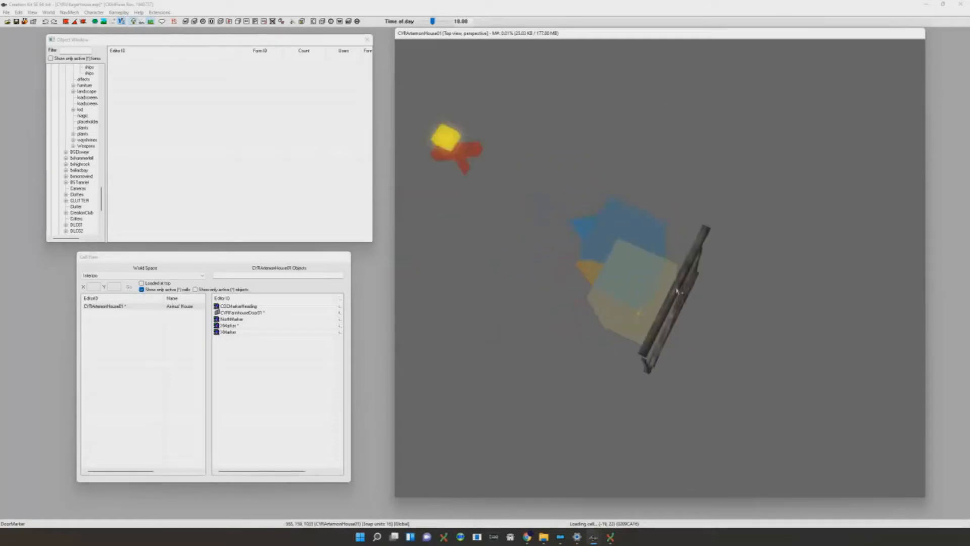
{"action": "scroll", "coordinate": [677, 291], "scroll_direction": "down", "scroll_amount": 3}
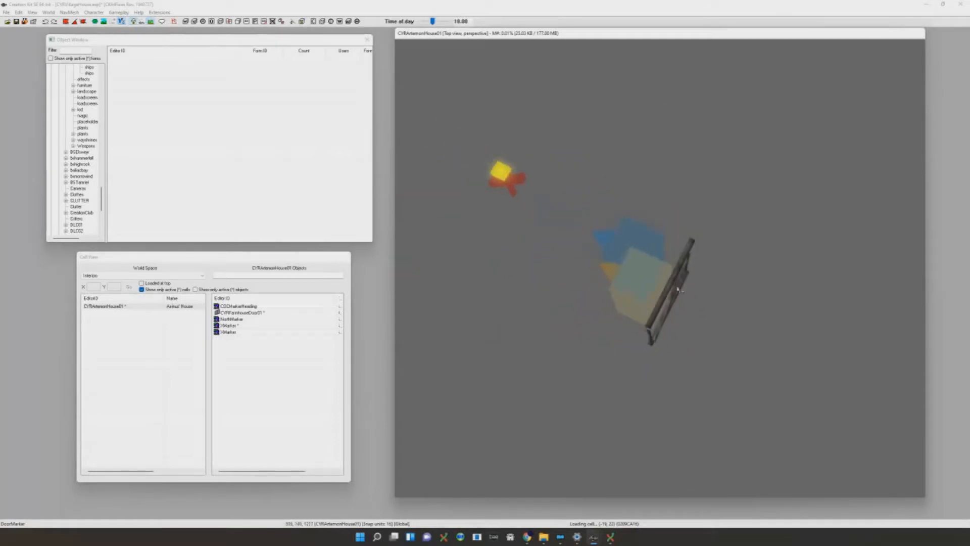
{"action": "middle_click_drag", "start_coordinate": [644, 200], "coordinate": [687, 219]}
{"action": "scroll", "coordinate": [687, 218], "scroll_direction": "up", "scroll_amount": 1}
{"action": "left_click", "coordinate": [73, 50]}
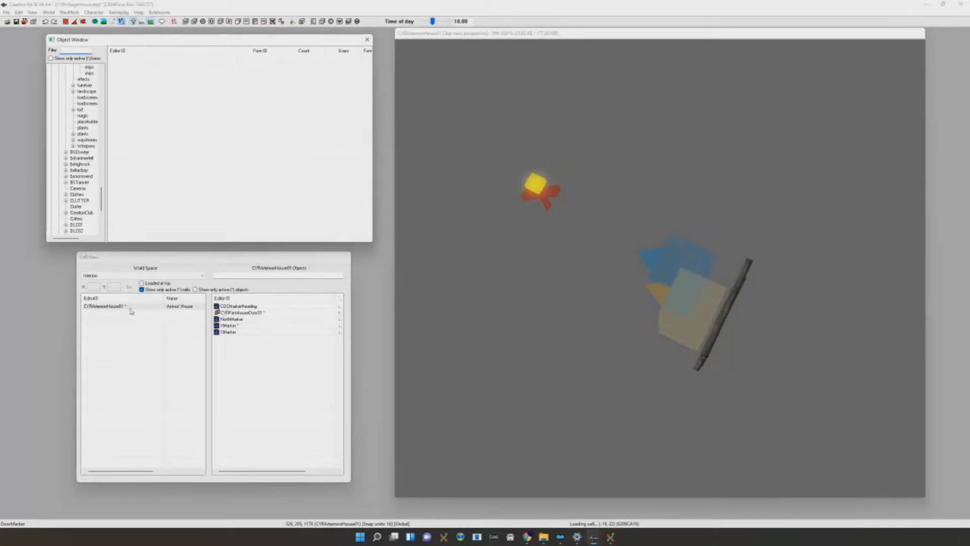
List all interior cells, view the duplicate option for the aaaaDuplicateTheCell template, and restrict the list to active cells again
{"action": "left_click", "coordinate": [155, 291]}
{"action": "right_click", "coordinate": [134, 308]}
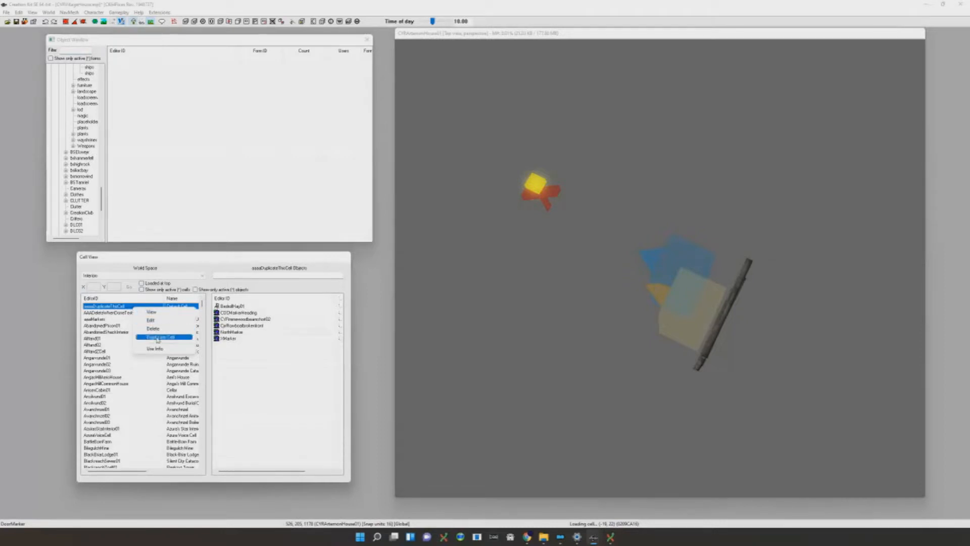
{"action": "left_click", "coordinate": [119, 334]}
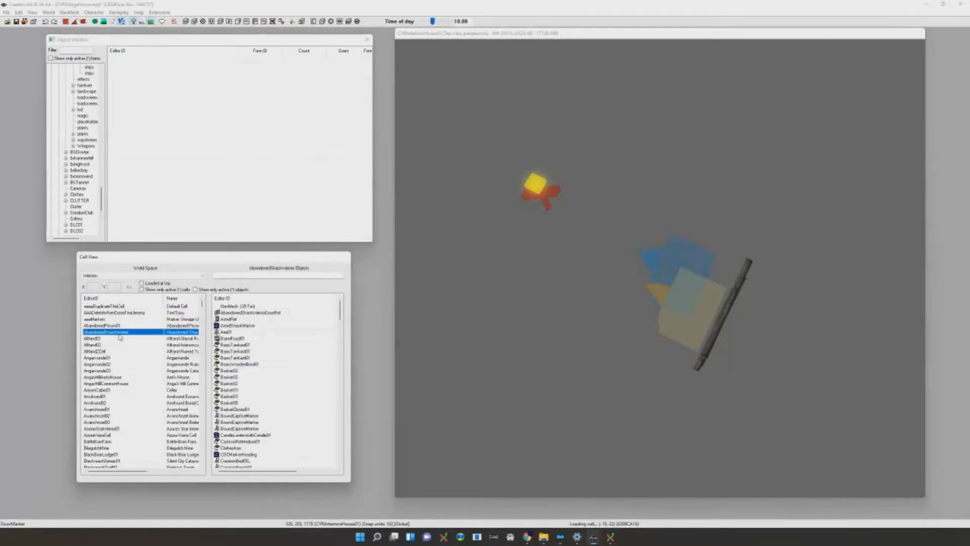
{"action": "left_click", "coordinate": [154, 291]}
Open the CYRArtemonHouse01 cell for editing and review its lighting, interior data and common data
{"action": "right_click", "coordinate": [122, 307]}
{"action": "left_click", "coordinate": [146, 319]}
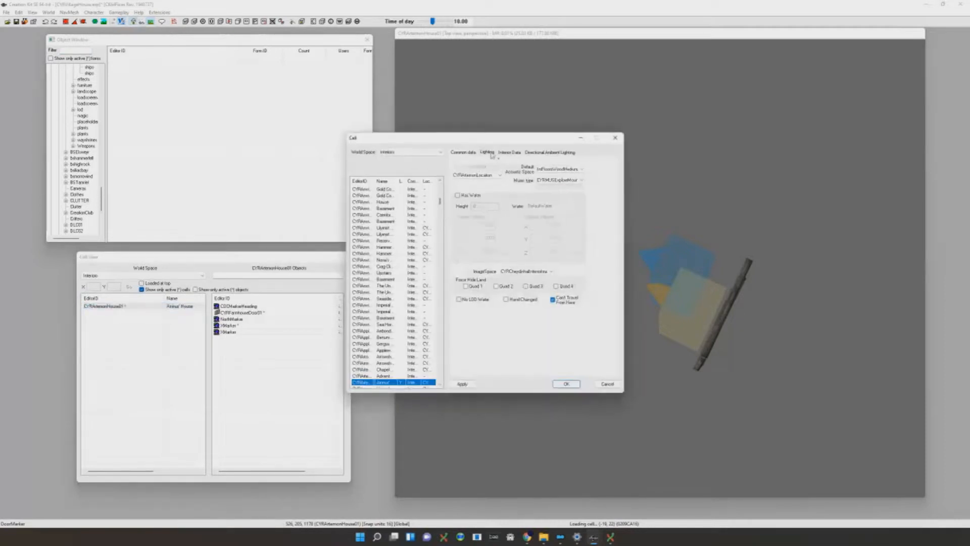
{"action": "left_click", "coordinate": [489, 153]}
{"action": "left_click", "coordinate": [509, 152]}
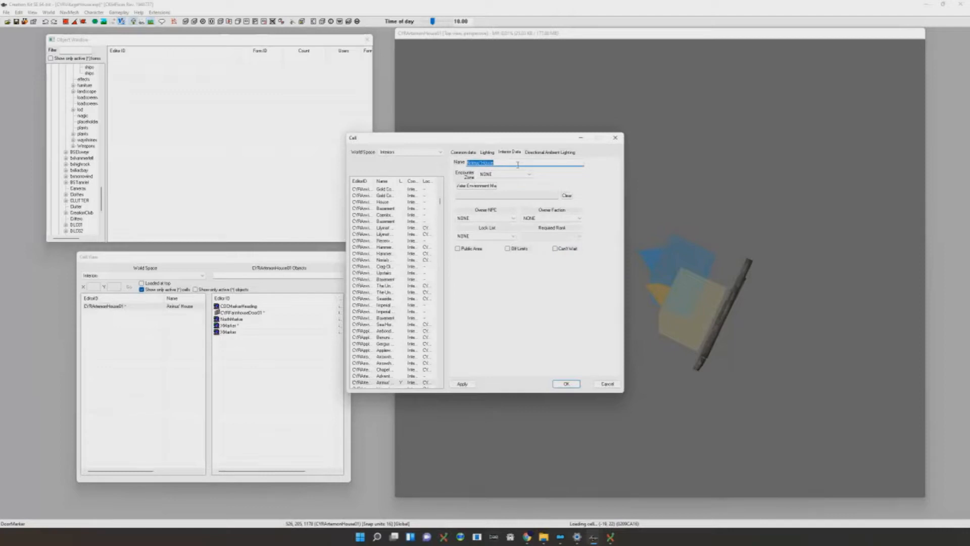
{"action": "left_click", "coordinate": [458, 151]}
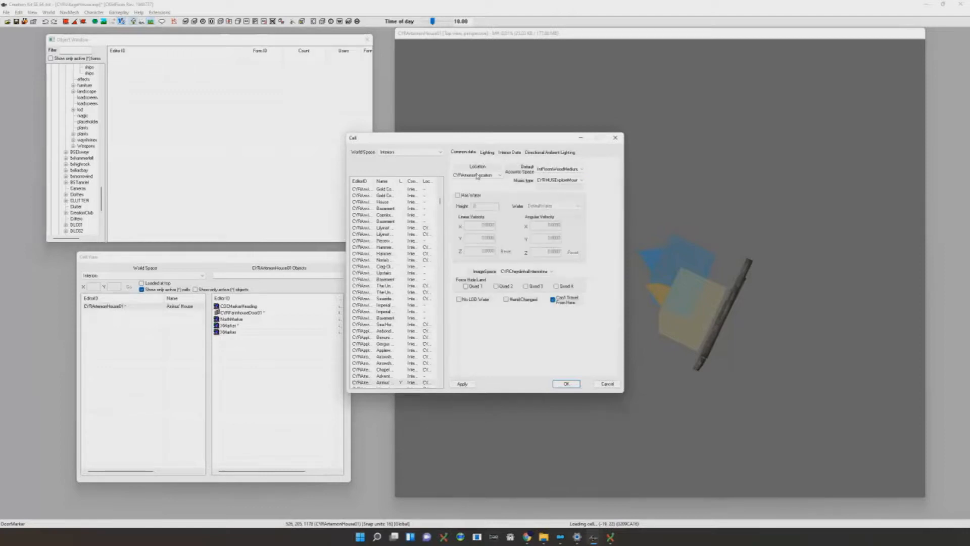
{"action": "left_click", "coordinate": [566, 384]}
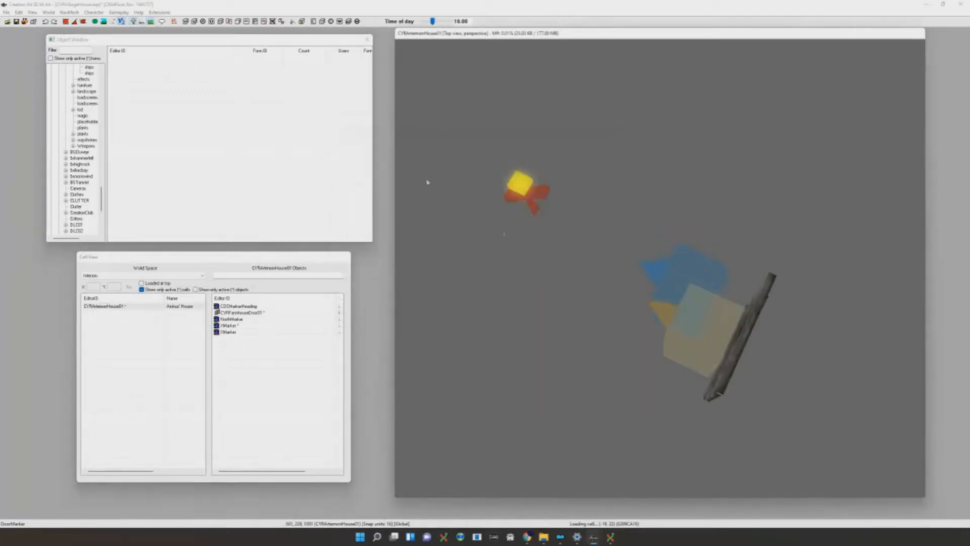
Filter the objects by "cyr*farm*hou" across all categories
{"action": "left_click", "coordinate": [71, 50]}
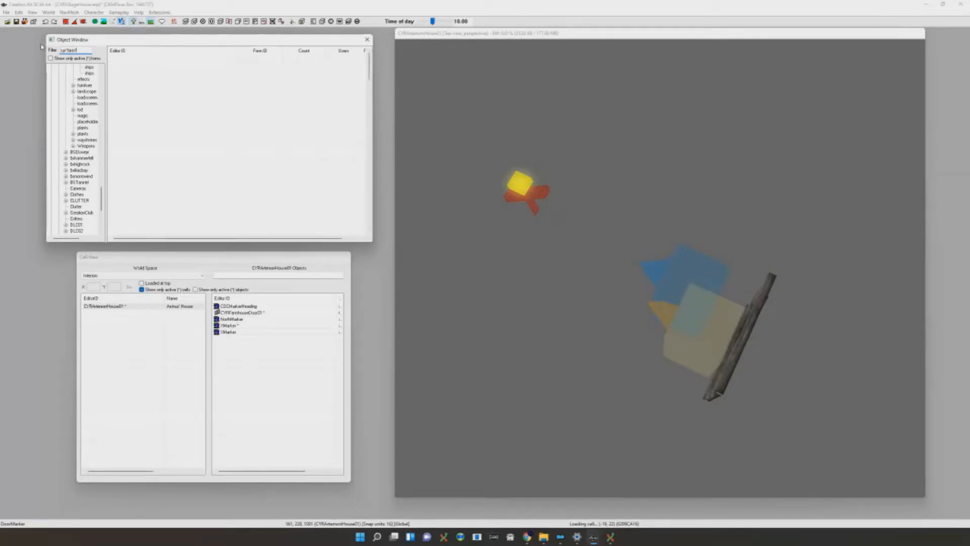
{"action": "type", "text": "hou"}
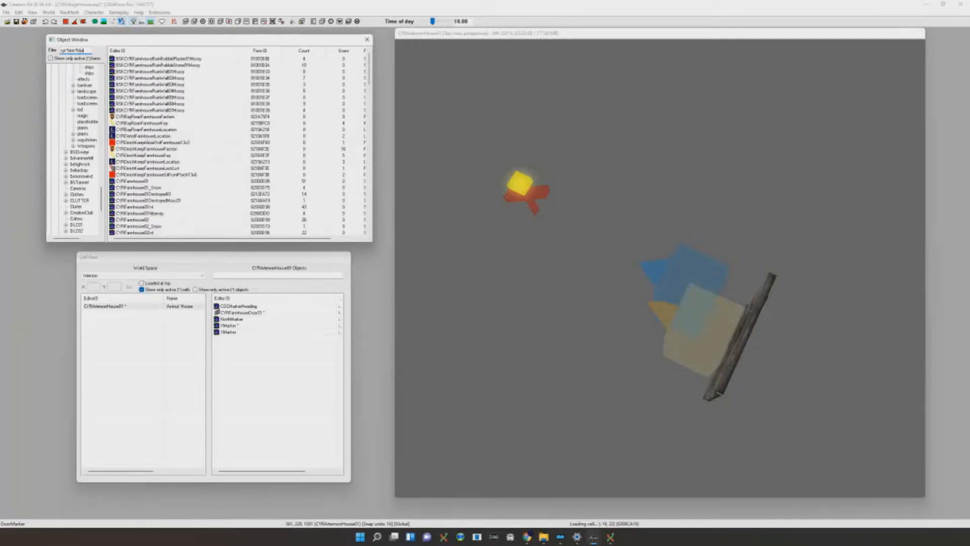
{"action": "left_click_drag", "start_coordinate": [92, 43], "coordinate": [92, 41]}
{"action": "scroll", "coordinate": [68, 197], "scroll_direction": "down", "scroll_amount": 7}
{"action": "scroll", "coordinate": [66, 228], "scroll_direction": "up", "scroll_amount": 2}
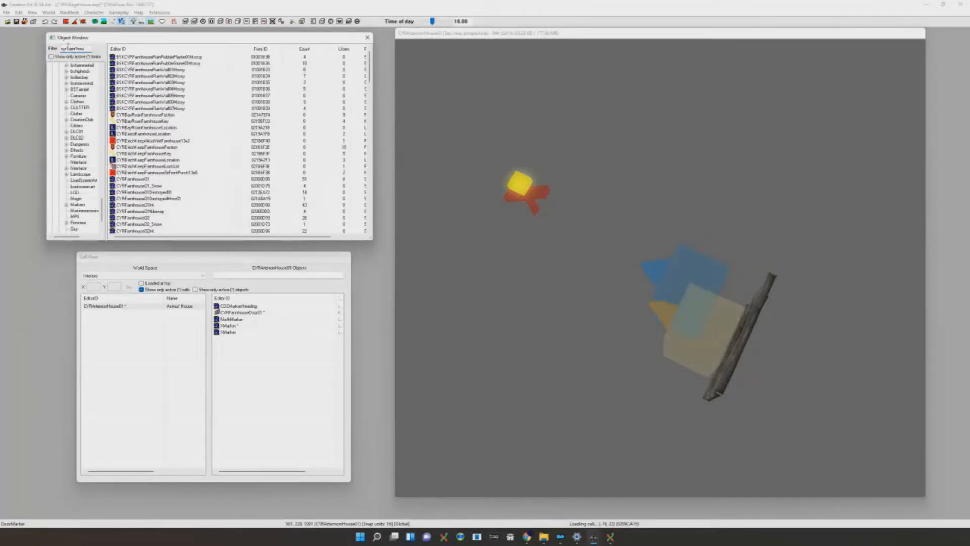
{"action": "scroll", "coordinate": [81, 177], "scroll_direction": "down", "scroll_amount": 5}
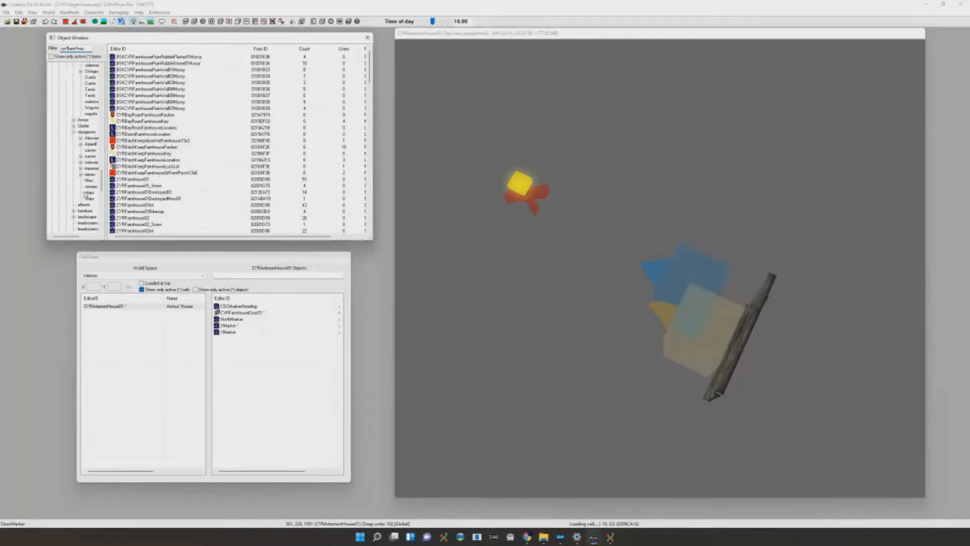
{"action": "scroll", "coordinate": [90, 213], "scroll_direction": "down", "scroll_amount": 5}
{"action": "left_click", "coordinate": [88, 173]}
{"action": "scroll", "coordinate": [87, 177], "scroll_direction": "down", "scroll_amount": 9}
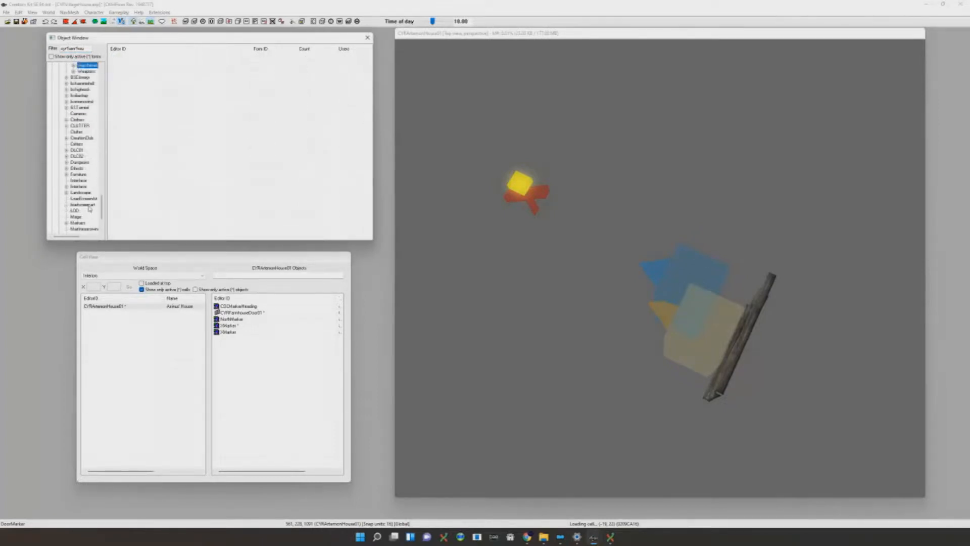
{"action": "scroll", "coordinate": [83, 200], "scroll_direction": "up", "scroll_amount": 9}
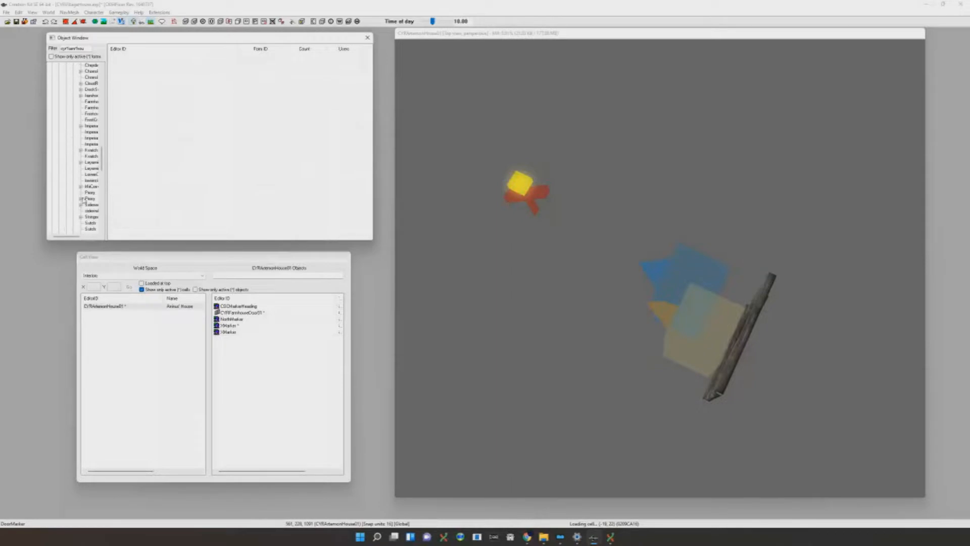
{"action": "scroll", "coordinate": [84, 202], "scroll_direction": "down", "scroll_amount": 9}
{"action": "left_click", "coordinate": [64, 230]}
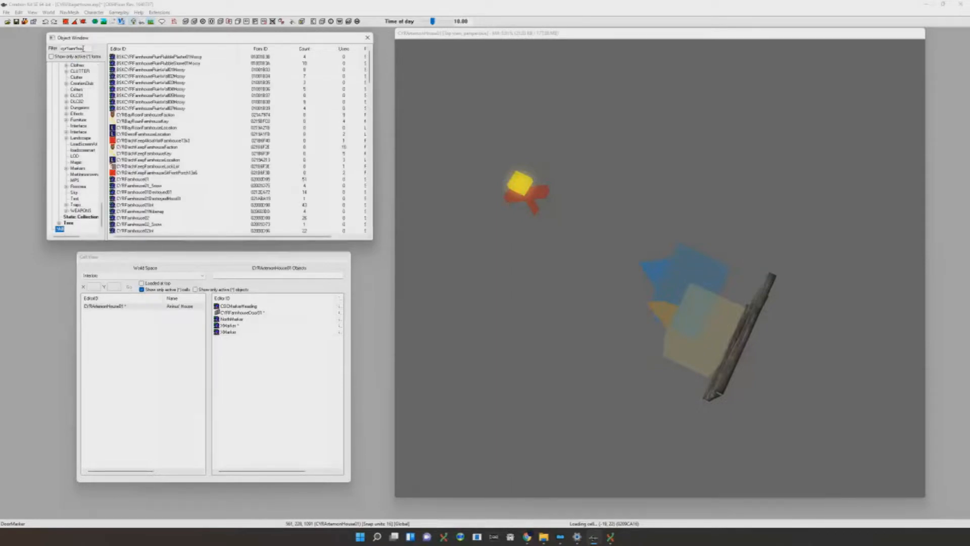
Place the CYRFarmhouse01Int shell in the cell around the existing door
{"action": "scroll", "coordinate": [183, 119], "scroll_direction": "down", "scroll_amount": 4}
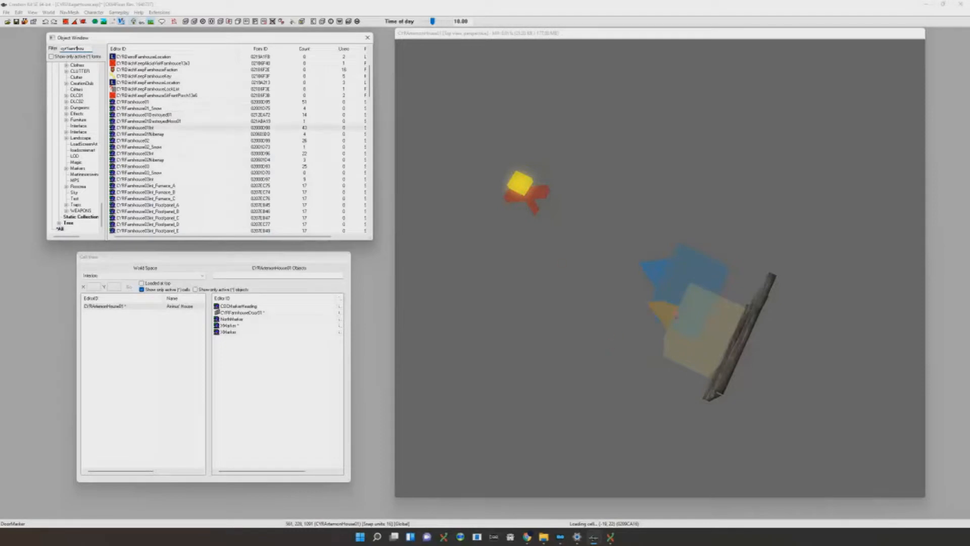
{"action": "left_click_drag", "start_coordinate": [134, 128], "coordinate": [676, 317]}
{"action": "scroll", "coordinate": [703, 319], "scroll_direction": "down", "scroll_amount": 5}
{"action": "scroll", "coordinate": [702, 319], "scroll_direction": "up", "scroll_amount": 2}
{"action": "middle_click_drag", "start_coordinate": [703, 319], "coordinate": [743, 323], "text": "shift"}
{"action": "scroll", "coordinate": [693, 368], "scroll_direction": "up", "scroll_amount": 4}
{"action": "scroll", "coordinate": [680, 351], "scroll_direction": "up", "scroll_amount": 5}
{"action": "scroll", "coordinate": [758, 293], "scroll_direction": "up", "scroll_amount": 4}
Select the farmhouse door and fit it into the doorway of the interior shell
{"action": "left_click", "coordinate": [783, 247]}
{"action": "middle_click_drag", "start_coordinate": [783, 247], "coordinate": [808, 246], "text": "shift"}
{"action": "scroll", "coordinate": [788, 245], "scroll_direction": "down", "scroll_amount": 2}
{"action": "scroll", "coordinate": [814, 252], "scroll_direction": "up", "scroll_amount": 4}
{"action": "scroll", "coordinate": [813, 251], "scroll_direction": "down", "scroll_amount": 3}
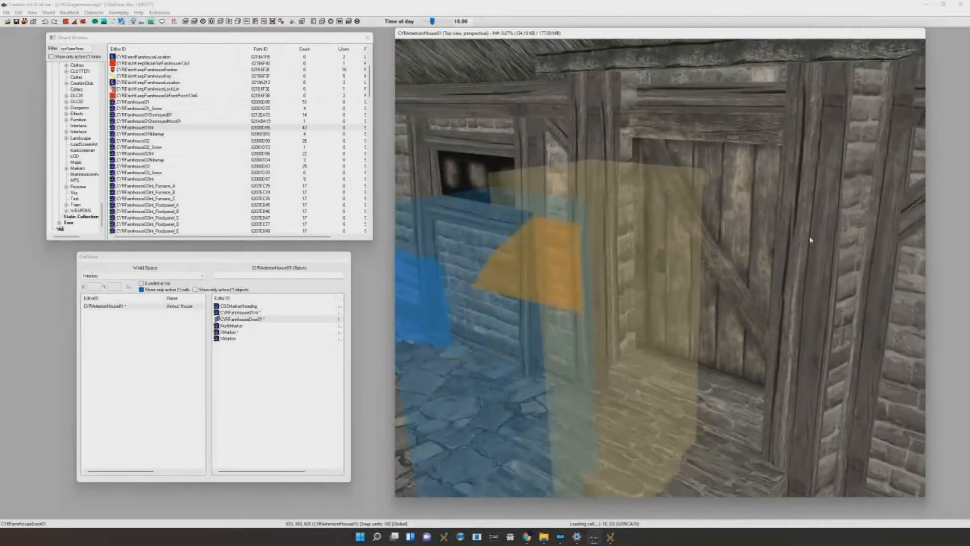
{"action": "left_click_drag", "start_coordinate": [810, 240], "coordinate": [816, 240]}
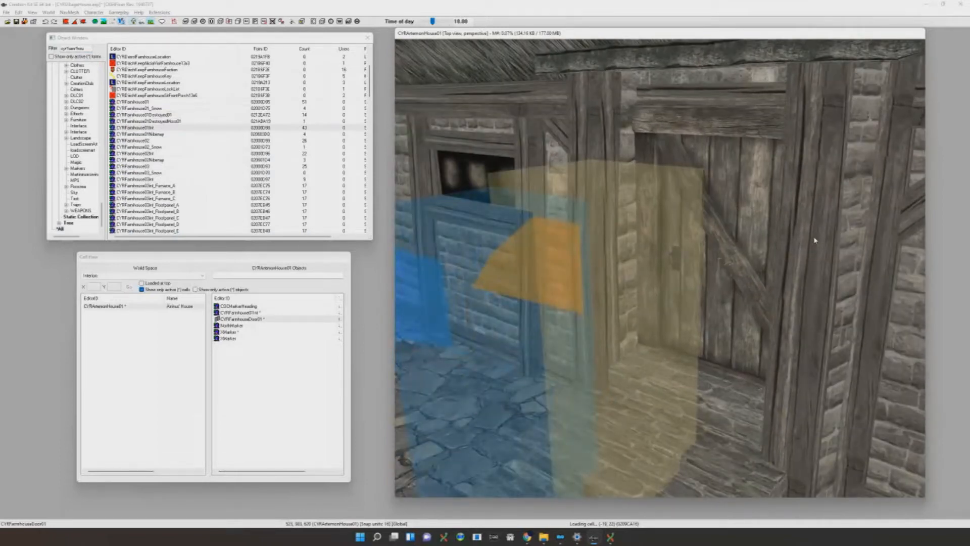
{"action": "middle_click_drag", "start_coordinate": [818, 348], "coordinate": [775, 353], "text": "shift"}
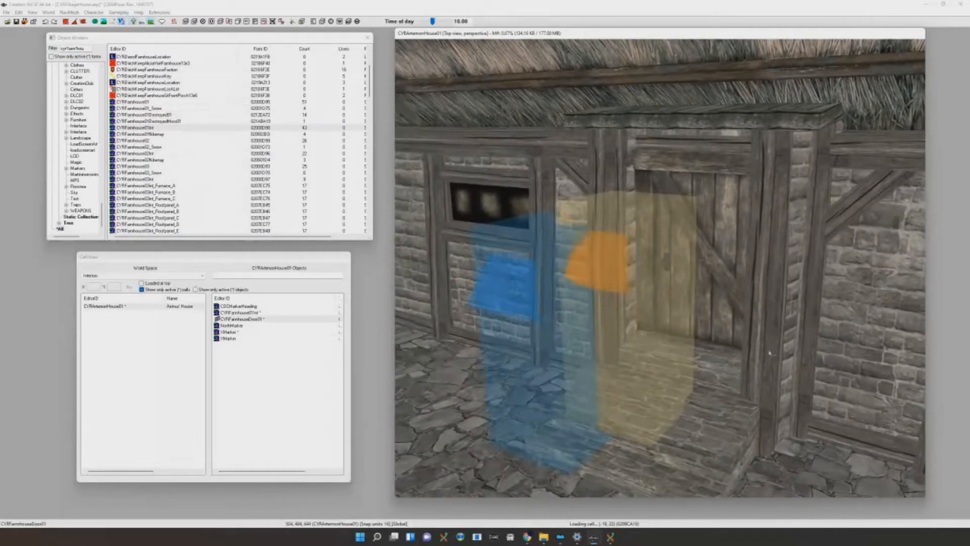
Filter the objects for farmhouse fireplaces and place CYRFarmhouseFireplace01 on the floor along the house wall
{"action": "scroll", "coordinate": [770, 353], "scroll_direction": "down", "scroll_amount": 10}
{"action": "left_click", "coordinate": [768, 352]}
{"action": "scroll", "coordinate": [768, 352], "scroll_direction": "up", "scroll_amount": 2}
{"action": "middle_click_drag", "start_coordinate": [767, 352], "coordinate": [651, 263], "text": "shift"}
{"action": "scroll", "coordinate": [717, 314], "scroll_direction": "down", "scroll_amount": 8}
{"action": "middle_click_drag", "start_coordinate": [674, 316], "coordinate": [753, 248], "text": "shift"}
{"action": "left_click_drag", "start_coordinate": [84, 47], "coordinate": [78, 37]}
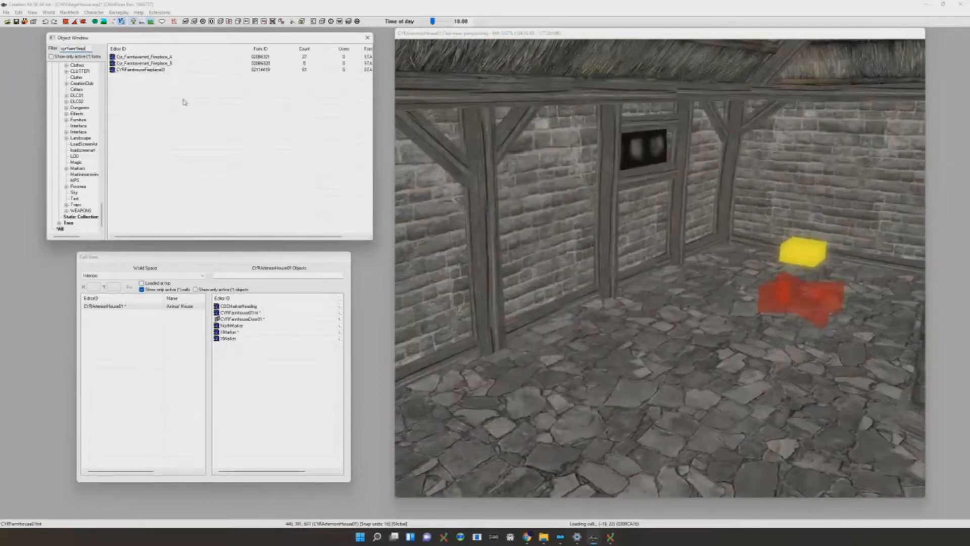
{"action": "left_click_drag", "start_coordinate": [136, 71], "coordinate": [620, 332]}
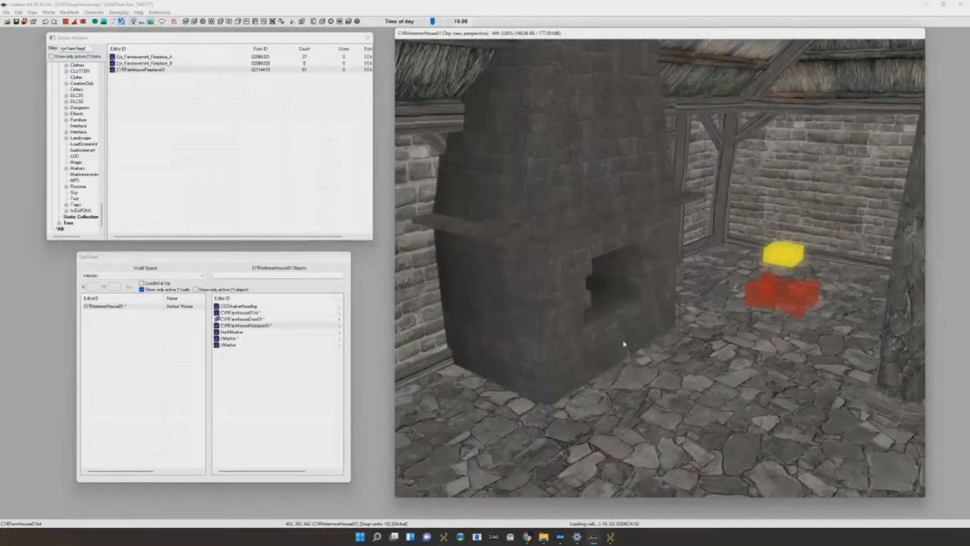
Examine the fireplace's position against the wall and floor from several angles inside and outside the house
{"action": "middle_click_drag", "start_coordinate": [621, 332], "coordinate": [568, 350], "text": "shift"}
{"action": "scroll", "coordinate": [568, 350], "scroll_direction": "down", "scroll_amount": 5}
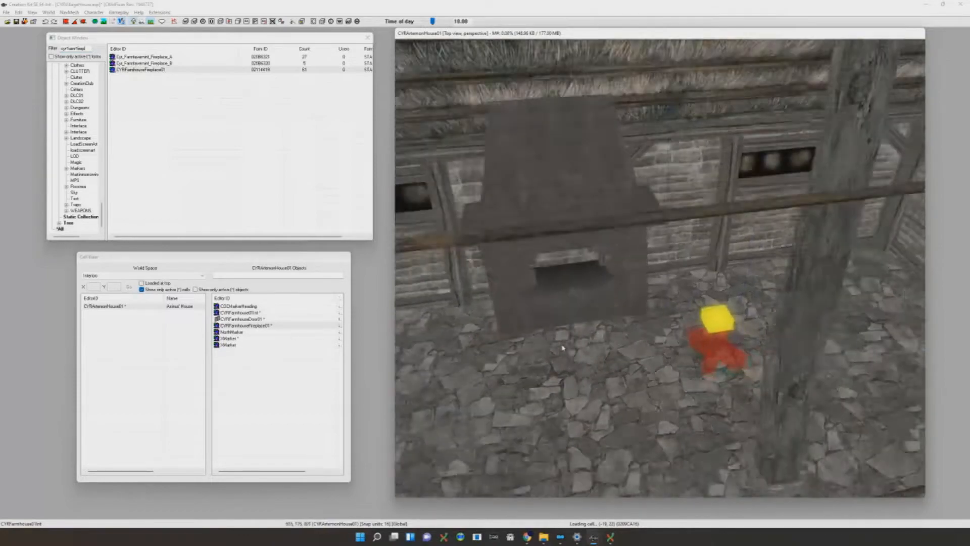
{"action": "scroll", "coordinate": [574, 350], "scroll_direction": "down", "scroll_amount": 10}
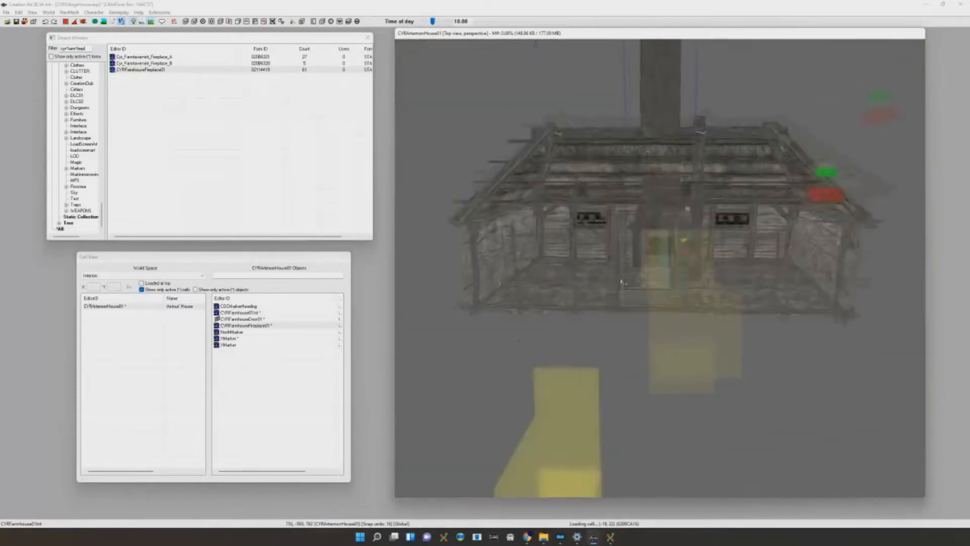
{"action": "scroll", "coordinate": [621, 283], "scroll_direction": "up", "scroll_amount": 10}
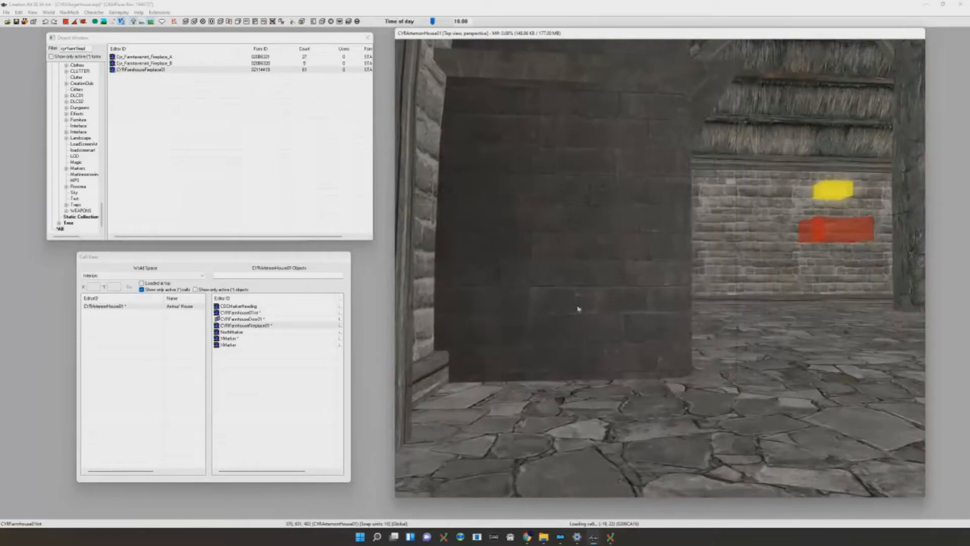
{"action": "mouse_move", "coordinate": [579, 309]}
{"action": "middle_mouse_down", "text": "shift"}
{"action": "mouse_move", "coordinate": [596, 306]}
{"action": "mouse_move", "coordinate": [496, 322]}
{"action": "mouse_move", "coordinate": [541, 321]}
{"action": "middle_mouse_up", "text": "shift"}
{"action": "scroll", "coordinate": [541, 320], "scroll_direction": "up", "scroll_amount": 3}
{"action": "scroll", "coordinate": [595, 277], "scroll_direction": "down", "scroll_amount": 1}
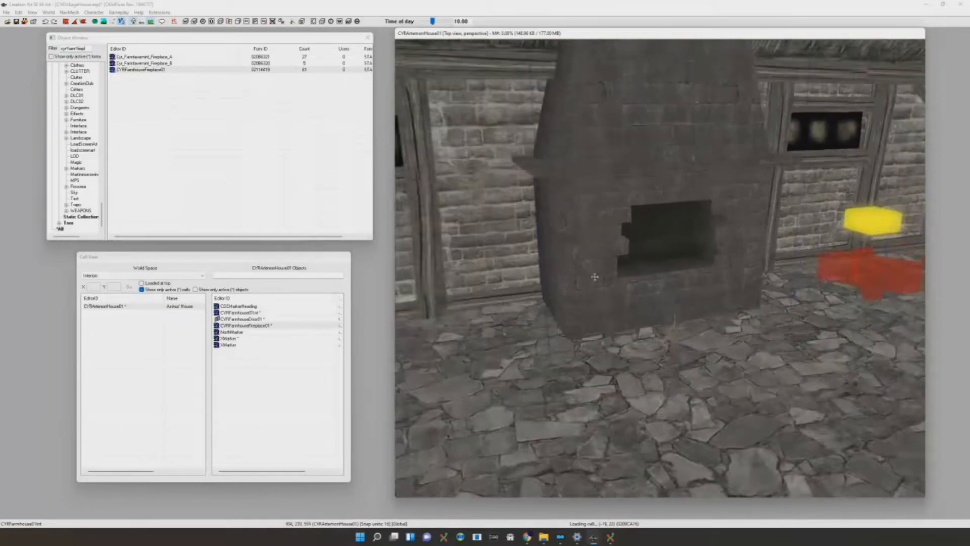
{"action": "scroll", "coordinate": [595, 277], "scroll_direction": "down", "scroll_amount": 10}
{"action": "middle_click_drag", "start_coordinate": [569, 299], "coordinate": [672, 235], "text": "shift"}
{"action": "scroll", "coordinate": [649, 236], "scroll_direction": "up", "scroll_amount": 3}
{"action": "scroll", "coordinate": [672, 235], "scroll_direction": "up", "scroll_amount": 6}
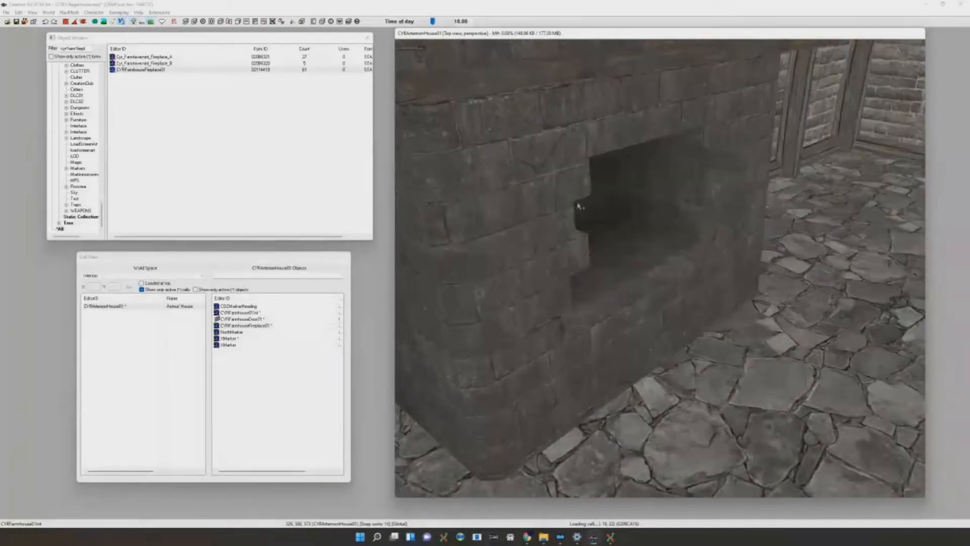
Filter the objects by "fire*wood" and place FireplaceWood01Burning inside the fireplace opening
{"action": "double_click", "coordinate": [89, 49]}
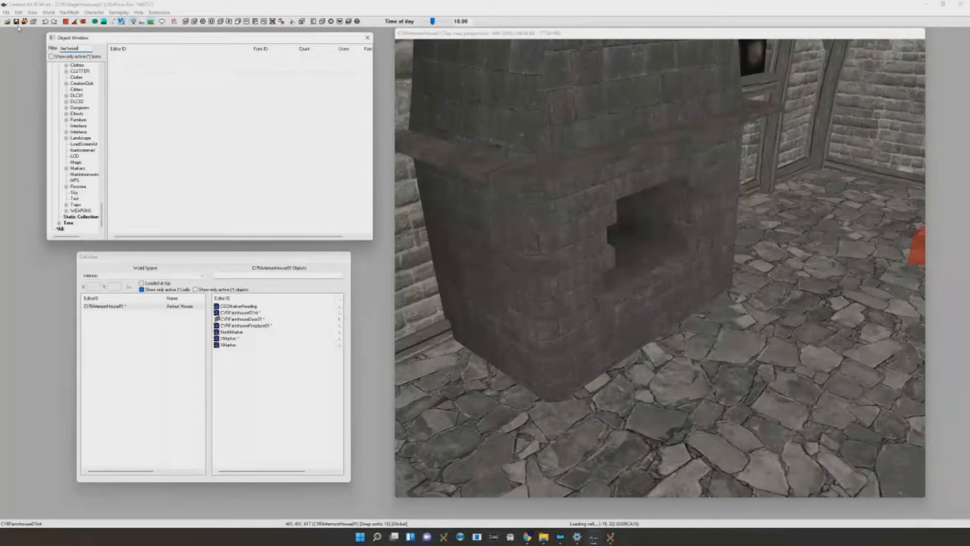
{"action": "scroll", "coordinate": [549, 198], "scroll_direction": "up", "scroll_amount": 3}
{"action": "scroll", "coordinate": [155, 147], "scroll_direction": "down", "scroll_amount": 2}
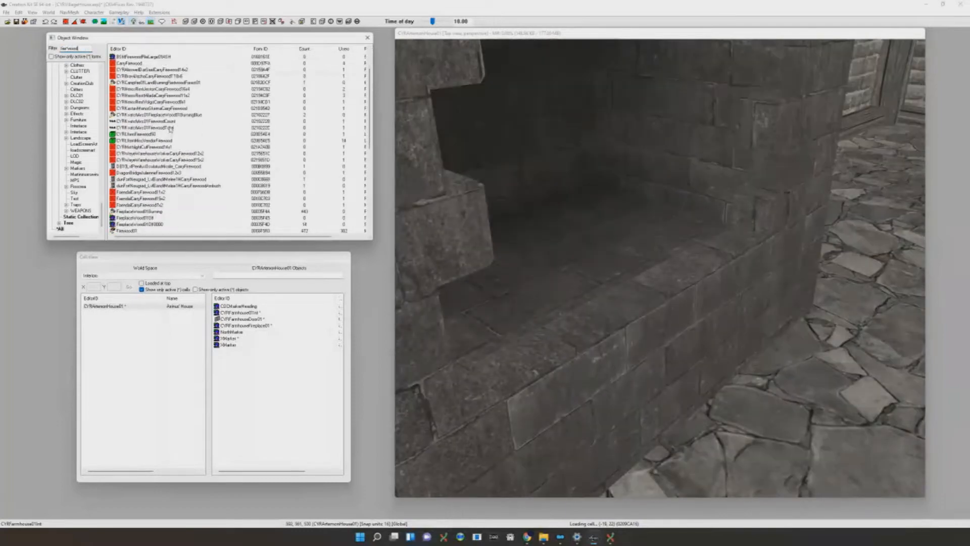
{"action": "scroll", "coordinate": [155, 147], "scroll_direction": "up", "scroll_amount": 1}
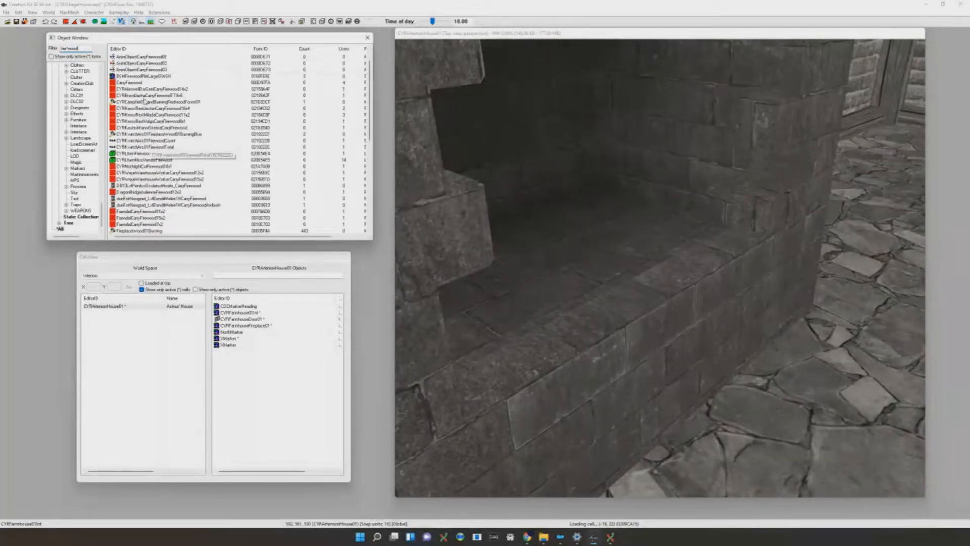
{"action": "scroll", "coordinate": [145, 103], "scroll_direction": "down", "scroll_amount": 7}
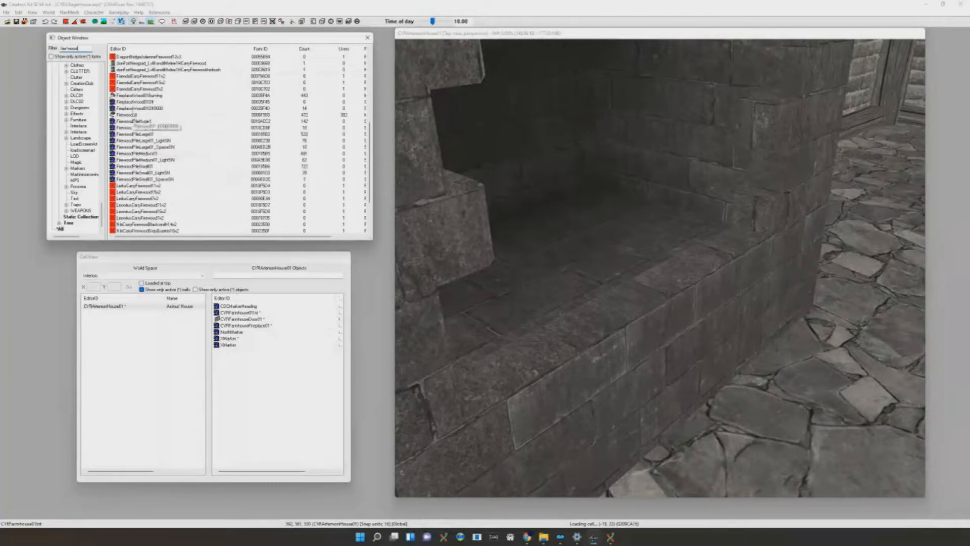
{"action": "left_click_drag", "start_coordinate": [136, 96], "coordinate": [555, 273]}
{"action": "scroll", "coordinate": [552, 260], "scroll_direction": "down", "scroll_amount": 5}
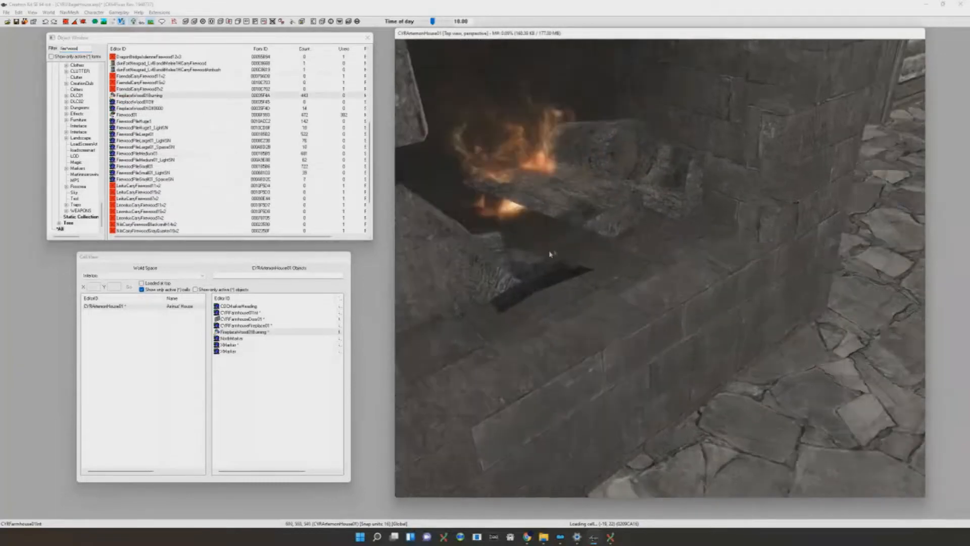
Drop the burning logs onto the hearth and turn and centre them within the fireplace opening
{"action": "key", "text": "f"}
{"action": "scroll", "coordinate": [533, 263], "scroll_direction": "down", "scroll_amount": 5}
{"action": "scroll", "coordinate": [561, 210], "scroll_direction": "up", "scroll_amount": 8}
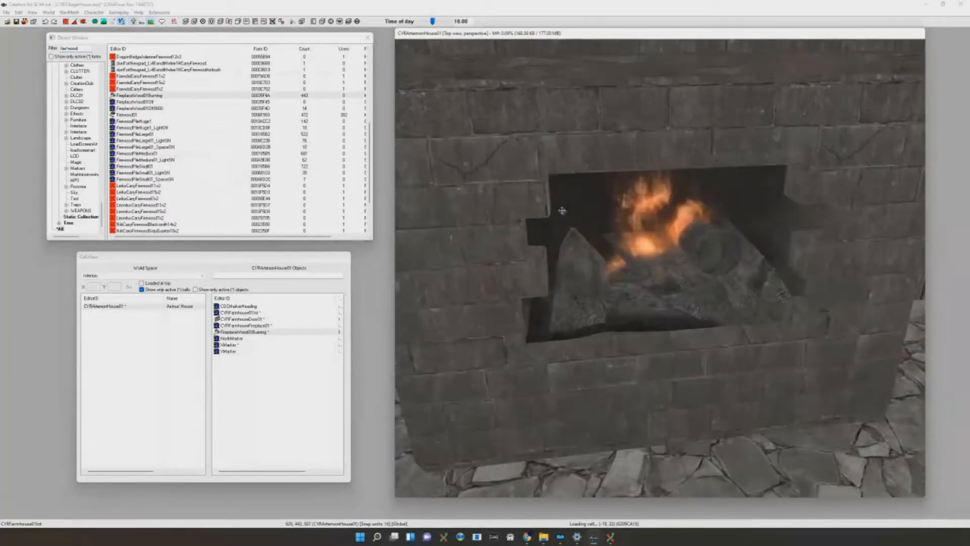
{"action": "scroll", "coordinate": [645, 286], "scroll_direction": "up", "scroll_amount": 4}
{"action": "scroll", "coordinate": [646, 287], "scroll_direction": "down", "scroll_amount": 8}
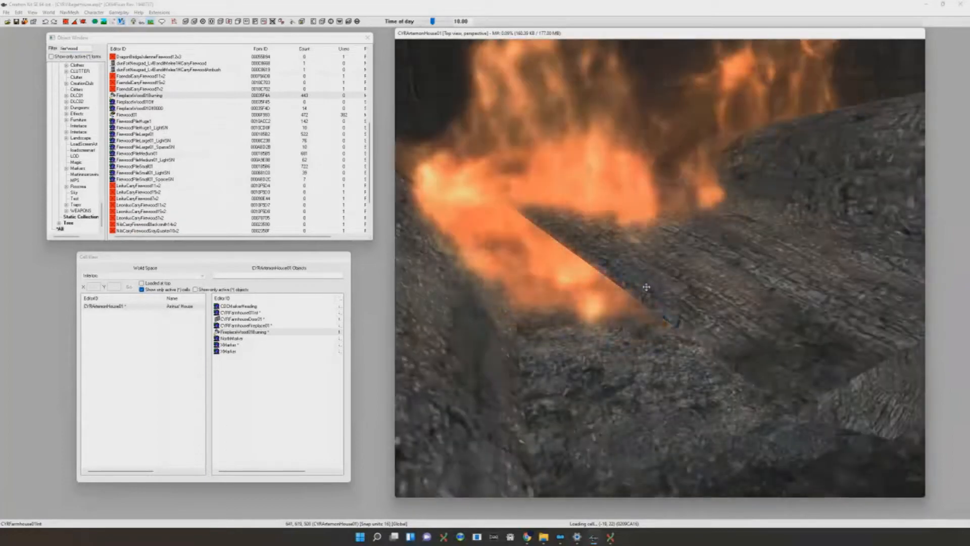
{"action": "mouse_move", "coordinate": [597, 307]}
{"action": "left_mouse_down"}
{"action": "mouse_move", "coordinate": [685, 326]}
{"action": "mouse_move", "coordinate": [696, 306]}
{"action": "left_mouse_up"}
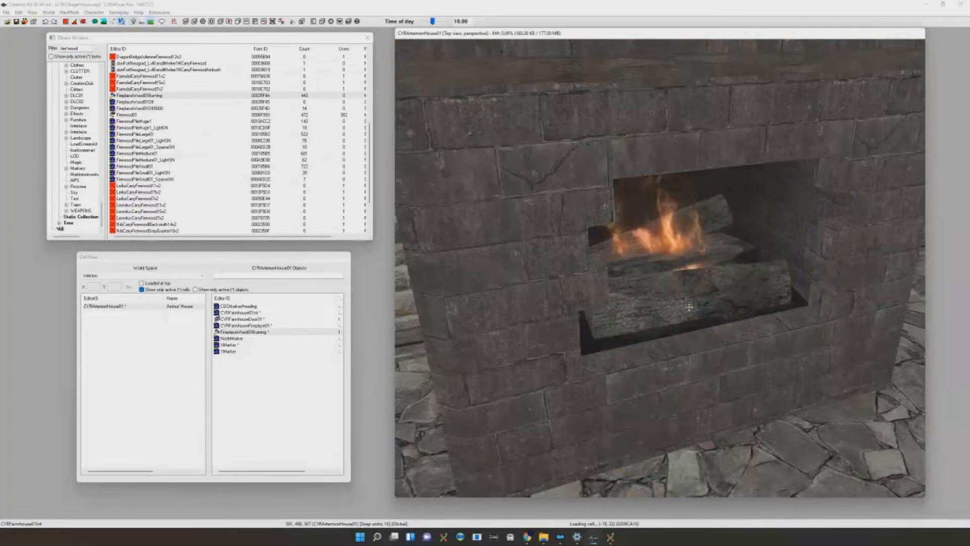
{"action": "left_click_drag", "start_coordinate": [663, 234], "coordinate": [674, 239]}
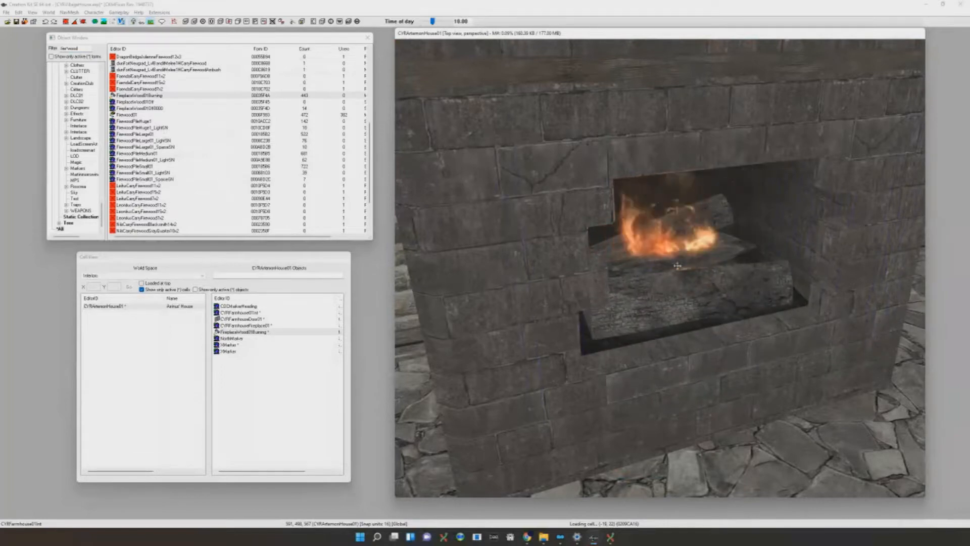
Adjust the burning logs' position within the fireplace opening so that they rest centred on the hearth
{"action": "left_click_drag", "start_coordinate": [682, 278], "coordinate": [691, 307]}
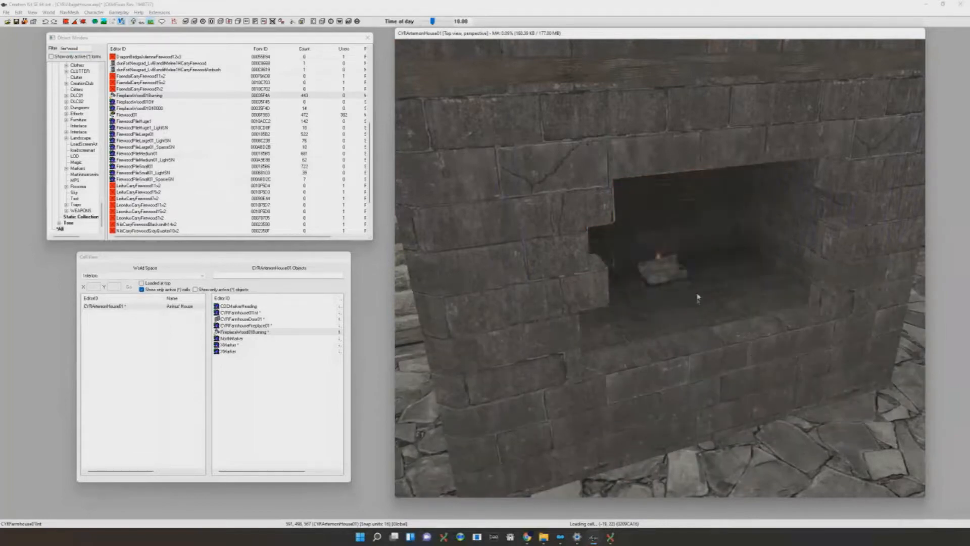
{"action": "scroll", "coordinate": [685, 273], "scroll_direction": "down", "scroll_amount": 4}
{"action": "scroll", "coordinate": [686, 275], "scroll_direction": "up", "scroll_amount": 6}
{"action": "scroll", "coordinate": [687, 276], "scroll_direction": "down", "scroll_amount": 4}
{"action": "left_click_drag", "start_coordinate": [687, 276], "coordinate": [688, 270]}
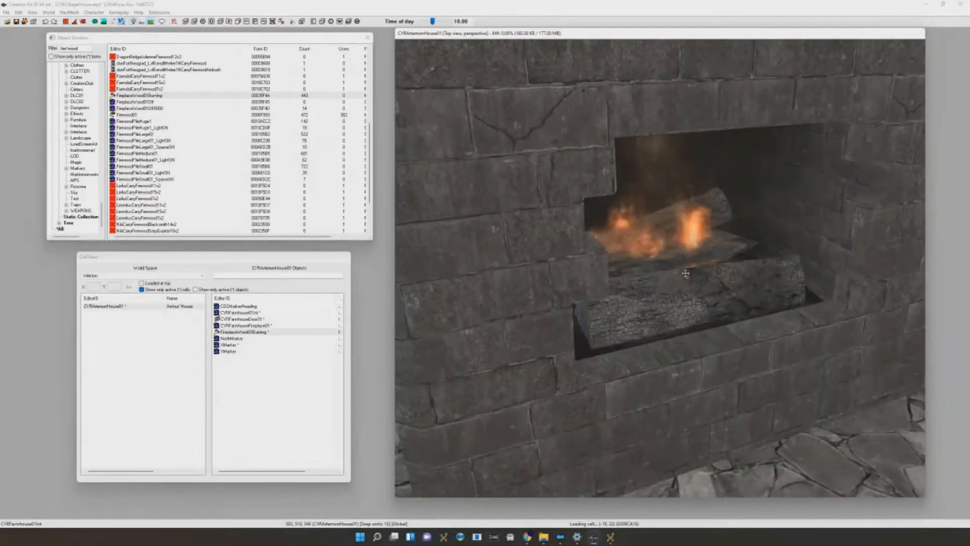
{"action": "middle_click_drag", "start_coordinate": [688, 270], "coordinate": [681, 277], "text": "shift"}
{"action": "key", "text": "d"}
Filter the objects for ash mounds and place BSMAshMound01 at the burning logs in the fireplace
{"action": "double_click", "coordinate": [87, 47]}
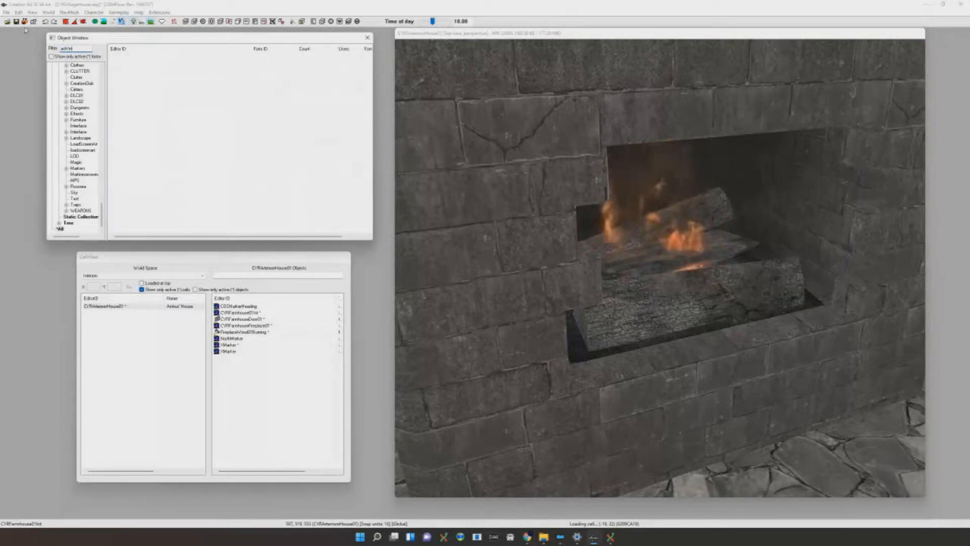
{"action": "scroll", "coordinate": [177, 70], "scroll_direction": "up", "scroll_amount": 2}
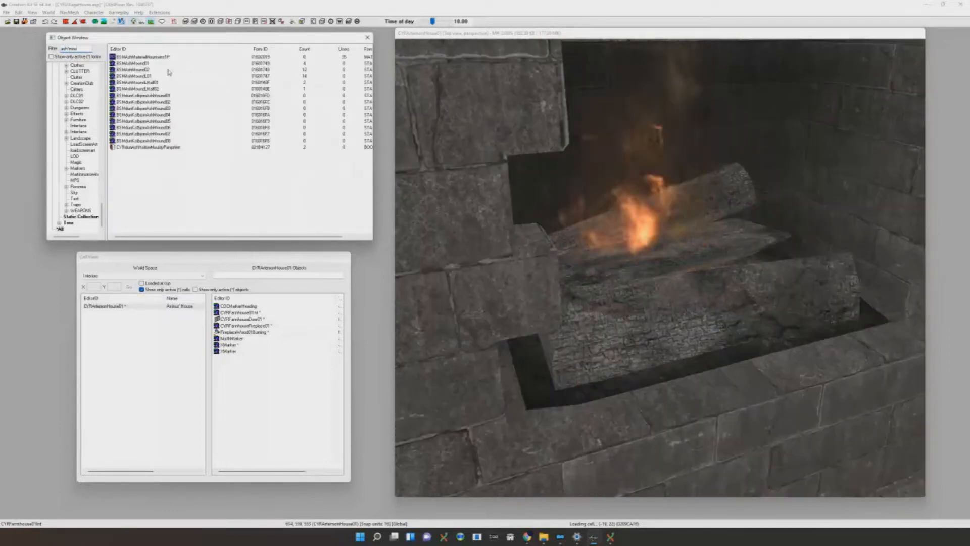
{"action": "left_click_drag", "start_coordinate": [145, 64], "coordinate": [708, 273]}
Move the ash mound into the fireplace opening and set its height so ash covers the hearth around the logs
{"action": "scroll", "coordinate": [708, 273], "scroll_direction": "down", "scroll_amount": 5}
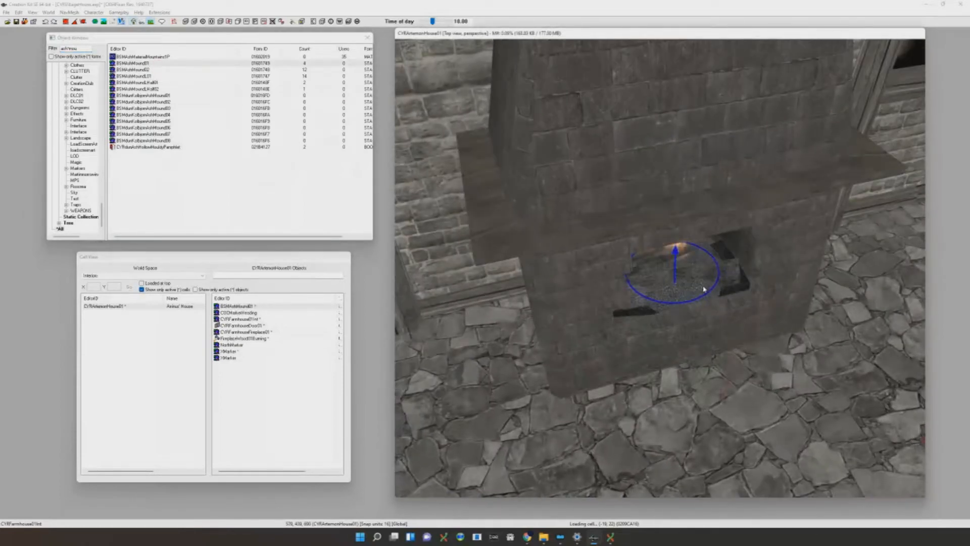
{"action": "scroll", "coordinate": [701, 292], "scroll_direction": "up", "scroll_amount": 5}
{"action": "scroll", "coordinate": [714, 327], "scroll_direction": "down", "scroll_amount": 6}
{"action": "mouse_move", "coordinate": [702, 292]}
{"action": "left_mouse_down"}
{"action": "mouse_move", "coordinate": [715, 327]}
{"action": "mouse_move", "coordinate": [698, 277]}
{"action": "left_mouse_up"}
{"action": "scroll", "coordinate": [696, 272], "scroll_direction": "up", "scroll_amount": 1, "text": "ctrl"}
{"action": "scroll", "coordinate": [697, 272], "scroll_direction": "down", "scroll_amount": 2, "text": "ctrl"}
{"action": "left_click_drag", "start_coordinate": [689, 329], "coordinate": [717, 289]}
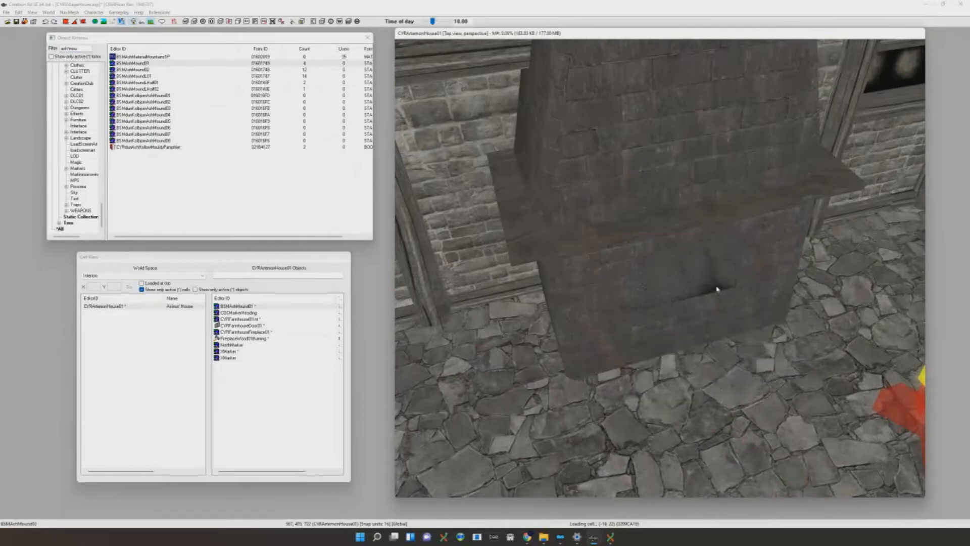
{"action": "scroll", "coordinate": [692, 277], "scroll_direction": "up", "scroll_amount": 6}
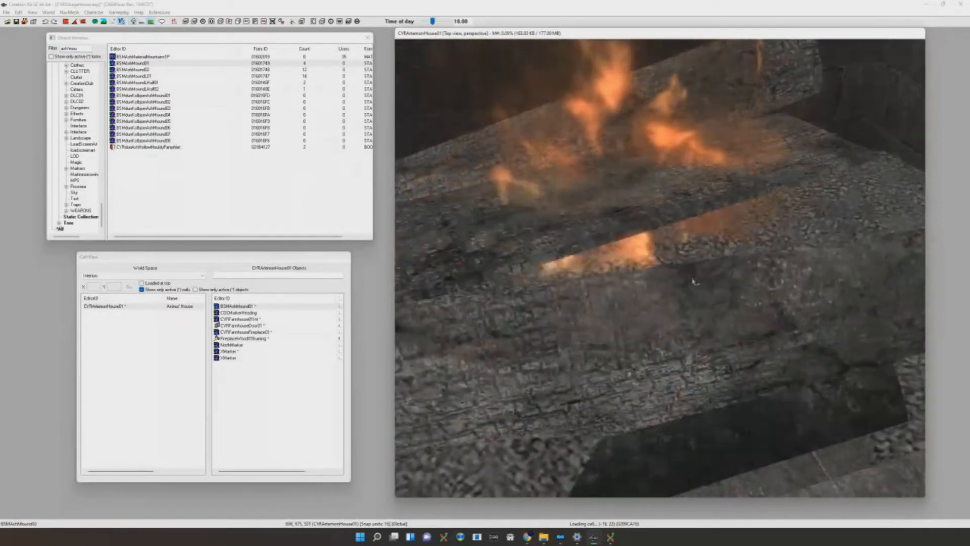
{"action": "scroll", "coordinate": [692, 281], "scroll_direction": "down", "scroll_amount": 3}
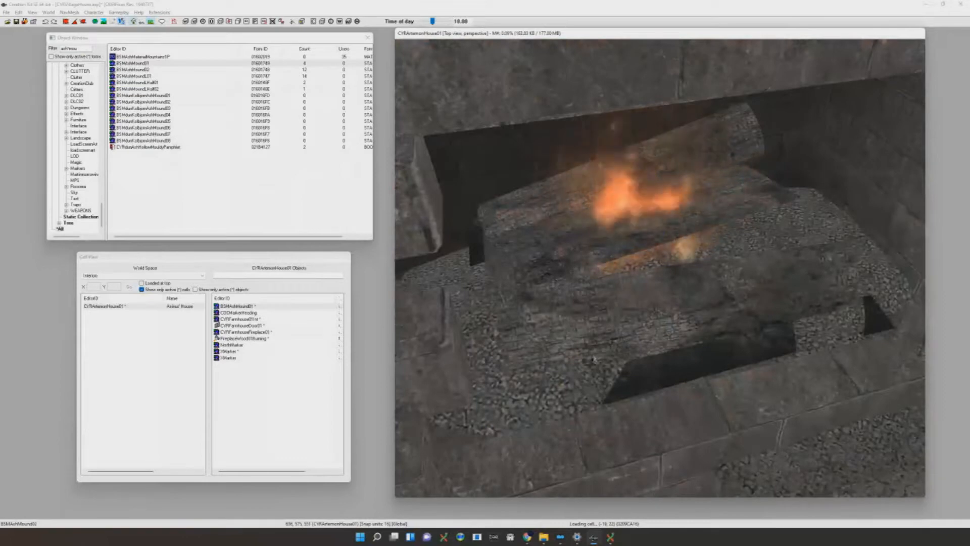
Turn the ash mound and nudge it into its final place beneath the burning logs
{"action": "right_click_drag", "start_coordinate": [693, 281], "coordinate": [607, 325]}
{"action": "left_click", "coordinate": [635, 318]}
{"action": "left_click_drag", "start_coordinate": [636, 318], "coordinate": [638, 319]}
{"action": "scroll", "coordinate": [638, 320], "scroll_direction": "down", "scroll_amount": 6}
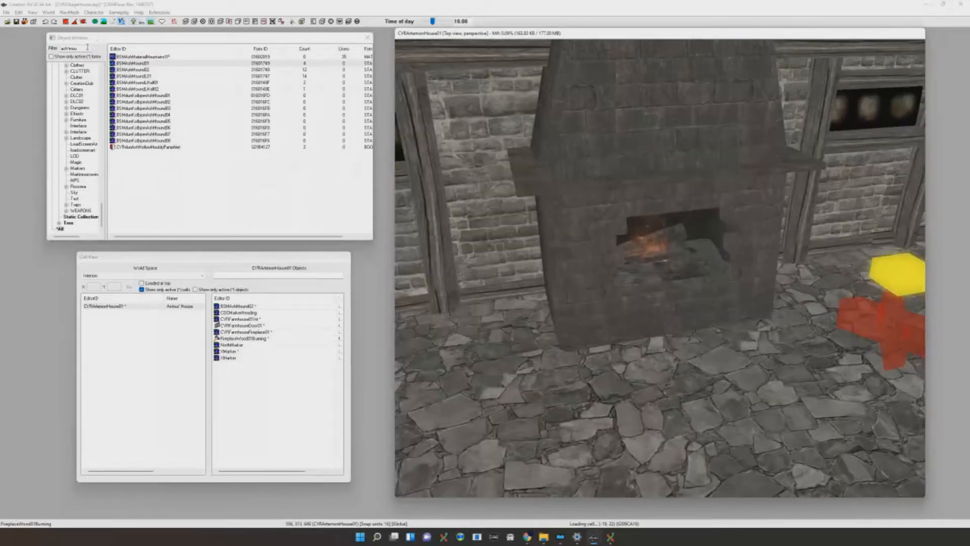
Filter the objects for the Cheydinhal fireplace light and place CYRCheydinhalFireplaceLight on the floor before the fireplace
{"action": "left_click_drag", "start_coordinate": [93, 49], "coordinate": [60, 49]}
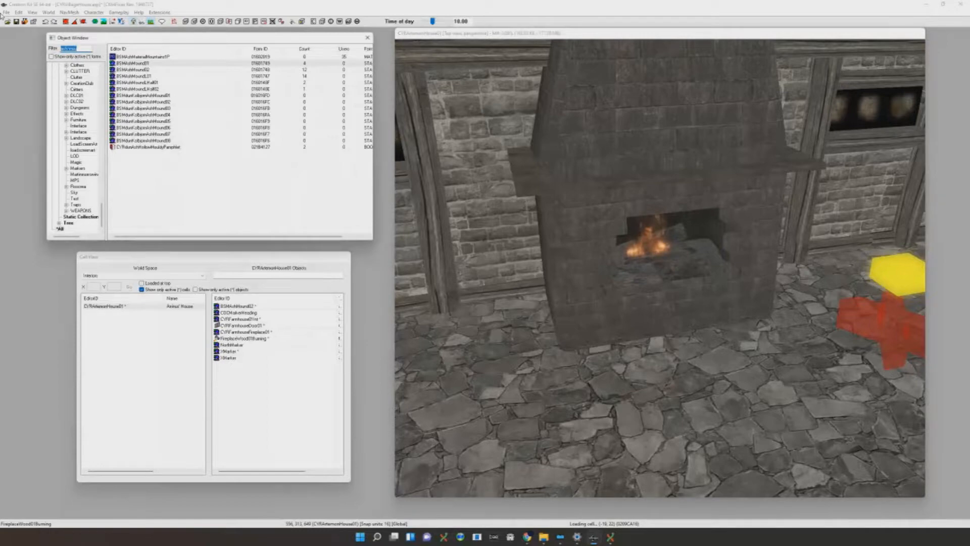
{"action": "key", "text": "BackSpace"}
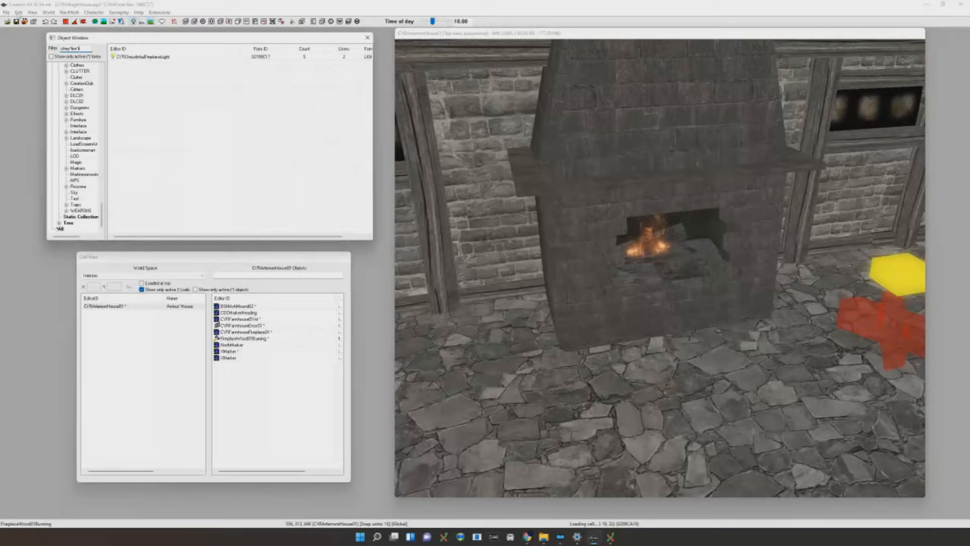
{"action": "left_click_drag", "start_coordinate": [143, 56], "coordinate": [666, 303]}
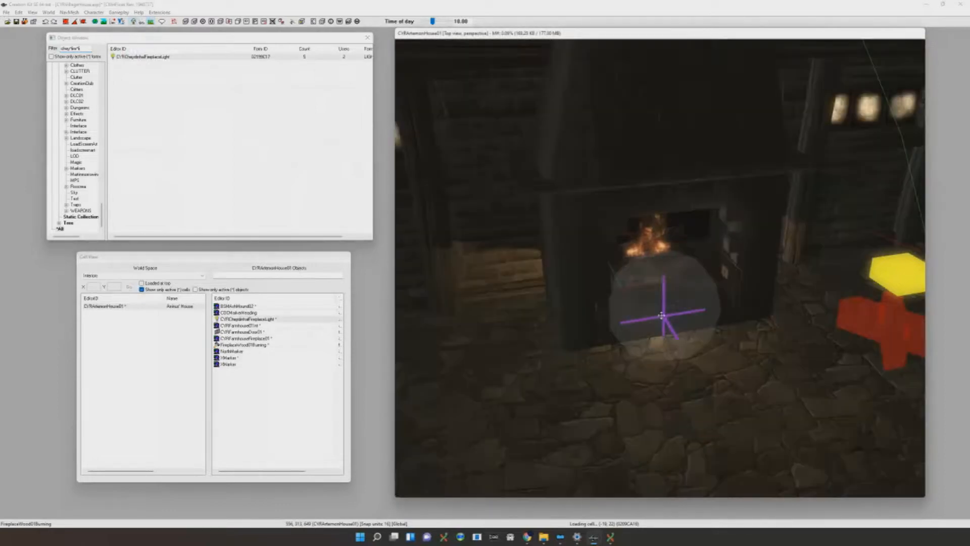
Raise the fireplace light off the floor and shift it towards the fireplace opening
{"action": "scroll", "coordinate": [673, 310], "scroll_direction": "down", "scroll_amount": 10}
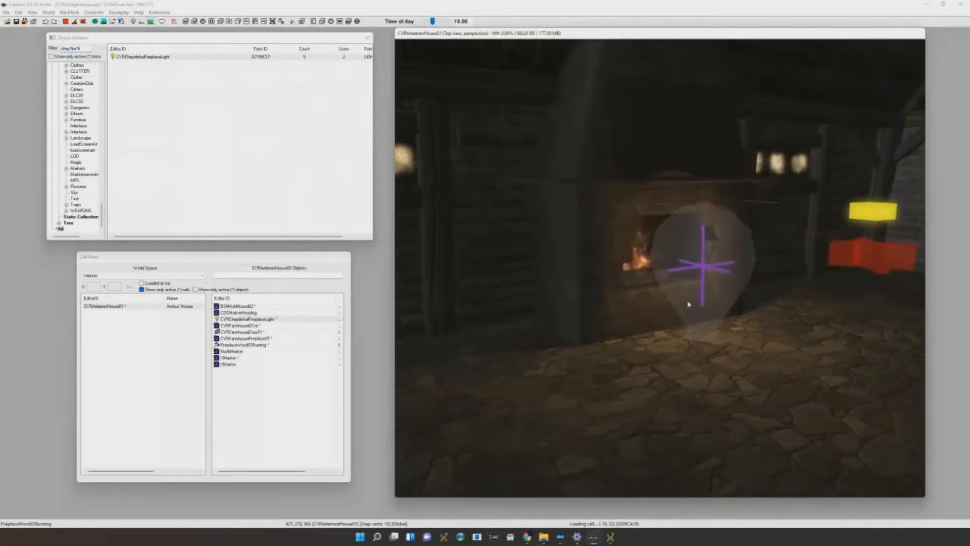
{"action": "scroll", "coordinate": [688, 303], "scroll_direction": "up", "scroll_amount": 10}
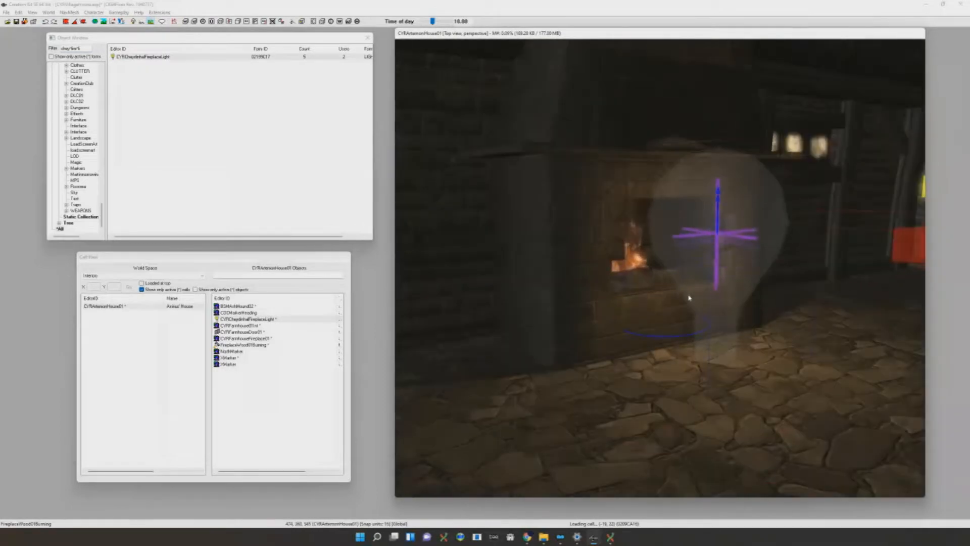
{"action": "left_click_drag", "start_coordinate": [690, 317], "coordinate": [684, 289]}
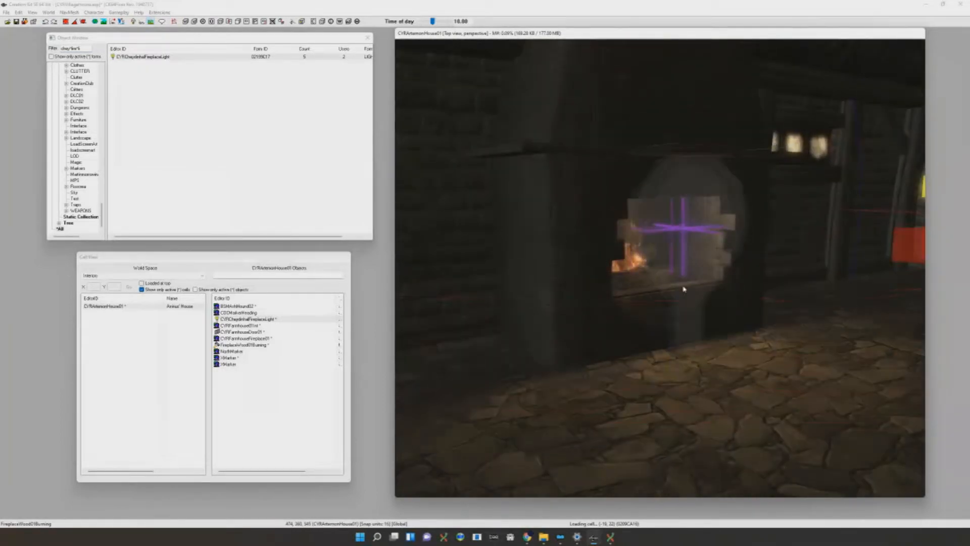
{"action": "scroll", "coordinate": [686, 293], "scroll_direction": "down", "scroll_amount": 5}
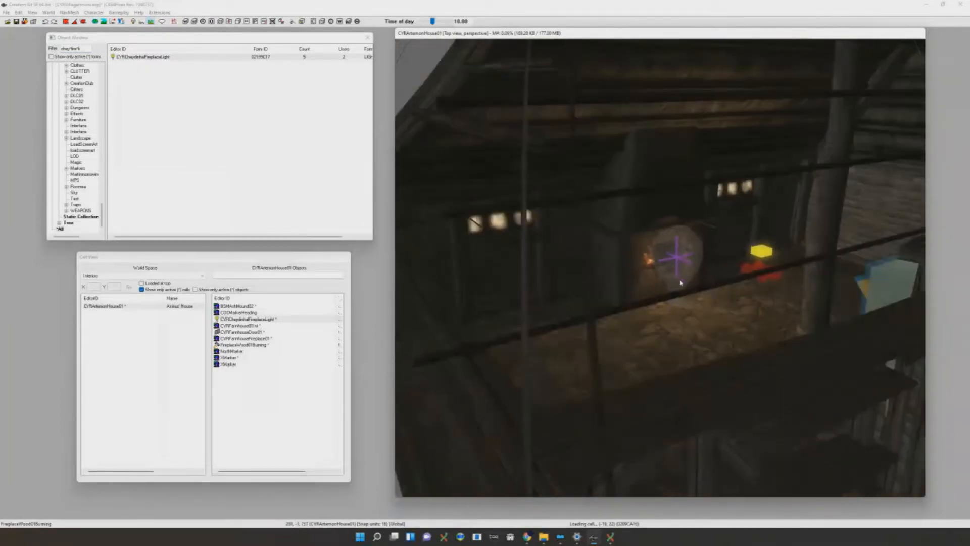
{"action": "scroll", "coordinate": [682, 283], "scroll_direction": "up", "scroll_amount": 5}
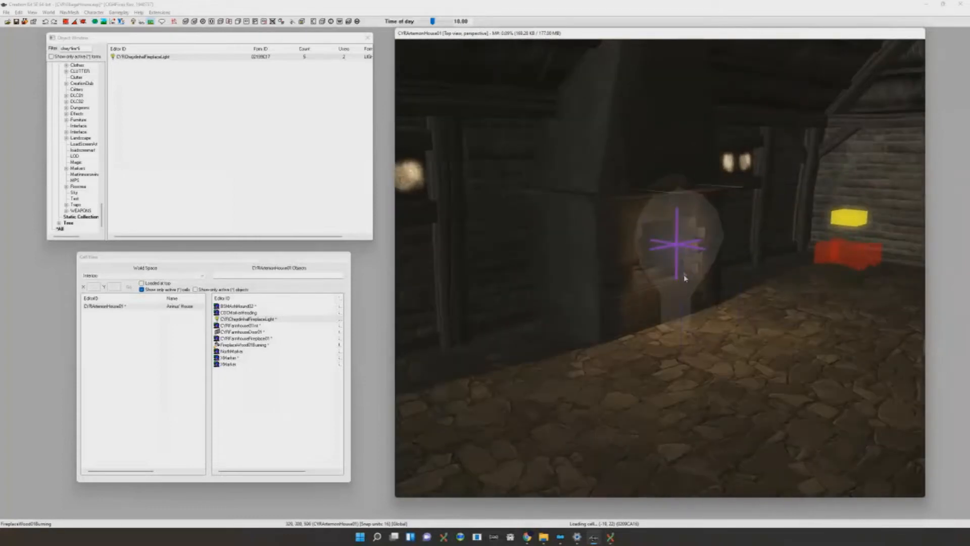
Examine the fireplace light's position and how it lights the hearth and room from several angles
{"action": "scroll", "coordinate": [699, 218], "scroll_direction": "down", "scroll_amount": 4}
{"action": "middle_click_drag", "start_coordinate": [699, 218], "coordinate": [657, 235], "text": "shift"}
{"action": "scroll", "coordinate": [697, 225], "scroll_direction": "up", "scroll_amount": 6}
{"action": "scroll", "coordinate": [641, 223], "scroll_direction": "down", "scroll_amount": 4}
{"action": "key", "text": "a"}
{"action": "scroll", "coordinate": [634, 222], "scroll_direction": "down", "scroll_amount": 8}
{"action": "scroll", "coordinate": [609, 222], "scroll_direction": "up", "scroll_amount": 5}
{"action": "left_click_drag", "start_coordinate": [656, 235], "coordinate": [732, 233], "text": "shift"}
{"action": "scroll", "coordinate": [665, 225], "scroll_direction": "up", "scroll_amount": 5}
{"action": "middle_click_drag", "start_coordinate": [732, 232], "coordinate": [680, 272], "text": "shift"}
{"action": "scroll", "coordinate": [712, 207], "scroll_direction": "down", "scroll_amount": 7}
{"action": "scroll", "coordinate": [699, 232], "scroll_direction": "up", "scroll_amount": 7}
{"action": "scroll", "coordinate": [698, 230], "scroll_direction": "down", "scroll_amount": 3}
{"action": "scroll", "coordinate": [680, 272], "scroll_direction": "up", "scroll_amount": 3}
{"action": "key", "text": "a"}
Fine-position the light above the burning logs inside the fireplace opening
{"action": "left_click_drag", "start_coordinate": [690, 271], "coordinate": [665, 273]}
{"action": "scroll", "coordinate": [686, 266], "scroll_direction": "up", "scroll_amount": 4}
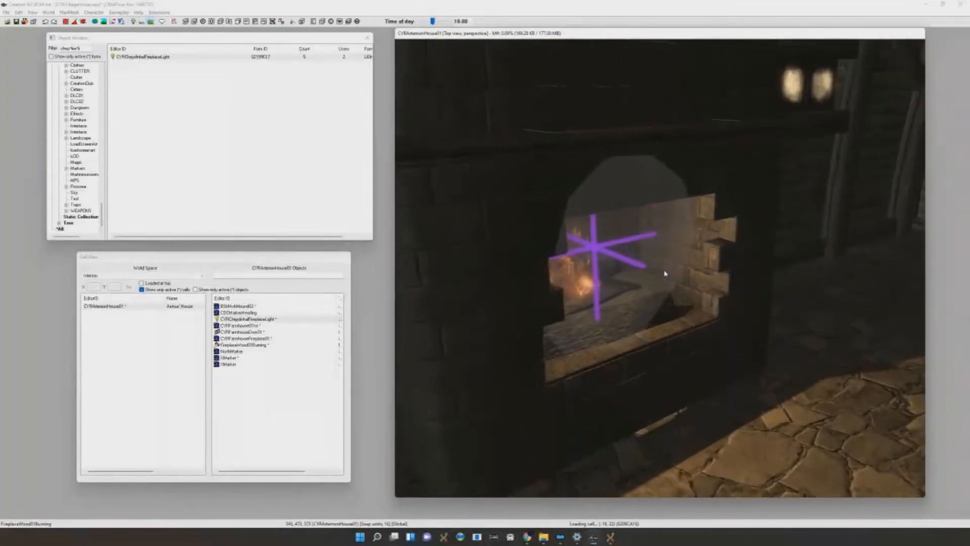
{"action": "middle_click_drag", "start_coordinate": [665, 273], "coordinate": [665, 267], "text": "shift"}
{"action": "left_click_drag", "start_coordinate": [665, 266], "coordinate": [671, 271]}
{"action": "scroll", "coordinate": [649, 267], "scroll_direction": "up", "scroll_amount": 5}
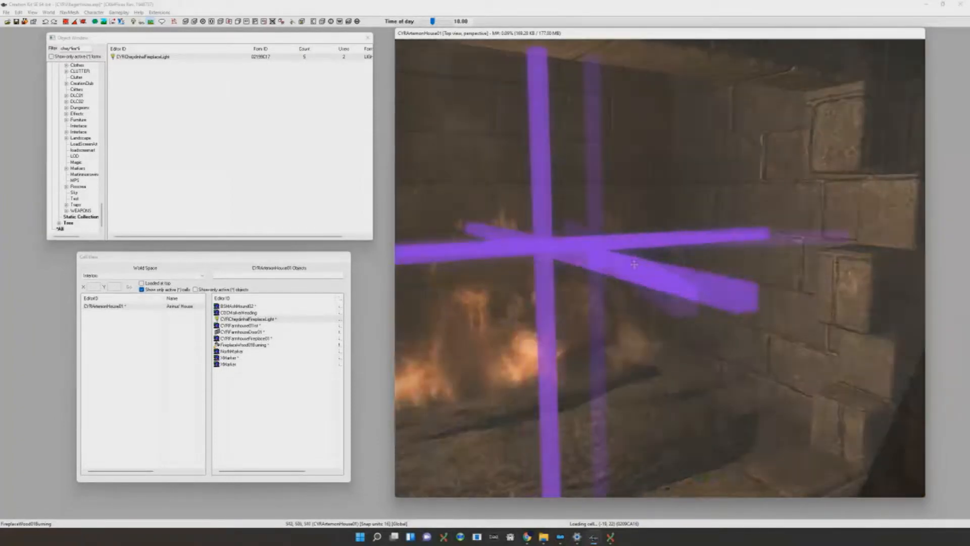
{"action": "scroll", "coordinate": [652, 268], "scroll_direction": "down", "scroll_amount": 5}
{"action": "scroll", "coordinate": [654, 268], "scroll_direction": "down", "scroll_amount": 3}
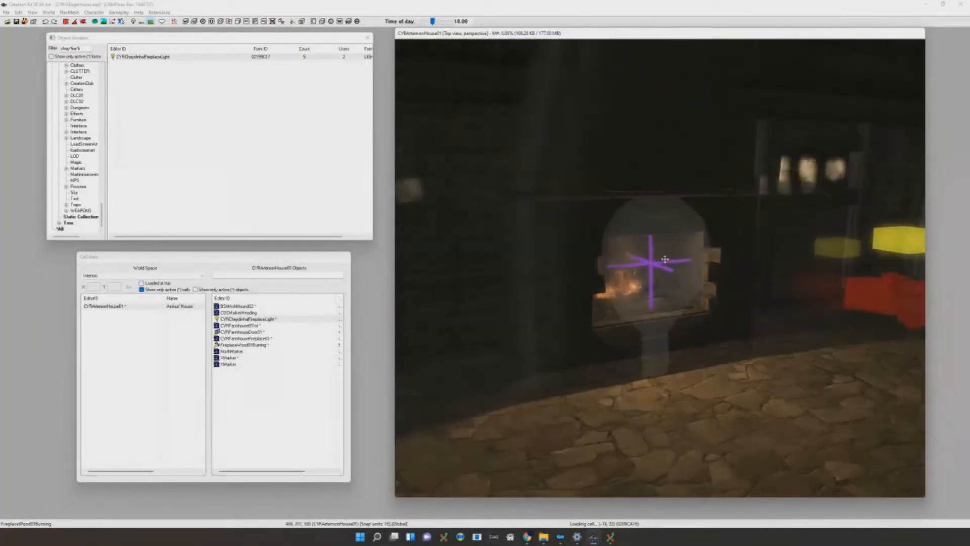
Hide the markers and compare the fireplace area with the cell lighting off and on
{"action": "key", "text": "m"}
{"action": "scroll", "coordinate": [670, 262], "scroll_direction": "down", "scroll_amount": 4}
{"action": "key", "text": "a"}
{"action": "left_click", "coordinate": [704, 269]}
{"action": "scroll", "coordinate": [365, 189], "scroll_direction": "right", "scroll_amount": 2}
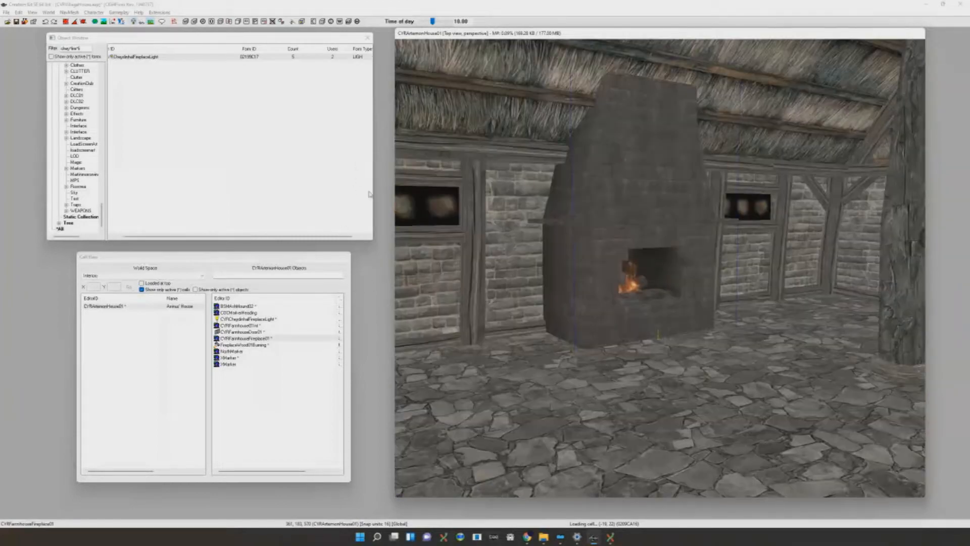
{"action": "scroll", "coordinate": [676, 227], "scroll_direction": "down", "scroll_amount": 4}
{"action": "scroll", "coordinate": [674, 231], "scroll_direction": "down", "scroll_amount": 3}
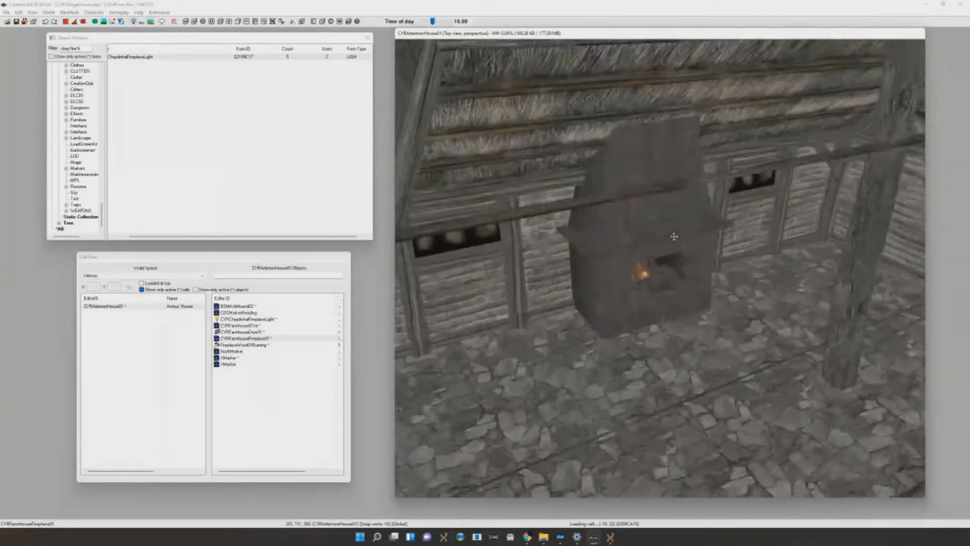
{"action": "scroll", "coordinate": [674, 236], "scroll_direction": "up", "scroll_amount": 4}
{"action": "key", "text": "a"}
{"action": "scroll", "coordinate": [670, 233], "scroll_direction": "down", "scroll_amount": 4}
{"action": "scroll", "coordinate": [669, 230], "scroll_direction": "up", "scroll_amount": 3}
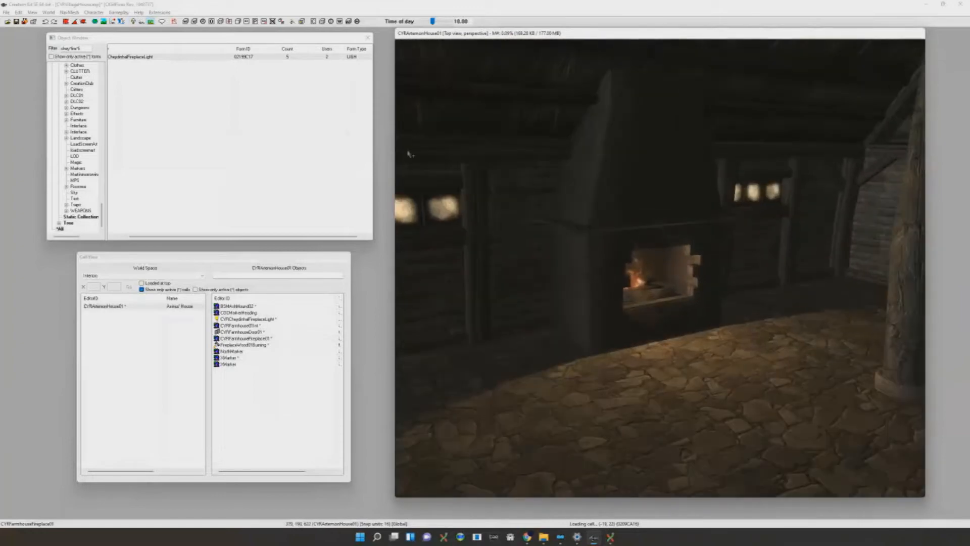
{"action": "scroll", "coordinate": [686, 289], "scroll_direction": "up", "scroll_amount": 2}
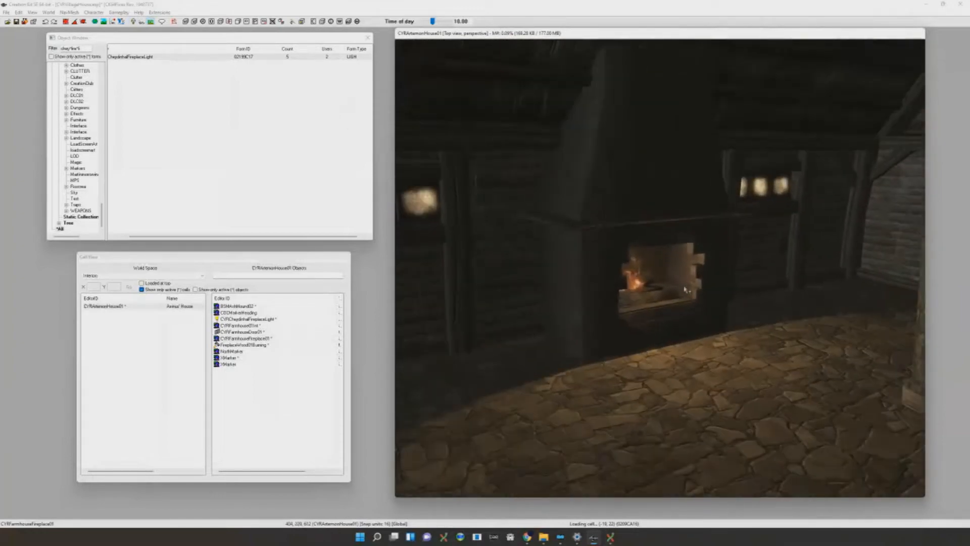
Inspect the ash mound, the fireplace base and the surrounding floor from near and far
{"action": "left_click", "coordinate": [120, 24]}
{"action": "left_click", "coordinate": [814, 277]}
{"action": "scroll", "coordinate": [697, 305], "scroll_direction": "up", "scroll_amount": 2}
{"action": "scroll", "coordinate": [666, 276], "scroll_direction": "down", "scroll_amount": 5}
{"action": "scroll", "coordinate": [665, 276], "scroll_direction": "up", "scroll_amount": 5}
{"action": "left_click", "coordinate": [665, 277]}
{"action": "mouse_move", "coordinate": [666, 276]}
{"action": "middle_mouse_down", "text": "shift"}
{"action": "mouse_move", "coordinate": [680, 276]}
{"action": "mouse_move", "coordinate": [680, 288]}
{"action": "middle_mouse_up", "text": "shift"}
{"action": "scroll", "coordinate": [678, 276], "scroll_direction": "up", "scroll_amount": 5}
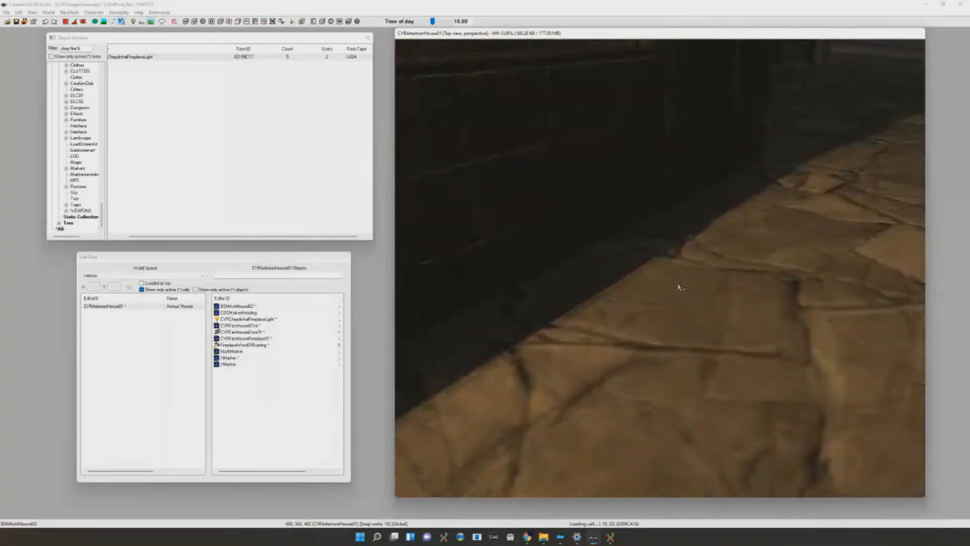
{"action": "scroll", "coordinate": [679, 283], "scroll_direction": "down", "scroll_amount": 5}
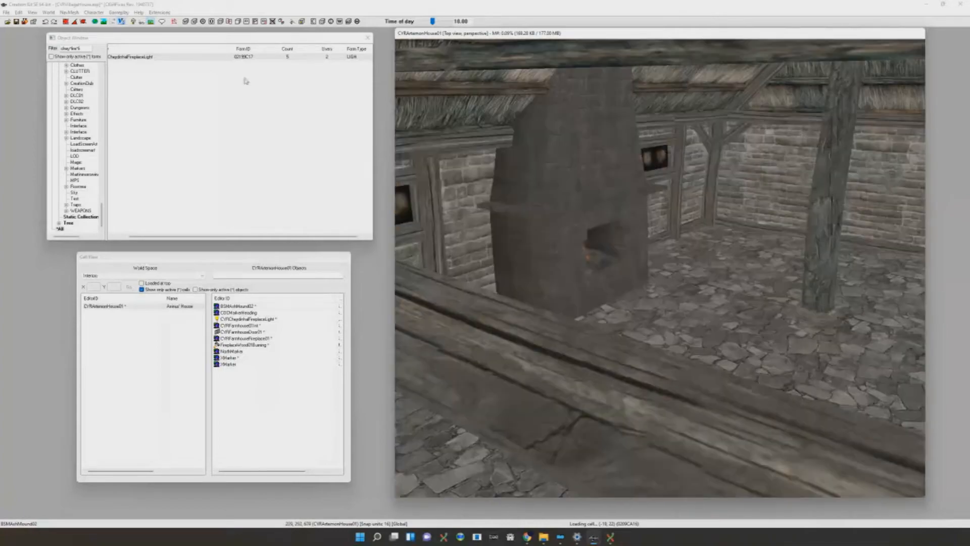
{"action": "scroll", "coordinate": [642, 210], "scroll_direction": "down", "scroll_amount": 3}
{"action": "scroll", "coordinate": [642, 214], "scroll_direction": "up", "scroll_amount": 5}
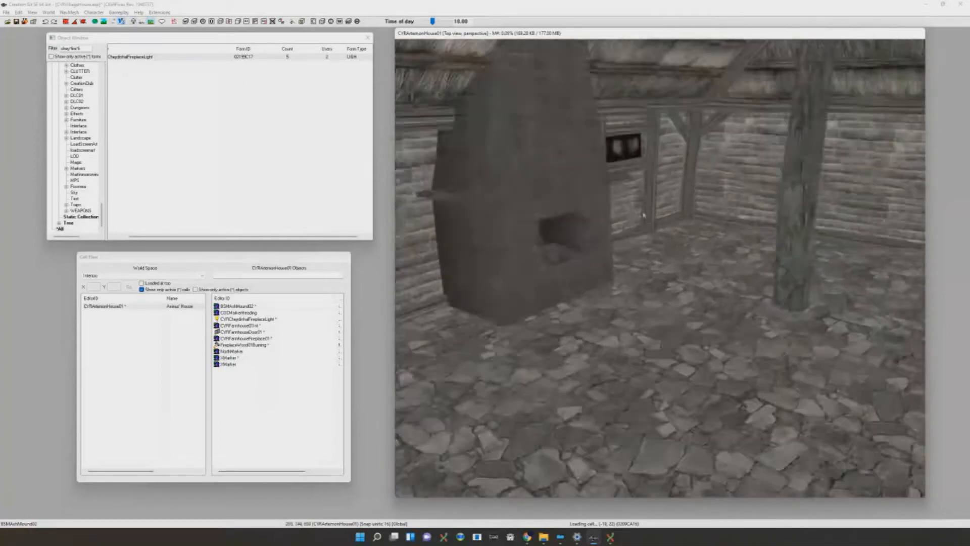
Filter the objects for Colovian rugs and place CYRRugCol01 on the floor near the fireplace
{"action": "left_click", "coordinate": [90, 49]}
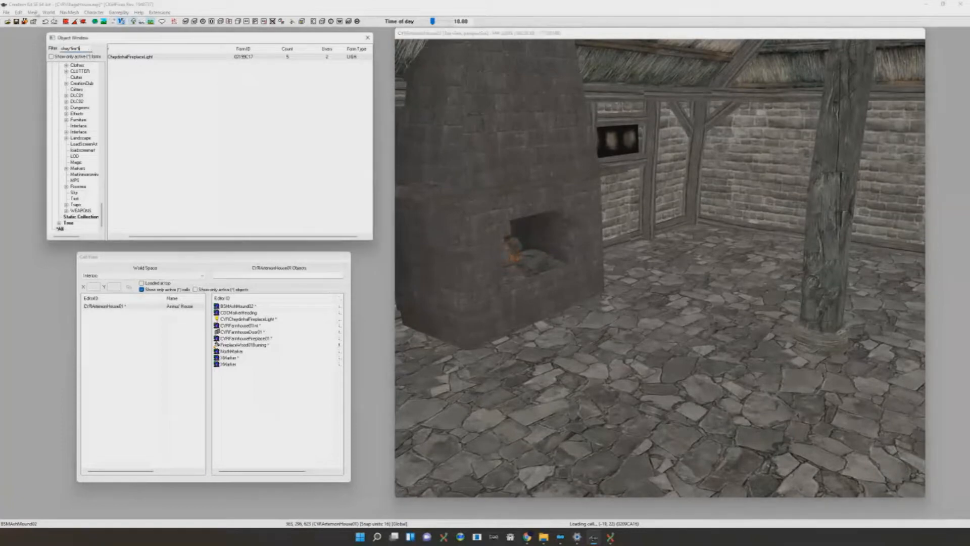
{"action": "key", "text": "BackSpace"}
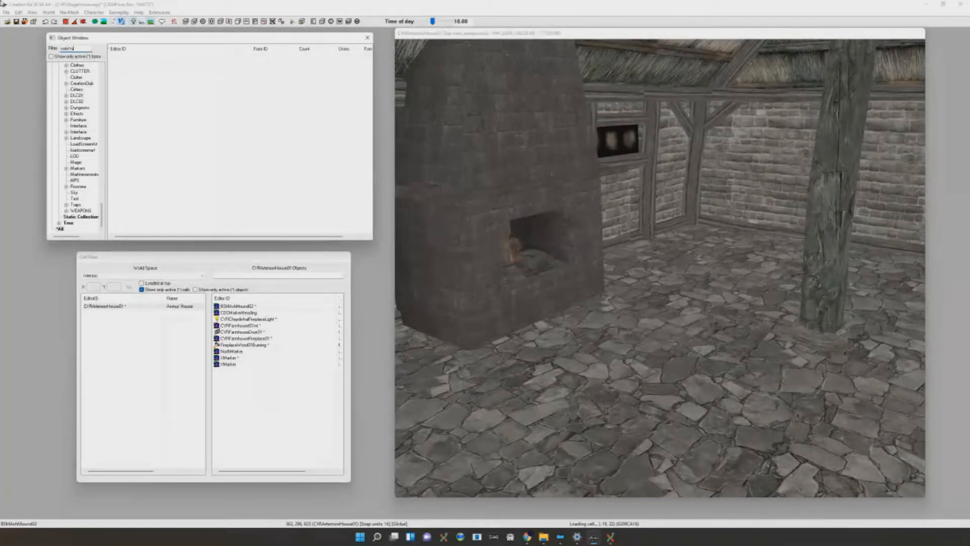
{"action": "double_click", "coordinate": [69, 48]}
{"action": "left_click_drag", "start_coordinate": [129, 57], "coordinate": [688, 341]}
Turn the rug parallel to the fireplace and centre it on the floor in front of the opening
{"action": "left_click_drag", "start_coordinate": [566, 387], "coordinate": [637, 384]}
{"action": "right_click_drag", "start_coordinate": [638, 384], "coordinate": [595, 357]}
{"action": "left_click_drag", "start_coordinate": [596, 357], "coordinate": [585, 350]}
{"action": "key", "text": "shift"}
{"action": "left_click_drag", "start_coordinate": [652, 350], "coordinate": [654, 318]}
Examine the rug's placement in front of the fireplace with the cell lighting on
{"action": "key", "text": "a"}
{"action": "scroll", "coordinate": [654, 309], "scroll_direction": "down", "scroll_amount": 3}
{"action": "key", "text": "shift"}
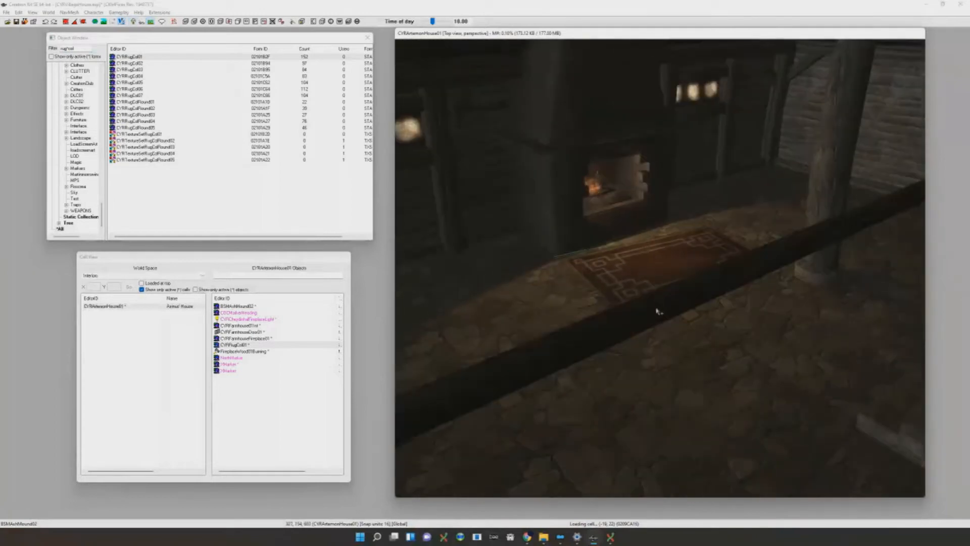
{"action": "key", "text": "d"}
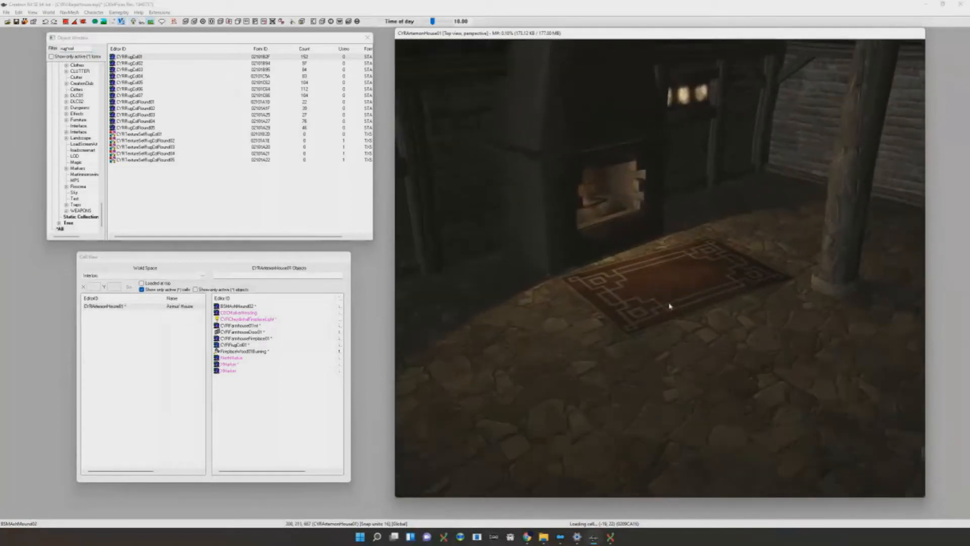
{"action": "left_click", "coordinate": [671, 302]}
{"action": "key", "text": "shift"}
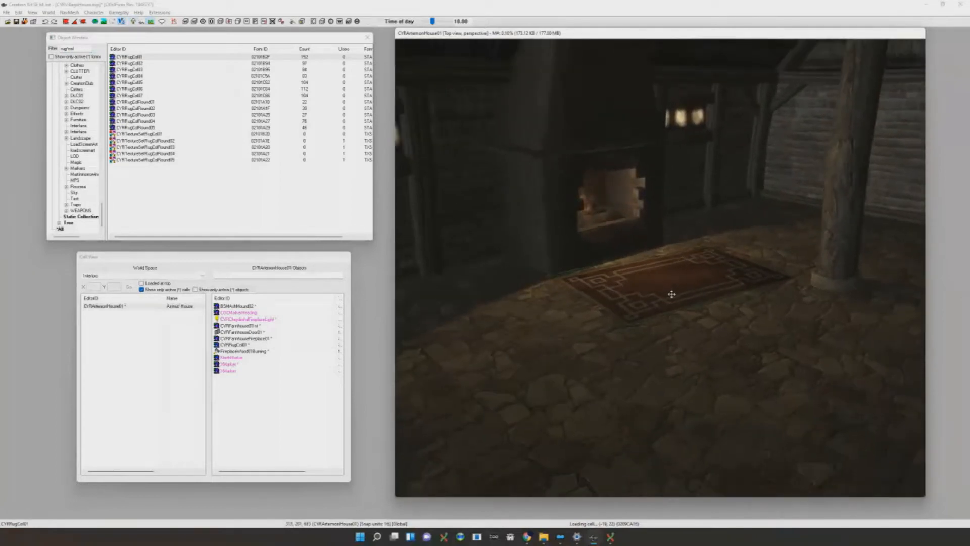
{"action": "key", "text": "d"}
{"action": "key", "text": "shift"}
Save the plugin and switch the view back to full brightness
{"action": "key", "text": "ctrl+s"}
{"action": "key", "text": "shift"}
{"action": "key", "text": "a"}
{"action": "key", "text": "shift"}
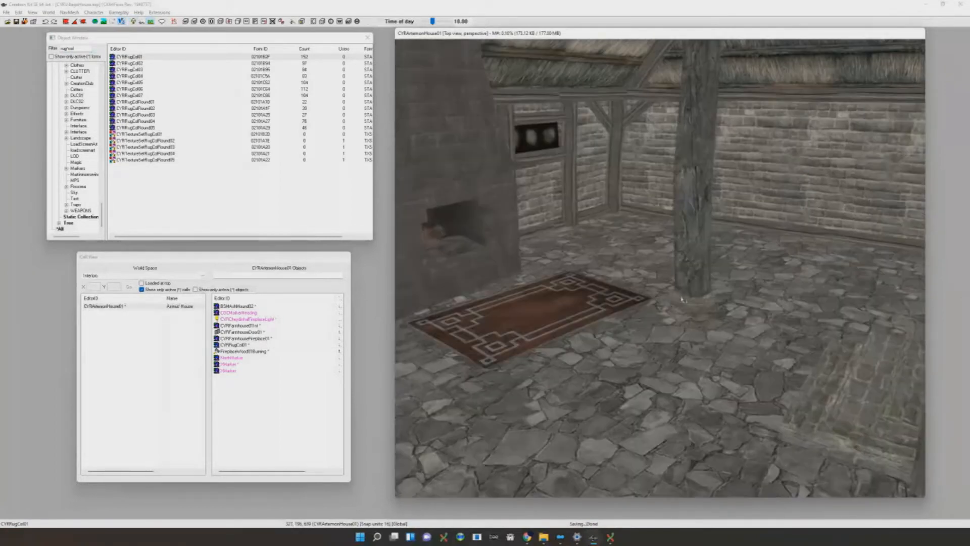
Filter the objects by "cyr*bed" and bring the empty far corner of the room into view
{"action": "left_click_drag", "start_coordinate": [78, 49], "coordinate": [18, 23]}
{"action": "type", "text": "bal"}
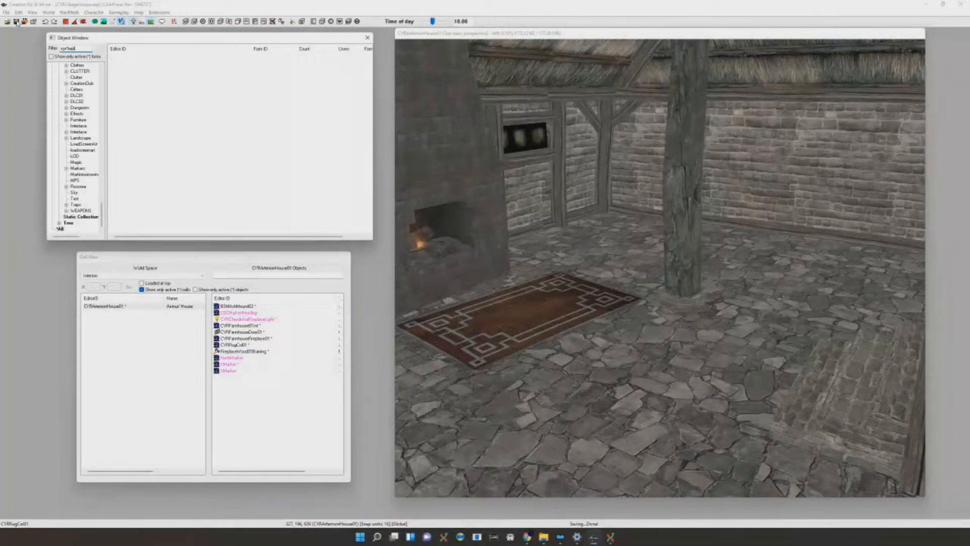
{"action": "scroll", "coordinate": [660, 267], "scroll_direction": "up", "scroll_amount": 2}
{"action": "key", "text": "shift"}
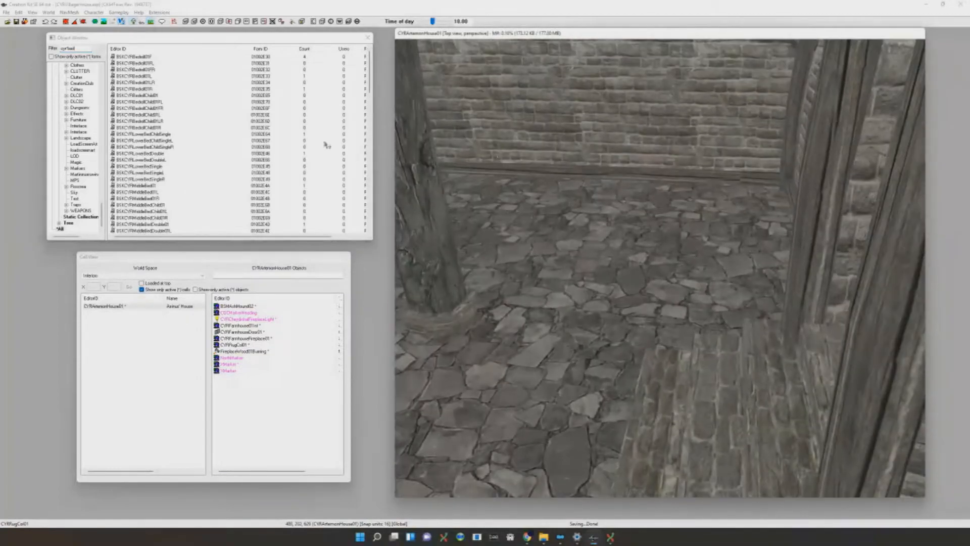
Look through the filtered bed objects and the room's open floor for a suitable bed and spot
{"action": "scroll", "coordinate": [573, 160], "scroll_direction": "up", "scroll_amount": 1}
{"action": "scroll", "coordinate": [297, 159], "scroll_direction": "down", "scroll_amount": 4}
{"action": "scroll", "coordinate": [401, 200], "scroll_direction": "up", "scroll_amount": 1}
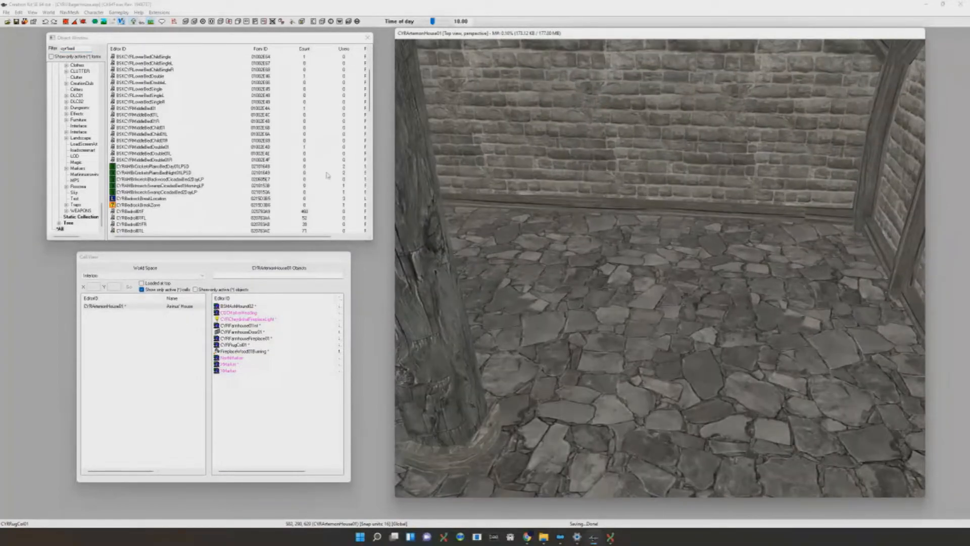
{"action": "key", "text": "shift"}
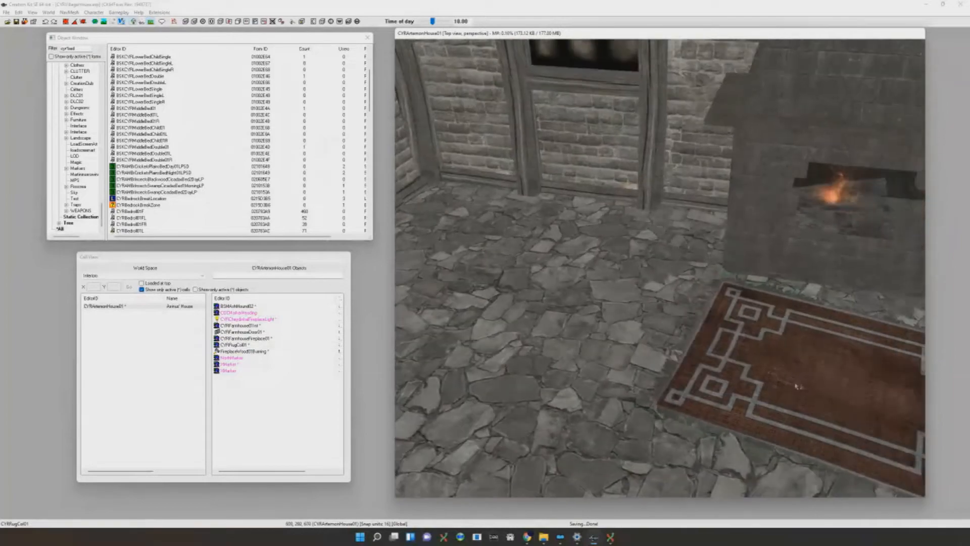
{"action": "key", "text": "shift"}
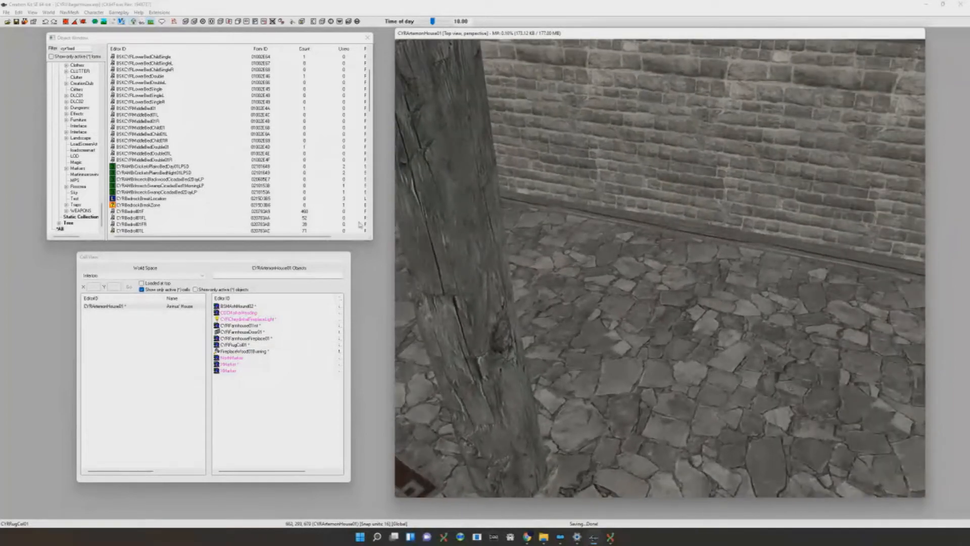
{"action": "key", "text": "shift"}
{"action": "scroll", "coordinate": [168, 185], "scroll_direction": "down", "scroll_amount": 2}
{"action": "scroll", "coordinate": [153, 175], "scroll_direction": "down", "scroll_amount": 4}
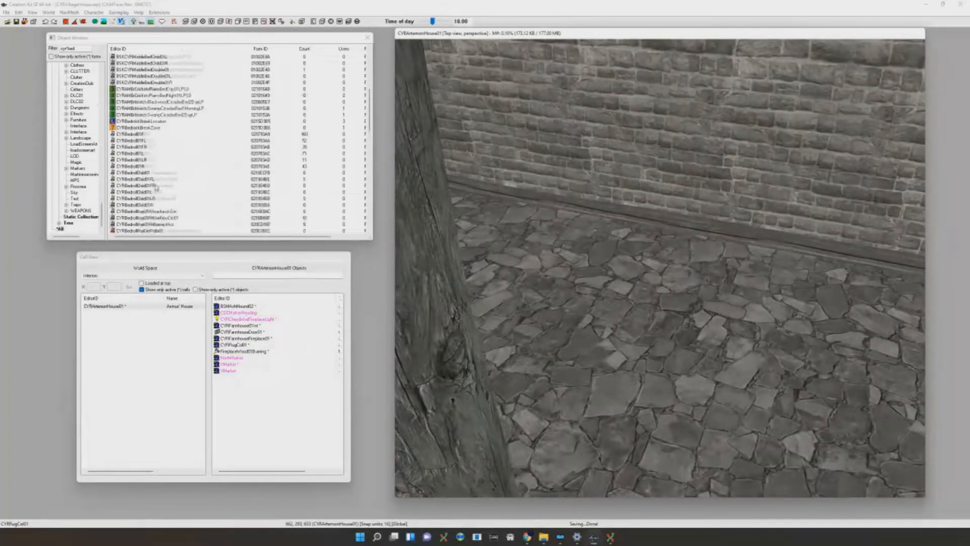
{"action": "scroll", "coordinate": [159, 180], "scroll_direction": "up", "scroll_amount": 10}
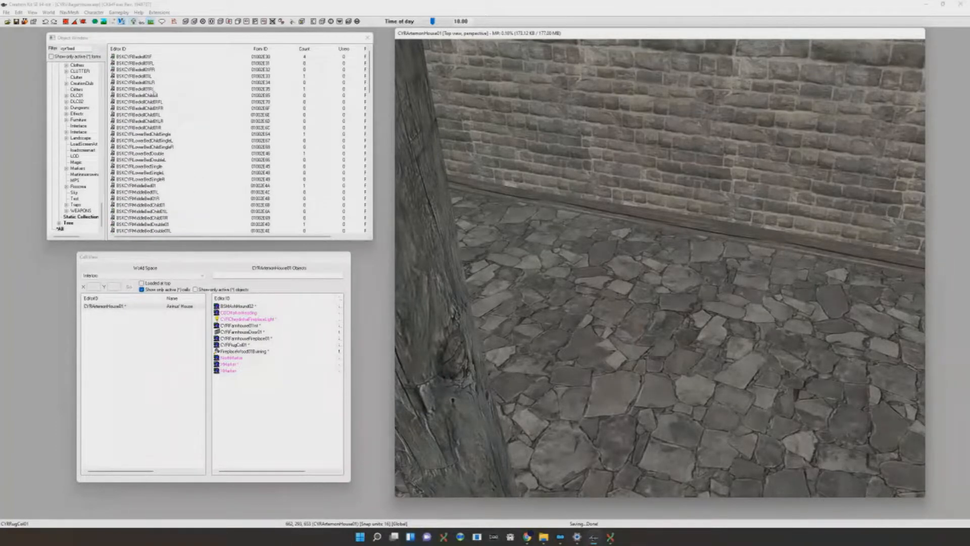
{"action": "scroll", "coordinate": [167, 190], "scroll_direction": "down", "scroll_amount": 10}
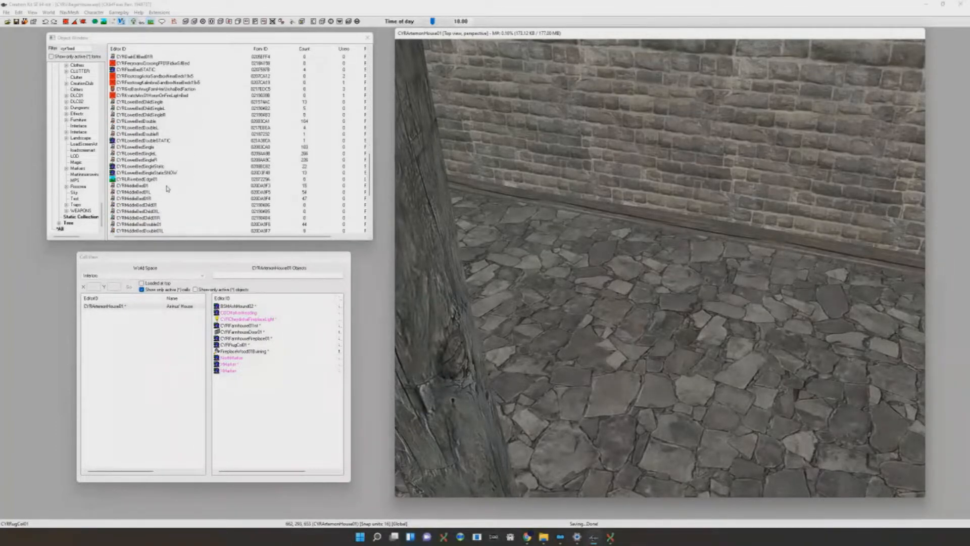
{"action": "scroll", "coordinate": [149, 188], "scroll_direction": "down", "scroll_amount": 2}
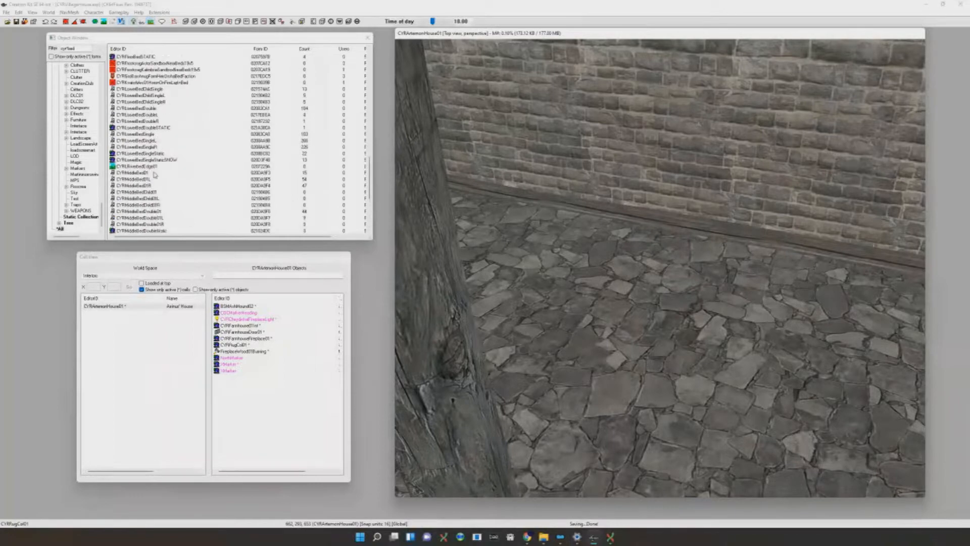
Place CYRLowerBedDouble in the empty corner and turn it so its headboard faces the stone wall
{"action": "scroll", "coordinate": [155, 176], "scroll_direction": "up", "scroll_amount": 4}
{"action": "left_click_drag", "start_coordinate": [157, 148], "coordinate": [628, 300]}
{"action": "right_click_drag", "start_coordinate": [628, 300], "coordinate": [572, 314]}
{"action": "middle_click_drag", "start_coordinate": [572, 313], "coordinate": [685, 275], "text": "shift"}
Show the markers and cell lighting, duplicate the fireplace light and bring the copy over the double bed
{"action": "key", "text": "m"}
{"action": "scroll", "coordinate": [708, 247], "scroll_direction": "down", "scroll_amount": 6}
{"action": "key", "text": "a"}
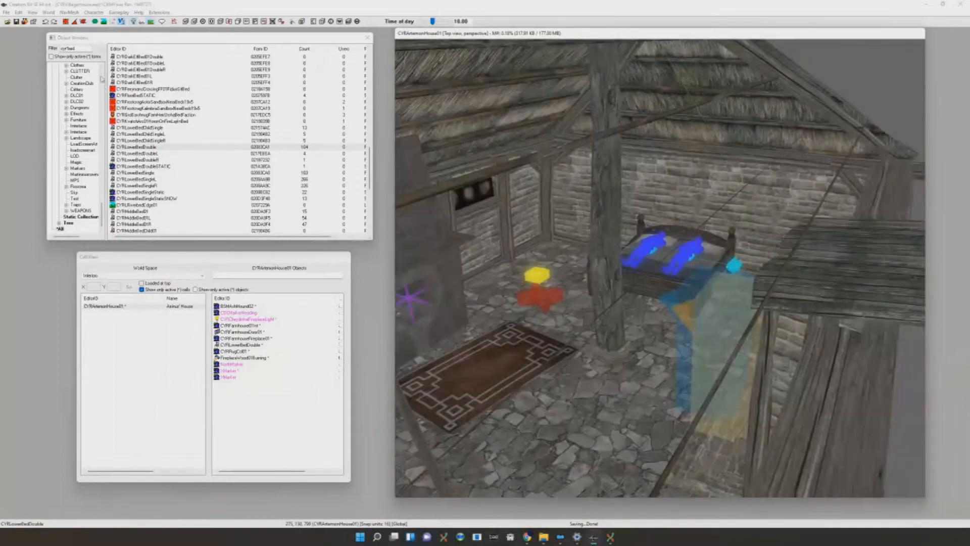
{"action": "middle_click_drag", "start_coordinate": [653, 284], "coordinate": [693, 300]}
{"action": "left_click", "coordinate": [455, 306]}
{"action": "key", "text": "ctrl+d"}
{"action": "key", "text": "a"}
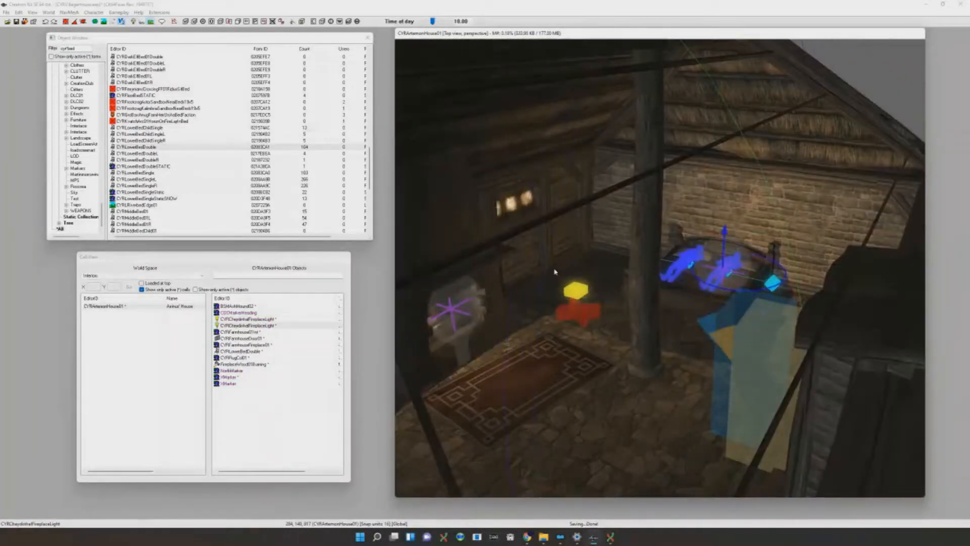
{"action": "scroll", "coordinate": [555, 268], "scroll_direction": "down", "scroll_amount": 5}
{"action": "middle_click_drag", "start_coordinate": [554, 268], "coordinate": [773, 253], "text": "shift"}
{"action": "scroll", "coordinate": [775, 251], "scroll_direction": "up", "scroll_amount": 6}
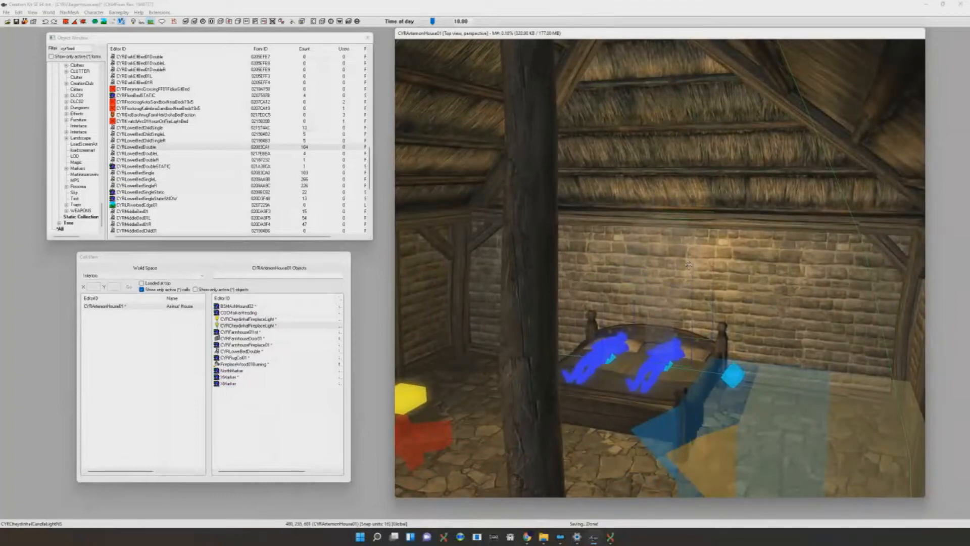
Try other light types on the duplicated light above the bed and delete that light
{"action": "key", "text": "ctrl+Up"}
{"action": "key", "text": "ctrl+Up"}
{"action": "key", "text": "ctrl+Up"}
{"action": "key", "text": "ctrl+Up"}
{"action": "key", "text": "ctrl+Down"}
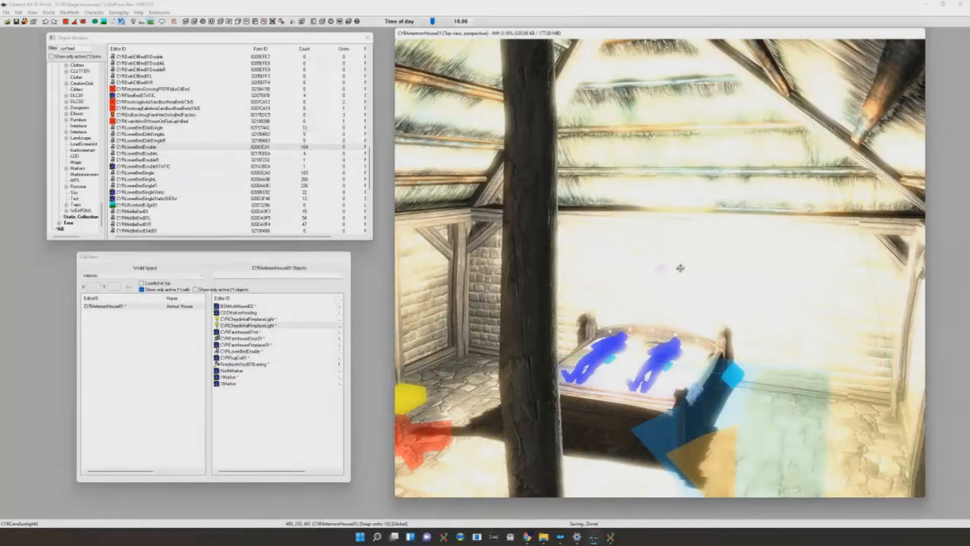
{"action": "left_click_drag", "start_coordinate": [681, 268], "coordinate": [656, 31]}
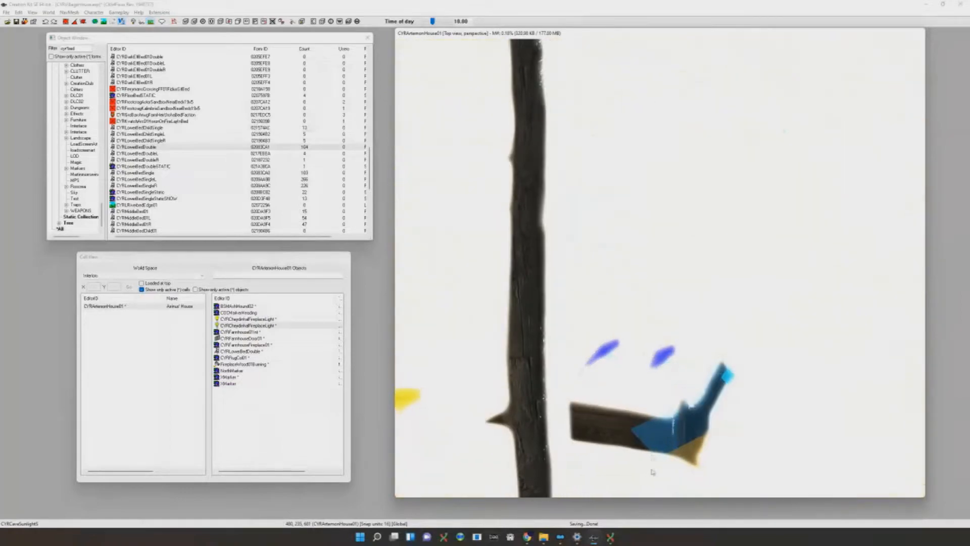
{"action": "key", "text": "ctrl+Down"}
{"action": "key", "text": "ctrl+Down"}
{"action": "key", "text": "ctrl+Down"}
{"action": "key", "text": "ctrl+Down"}
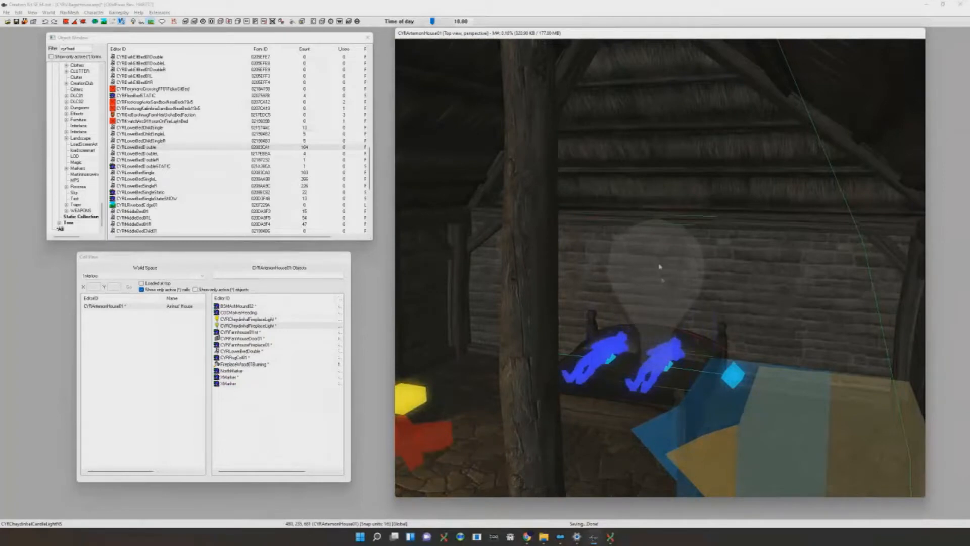
{"action": "mouse_move", "coordinate": [668, 324]}
{"action": "middle_mouse_down", "text": "shift"}
{"action": "mouse_move", "coordinate": [667, 314]}
{"action": "mouse_move", "coordinate": [657, 338]}
{"action": "middle_mouse_up", "text": "shift"}
{"action": "scroll", "coordinate": [656, 338], "scroll_direction": "down", "scroll_amount": 3}
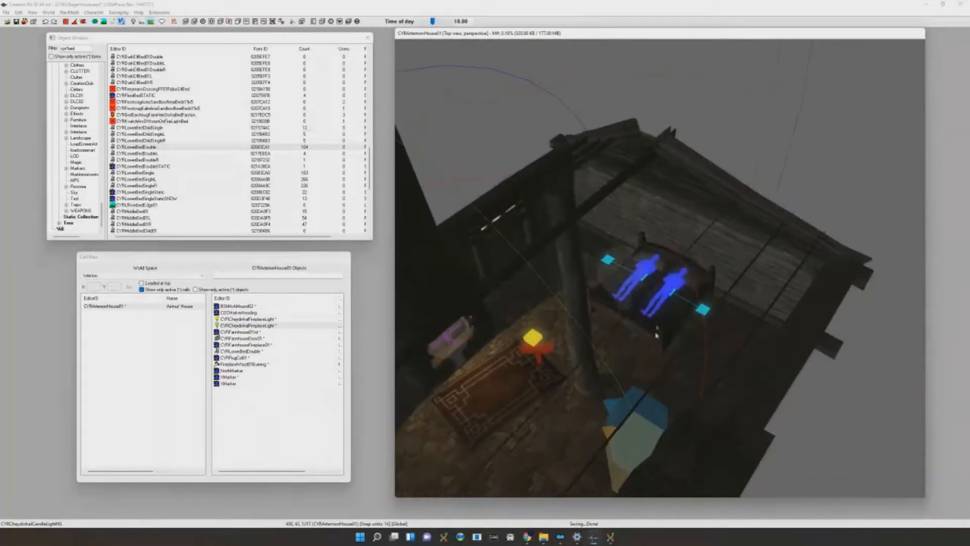
{"action": "key", "text": "Delete"}
Duplicate the fireplace light again and move the copy over to the bed
{"action": "middle_click_drag", "start_coordinate": [697, 267], "coordinate": [736, 260]}
{"action": "scroll", "coordinate": [736, 260], "scroll_direction": "down", "scroll_amount": 1}
{"action": "left_click", "coordinate": [513, 323]}
{"action": "left_click", "coordinate": [513, 326]}
{"action": "key", "text": "ctrl+d"}
{"action": "left_click_drag", "start_coordinate": [513, 326], "coordinate": [715, 245]}
Position the copied light above the headboard and swap it to CYRCheydinhalCandleLight
{"action": "scroll", "coordinate": [715, 245], "scroll_direction": "down", "scroll_amount": 3}
{"action": "mouse_move", "coordinate": [715, 246]}
{"action": "middle_mouse_down", "text": "shift"}
{"action": "mouse_move", "coordinate": [722, 235]}
{"action": "mouse_move", "coordinate": [700, 247]}
{"action": "middle_mouse_up", "text": "shift"}
{"action": "scroll", "coordinate": [721, 235], "scroll_direction": "up", "scroll_amount": 4}
{"action": "scroll", "coordinate": [699, 247], "scroll_direction": "up", "scroll_amount": 4}
{"action": "left_click_drag", "start_coordinate": [665, 269], "coordinate": [646, 256]}
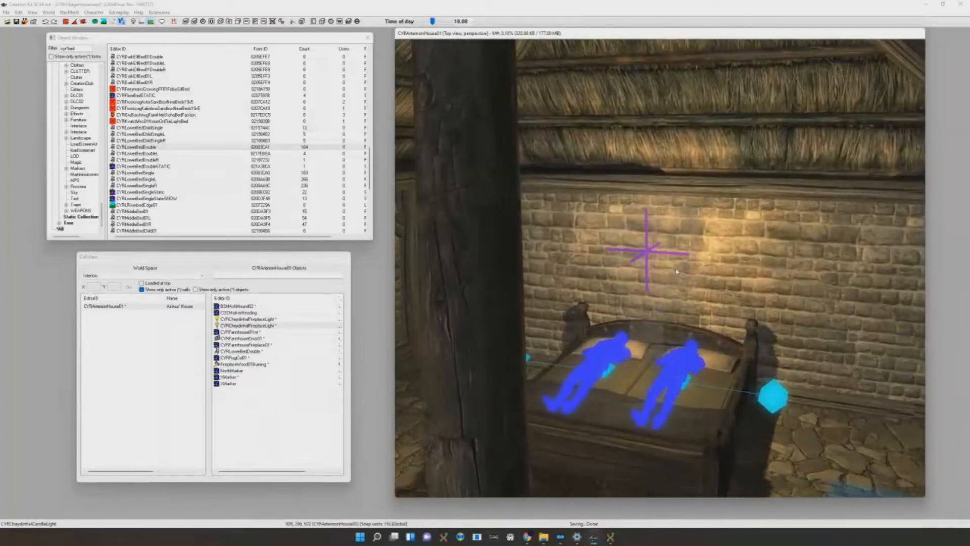
{"action": "scroll", "coordinate": [649, 257], "scroll_direction": "down", "scroll_amount": 3}
{"action": "middle_click_drag", "start_coordinate": [650, 257], "coordinate": [680, 264], "text": "shift"}
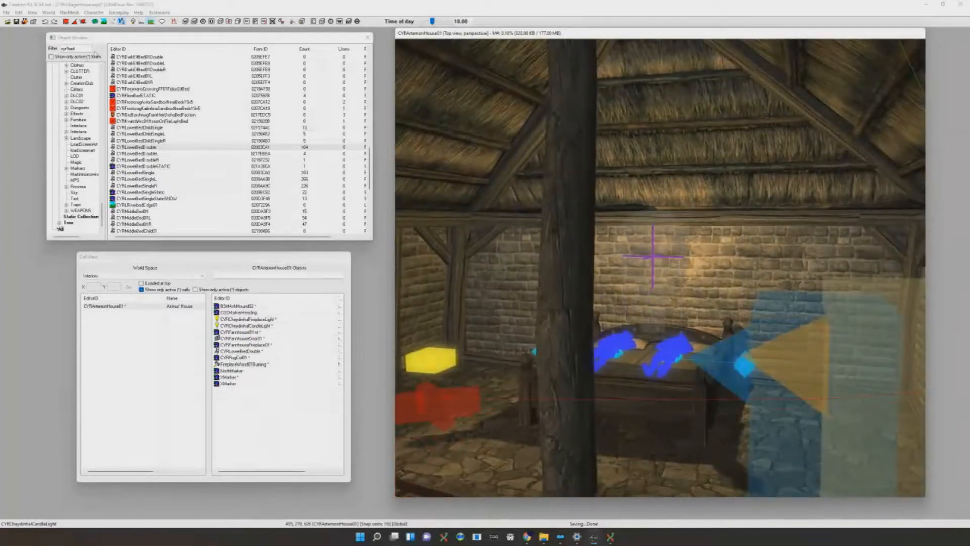
Clear the object filter and examine the light on the bed and wall from across the room and close up
{"action": "left_click_drag", "start_coordinate": [86, 49], "coordinate": [2, 7]}
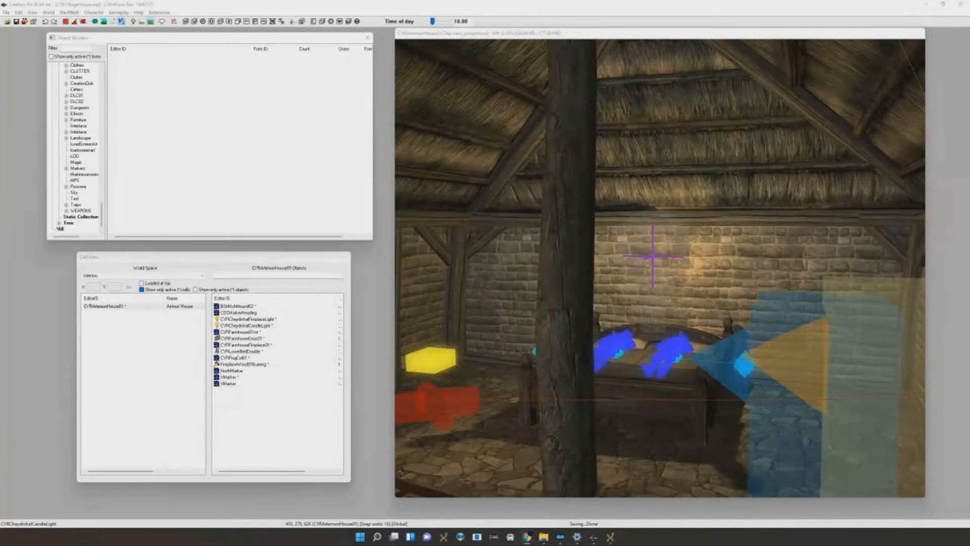
{"action": "middle_click_drag", "start_coordinate": [635, 304], "coordinate": [653, 290]}
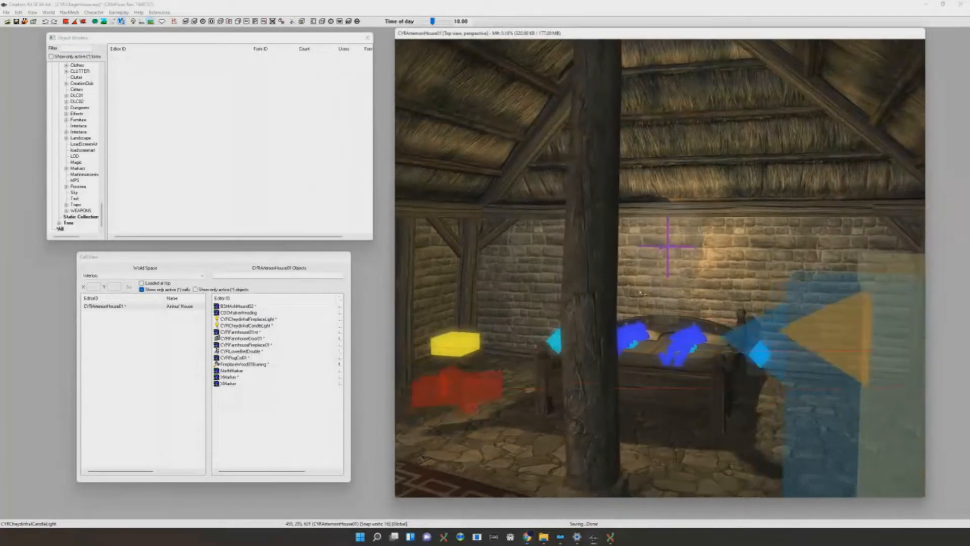
{"action": "scroll", "coordinate": [653, 290], "scroll_direction": "up", "scroll_amount": 2}
{"action": "scroll", "coordinate": [759, 304], "scroll_direction": "down", "scroll_amount": 5}
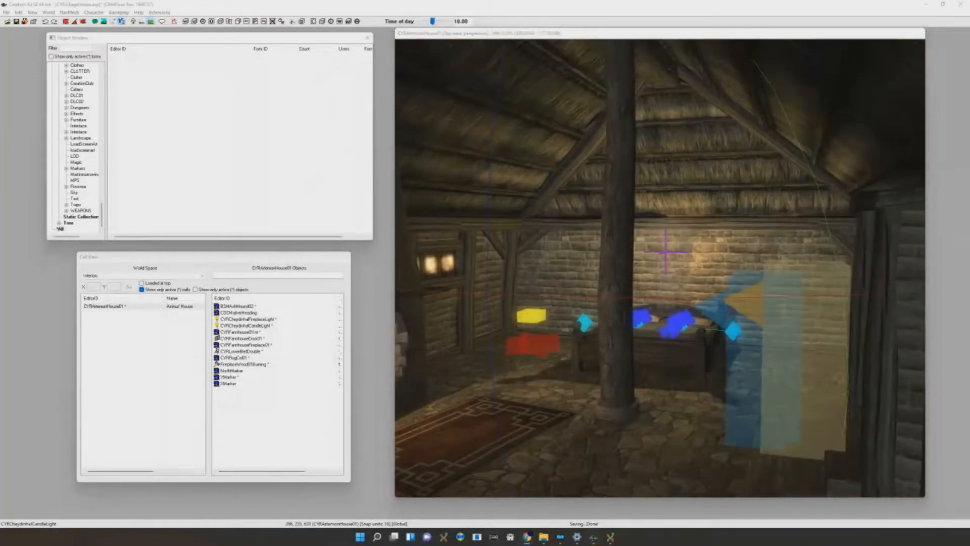
{"action": "scroll", "coordinate": [650, 262], "scroll_direction": "down", "scroll_amount": 5}
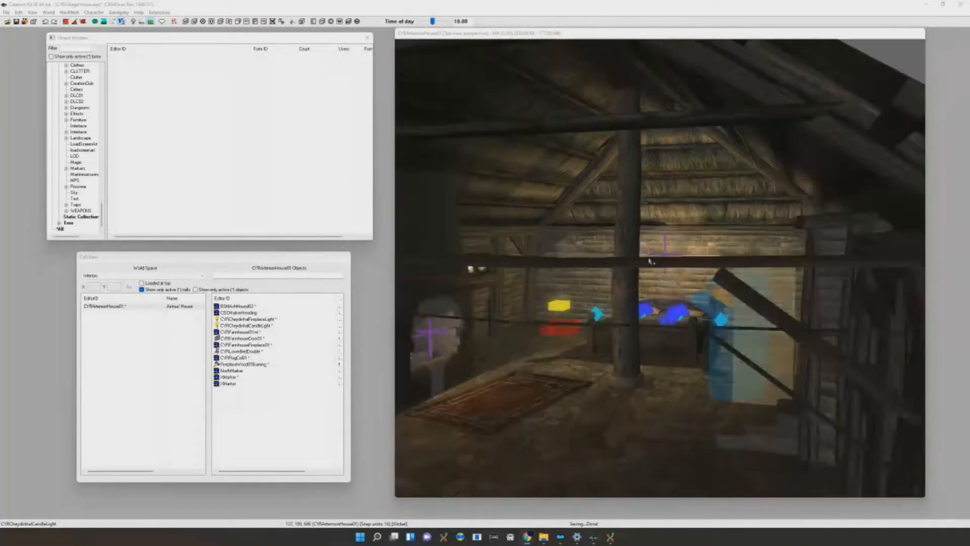
{"action": "scroll", "coordinate": [665, 321], "scroll_direction": "up", "scroll_amount": 2}
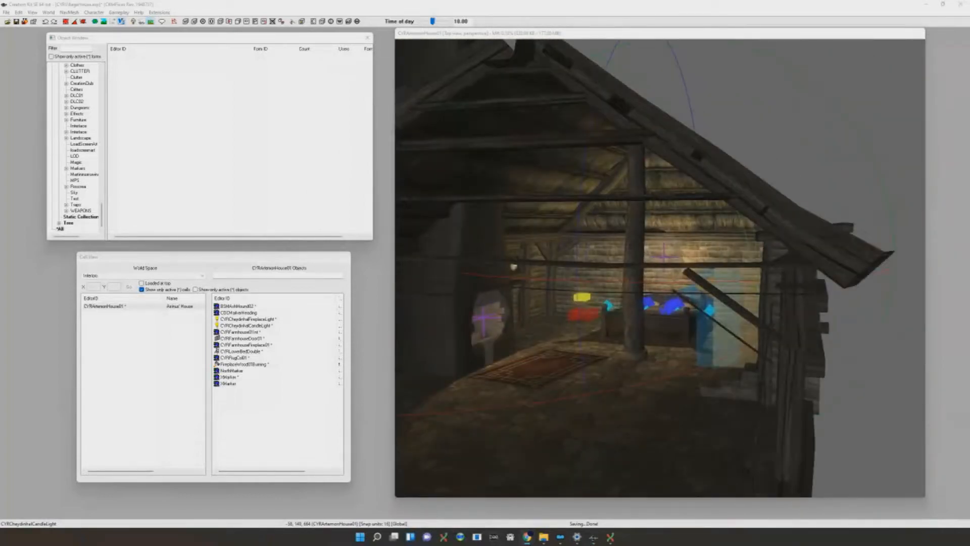
{"action": "scroll", "coordinate": [617, 211], "scroll_direction": "up", "scroll_amount": 5}
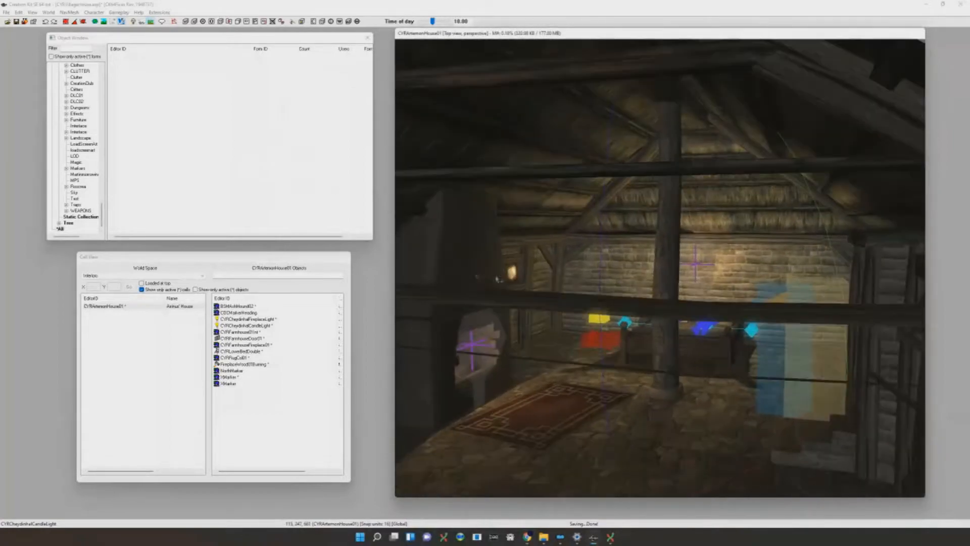
{"action": "scroll", "coordinate": [660, 267], "scroll_direction": "up", "scroll_amount": 6}
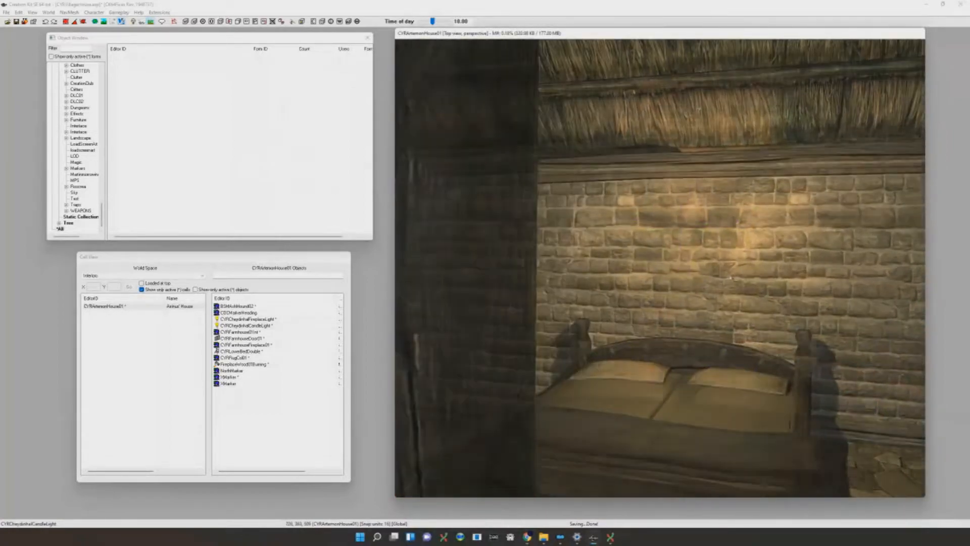
{"action": "scroll", "coordinate": [730, 278], "scroll_direction": "up", "scroll_amount": 3}
Filter the objects by "imp*can*ab" and frame the bed and its light with markers shown
{"action": "left_click", "coordinate": [67, 49]}
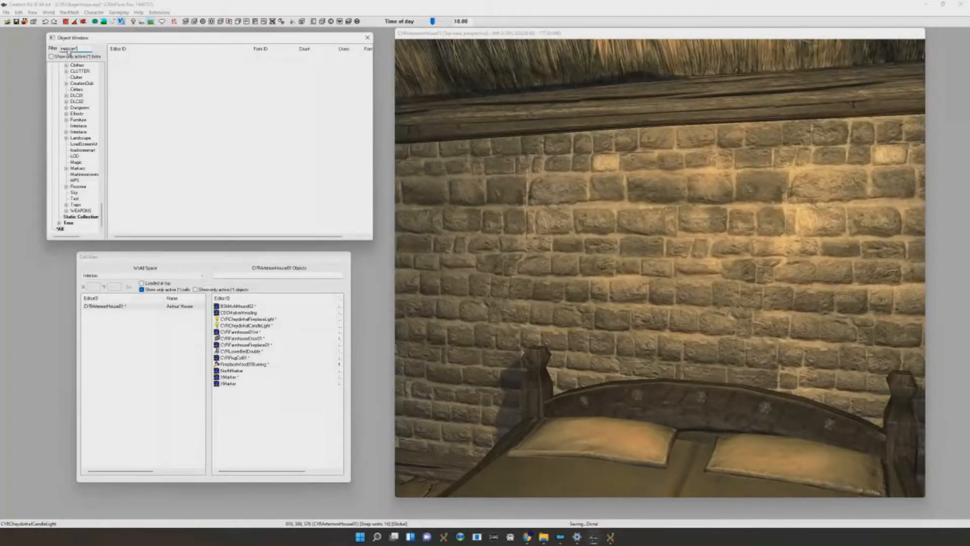
{"action": "left_click", "coordinate": [546, 159]}
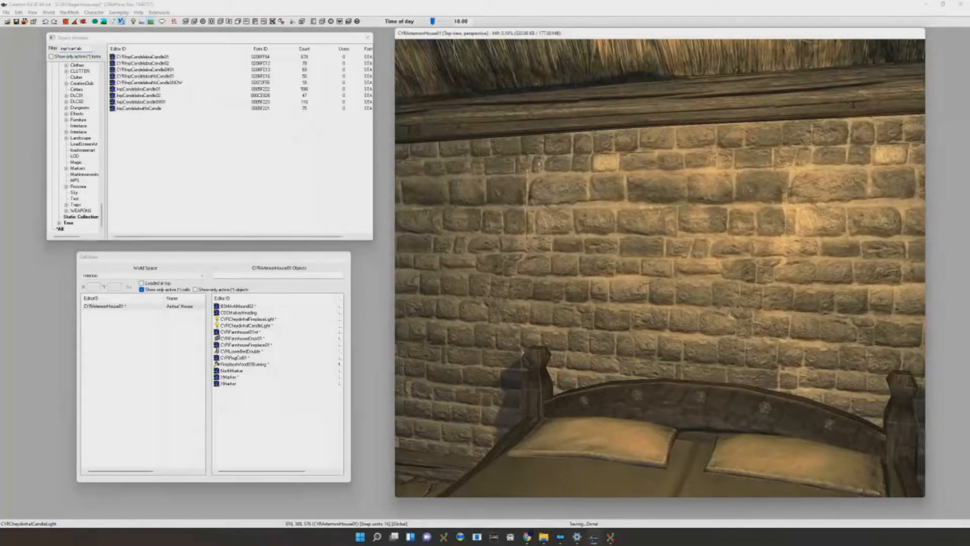
{"action": "scroll", "coordinate": [539, 163], "scroll_direction": "down", "scroll_amount": 10}
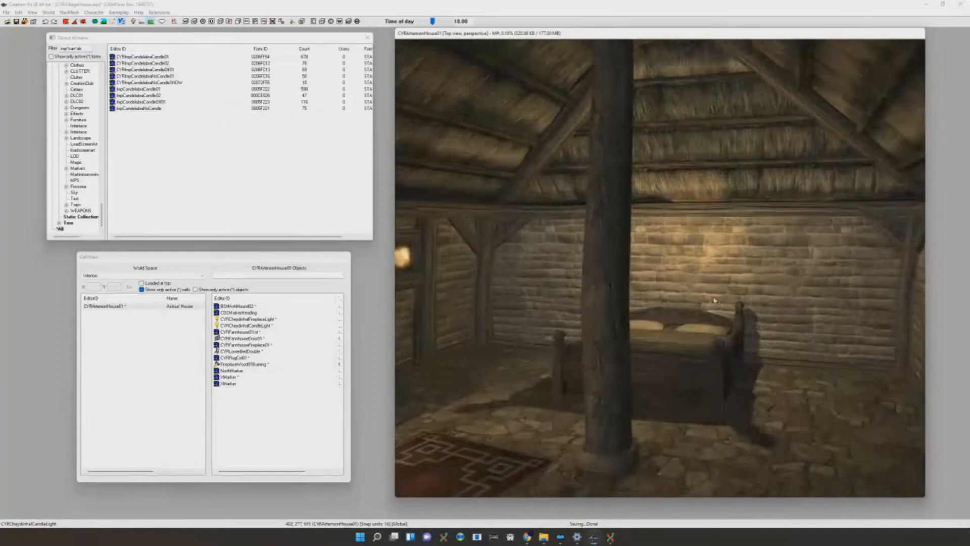
{"action": "scroll", "coordinate": [716, 302], "scroll_direction": "up", "scroll_amount": 6}
{"action": "scroll", "coordinate": [669, 256], "scroll_direction": "down", "scroll_amount": 1}
{"action": "key", "text": "m"}
{"action": "scroll", "coordinate": [669, 257], "scroll_direction": "down", "scroll_amount": 1}
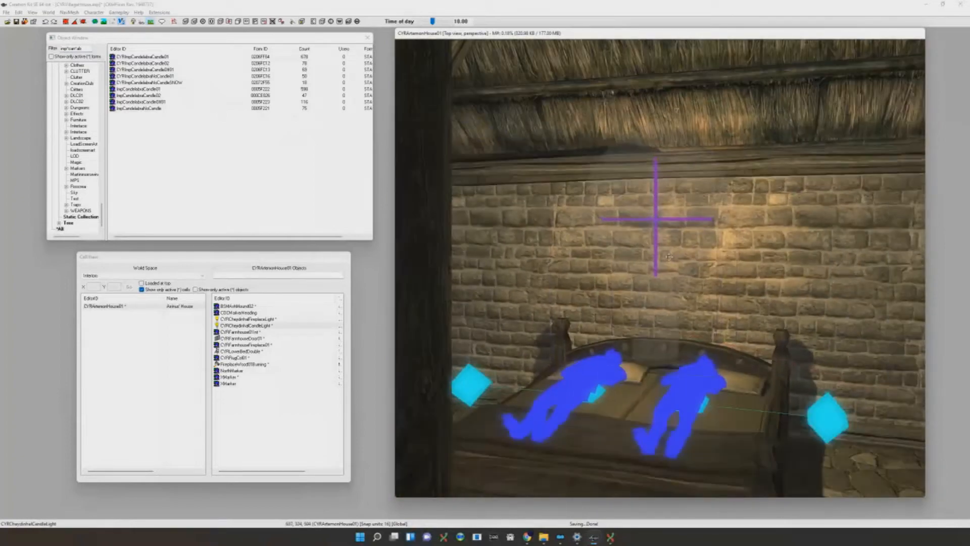
{"action": "scroll", "coordinate": [669, 256], "scroll_direction": "down", "scroll_amount": 4}
{"action": "scroll", "coordinate": [669, 257], "scroll_direction": "up", "scroll_amount": 5}
Try ImpCandelabraCandle01 above the bed, cycle it through similar objects and delete it
{"action": "left_click_drag", "start_coordinate": [160, 90], "coordinate": [736, 297]}
{"action": "key", "text": "ctrl+Right"}
{"action": "key", "text": "ctrl+Right"}
{"action": "key", "text": "ctrl+Right"}
{"action": "key", "text": "ctrl+Right"}
{"action": "key", "text": "ctrl+Right"}
{"action": "key", "text": "ctrl+Right"}
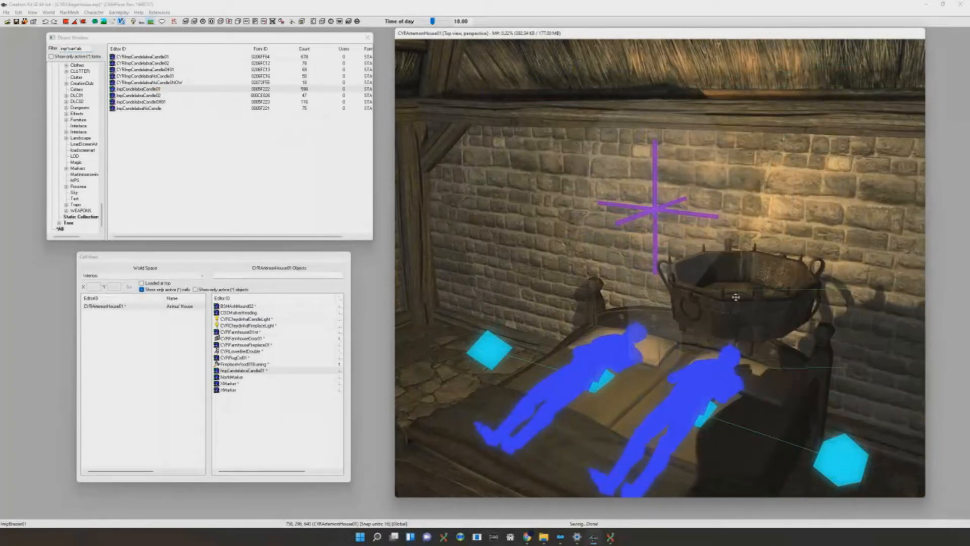
{"action": "key", "text": "ctrl+Right"}
{"action": "key", "text": "ctrl+Right"}
{"action": "key", "text": "ctrl+Right"}
{"action": "key", "text": "ctrl+Right"}
{"action": "key", "text": "ctrl+Right"}
{"action": "key", "text": "ctrl+Right"}
{"action": "key", "text": "Delete"}
Filter the objects by "imp*can*" and place an ImpWallSconce02 candle sconce on the wall above the bed with lighting on
{"action": "left_click_drag", "start_coordinate": [87, 49], "coordinate": [76, 39]}
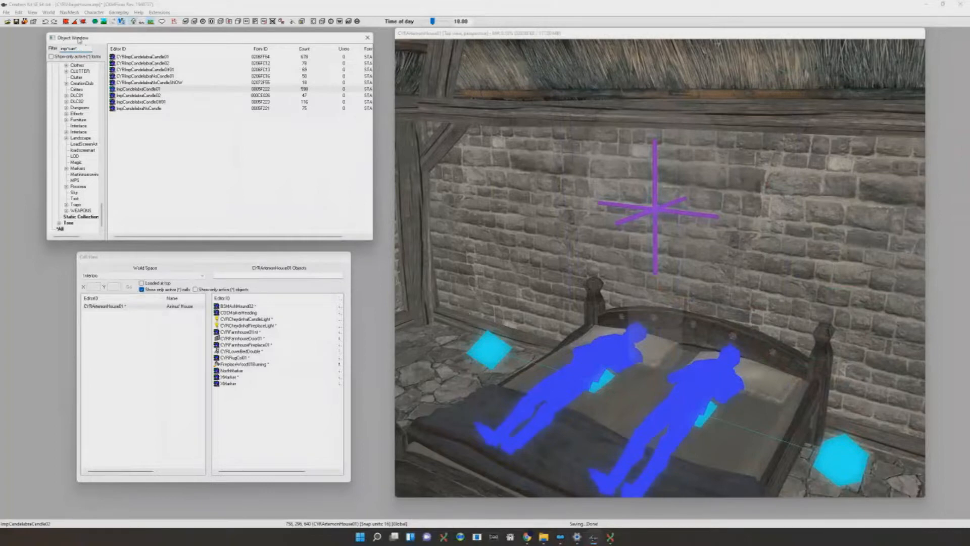
{"action": "scroll", "coordinate": [144, 206], "scroll_direction": "down", "scroll_amount": 3}
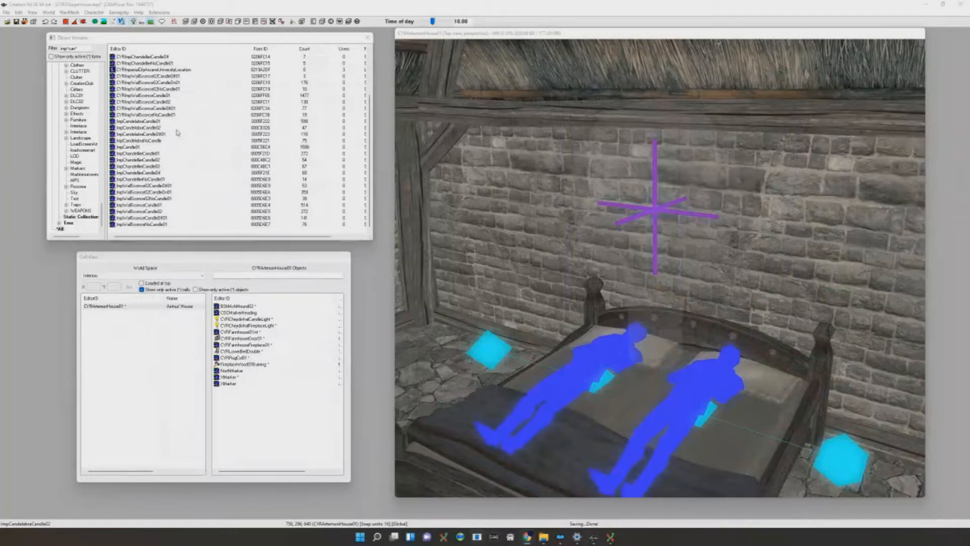
{"action": "left_click", "coordinate": [144, 172]}
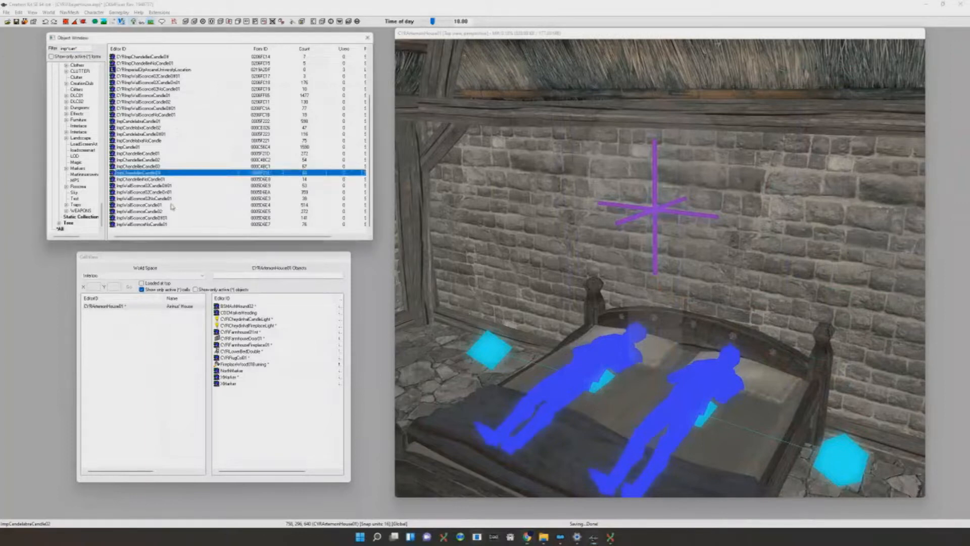
{"action": "left_click", "coordinate": [155, 186]}
{"action": "left_click_drag", "start_coordinate": [687, 210], "coordinate": [738, 229]}
{"action": "key", "text": "a"}
Try to rotate the candle sconce about its axes so it sits level against the wall above the bed
{"action": "middle_click_drag", "start_coordinate": [778, 183], "coordinate": [637, 267], "text": "shift"}
{"action": "scroll", "coordinate": [738, 210], "scroll_direction": "up", "scroll_amount": 5}
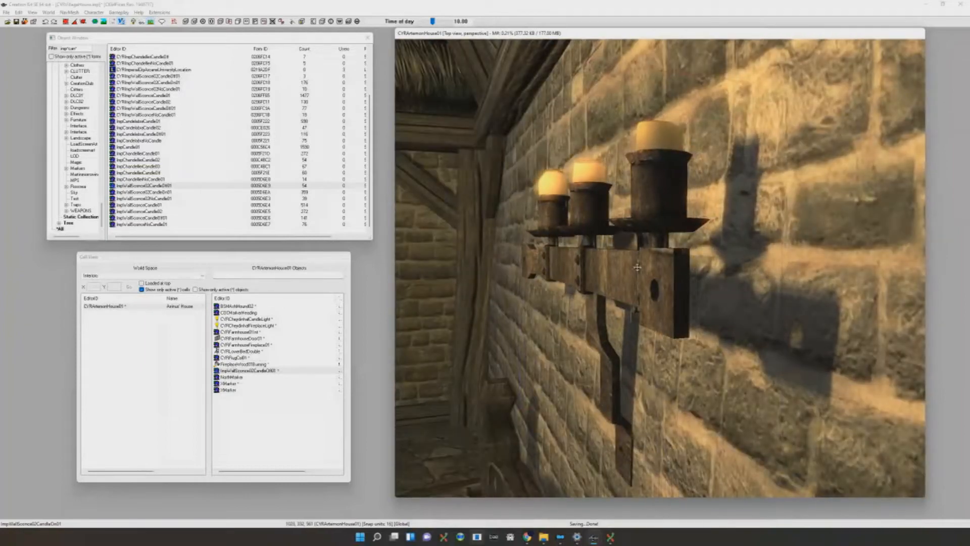
{"action": "middle_click_drag", "start_coordinate": [637, 267], "coordinate": [635, 256], "text": "shift"}
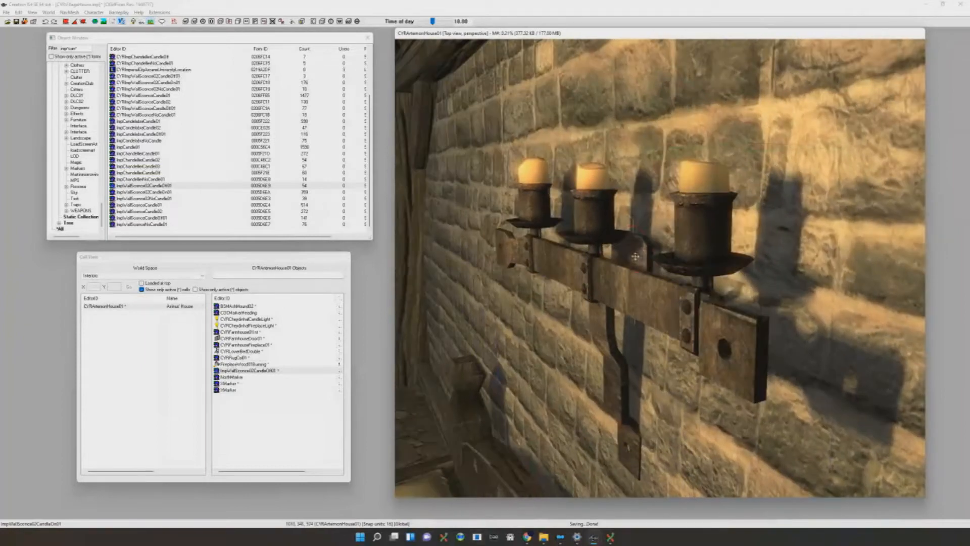
{"action": "key", "text": "y"}
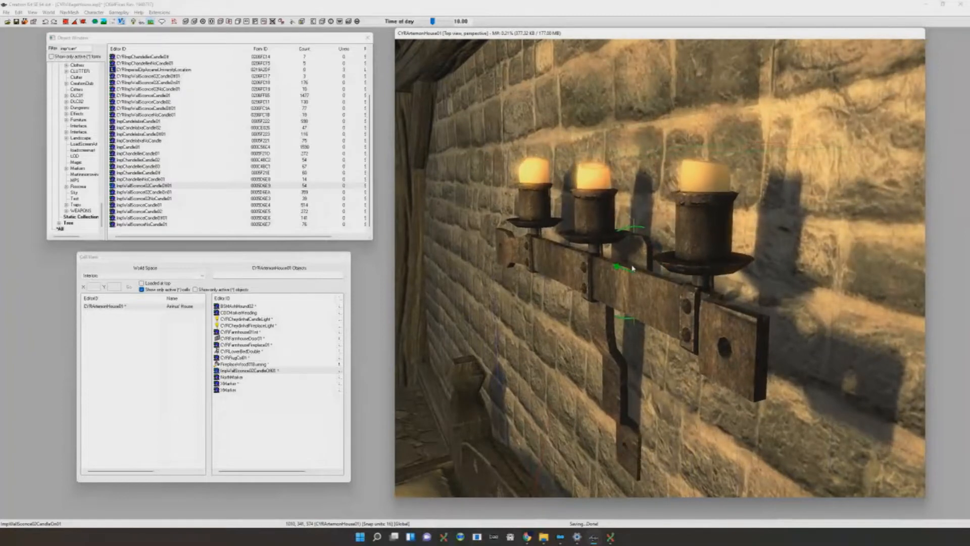
{"action": "right_click_drag", "start_coordinate": [633, 268], "coordinate": [635, 267]}
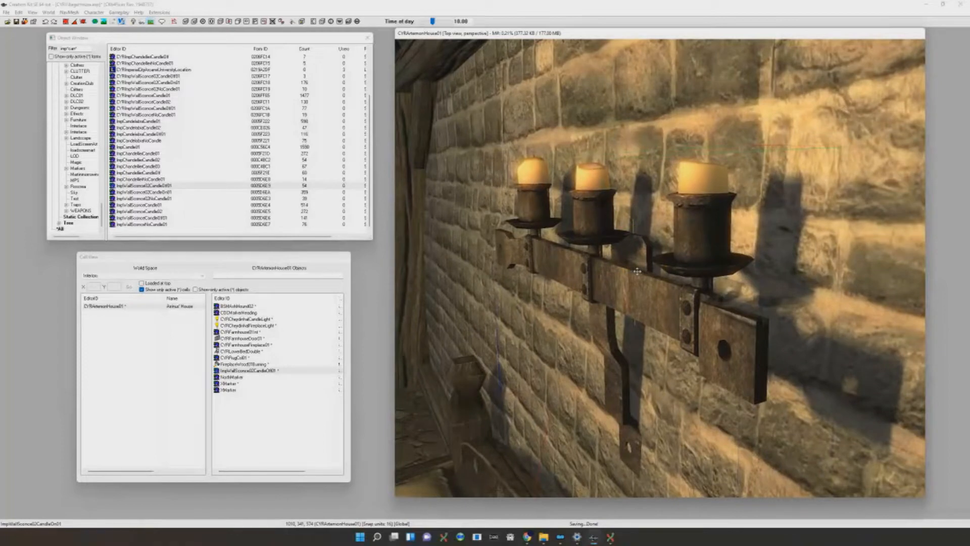
{"action": "middle_click_drag", "start_coordinate": [636, 270], "coordinate": [639, 275]}
{"action": "scroll", "coordinate": [636, 272], "scroll_direction": "down", "scroll_amount": 3}
{"action": "left_click_drag", "start_coordinate": [622, 260], "coordinate": [630, 250]}
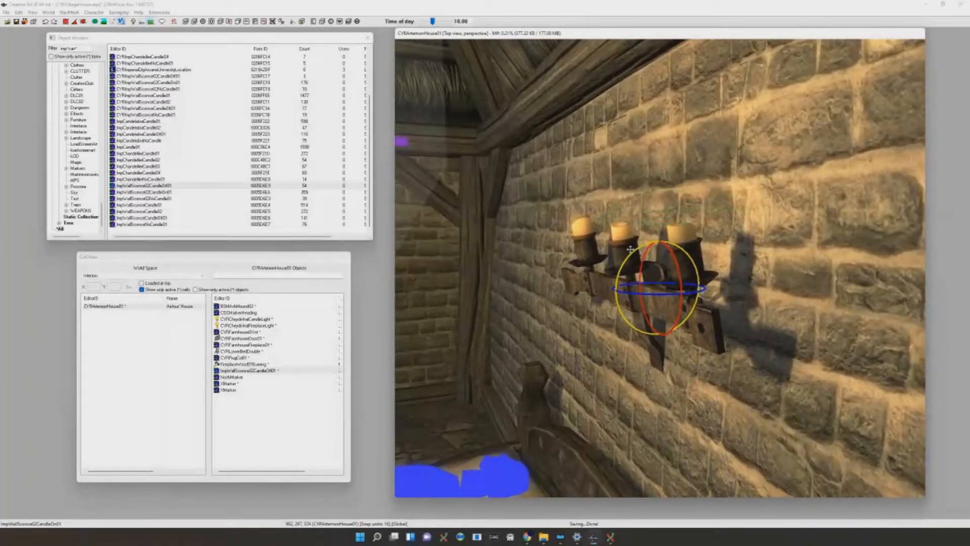
{"action": "scroll", "coordinate": [647, 305], "scroll_direction": "up", "scroll_amount": 3}
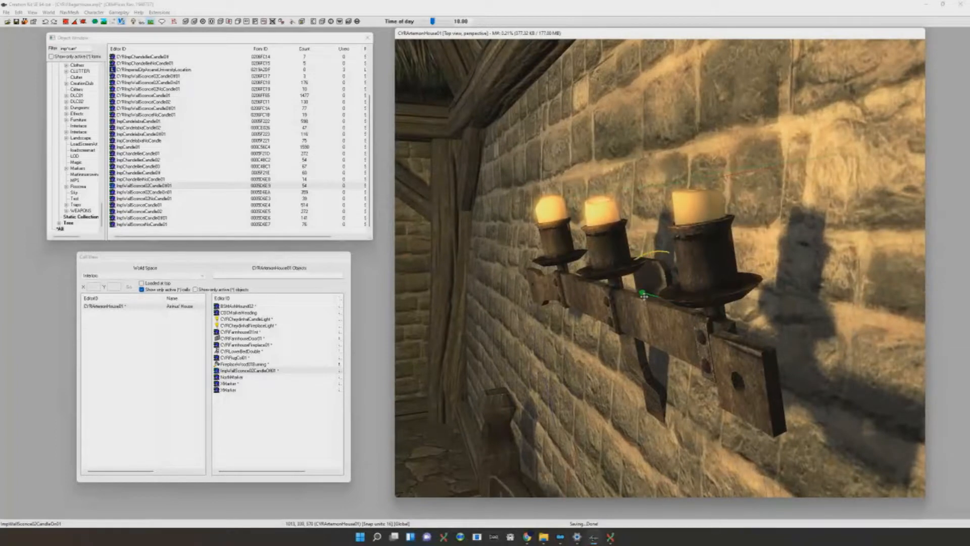
{"action": "scroll", "coordinate": [644, 298], "scroll_direction": "up", "scroll_amount": 2}
{"action": "mouse_move", "coordinate": [651, 312]}
{"action": "left_mouse_down"}
{"action": "mouse_move", "coordinate": [625, 297]}
{"action": "mouse_move", "coordinate": [643, 328]}
{"action": "left_mouse_up"}
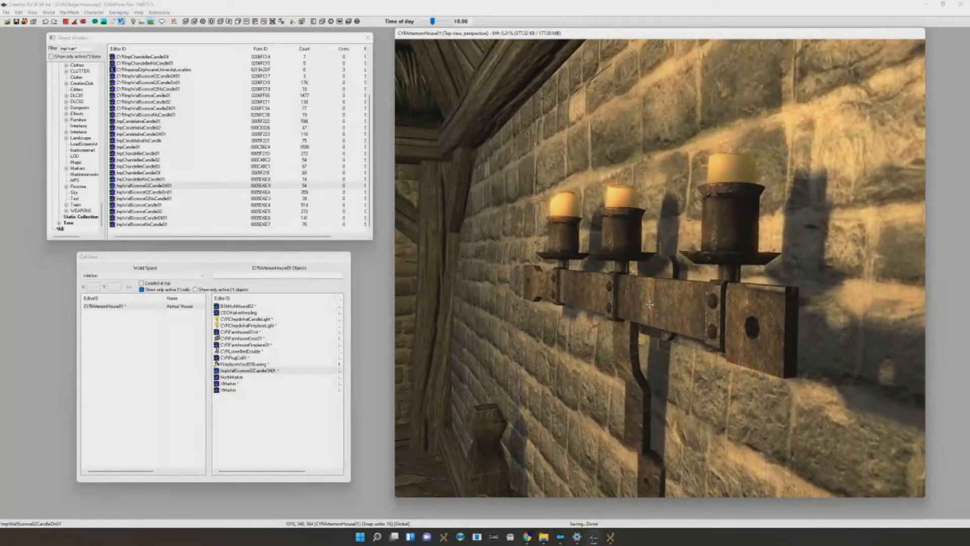
Undo the recent rotations of the wall sconce
{"action": "key", "text": "ctrl+z"}
{"action": "key", "text": "ctrl+z"}
{"action": "key", "text": "ctrl+z"}
{"action": "key", "text": "ctrl+z"}
{"action": "key", "text": "ctrl+z"}
{"action": "key", "text": "ctrl+z"}
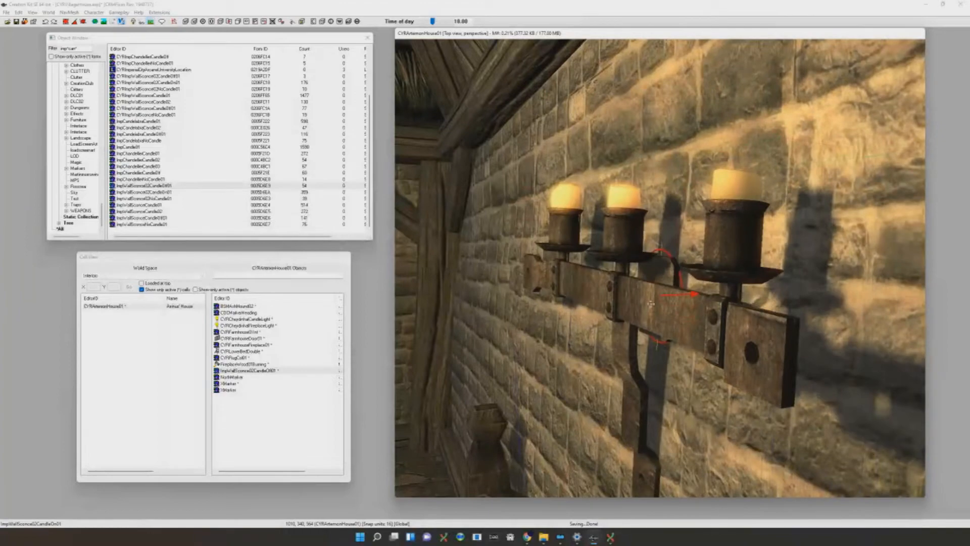
Adjust the wall sconce's rotation about its X and Y axes to align it with the wall
{"action": "right_click_drag", "start_coordinate": [652, 305], "coordinate": [670, 344]}
{"action": "middle_click_drag", "start_coordinate": [670, 343], "coordinate": [648, 290], "text": "shift"}
{"action": "key", "text": "x"}
{"action": "key", "text": "y"}
{"action": "right_click_drag", "start_coordinate": [647, 293], "coordinate": [651, 296]}
Move the CYRCheydinhalCandleLight to sit centrally just above the candle sconce over the bed
{"action": "scroll", "coordinate": [660, 292], "scroll_direction": "down", "scroll_amount": 5}
{"action": "middle_click_drag", "start_coordinate": [661, 292], "coordinate": [609, 272], "text": "shift"}
{"action": "left_click", "coordinate": [607, 256]}
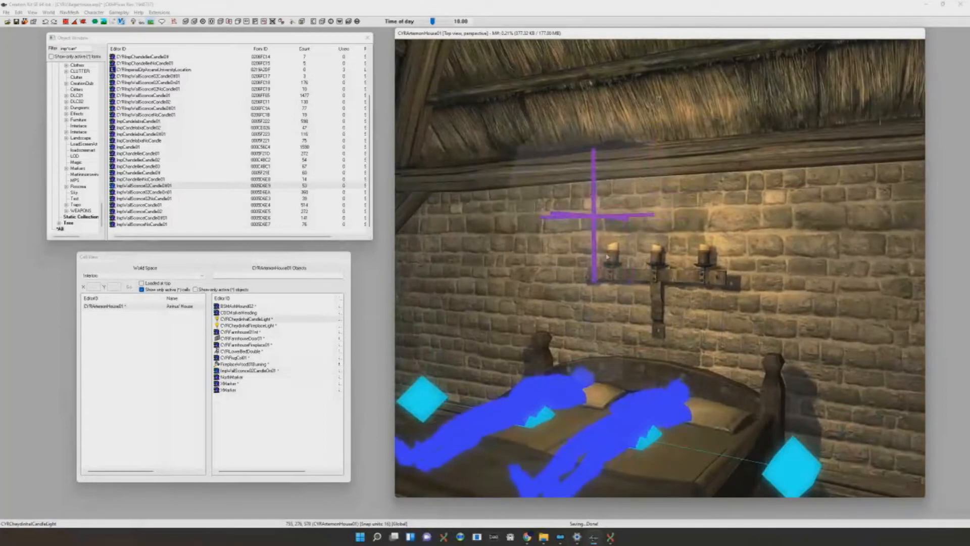
{"action": "mouse_move", "coordinate": [608, 256]}
{"action": "left_mouse_down"}
{"action": "mouse_move", "coordinate": [621, 227]}
{"action": "mouse_move", "coordinate": [619, 250]}
{"action": "left_mouse_up"}
{"action": "scroll", "coordinate": [617, 232], "scroll_direction": "down", "scroll_amount": 3}
{"action": "key", "text": "e"}
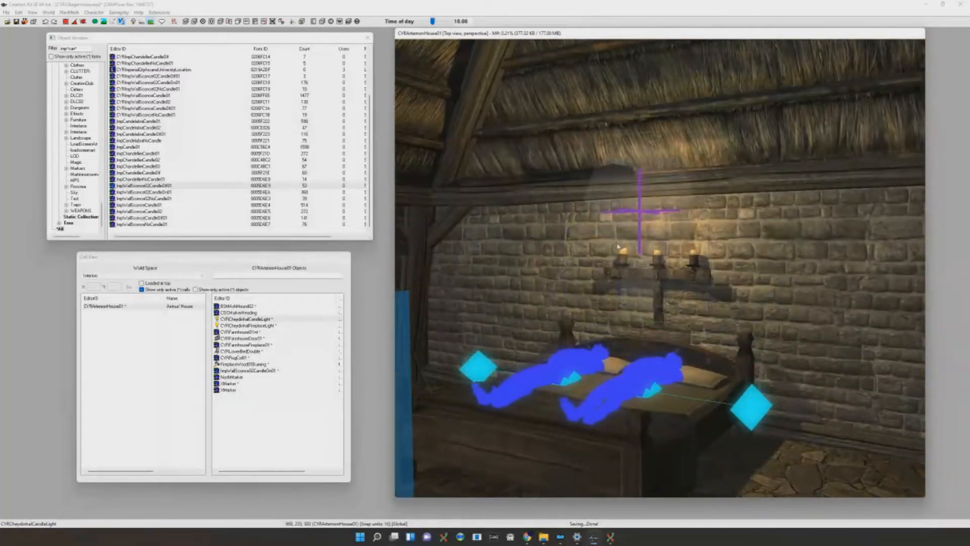
{"action": "scroll", "coordinate": [619, 248], "scroll_direction": "down", "scroll_amount": 3}
{"action": "middle_click_drag", "start_coordinate": [619, 247], "coordinate": [623, 273], "text": "shift"}
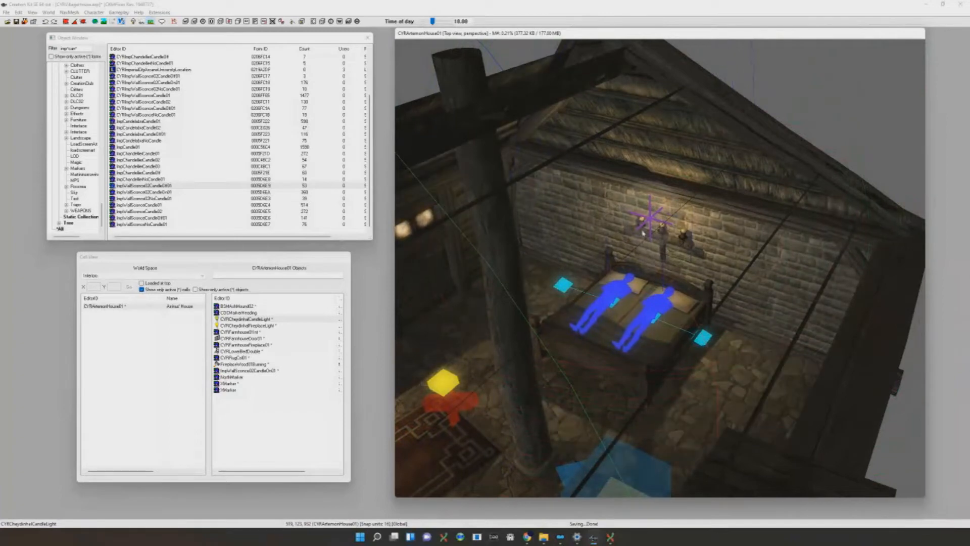
{"action": "scroll", "coordinate": [641, 235], "scroll_direction": "up", "scroll_amount": 2}
{"action": "middle_click_drag", "start_coordinate": [641, 235], "coordinate": [643, 210], "text": "shift"}
{"action": "scroll", "coordinate": [643, 209], "scroll_direction": "up", "scroll_amount": 2}
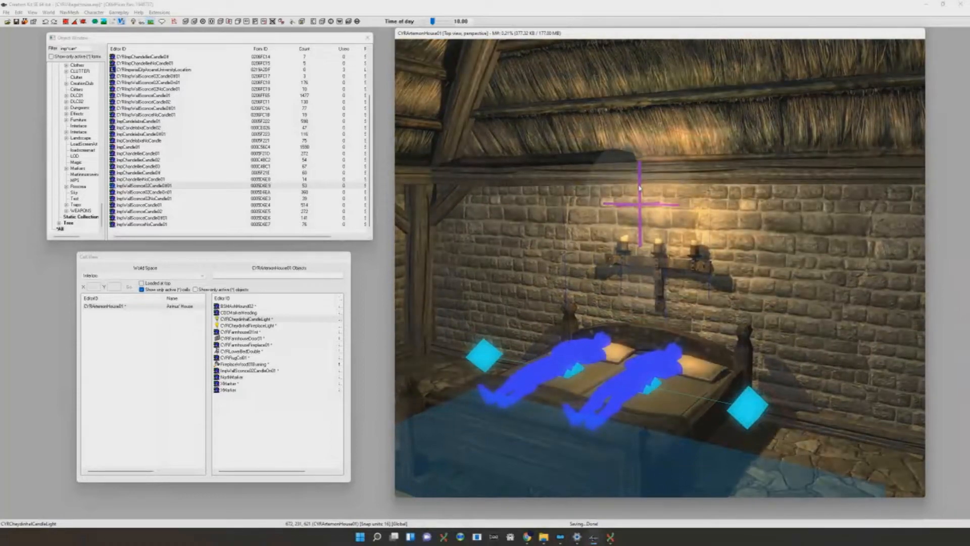
Hide the markers and examine the lit bed, sconce and fireplace from across the room
{"action": "scroll", "coordinate": [681, 284], "scroll_direction": "down", "scroll_amount": 5}
{"action": "middle_click_drag", "start_coordinate": [681, 283], "coordinate": [695, 313], "text": "shift"}
{"action": "key", "text": "m"}
{"action": "scroll", "coordinate": [686, 288], "scroll_direction": "up", "scroll_amount": 4}
{"action": "left_click", "coordinate": [701, 349]}
{"action": "scroll", "coordinate": [702, 350], "scroll_direction": "down", "scroll_amount": 4}
{"action": "mouse_move", "coordinate": [702, 349]}
{"action": "middle_mouse_down", "text": "shift"}
{"action": "mouse_move", "coordinate": [713, 343]}
{"action": "mouse_move", "coordinate": [687, 349]}
{"action": "middle_mouse_up", "text": "shift"}
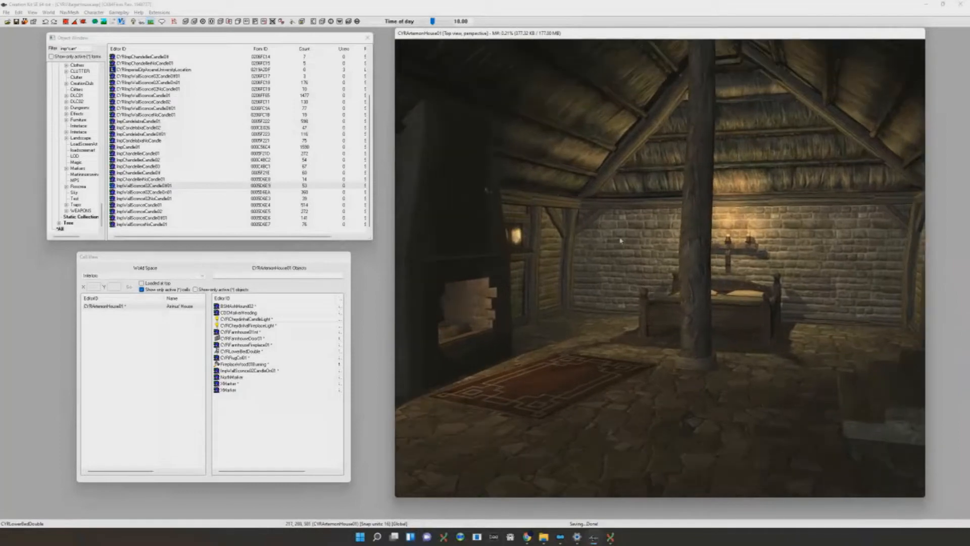
Filter the objects by "cyr*low*shel" and frame the empty corner of the room with scene lighting off
{"action": "left_click", "coordinate": [84, 49]}
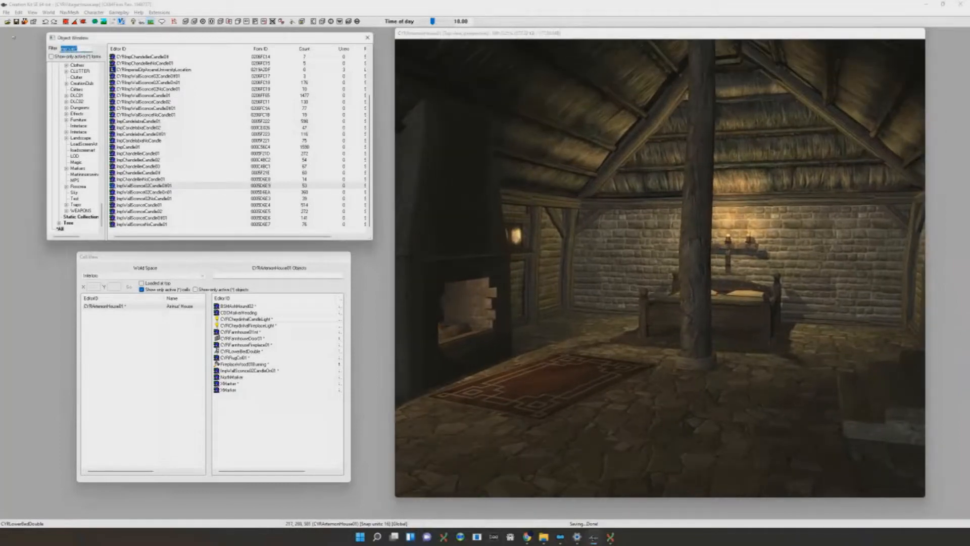
{"action": "scroll", "coordinate": [666, 232], "scroll_direction": "up", "scroll_amount": 2}
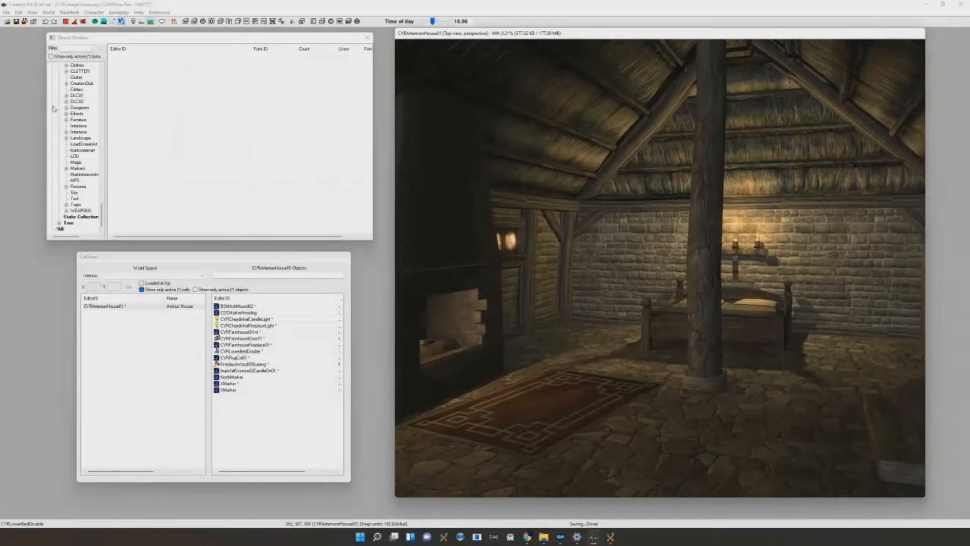
{"action": "left_click", "coordinate": [75, 49]}
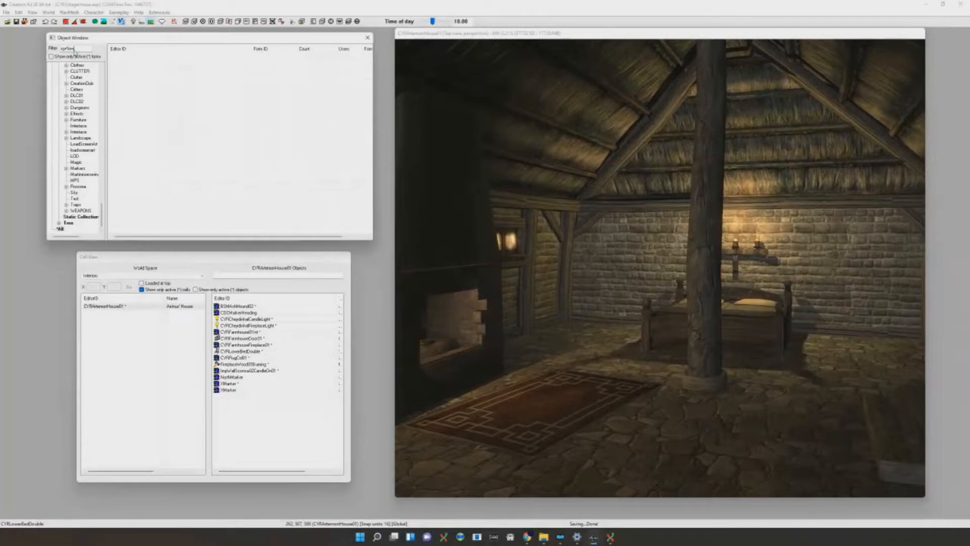
{"action": "type", "text": "cyr*low*shelf"}
{"action": "scroll", "coordinate": [541, 165], "scroll_direction": "up", "scroll_amount": 3}
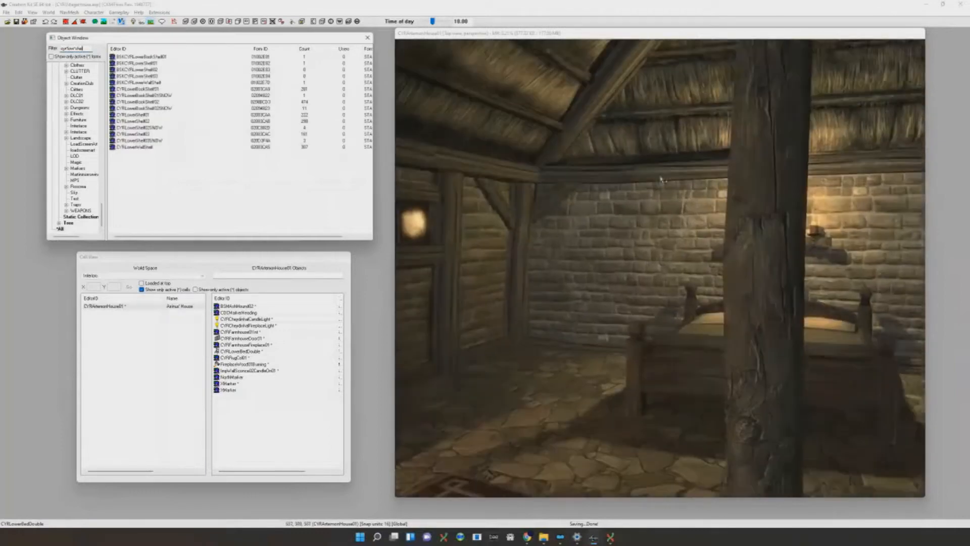
{"action": "middle_click_drag", "start_coordinate": [541, 165], "coordinate": [585, 190]}
{"action": "scroll", "coordinate": [585, 190], "scroll_direction": "down", "scroll_amount": 3}
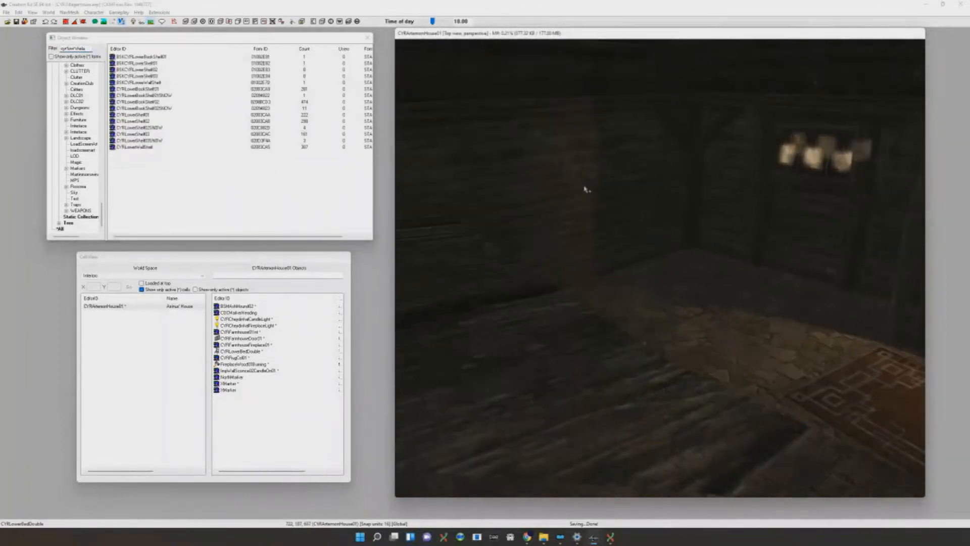
{"action": "key", "text": "a"}
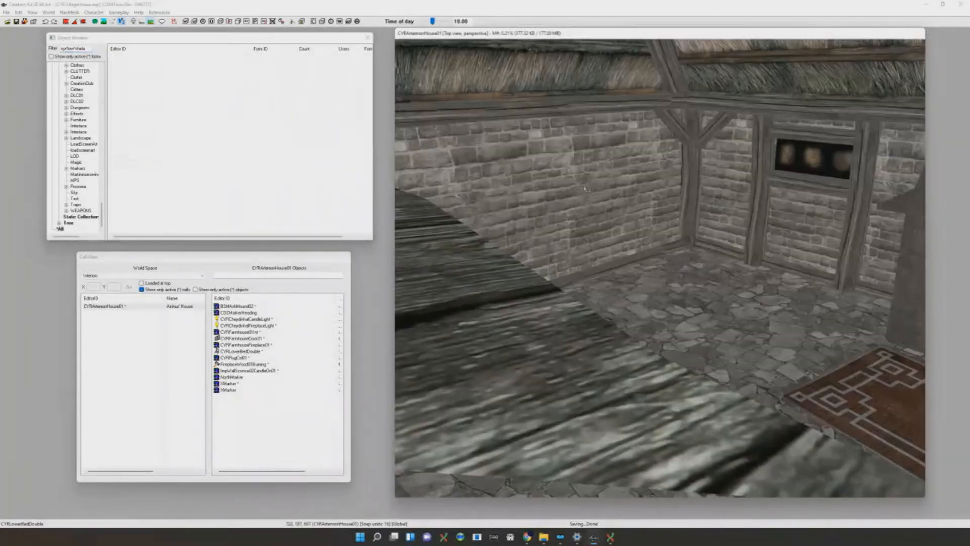
{"action": "left_click", "coordinate": [86, 48]}
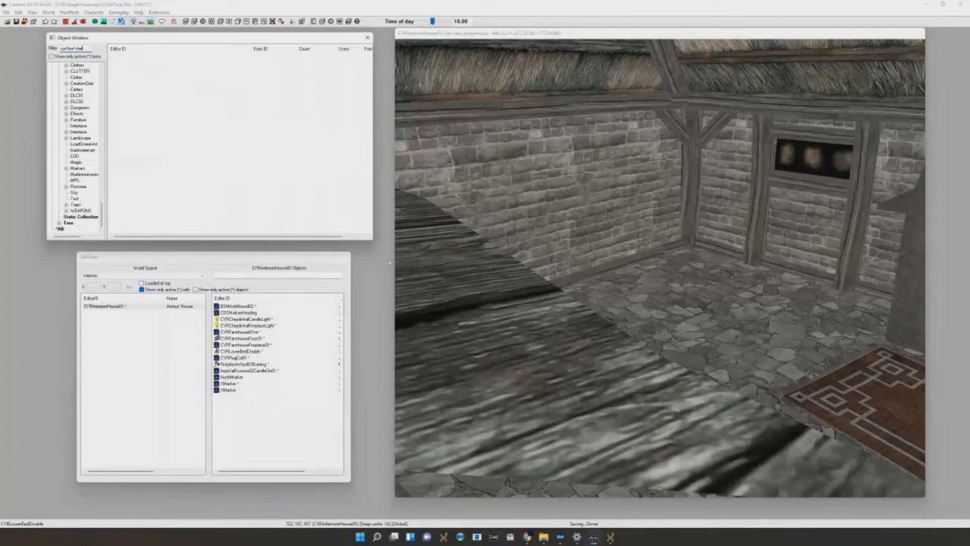
{"action": "scroll", "coordinate": [510, 263], "scroll_direction": "up", "scroll_amount": 3}
Place CYRLowerShelf01 on the floor near the far corner and swap it for CYRLowerTable01
{"action": "left_click_drag", "start_coordinate": [146, 118], "coordinate": [665, 321]}
{"action": "middle_click_drag", "start_coordinate": [665, 320], "coordinate": [731, 274], "text": "shift"}
{"action": "scroll", "coordinate": [731, 274], "scroll_direction": "down", "scroll_amount": 3}
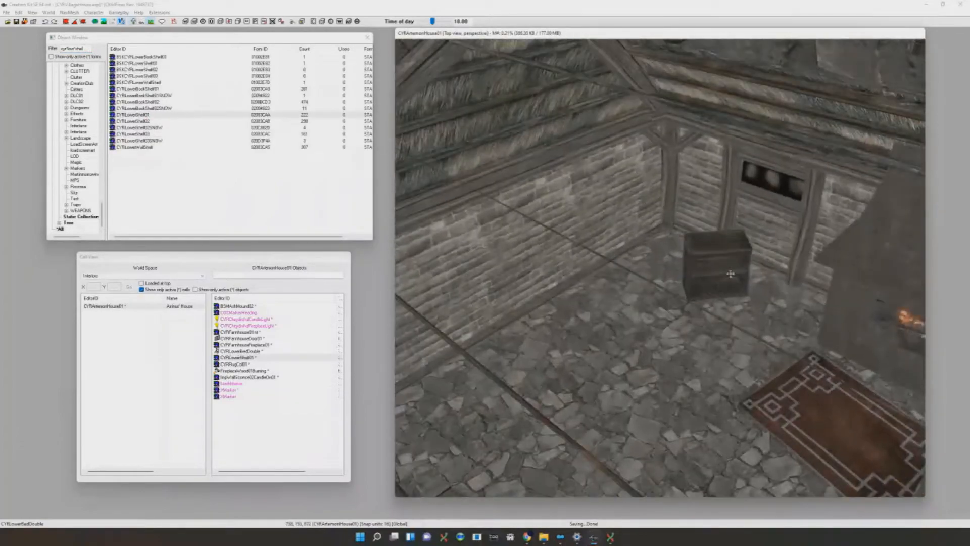
{"action": "key", "text": "ctrl+Right"}
{"action": "key", "text": "ctrl+Right"}
{"action": "key", "text": "ctrl+Right"}
{"action": "key", "text": "ctrl+Right"}
{"action": "key", "text": "ctrl+Right"}
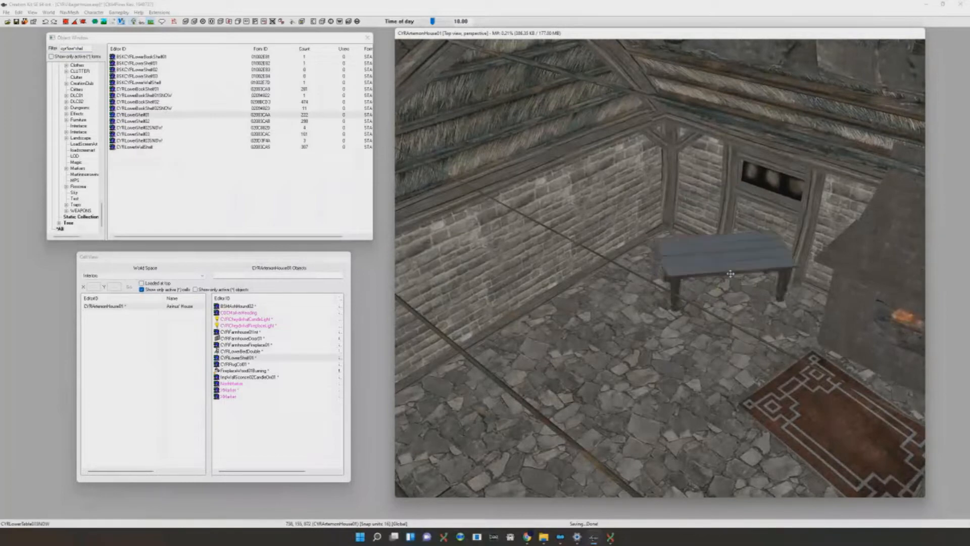
{"action": "key", "text": "ctrl+Left"}
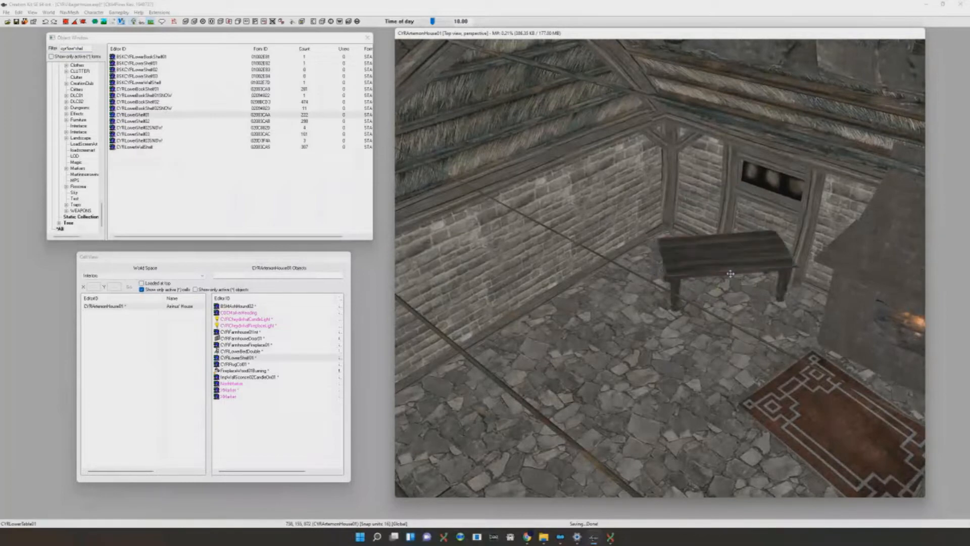
Turn the table parallel to the long stone wall and move it up against that wall
{"action": "left_click_drag", "start_coordinate": [716, 277], "coordinate": [581, 294]}
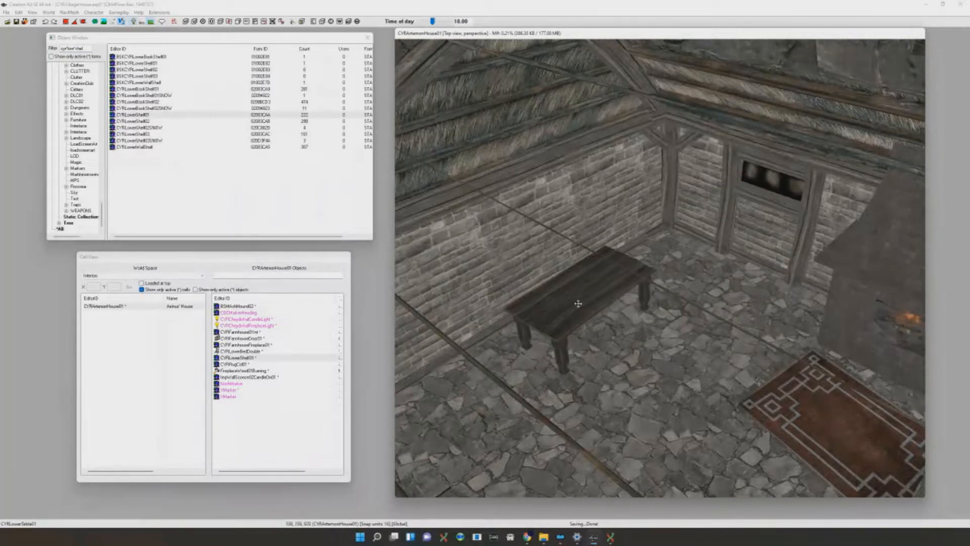
{"action": "scroll", "coordinate": [605, 292], "scroll_direction": "up", "scroll_amount": 5}
{"action": "scroll", "coordinate": [604, 292], "scroll_direction": "down", "scroll_amount": 3}
{"action": "left_click_drag", "start_coordinate": [636, 196], "coordinate": [535, 203]}
{"action": "middle_click_drag", "start_coordinate": [535, 202], "coordinate": [667, 214], "text": "shift"}
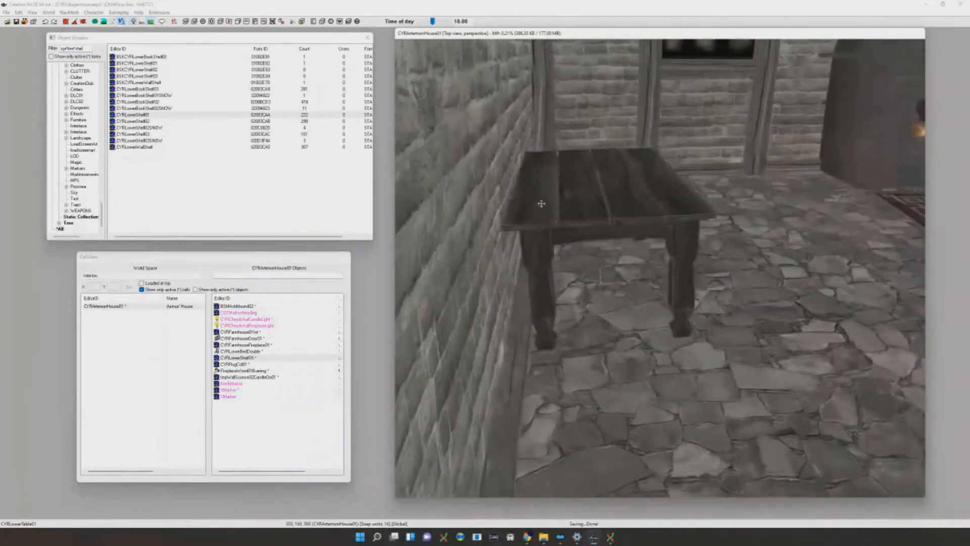
{"action": "scroll", "coordinate": [589, 206], "scroll_direction": "down", "scroll_amount": 5}
Duplicate the table, move the copy onto the open floor near the rug and cycle it through similar furniture
{"action": "key", "text": "ctrl+d"}
{"action": "left_click_drag", "start_coordinate": [676, 224], "coordinate": [854, 283]}
{"action": "key", "text": "plus"}
{"action": "scroll", "coordinate": [854, 283], "scroll_direction": "up", "scroll_amount": 5}
{"action": "middle_click_drag", "start_coordinate": [854, 283], "coordinate": [721, 287], "text": "shift"}
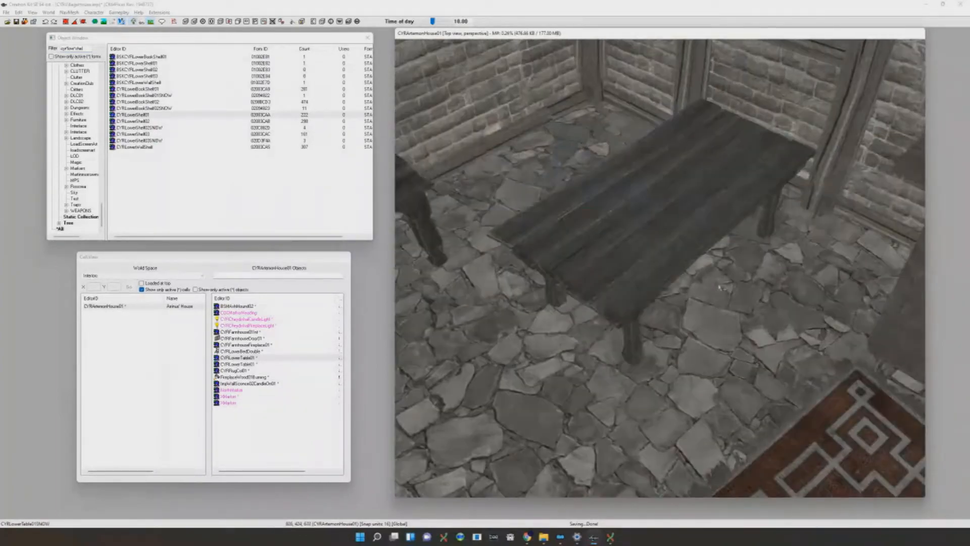
{"action": "key", "text": "plus"}
{"action": "key", "text": "plus"}
{"action": "scroll", "coordinate": [722, 287], "scroll_direction": "down", "scroll_amount": 4}
{"action": "key", "text": "minus"}
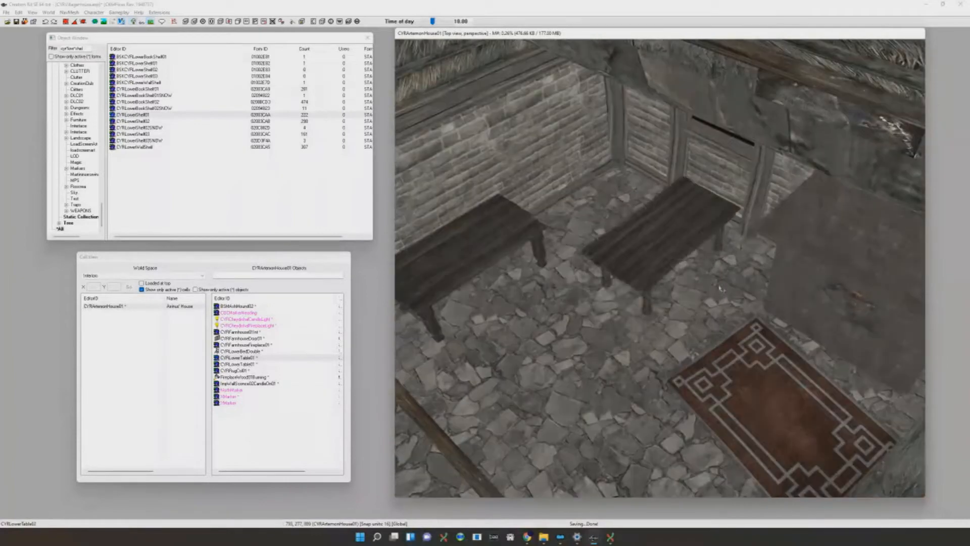
{"action": "middle_click_drag", "start_coordinate": [721, 288], "coordinate": [737, 288], "text": "shift"}
{"action": "key", "text": "minus"}
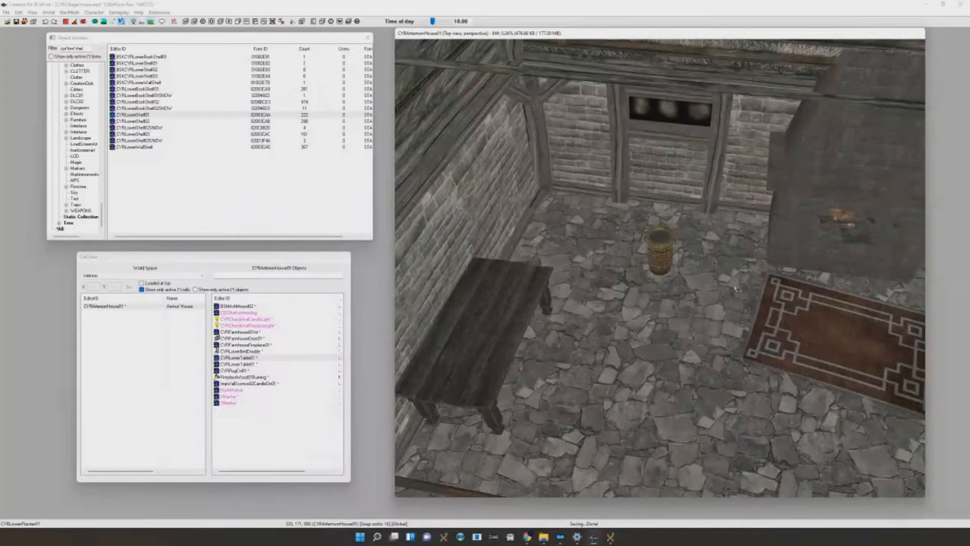
Swap the copied furniture piece for CYRLowerDresser01STATIC and place it against the wall in the corner beside the bed
{"action": "left_click_drag", "start_coordinate": [653, 264], "coordinate": [878, 318]}
{"action": "middle_click_drag", "start_coordinate": [878, 319], "coordinate": [751, 239]}
{"action": "key", "text": "shift+f"}
{"action": "middle_click_drag", "start_coordinate": [660, 263], "coordinate": [611, 287], "text": "shift"}
{"action": "middle_click_drag", "start_coordinate": [458, 313], "coordinate": [514, 261], "text": "shift"}
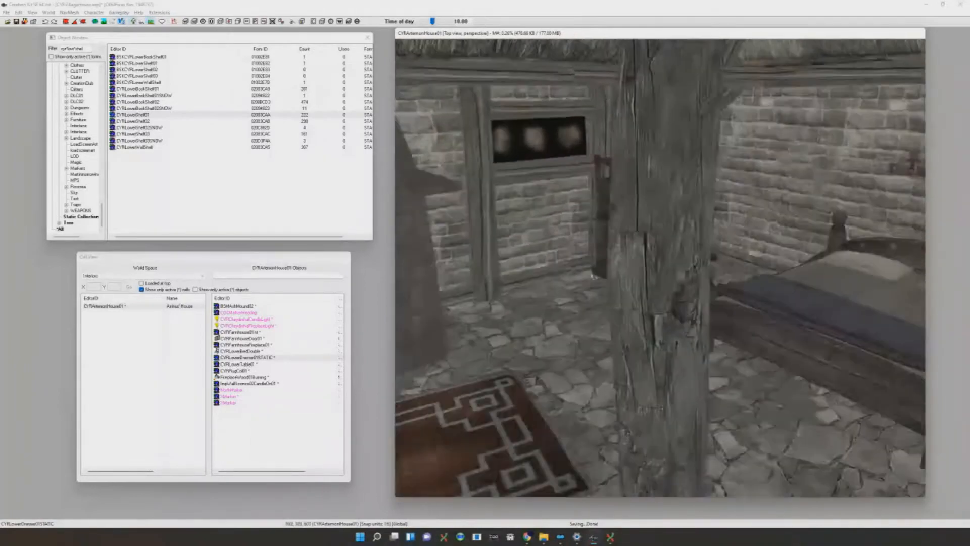
{"action": "key", "text": "a"}
{"action": "scroll", "coordinate": [599, 273], "scroll_direction": "down", "scroll_amount": 5}
{"action": "middle_click_drag", "start_coordinate": [595, 277], "coordinate": [631, 277], "text": "shift"}
Duplicate the CYRRugCol01 rug and move the copy to the floor between the dresser and the bed
{"action": "key", "text": "a"}
{"action": "scroll", "coordinate": [693, 258], "scroll_direction": "up", "scroll_amount": 6}
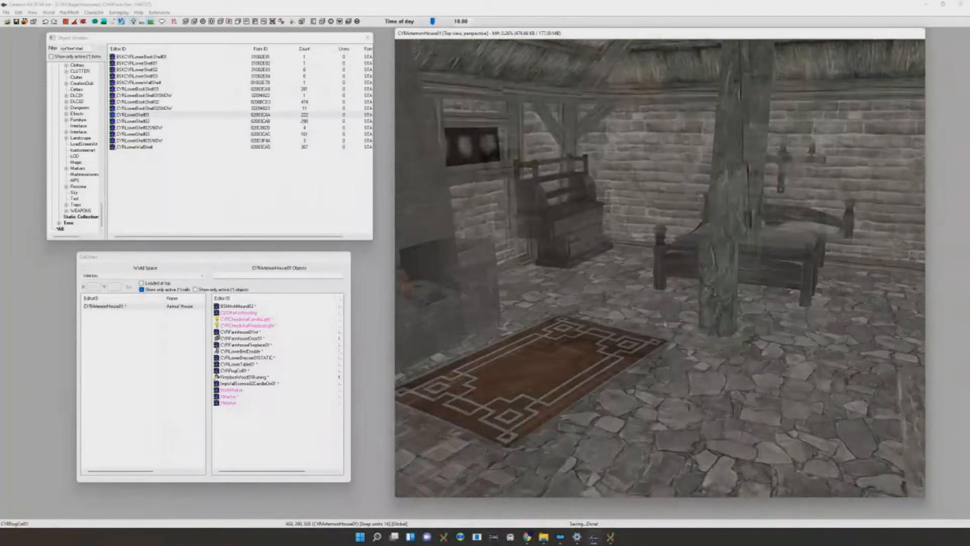
{"action": "middle_click_drag", "start_coordinate": [693, 258], "coordinate": [704, 299], "text": "shift"}
{"action": "key", "text": "a"}
{"action": "scroll", "coordinate": [687, 277], "scroll_direction": "down", "scroll_amount": 5}
{"action": "key", "text": "ctrl+d"}
{"action": "left_click_drag", "start_coordinate": [700, 298], "coordinate": [719, 228]}
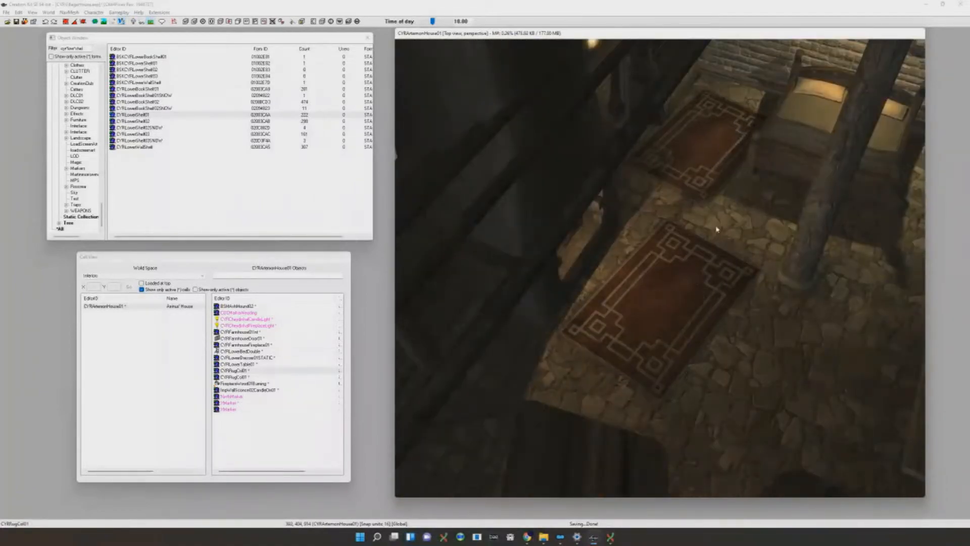
{"action": "middle_click_drag", "start_coordinate": [720, 227], "coordinate": [732, 228]}
{"action": "left_click_drag", "start_coordinate": [732, 227], "coordinate": [703, 227]}
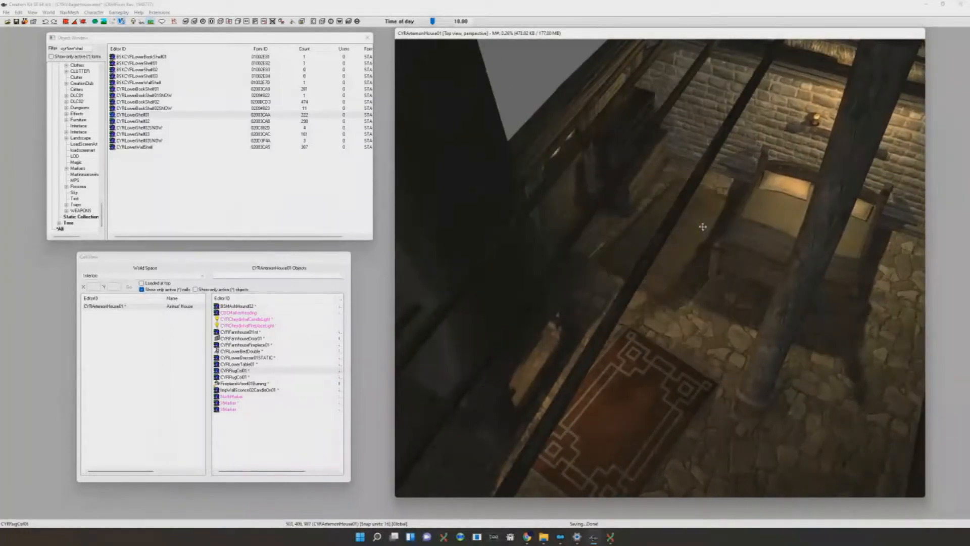
Try swapping the copied rug for similar rugs up to CYRRugColRound01 and delete it
{"action": "scroll", "coordinate": [703, 226], "scroll_direction": "up", "scroll_amount": 5}
{"action": "key", "text": "a"}
{"action": "key", "text": "ctrl+Right"}
{"action": "key", "text": "ctrl+Right"}
{"action": "key", "text": "ctrl+Right"}
{"action": "key", "text": "Delete"}
Find Rug10 among the objects, place it on the floor between the dresser and the bed, and swap it for Rug07
{"action": "left_click", "coordinate": [89, 49]}
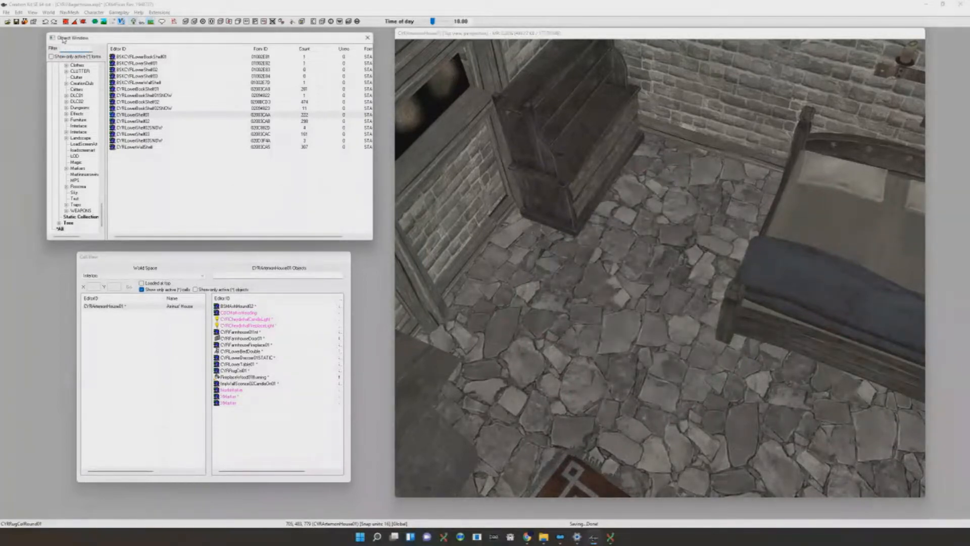
{"action": "type", "text": "rug"}
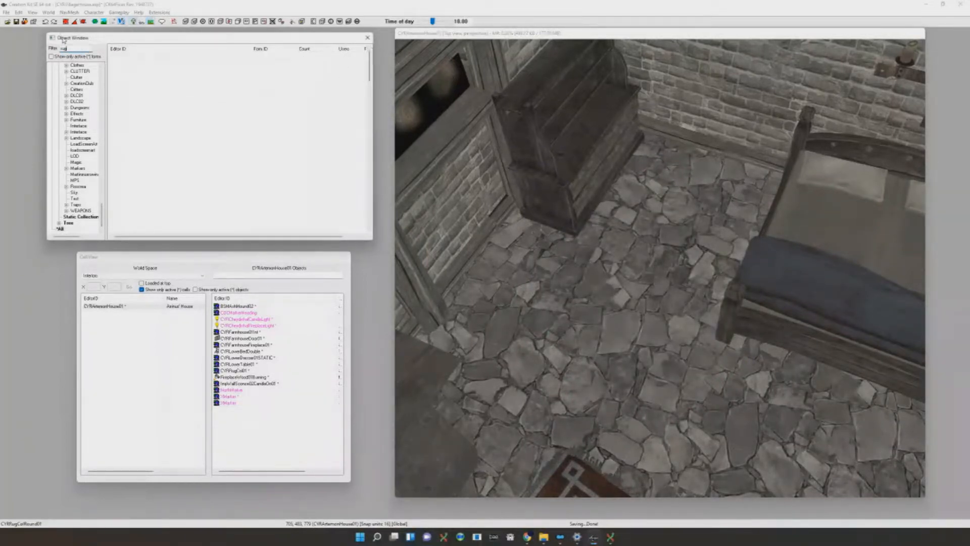
{"action": "type", "text": "11"}
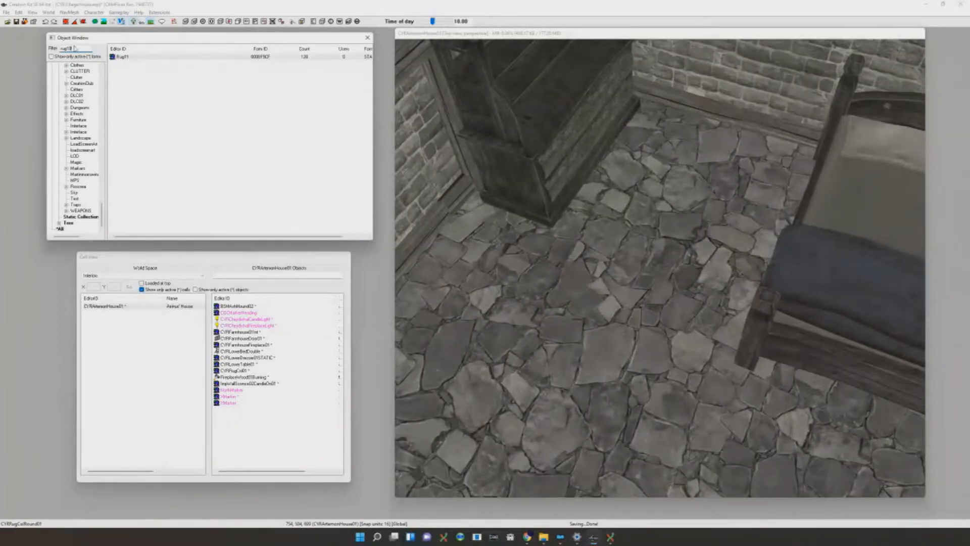
{"action": "left_click_drag", "start_coordinate": [128, 62], "coordinate": [637, 263]}
{"action": "scroll", "coordinate": [637, 263], "scroll_direction": "down", "scroll_amount": 6, "text": "alt"}
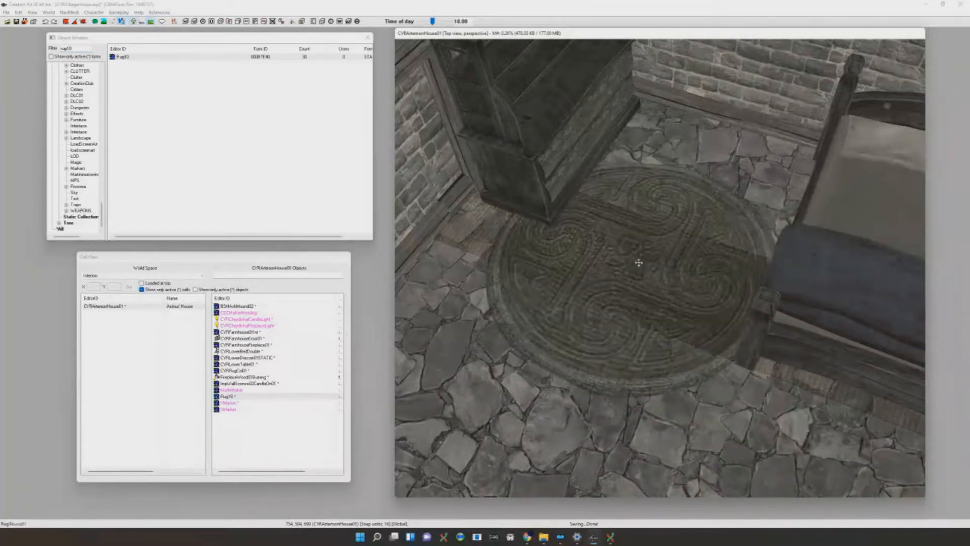
{"action": "scroll", "coordinate": [638, 263], "scroll_direction": "down", "scroll_amount": 4, "text": "alt"}
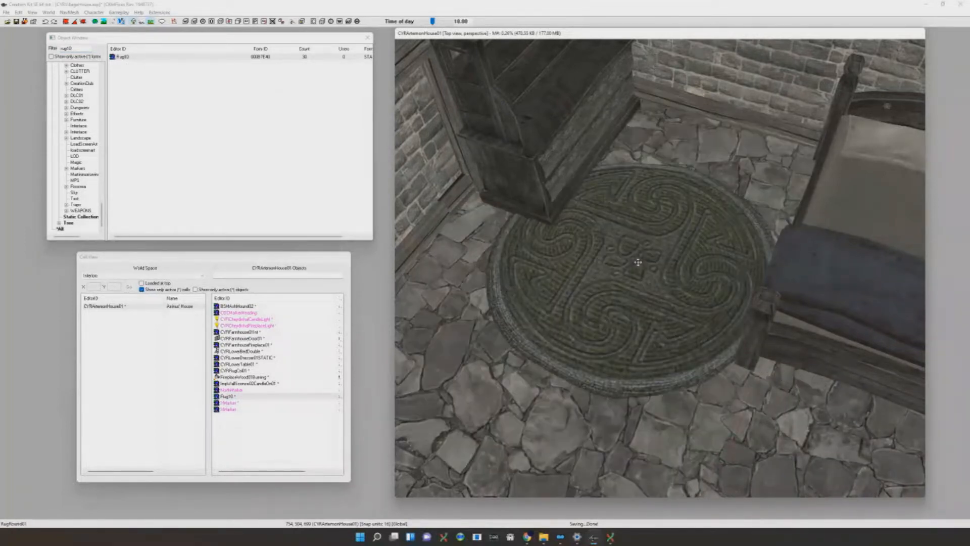
{"action": "scroll", "coordinate": [649, 260], "scroll_direction": "down", "scroll_amount": 3, "text": "alt"}
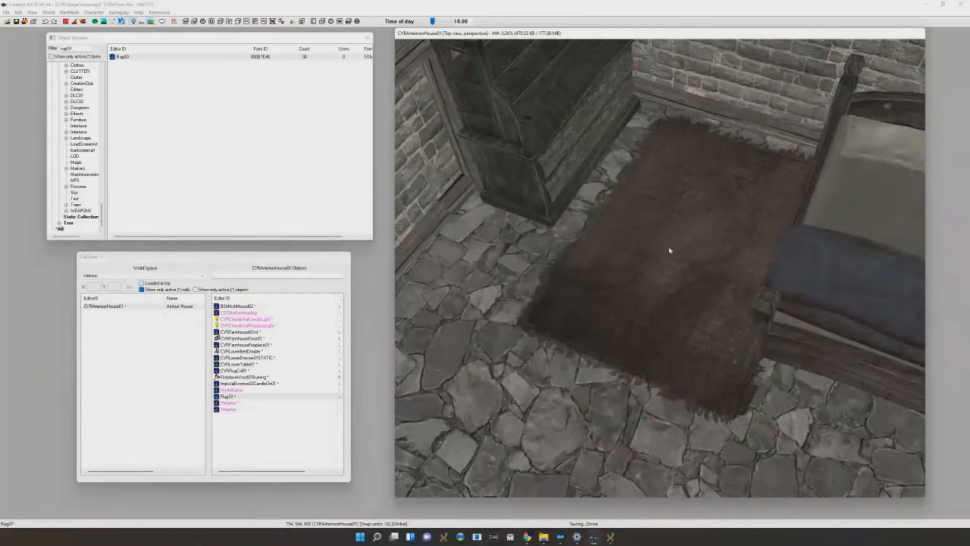
Examine Rug07's texture, edges and fit between the dresser and the bed from several distances and angles
{"action": "scroll", "coordinate": [669, 253], "scroll_direction": "up", "scroll_amount": 5}
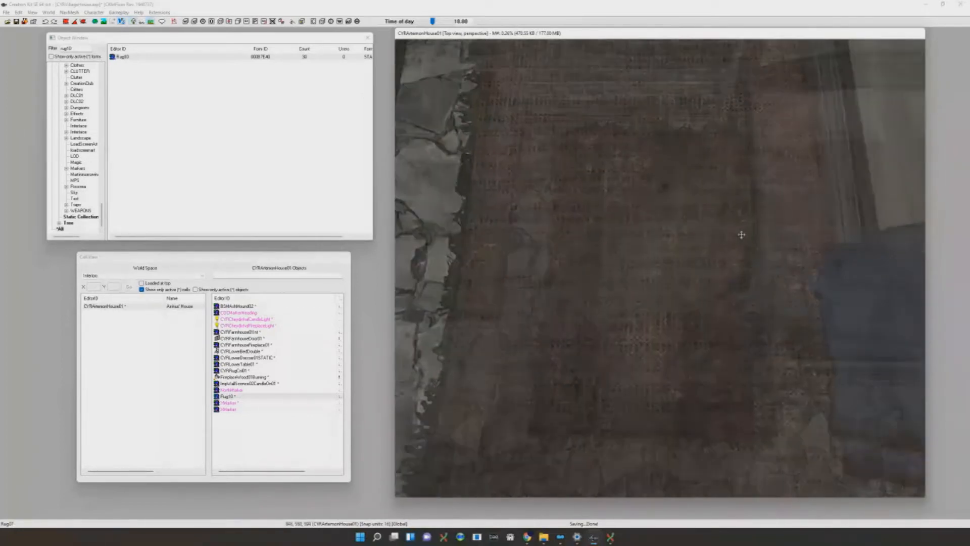
{"action": "scroll", "coordinate": [741, 234], "scroll_direction": "down", "scroll_amount": 2}
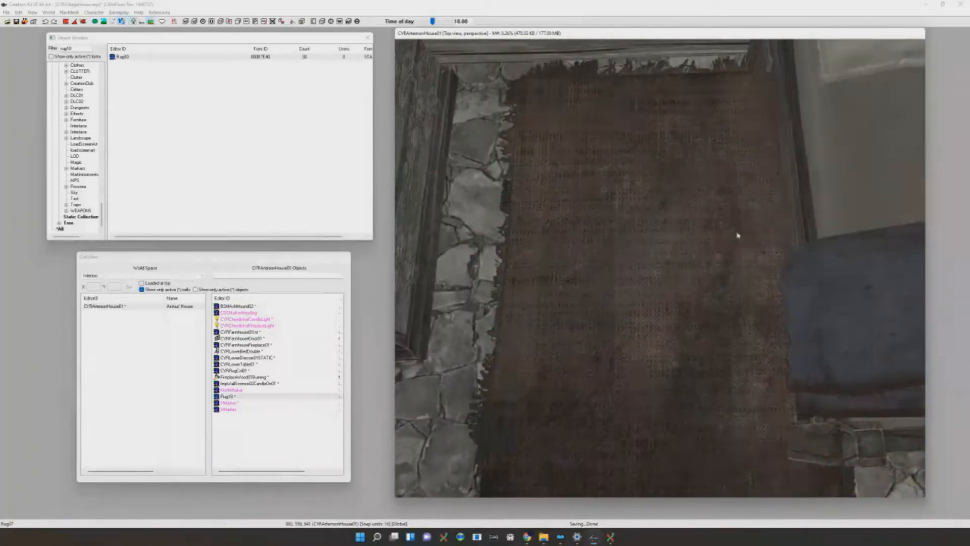
{"action": "scroll", "coordinate": [665, 234], "scroll_direction": "down", "scroll_amount": 3}
{"action": "scroll", "coordinate": [657, 243], "scroll_direction": "up", "scroll_amount": 3}
{"action": "mouse_move", "coordinate": [659, 242]}
{"action": "middle_mouse_down", "text": "shift"}
{"action": "mouse_move", "coordinate": [661, 210]}
{"action": "mouse_move", "coordinate": [638, 235]}
{"action": "mouse_move", "coordinate": [658, 242]}
{"action": "middle_mouse_up", "text": "shift"}
{"action": "scroll", "coordinate": [660, 211], "scroll_direction": "down", "scroll_amount": 4}
{"action": "scroll", "coordinate": [656, 227], "scroll_direction": "up", "scroll_amount": 3}
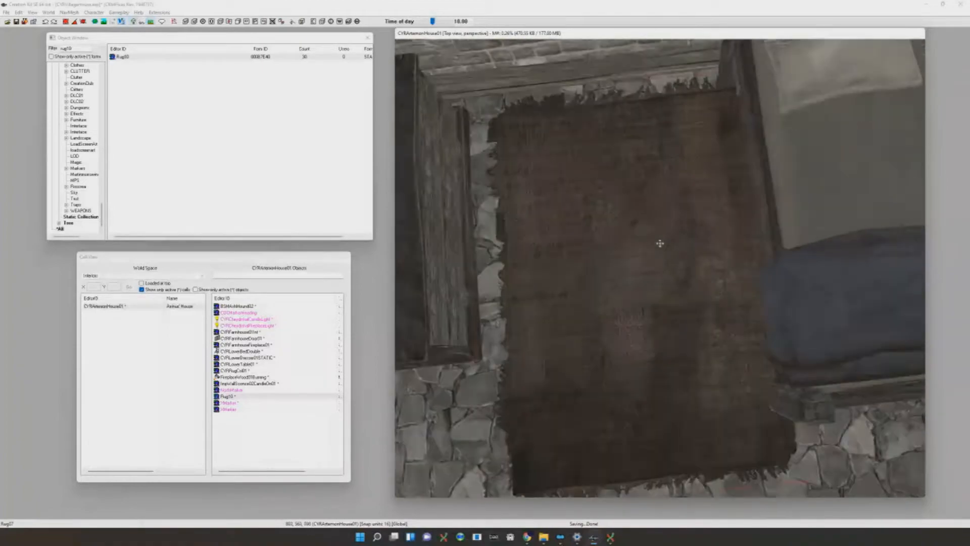
{"action": "scroll", "coordinate": [655, 227], "scroll_direction": "down", "scroll_amount": 7}
{"action": "scroll", "coordinate": [638, 235], "scroll_direction": "up", "scroll_amount": 4}
{"action": "scroll", "coordinate": [660, 241], "scroll_direction": "up", "scroll_amount": 3}
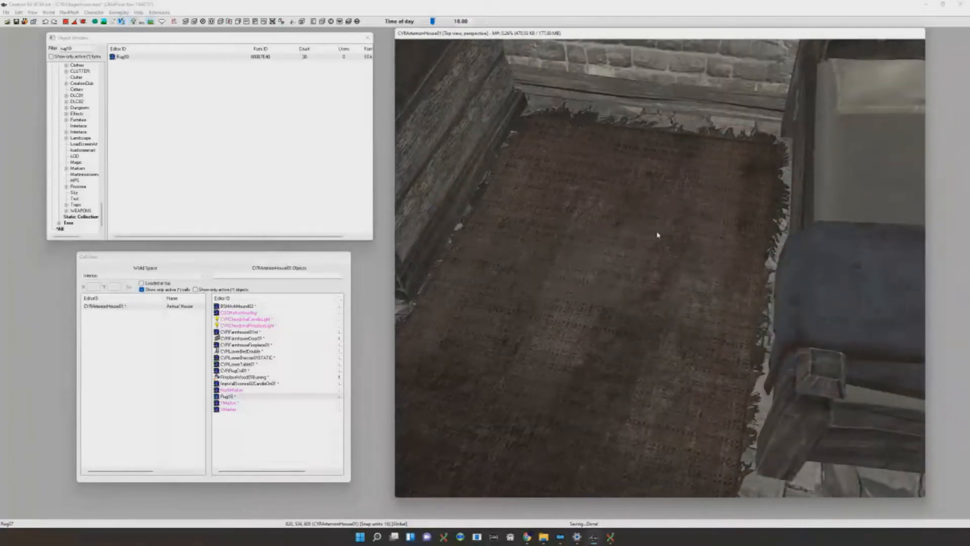
Try Rug06, Rug05 and Rug04 in place of the rug beside the bed, and cycle back to Rug07
{"action": "scroll", "coordinate": [654, 232], "scroll_direction": "down", "scroll_amount": 6}
{"action": "scroll", "coordinate": [657, 229], "scroll_direction": "up", "scroll_amount": 3}
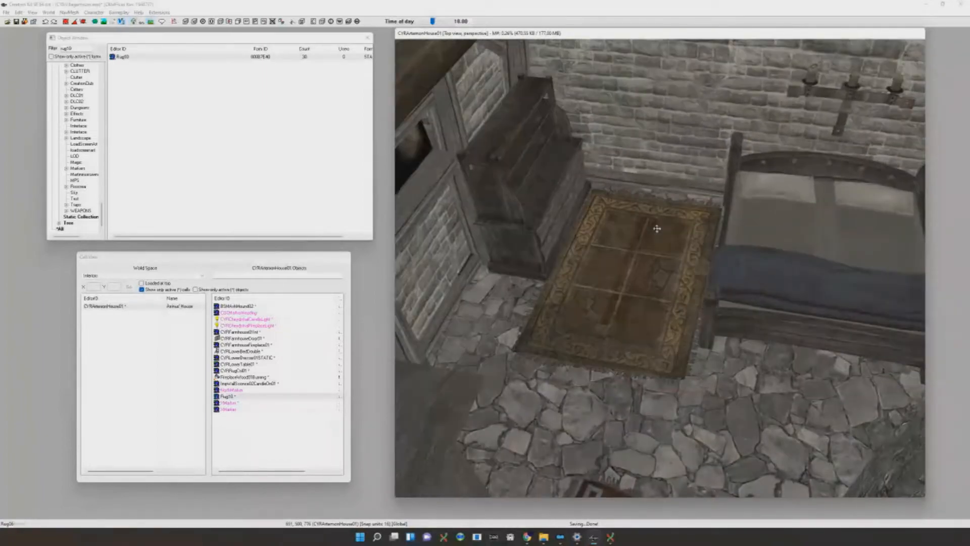
{"action": "scroll", "coordinate": [657, 232], "scroll_direction": "up", "scroll_amount": 3}
{"action": "middle_click_drag", "start_coordinate": [657, 230], "coordinate": [666, 246], "text": "shift"}
{"action": "scroll", "coordinate": [660, 241], "scroll_direction": "down", "scroll_amount": 6}
{"action": "scroll", "coordinate": [665, 233], "scroll_direction": "up", "scroll_amount": 2}
{"action": "scroll", "coordinate": [665, 233], "scroll_direction": "up", "scroll_amount": 3}
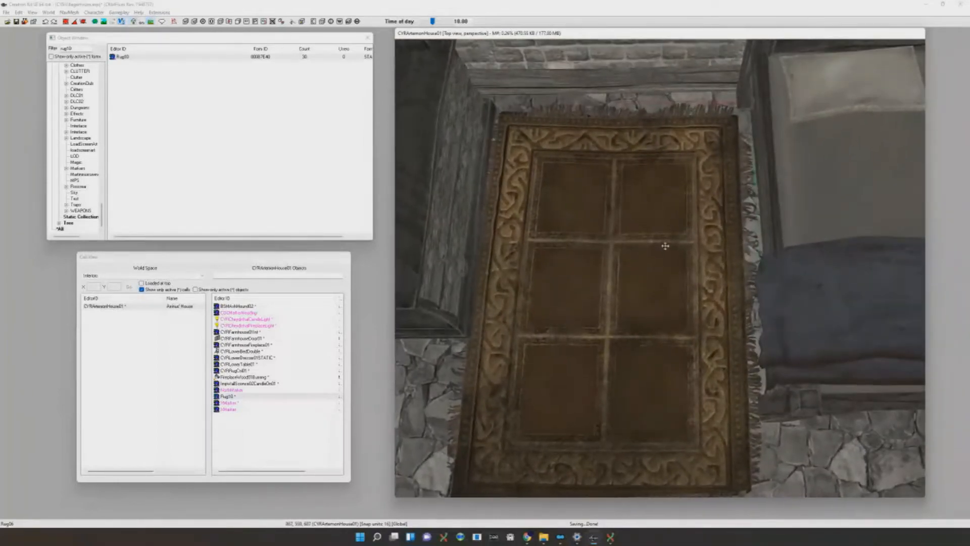
{"action": "key", "text": "ctrl+Down"}
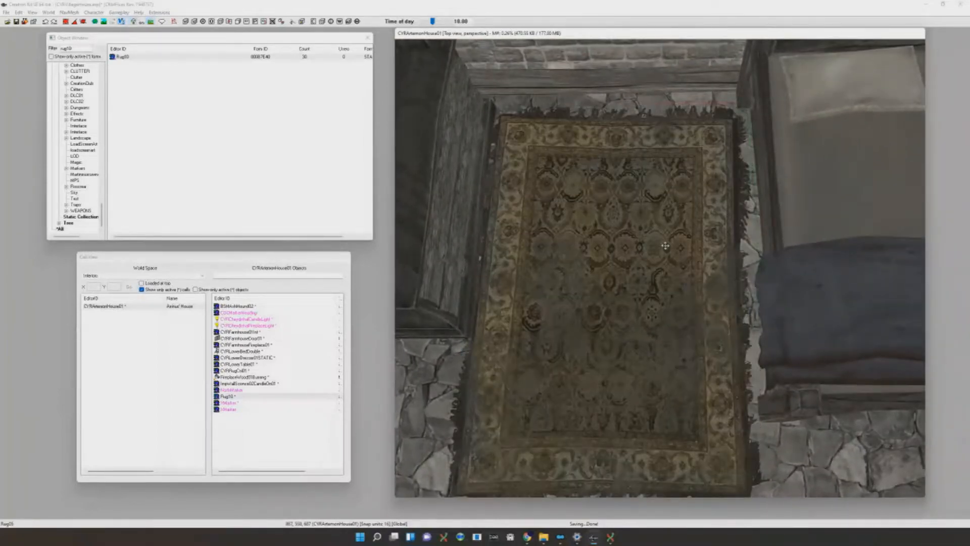
{"action": "scroll", "coordinate": [660, 227], "scroll_direction": "up", "scroll_amount": 5}
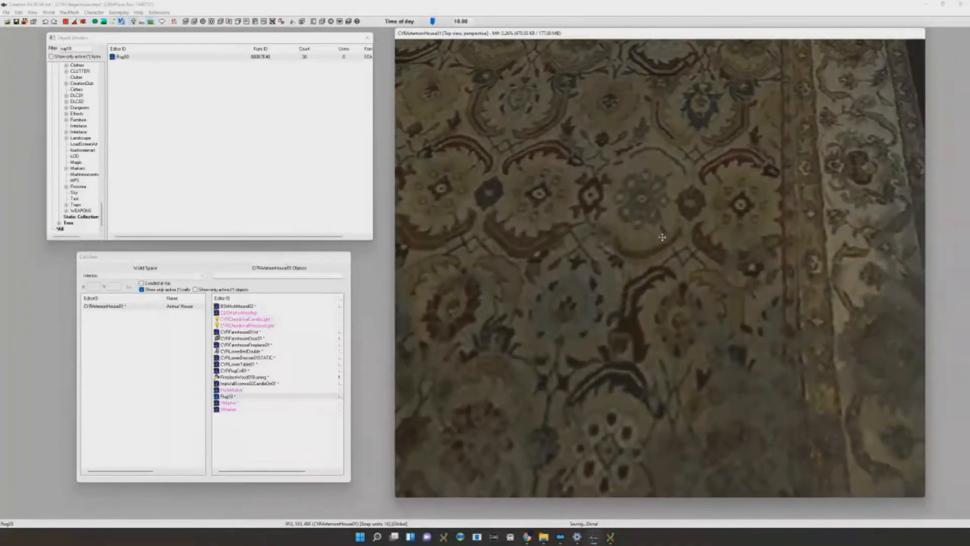
{"action": "scroll", "coordinate": [662, 237], "scroll_direction": "down", "scroll_amount": 5}
{"action": "middle_click_drag", "start_coordinate": [662, 237], "coordinate": [606, 250], "text": "shift"}
{"action": "key", "text": "ctrl+Down"}
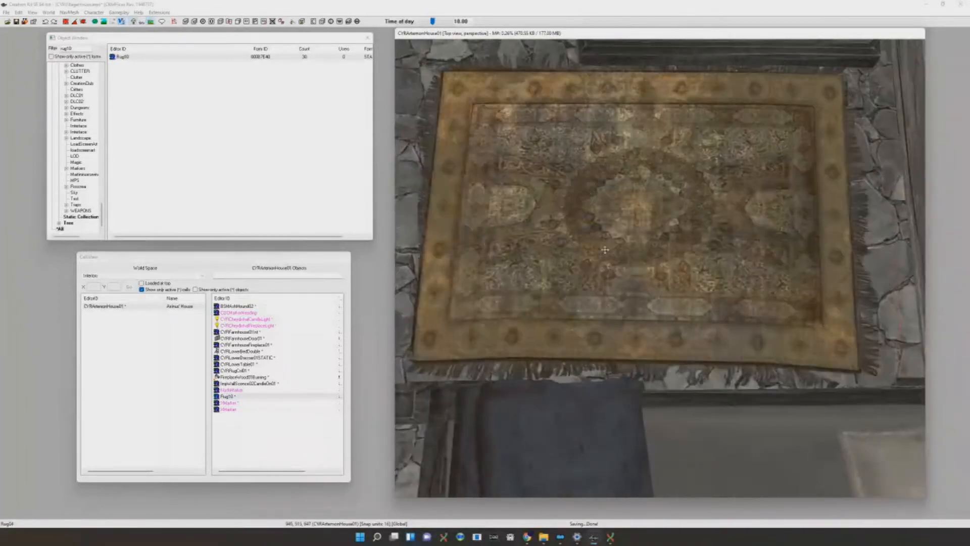
{"action": "key", "text": "ctrl+Down"}
{"action": "key", "text": "ctrl+Down"}
{"action": "key", "text": "ctrl+Down"}
{"action": "key", "text": "ctrl+Down"}
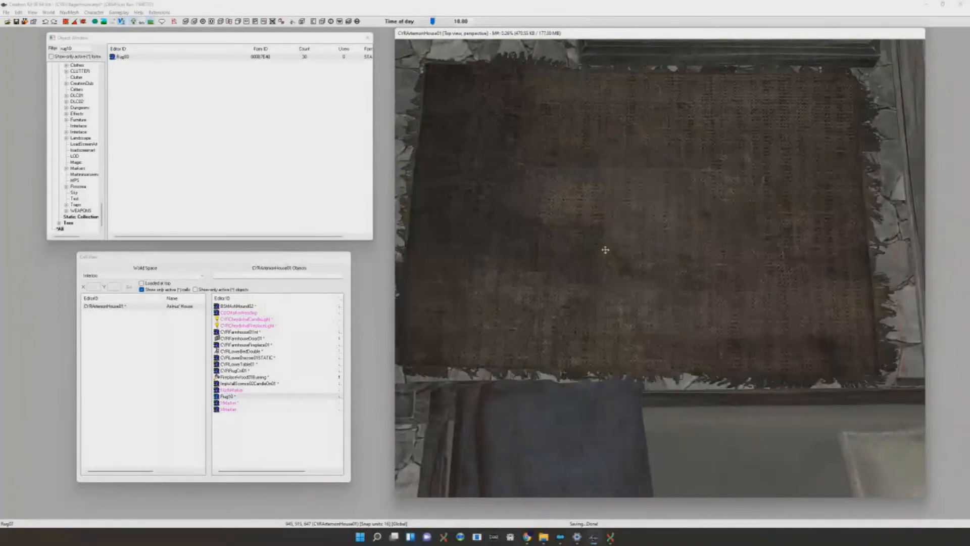
{"action": "key", "text": "ctrl+Down"}
Adjust the rotation of Rug07 on the floor between the dresser and the bed
{"action": "scroll", "coordinate": [606, 250], "scroll_direction": "down", "scroll_amount": 4}
{"action": "middle_click_drag", "start_coordinate": [605, 250], "coordinate": [637, 236], "text": "shift"}
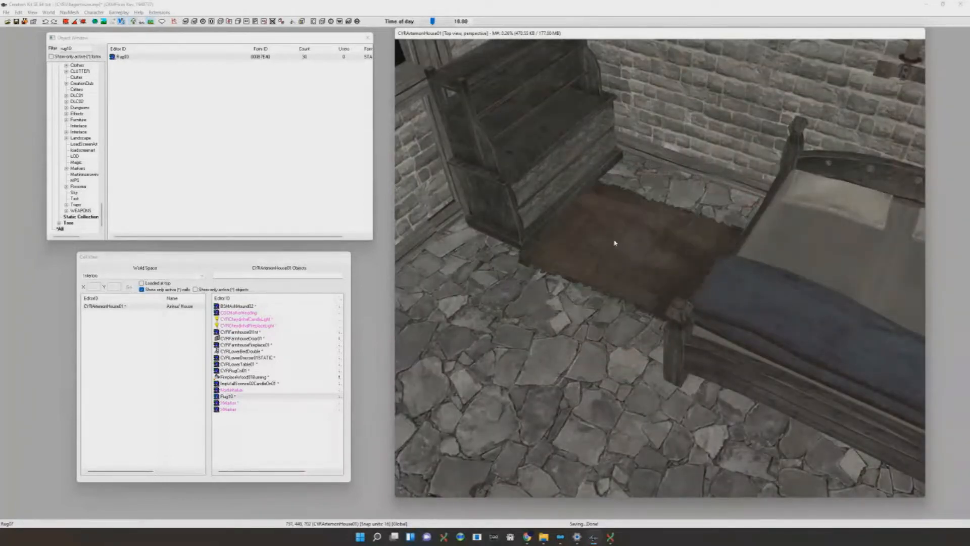
{"action": "middle_click_drag", "start_coordinate": [657, 204], "coordinate": [678, 280], "text": "shift"}
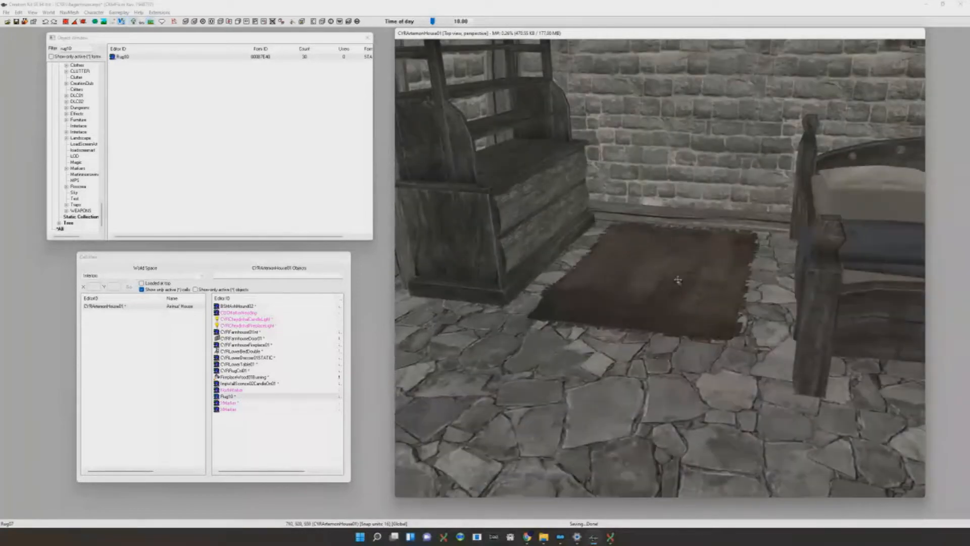
{"action": "right_click_drag", "start_coordinate": [672, 297], "coordinate": [688, 286]}
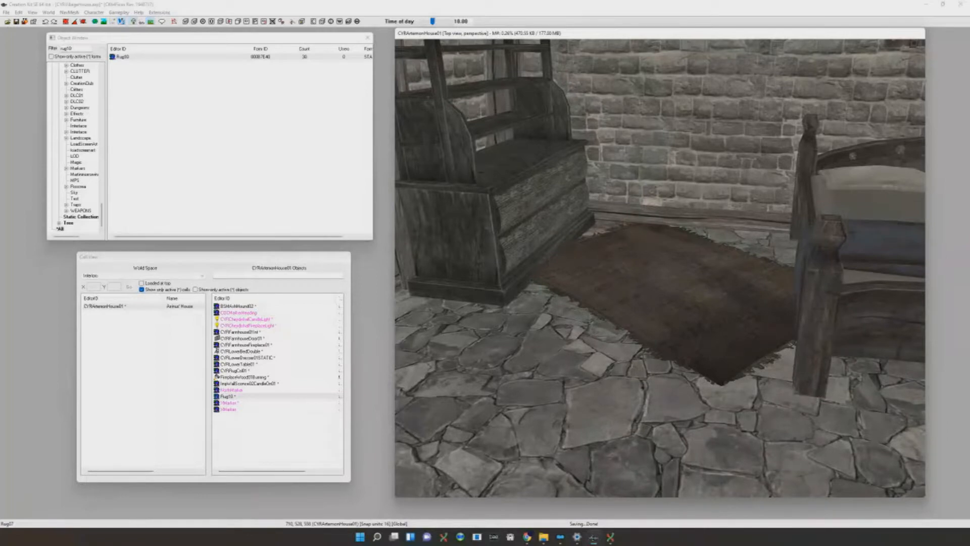
{"action": "scroll", "coordinate": [590, 350], "scroll_direction": "down", "scroll_amount": 5}
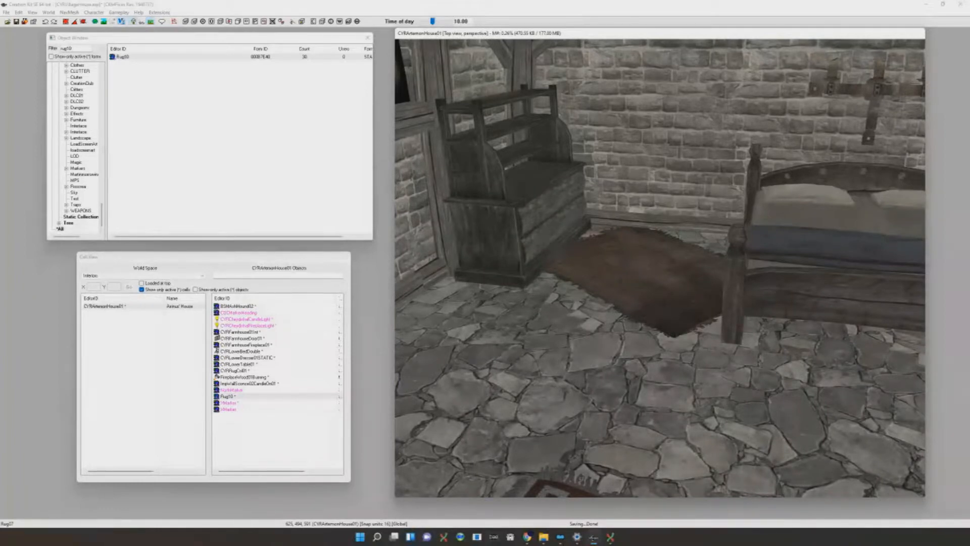
{"action": "right_click_drag", "start_coordinate": [665, 266], "coordinate": [648, 270]}
{"action": "scroll", "coordinate": [669, 253], "scroll_direction": "down", "scroll_amount": 5}
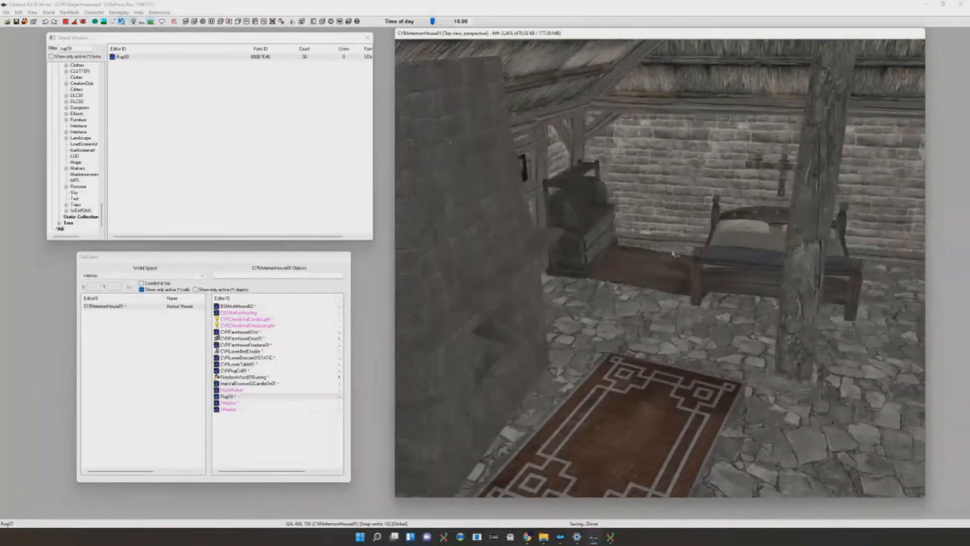
Try a duplicate of the farmhouse shell swapped for CYRFarmhouse01Nibenay to inspect the exterior around the entrance
{"action": "scroll", "coordinate": [670, 253], "scroll_direction": "down", "scroll_amount": 3}
{"action": "scroll", "coordinate": [669, 254], "scroll_direction": "up", "scroll_amount": 3}
{"action": "middle_click_drag", "start_coordinate": [671, 256], "coordinate": [676, 268], "text": "shift"}
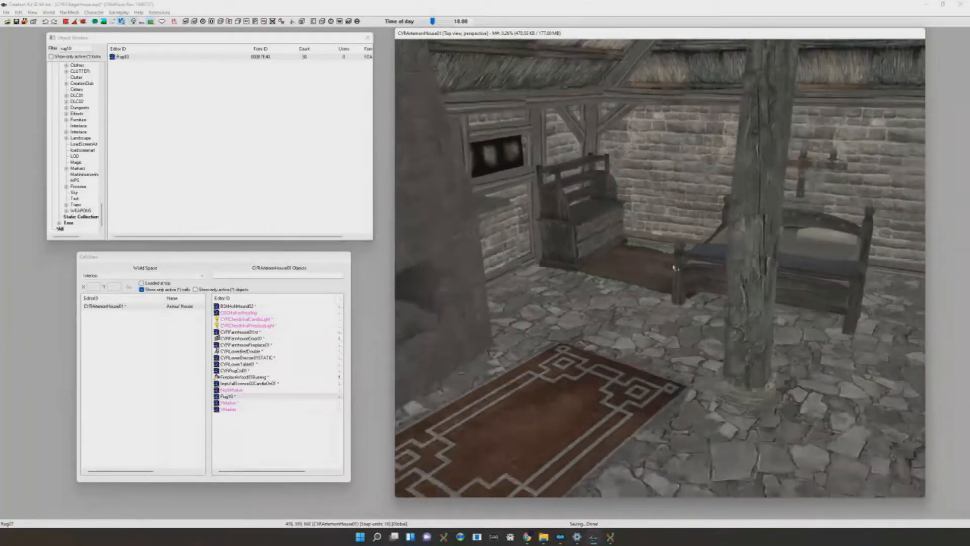
{"action": "scroll", "coordinate": [674, 268], "scroll_direction": "down", "scroll_amount": 10}
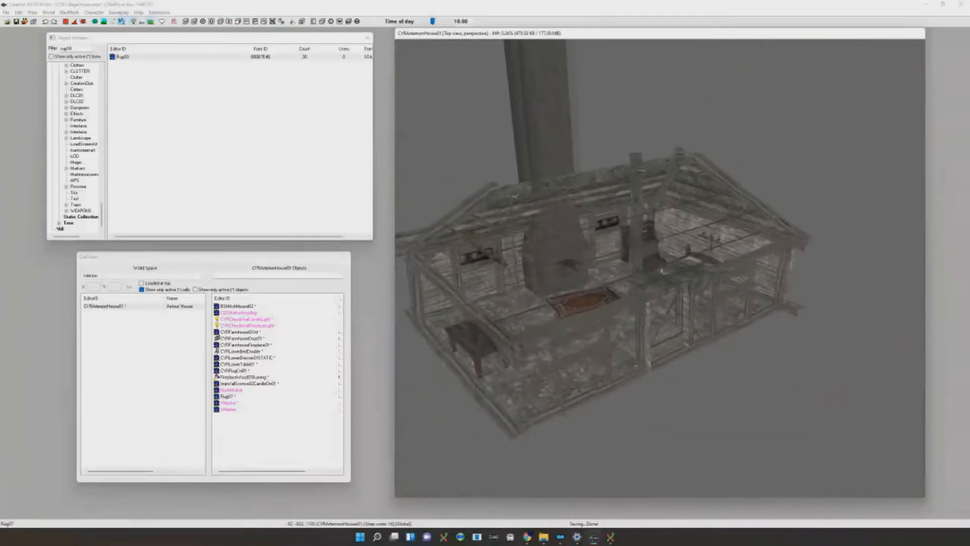
{"action": "scroll", "coordinate": [674, 268], "scroll_direction": "down", "scroll_amount": 2}
{"action": "left_click", "coordinate": [702, 329]}
{"action": "key", "text": "ctrl+d"}
{"action": "left_click_drag", "start_coordinate": [704, 327], "coordinate": [905, 329]}
{"action": "left_click_drag", "start_coordinate": [716, 321], "coordinate": [732, 298]}
{"action": "mouse_move", "coordinate": [732, 299]}
{"action": "middle_mouse_down", "text": "shift"}
{"action": "mouse_move", "coordinate": [717, 347]}
{"action": "mouse_move", "coordinate": [707, 315]}
{"action": "mouse_move", "coordinate": [764, 302]}
{"action": "mouse_move", "coordinate": [670, 303]}
{"action": "mouse_move", "coordinate": [763, 313]}
{"action": "mouse_move", "coordinate": [730, 314]}
{"action": "mouse_move", "coordinate": [733, 285]}
{"action": "middle_mouse_up", "text": "shift"}
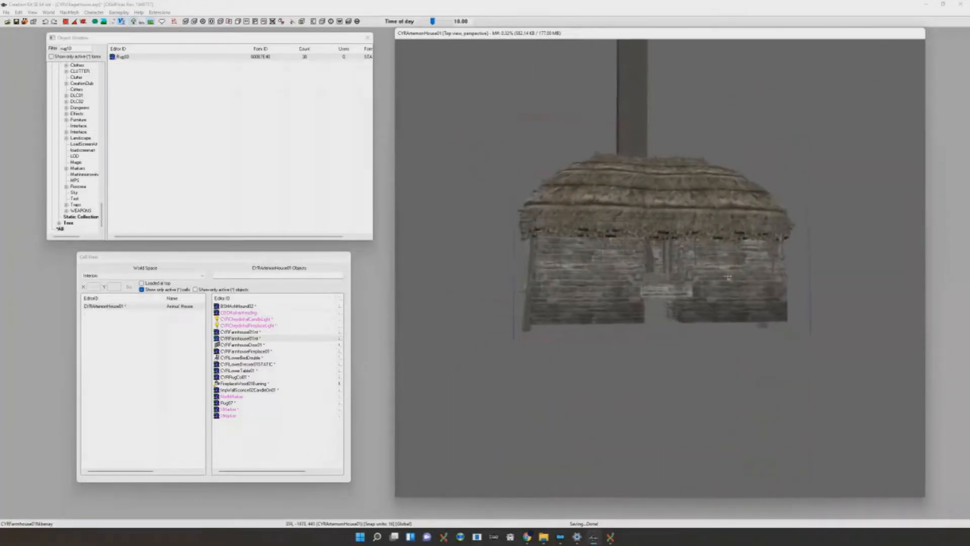
{"action": "scroll", "coordinate": [733, 284], "scroll_direction": "up", "scroll_amount": 5}
{"action": "scroll", "coordinate": [733, 284], "scroll_direction": "up", "scroll_amount": 3}
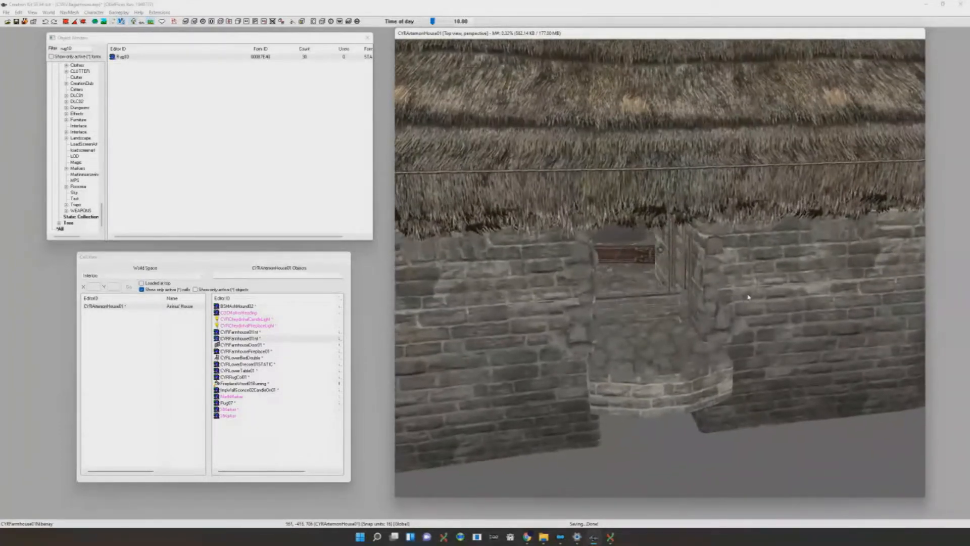
{"action": "scroll", "coordinate": [716, 288], "scroll_direction": "up", "scroll_amount": 6}
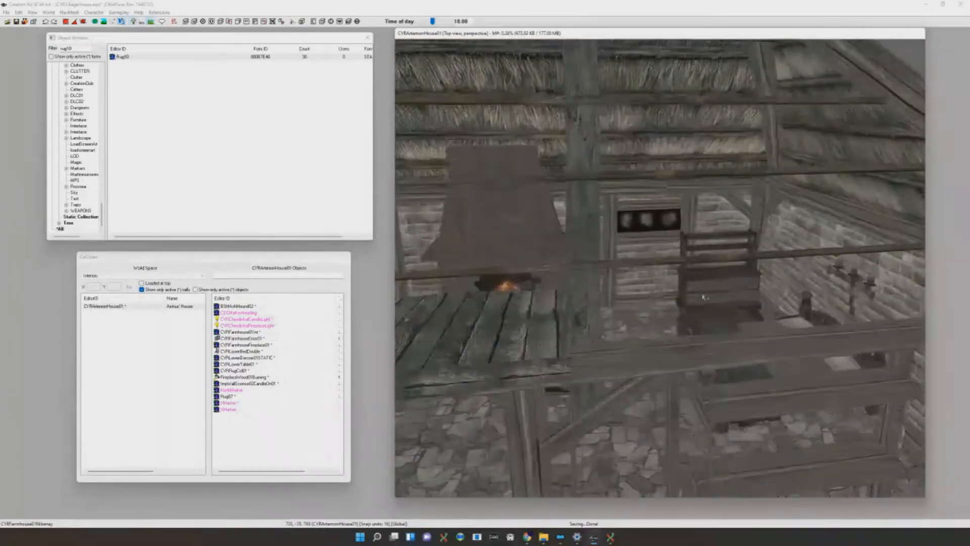
Rotate and move Rug07 so that it lies lengthwise alongside the bed, next to the dresser
{"action": "scroll", "coordinate": [705, 297], "scroll_direction": "up", "scroll_amount": 4}
{"action": "middle_click_drag", "start_coordinate": [702, 298], "coordinate": [638, 345], "text": "shift"}
{"action": "left_click", "coordinate": [627, 347]}
{"action": "scroll", "coordinate": [637, 345], "scroll_direction": "down", "scroll_amount": 5}
{"action": "scroll", "coordinate": [638, 346], "scroll_direction": "up", "scroll_amount": 4}
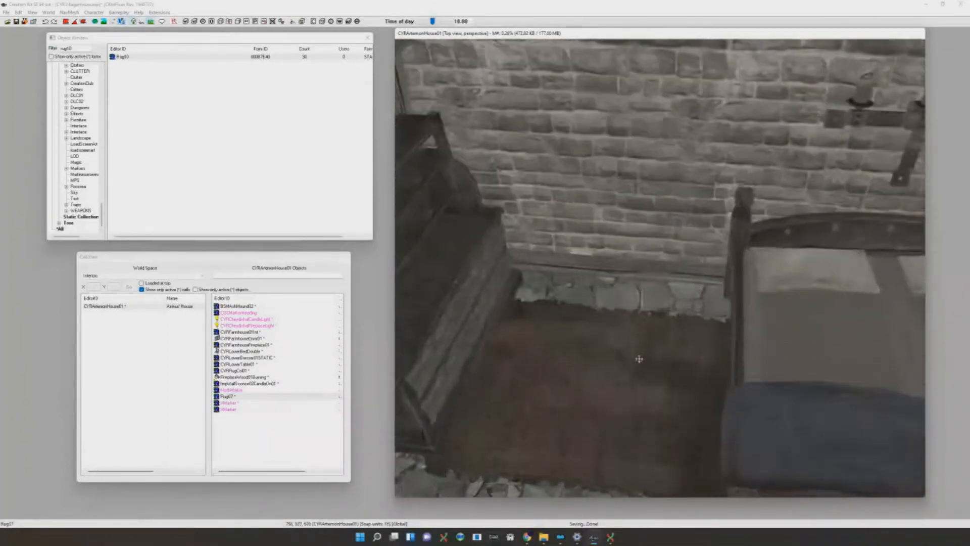
{"action": "left_click_drag", "start_coordinate": [630, 365], "coordinate": [630, 340]}
{"action": "right_click_drag", "start_coordinate": [630, 340], "coordinate": [718, 382]}
{"action": "left_click_drag", "start_coordinate": [630, 347], "coordinate": [607, 404]}
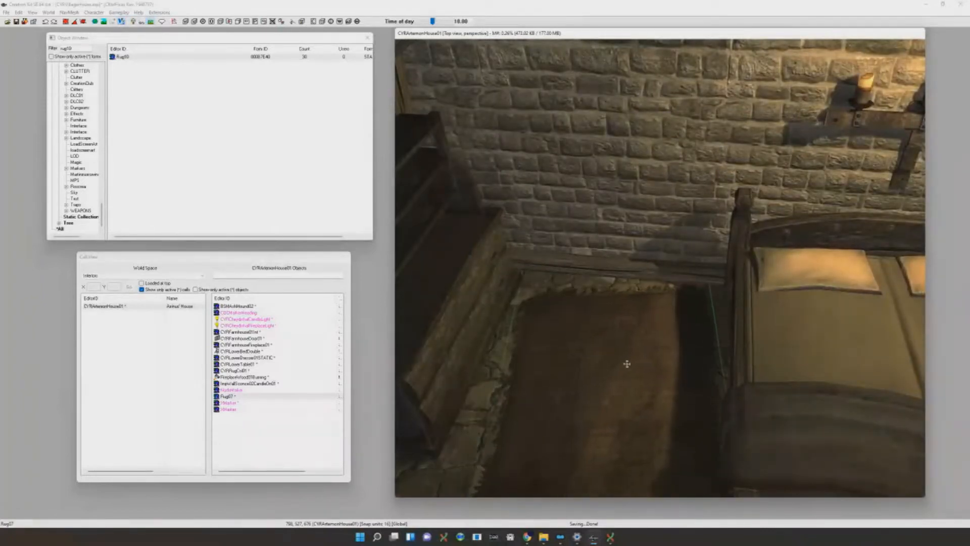
{"action": "left_click_drag", "start_coordinate": [629, 365], "coordinate": [627, 364]}
Duplicate Rug07 and swap the copy for the small Rug03
{"action": "scroll", "coordinate": [613, 343], "scroll_direction": "down", "scroll_amount": 7}
{"action": "mouse_move", "coordinate": [613, 340]}
{"action": "middle_mouse_down", "text": "shift"}
{"action": "mouse_move", "coordinate": [599, 324]}
{"action": "mouse_move", "coordinate": [682, 349]}
{"action": "middle_mouse_up", "text": "shift"}
{"action": "key", "text": "a"}
{"action": "scroll", "coordinate": [602, 332], "scroll_direction": "down", "scroll_amount": 4}
{"action": "scroll", "coordinate": [600, 323], "scroll_direction": "up", "scroll_amount": 4}
{"action": "left_click", "coordinate": [730, 375]}
{"action": "middle_click_drag", "start_coordinate": [730, 374], "coordinate": [632, 323], "text": "shift"}
{"action": "key", "text": "ctrl+d"}
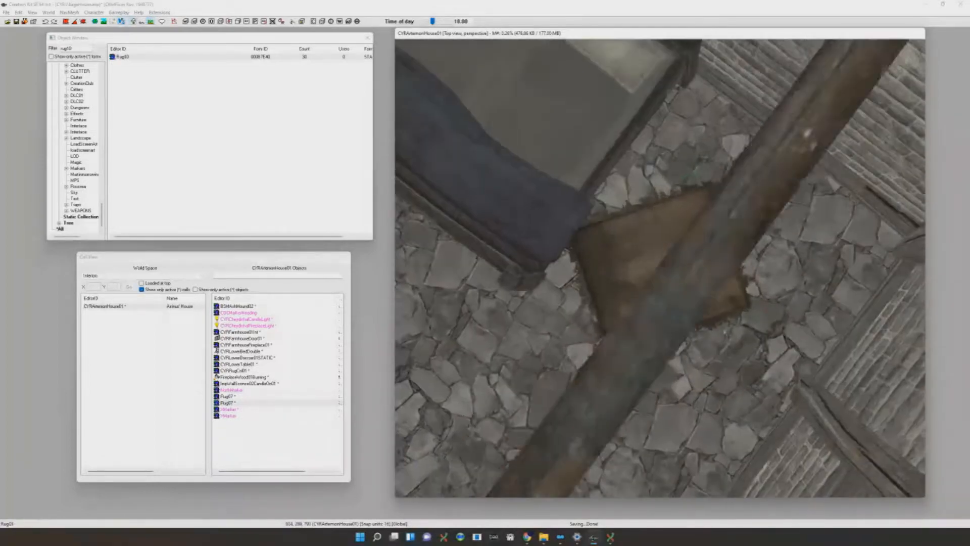
Move Rug03 onto the floor directly in front of the entrance steps and check its placement
{"action": "left_click_drag", "start_coordinate": [743, 253], "coordinate": [638, 323]}
{"action": "scroll", "coordinate": [651, 288], "scroll_direction": "down", "scroll_amount": 4}
{"action": "middle_click_drag", "start_coordinate": [638, 324], "coordinate": [626, 314]}
{"action": "scroll", "coordinate": [645, 242], "scroll_direction": "up", "scroll_amount": 4}
{"action": "middle_click_drag", "start_coordinate": [645, 242], "coordinate": [671, 195], "text": "shift"}
{"action": "scroll", "coordinate": [713, 262], "scroll_direction": "down", "scroll_amount": 5}
{"action": "scroll", "coordinate": [710, 272], "scroll_direction": "up", "scroll_amount": 4}
{"action": "scroll", "coordinate": [727, 272], "scroll_direction": "up", "scroll_amount": 4}
{"action": "scroll", "coordinate": [530, 271], "scroll_direction": "down", "scroll_amount": 5}
{"action": "scroll", "coordinate": [607, 212], "scroll_direction": "up", "scroll_amount": 3}
{"action": "left_click", "coordinate": [615, 200]}
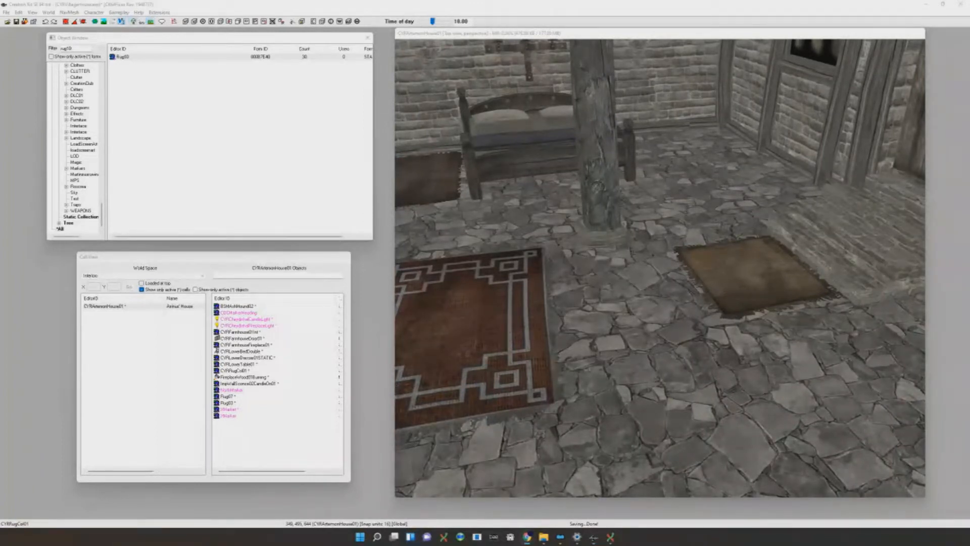
Show the markers with lighting on, duplicate CYRCheydinhalCandleLight and move the copy in front of the entrance door
{"action": "middle_click_drag", "start_coordinate": [562, 193], "coordinate": [713, 277], "text": "shift"}
{"action": "key", "text": "a"}
{"action": "scroll", "coordinate": [713, 277], "scroll_direction": "up", "scroll_amount": 3}
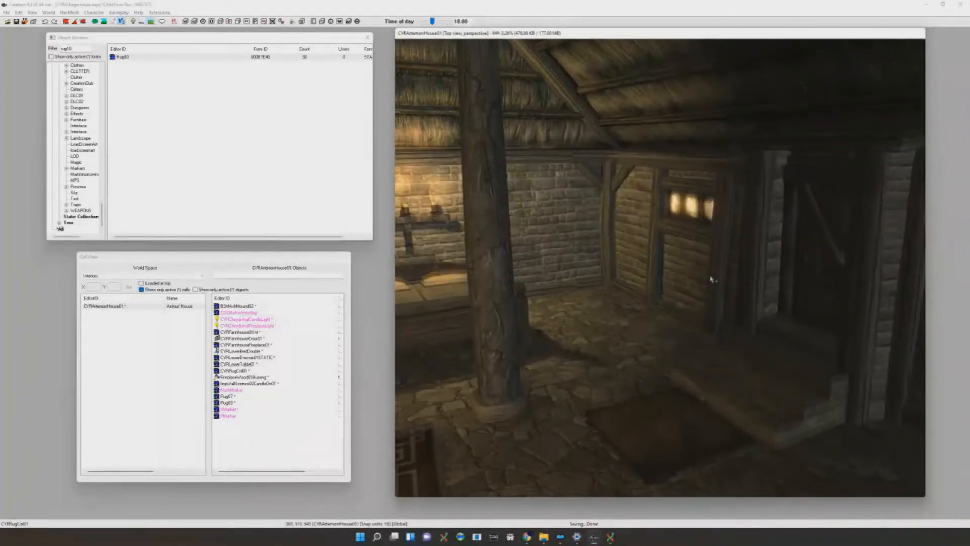
{"action": "scroll", "coordinate": [711, 279], "scroll_direction": "down", "scroll_amount": 4}
{"action": "key", "text": "m"}
{"action": "left_click", "coordinate": [464, 195]}
{"action": "key", "text": "ctrl+d"}
{"action": "left_click_drag", "start_coordinate": [551, 251], "coordinate": [539, 227]}
{"action": "scroll", "coordinate": [539, 228], "scroll_direction": "down", "scroll_amount": 5}
{"action": "middle_click_drag", "start_coordinate": [539, 227], "coordinate": [556, 225], "text": "shift"}
{"action": "scroll", "coordinate": [559, 229], "scroll_direction": "up", "scroll_amount": 4}
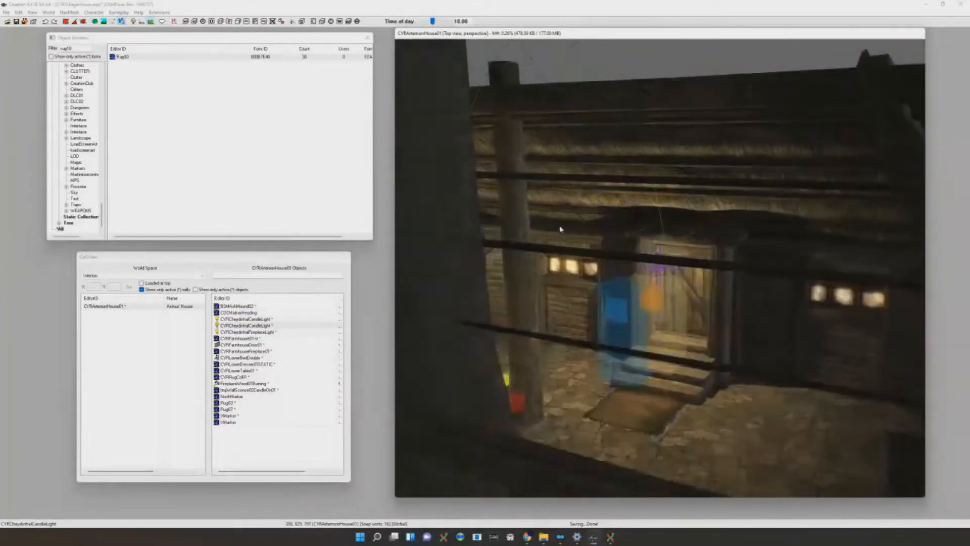
Adjust the height of the copied candle light in front of the entrance door
{"action": "scroll", "coordinate": [559, 227], "scroll_direction": "up", "scroll_amount": 4}
{"action": "key", "text": "z"}
{"action": "left_click_drag", "start_coordinate": [563, 240], "coordinate": [562, 248]}
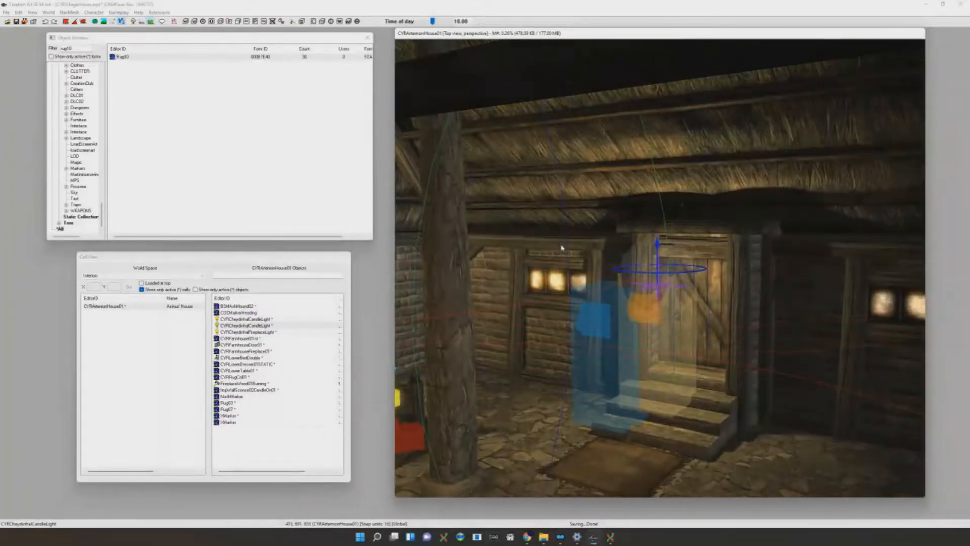
{"action": "scroll", "coordinate": [560, 246], "scroll_direction": "down", "scroll_amount": 5}
{"action": "mouse_move", "coordinate": [556, 245]}
{"action": "middle_mouse_down", "text": "shift"}
{"action": "mouse_move", "coordinate": [546, 250]}
{"action": "mouse_move", "coordinate": [602, 247]}
{"action": "mouse_move", "coordinate": [557, 248]}
{"action": "middle_mouse_up", "text": "shift"}
{"action": "scroll", "coordinate": [547, 251], "scroll_direction": "up", "scroll_amount": 4}
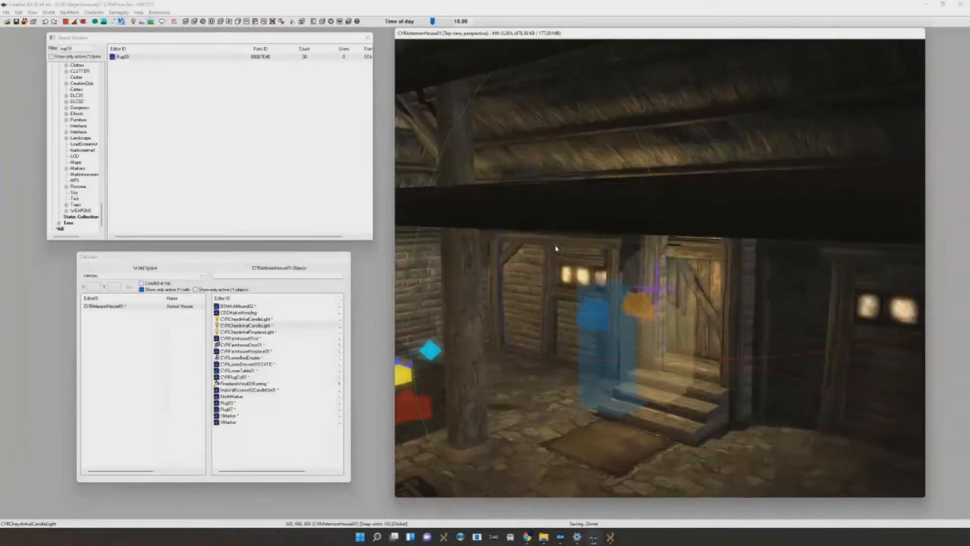
{"action": "key", "text": "z"}
{"action": "left_click_drag", "start_coordinate": [561, 252], "coordinate": [563, 255]}
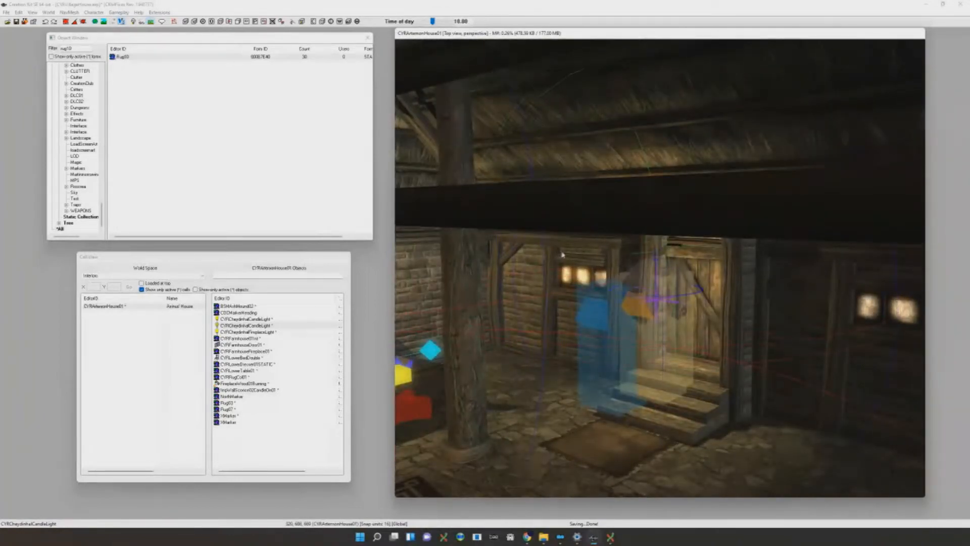
Examine the lighting on the entrance door and steps with the markers both hidden and shown
{"action": "scroll", "coordinate": [695, 293], "scroll_direction": "down", "scroll_amount": 3}
{"action": "key", "text": "m"}
{"action": "scroll", "coordinate": [713, 299], "scroll_direction": "up", "scroll_amount": 5}
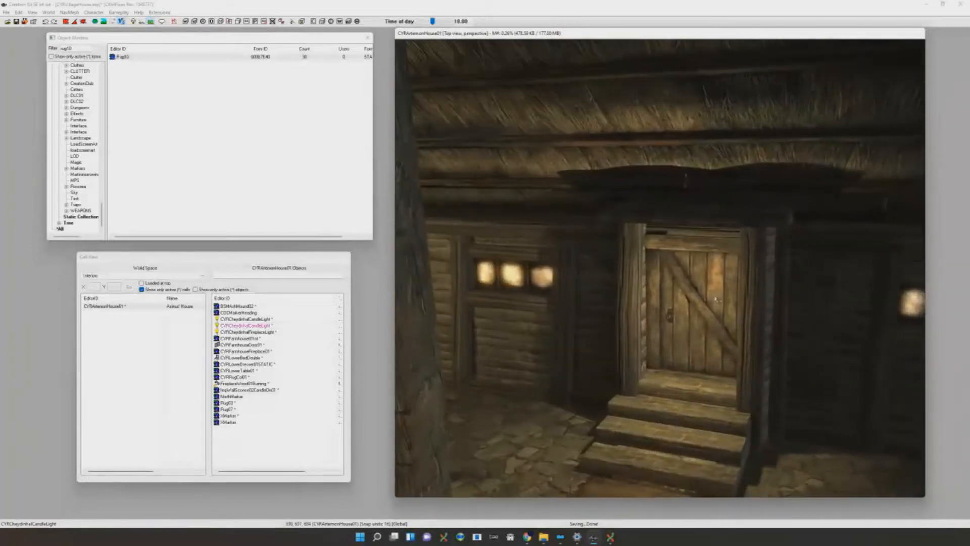
{"action": "scroll", "coordinate": [716, 299], "scroll_direction": "up", "scroll_amount": 2}
{"action": "key", "text": "m"}
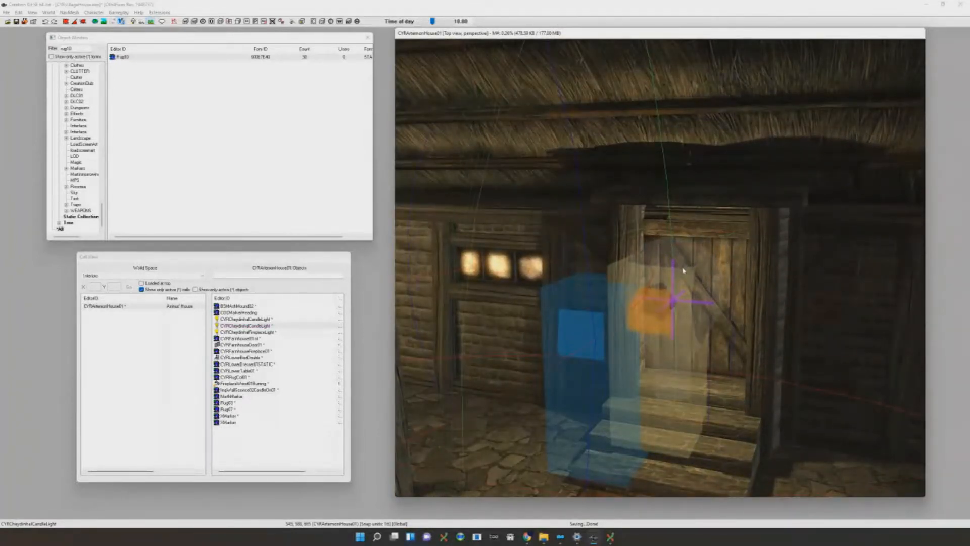
{"action": "scroll", "coordinate": [680, 257], "scroll_direction": "down", "scroll_amount": 4}
{"action": "key", "text": "m"}
{"action": "scroll", "coordinate": [677, 246], "scroll_direction": "down", "scroll_amount": 2}
Replace the rug filter in the object list with a search for Imperial objects
{"action": "double_click", "coordinate": [72, 48]}
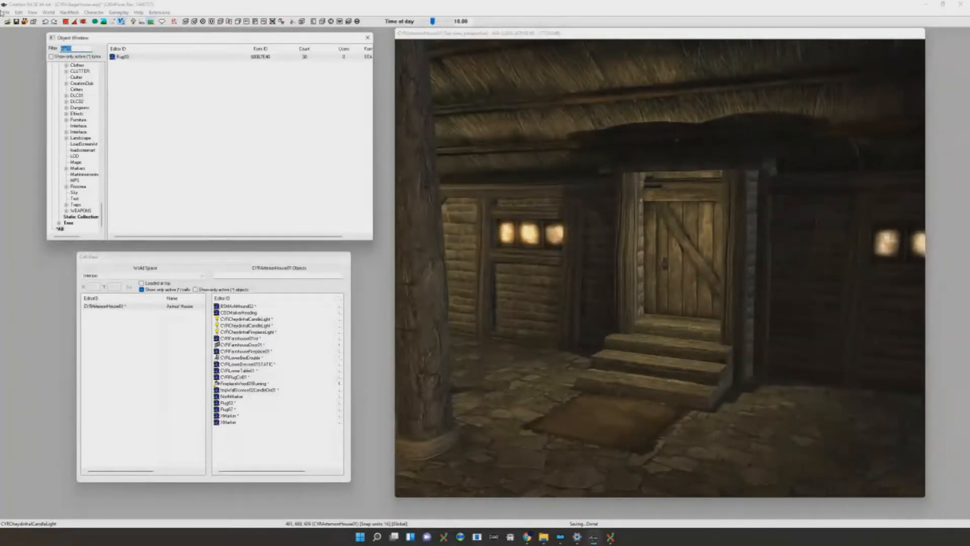
{"action": "key", "text": "BackSpace"}
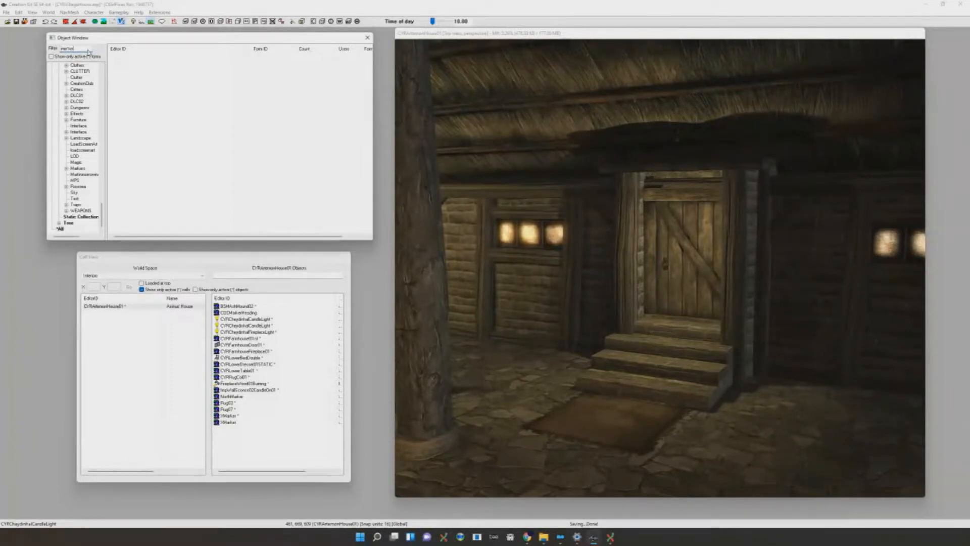
{"action": "key", "text": "alt+Tab"}
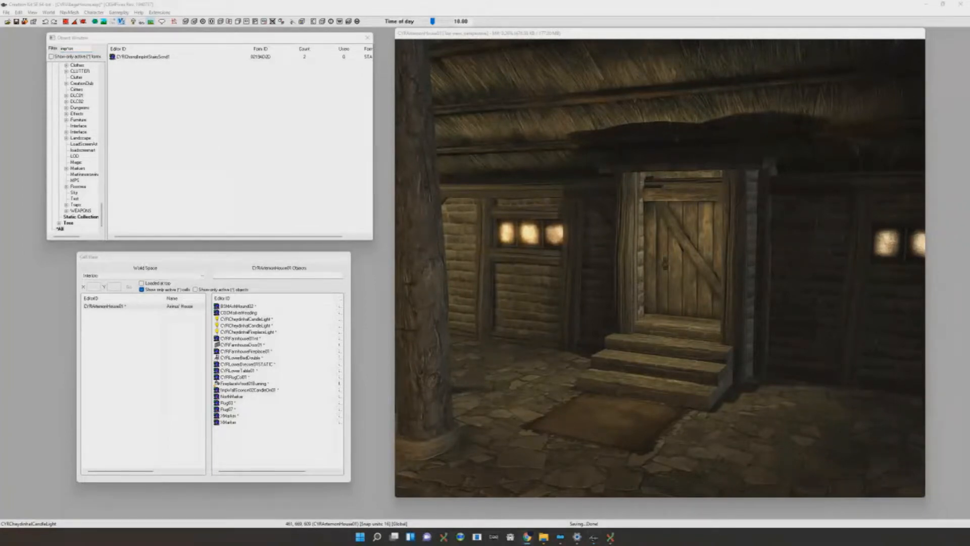
{"action": "mouse_move", "coordinate": [926, 474]}
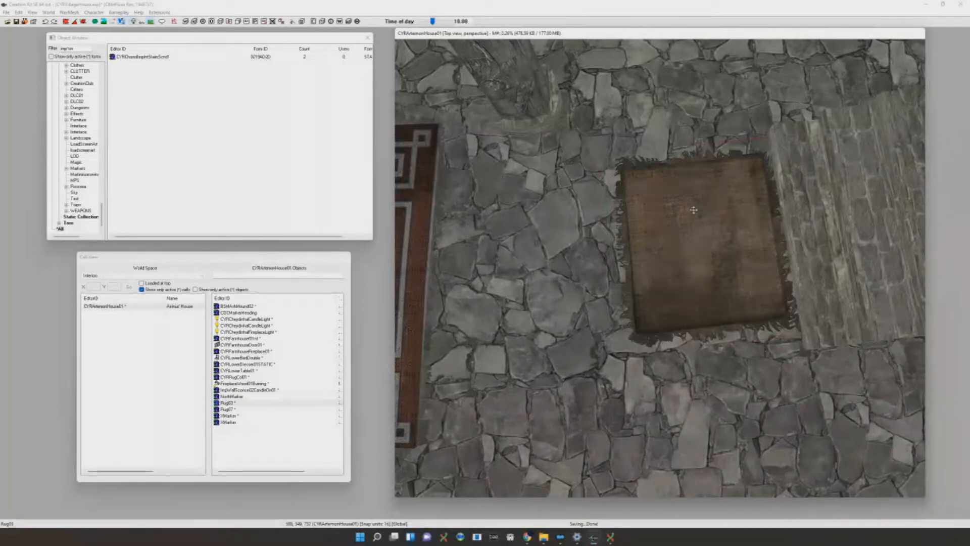
Fine-tune Rug03's position on the floor in front of the entrance steps, viewing it from above
{"action": "middle_click_drag", "start_coordinate": [694, 217], "coordinate": [649, 312], "text": "shift"}
{"action": "key", "text": "Left"}
{"action": "key", "text": "Left"}
{"action": "key", "text": "Right"}
{"action": "key", "text": "Right"}
{"action": "key", "text": "Left"}
{"action": "middle_click_drag", "start_coordinate": [724, 301], "coordinate": [737, 280], "text": "shift"}
Turn the lighting on and inspect the copied candle light at the entrance with the markers shown, and again with them hidden
{"action": "left_click", "coordinate": [722, 281]}
{"action": "key", "text": "a"}
{"action": "key", "text": "m"}
{"action": "left_click", "coordinate": [655, 260]}
{"action": "middle_click_drag", "start_coordinate": [678, 225], "coordinate": [673, 244], "text": "shift"}
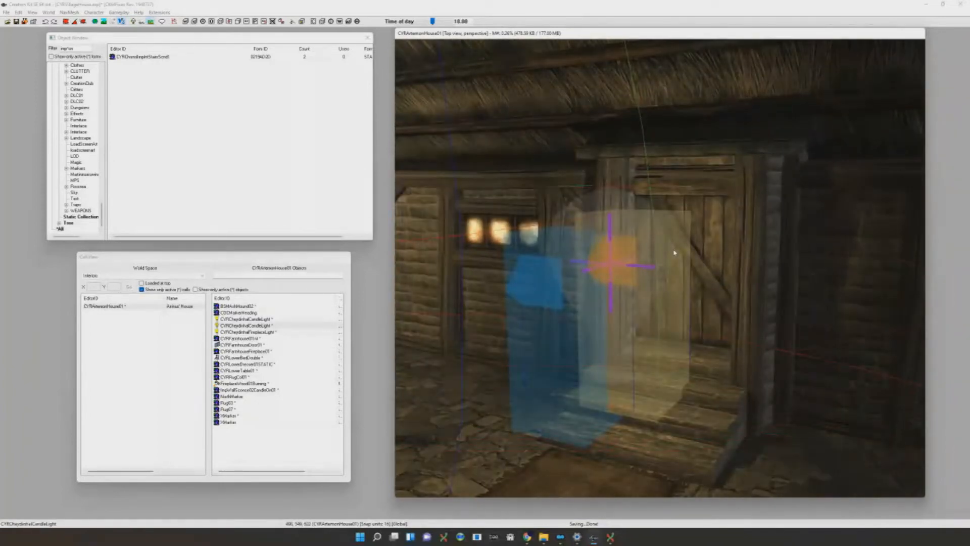
{"action": "key", "text": "m"}
{"action": "left_click", "coordinate": [673, 236]}
{"action": "middle_click_drag", "start_coordinate": [673, 237], "coordinate": [685, 234], "text": "shift"}
{"action": "scroll", "coordinate": [601, 204], "scroll_direction": "up", "scroll_amount": 2}
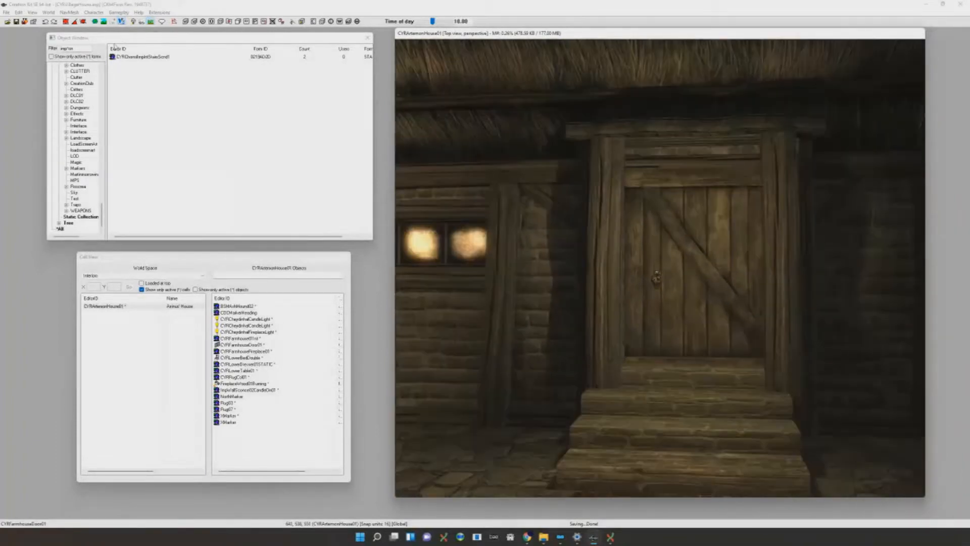
Filter the objects for Imperial candle items and place ImpWallSconceCandle01 beside the entrance door
{"action": "left_click", "coordinate": [78, 50]}
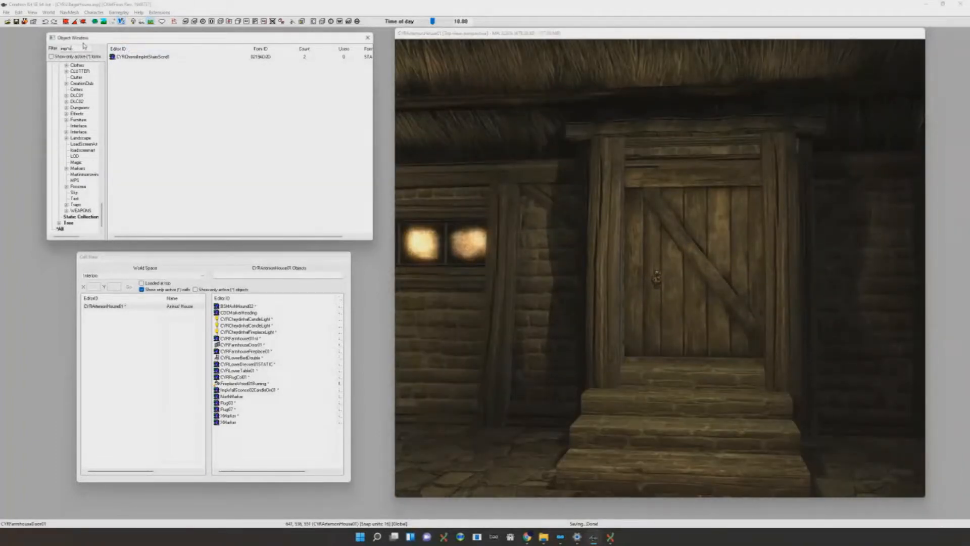
{"action": "scroll", "coordinate": [481, 131], "scroll_direction": "up", "scroll_amount": 2}
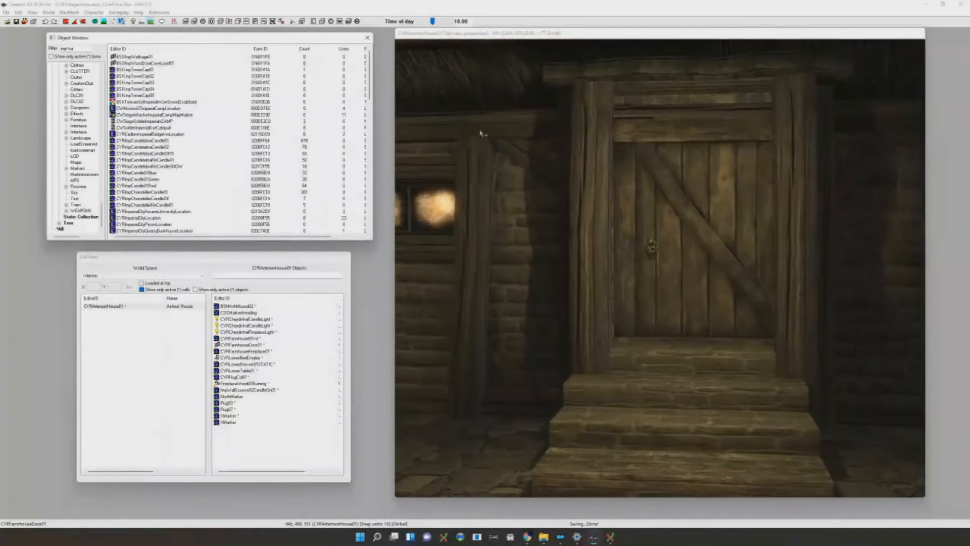
{"action": "scroll", "coordinate": [483, 135], "scroll_direction": "up", "scroll_amount": 2}
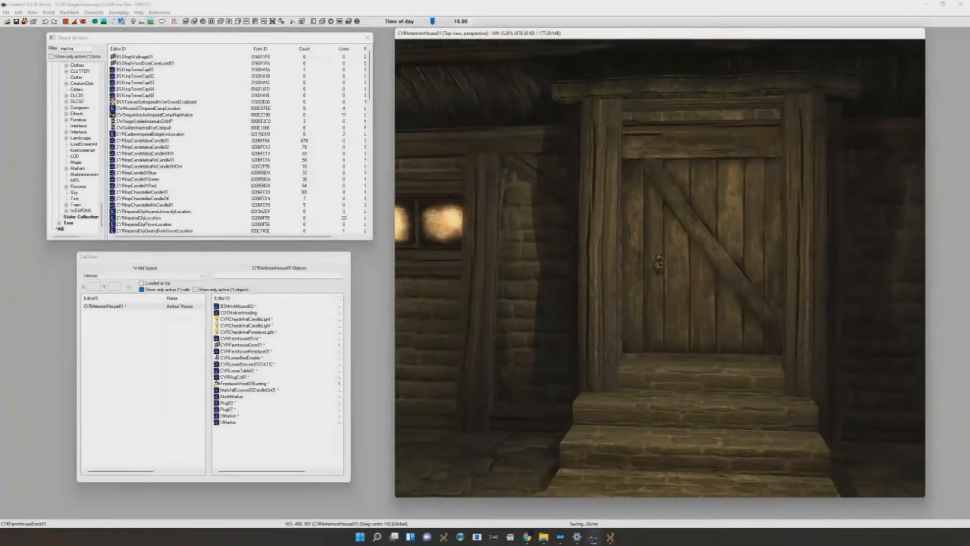
{"action": "scroll", "coordinate": [160, 163], "scroll_direction": "down", "scroll_amount": 1}
{"action": "scroll", "coordinate": [227, 157], "scroll_direction": "down", "scroll_amount": 10}
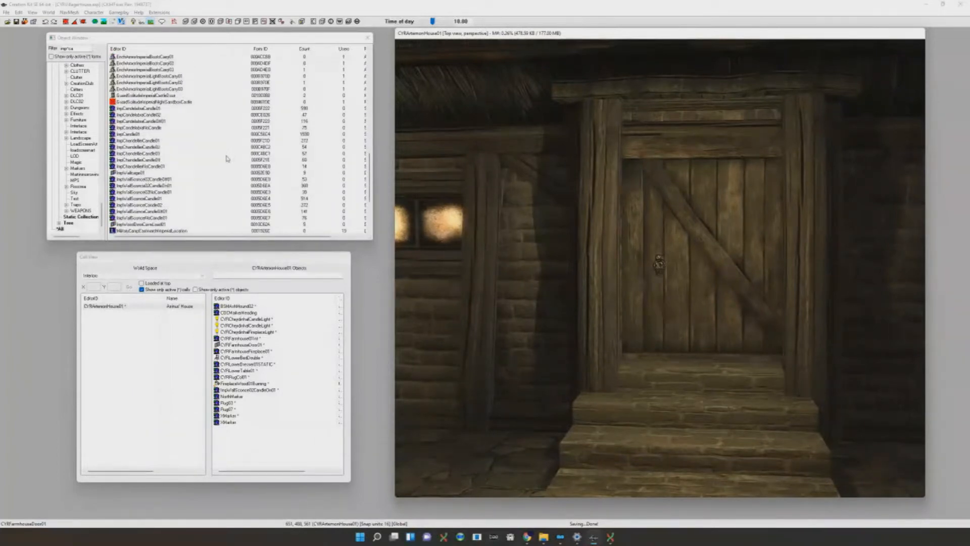
{"action": "left_click_drag", "start_coordinate": [161, 198], "coordinate": [595, 253]}
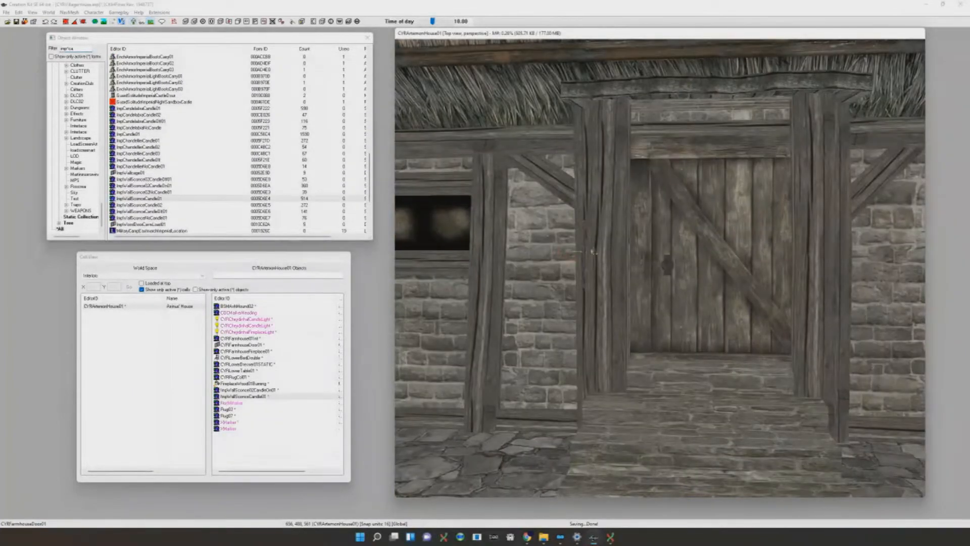
Move the wall sconce up to the wooden post on the left side of the entrance door
{"action": "middle_click_drag", "start_coordinate": [596, 259], "coordinate": [681, 252], "text": "shift"}
{"action": "left_click_drag", "start_coordinate": [683, 244], "coordinate": [698, 287]}
{"action": "scroll", "coordinate": [693, 262], "scroll_direction": "down", "scroll_amount": 5}
{"action": "key", "text": "c"}
{"action": "mouse_move", "coordinate": [698, 287]}
{"action": "middle_mouse_down", "text": "shift"}
{"action": "mouse_move", "coordinate": [723, 283]}
{"action": "mouse_move", "coordinate": [691, 328]}
{"action": "mouse_move", "coordinate": [694, 293]}
{"action": "middle_mouse_up", "text": "shift"}
{"action": "scroll", "coordinate": [691, 329], "scroll_direction": "up", "scroll_amount": 2}
{"action": "scroll", "coordinate": [690, 292], "scroll_direction": "down", "scroll_amount": 2}
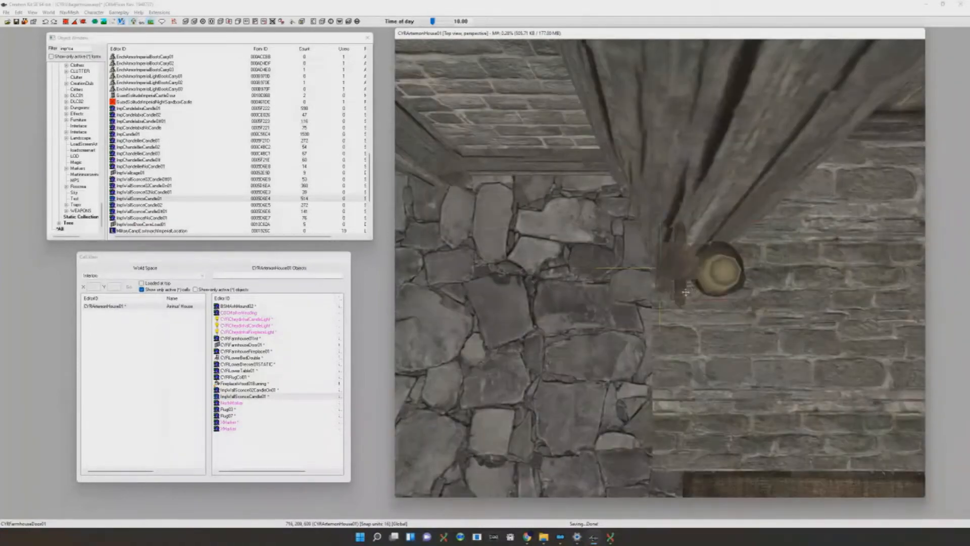
{"action": "left_click_drag", "start_coordinate": [687, 284], "coordinate": [694, 274]}
{"action": "key", "text": "c"}
{"action": "scroll", "coordinate": [695, 273], "scroll_direction": "up", "scroll_amount": 4}
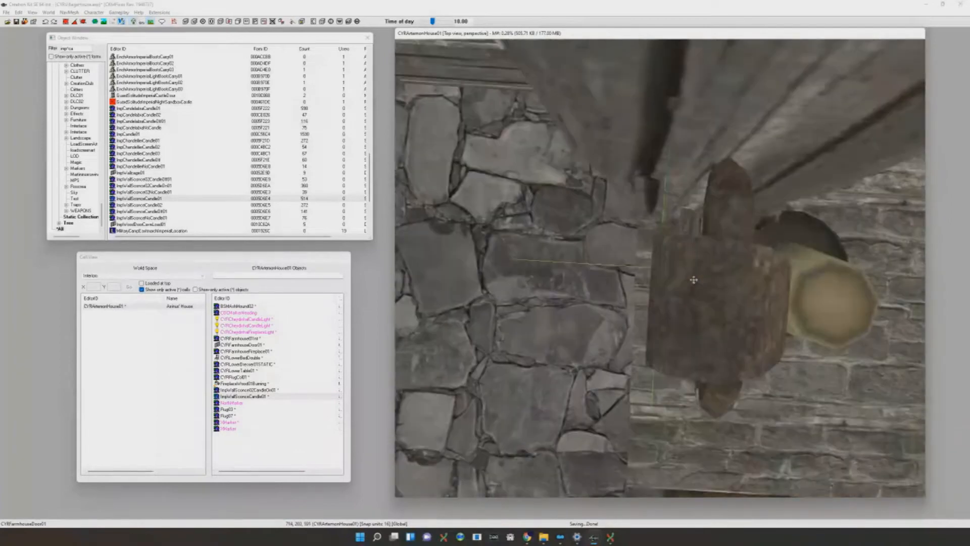
{"action": "scroll", "coordinate": [695, 274], "scroll_direction": "down", "scroll_amount": 3}
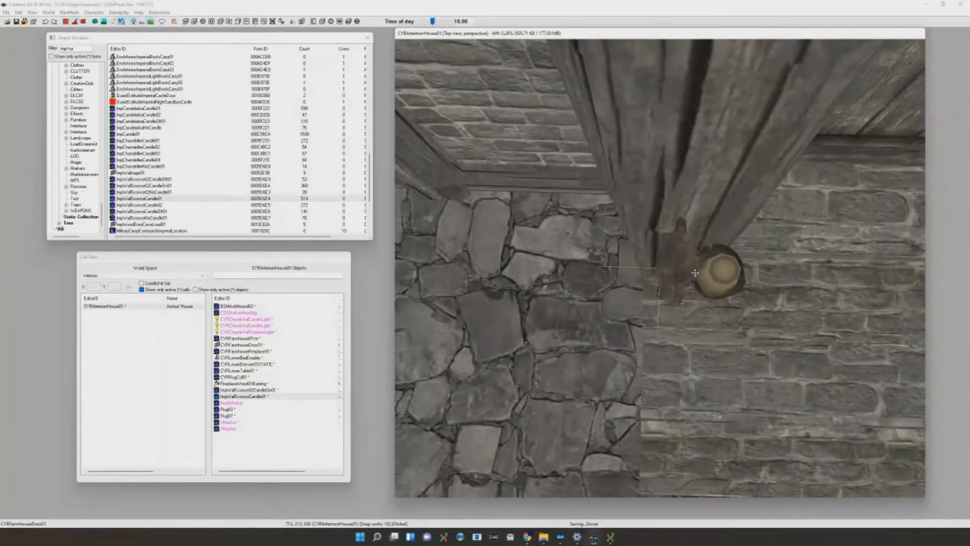
Toggle angle snapping and rotate the wall sconce so its candle faces out from the door post into the room
{"action": "left_click", "coordinate": [75, 22]}
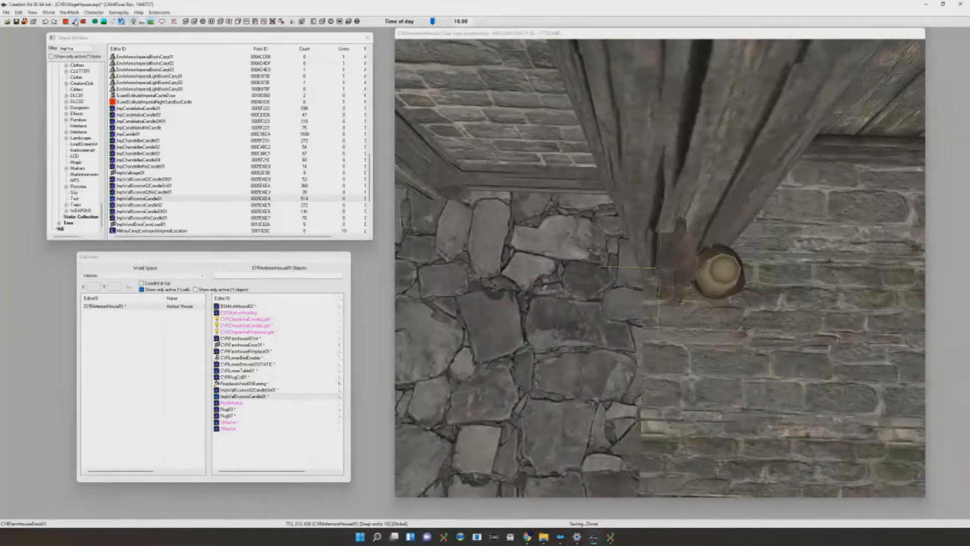
{"action": "scroll", "coordinate": [769, 250], "scroll_direction": "up", "scroll_amount": 3}
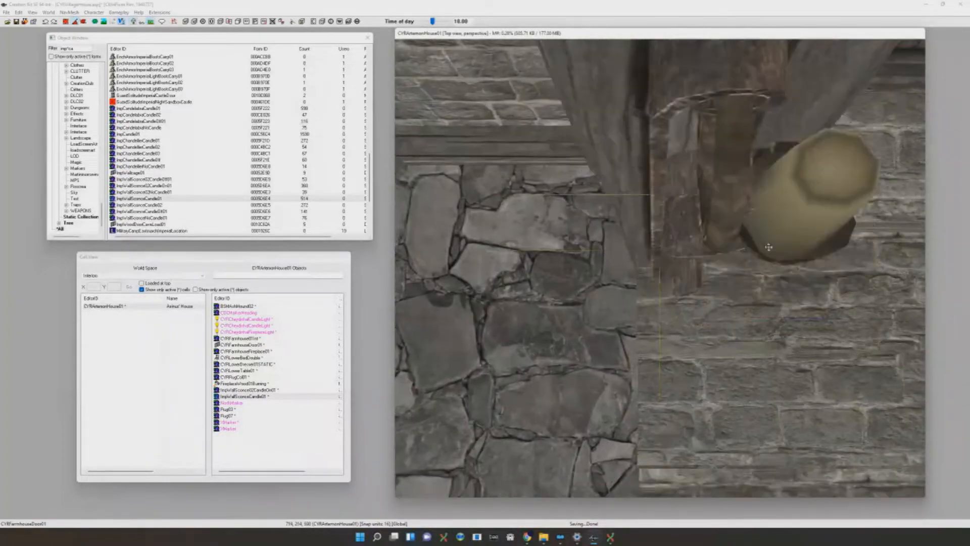
{"action": "scroll", "coordinate": [769, 250], "scroll_direction": "down", "scroll_amount": 3}
{"action": "middle_click_drag", "start_coordinate": [770, 250], "coordinate": [638, 130]}
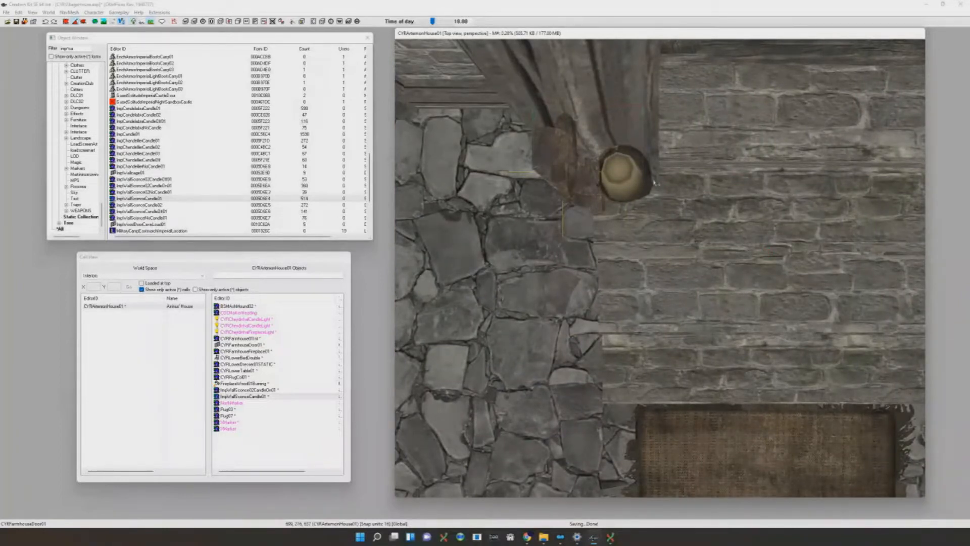
{"action": "scroll", "coordinate": [655, 184], "scroll_direction": "down", "scroll_amount": 3}
{"action": "scroll", "coordinate": [657, 173], "scroll_direction": "up", "scroll_amount": 3}
{"action": "mouse_move", "coordinate": [658, 170]}
{"action": "right_mouse_down"}
{"action": "mouse_move", "coordinate": [809, 185]}
{"action": "mouse_move", "coordinate": [663, 157]}
{"action": "right_mouse_up"}
{"action": "middle_click_drag", "start_coordinate": [663, 157], "coordinate": [674, 187], "text": "shift"}
{"action": "right_click_drag", "start_coordinate": [580, 196], "coordinate": [704, 204]}
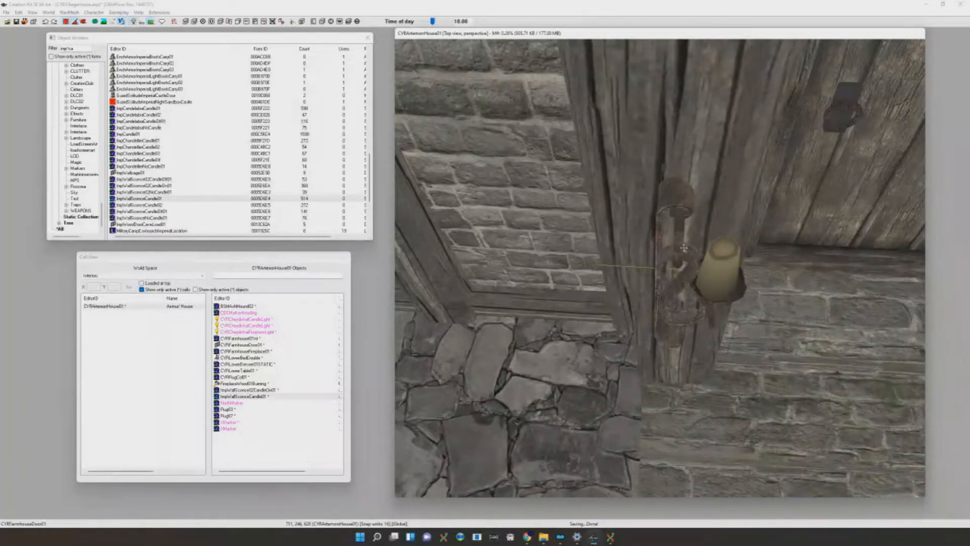
{"action": "right_click_drag", "start_coordinate": [684, 248], "coordinate": [701, 266]}
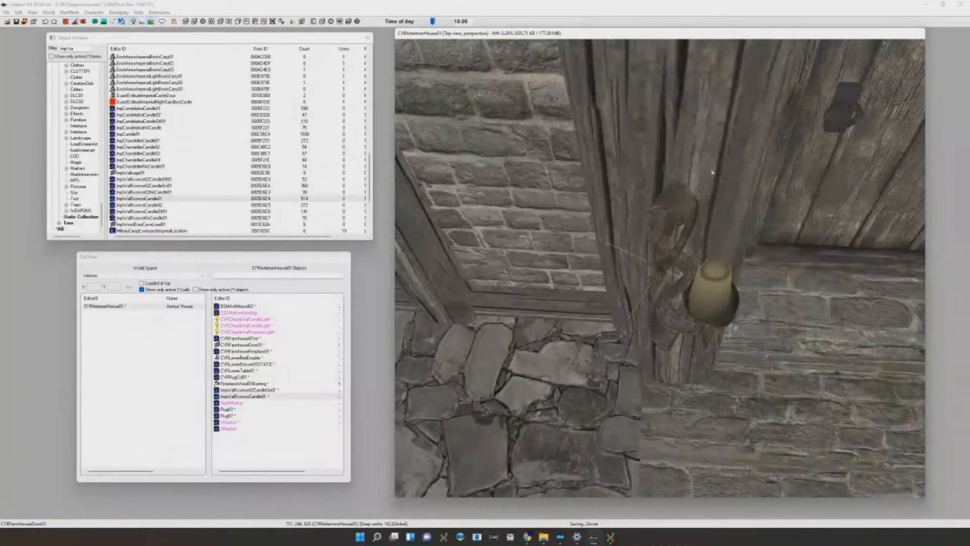
{"action": "right_click_drag", "start_coordinate": [676, 216], "coordinate": [805, 226]}
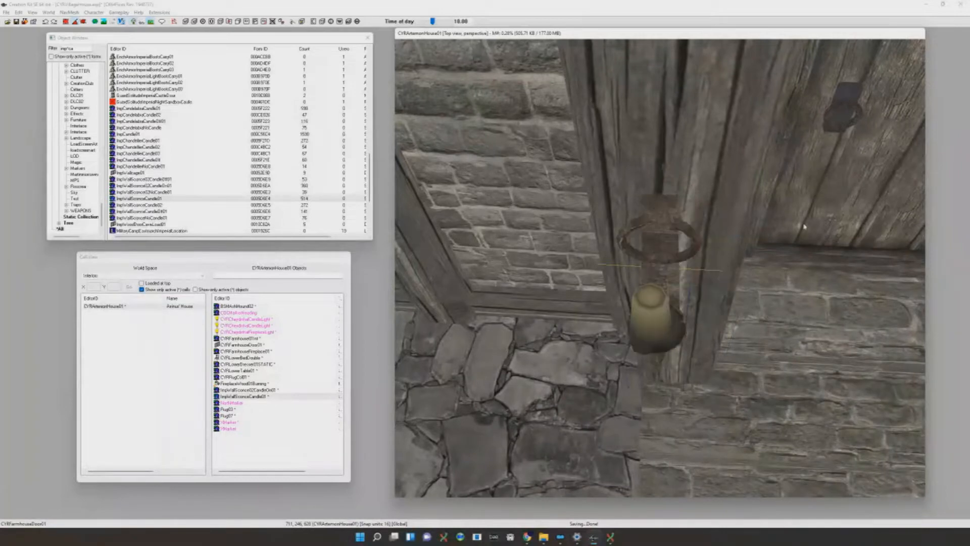
Try to move the wall sconce flush onto the front face of the left door post
{"action": "middle_click_drag", "start_coordinate": [635, 244], "coordinate": [694, 223], "text": "shift"}
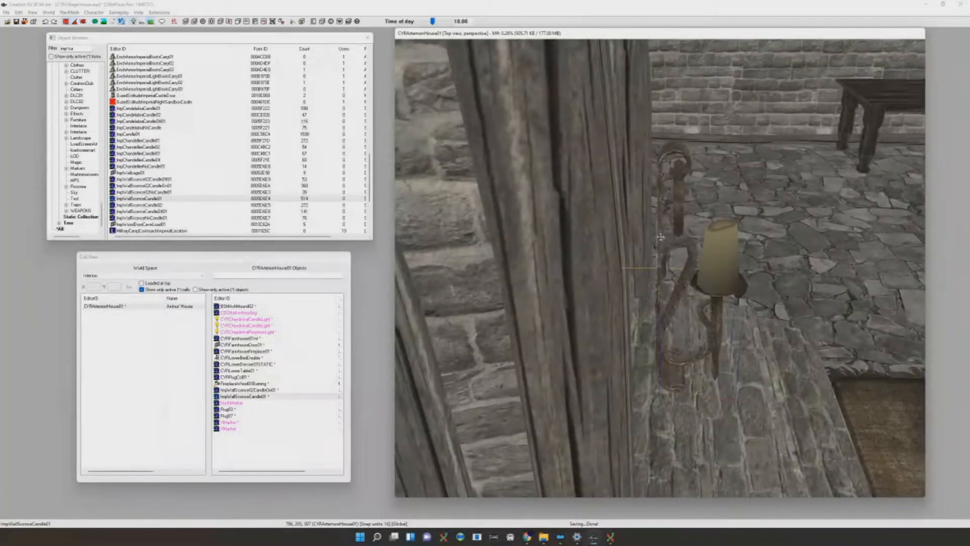
{"action": "left_click_drag", "start_coordinate": [662, 241], "coordinate": [651, 242]}
{"action": "middle_click_drag", "start_coordinate": [651, 242], "coordinate": [633, 259], "text": "shift"}
{"action": "left_click_drag", "start_coordinate": [634, 259], "coordinate": [688, 268]}
{"action": "scroll", "coordinate": [654, 247], "scroll_direction": "down", "scroll_amount": 4}
{"action": "middle_click_drag", "start_coordinate": [688, 268], "coordinate": [678, 235], "text": "shift"}
{"action": "left_click_drag", "start_coordinate": [678, 236], "coordinate": [656, 256]}
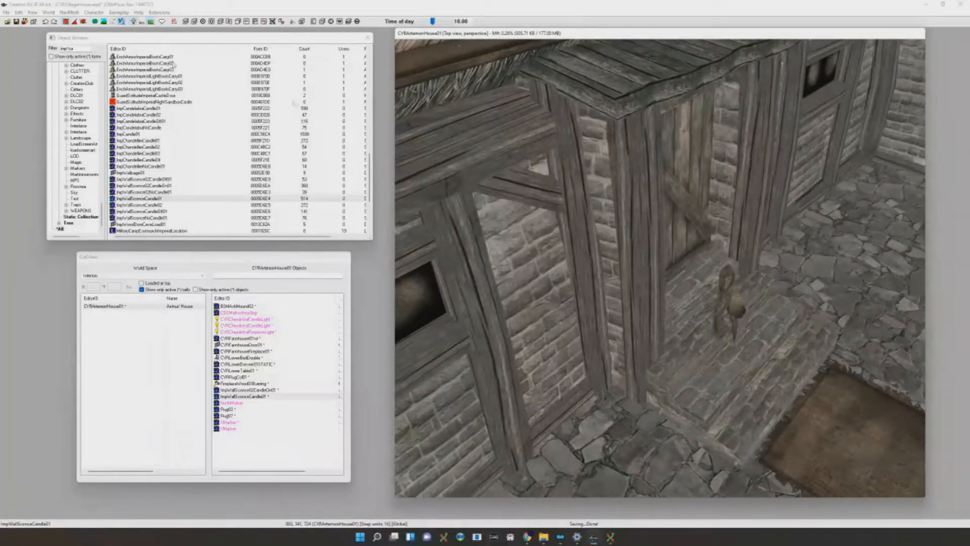
Toggle grid snapping, seat the wall sconce against the front of the left door post and check it with lighting on
{"action": "left_click", "coordinate": [73, 14]}
{"action": "left_click_drag", "start_coordinate": [46, 44], "coordinate": [44, 44]}
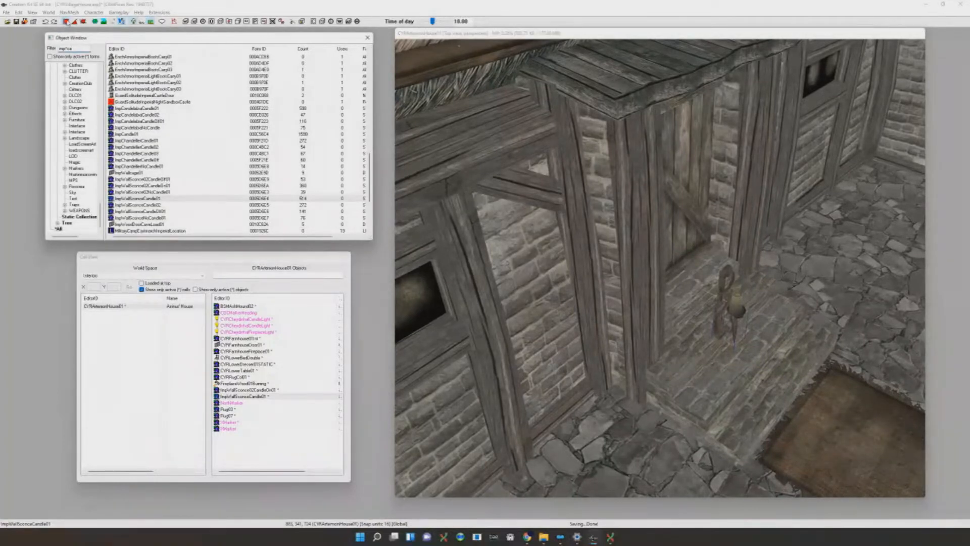
{"action": "left_click_drag", "start_coordinate": [722, 274], "coordinate": [644, 233]}
{"action": "scroll", "coordinate": [618, 235], "scroll_direction": "up", "scroll_amount": 3}
{"action": "middle_click_drag", "start_coordinate": [617, 235], "coordinate": [652, 298], "text": "shift"}
{"action": "left_click_drag", "start_coordinate": [652, 298], "coordinate": [668, 293]}
{"action": "middle_click_drag", "start_coordinate": [668, 293], "coordinate": [696, 267], "text": "shift"}
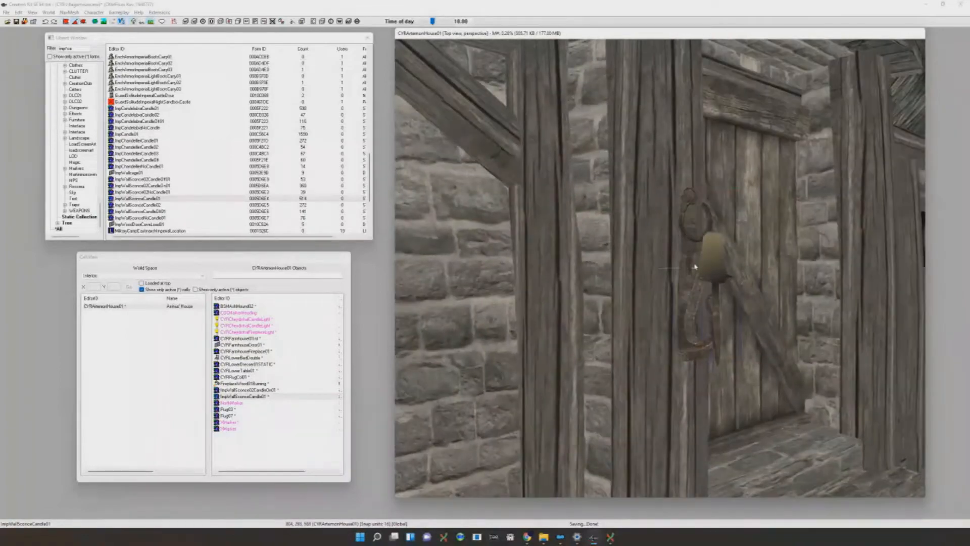
{"action": "left_click_drag", "start_coordinate": [695, 267], "coordinate": [694, 268]}
{"action": "middle_click_drag", "start_coordinate": [745, 247], "coordinate": [676, 296], "text": "shift"}
{"action": "scroll", "coordinate": [676, 296], "scroll_direction": "down", "scroll_amount": 10}
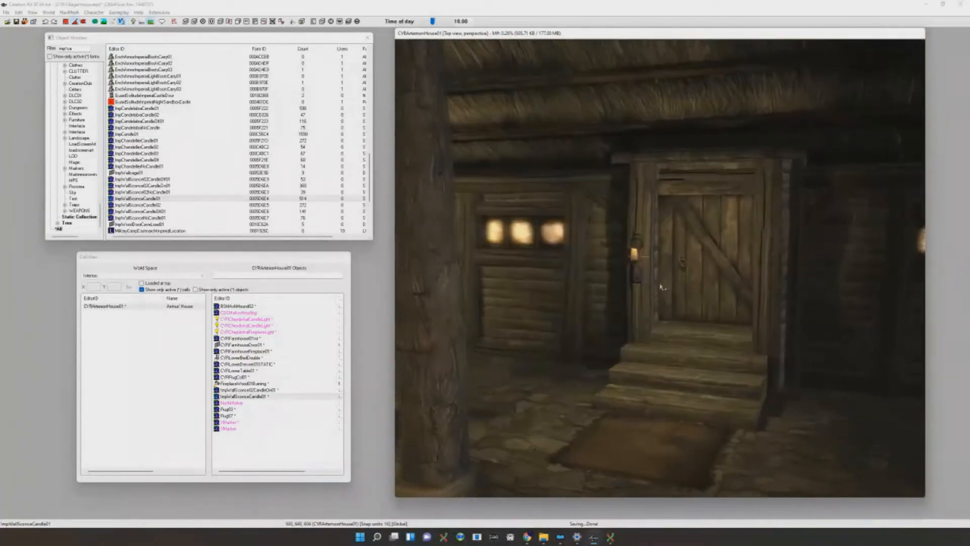
Duplicate the wall sconce, move the copy across the doorway toward the right door post and turn the lighting off
{"action": "middle_click_drag", "start_coordinate": [661, 287], "coordinate": [533, 255], "text": "shift"}
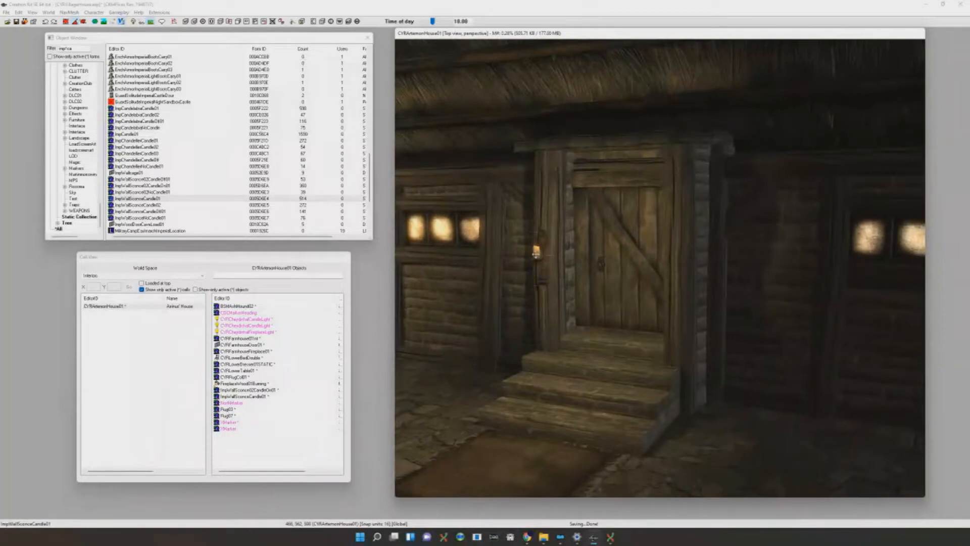
{"action": "left_click_drag", "start_coordinate": [537, 259], "coordinate": [552, 270]}
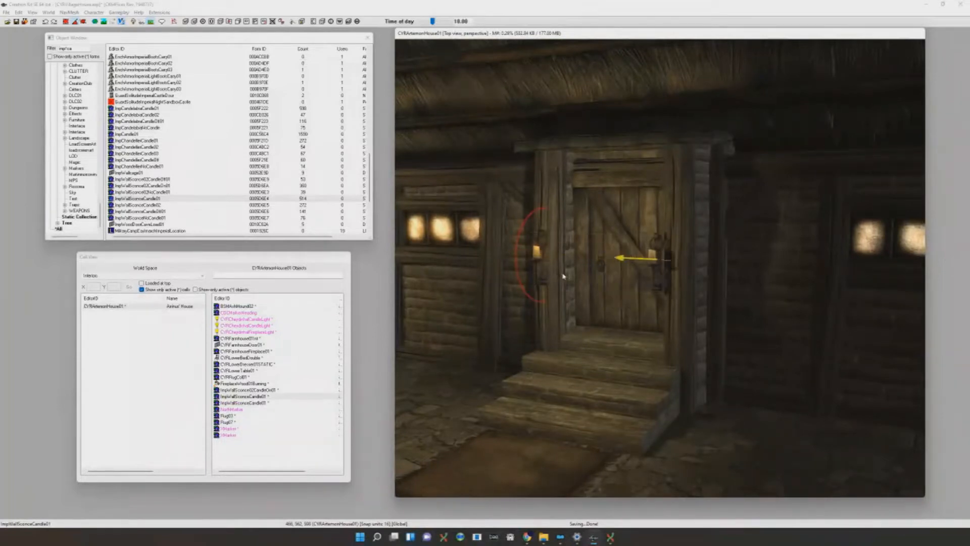
{"action": "scroll", "coordinate": [682, 259], "scroll_direction": "up", "scroll_amount": 5}
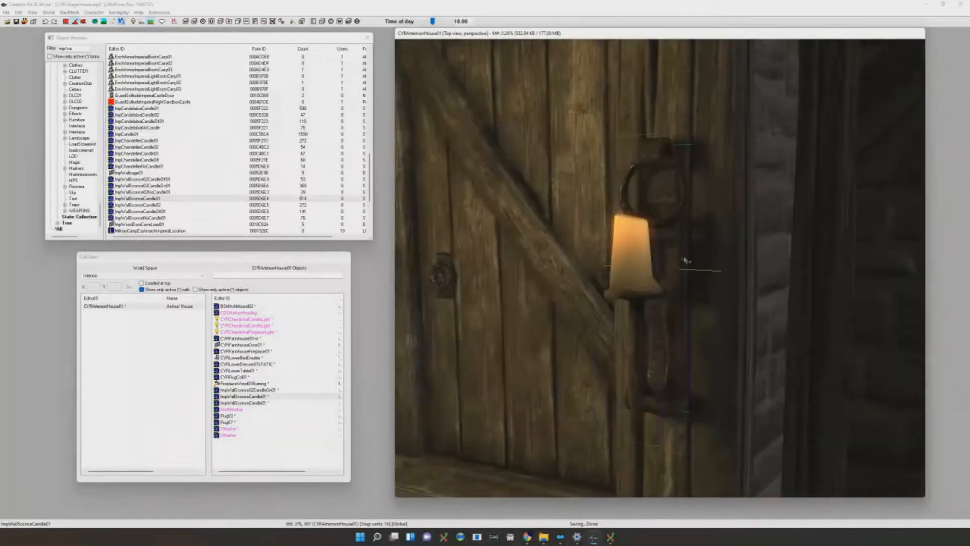
{"action": "middle_click_drag", "start_coordinate": [682, 259], "coordinate": [696, 262], "text": "shift"}
{"action": "scroll", "coordinate": [687, 263], "scroll_direction": "down", "scroll_amount": 5}
{"action": "key", "text": "a"}
{"action": "mouse_move", "coordinate": [661, 270]}
{"action": "left_mouse_down"}
{"action": "mouse_move", "coordinate": [523, 272]}
{"action": "mouse_move", "coordinate": [666, 273]}
{"action": "left_mouse_up"}
{"action": "middle_click_drag", "start_coordinate": [666, 273], "coordinate": [625, 272], "text": "shift"}
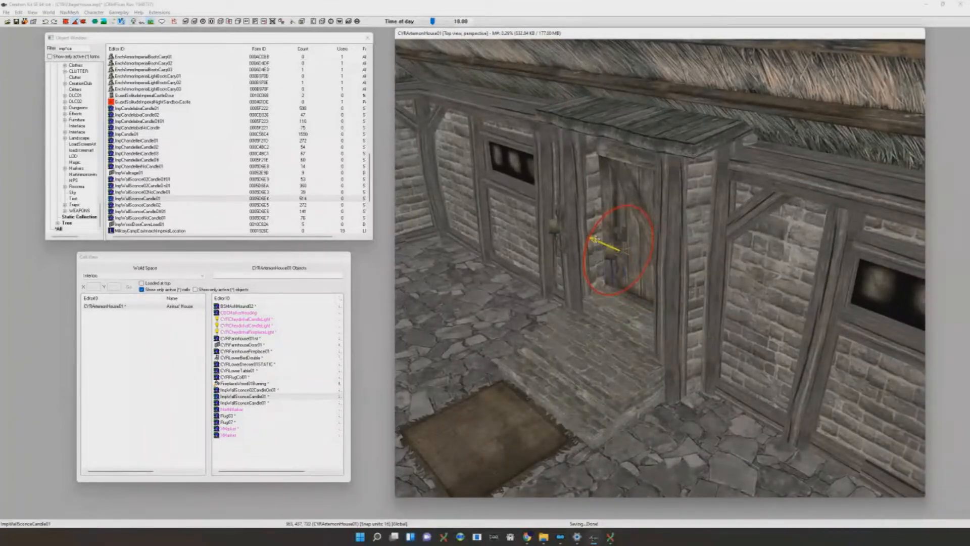
Seat the copied wall sconce against the front face of the right door post and check its fit
{"action": "scroll", "coordinate": [617, 249], "scroll_direction": "up", "scroll_amount": 3}
{"action": "middle_click_drag", "start_coordinate": [616, 249], "coordinate": [639, 271], "text": "shift"}
{"action": "left_click_drag", "start_coordinate": [628, 270], "coordinate": [767, 275]}
{"action": "scroll", "coordinate": [767, 275], "scroll_direction": "up", "scroll_amount": 4}
{"action": "mouse_move", "coordinate": [767, 274]}
{"action": "middle_mouse_down", "text": "shift"}
{"action": "mouse_move", "coordinate": [718, 278]}
{"action": "mouse_move", "coordinate": [749, 279]}
{"action": "middle_mouse_up", "text": "shift"}
{"action": "left_click_drag", "start_coordinate": [748, 279], "coordinate": [752, 278]}
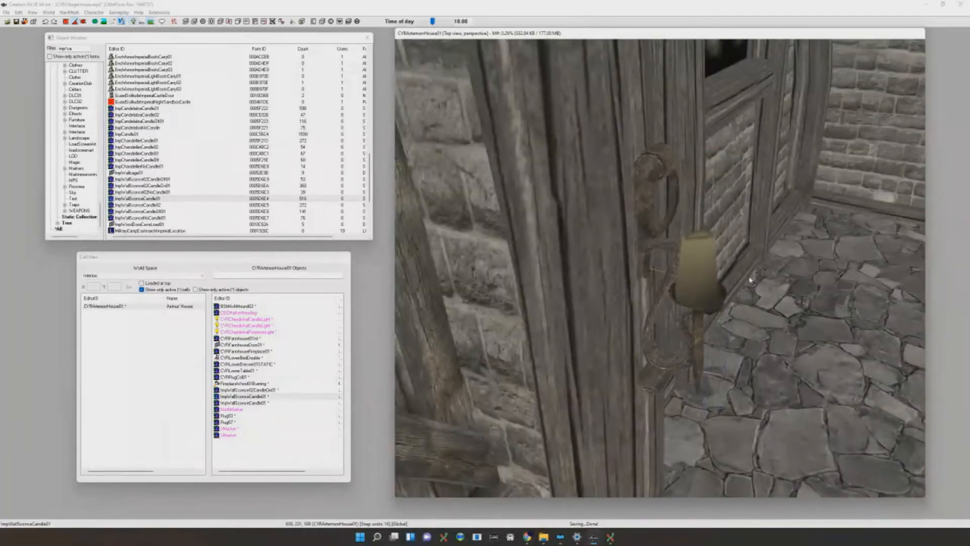
{"action": "middle_click_drag", "start_coordinate": [647, 234], "coordinate": [626, 230], "text": "shift"}
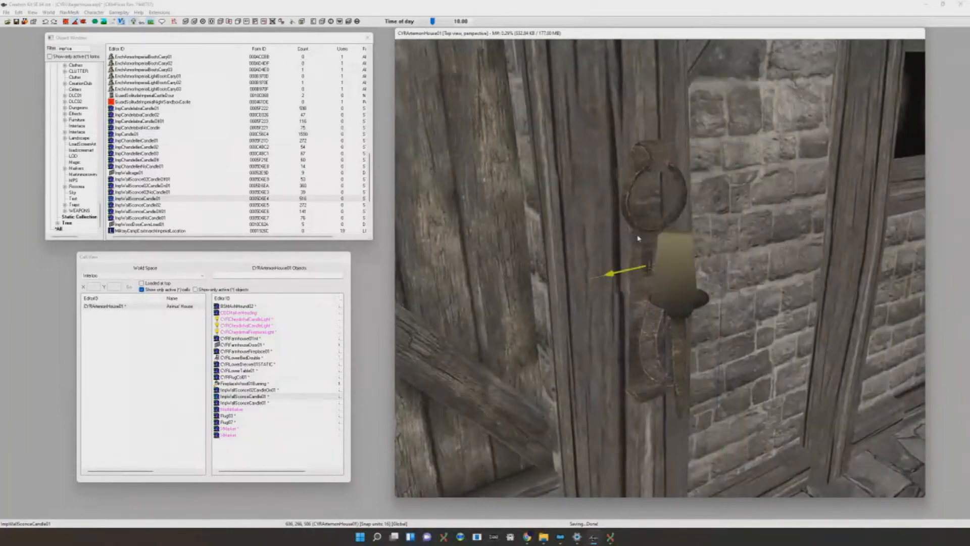
{"action": "scroll", "coordinate": [637, 227], "scroll_direction": "down", "scroll_amount": 4}
{"action": "middle_click_drag", "start_coordinate": [636, 226], "coordinate": [655, 236], "text": "shift"}
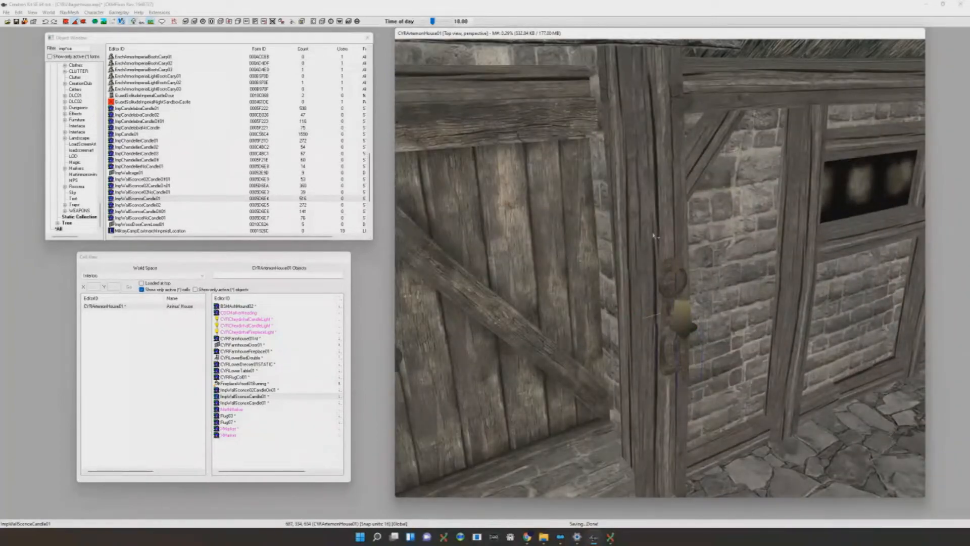
{"action": "middle_click_drag", "start_coordinate": [653, 231], "coordinate": [665, 235], "text": "shift"}
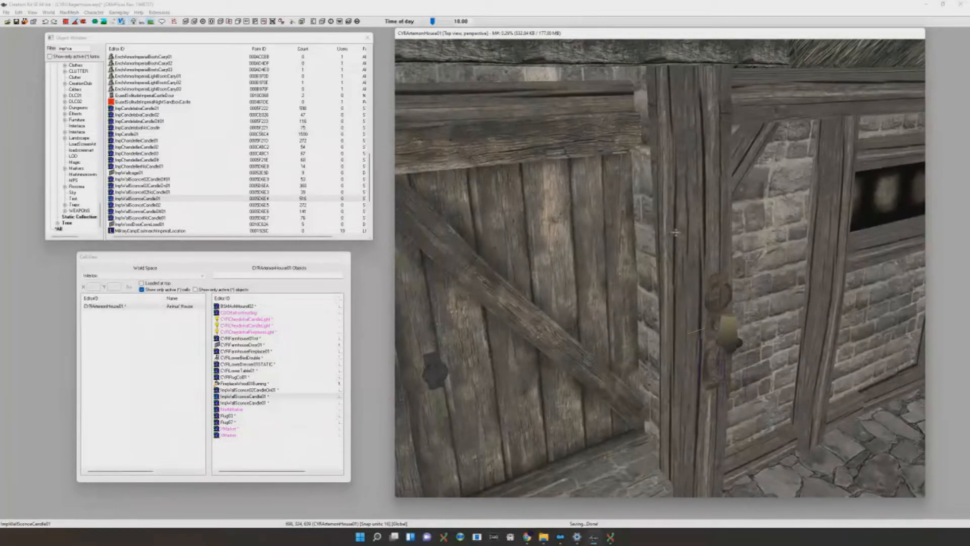
Swap the wall sconce on the right door post for the ImpWallSconceCandle02 variant and inspect how it sits
{"action": "scroll", "coordinate": [675, 233], "scroll_direction": "up", "scroll_amount": 1}
{"action": "scroll", "coordinate": [676, 231], "scroll_direction": "up", "scroll_amount": 3}
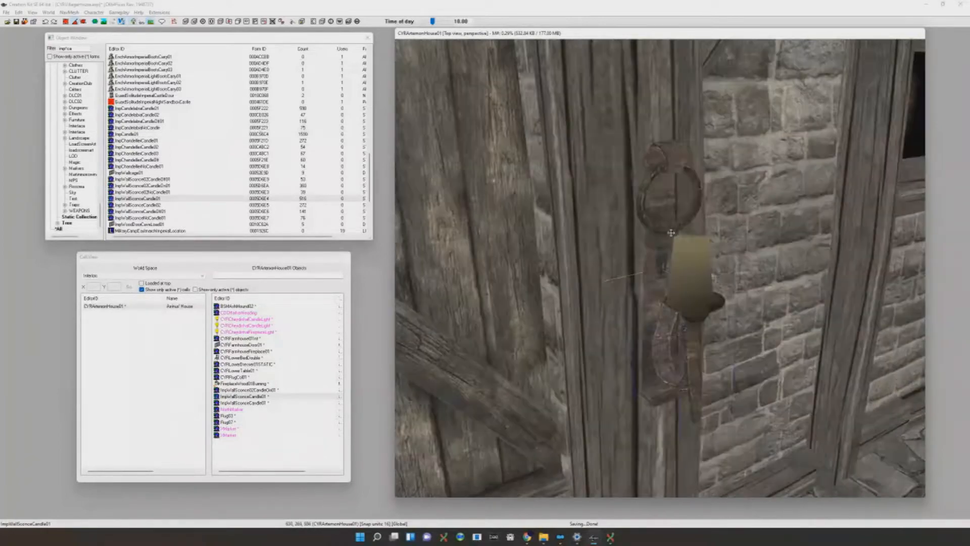
{"action": "scroll", "coordinate": [676, 232], "scroll_direction": "down", "scroll_amount": 4}
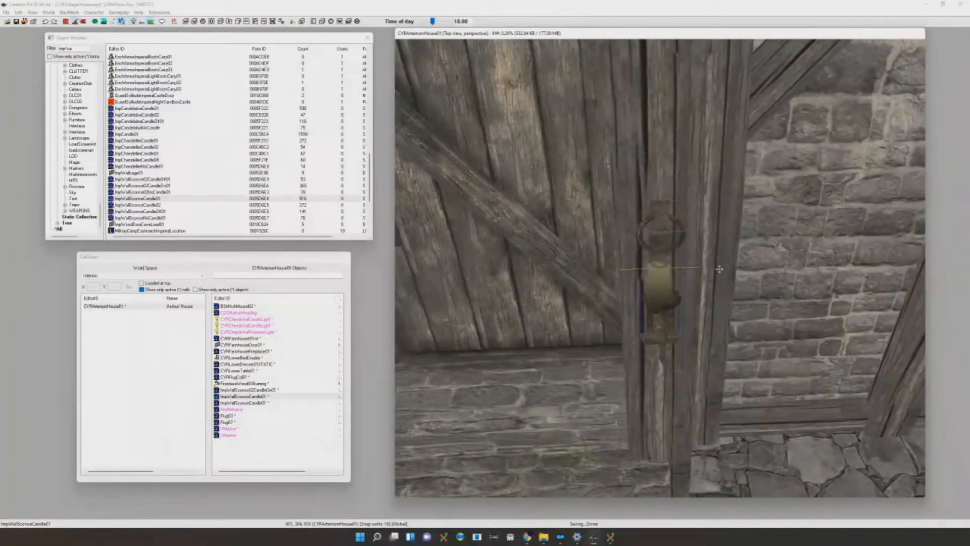
{"action": "mouse_move", "coordinate": [676, 270]}
{"action": "middle_mouse_down", "text": "shift"}
{"action": "mouse_move", "coordinate": [711, 261]}
{"action": "mouse_move", "coordinate": [684, 255]}
{"action": "middle_mouse_up", "text": "shift"}
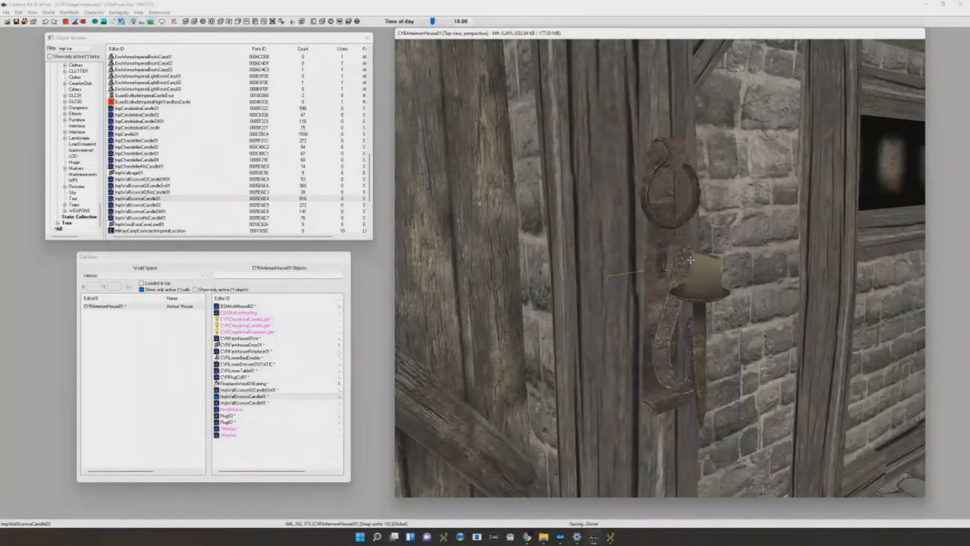
{"action": "scroll", "coordinate": [690, 260], "scroll_direction": "down", "scroll_amount": 6}
{"action": "middle_click_drag", "start_coordinate": [690, 260], "coordinate": [772, 313], "text": "shift"}
{"action": "scroll", "coordinate": [682, 268], "scroll_direction": "up", "scroll_amount": 6}
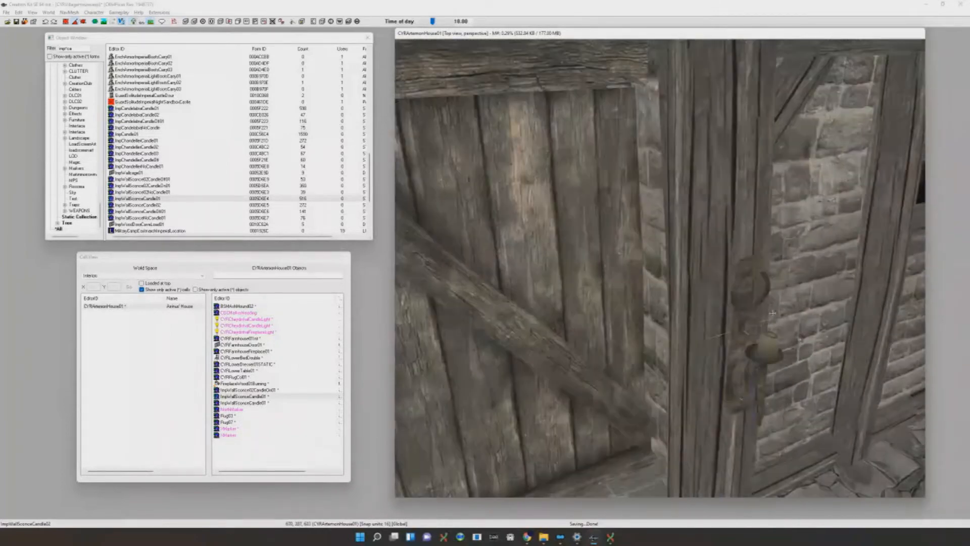
Adjust the ImpWallSconceCandle02 sconce against the front face of the right door post, undoing one misplaced move
{"action": "left_click", "coordinate": [765, 345]}
{"action": "mouse_move", "coordinate": [763, 339]}
{"action": "left_mouse_down"}
{"action": "mouse_move", "coordinate": [834, 348]}
{"action": "mouse_move", "coordinate": [700, 291]}
{"action": "mouse_move", "coordinate": [629, 273]}
{"action": "mouse_move", "coordinate": [764, 350]}
{"action": "left_mouse_up"}
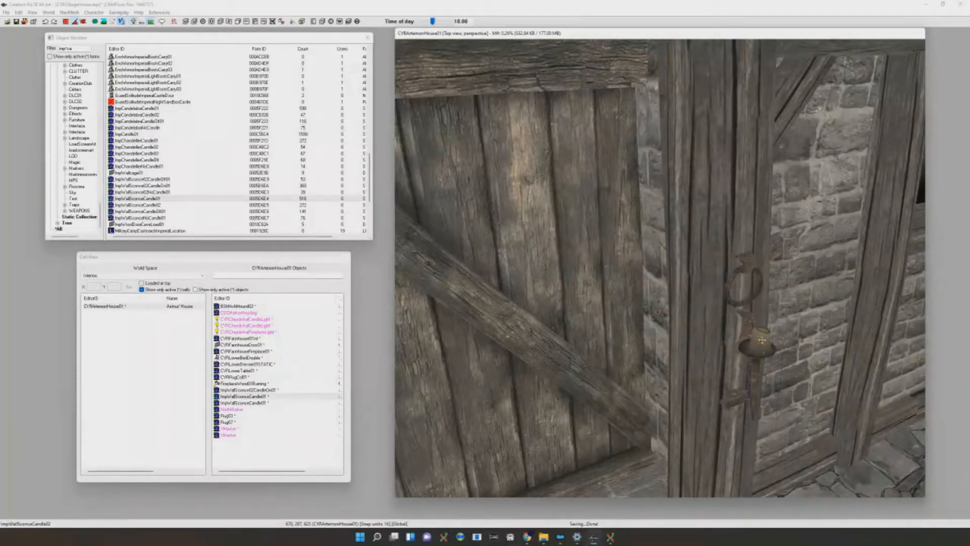
{"action": "left_click_drag", "start_coordinate": [763, 353], "coordinate": [716, 369]}
{"action": "key", "text": "ctrl+z"}
{"action": "middle_click_drag", "start_coordinate": [716, 369], "coordinate": [701, 291], "text": "shift"}
{"action": "left_click_drag", "start_coordinate": [701, 291], "coordinate": [702, 294]}
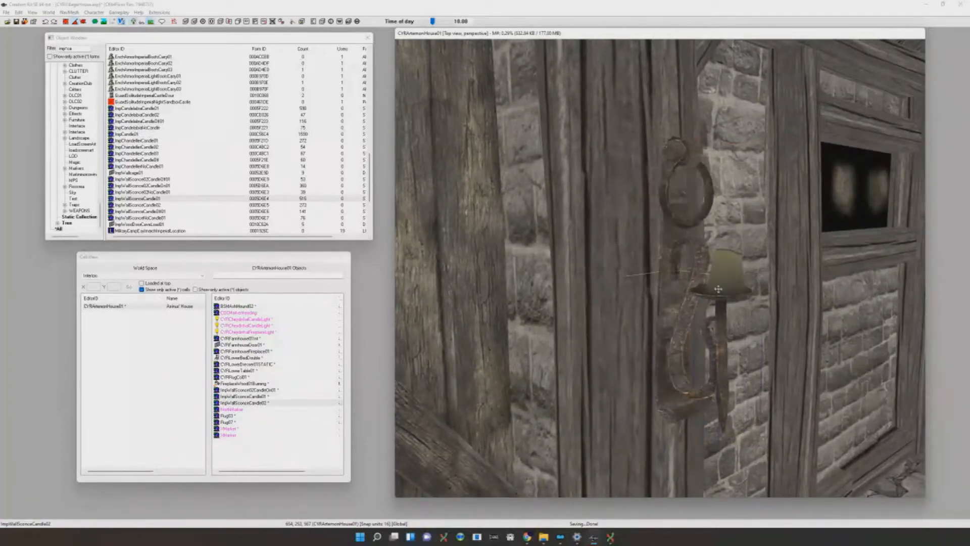
{"action": "middle_click_drag", "start_coordinate": [718, 289], "coordinate": [733, 295], "text": "shift"}
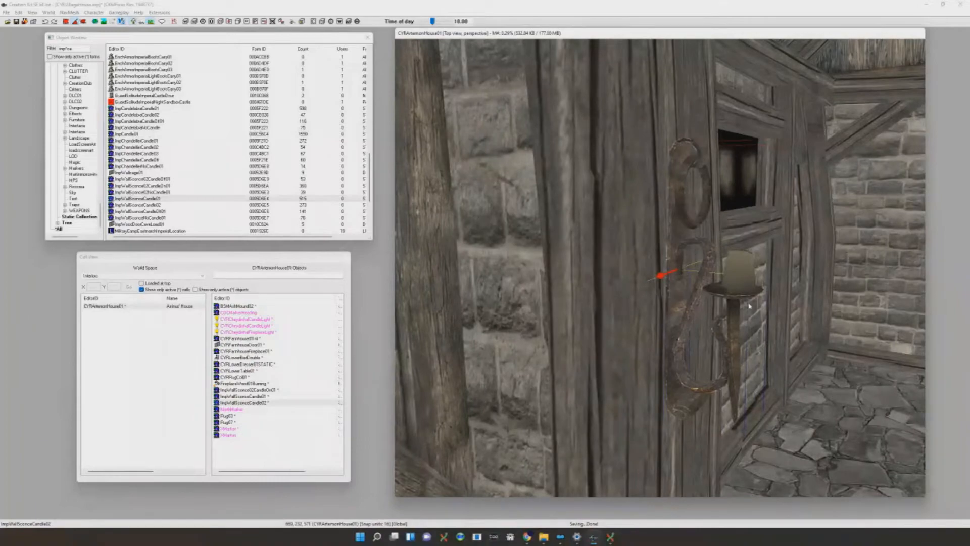
Turn the lighting on and compare the two door sconces from across the room
{"action": "scroll", "coordinate": [733, 289], "scroll_direction": "down", "scroll_amount": 6}
{"action": "middle_click_drag", "start_coordinate": [733, 289], "coordinate": [663, 275], "text": "shift"}
{"action": "key", "text": "a"}
{"action": "scroll", "coordinate": [660, 271], "scroll_direction": "down", "scroll_amount": 1}
{"action": "scroll", "coordinate": [659, 271], "scroll_direction": "down", "scroll_amount": 4}
{"action": "key", "text": "d"}
{"action": "scroll", "coordinate": [663, 275], "scroll_direction": "up", "scroll_amount": 4}
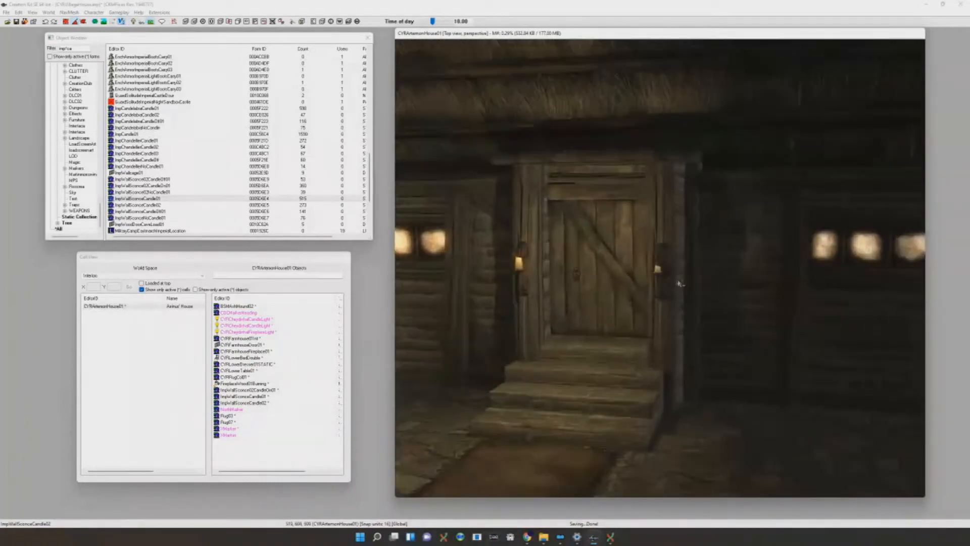
{"action": "scroll", "coordinate": [665, 281], "scroll_direction": "down", "scroll_amount": 4}
{"action": "scroll", "coordinate": [664, 281], "scroll_direction": "up", "scroll_amount": 4}
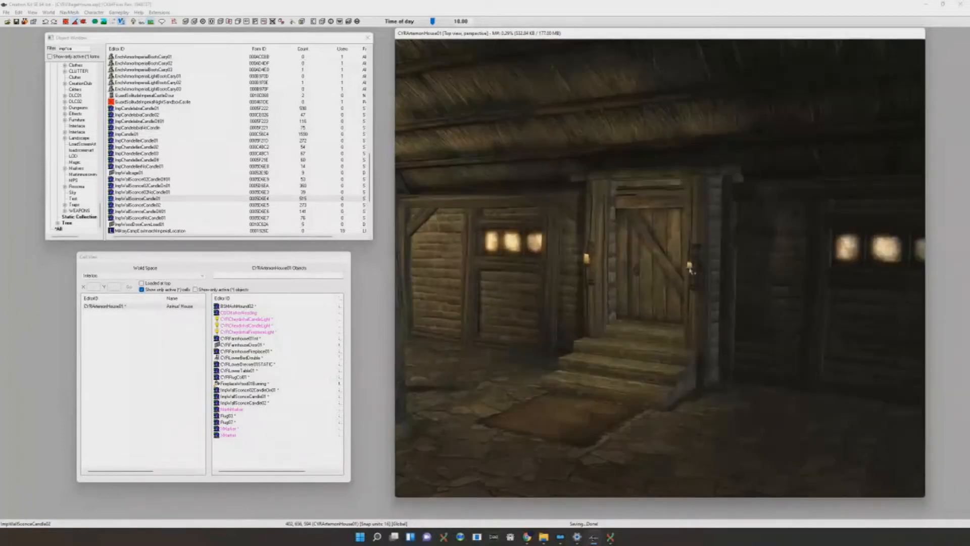
{"action": "scroll", "coordinate": [560, 267], "scroll_direction": "up", "scroll_amount": 4}
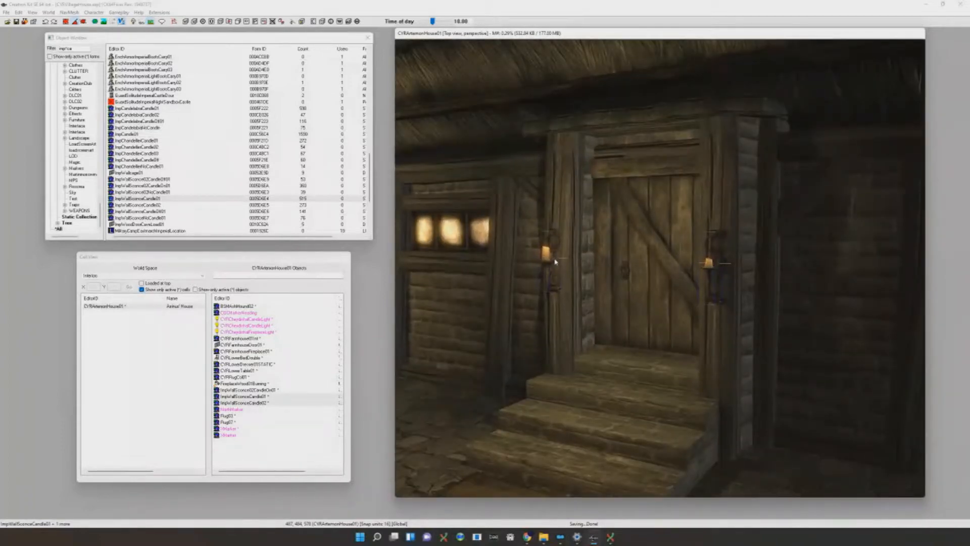
{"action": "scroll", "coordinate": [724, 257], "scroll_direction": "down", "scroll_amount": 2}
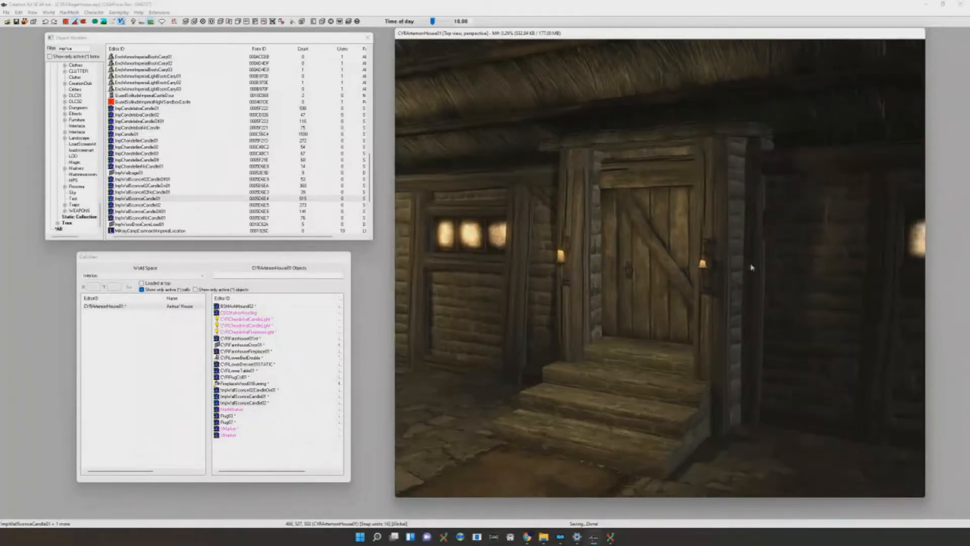
Examine the right door sconce up close and from a distance with the lighting toggled on and off
{"action": "left_click", "coordinate": [705, 267]}
{"action": "scroll", "coordinate": [706, 267], "scroll_direction": "up", "scroll_amount": 5}
{"action": "key", "text": "a"}
{"action": "middle_click_drag", "start_coordinate": [773, 290], "coordinate": [739, 292], "text": "shift"}
{"action": "key", "text": "a"}
{"action": "scroll", "coordinate": [774, 279], "scroll_direction": "down", "scroll_amount": 5}
{"action": "key", "text": "d"}
{"action": "scroll", "coordinate": [732, 285], "scroll_direction": "up", "scroll_amount": 2}
{"action": "key", "text": "a"}
{"action": "scroll", "coordinate": [719, 286], "scroll_direction": "up", "scroll_amount": 5}
{"action": "scroll", "coordinate": [819, 307], "scroll_direction": "down", "scroll_amount": 5}
Try the thin lower-table variant on a duplicate of the table, and delete the duplicate
{"action": "left_click", "coordinate": [899, 418]}
{"action": "key", "text": "ctrl+d"}
{"action": "left_click_drag", "start_coordinate": [899, 418], "coordinate": [833, 373]}
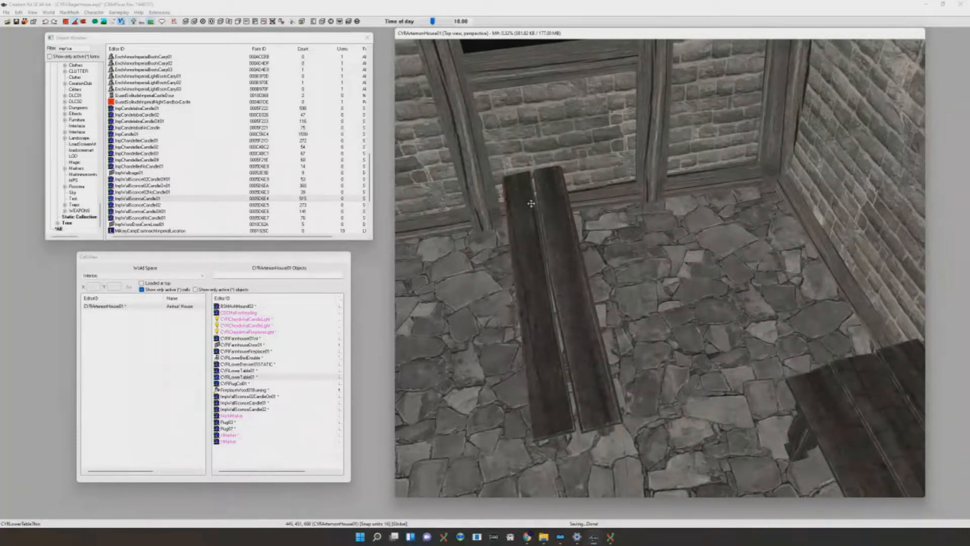
{"action": "middle_click_drag", "start_coordinate": [550, 202], "coordinate": [570, 194]}
{"action": "key", "text": "Delete"}
Turn on the lighting and marker display, and move the door marker and the blue marker clear of the entrance
{"action": "key", "text": "a"}
{"action": "key", "text": "m"}
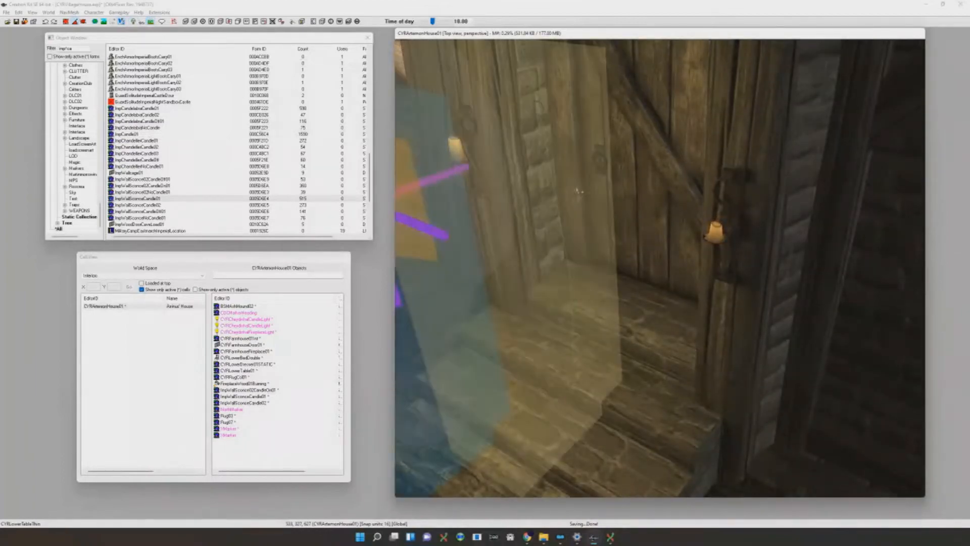
{"action": "scroll", "coordinate": [577, 194], "scroll_direction": "down", "scroll_amount": 4}
{"action": "scroll", "coordinate": [713, 246], "scroll_direction": "up", "scroll_amount": 5}
{"action": "left_click", "coordinate": [741, 215]}
{"action": "scroll", "coordinate": [740, 214], "scroll_direction": "down", "scroll_amount": 5}
{"action": "middle_click_drag", "start_coordinate": [741, 215], "coordinate": [709, 261], "text": "shift"}
{"action": "key", "text": "d"}
{"action": "scroll", "coordinate": [692, 226], "scroll_direction": "up", "scroll_amount": 2}
{"action": "left_click_drag", "start_coordinate": [635, 149], "coordinate": [909, 227]}
{"action": "left_click_drag", "start_coordinate": [480, 251], "coordinate": [303, 268]}
Select the CYRCheydinhalCandleLight in front of the entrance steps and examine its position relative to both sconces
{"action": "middle_click_drag", "start_coordinate": [744, 255], "coordinate": [742, 264], "text": "shift"}
{"action": "left_click", "coordinate": [589, 260]}
{"action": "middle_click_drag", "start_coordinate": [589, 260], "coordinate": [591, 274], "text": "shift"}
{"action": "scroll", "coordinate": [591, 274], "scroll_direction": "up", "scroll_amount": 1}
{"action": "left_click", "coordinate": [787, 142]}
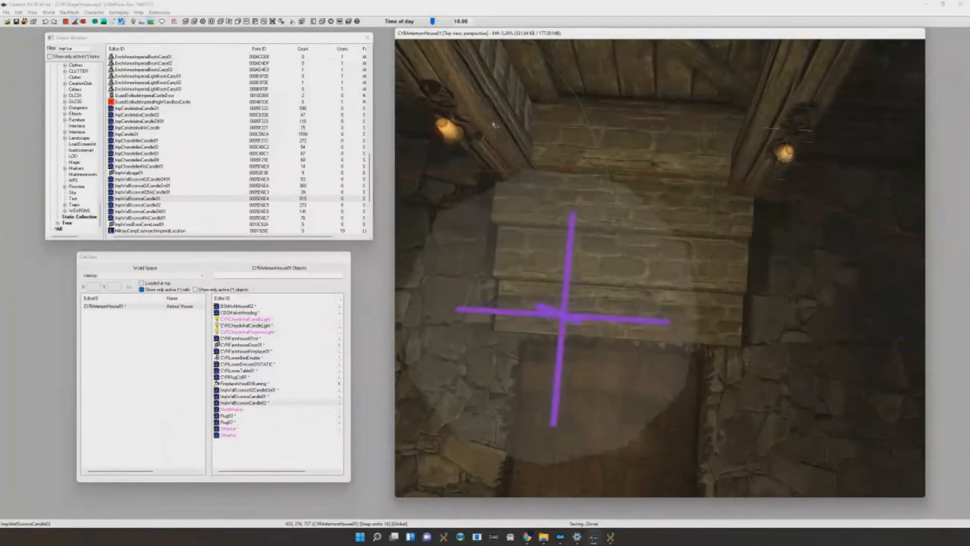
{"action": "left_click", "coordinate": [597, 297]}
{"action": "middle_click_drag", "start_coordinate": [598, 299], "coordinate": [589, 246], "text": "shift"}
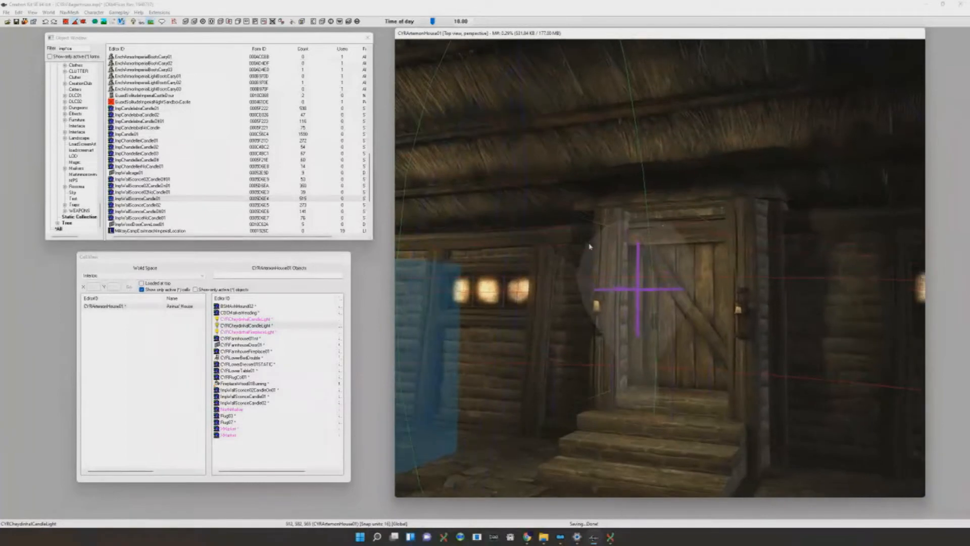
{"action": "scroll", "coordinate": [660, 248], "scroll_direction": "down", "scroll_amount": 3}
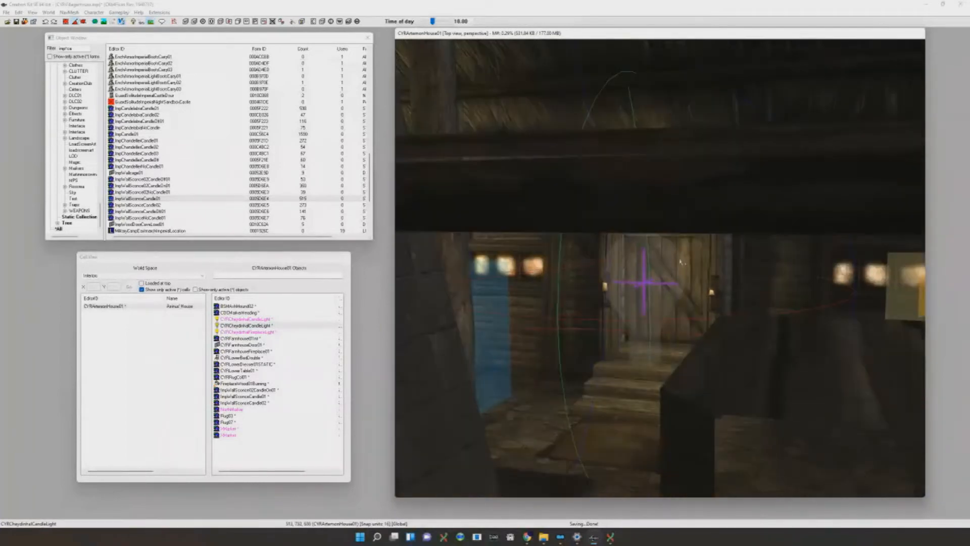
{"action": "scroll", "coordinate": [660, 247], "scroll_direction": "up", "scroll_amount": 3}
{"action": "middle_click_drag", "start_coordinate": [661, 247], "coordinate": [697, 278], "text": "shift"}
{"action": "key", "text": "1"}
{"action": "key", "text": "1"}
{"action": "key", "text": "1"}
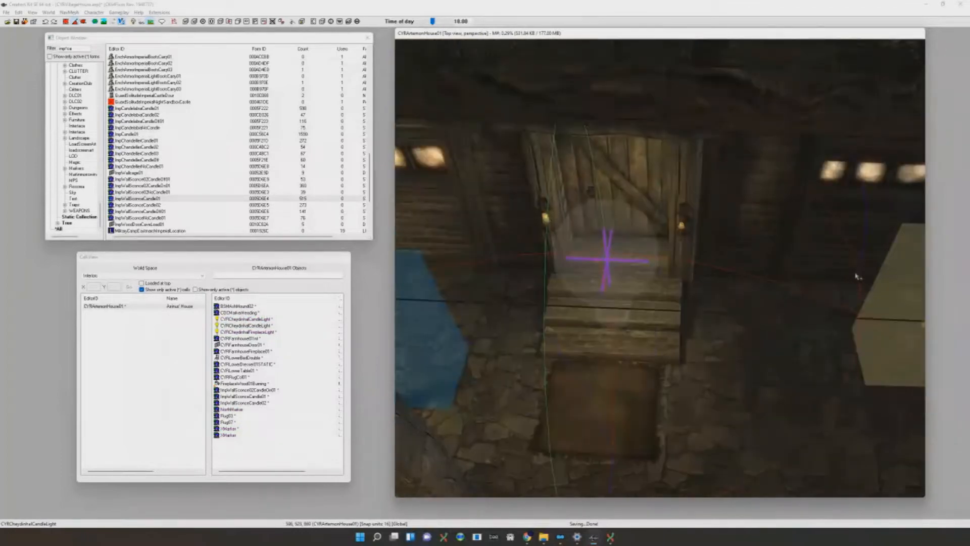
Return the door marker to the front of the entrance door and hide the markers
{"action": "left_click_drag", "start_coordinate": [898, 277], "coordinate": [831, 260]}
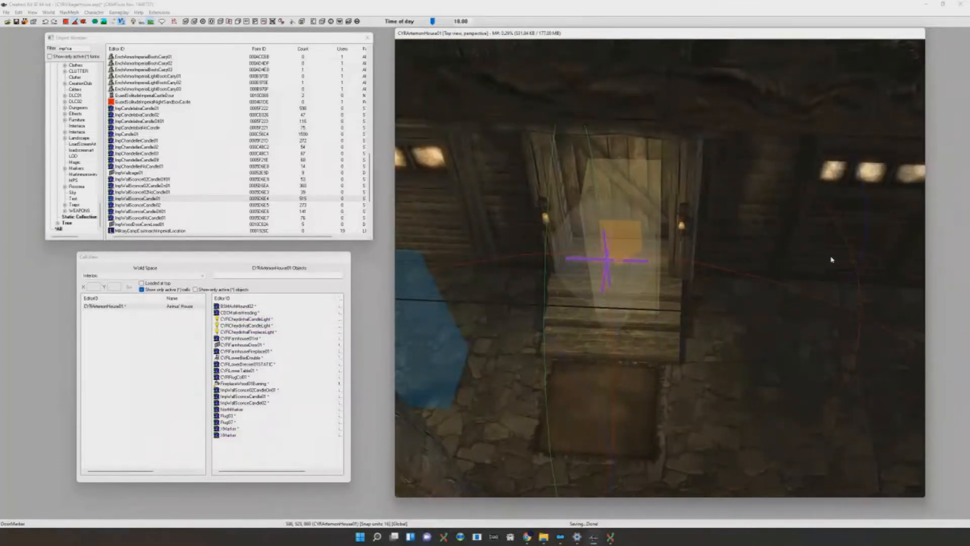
{"action": "key", "text": "shift+f"}
{"action": "middle_click_drag", "start_coordinate": [751, 133], "coordinate": [681, 200], "text": "shift"}
{"action": "left_click_drag", "start_coordinate": [434, 216], "coordinate": [488, 240]}
{"action": "left_click", "coordinate": [670, 279]}
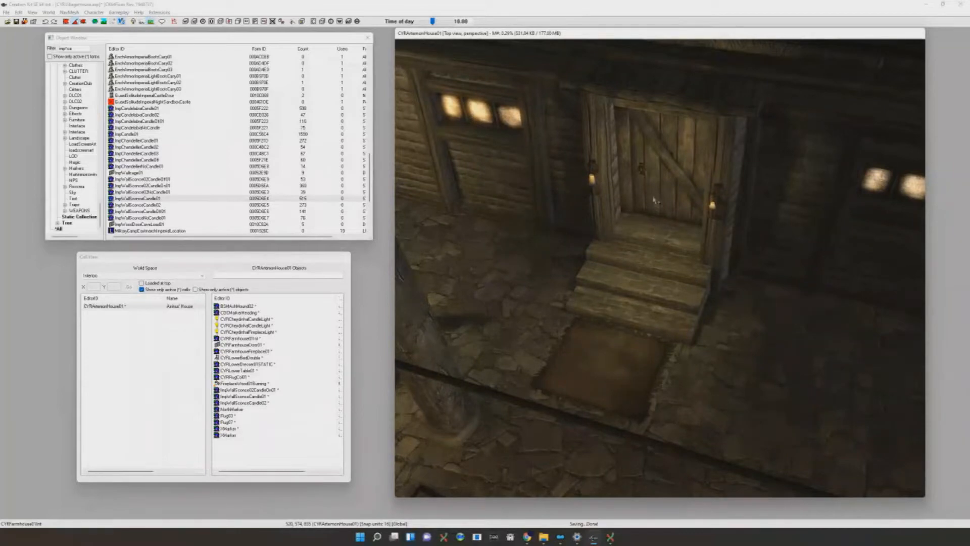
Turn the lighting off, add an ImpCandle01 on the floor left of the entrance and swap it for ImpCandelabraCandle02
{"action": "scroll", "coordinate": [655, 204], "scroll_direction": "up", "scroll_amount": 2}
{"action": "scroll", "coordinate": [730, 178], "scroll_direction": "down", "scroll_amount": 2}
{"action": "middle_click_drag", "start_coordinate": [730, 177], "coordinate": [732, 277], "text": "shift"}
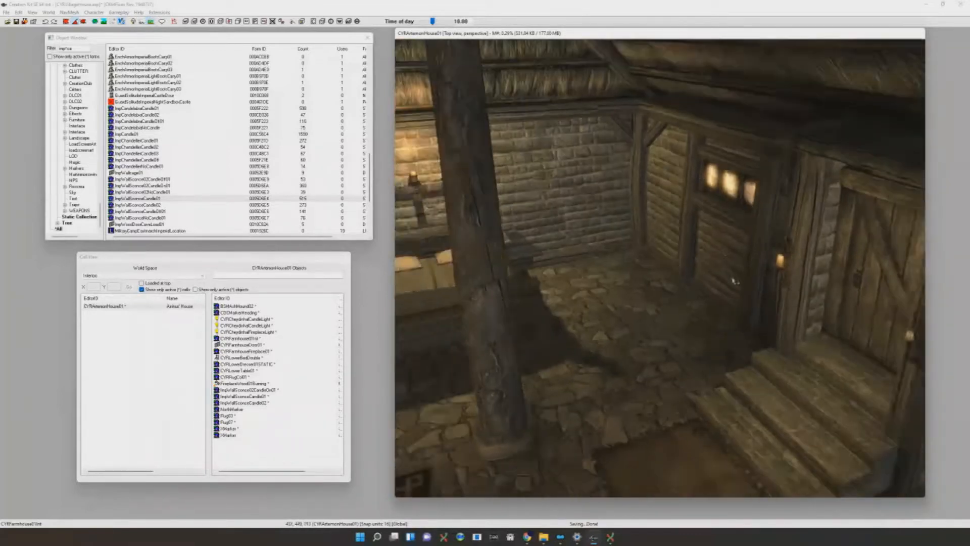
{"action": "scroll", "coordinate": [732, 278], "scroll_direction": "down", "scroll_amount": 3}
{"action": "scroll", "coordinate": [728, 281], "scroll_direction": "up", "scroll_amount": 3}
{"action": "key", "text": "a"}
{"action": "left_click", "coordinate": [91, 49]}
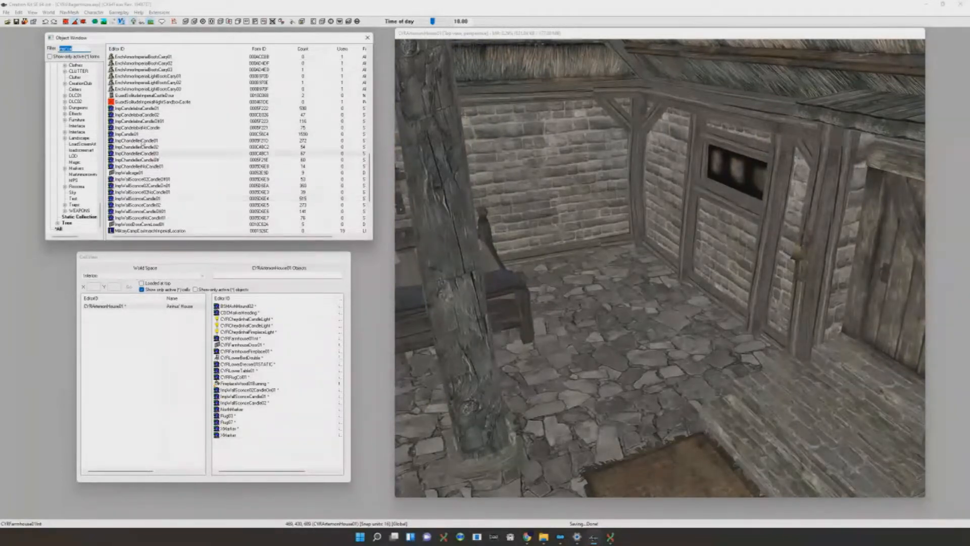
{"action": "left_click_drag", "start_coordinate": [435, 255], "coordinate": [663, 348]}
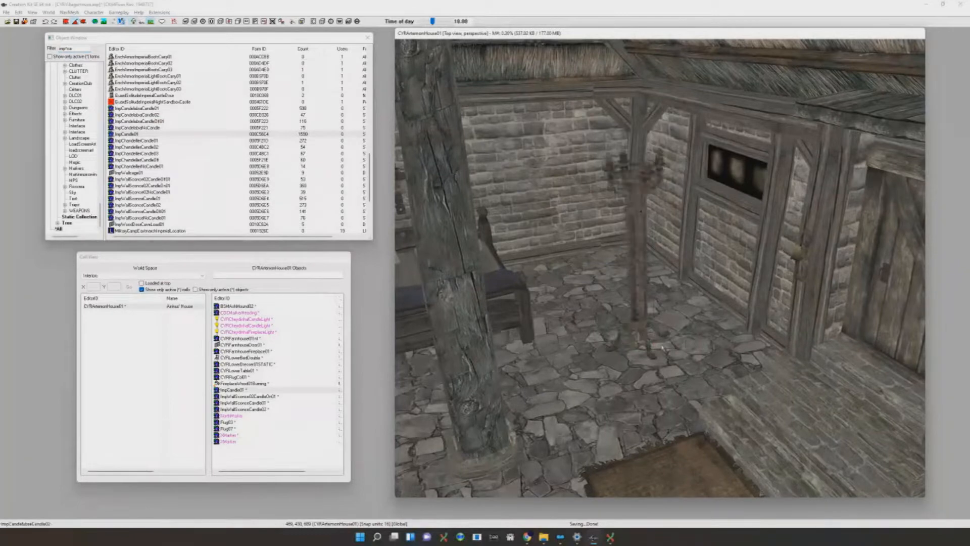
{"action": "key", "text": "a"}
Move the candelabra next to the left door post, rotate it and swap it for the ImpCandelabraCandle01 variant
{"action": "left_click_drag", "start_coordinate": [638, 321], "coordinate": [678, 329]}
{"action": "middle_click_drag", "start_coordinate": [678, 329], "coordinate": [734, 374], "text": "shift"}
{"action": "scroll", "coordinate": [680, 321], "scroll_direction": "up", "scroll_amount": 5}
{"action": "key", "text": "a"}
{"action": "left_click_drag", "start_coordinate": [734, 374], "coordinate": [746, 363]}
{"action": "scroll", "coordinate": [704, 212], "scroll_direction": "up", "scroll_amount": 4}
{"action": "mouse_move", "coordinate": [706, 212]}
{"action": "right_mouse_down"}
{"action": "mouse_move", "coordinate": [719, 221]}
{"action": "mouse_move", "coordinate": [720, 208]}
{"action": "right_mouse_up"}
{"action": "middle_click_drag", "start_coordinate": [720, 207], "coordinate": [706, 209]}
{"action": "scroll", "coordinate": [705, 212], "scroll_direction": "up", "scroll_amount": 4}
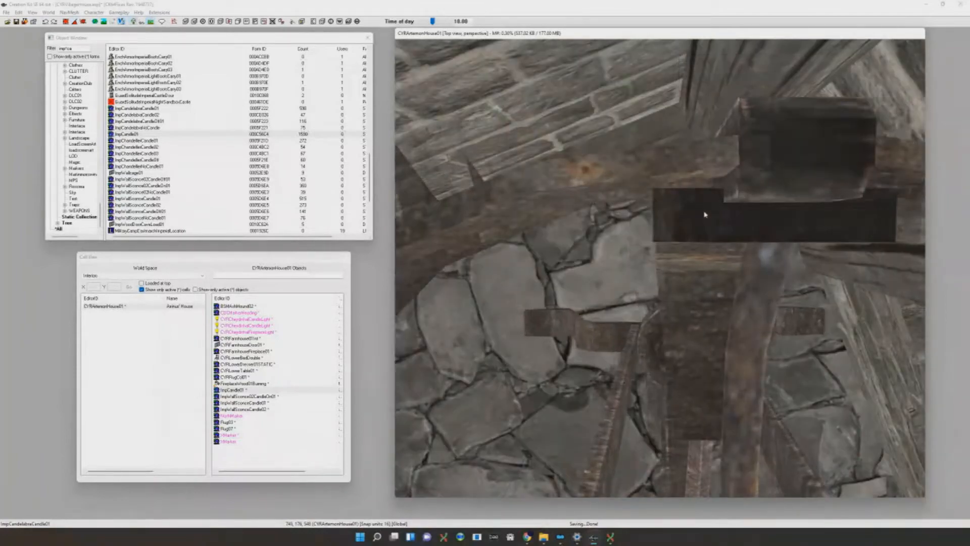
{"action": "scroll", "coordinate": [704, 211], "scroll_direction": "down", "scroll_amount": 4}
{"action": "right_click_drag", "start_coordinate": [705, 209], "coordinate": [710, 221]}
{"action": "scroll", "coordinate": [711, 221], "scroll_direction": "down", "scroll_amount": 4}
{"action": "middle_click_drag", "start_coordinate": [712, 221], "coordinate": [693, 191], "text": "shift"}
{"action": "scroll", "coordinate": [690, 187], "scroll_direction": "down", "scroll_amount": 10}
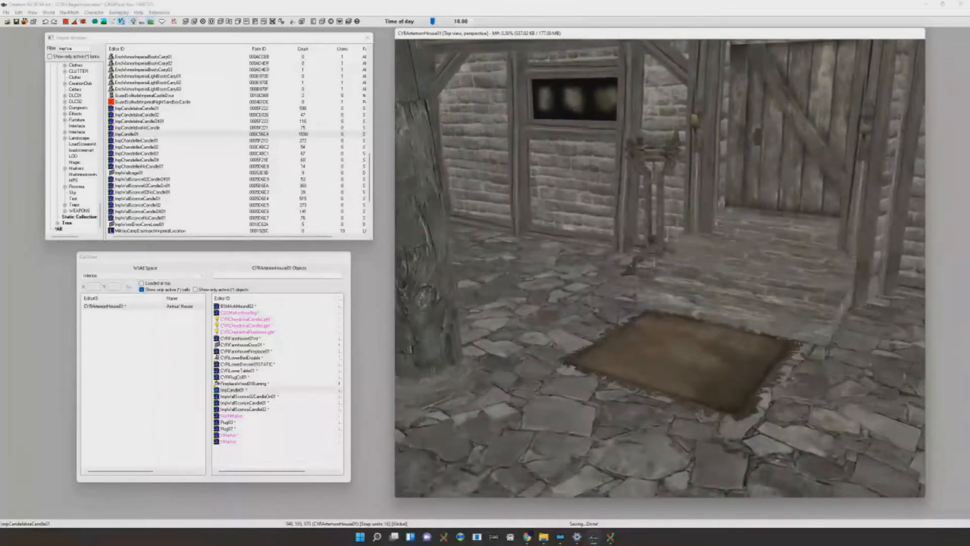
Turn the lighting on and check the candelabra beside the entrance steps from several distances
{"action": "key", "text": "a"}
{"action": "scroll", "coordinate": [706, 222], "scroll_direction": "up", "scroll_amount": 8}
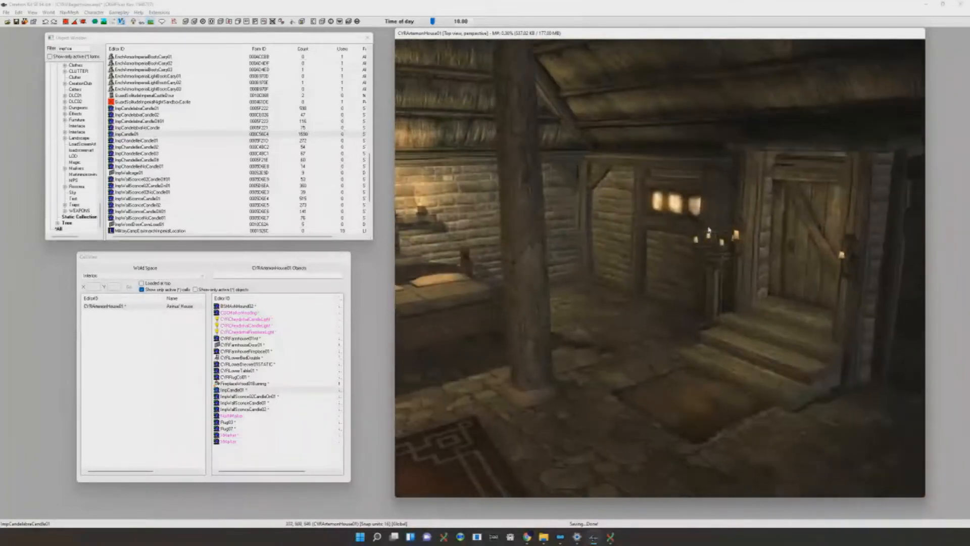
{"action": "scroll", "coordinate": [733, 231], "scroll_direction": "down", "scroll_amount": 5}
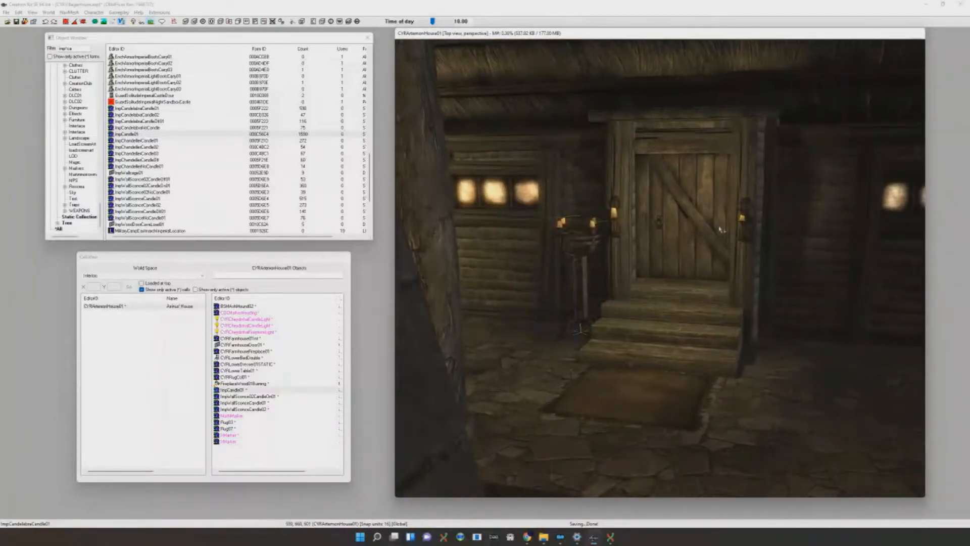
{"action": "scroll", "coordinate": [721, 230], "scroll_direction": "up", "scroll_amount": 8}
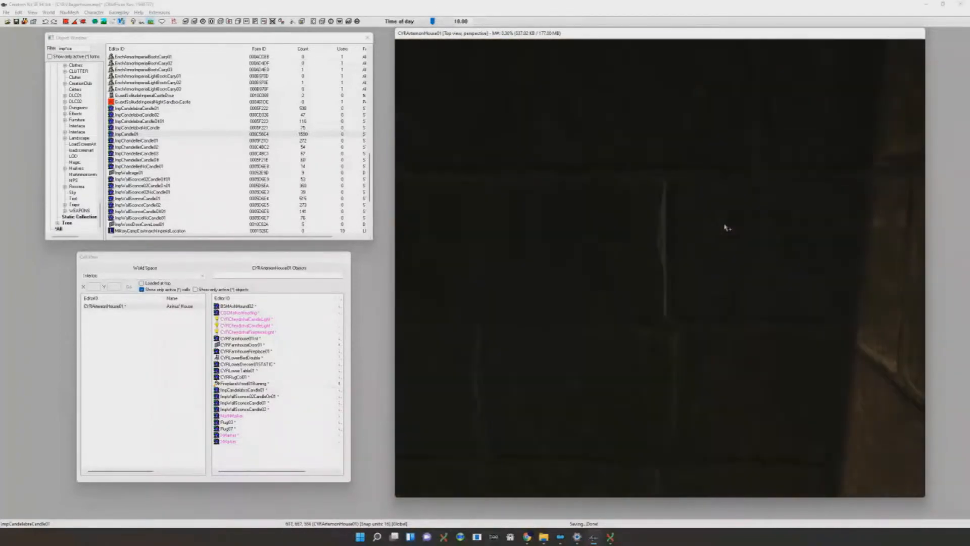
{"action": "scroll", "coordinate": [726, 228], "scroll_direction": "down", "scroll_amount": 5}
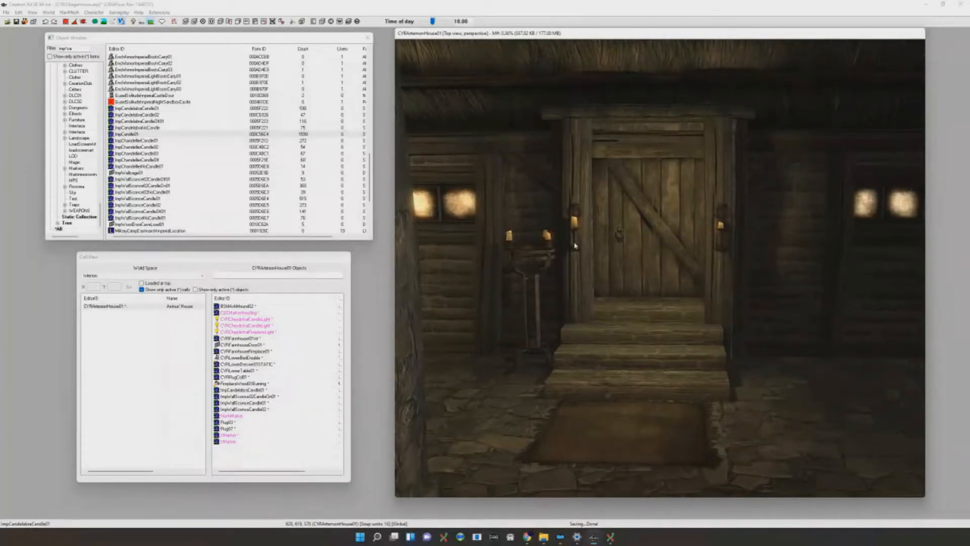
Select the candelabra left of the door and fine-tune its placement with the lighting on
{"action": "key", "text": "a"}
{"action": "key", "text": "a"}
{"action": "left_click", "coordinate": [537, 257]}
{"action": "mouse_move", "coordinate": [536, 258]}
{"action": "middle_mouse_down", "text": "shift"}
{"action": "mouse_move", "coordinate": [558, 260]}
{"action": "mouse_move", "coordinate": [547, 249]}
{"action": "middle_mouse_up", "text": "shift"}
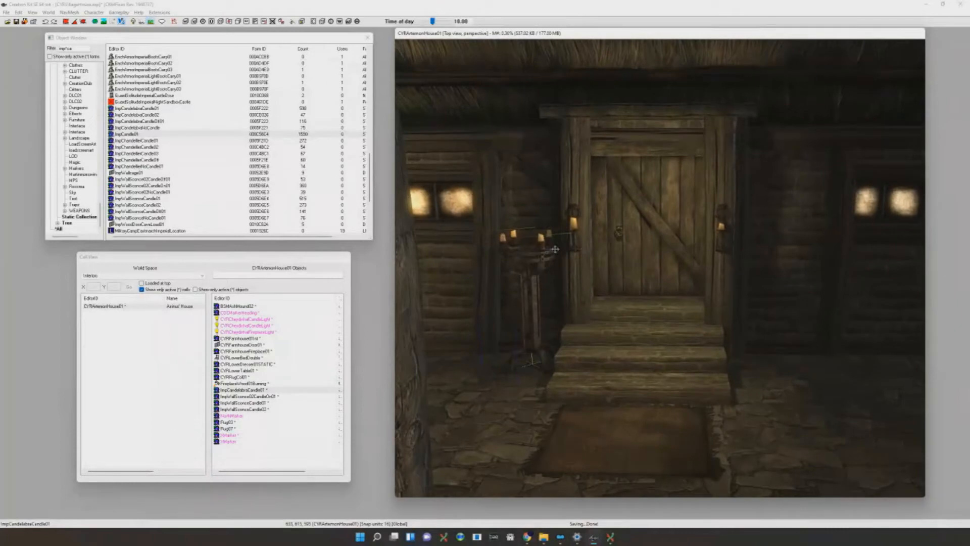
{"action": "middle_click_drag", "start_coordinate": [642, 256], "coordinate": [643, 260], "text": "shift"}
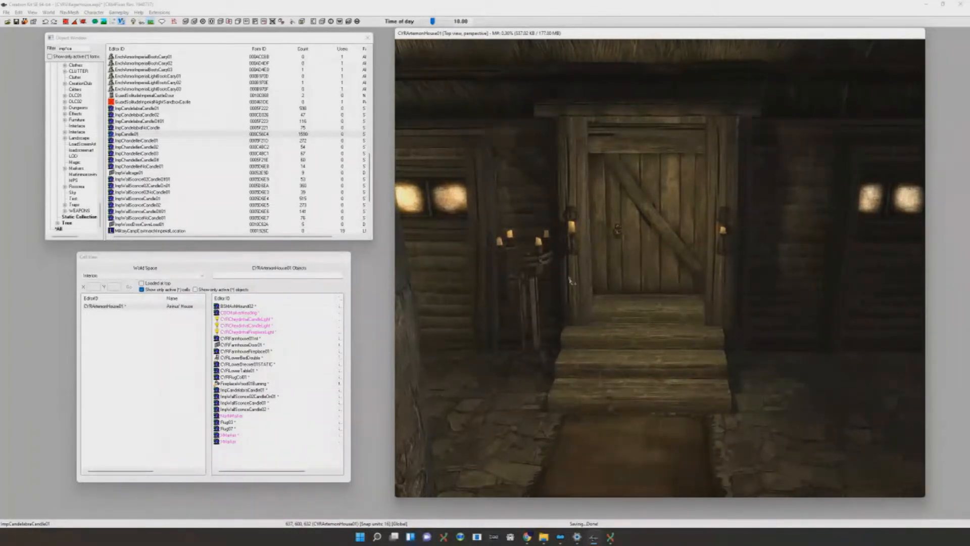
Try a duplicate of the candelabra on the right side of the entrance, and delete the copy
{"action": "left_click", "coordinate": [546, 256]}
{"action": "key", "text": "ctrl+d"}
{"action": "left_click_drag", "start_coordinate": [546, 256], "coordinate": [599, 265]}
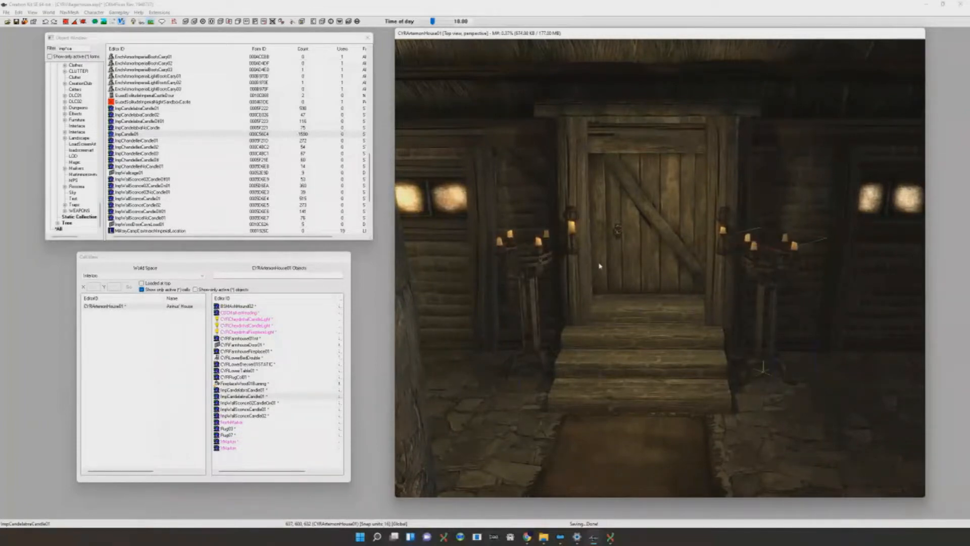
{"action": "key", "text": "Delete"}
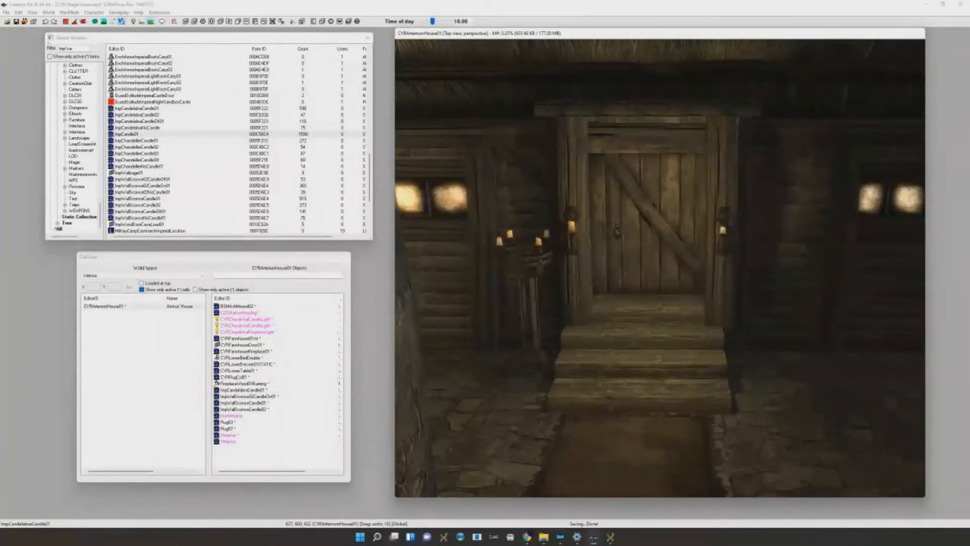
Duplicate the table, place the copy near the window right of the entrance and swap it for the round variant
{"action": "middle_click_drag", "start_coordinate": [632, 298], "coordinate": [383, 182]}
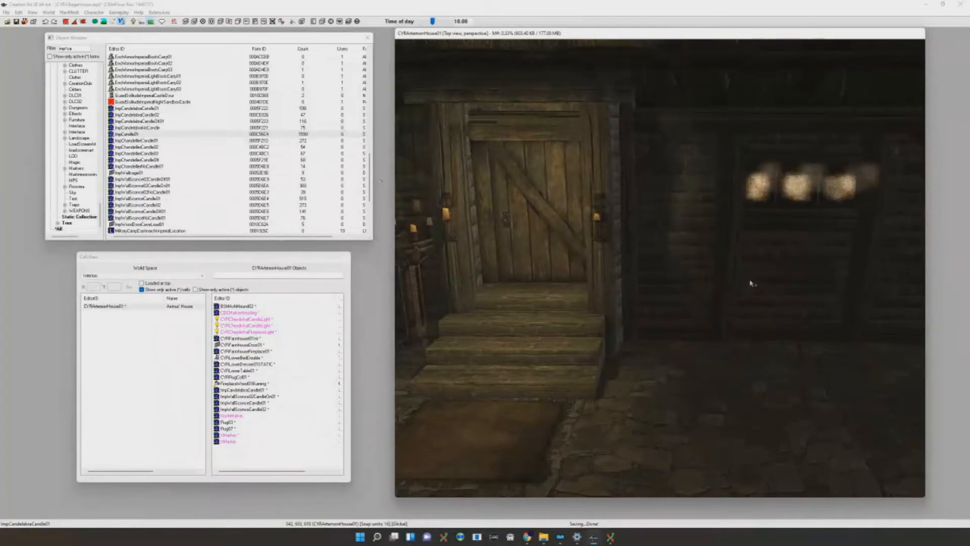
{"action": "key", "text": "a"}
{"action": "scroll", "coordinate": [774, 288], "scroll_direction": "up", "scroll_amount": 2}
{"action": "middle_click_drag", "start_coordinate": [775, 288], "coordinate": [738, 247]}
{"action": "left_click", "coordinate": [738, 248]}
{"action": "key", "text": "ctrl+d"}
{"action": "left_click_drag", "start_coordinate": [739, 252], "coordinate": [700, 262]}
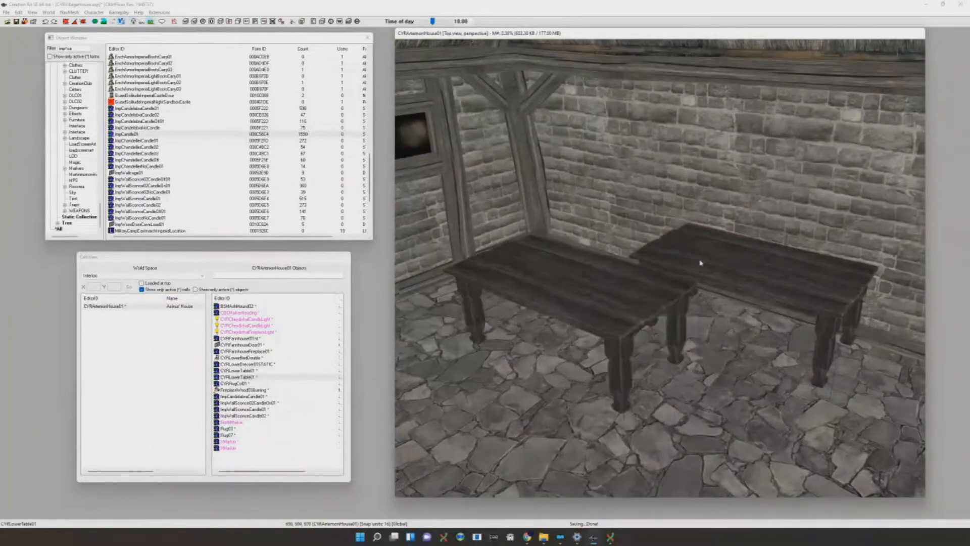
{"action": "middle_click_drag", "start_coordinate": [700, 262], "coordinate": [661, 267]}
{"action": "left_click_drag", "start_coordinate": [661, 266], "coordinate": [535, 342]}
{"action": "key", "text": "ctrl+Right"}
{"action": "key", "text": "ctrl+Right"}
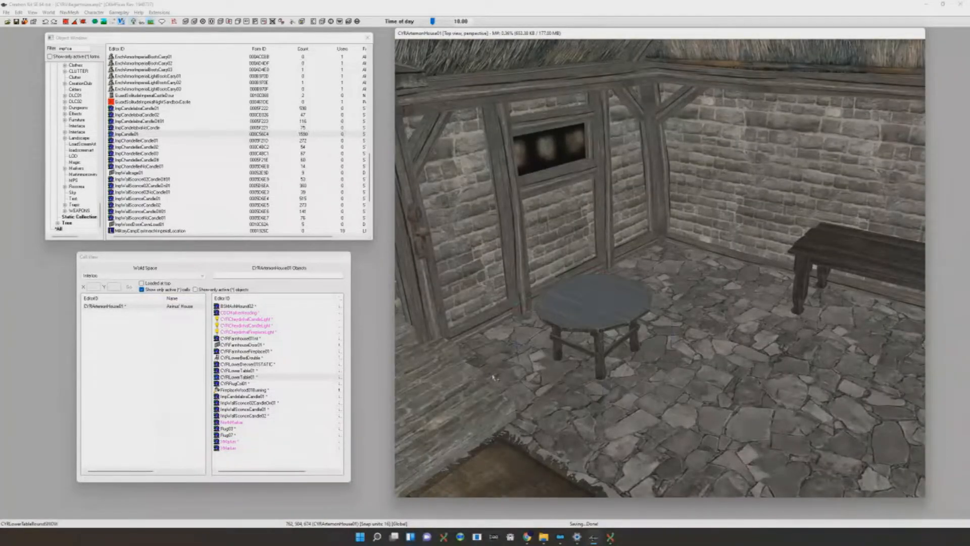
Swap the round table for a tall shelf and move it toward the wall beside the entrance door
{"action": "key", "text": "ctrl+Right"}
{"action": "key", "text": "ctrl+Right"}
{"action": "key", "text": "ctrl+Right"}
{"action": "key", "text": "ctrl+Right"}
{"action": "key", "text": "ctrl+Right"}
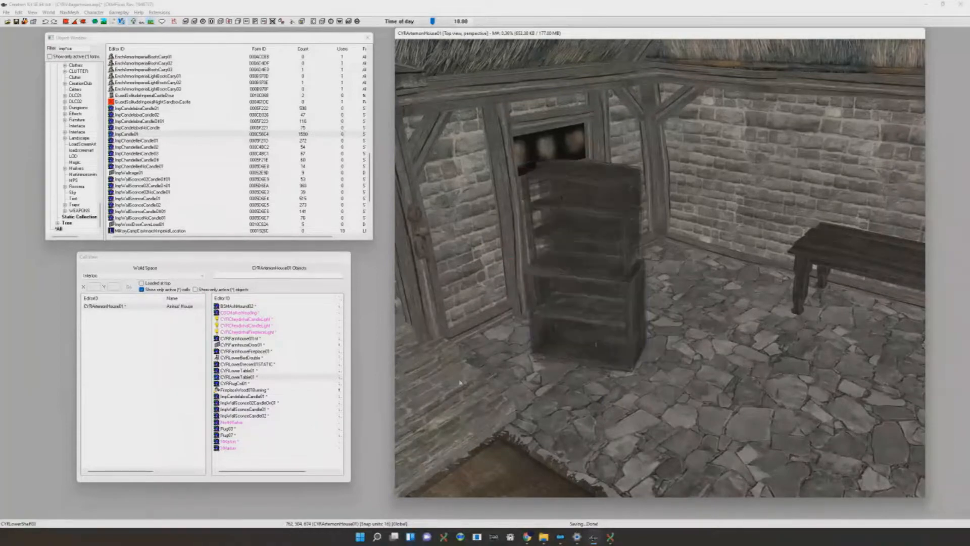
{"action": "left_click_drag", "start_coordinate": [578, 334], "coordinate": [506, 324]}
{"action": "middle_click_drag", "start_coordinate": [505, 324], "coordinate": [542, 327]}
{"action": "key", "text": "a"}
Cycle through the shelf variants and settle on the wide low shelf beneath the window right of the entrance
{"action": "key", "text": "ctrl+Right"}
{"action": "key", "text": "ctrl+Right"}
{"action": "key", "text": "ctrl+Right"}
{"action": "key", "text": "ctrl+Right"}
{"action": "key", "text": "ctrl+Right"}
{"action": "middle_click_drag", "start_coordinate": [735, 280], "coordinate": [732, 300]}
{"action": "key", "text": "ctrl+Right"}
{"action": "key", "text": "ctrl+Right"}
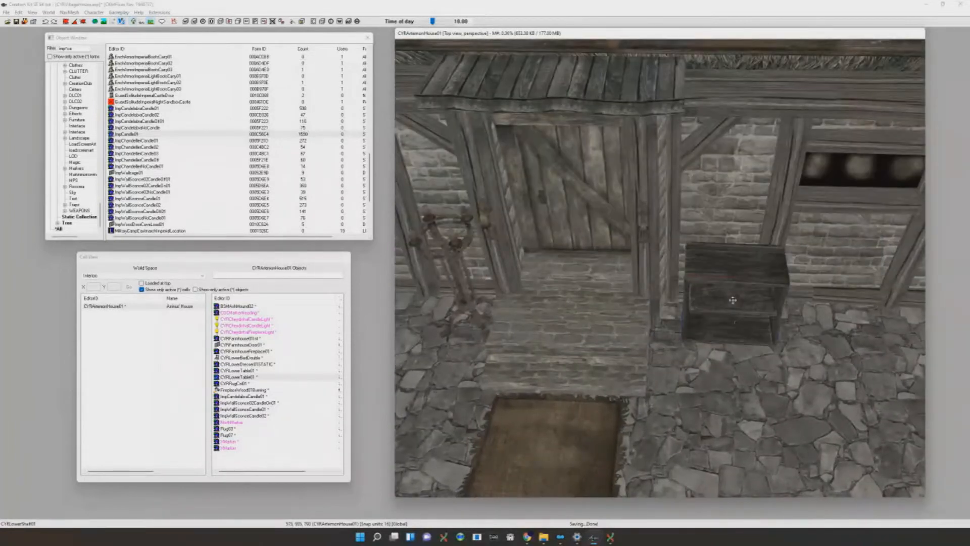
{"action": "key", "text": "ctrl+Right"}
{"action": "key", "text": "ctrl+Right"}
{"action": "middle_click_drag", "start_coordinate": [777, 278], "coordinate": [647, 202]}
{"action": "scroll", "coordinate": [663, 213], "scroll_direction": "down", "scroll_amount": 5}
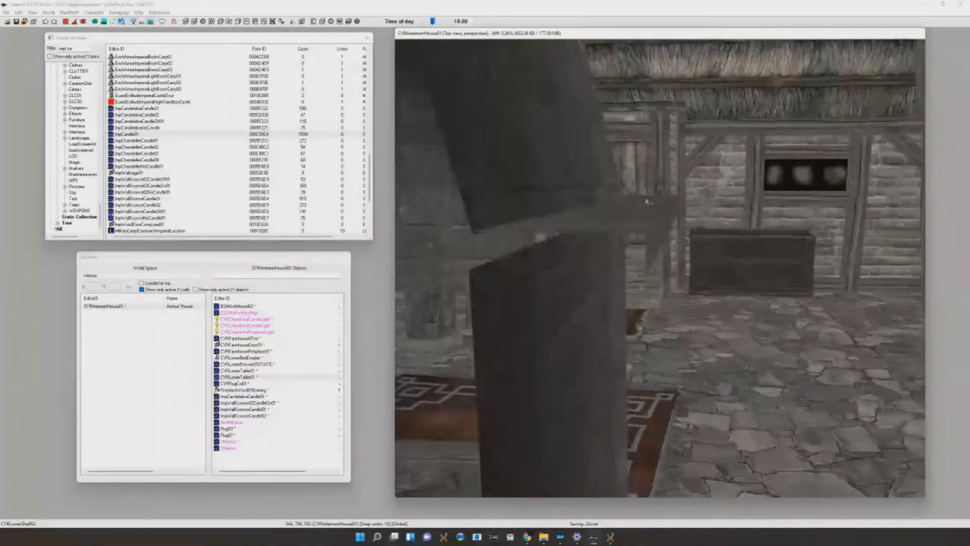
Check the entrance and new shelf with lighting on, showing and hiding the markers around the door
{"action": "key", "text": "a"}
{"action": "scroll", "coordinate": [642, 202], "scroll_direction": "up", "scroll_amount": 3}
{"action": "key", "text": "m"}
{"action": "left_click", "coordinate": [612, 163]}
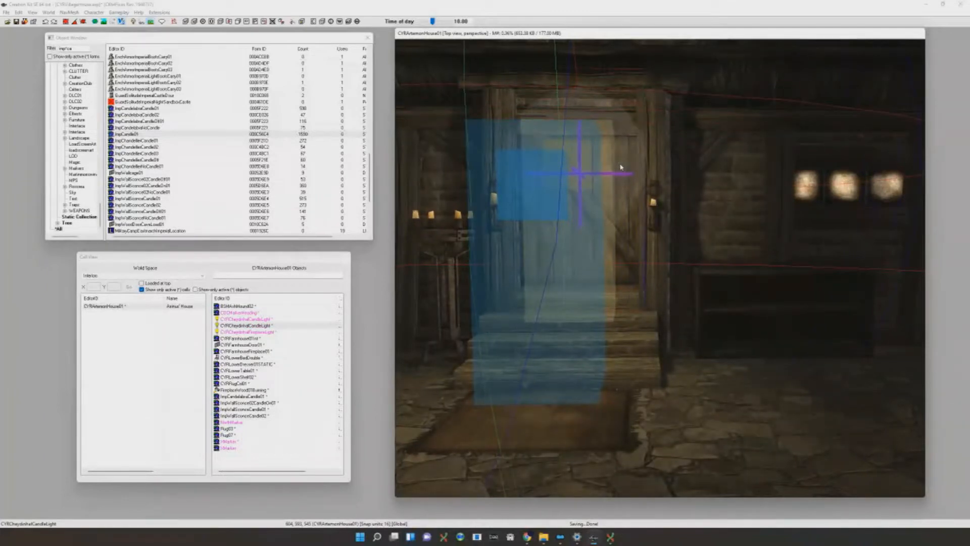
{"action": "key", "text": "m"}
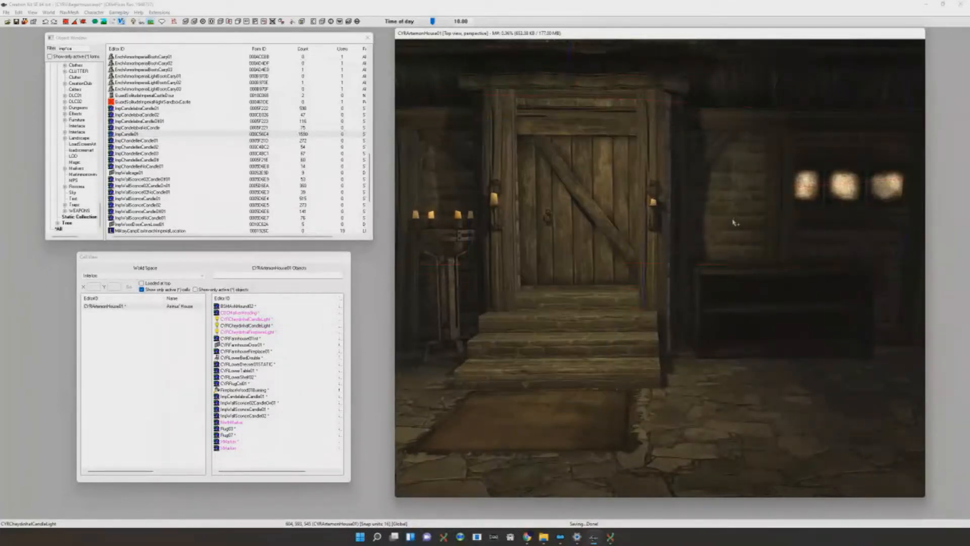
{"action": "middle_click_drag", "start_coordinate": [725, 238], "coordinate": [726, 236], "text": "shift"}
Filter the object list for "cyrlow*chai" and place a CYRLowerChair01L chair at the rectangular table against the stone wall
{"action": "left_click", "coordinate": [839, 303]}
{"action": "middle_click_drag", "start_coordinate": [839, 304], "coordinate": [811, 280], "text": "shift"}
{"action": "left_click", "coordinate": [813, 280]}
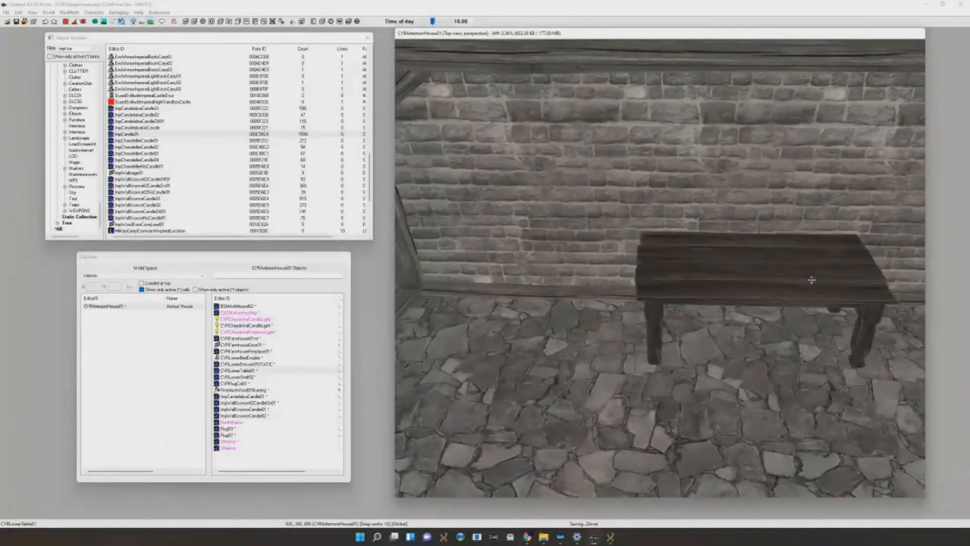
{"action": "left_click", "coordinate": [79, 49]}
{"action": "left_click_drag", "start_coordinate": [79, 48], "coordinate": [57, 49]}
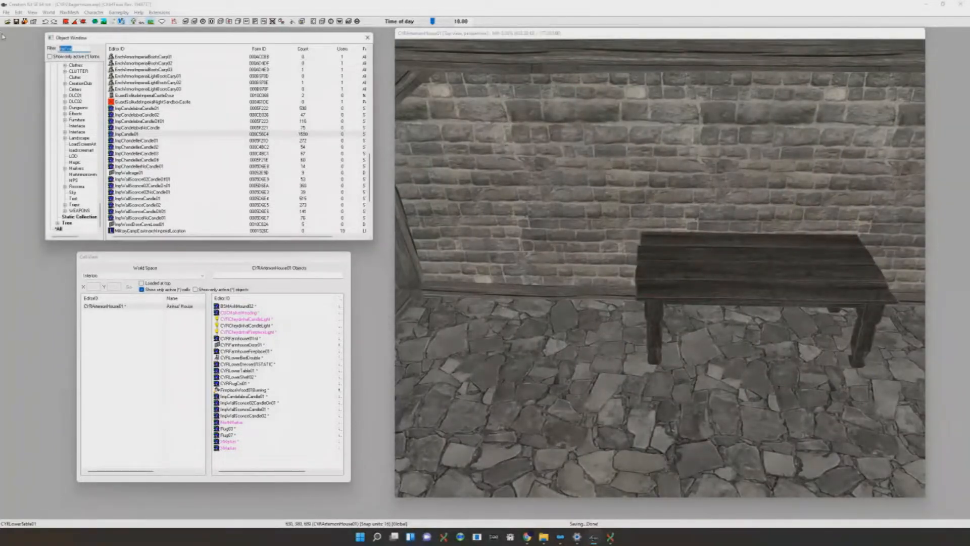
{"action": "type", "text": "cyrlow*chai"}
{"action": "scroll", "coordinate": [467, 141], "scroll_direction": "up", "scroll_amount": 2}
{"action": "middle_click_drag", "start_coordinate": [468, 142], "coordinate": [479, 159], "text": "shift"}
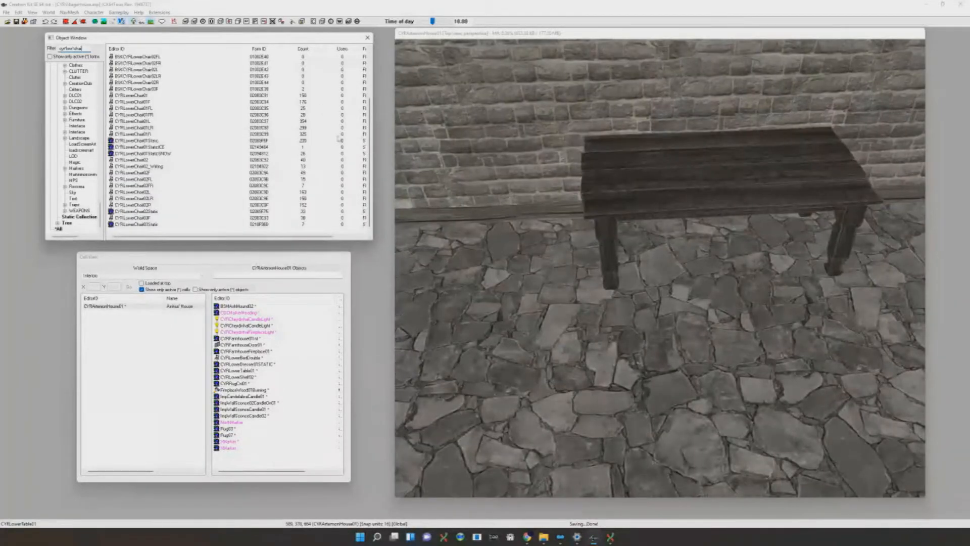
{"action": "left_click_drag", "start_coordinate": [132, 121], "coordinate": [652, 309]}
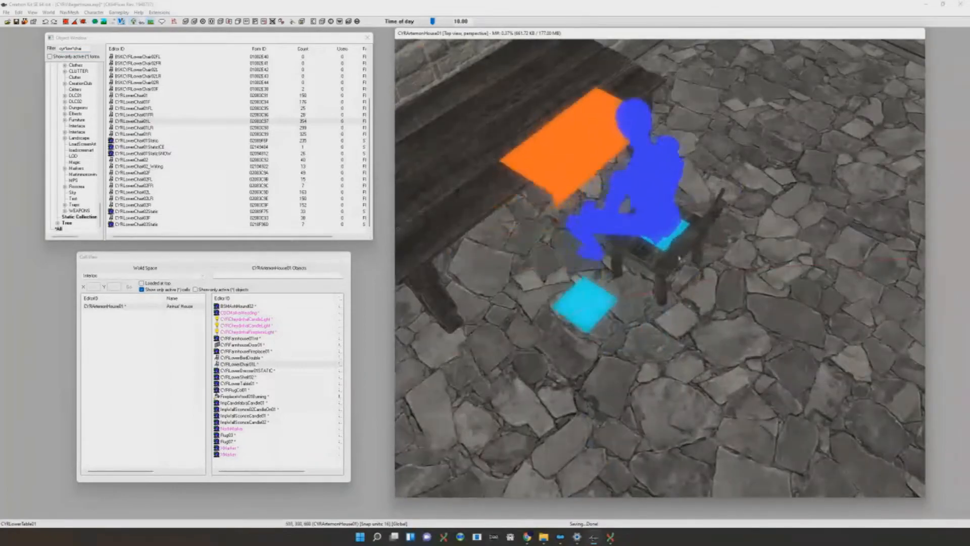
Inspect the chair's sitting and entry markers from the side and above, and nudge the chair along the table's long side
{"action": "middle_click_drag", "start_coordinate": [663, 268], "coordinate": [683, 255], "text": "shift"}
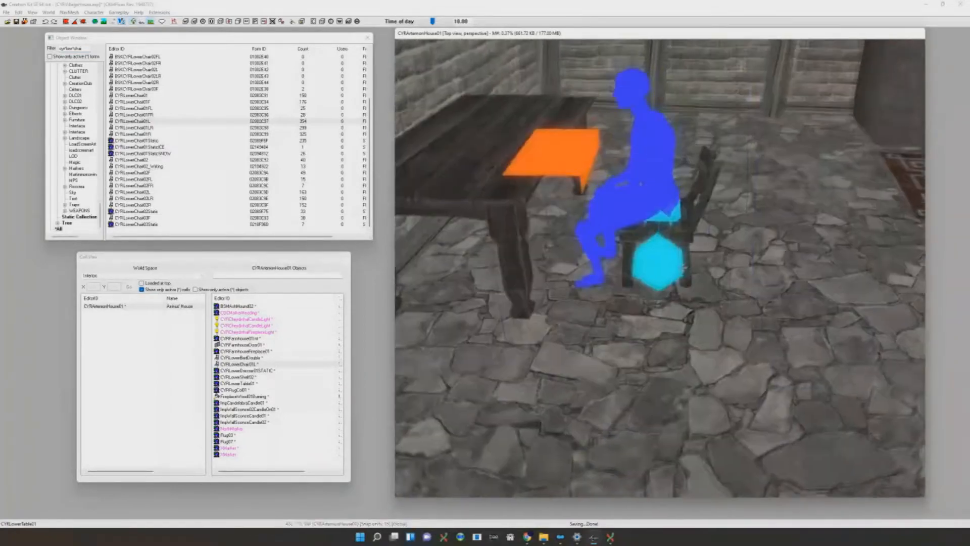
{"action": "scroll", "coordinate": [636, 272], "scroll_direction": "down", "scroll_amount": 3}
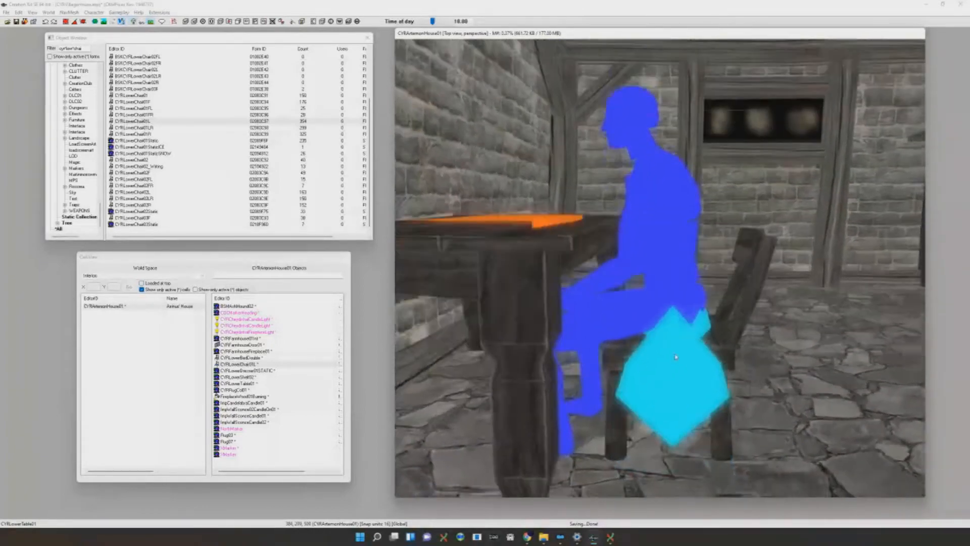
{"action": "scroll", "coordinate": [670, 371], "scroll_direction": "down", "scroll_amount": 3}
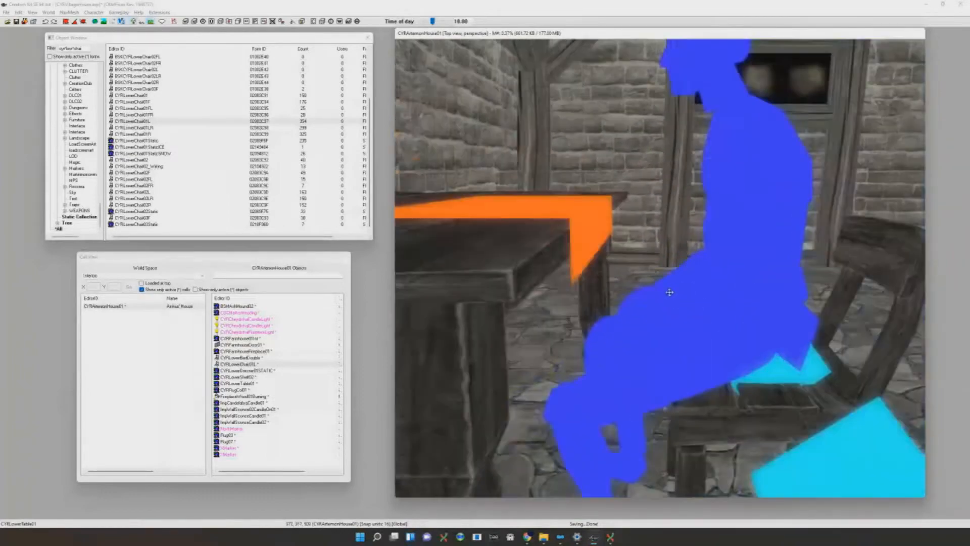
{"action": "scroll", "coordinate": [712, 381], "scroll_direction": "down", "scroll_amount": 3}
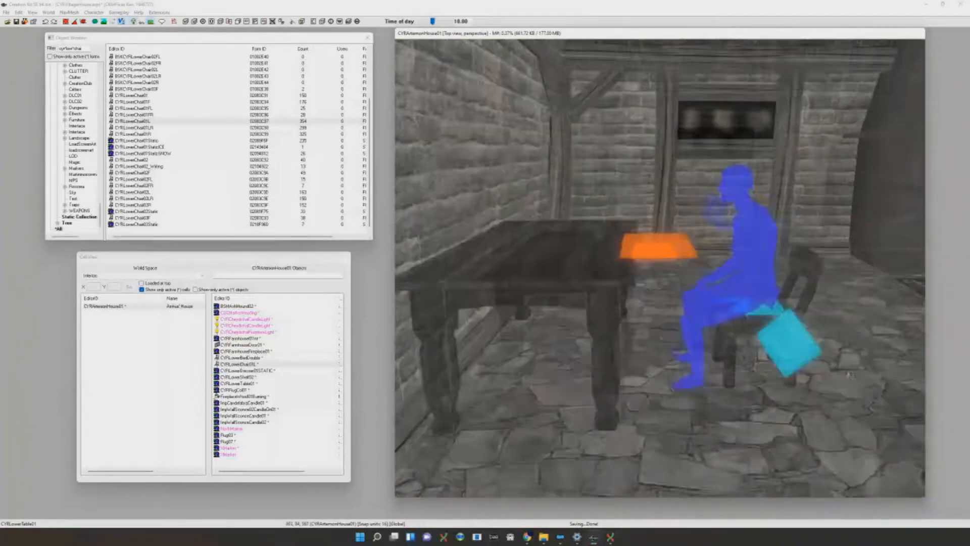
{"action": "right_click_drag", "start_coordinate": [747, 311], "coordinate": [733, 319]}
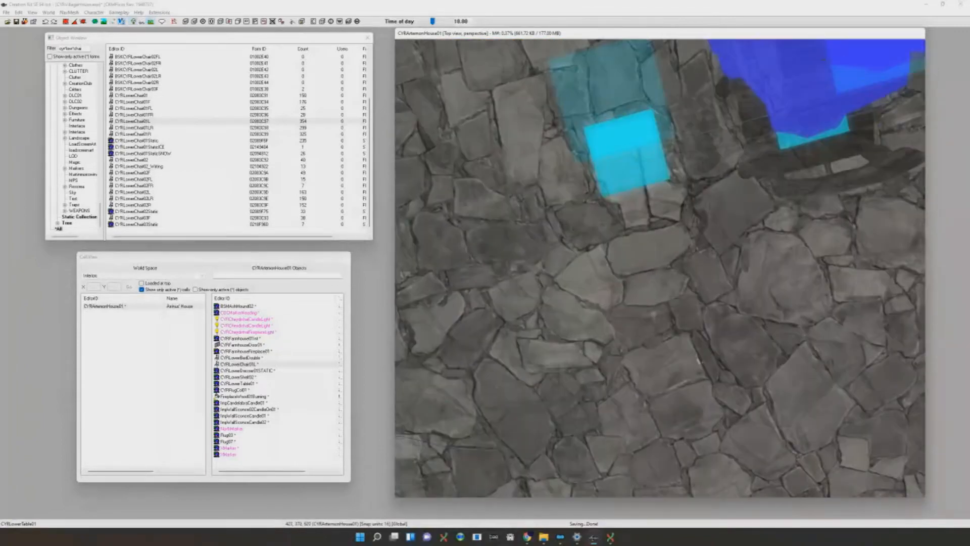
{"action": "scroll", "coordinate": [627, 152], "scroll_direction": "up", "scroll_amount": 1}
{"action": "middle_click_drag", "start_coordinate": [626, 152], "coordinate": [648, 297]}
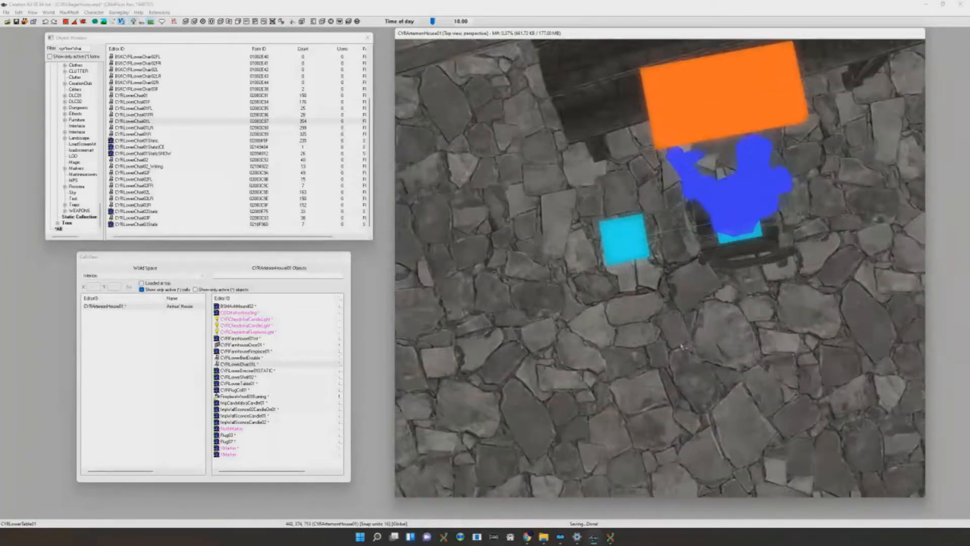
{"action": "scroll", "coordinate": [647, 318], "scroll_direction": "up", "scroll_amount": 5}
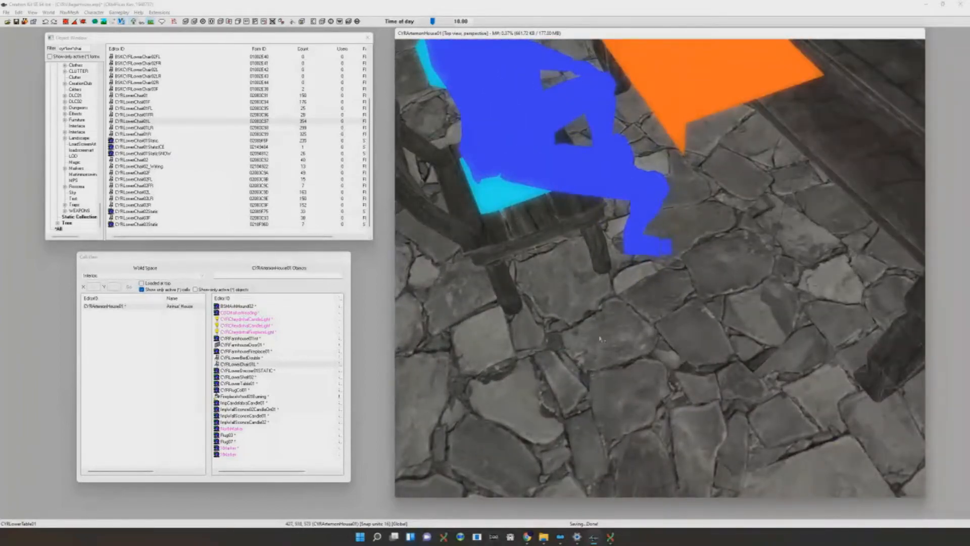
{"action": "middle_click_drag", "start_coordinate": [600, 339], "coordinate": [674, 314], "text": "shift"}
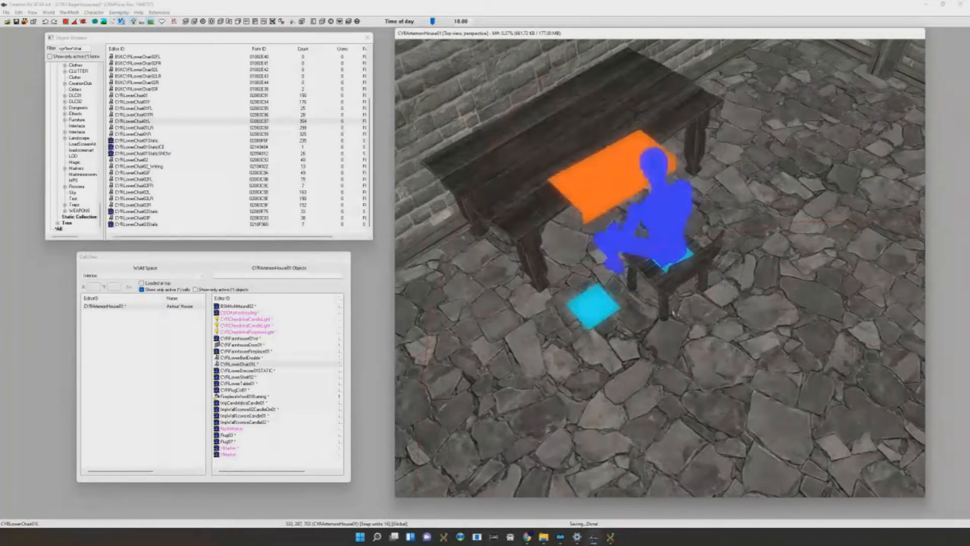
{"action": "middle_click_drag", "start_coordinate": [648, 265], "coordinate": [653, 270], "text": "shift"}
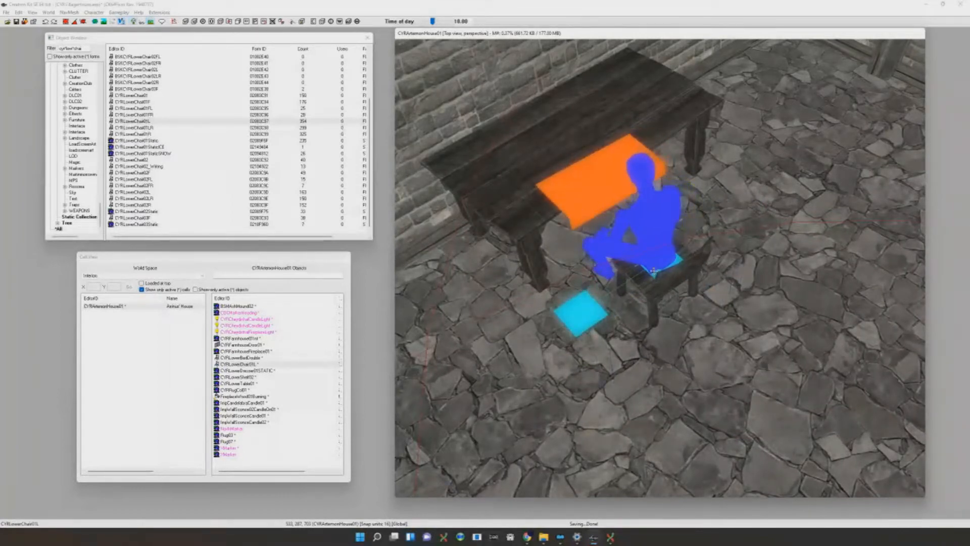
Place a CYRLowerChair01Static chair beside the table and move the usable chair away from it to free the long side
{"action": "left_click_drag", "start_coordinate": [167, 141], "coordinate": [770, 221]}
{"action": "right_click_drag", "start_coordinate": [770, 221], "coordinate": [785, 221]}
{"action": "left_click", "coordinate": [635, 273], "text": "ctrl"}
{"action": "left_click_drag", "start_coordinate": [635, 273], "coordinate": [400, 348]}
{"action": "key", "text": "ctrl+z"}
{"action": "key", "text": "ctrl+y"}
{"action": "key", "text": "ctrl+z"}
{"action": "left_click", "coordinate": [650, 273]}
{"action": "left_click_drag", "start_coordinate": [650, 273], "coordinate": [545, 308]}
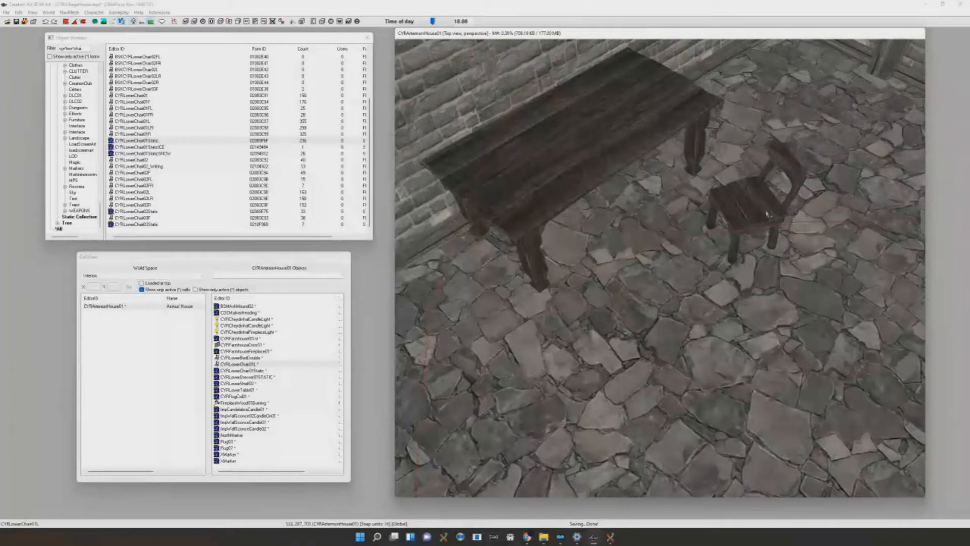
Slide the static chair up to the table's long side and turn it to face the table
{"action": "left_click_drag", "start_coordinate": [762, 204], "coordinate": [728, 222]}
{"action": "right_click_drag", "start_coordinate": [728, 221], "coordinate": [577, 221]}
{"action": "scroll", "coordinate": [576, 220], "scroll_direction": "up", "scroll_amount": 4}
{"action": "middle_click_drag", "start_coordinate": [576, 220], "coordinate": [659, 210], "text": "shift"}
{"action": "scroll", "coordinate": [658, 210], "scroll_direction": "down", "scroll_amount": 5}
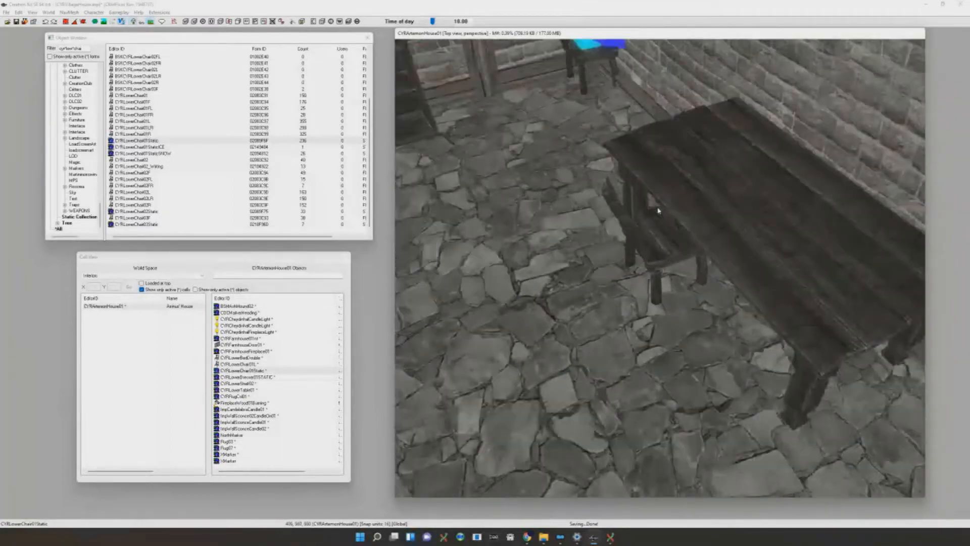
Duplicate the static chair, place the copy beside the first along the table's long side and turn it slightly
{"action": "key", "text": "ctrl+d"}
{"action": "left_click_drag", "start_coordinate": [658, 210], "coordinate": [672, 229]}
{"action": "right_click_drag", "start_coordinate": [672, 229], "coordinate": [708, 245]}
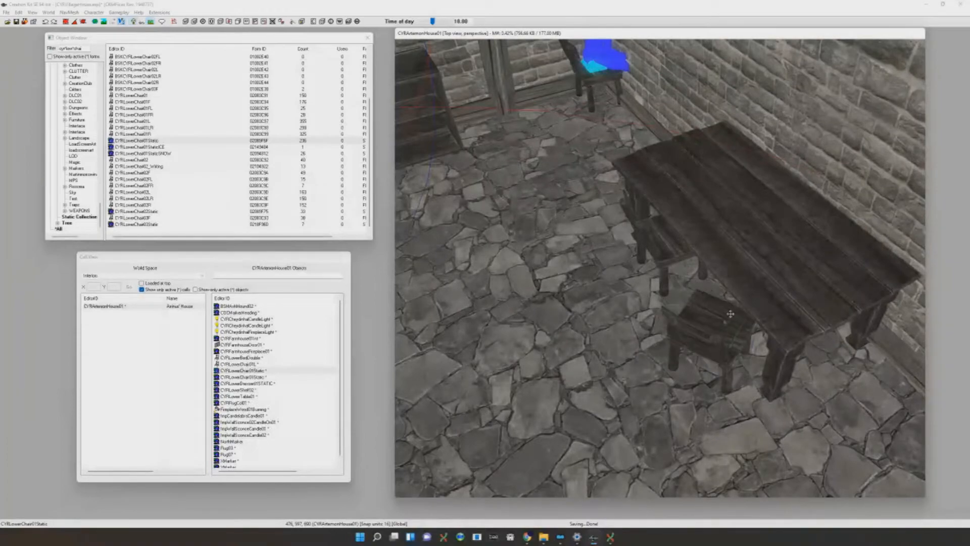
{"action": "scroll", "coordinate": [708, 248], "scroll_direction": "up", "scroll_amount": 4}
{"action": "scroll", "coordinate": [707, 248], "scroll_direction": "down", "scroll_amount": 4}
{"action": "middle_click_drag", "start_coordinate": [707, 248], "coordinate": [790, 283], "text": "shift"}
{"action": "scroll", "coordinate": [834, 303], "scroll_direction": "down", "scroll_amount": 4}
{"action": "key", "text": "d"}
{"action": "left_click", "coordinate": [633, 304]}
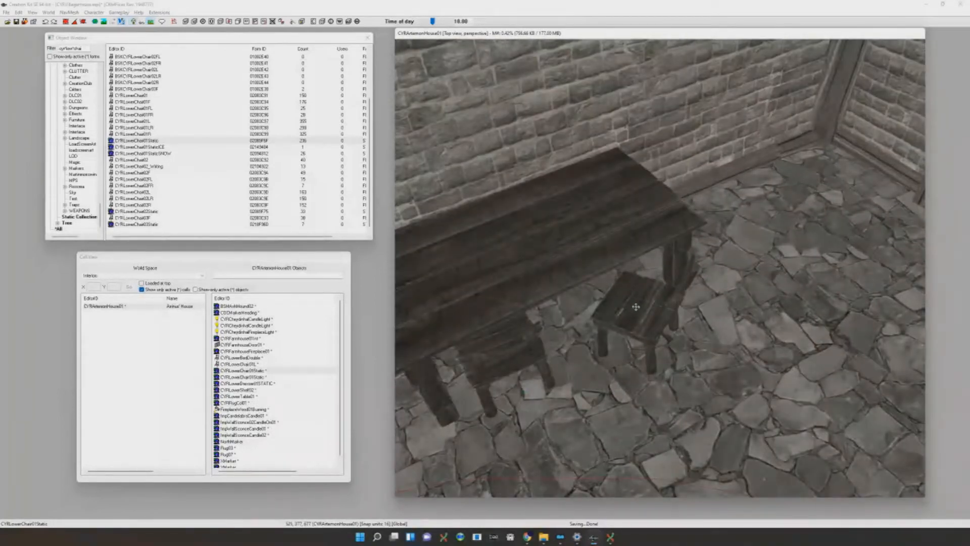
Try moving and deleting a chair at the table's long side, and undo the changes
{"action": "scroll", "coordinate": [633, 304], "scroll_direction": "down", "scroll_amount": 4}
{"action": "middle_click_drag", "start_coordinate": [634, 304], "coordinate": [674, 313]}
{"action": "left_click_drag", "start_coordinate": [660, 473], "coordinate": [581, 248]}
{"action": "scroll", "coordinate": [606, 232], "scroll_direction": "down", "scroll_amount": 4}
{"action": "key", "text": "Delete"}
{"action": "middle_click_drag", "start_coordinate": [657, 227], "coordinate": [683, 276]}
{"action": "scroll", "coordinate": [612, 208], "scroll_direction": "up", "scroll_amount": 4}
{"action": "key", "text": "ctrl+z"}
{"action": "key", "text": "c"}
{"action": "scroll", "coordinate": [716, 310], "scroll_direction": "up", "scroll_amount": 3}
{"action": "key", "text": "ctrl+z"}
{"action": "key", "text": "ctrl+z"}
{"action": "scroll", "coordinate": [715, 311], "scroll_direction": "up", "scroll_amount": 4}
Delete one static chair at the table's long side and move the usable chair into its place
{"action": "scroll", "coordinate": [683, 276], "scroll_direction": "up", "scroll_amount": 1}
{"action": "left_click", "coordinate": [546, 253]}
{"action": "key", "text": "Delete"}
{"action": "left_click", "coordinate": [808, 363]}
{"action": "left_click_drag", "start_coordinate": [808, 363], "coordinate": [616, 276]}
{"action": "middle_click_drag", "start_coordinate": [616, 276], "coordinate": [650, 250], "text": "shift"}
Duplicate the remaining static chair and place the copy at the table's short end, facing the table
{"action": "left_click", "coordinate": [650, 250]}
{"action": "key", "text": "ctrl+d"}
{"action": "left_click_drag", "start_coordinate": [651, 250], "coordinate": [765, 253]}
{"action": "key", "text": "c"}
{"action": "middle_click_drag", "start_coordinate": [766, 252], "coordinate": [790, 245], "text": "shift"}
{"action": "right_click_drag", "start_coordinate": [790, 244], "coordinate": [689, 247]}
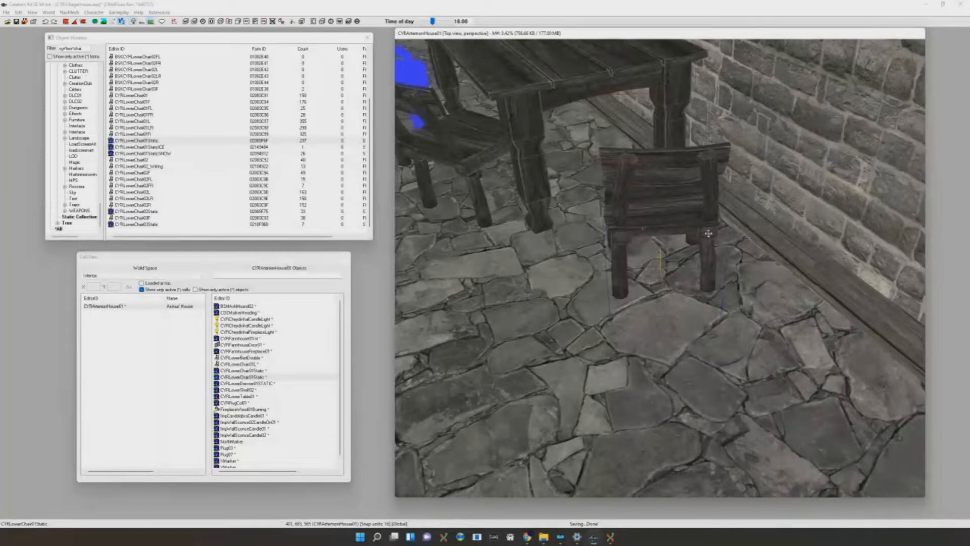
{"action": "middle_click_drag", "start_coordinate": [700, 173], "coordinate": [738, 200], "text": "shift"}
{"action": "left_click_drag", "start_coordinate": [737, 200], "coordinate": [662, 198]}
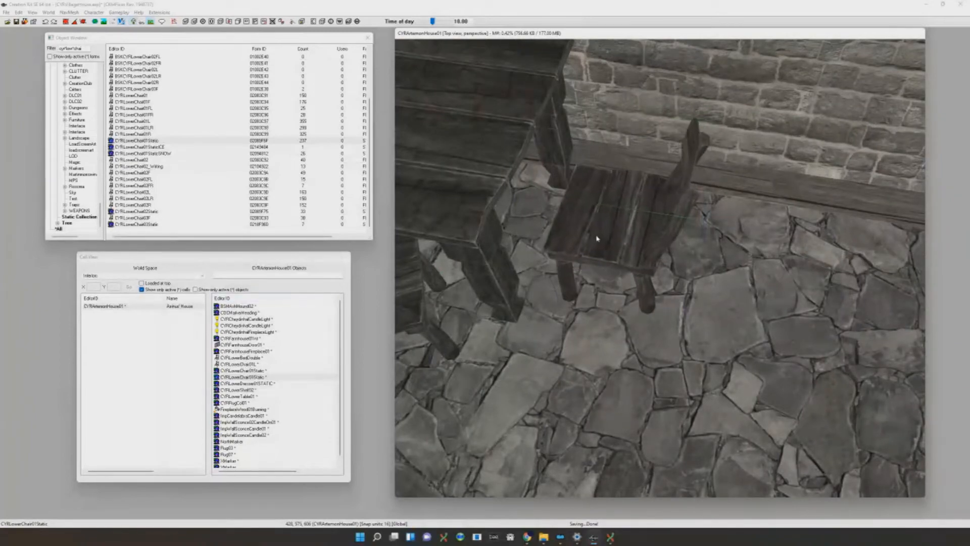
Check the copied static chair at the table's short end from several distances, and delete it
{"action": "scroll", "coordinate": [597, 238], "scroll_direction": "down", "scroll_amount": 5}
{"action": "middle_click_drag", "start_coordinate": [597, 238], "coordinate": [669, 251], "text": "shift"}
{"action": "scroll", "coordinate": [616, 229], "scroll_direction": "up", "scroll_amount": 5}
{"action": "scroll", "coordinate": [580, 242], "scroll_direction": "down", "scroll_amount": 4}
{"action": "scroll", "coordinate": [589, 218], "scroll_direction": "up", "scroll_amount": 5}
{"action": "scroll", "coordinate": [627, 242], "scroll_direction": "down", "scroll_amount": 5}
{"action": "scroll", "coordinate": [669, 252], "scroll_direction": "up", "scroll_amount": 3}
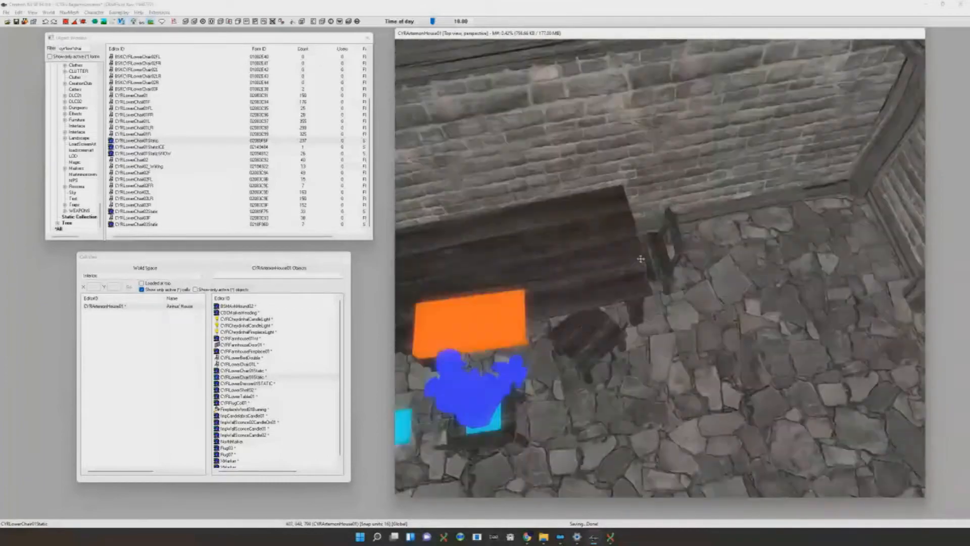
{"action": "key", "text": "Delete"}
Duplicate the usable chair and place the copy at the table's short end nearest the window wall, facing the table
{"action": "scroll", "coordinate": [687, 241], "scroll_direction": "down", "scroll_amount": 5}
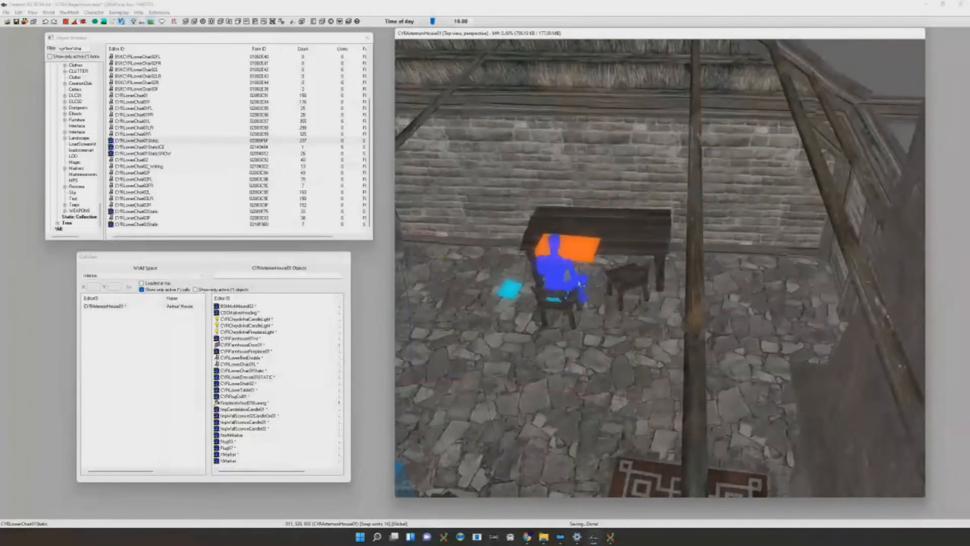
{"action": "left_click", "coordinate": [565, 292]}
{"action": "scroll", "coordinate": [565, 292], "scroll_direction": "up", "scroll_amount": 4}
{"action": "key", "text": "ctrl+d"}
{"action": "left_click_drag", "start_coordinate": [455, 316], "coordinate": [581, 290]}
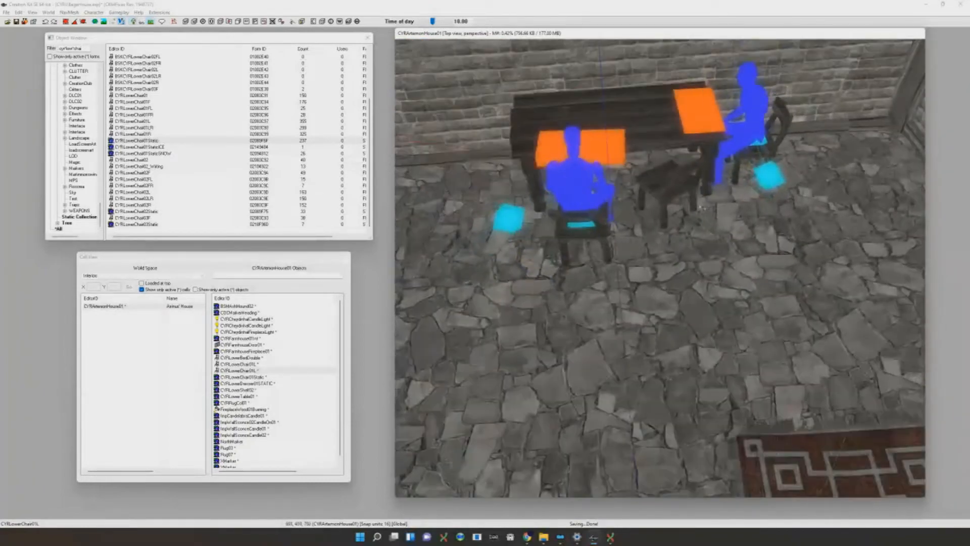
Duplicate the static chair and place the copy at the table's opposite short end
{"action": "left_click", "coordinate": [683, 186]}
{"action": "scroll", "coordinate": [698, 185], "scroll_direction": "down", "scroll_amount": 2}
{"action": "key", "text": "ctrl+d"}
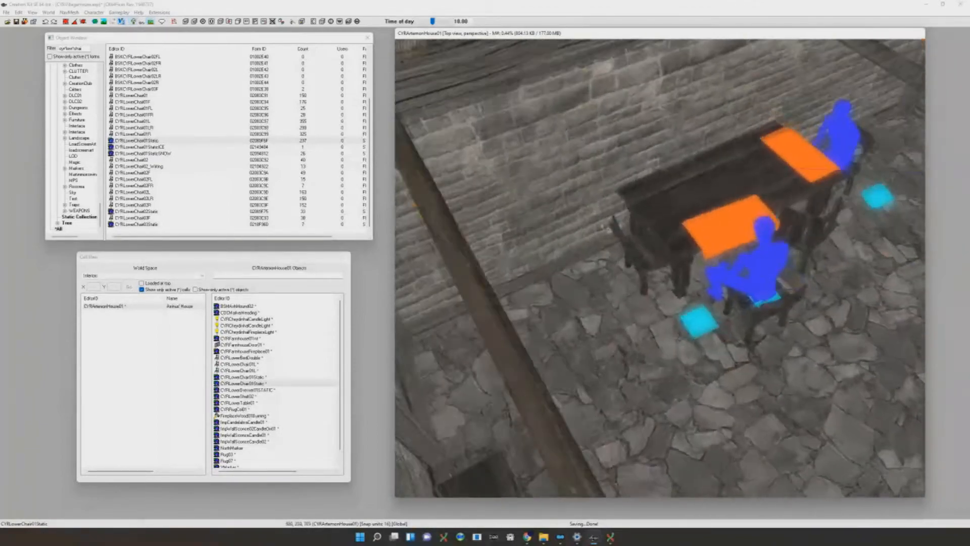
{"action": "middle_click_drag", "start_coordinate": [607, 229], "coordinate": [600, 221], "text": "shift"}
{"action": "key", "text": "d"}
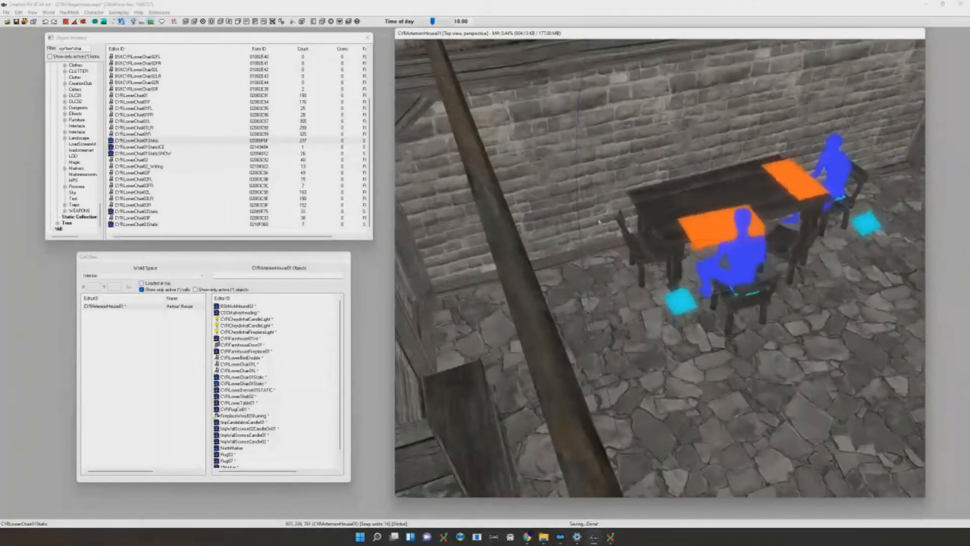
Examine the table with its chairs with the markers hidden, and the low shelf beside the entrance
{"action": "left_click", "coordinate": [699, 205]}
{"action": "scroll", "coordinate": [699, 205], "scroll_direction": "up", "scroll_amount": 2}
{"action": "scroll", "coordinate": [717, 207], "scroll_direction": "down", "scroll_amount": 3}
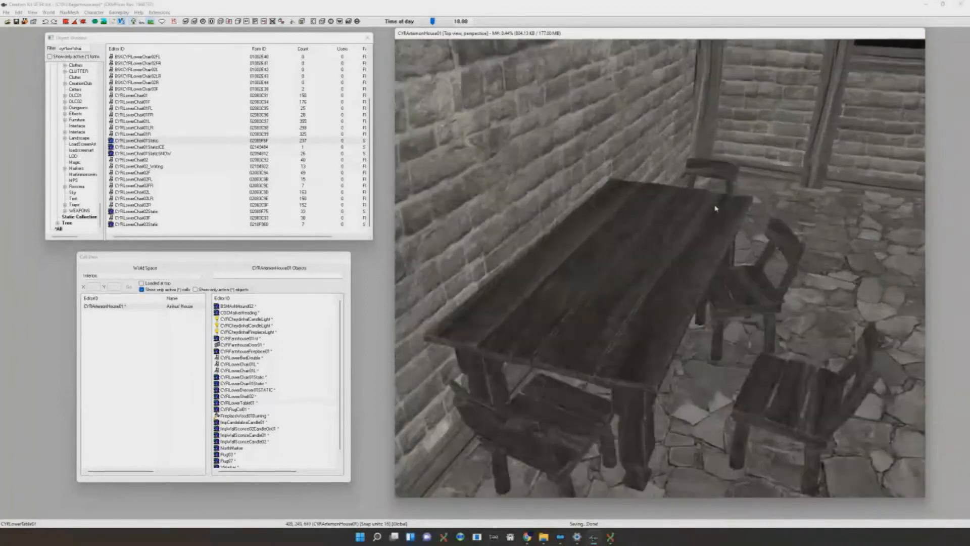
{"action": "key", "text": "a"}
{"action": "scroll", "coordinate": [722, 267], "scroll_direction": "down", "scroll_amount": 4}
{"action": "left_click", "coordinate": [723, 268]}
{"action": "middle_click_drag", "start_coordinate": [723, 268], "coordinate": [633, 259], "text": "shift"}
{"action": "scroll", "coordinate": [660, 264], "scroll_direction": "up", "scroll_amount": 3}
{"action": "key", "text": "a"}
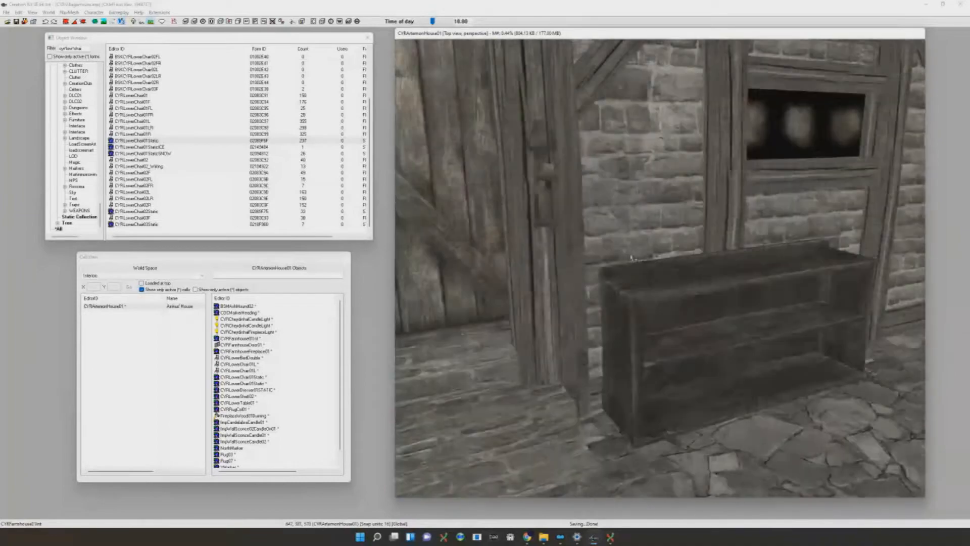
Copy the CYRCheydinhalCandleLight from the entrance and place the copy above the table with the chairs
{"action": "middle_click_drag", "start_coordinate": [655, 196], "coordinate": [639, 193], "text": "shift"}
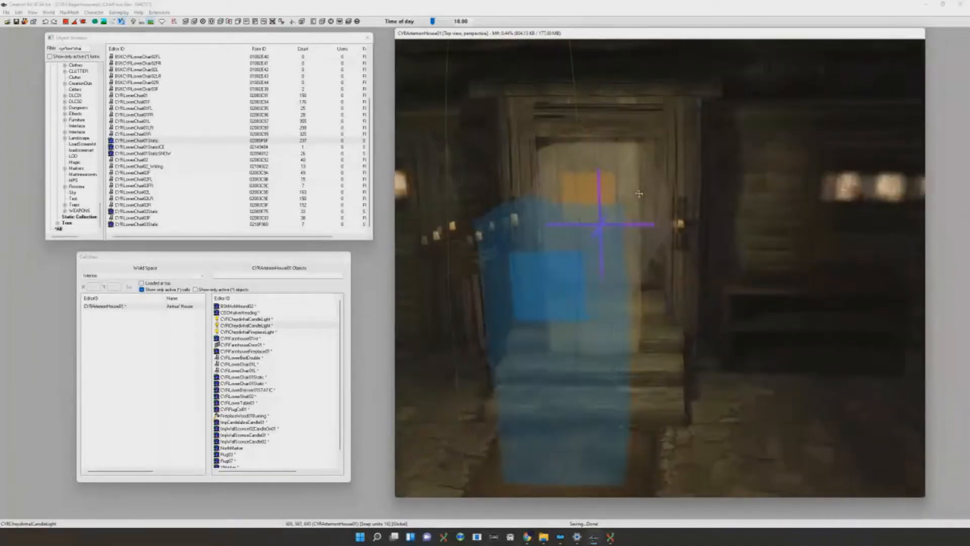
{"action": "middle_click_drag", "start_coordinate": [643, 204], "coordinate": [699, 202], "text": "shift"}
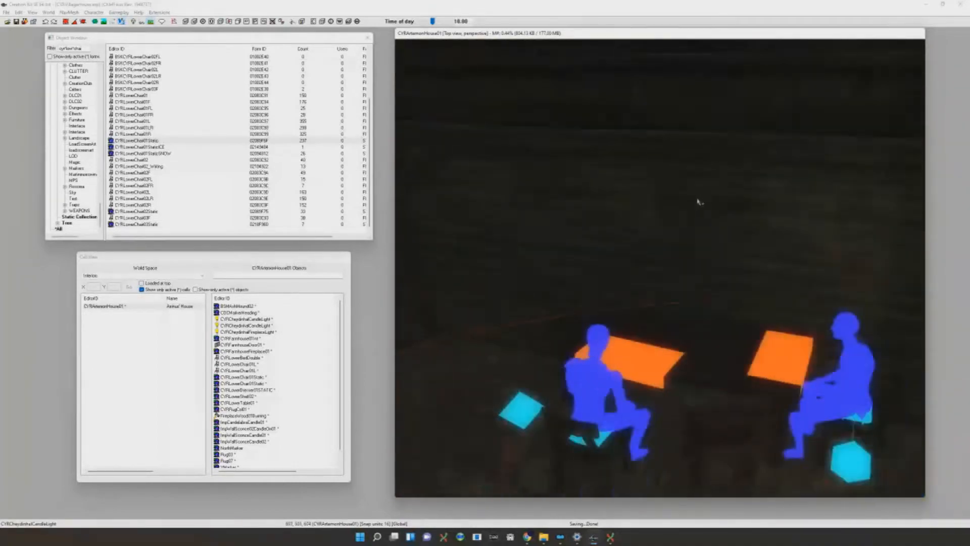
{"action": "key", "text": "a"}
{"action": "key", "text": "ctrl+v"}
{"action": "key", "text": "a"}
{"action": "key", "text": "z"}
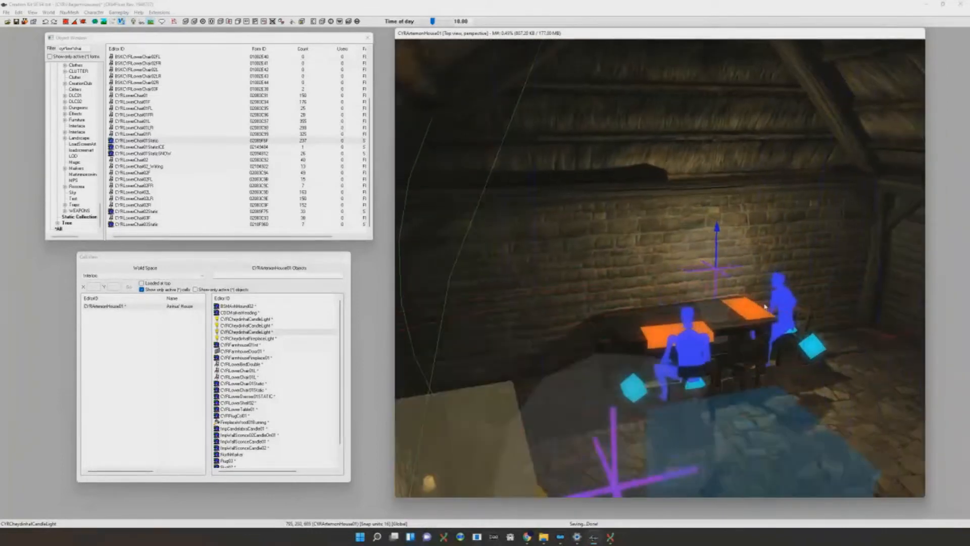
Examine the candle lighting and shadows around the dining table, its chairs and the adjoining floor and wall
{"action": "scroll", "coordinate": [761, 310], "scroll_direction": "down", "scroll_amount": 10}
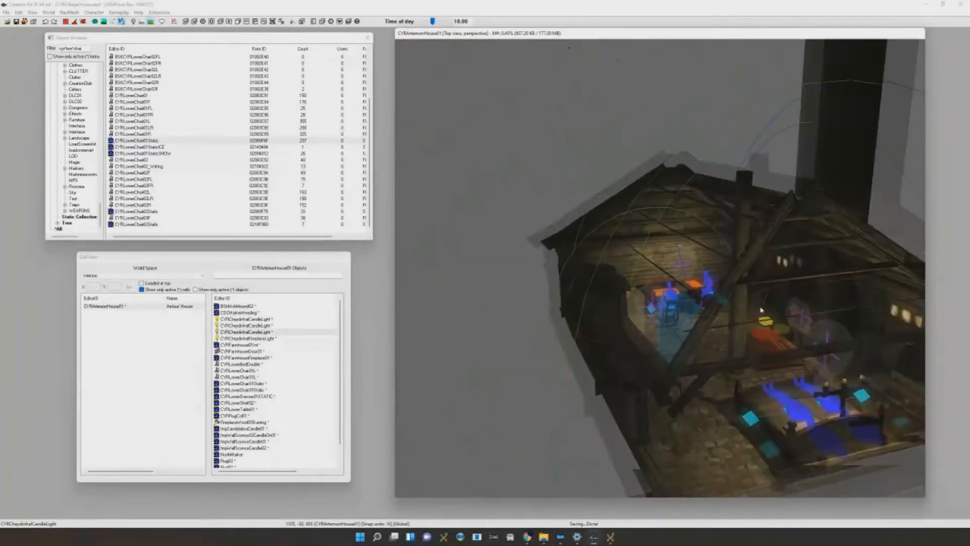
{"action": "key", "text": "a"}
{"action": "key", "text": "a"}
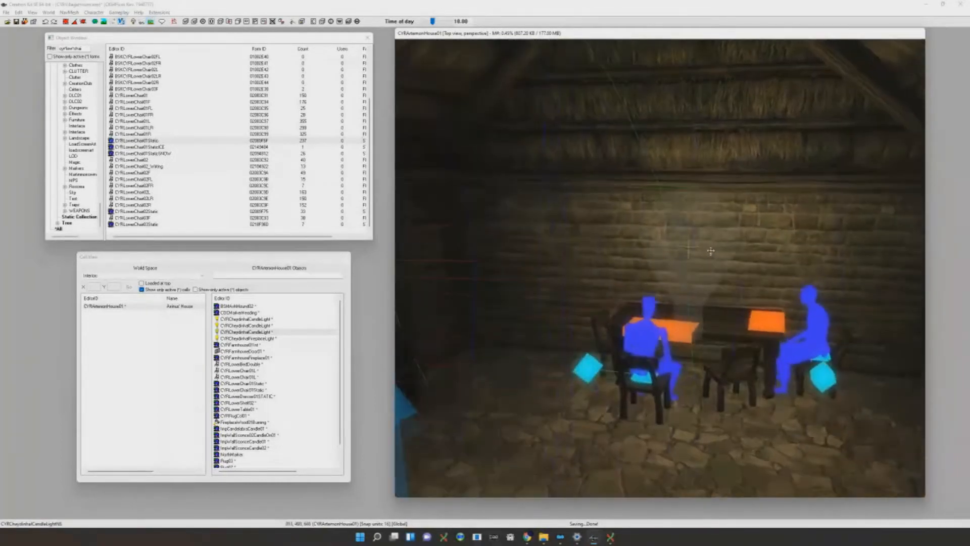
{"action": "scroll", "coordinate": [735, 254], "scroll_direction": "up", "scroll_amount": 10}
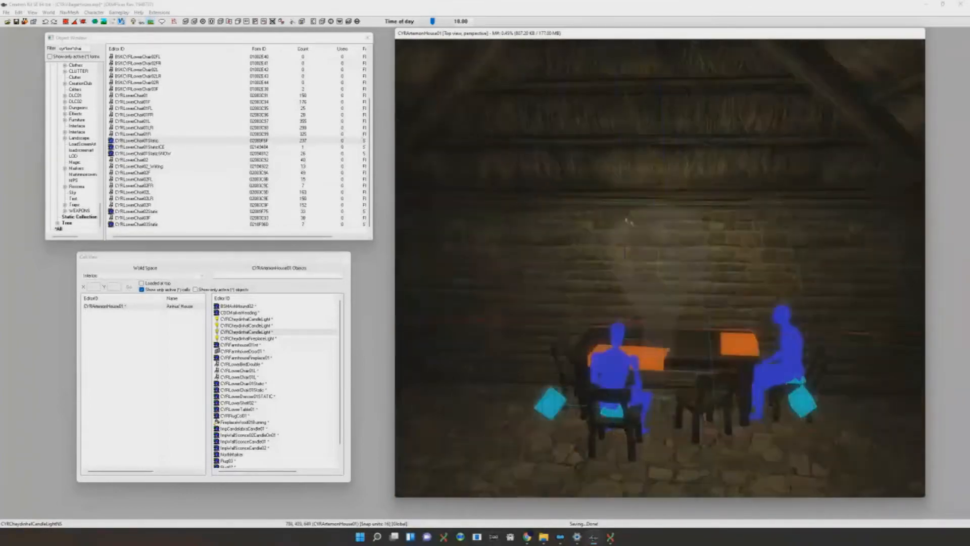
{"action": "middle_click_drag", "start_coordinate": [744, 296], "coordinate": [725, 291]}
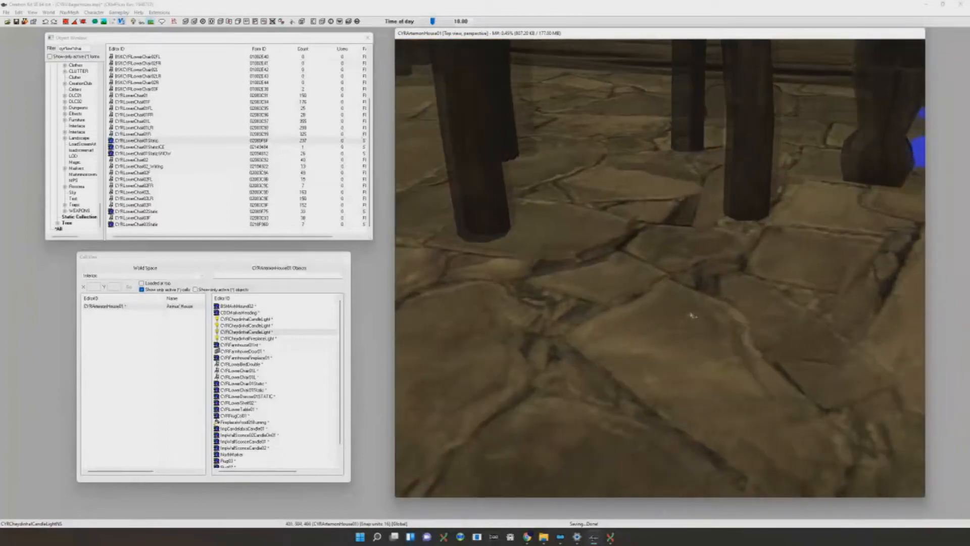
{"action": "scroll", "coordinate": [689, 314], "scroll_direction": "down", "scroll_amount": 4}
{"action": "scroll", "coordinate": [691, 306], "scroll_direction": "up", "scroll_amount": 8}
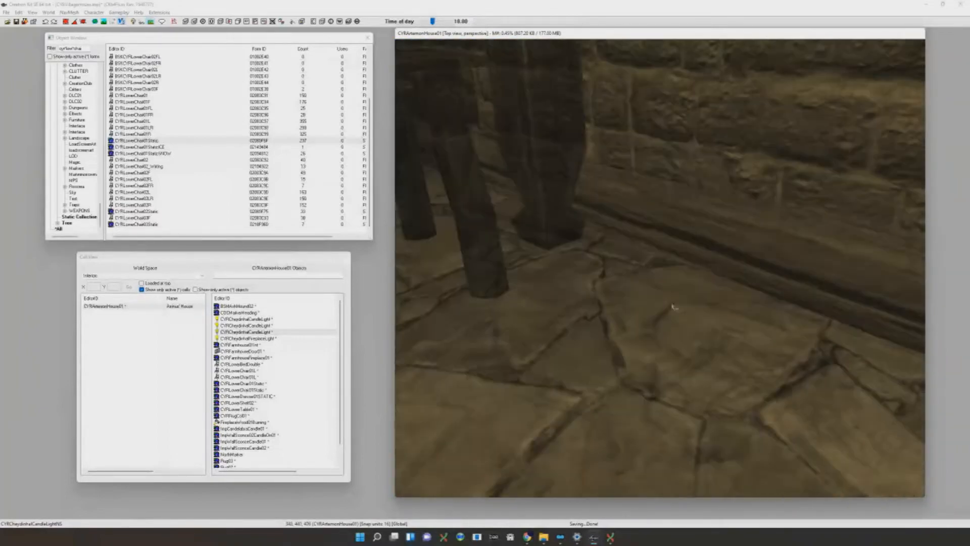
{"action": "scroll", "coordinate": [670, 304], "scroll_direction": "up", "scroll_amount": 3}
{"action": "scroll", "coordinate": [668, 305], "scroll_direction": "up", "scroll_amount": 10}
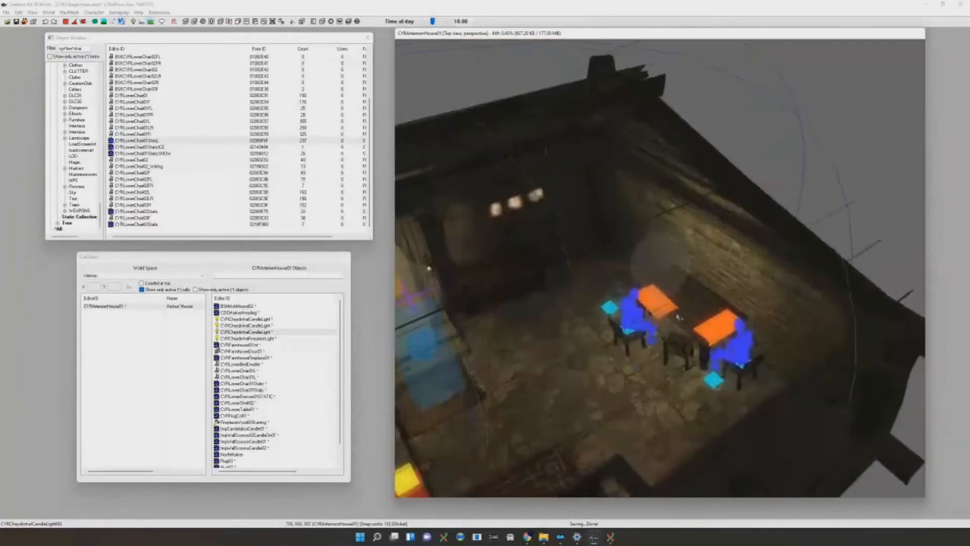
{"action": "middle_click_drag", "start_coordinate": [679, 287], "coordinate": [607, 311], "text": "shift"}
Check the candle lights around the entrance door and open one light's reference properties
{"action": "left_click", "coordinate": [486, 290]}
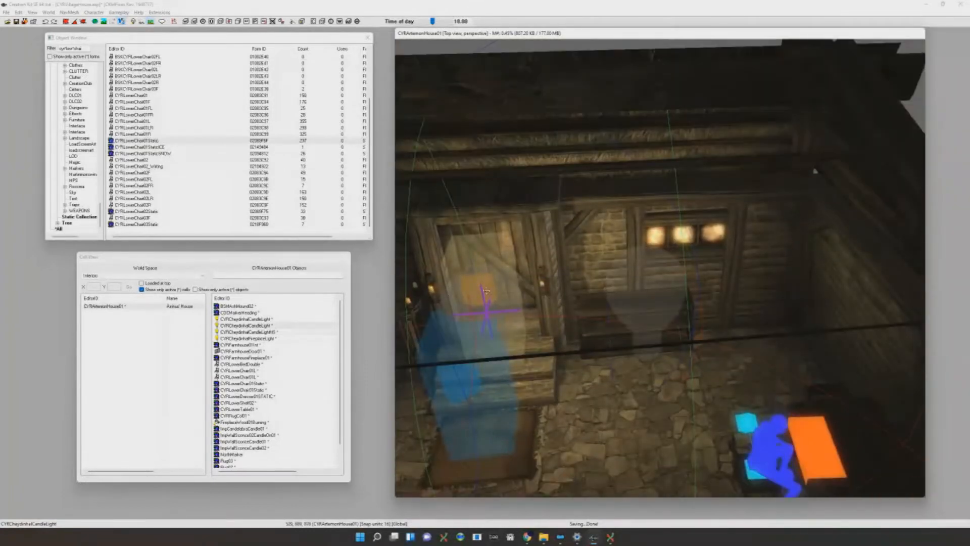
{"action": "left_click", "coordinate": [637, 297]}
{"action": "middle_click_drag", "start_coordinate": [639, 296], "coordinate": [594, 297], "text": "shift"}
{"action": "middle_click_drag", "start_coordinate": [646, 225], "coordinate": [662, 252], "text": "shift"}
{"action": "double_click", "coordinate": [856, 274]}
{"action": "left_click", "coordinate": [520, 356]}
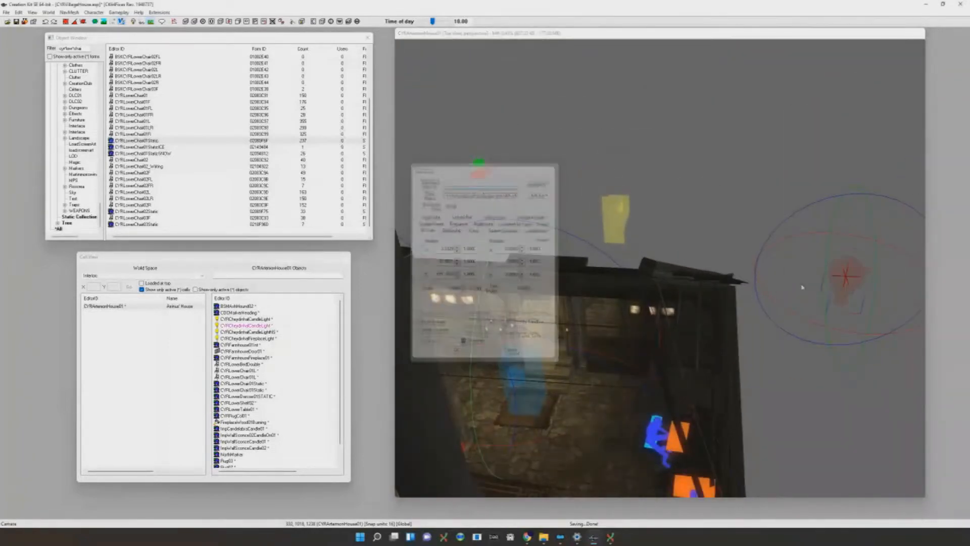
Filter the object list for the Colovian tan tableware
{"action": "middle_click_drag", "start_coordinate": [819, 320], "coordinate": [815, 307], "text": "shift"}
{"action": "left_click_drag", "start_coordinate": [816, 307], "coordinate": [764, 362]}
{"action": "middle_click_drag", "start_coordinate": [765, 361], "coordinate": [790, 372], "text": "shift"}
{"action": "scroll", "coordinate": [790, 362], "scroll_direction": "up", "scroll_amount": 4}
{"action": "left_click_drag", "start_coordinate": [789, 371], "coordinate": [784, 362]}
{"action": "mouse_move", "coordinate": [604, 218]}
{"action": "middle_mouse_down", "text": "shift"}
{"action": "mouse_move", "coordinate": [601, 203]}
{"action": "mouse_move", "coordinate": [593, 219]}
{"action": "mouse_move", "coordinate": [601, 221]}
{"action": "middle_mouse_up", "text": "shift"}
{"action": "scroll", "coordinate": [601, 207], "scroll_direction": "up", "scroll_amount": 3}
{"action": "key", "text": "d"}
{"action": "scroll", "coordinate": [597, 212], "scroll_direction": "up", "scroll_amount": 3}
{"action": "left_click_drag", "start_coordinate": [88, 49], "coordinate": [1, 19]}
{"action": "type", "text": "col"}
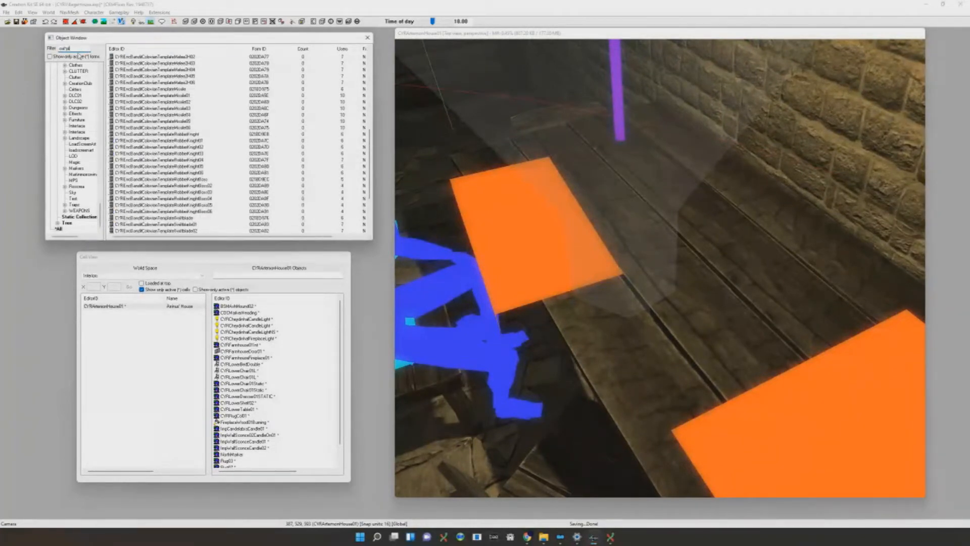
{"action": "type", "text": "umn"}
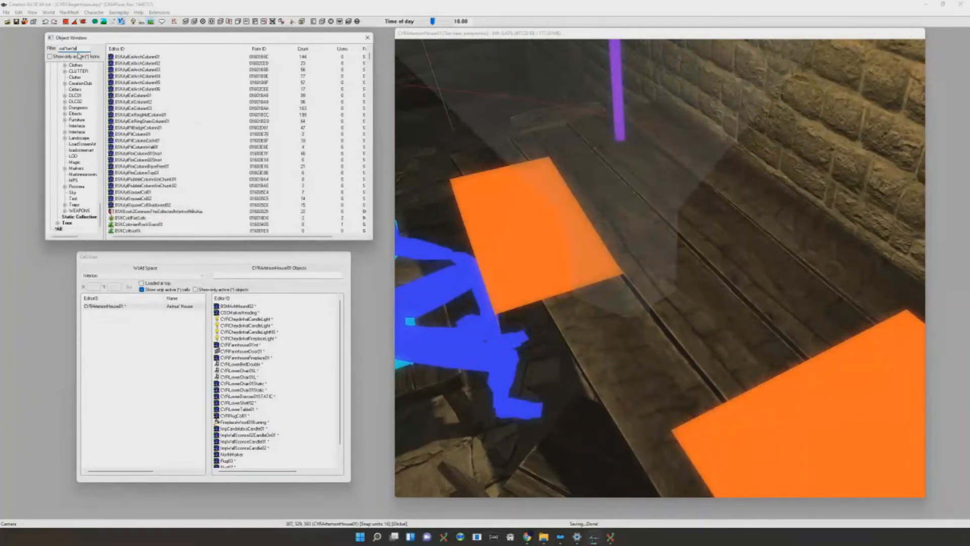
{"action": "key", "text": "BackSpace"}
{"action": "key", "text": "BackSpace"}
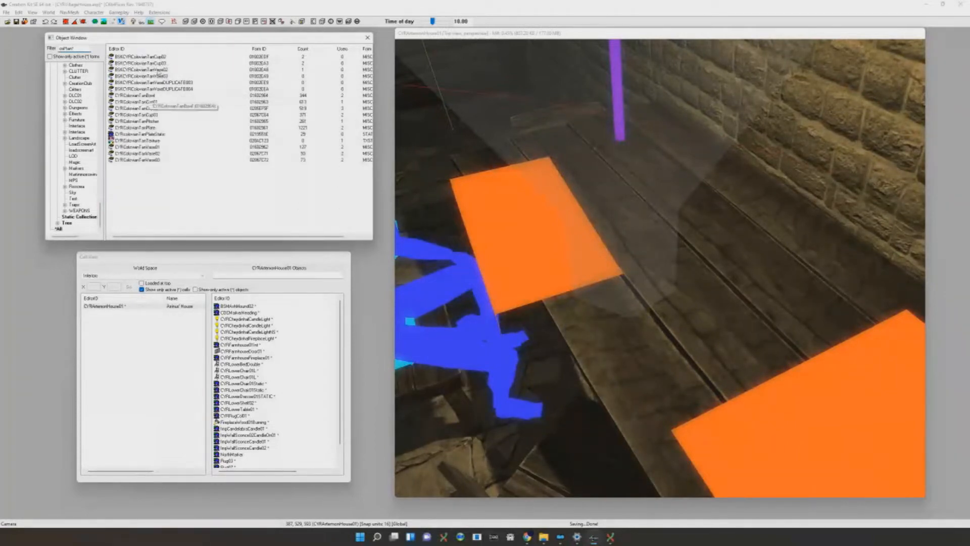
Place a CYRColovianTanPlate on the dining table between the two seat markers
{"action": "left_click_drag", "start_coordinate": [143, 127], "coordinate": [633, 254]}
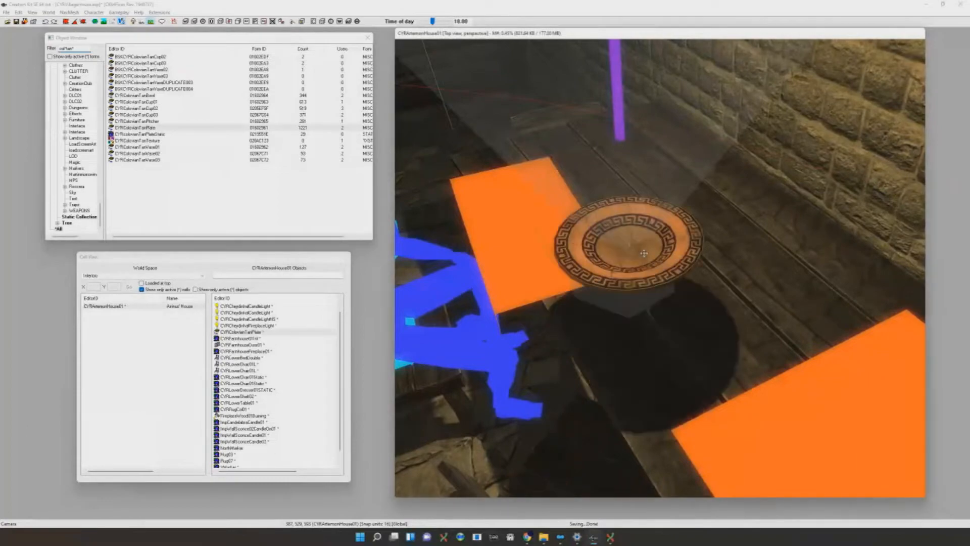
{"action": "scroll", "coordinate": [636, 253], "scroll_direction": "up", "scroll_amount": 5}
{"action": "scroll", "coordinate": [619, 272], "scroll_direction": "down", "scroll_amount": 6}
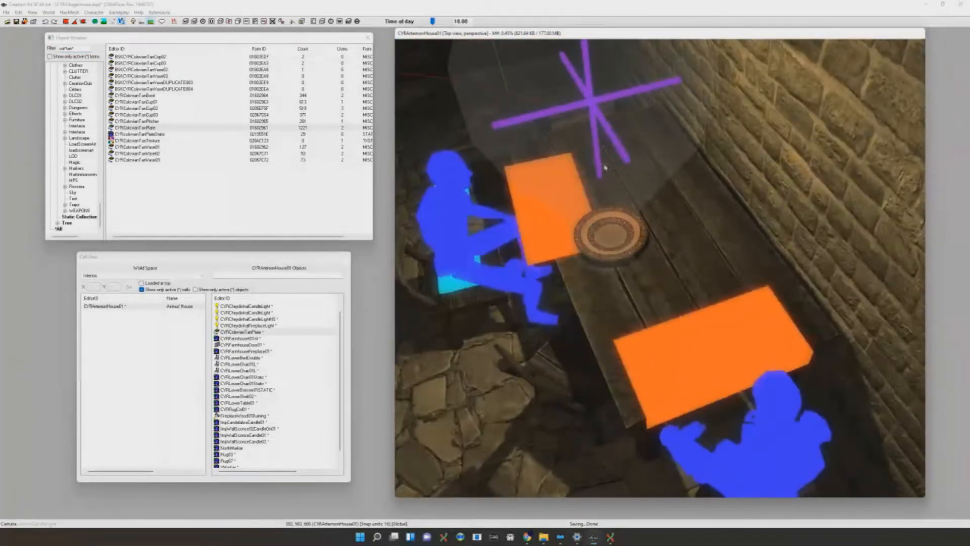
Select the candle light above the table and examine the shadows around the table and chair legs
{"action": "left_click", "coordinate": [605, 167]}
{"action": "middle_click_drag", "start_coordinate": [605, 167], "coordinate": [664, 157], "text": "shift"}
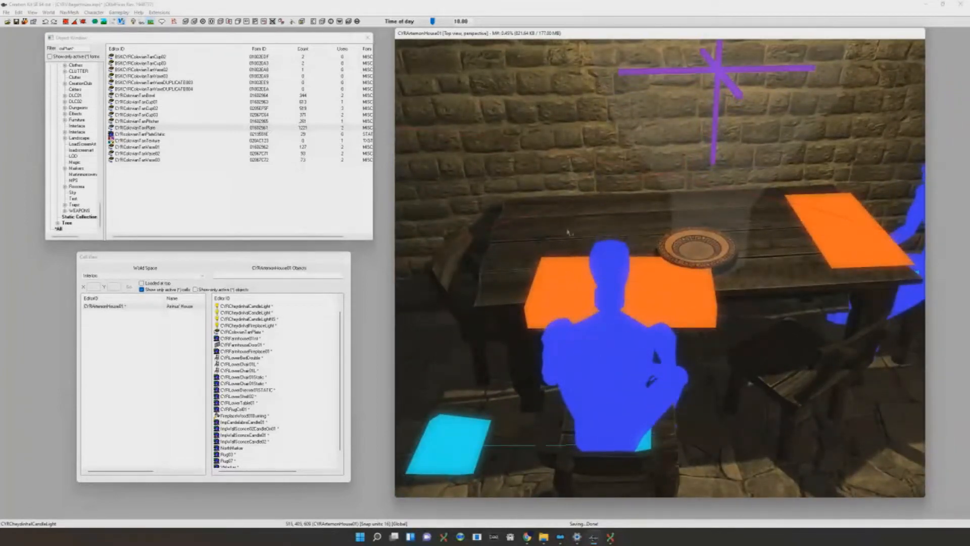
{"action": "scroll", "coordinate": [667, 130], "scroll_direction": "down", "scroll_amount": 8}
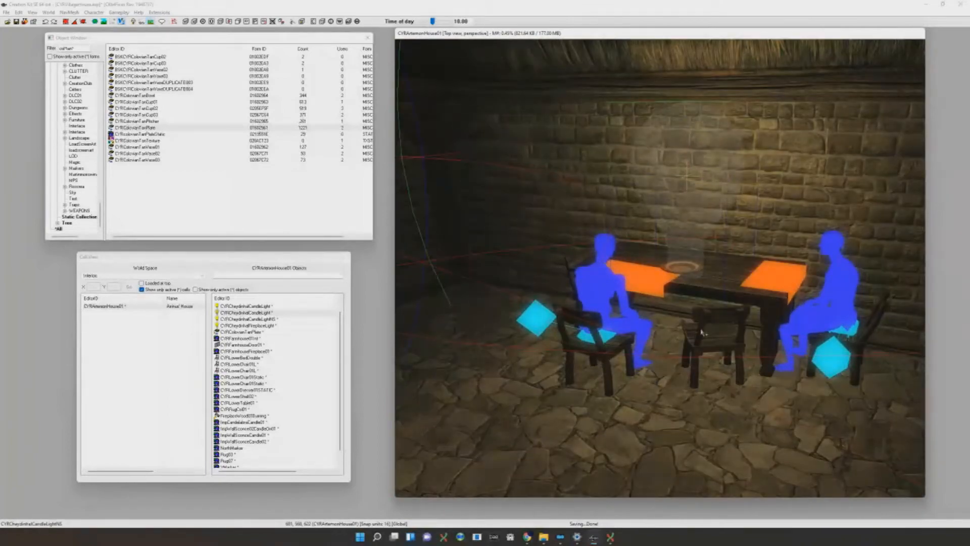
{"action": "scroll", "coordinate": [701, 328], "scroll_direction": "up", "scroll_amount": 10}
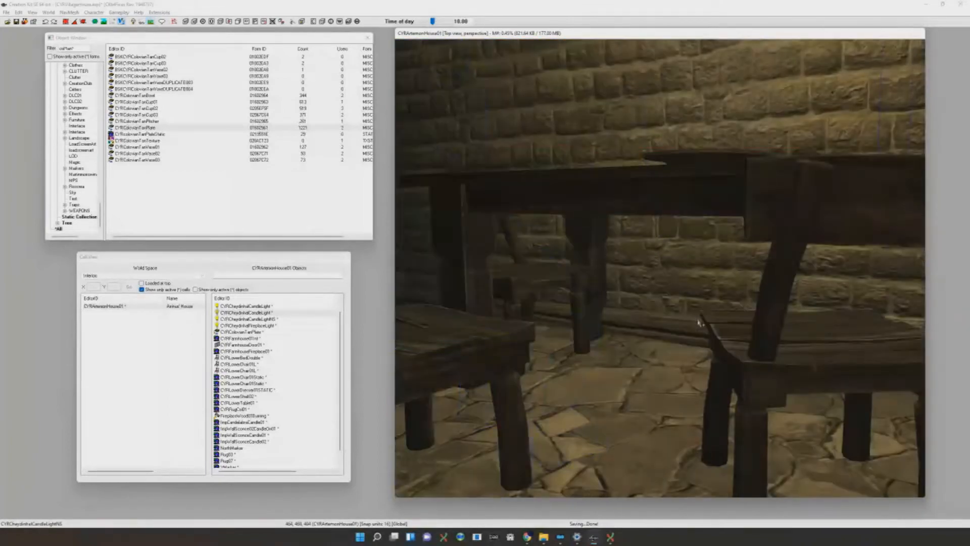
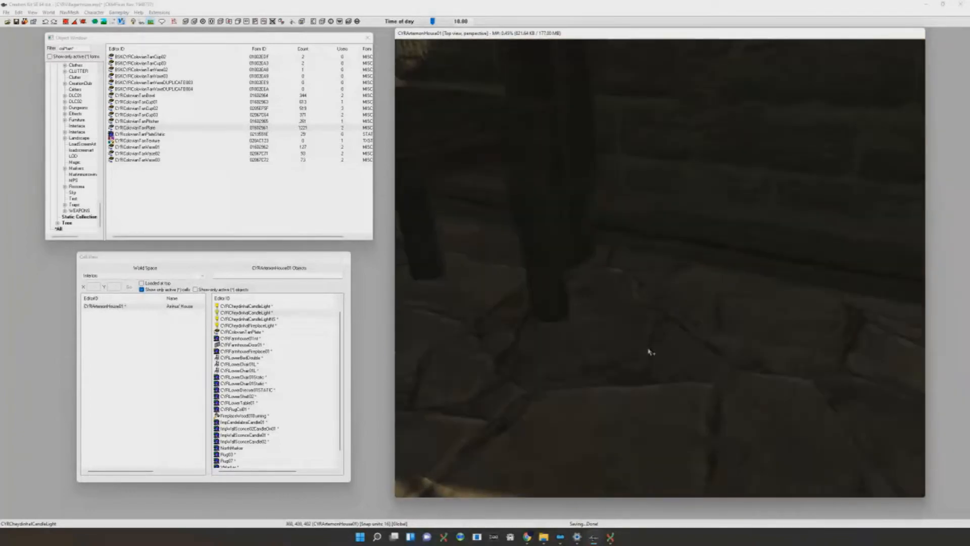
{"action": "middle_click_drag", "start_coordinate": [650, 352], "coordinate": [627, 370], "text": "shift"}
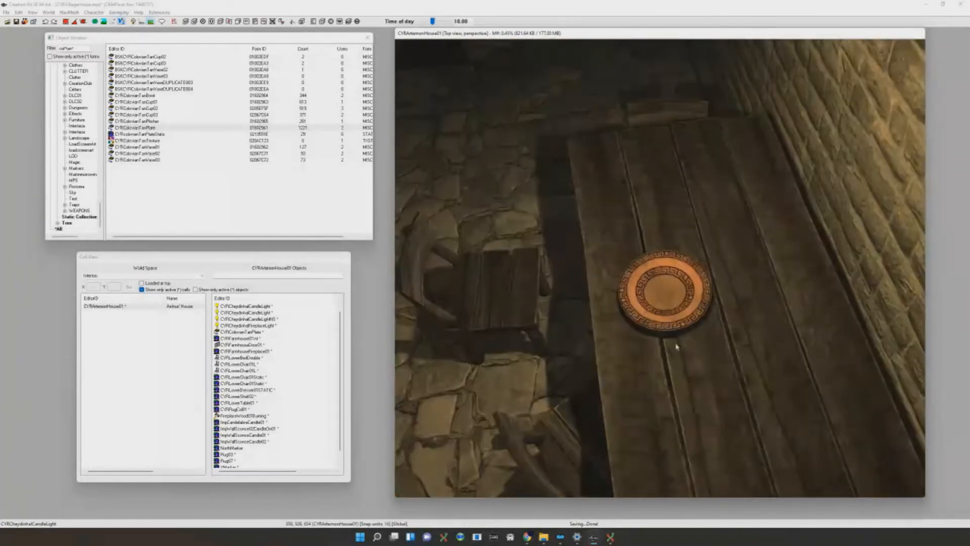
Inspect the lighting on the plate and compare it with the CYRCheydinhalCandleLightNS light by the entrance door
{"action": "left_click", "coordinate": [676, 346]}
{"action": "scroll", "coordinate": [677, 334], "scroll_direction": "down", "scroll_amount": 5}
{"action": "middle_click_drag", "start_coordinate": [677, 327], "coordinate": [680, 302], "text": "shift"}
{"action": "left_click", "coordinate": [685, 253]}
{"action": "left_click", "coordinate": [688, 245]}
{"action": "left_click", "coordinate": [689, 243]}
{"action": "left_click", "coordinate": [689, 243]}
{"action": "middle_click_drag", "start_coordinate": [689, 242], "coordinate": [693, 244], "text": "shift"}
{"action": "left_click", "coordinate": [693, 244]}
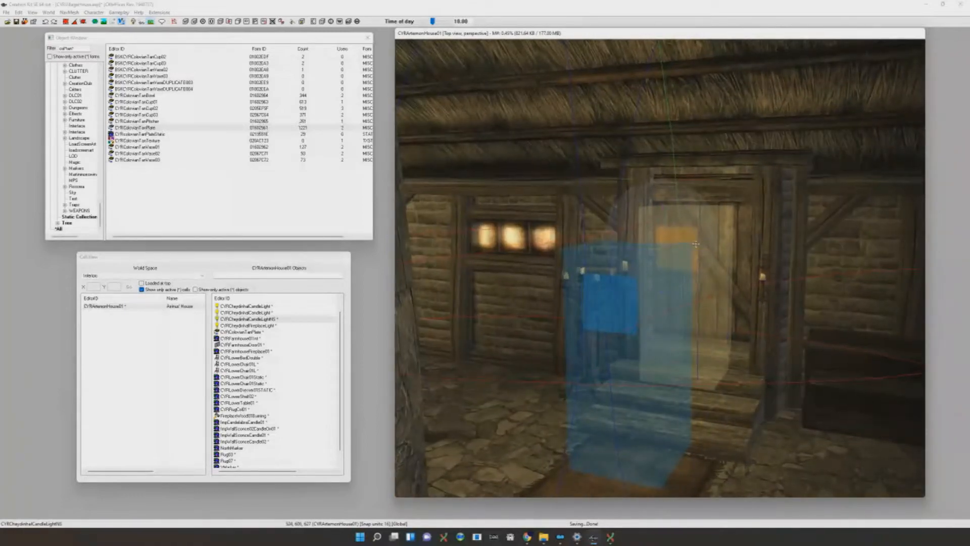
Hide the editor markers and drop the selected plate onto the tabletop
{"action": "key", "text": "f"}
{"action": "middle_click_drag", "start_coordinate": [749, 256], "coordinate": [621, 313], "text": "shift"}
{"action": "key", "text": "m"}
{"action": "left_click", "coordinate": [602, 326]}
{"action": "key", "text": "f"}
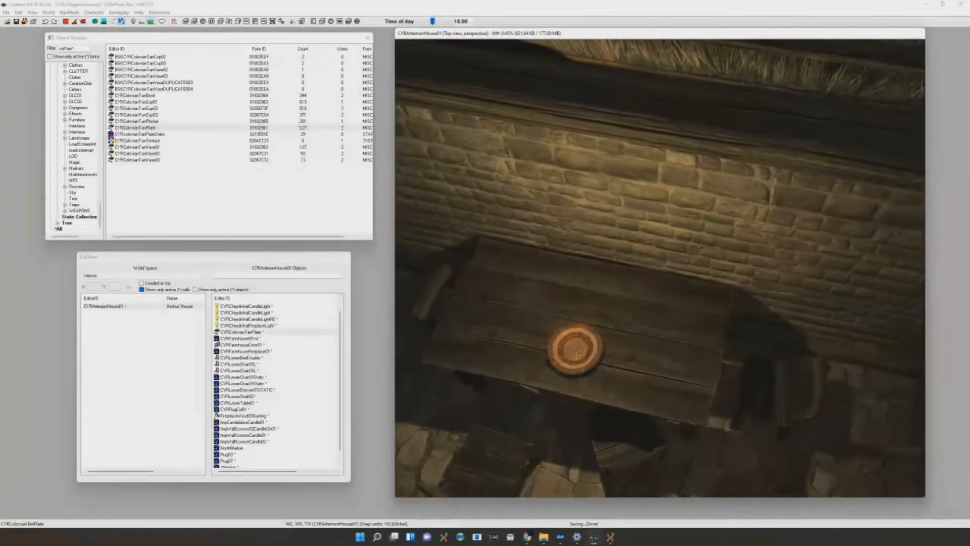
Duplicate the plate to lay three place settings around the table and save the plugin
{"action": "left_click_drag", "start_coordinate": [577, 350], "coordinate": [491, 260]}
{"action": "key", "text": "ctrl+d"}
{"action": "left_click_drag", "start_coordinate": [497, 338], "coordinate": [545, 348]}
{"action": "key", "text": "shift+f"}
{"action": "scroll", "coordinate": [584, 351], "scroll_direction": "down", "scroll_amount": 5}
{"action": "middle_click_drag", "start_coordinate": [584, 351], "coordinate": [633, 308], "text": "shift"}
{"action": "scroll", "coordinate": [632, 307], "scroll_direction": "down", "scroll_amount": 4}
{"action": "key", "text": "ctrl+s"}
{"action": "scroll", "coordinate": [345, 129], "scroll_direction": "up", "scroll_amount": 4}
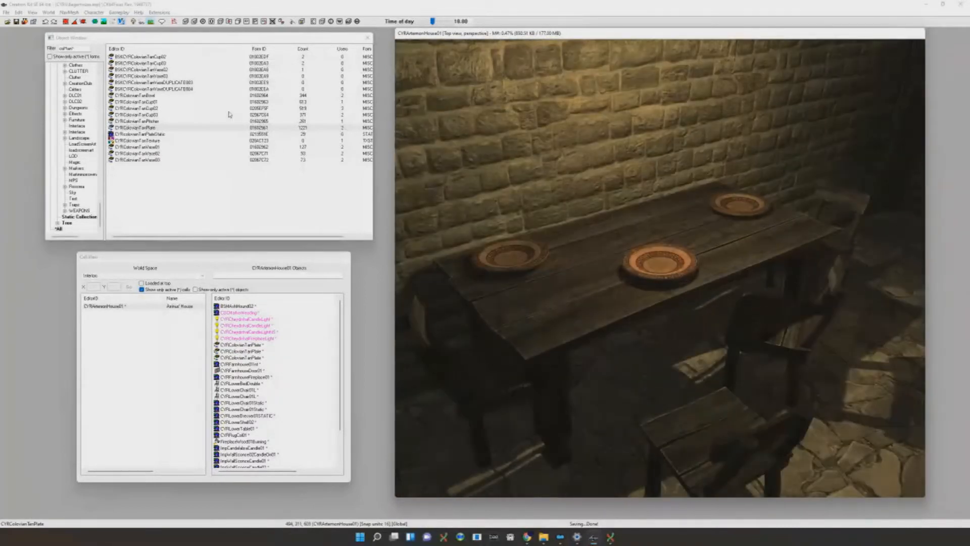
Place a CYRColovianTanPitcher at the wall side of the table, between the plates
{"action": "left_click_drag", "start_coordinate": [160, 122], "coordinate": [668, 192]}
{"action": "scroll", "coordinate": [668, 192], "scroll_direction": "up", "scroll_amount": 6}
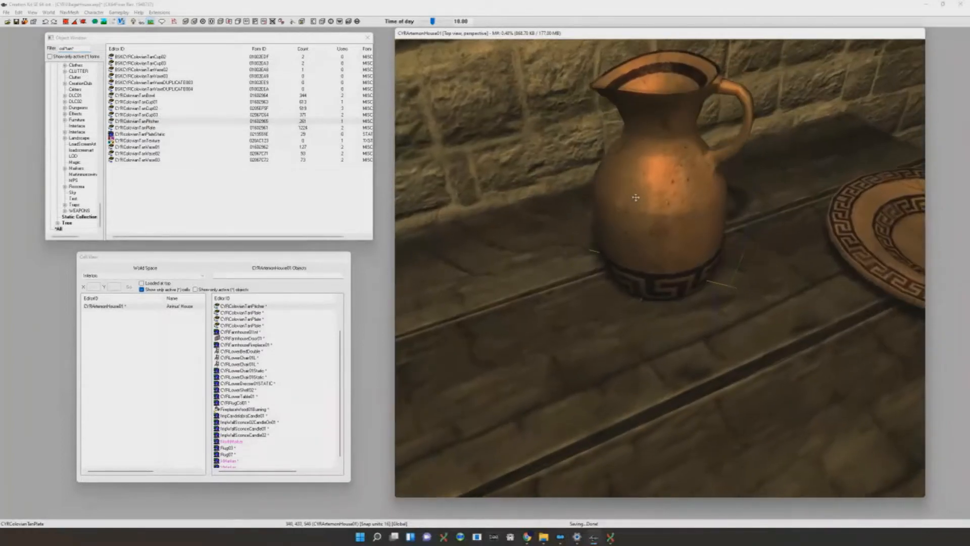
{"action": "scroll", "coordinate": [683, 191], "scroll_direction": "down", "scroll_amount": 2}
{"action": "scroll", "coordinate": [684, 191], "scroll_direction": "down", "scroll_amount": 5}
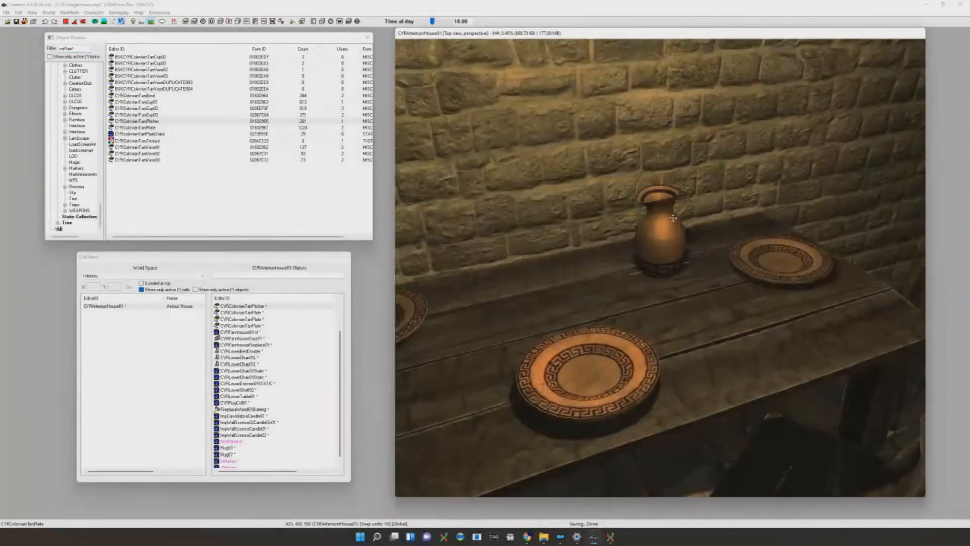
Place a CYRColovianTanCup03 on the table and duplicate it near the pitcher
{"action": "left_click_drag", "start_coordinate": [158, 115], "coordinate": [762, 293]}
{"action": "key", "text": "ctrl+d"}
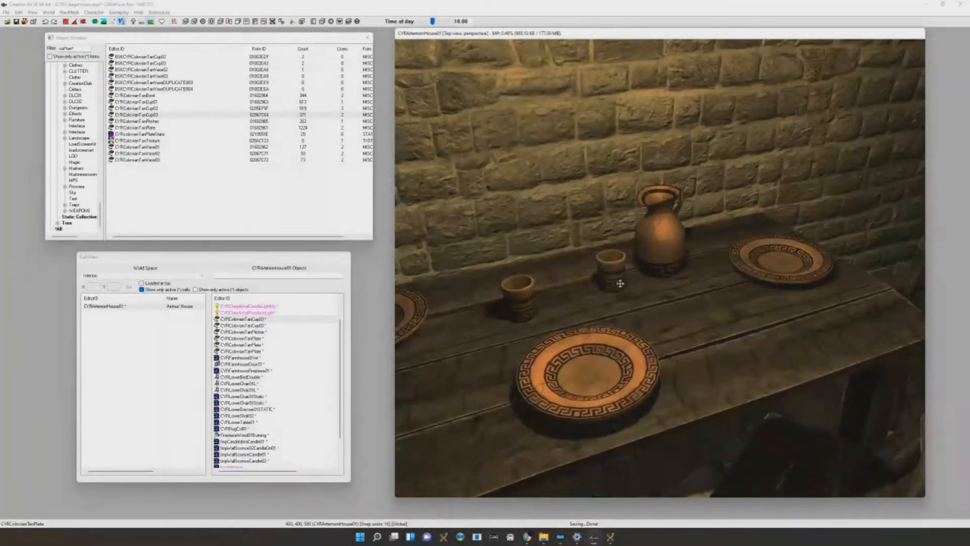
Swap the duplicate cup for CYRColovianTanCup01 and move it between the pitcher and the nearby plates
{"action": "scroll", "coordinate": [620, 283], "scroll_direction": "down", "scroll_amount": 1, "text": "ctrl"}
{"action": "scroll", "coordinate": [620, 283], "scroll_direction": "up", "scroll_amount": 3, "text": "ctrl"}
{"action": "scroll", "coordinate": [620, 276], "scroll_direction": "up", "scroll_amount": 2}
{"action": "left_click", "coordinate": [595, 267]}
{"action": "left_click_drag", "start_coordinate": [595, 267], "coordinate": [683, 293]}
{"action": "key", "text": "c"}
{"action": "middle_click_drag", "start_coordinate": [682, 294], "coordinate": [716, 294], "text": "shift"}
{"action": "scroll", "coordinate": [686, 289], "scroll_direction": "down", "scroll_amount": 4}
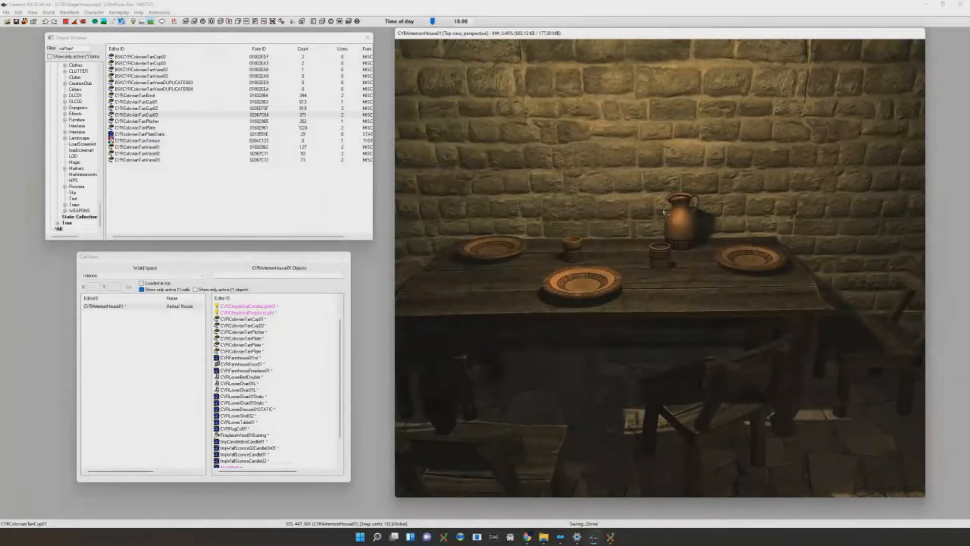
Review the arrangement of plates, cups and pitcher on the table from near and far
{"action": "middle_click_drag", "start_coordinate": [697, 258], "coordinate": [685, 250], "text": "shift"}
{"action": "left_click", "coordinate": [685, 251]}
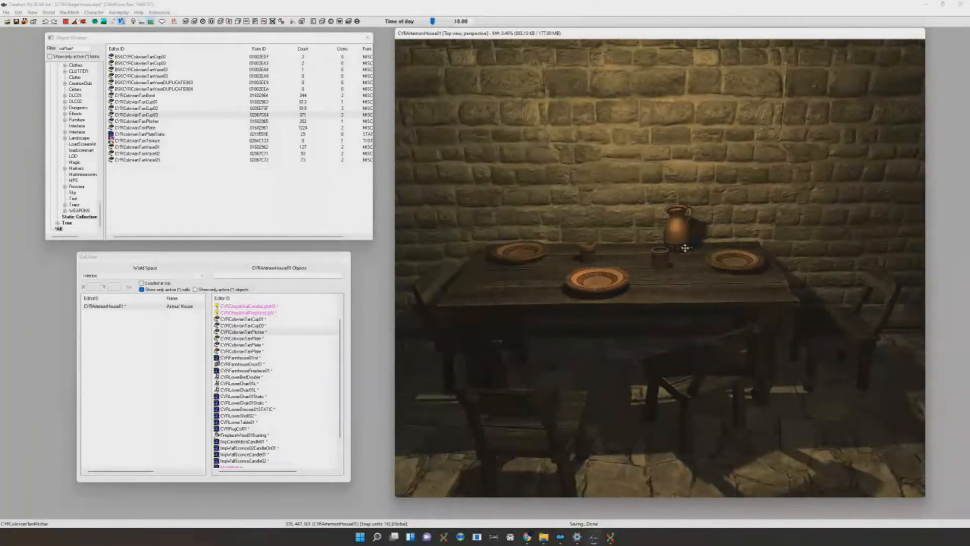
{"action": "scroll", "coordinate": [687, 249], "scroll_direction": "up", "scroll_amount": 5}
{"action": "scroll", "coordinate": [688, 249], "scroll_direction": "down", "scroll_amount": 7}
{"action": "middle_click_drag", "start_coordinate": [688, 249], "coordinate": [690, 258], "text": "shift"}
{"action": "scroll", "coordinate": [690, 258], "scroll_direction": "up", "scroll_amount": 3}
{"action": "scroll", "coordinate": [727, 263], "scroll_direction": "up", "scroll_amount": 3}
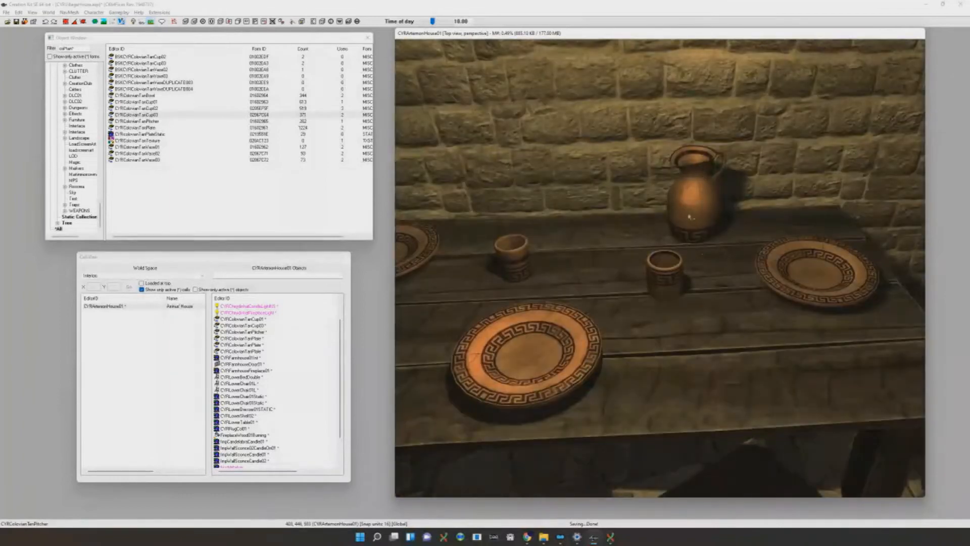
{"action": "scroll", "coordinate": [785, 249], "scroll_direction": "down", "scroll_amount": 6}
{"action": "scroll", "coordinate": [679, 266], "scroll_direction": "up", "scroll_amount": 5}
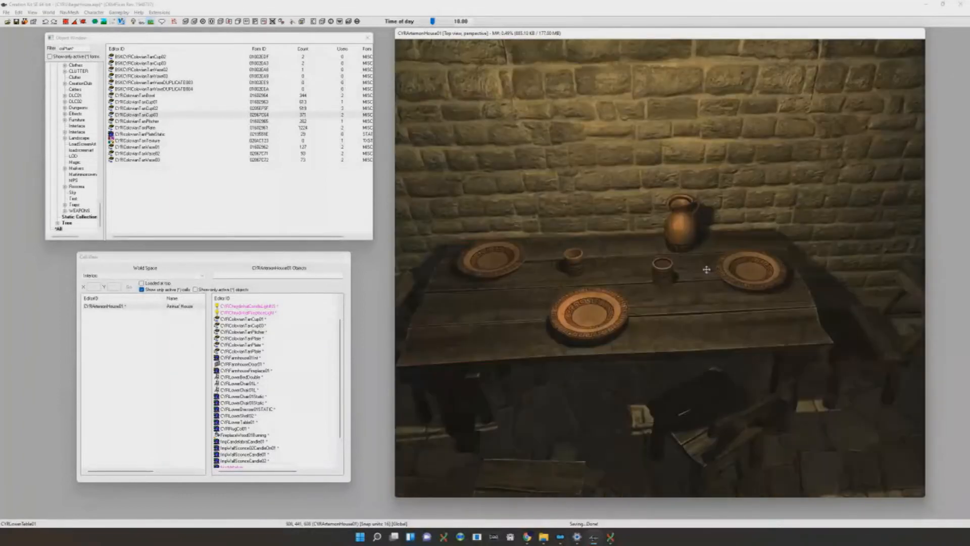
{"action": "scroll", "coordinate": [706, 273], "scroll_direction": "down", "scroll_amount": 5}
{"action": "left_click", "coordinate": [690, 269]}
{"action": "scroll", "coordinate": [690, 265], "scroll_direction": "up", "scroll_amount": 5}
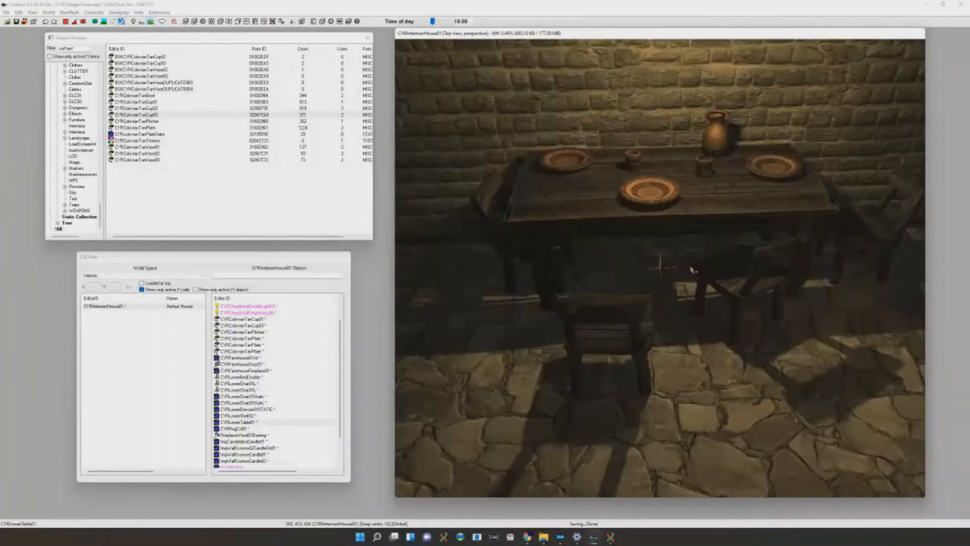
Select the patterned rug CYRRugCol01 on the house floor and centre the view on it
{"action": "scroll", "coordinate": [692, 261], "scroll_direction": "down", "scroll_amount": 8}
{"action": "scroll", "coordinate": [692, 252], "scroll_direction": "down", "scroll_amount": 8}
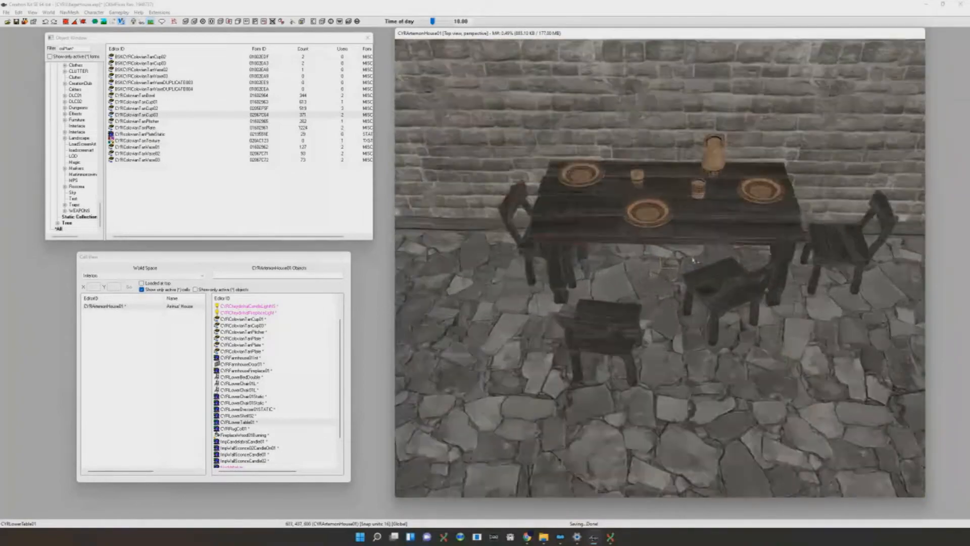
{"action": "scroll", "coordinate": [686, 243], "scroll_direction": "up", "scroll_amount": 8}
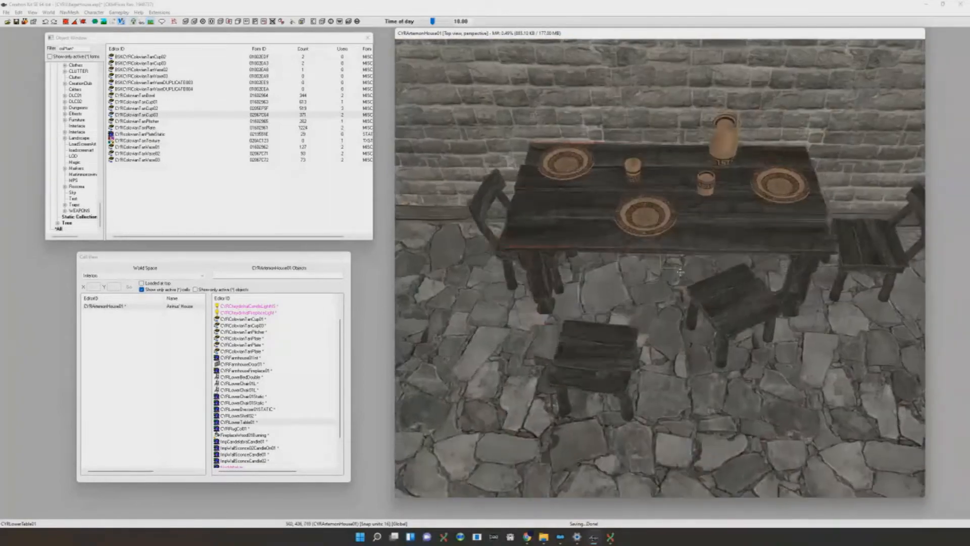
{"action": "middle_click_drag", "start_coordinate": [686, 243], "coordinate": [675, 277], "text": "shift"}
{"action": "scroll", "coordinate": [672, 271], "scroll_direction": "down", "scroll_amount": 10}
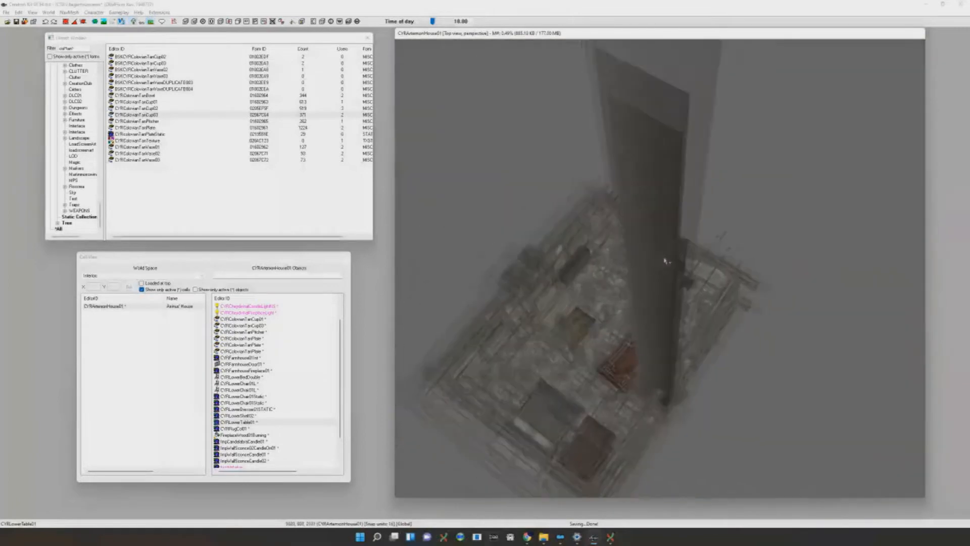
{"action": "scroll", "coordinate": [667, 258], "scroll_direction": "down", "scroll_amount": 5}
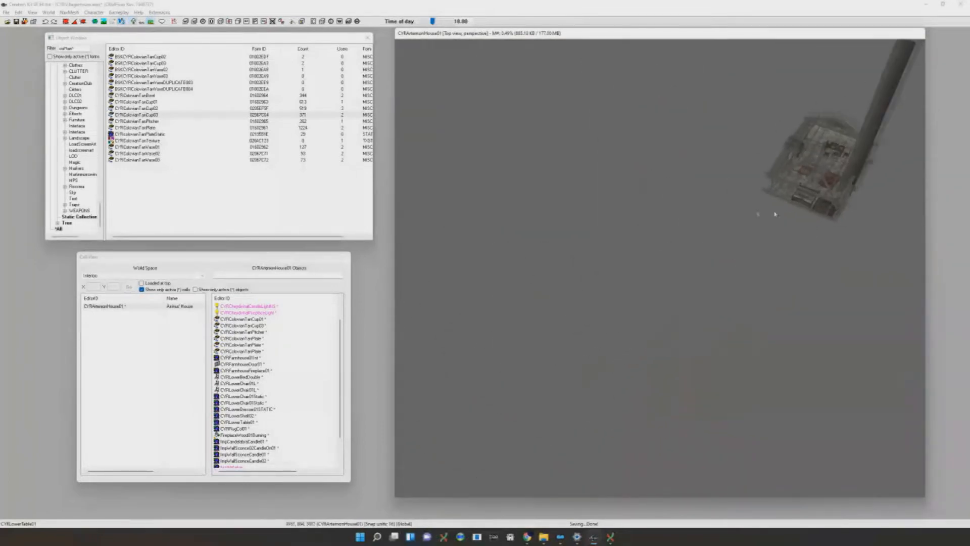
{"action": "middle_click_drag", "start_coordinate": [819, 185], "coordinate": [903, 180], "text": "shift"}
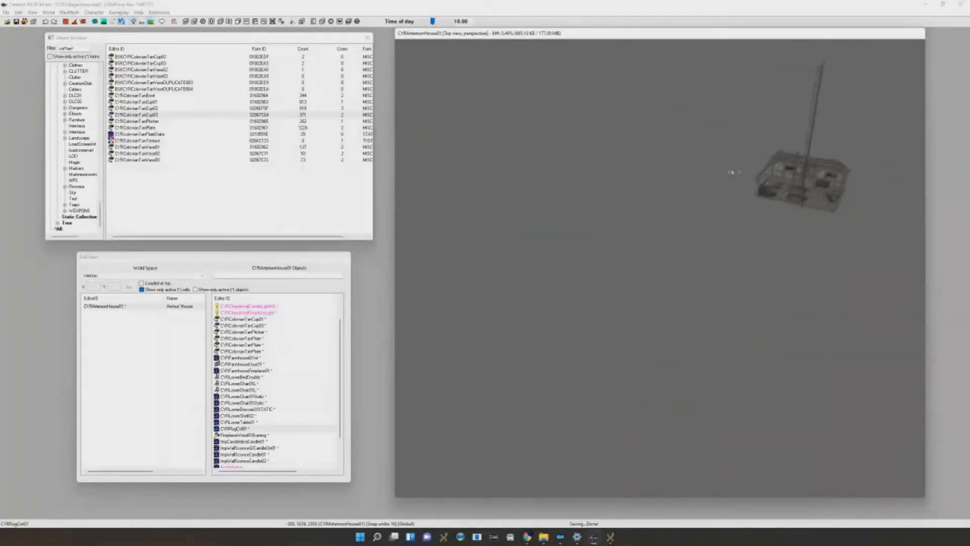
{"action": "key", "text": "c"}
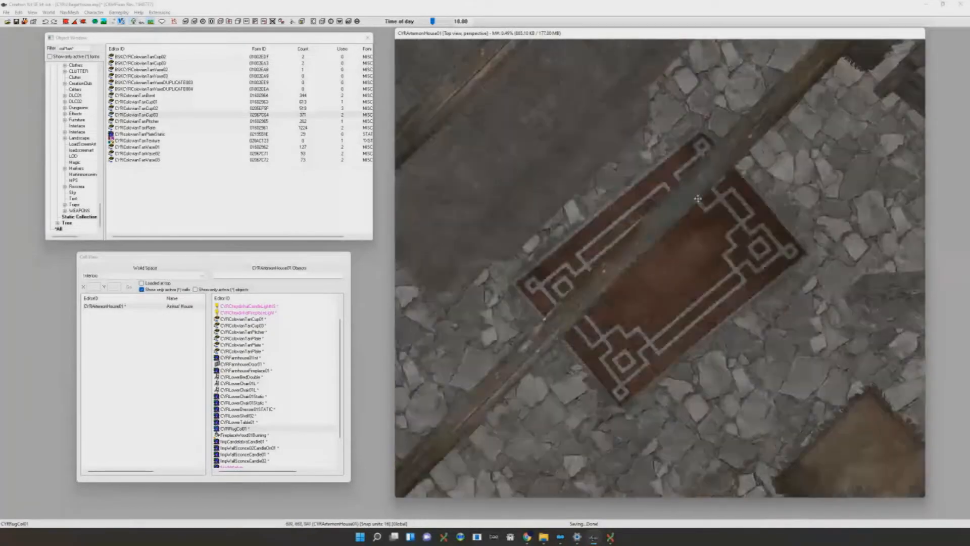
Look over the dining table, its chairs and the surrounding room to judge where more light is needed
{"action": "key", "text": "d"}
{"action": "key", "text": "a"}
{"action": "middle_click_drag", "start_coordinate": [625, 176], "coordinate": [617, 171], "text": "shift"}
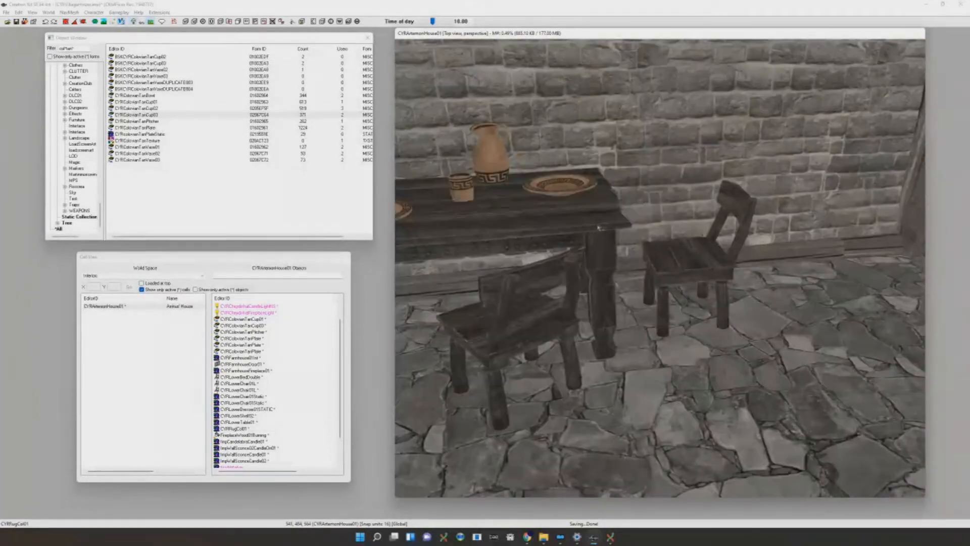
{"action": "middle_click_drag", "start_coordinate": [606, 228], "coordinate": [631, 212], "text": "shift"}
{"action": "scroll", "coordinate": [678, 258], "scroll_direction": "up", "scroll_amount": 4}
{"action": "left_click", "coordinate": [697, 273]}
{"action": "key", "text": "a"}
{"action": "key", "text": "a"}
{"action": "scroll", "coordinate": [462, 201], "scroll_direction": "up", "scroll_amount": 3}
Duplicate the ImpWallSconce02CandleOn01 wall sconce and bring the copy to the wall above the dining table
{"action": "left_click", "coordinate": [499, 199]}
{"action": "key", "text": "d"}
{"action": "middle_click_drag", "start_coordinate": [659, 222], "coordinate": [543, 221], "text": "shift"}
{"action": "scroll", "coordinate": [677, 199], "scroll_direction": "up", "scroll_amount": 4}
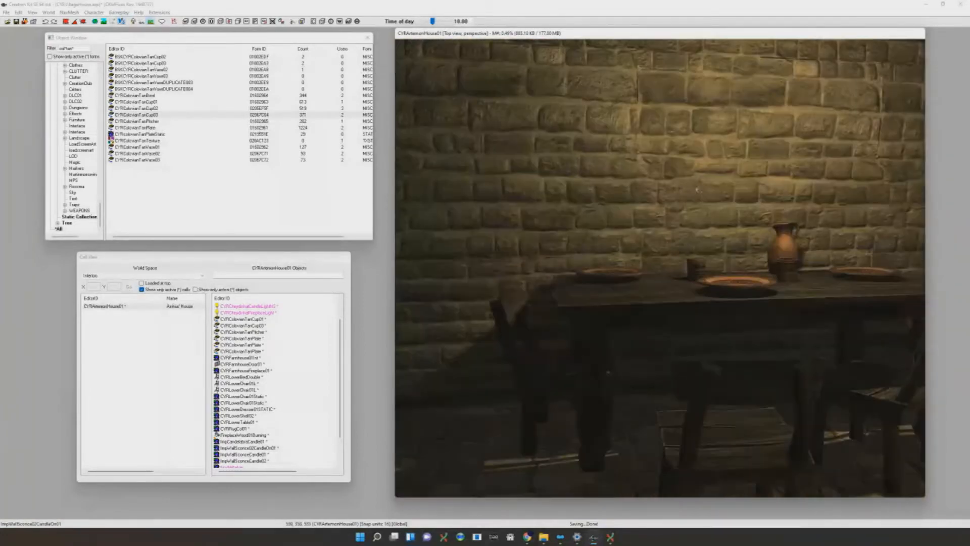
{"action": "scroll", "coordinate": [681, 198], "scroll_direction": "up", "scroll_amount": 3}
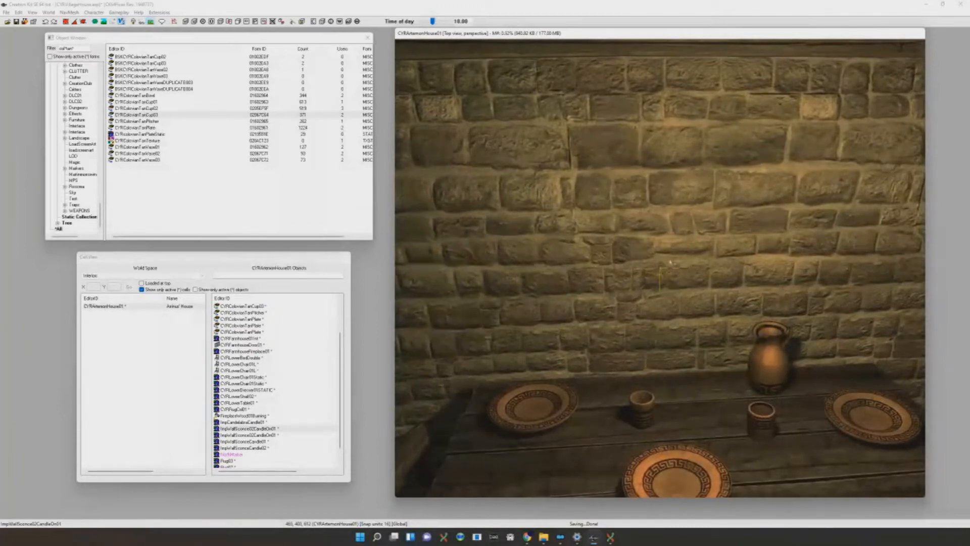
{"action": "key", "text": "a"}
{"action": "scroll", "coordinate": [671, 264], "scroll_direction": "up", "scroll_amount": 3}
Rotate the duplicated sconce to face the room and position it against the stone wall above the table
{"action": "right_click_drag", "start_coordinate": [671, 263], "coordinate": [720, 242]}
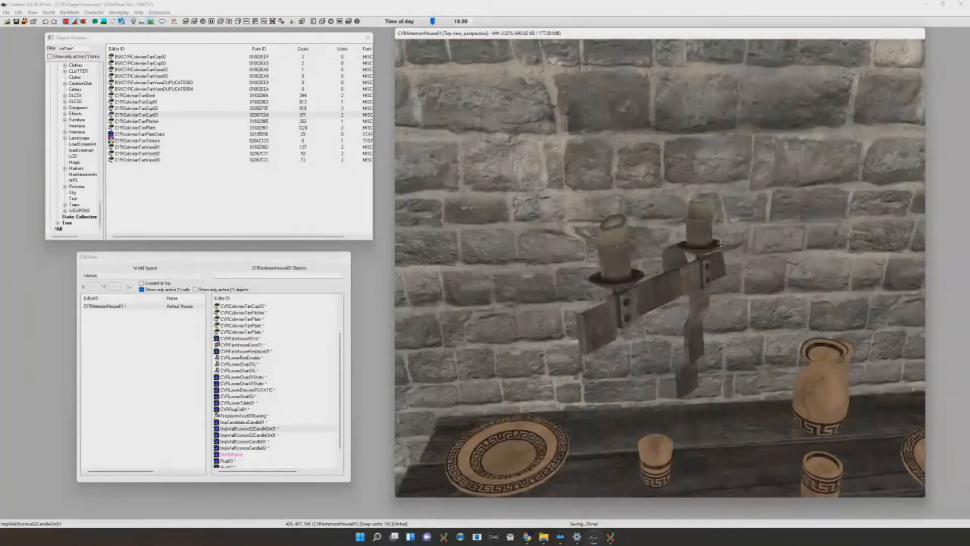
{"action": "right_click_drag", "start_coordinate": [719, 167], "coordinate": [753, 168]}
{"action": "scroll", "coordinate": [718, 261], "scroll_direction": "down", "scroll_amount": 2}
{"action": "middle_click_drag", "start_coordinate": [719, 262], "coordinate": [649, 268], "text": "shift"}
{"action": "left_click_drag", "start_coordinate": [648, 268], "coordinate": [697, 269]}
{"action": "middle_click_drag", "start_coordinate": [697, 269], "coordinate": [706, 275], "text": "shift"}
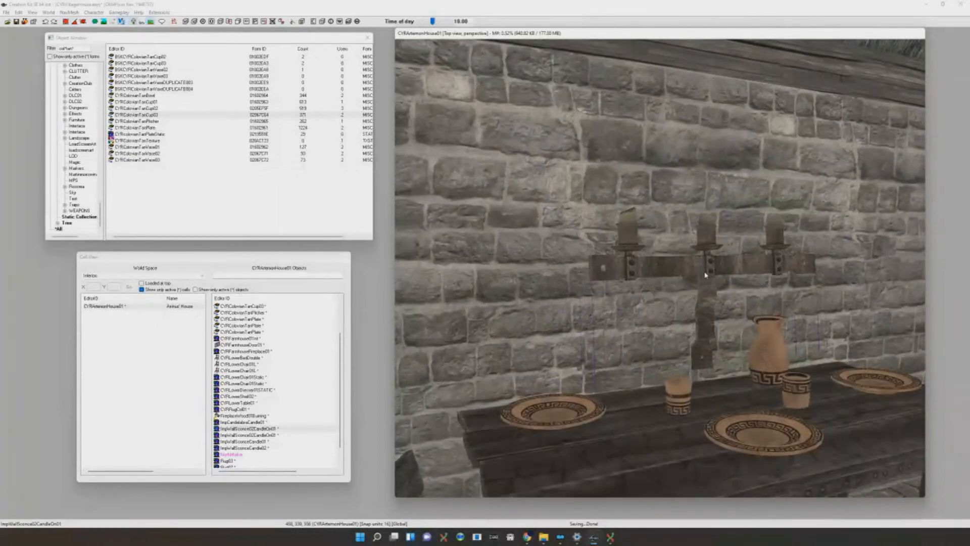
{"action": "left_click_drag", "start_coordinate": [705, 276], "coordinate": [704, 270]}
{"action": "middle_click_drag", "start_coordinate": [704, 270], "coordinate": [732, 265], "text": "shift"}
{"action": "left_click_drag", "start_coordinate": [733, 265], "coordinate": [724, 266]}
Swap the sconce above the dining table for the single-candle ImpWallSconceCandle01
{"action": "key", "text": "a"}
{"action": "middle_click_drag", "start_coordinate": [722, 267], "coordinate": [691, 278], "text": "shift"}
{"action": "key", "text": "ctrl+Right"}
{"action": "key", "text": "ctrl+Right"}
{"action": "key", "text": "ctrl+Right"}
{"action": "key", "text": "ctrl+Right"}
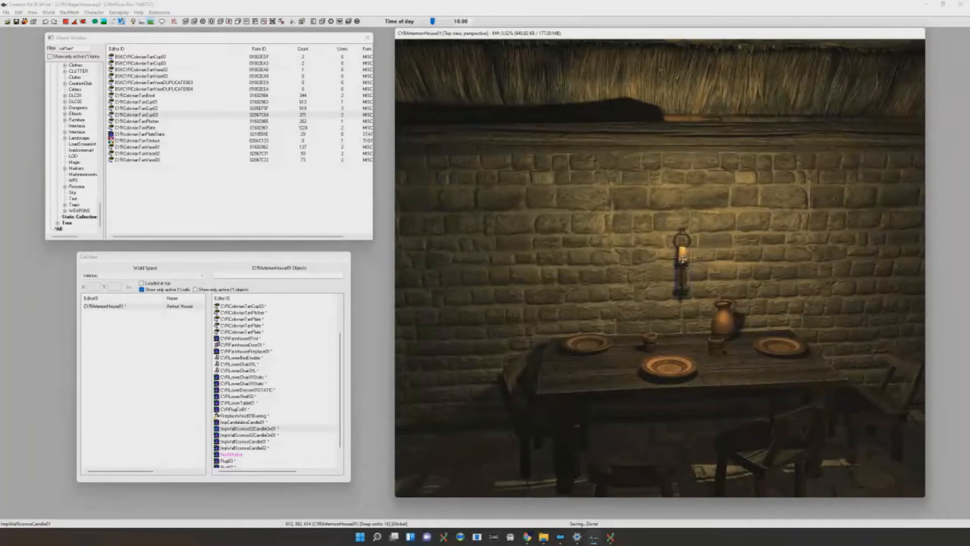
{"action": "key", "text": "c"}
{"action": "scroll", "coordinate": [683, 259], "scroll_direction": "down", "scroll_amount": 5}
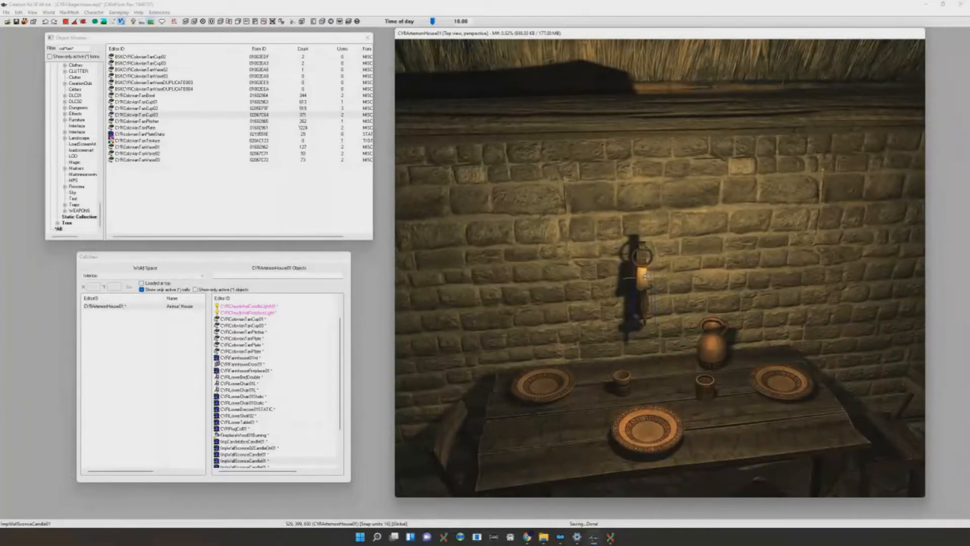
Duplicate the single-candle sconce repeatedly on the wall above the table and undo the extra copies
{"action": "key", "text": "ctrl+d"}
{"action": "key", "text": "ctrl+d"}
{"action": "key", "text": "ctrl+d"}
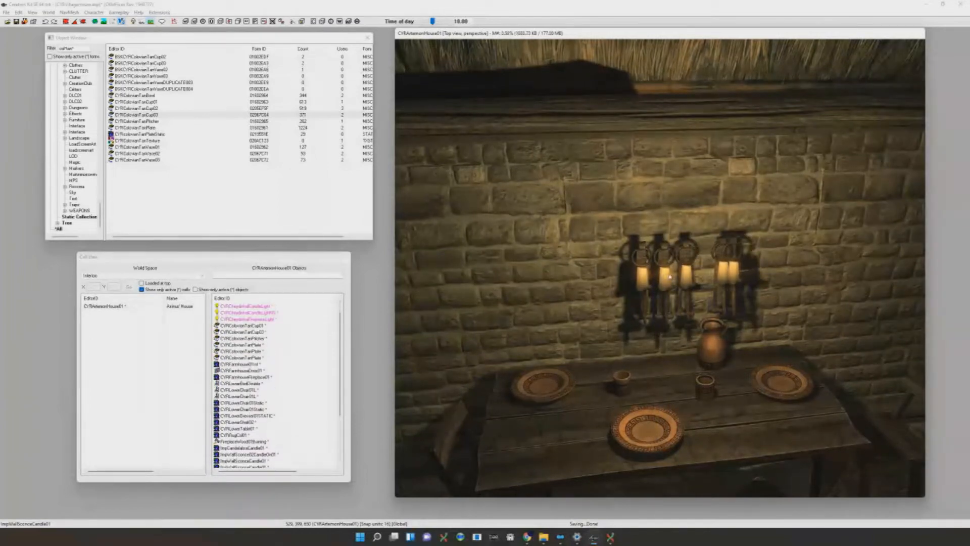
{"action": "key", "text": "ctrl+d"}
{"action": "key", "text": "ctrl+d"}
{"action": "key", "text": "ctrl+d"}
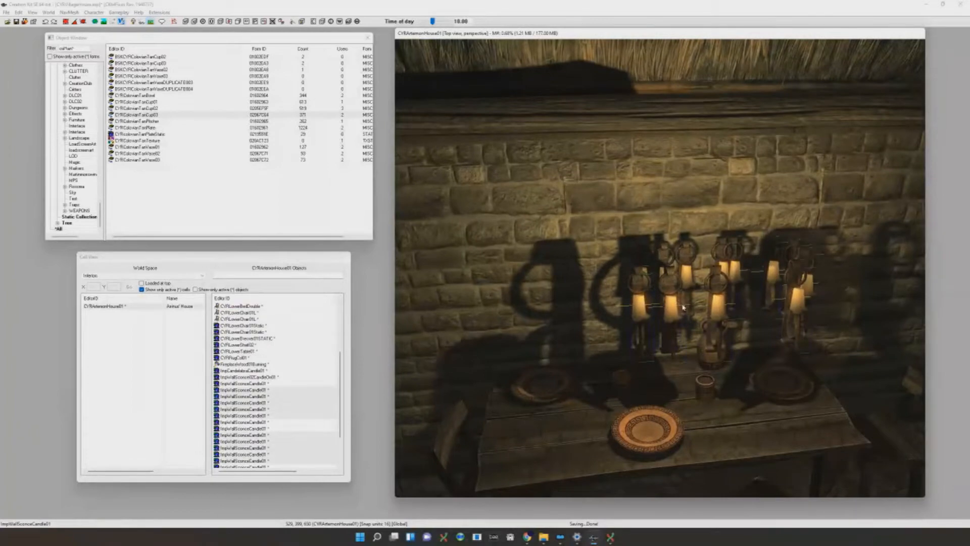
{"action": "key", "text": "ctrl+z"}
{"action": "key", "text": "ctrl+z"}
{"action": "key", "text": "ctrl+z"}
{"action": "key", "text": "ctrl+z"}
{"action": "key", "text": "ctrl+z"}
{"action": "key", "text": "ctrl+z"}
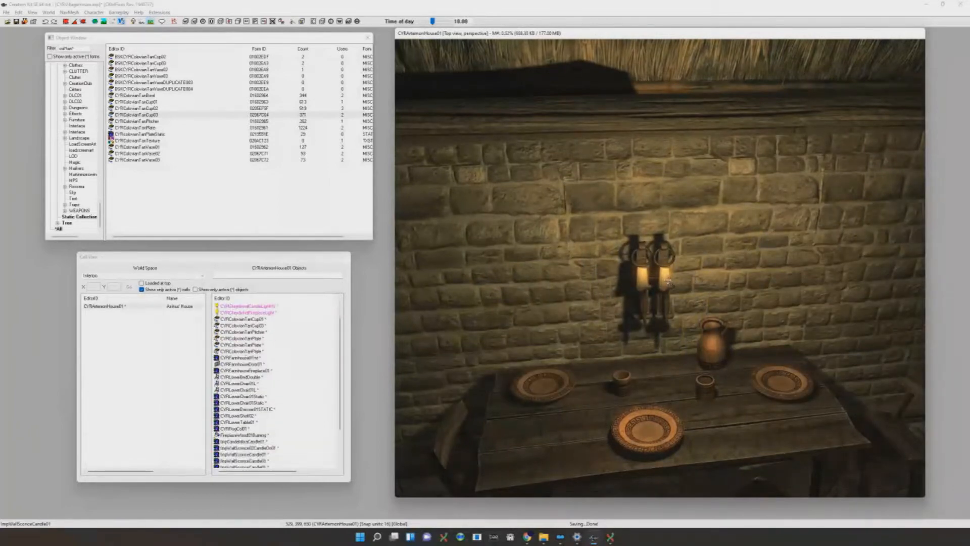
Keep only one of the two ImpWallSconceCandle01 sconces on the wall above the dining table
{"action": "left_click", "coordinate": [645, 286]}
{"action": "middle_click_drag", "start_coordinate": [648, 282], "coordinate": [655, 278], "text": "shift"}
{"action": "left_click", "coordinate": [645, 278]}
{"action": "key", "text": "ctrl+Right"}
{"action": "key", "text": "ctrl+Right"}
{"action": "scroll", "coordinate": [656, 277], "scroll_direction": "down", "scroll_amount": 3}
{"action": "key", "text": "a"}
{"action": "scroll", "coordinate": [655, 277], "scroll_direction": "down", "scroll_amount": 2}
{"action": "key", "text": "a"}
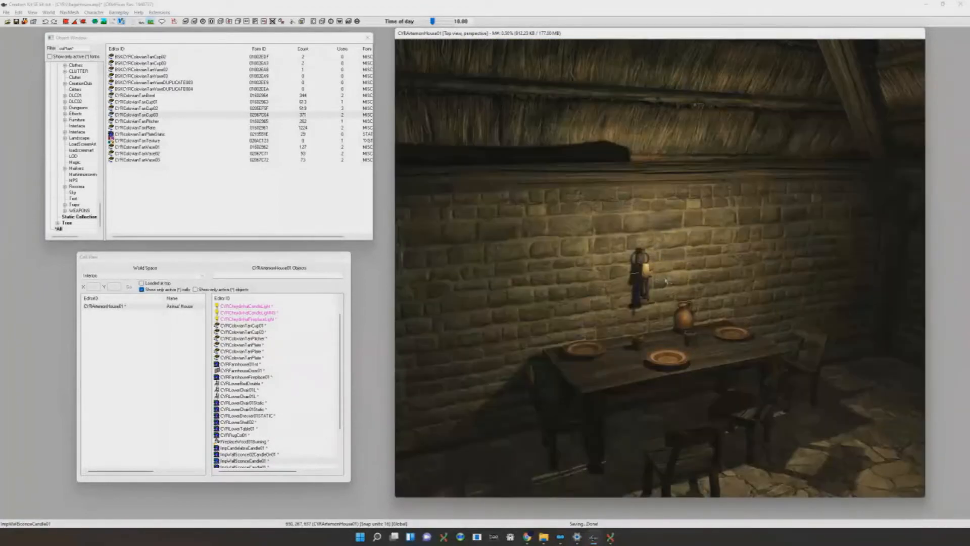
Review the lighting of the whole house interior, including the bed, entrance and dining areas, from several viewpoints
{"action": "key", "text": "a"}
{"action": "scroll", "coordinate": [670, 284], "scroll_direction": "down", "scroll_amount": 5}
{"action": "middle_click_drag", "start_coordinate": [670, 284], "coordinate": [727, 293], "text": "shift"}
{"action": "key", "text": "a"}
{"action": "scroll", "coordinate": [663, 283], "scroll_direction": "up", "scroll_amount": 5}
{"action": "key", "text": "a"}
{"action": "scroll", "coordinate": [687, 286], "scroll_direction": "down", "scroll_amount": 5}
{"action": "scroll", "coordinate": [697, 307], "scroll_direction": "up", "scroll_amount": 4}
{"action": "left_click", "coordinate": [679, 311]}
{"action": "scroll", "coordinate": [679, 311], "scroll_direction": "up", "scroll_amount": 4}
{"action": "scroll", "coordinate": [710, 310], "scroll_direction": "up", "scroll_amount": 4}
{"action": "left_click", "coordinate": [735, 309]}
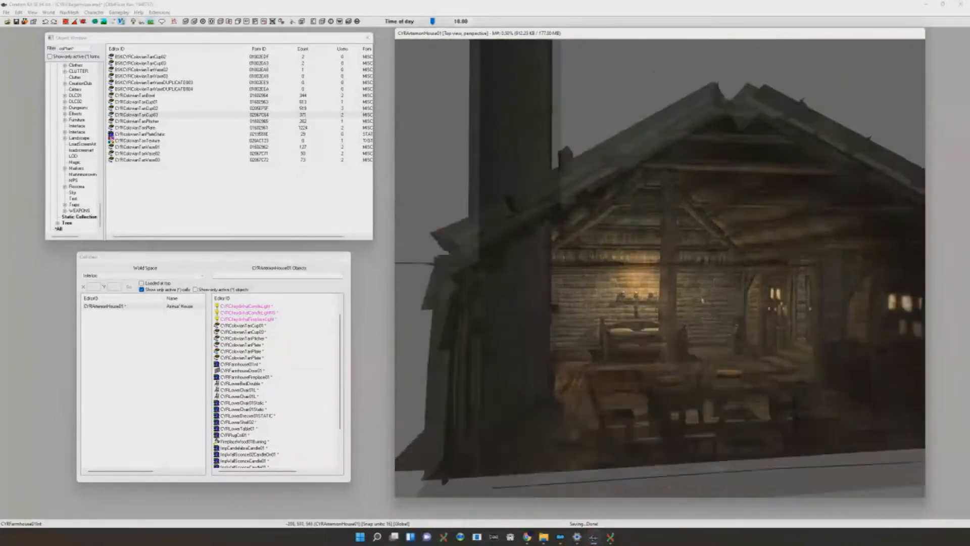
{"action": "scroll", "coordinate": [698, 296], "scroll_direction": "up", "scroll_amount": 4}
{"action": "middle_click_drag", "start_coordinate": [707, 301], "coordinate": [699, 294], "text": "shift"}
{"action": "scroll", "coordinate": [696, 293], "scroll_direction": "down", "scroll_amount": 4}
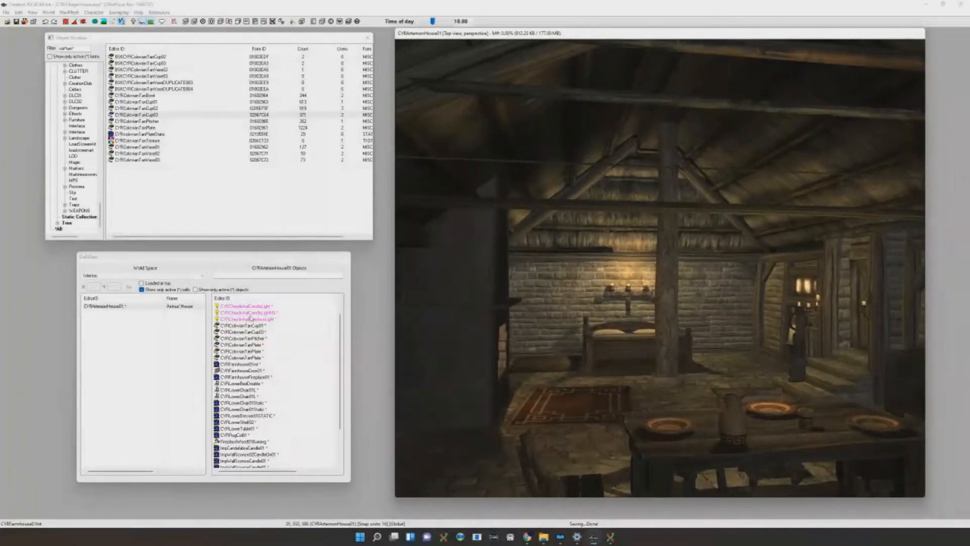
{"action": "right_click", "coordinate": [121, 307]}
{"action": "left_click", "coordinate": [137, 321]}
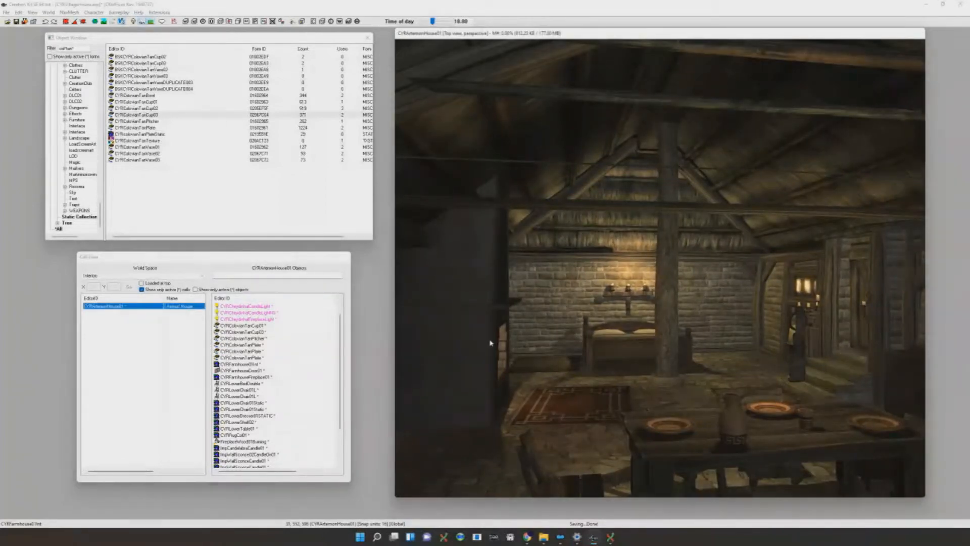
{"action": "left_click", "coordinate": [609, 384]}
{"action": "scroll", "coordinate": [687, 304], "scroll_direction": "up", "scroll_amount": 3}
{"action": "middle_click_drag", "start_coordinate": [700, 306], "coordinate": [564, 329]}
{"action": "scroll", "coordinate": [687, 304], "scroll_direction": "up", "scroll_amount": 5}
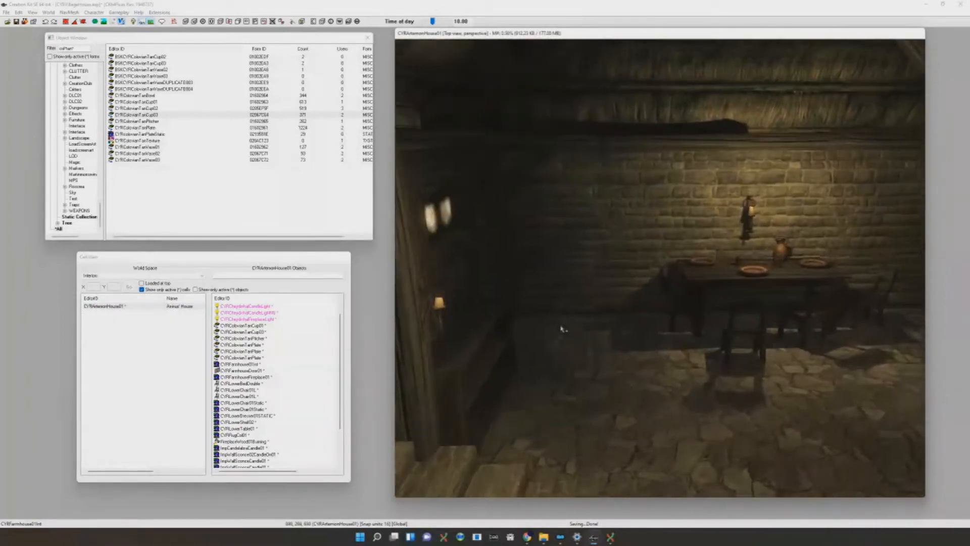
Try other Imp models in place of the wall sconce above the dining table, up to a stone well
{"action": "scroll", "coordinate": [762, 312], "scroll_direction": "up", "scroll_amount": 4}
{"action": "key", "text": "a"}
{"action": "middle_click_drag", "start_coordinate": [762, 311], "coordinate": [707, 331]}
{"action": "left_click", "coordinate": [736, 216]}
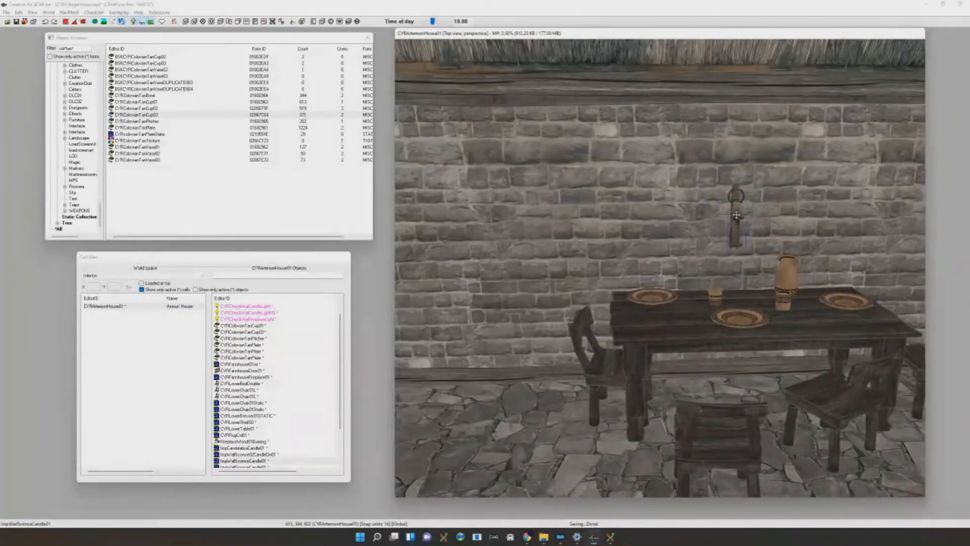
{"action": "key", "text": "Delete"}
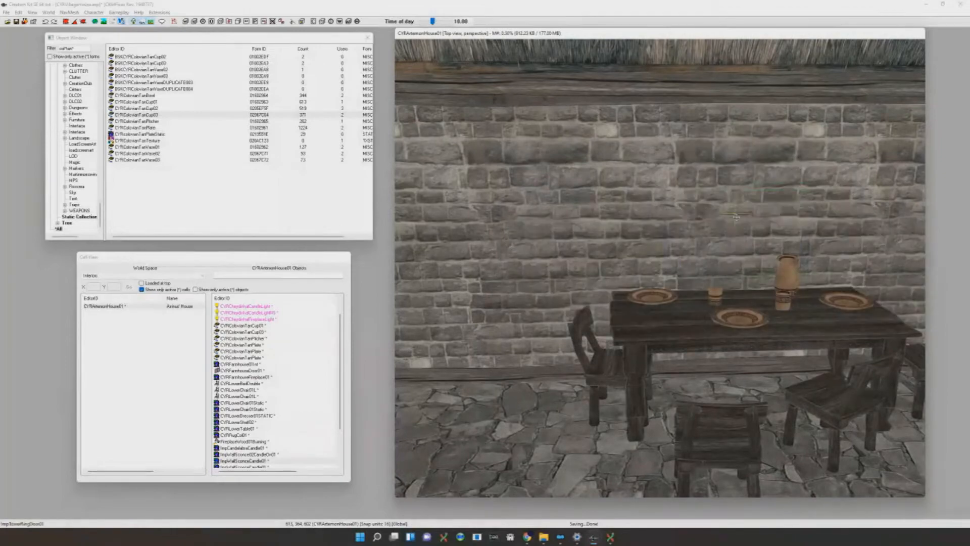
{"action": "middle_click_drag", "start_coordinate": [739, 223], "coordinate": [752, 253], "text": "shift"}
{"action": "scroll", "coordinate": [753, 253], "scroll_direction": "down", "scroll_amount": 10}
{"action": "key", "text": "ctrl+Down"}
{"action": "key", "text": "ctrl+Down"}
{"action": "scroll", "coordinate": [752, 254], "scroll_direction": "up", "scroll_amount": 10}
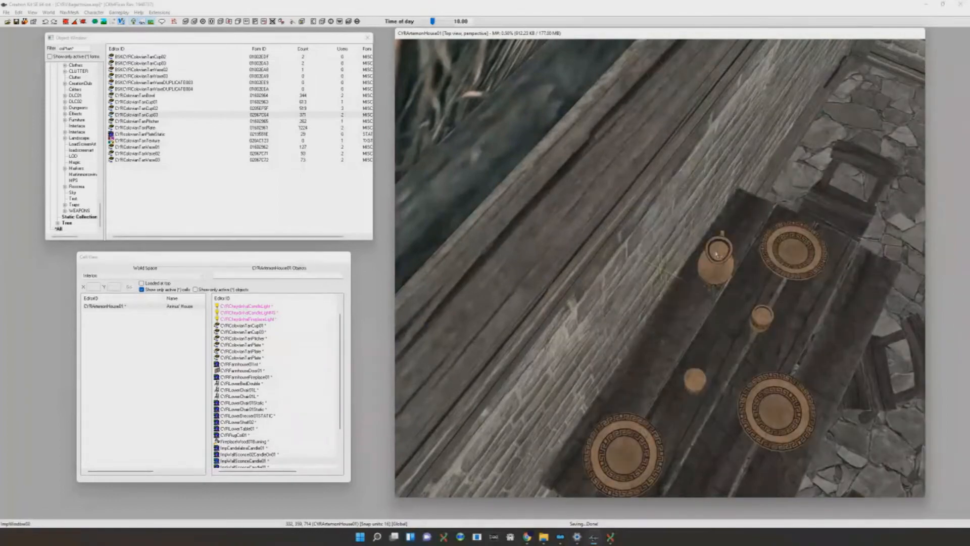
{"action": "key", "text": "ctrl+Down"}
{"action": "scroll", "coordinate": [714, 259], "scroll_direction": "down", "scroll_amount": 10}
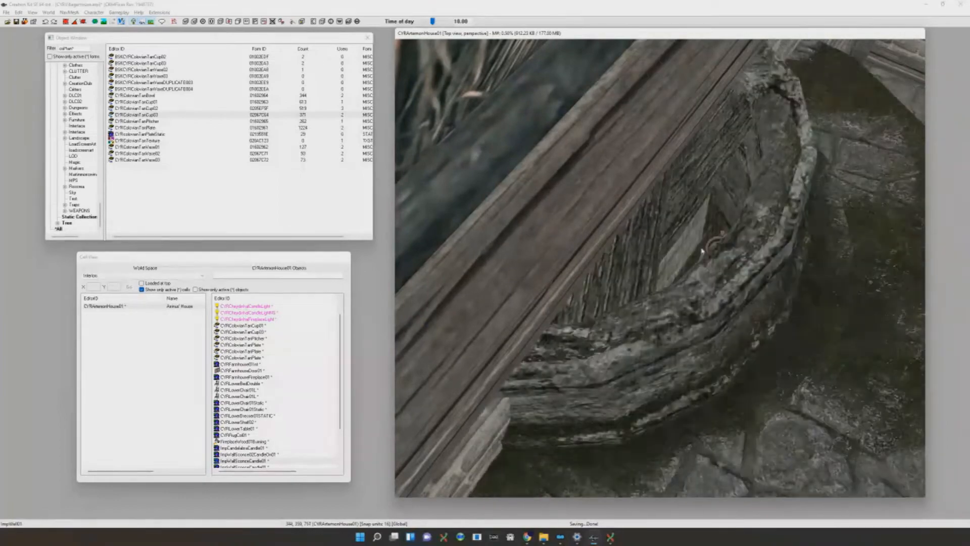
Delete the stone well that stands in for the sconce beside the dining table
{"action": "scroll", "coordinate": [578, 164], "scroll_direction": "up", "scroll_amount": 4}
{"action": "left_click_drag", "start_coordinate": [689, 217], "coordinate": [533, 151]}
{"action": "scroll", "coordinate": [532, 152], "scroll_direction": "down", "scroll_amount": 4}
{"action": "key", "text": "Delete"}
{"action": "scroll", "coordinate": [516, 178], "scroll_direction": "up", "scroll_amount": 6}
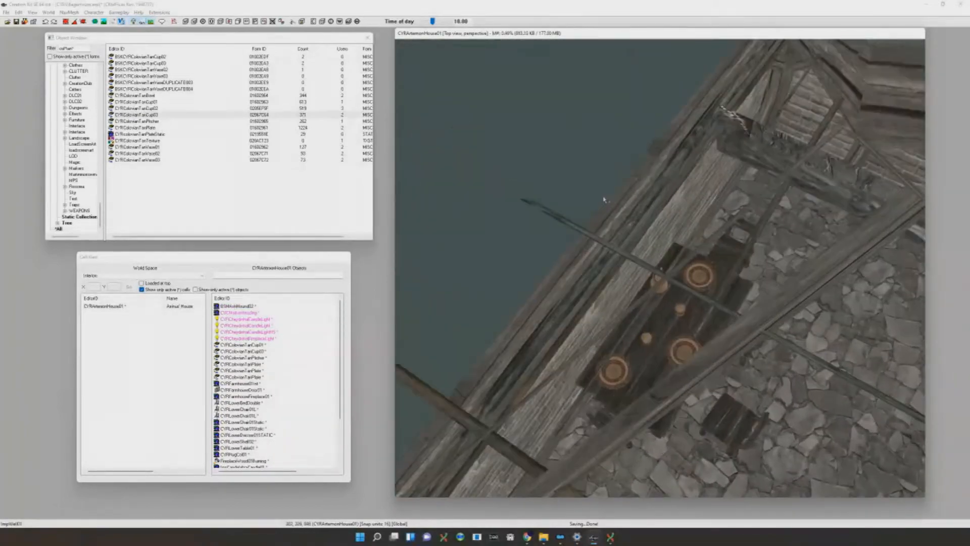
Filter the objects by "impo" and open the AngasMillAerisHouse interior from the full list of cells
{"action": "type", "text": "impo"}
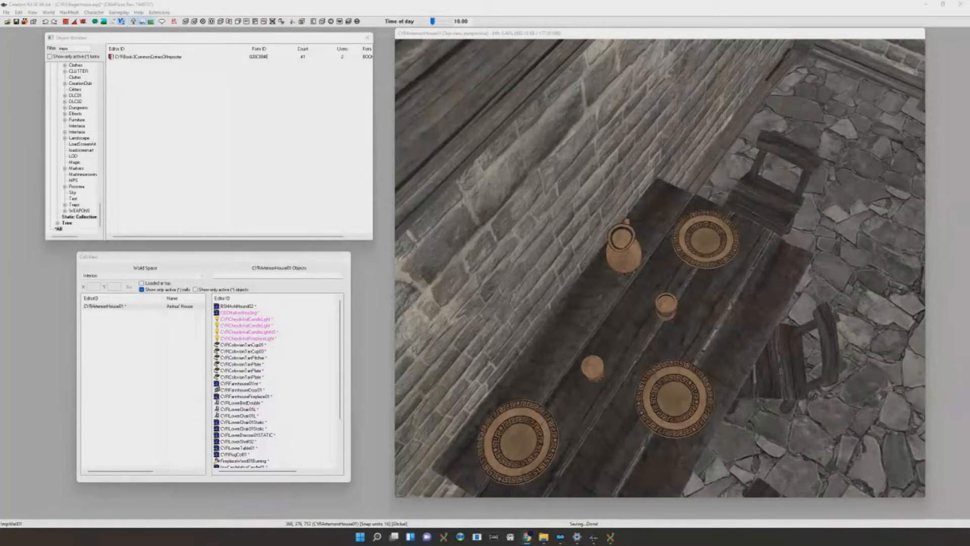
{"action": "scroll", "coordinate": [666, 290], "scroll_direction": "down", "scroll_amount": 5}
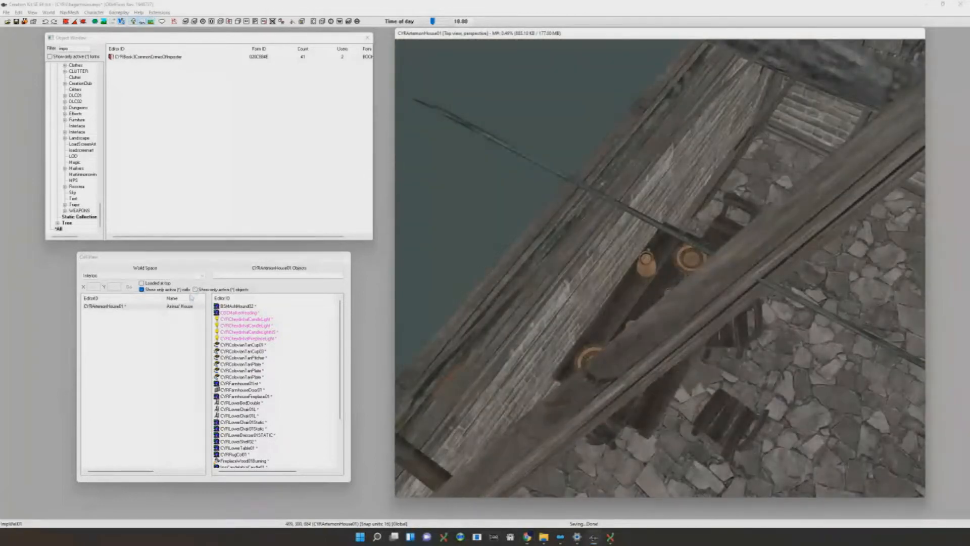
{"action": "left_click", "coordinate": [164, 291]}
{"action": "left_click", "coordinate": [134, 351]}
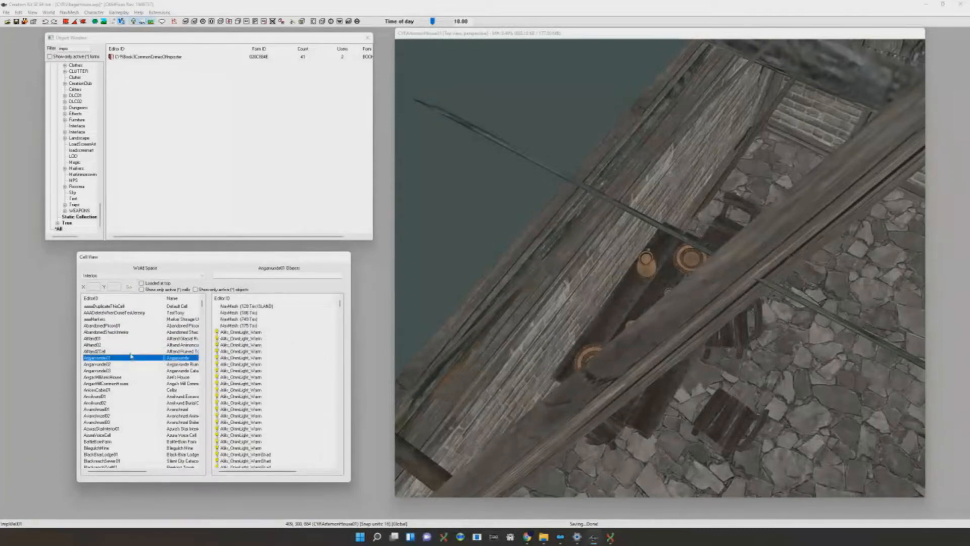
{"action": "left_click", "coordinate": [127, 384]}
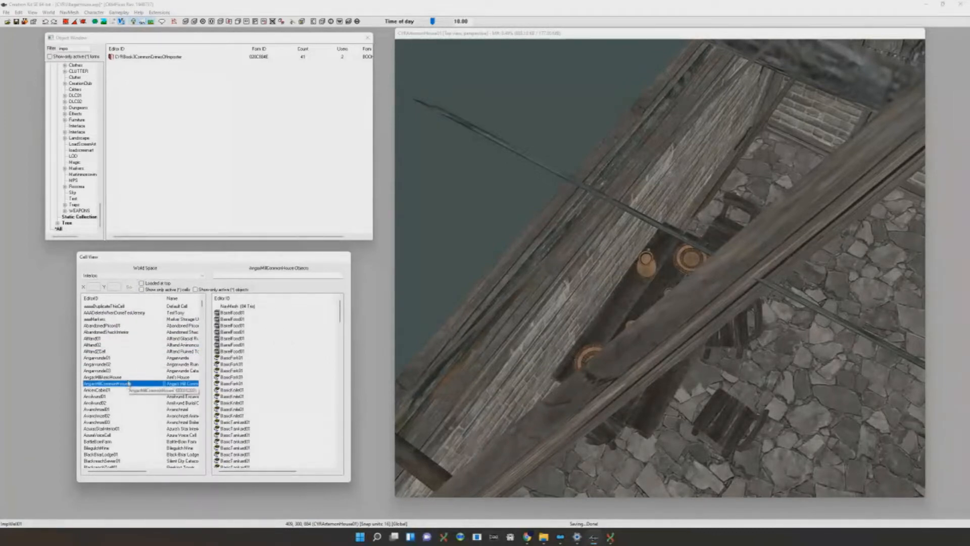
{"action": "double_click", "coordinate": [129, 377]}
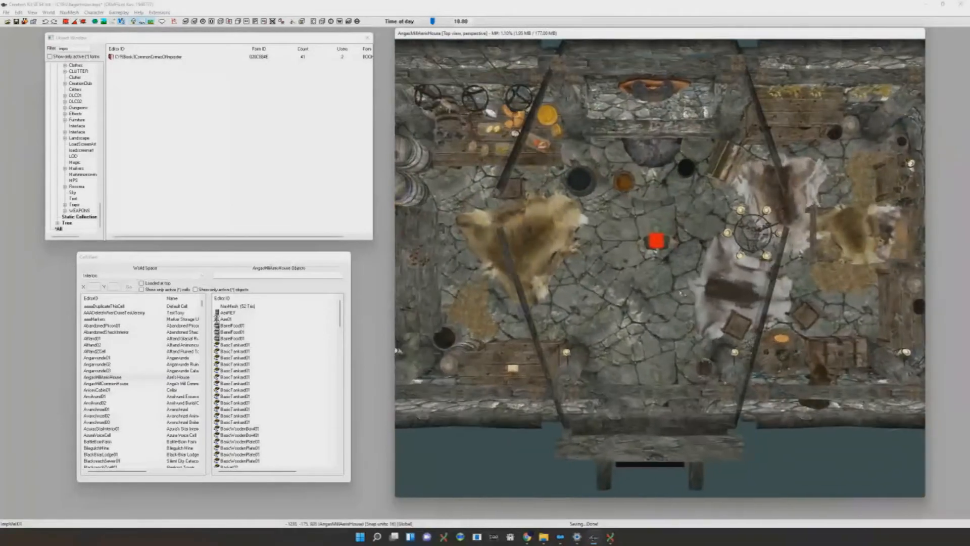
Examine how the small end table with its bottles, tankard and horn candle is cluttered in the reference house
{"action": "middle_click_drag", "start_coordinate": [680, 290], "coordinate": [598, 299]}
{"action": "left_click", "coordinate": [556, 278]}
{"action": "scroll", "coordinate": [544, 279], "scroll_direction": "up", "scroll_amount": 5}
{"action": "scroll", "coordinate": [568, 292], "scroll_direction": "down", "scroll_amount": 6}
{"action": "scroll", "coordinate": [598, 298], "scroll_direction": "down", "scroll_amount": 6}
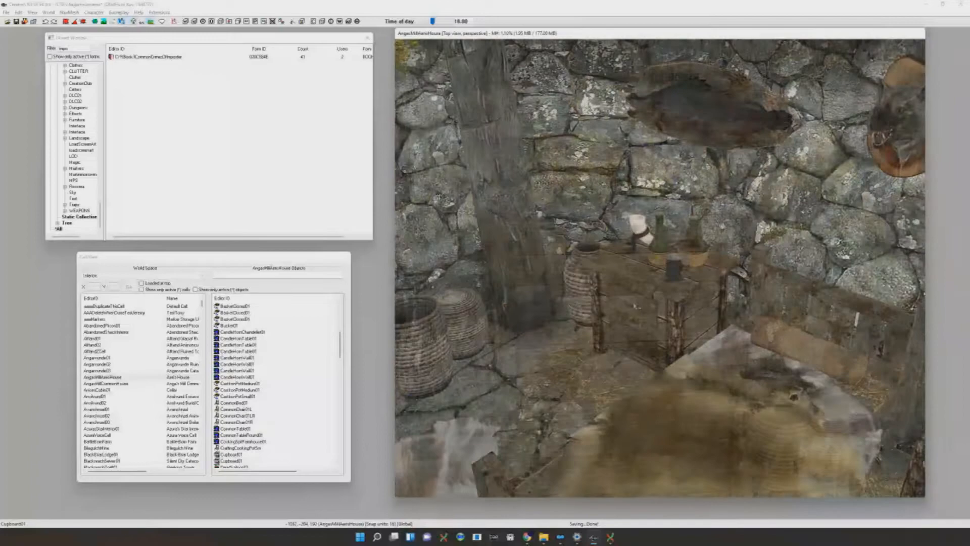
{"action": "scroll", "coordinate": [637, 306], "scroll_direction": "up", "scroll_amount": 7}
{"action": "left_click", "coordinate": [637, 305]}
{"action": "middle_click_drag", "start_coordinate": [637, 305], "coordinate": [650, 270], "text": "shift"}
{"action": "left_click", "coordinate": [123, 23]}
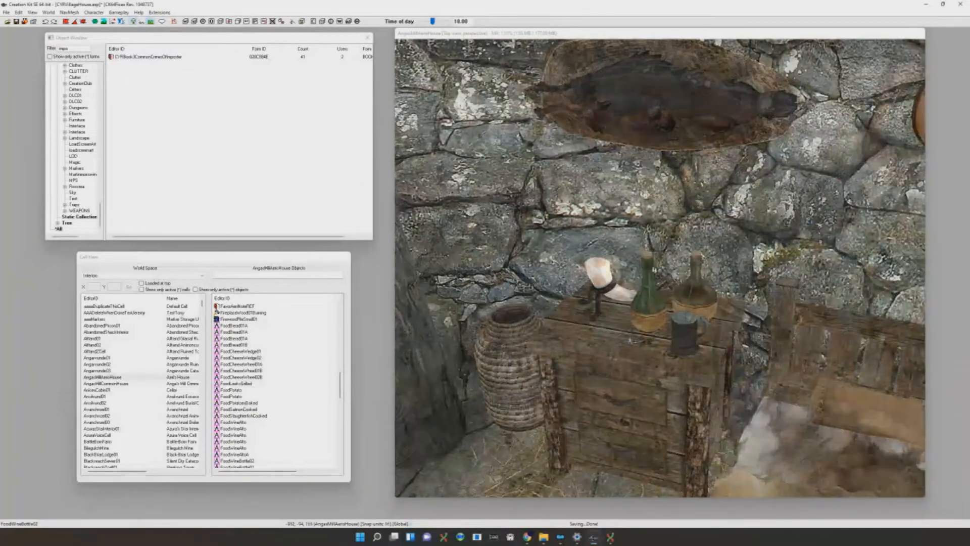
{"action": "left_click", "coordinate": [633, 341]}
{"action": "scroll", "coordinate": [662, 347], "scroll_direction": "up", "scroll_amount": 5}
{"action": "scroll", "coordinate": [669, 347], "scroll_direction": "down", "scroll_amount": 5}
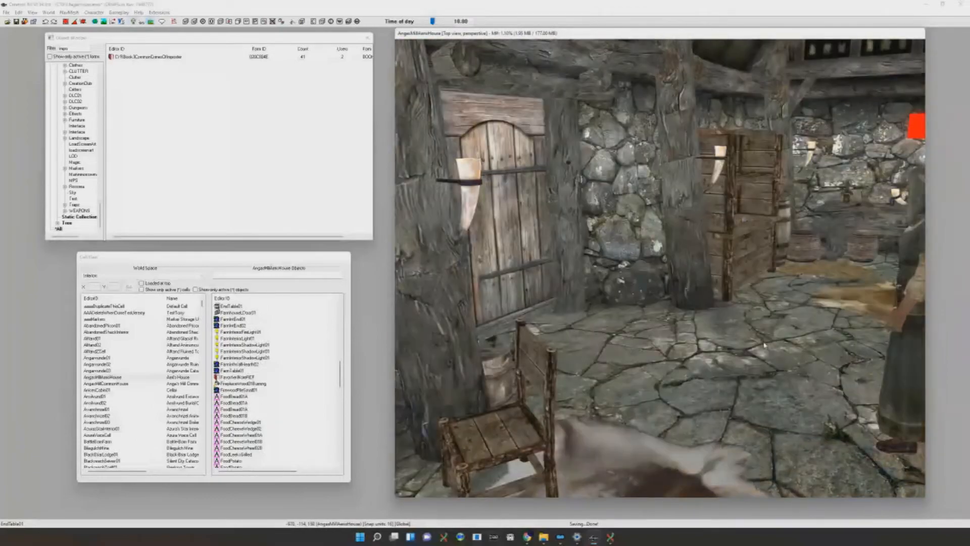
Examine the arrangement of bread, tankards, bottles and candles on the round table
{"action": "middle_click_drag", "start_coordinate": [765, 346], "coordinate": [720, 353], "text": "shift"}
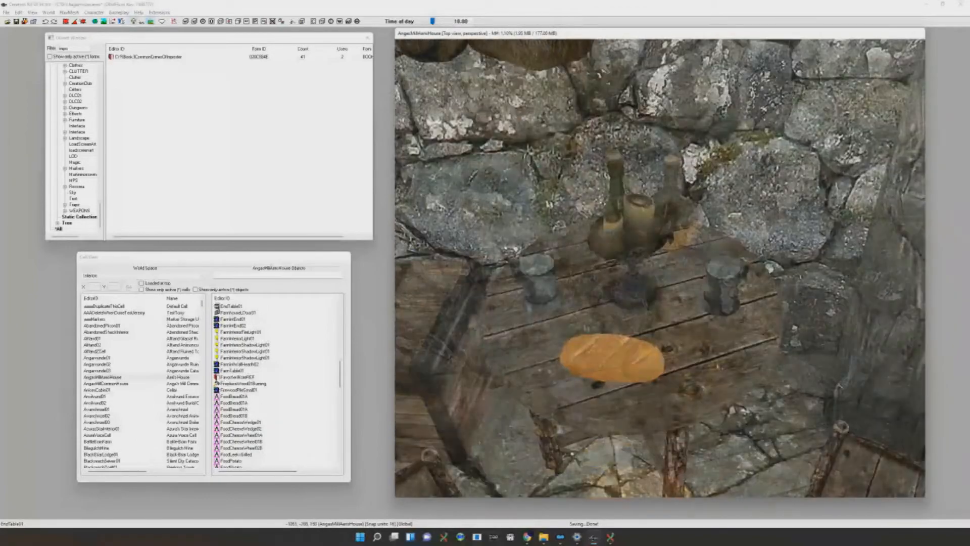
{"action": "left_click", "coordinate": [598, 341]}
{"action": "scroll", "coordinate": [598, 341], "scroll_direction": "up", "scroll_amount": 3}
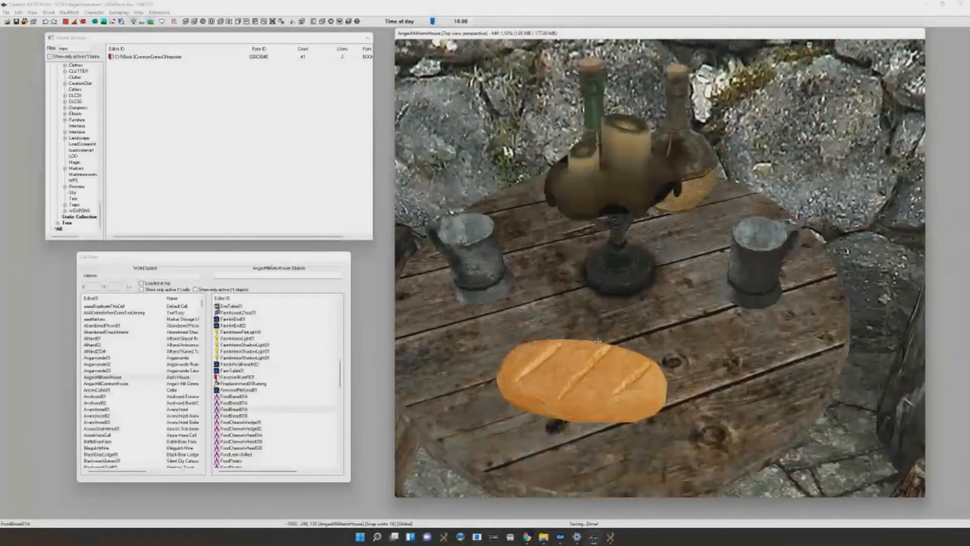
{"action": "middle_click_drag", "start_coordinate": [623, 329], "coordinate": [601, 331], "text": "shift"}
{"action": "left_click", "coordinate": [602, 331]}
{"action": "left_click", "coordinate": [525, 321]}
{"action": "middle_click_drag", "start_coordinate": [493, 308], "coordinate": [591, 325], "text": "shift"}
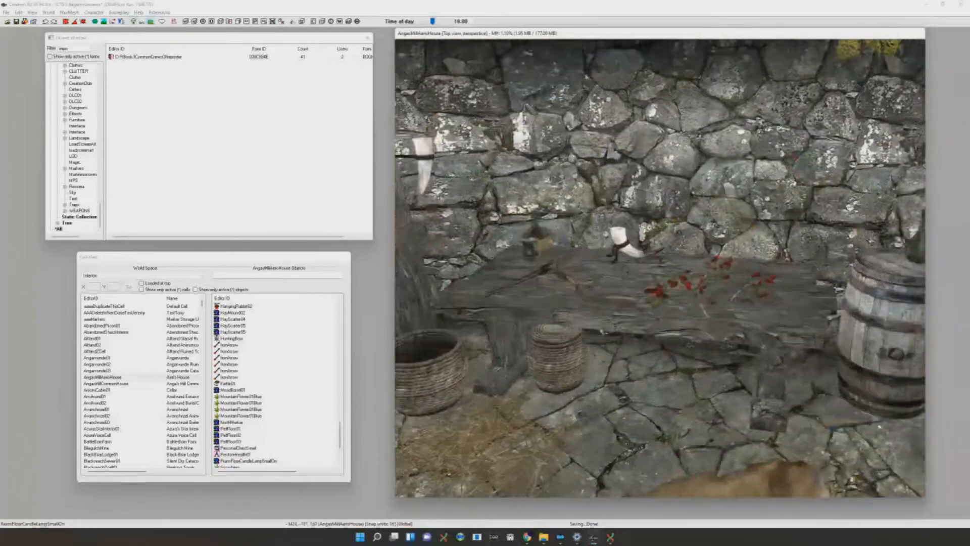
Examine the snowberries on the wooden bench and the potions and flowers in the cupboard
{"action": "left_click", "coordinate": [680, 286]}
{"action": "scroll", "coordinate": [680, 286], "scroll_direction": "up", "scroll_amount": 3}
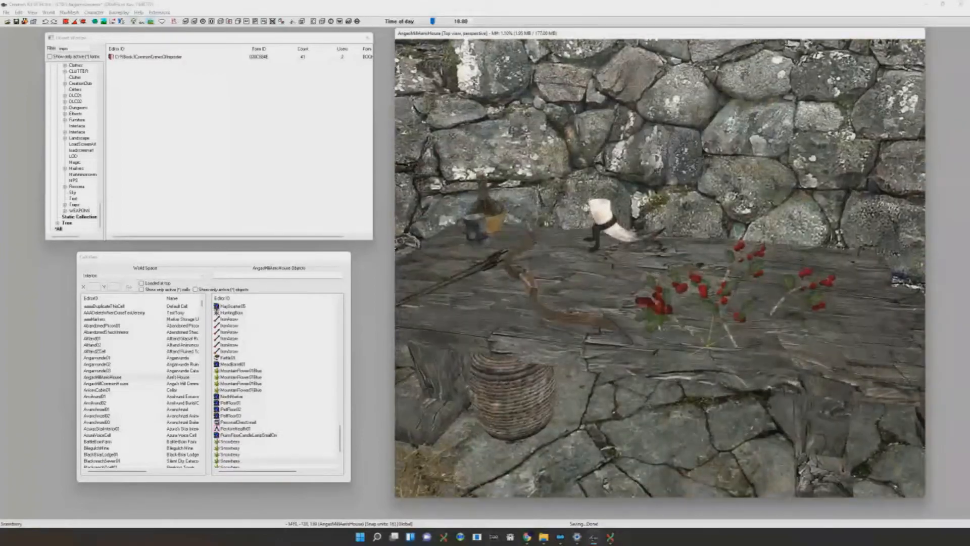
{"action": "middle_click_drag", "start_coordinate": [680, 286], "coordinate": [608, 328], "text": "shift"}
{"action": "key", "text": "d"}
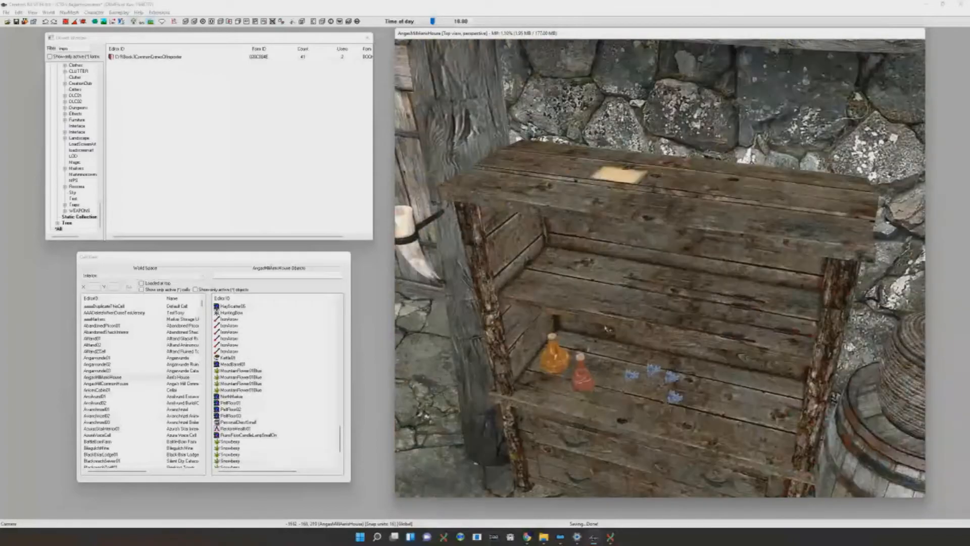
{"action": "scroll", "coordinate": [618, 302], "scroll_direction": "down", "scroll_amount": 3}
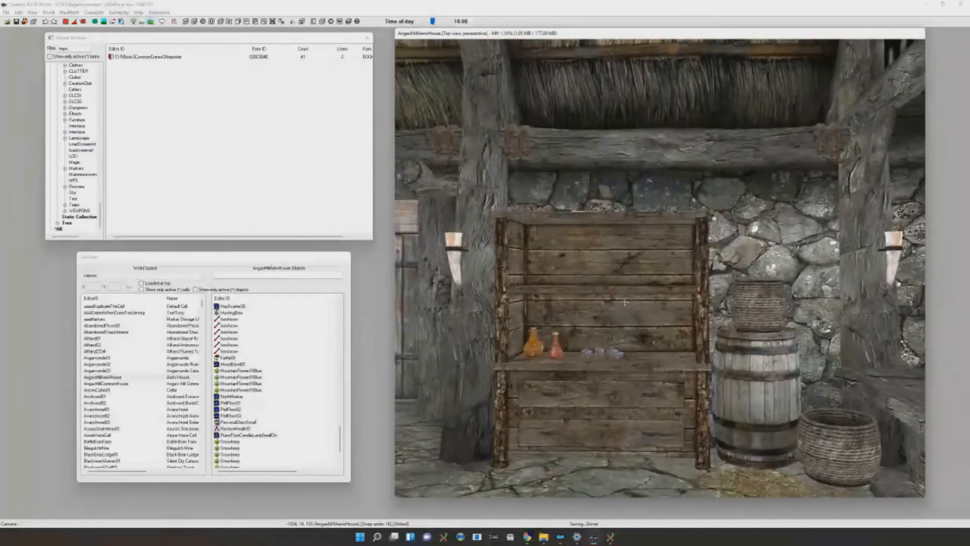
{"action": "left_click", "coordinate": [625, 302]}
{"action": "middle_click_drag", "start_coordinate": [625, 302], "coordinate": [682, 323], "text": "shift"}
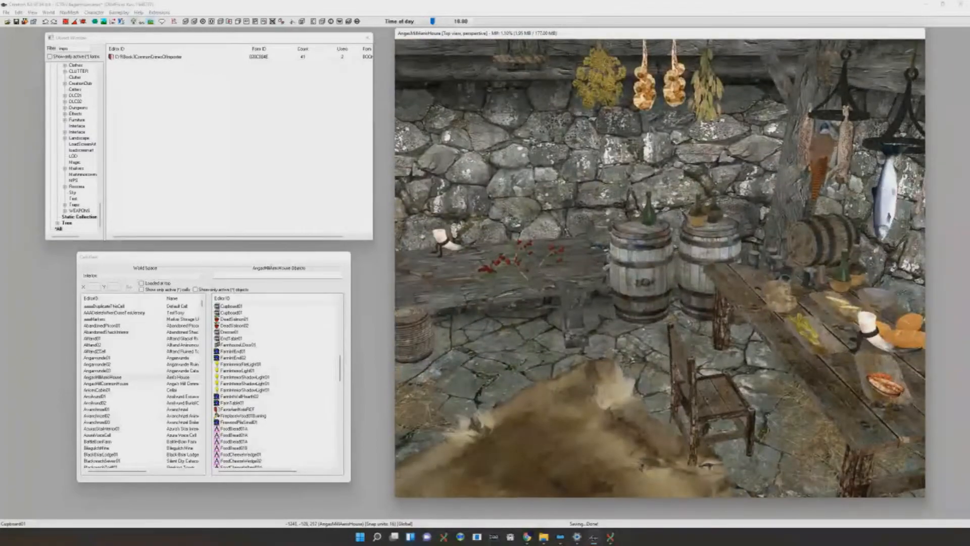
Examine how the bed area, wall hides, baskets and open floor are furnished in the reference house
{"action": "scroll", "coordinate": [659, 268], "scroll_direction": "up", "scroll_amount": 3}
{"action": "middle_click_drag", "start_coordinate": [748, 324], "coordinate": [754, 323], "text": "shift"}
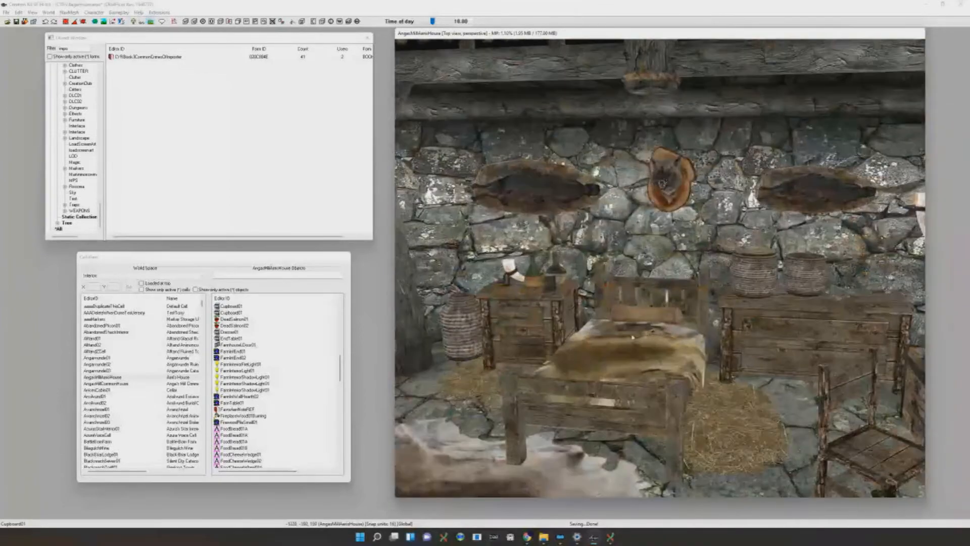
{"action": "left_click", "coordinate": [633, 337]}
{"action": "middle_click_drag", "start_coordinate": [632, 337], "coordinate": [545, 346], "text": "shift"}
{"action": "middle_click_drag", "start_coordinate": [564, 247], "coordinate": [672, 309], "text": "shift"}
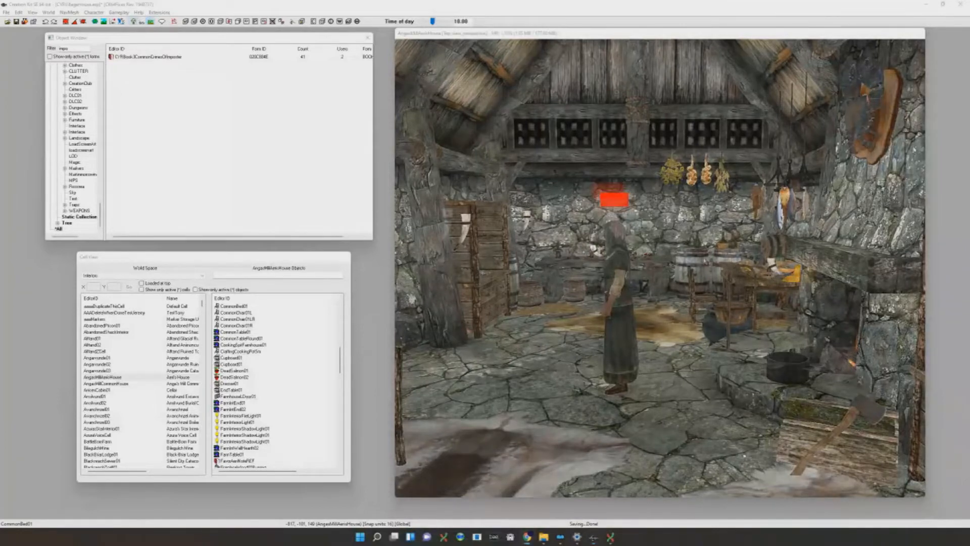
{"action": "scroll", "coordinate": [660, 268], "scroll_direction": "up", "scroll_amount": 8}
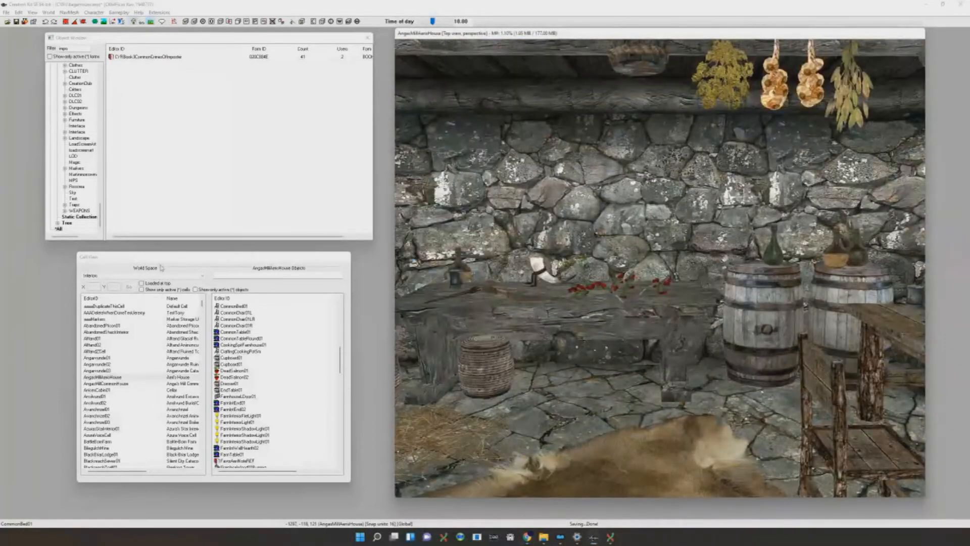
Limit the cell list to active cells and reopen the CYRArtemonHouse01 interior at the entrance mat
{"action": "left_click", "coordinate": [158, 290]}
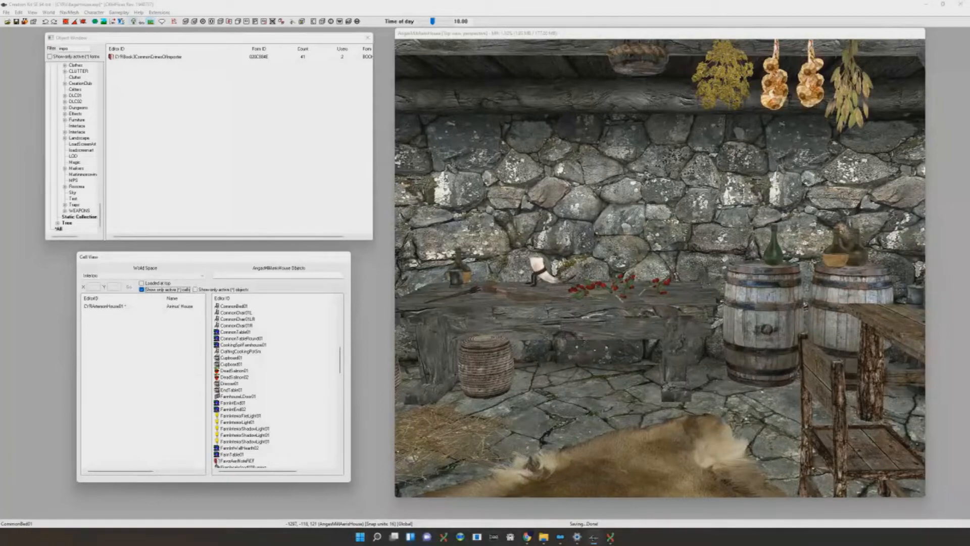
{"action": "left_click", "coordinate": [114, 306]}
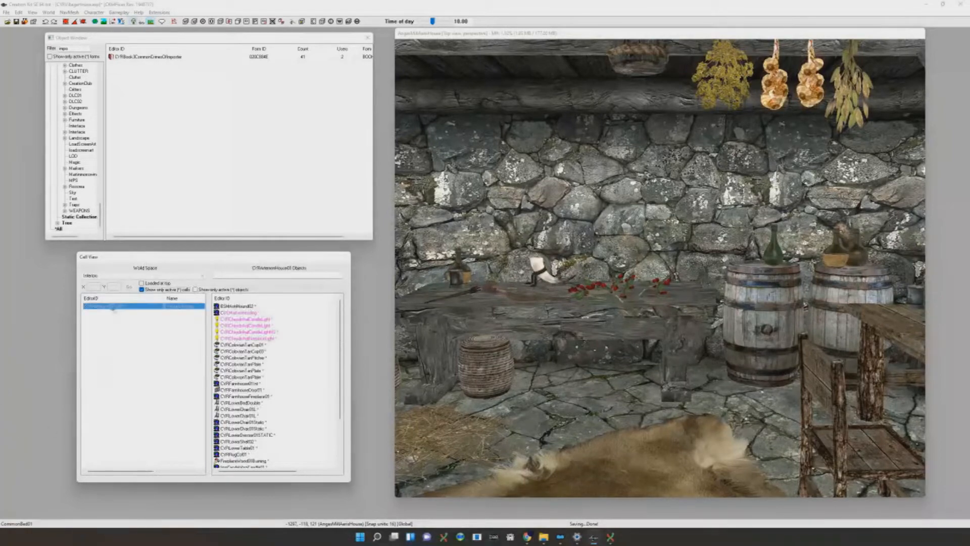
{"action": "double_click", "coordinate": [112, 307]}
{"action": "scroll", "coordinate": [571, 322], "scroll_direction": "down", "scroll_amount": 3}
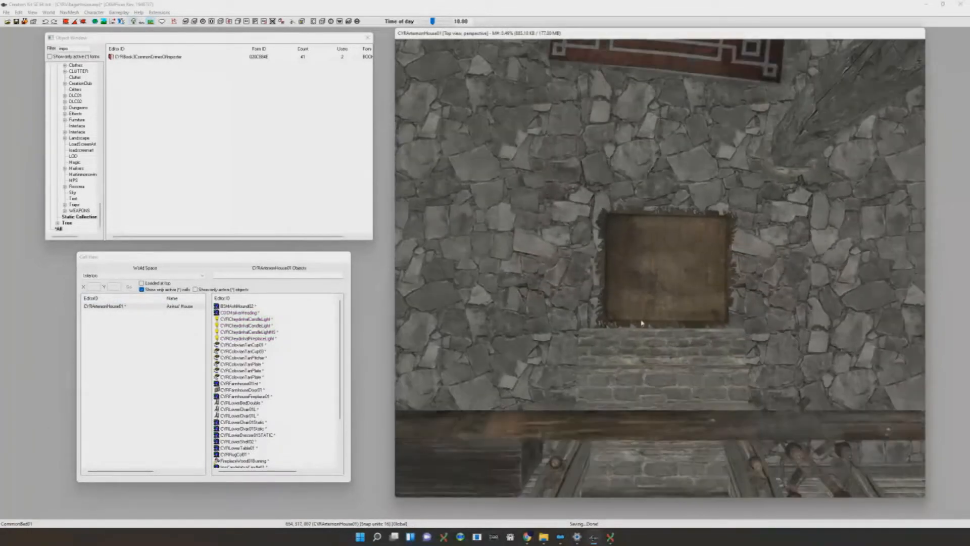
{"action": "scroll", "coordinate": [640, 328], "scroll_direction": "up", "scroll_amount": 4}
{"action": "left_click", "coordinate": [642, 323]}
{"action": "middle_click_drag", "start_coordinate": [641, 323], "coordinate": [708, 290], "text": "shift"}
{"action": "scroll", "coordinate": [733, 281], "scroll_direction": "up", "scroll_amount": 3}
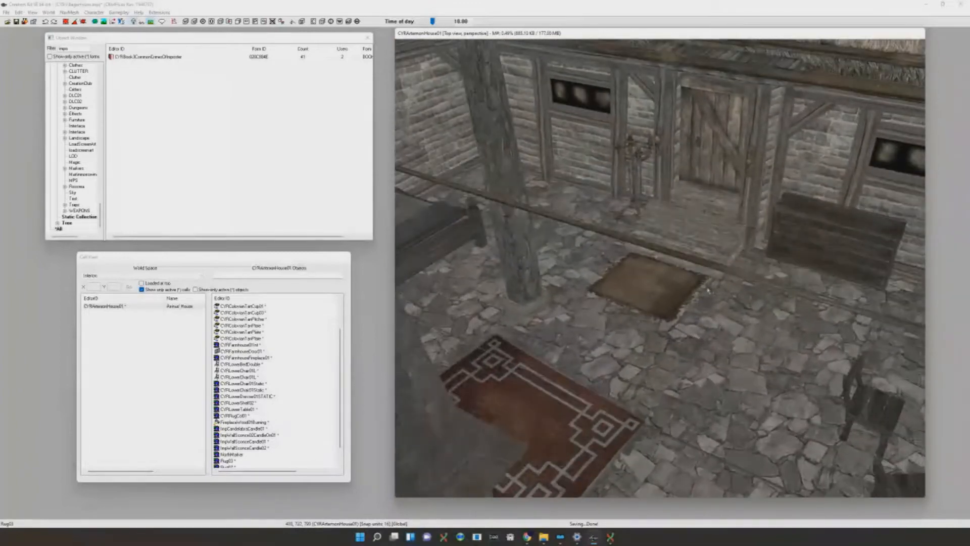
Filter the objects by "hay*scat" and place a HayScatter04 piece beside the mat at the entrance steps
{"action": "scroll", "coordinate": [708, 290], "scroll_direction": "up", "scroll_amount": 3}
{"action": "left_click_drag", "start_coordinate": [77, 48], "coordinate": [2, 33]}
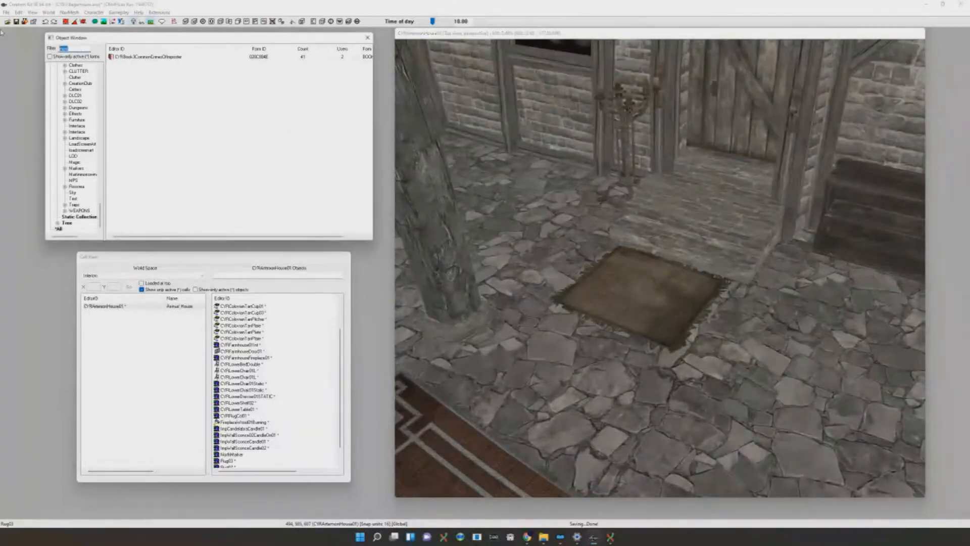
{"action": "type", "text": "hayscat"}
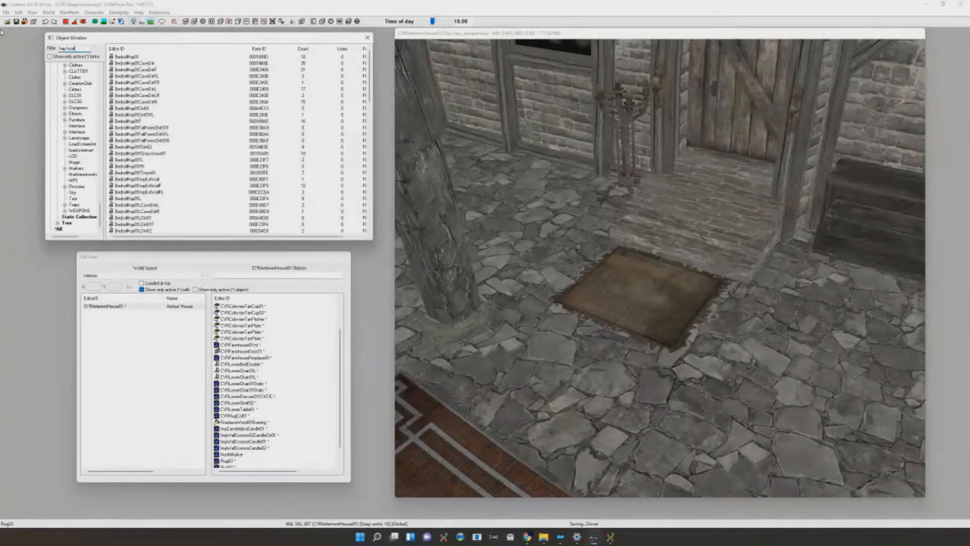
{"action": "left_click_drag", "start_coordinate": [126, 76], "coordinate": [678, 356]}
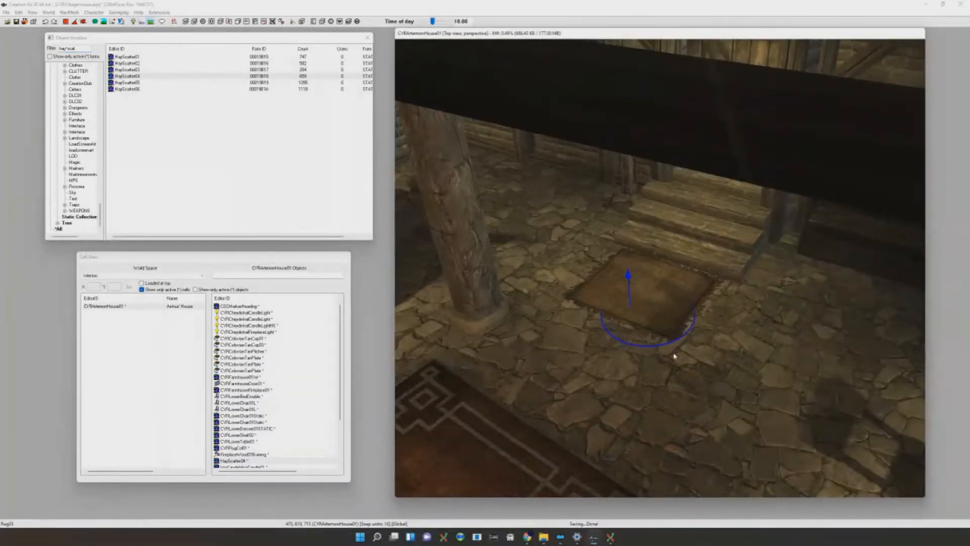
Position the scattered hay over the mat at the foot of the door steps
{"action": "scroll", "coordinate": [675, 356], "scroll_direction": "down", "scroll_amount": 2}
{"action": "middle_click_drag", "start_coordinate": [674, 356], "coordinate": [706, 271], "text": "shift"}
{"action": "scroll", "coordinate": [571, 354], "scroll_direction": "up", "scroll_amount": 3}
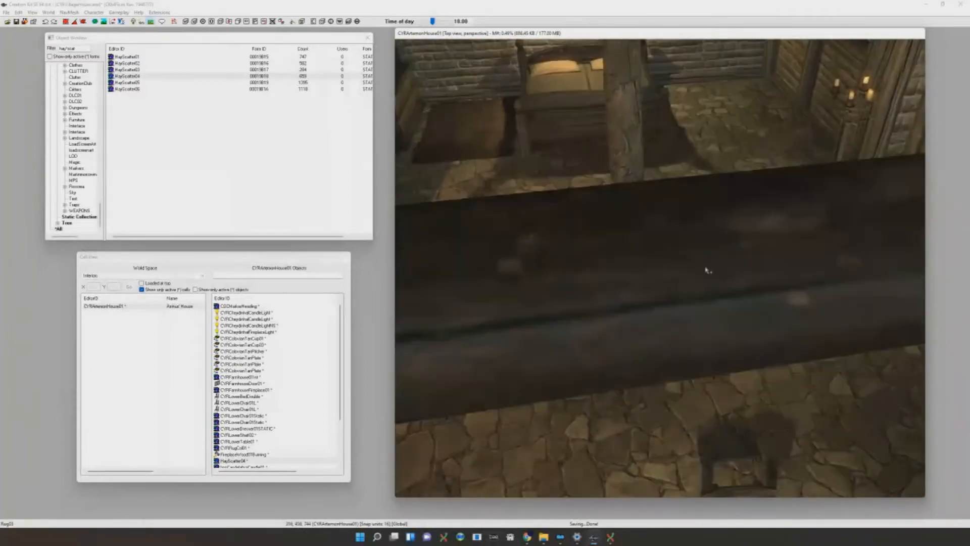
{"action": "scroll", "coordinate": [702, 274], "scroll_direction": "up", "scroll_amount": 3}
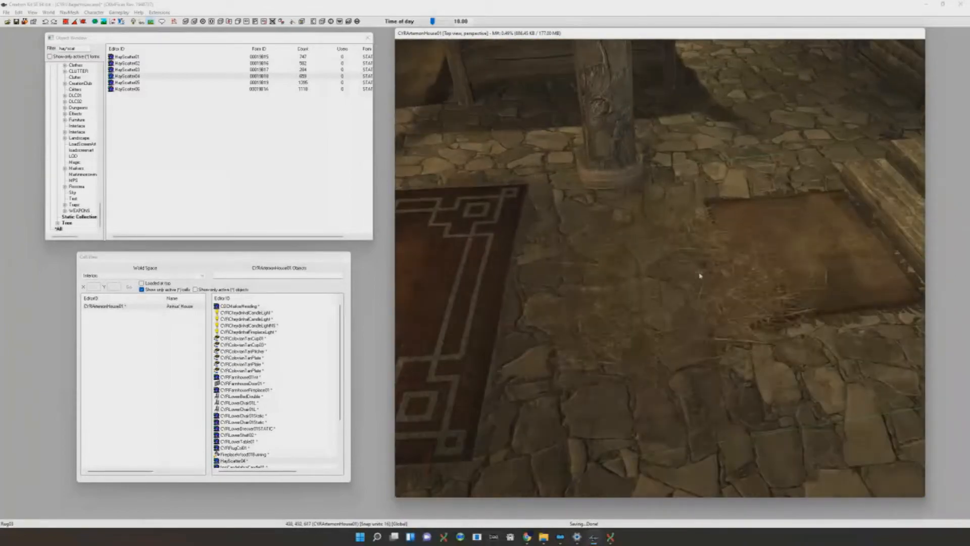
{"action": "scroll", "coordinate": [718, 267], "scroll_direction": "down", "scroll_amount": 1}
{"action": "scroll", "coordinate": [781, 249], "scroll_direction": "up", "scroll_amount": 4}
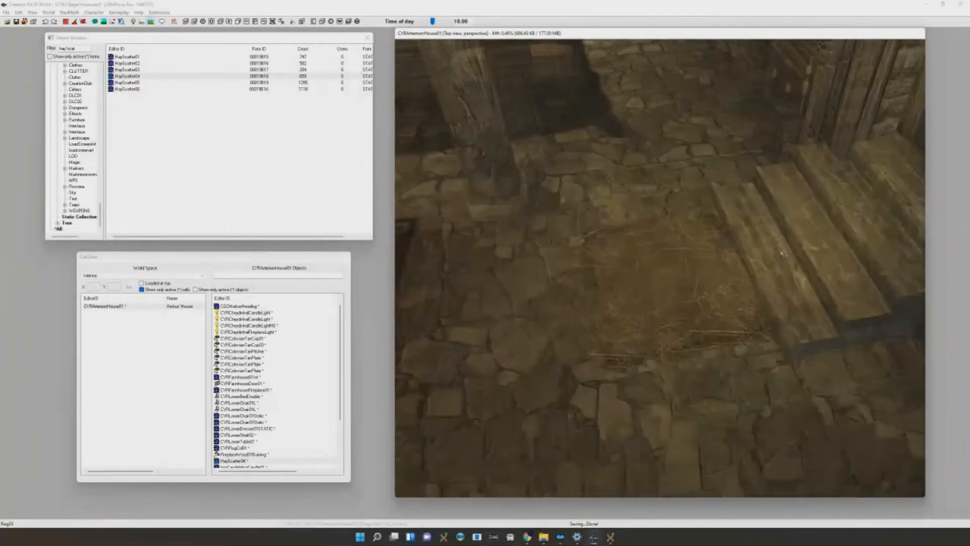
{"action": "scroll", "coordinate": [783, 252], "scroll_direction": "down", "scroll_amount": 4}
Duplicate the scattered hay and move the copy beneath the dining table and chairs
{"action": "key", "text": "ctrl+d"}
{"action": "left_click_drag", "start_coordinate": [726, 272], "coordinate": [725, 307]}
{"action": "scroll", "coordinate": [728, 305], "scroll_direction": "down", "scroll_amount": 3}
{"action": "key", "text": "a"}
{"action": "middle_click_drag", "start_coordinate": [730, 301], "coordinate": [844, 256], "text": "shift"}
{"action": "scroll", "coordinate": [797, 249], "scroll_direction": "down", "scroll_amount": 4}
{"action": "scroll", "coordinate": [844, 256], "scroll_direction": "up", "scroll_amount": 3}
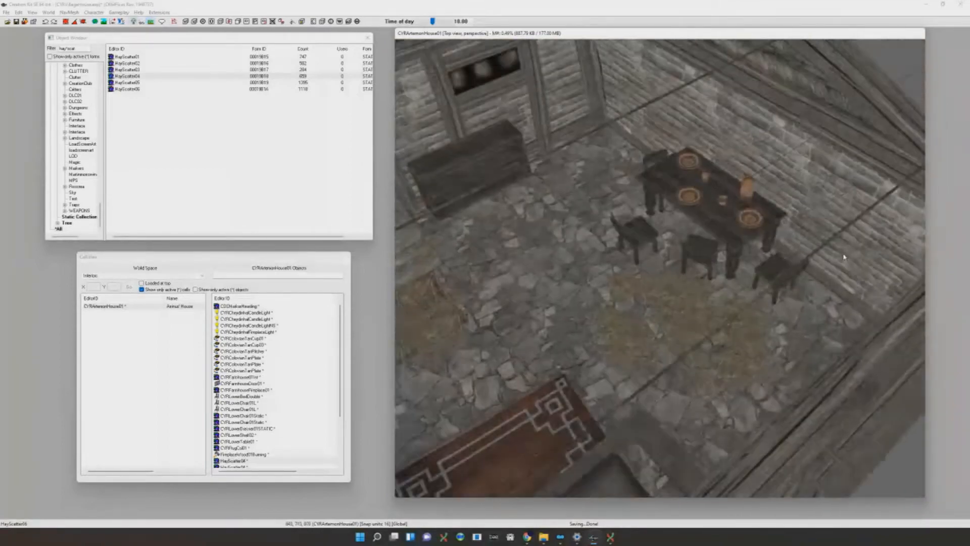
{"action": "key", "text": "a"}
{"action": "middle_click_drag", "start_coordinate": [675, 229], "coordinate": [703, 288], "text": "shift"}
{"action": "key", "text": "a"}
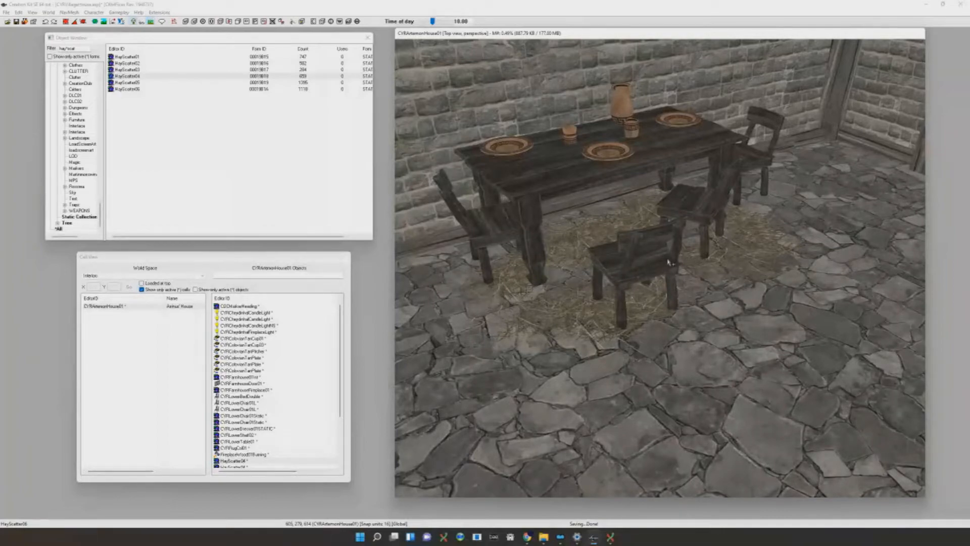
Swap the dining table for the CYRLowerTable03 variant
{"action": "scroll", "coordinate": [656, 246], "scroll_direction": "down", "scroll_amount": 10}
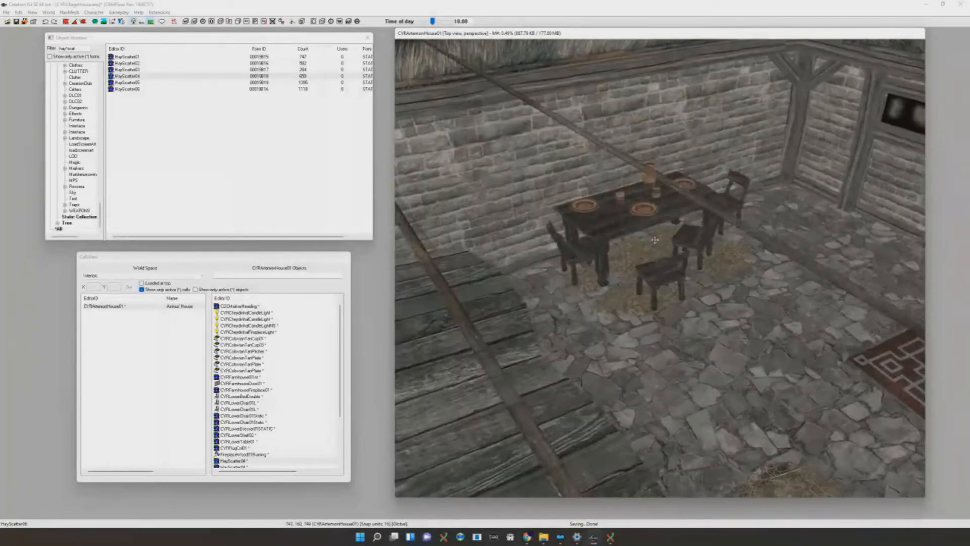
{"action": "middle_click_drag", "start_coordinate": [657, 240], "coordinate": [659, 250], "text": "shift"}
{"action": "scroll", "coordinate": [659, 250], "scroll_direction": "up", "scroll_amount": 10}
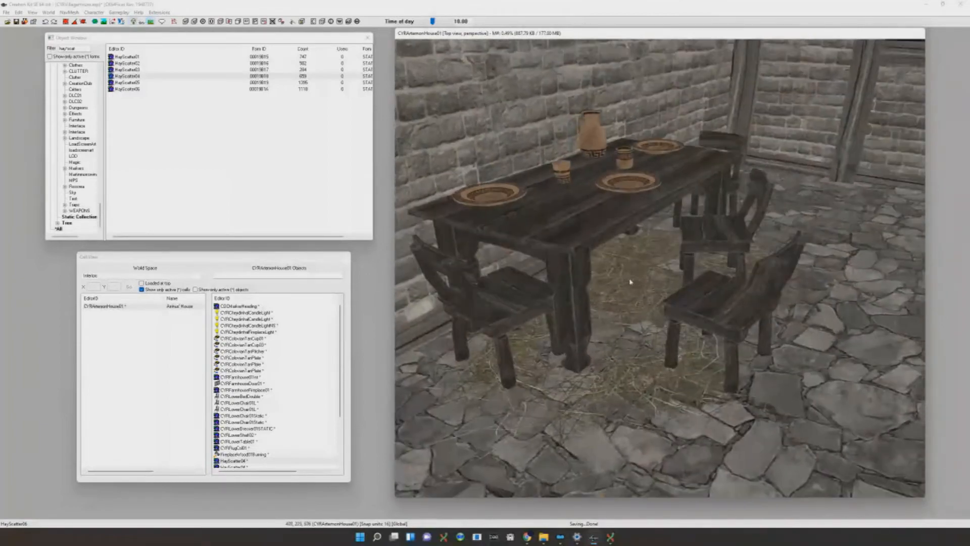
{"action": "scroll", "coordinate": [586, 232], "scroll_direction": "up", "scroll_amount": 10}
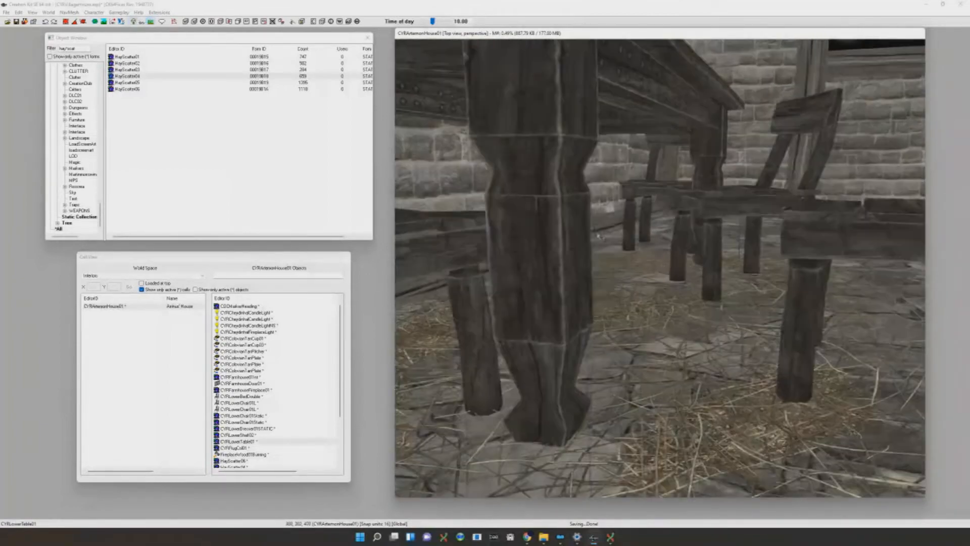
{"action": "scroll", "coordinate": [601, 240], "scroll_direction": "down", "scroll_amount": 5}
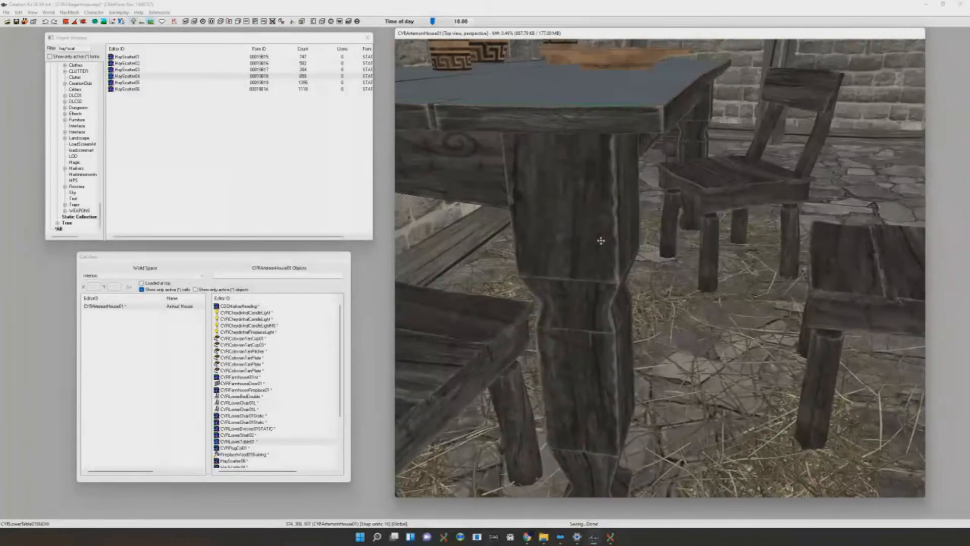
{"action": "scroll", "coordinate": [650, 223], "scroll_direction": "down", "scroll_amount": 4}
{"action": "key", "text": "plus"}
{"action": "middle_click_drag", "start_coordinate": [651, 223], "coordinate": [651, 233], "text": "shift"}
Reposition the dining table together with its pitcher, cups and plates, and shift the overhanging plate fully onto the tabletop
{"action": "left_click_drag", "start_coordinate": [567, 232], "coordinate": [580, 239]}
{"action": "left_click_drag", "start_coordinate": [507, 66], "coordinate": [519, 76]}
{"action": "left_click", "coordinate": [607, 263]}
{"action": "left_click", "coordinate": [619, 154], "text": "ctrl"}
{"action": "left_click", "coordinate": [438, 202], "text": "ctrl"}
{"action": "left_click", "coordinate": [501, 152], "text": "ctrl"}
{"action": "left_click", "coordinate": [617, 62], "text": "ctrl"}
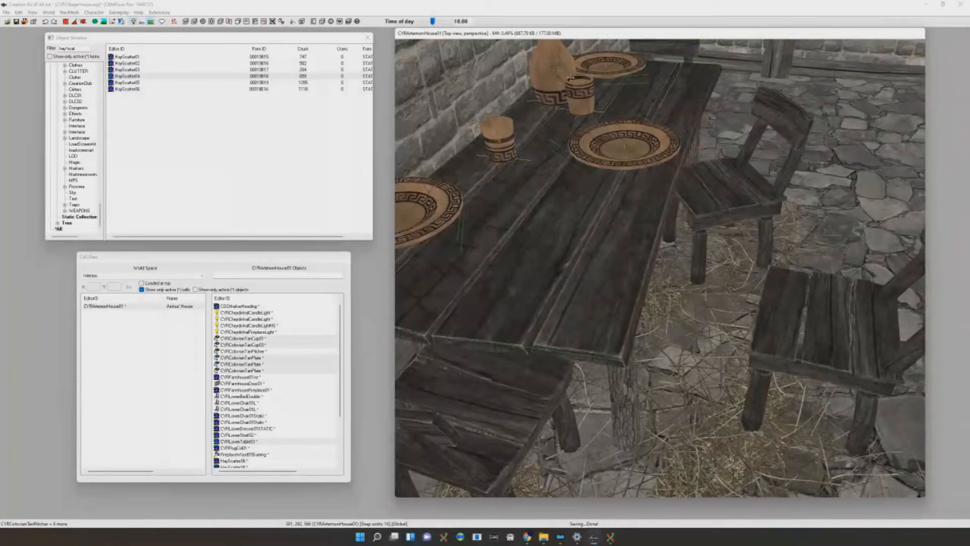
{"action": "scroll", "coordinate": [571, 78], "scroll_direction": "down", "scroll_amount": 5}
{"action": "middle_click_drag", "start_coordinate": [571, 79], "coordinate": [630, 192], "text": "shift"}
{"action": "left_click_drag", "start_coordinate": [630, 192], "coordinate": [621, 167]}
{"action": "middle_click_drag", "start_coordinate": [621, 167], "coordinate": [684, 213], "text": "shift"}
{"action": "scroll", "coordinate": [684, 210], "scroll_direction": "up", "scroll_amount": 5}
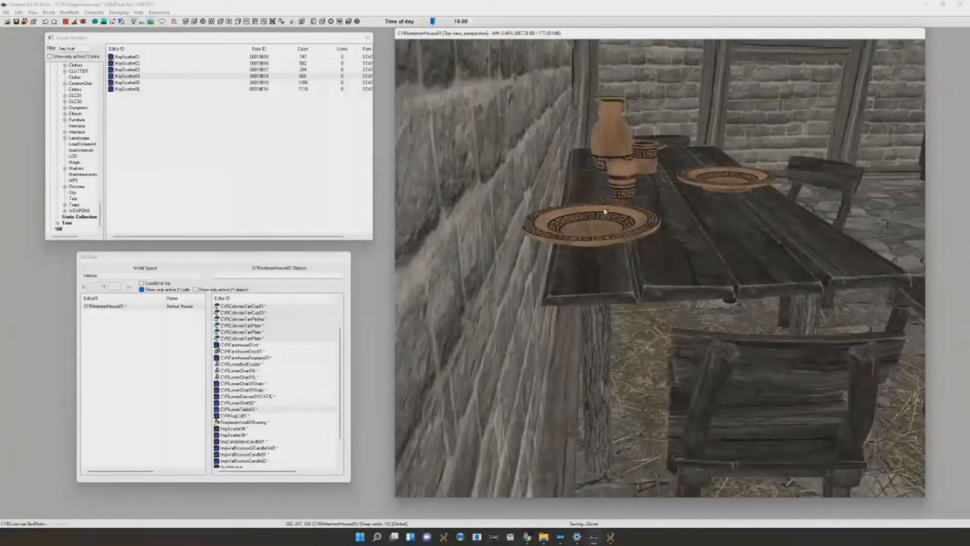
{"action": "left_click_drag", "start_coordinate": [605, 215], "coordinate": [682, 218]}
{"action": "scroll", "coordinate": [704, 216], "scroll_direction": "down", "scroll_amount": 4}
Show the markers and move the usable chair on the table's long side closer to the table
{"action": "middle_click_drag", "start_coordinate": [704, 216], "coordinate": [753, 363], "text": "shift"}
{"action": "key", "text": "d"}
{"action": "key", "text": "m"}
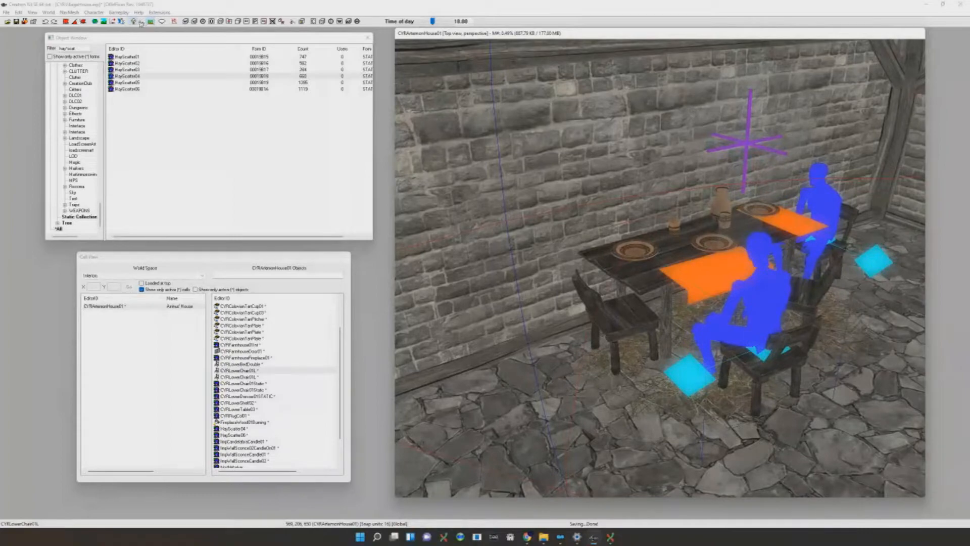
{"action": "left_click", "coordinate": [135, 23]}
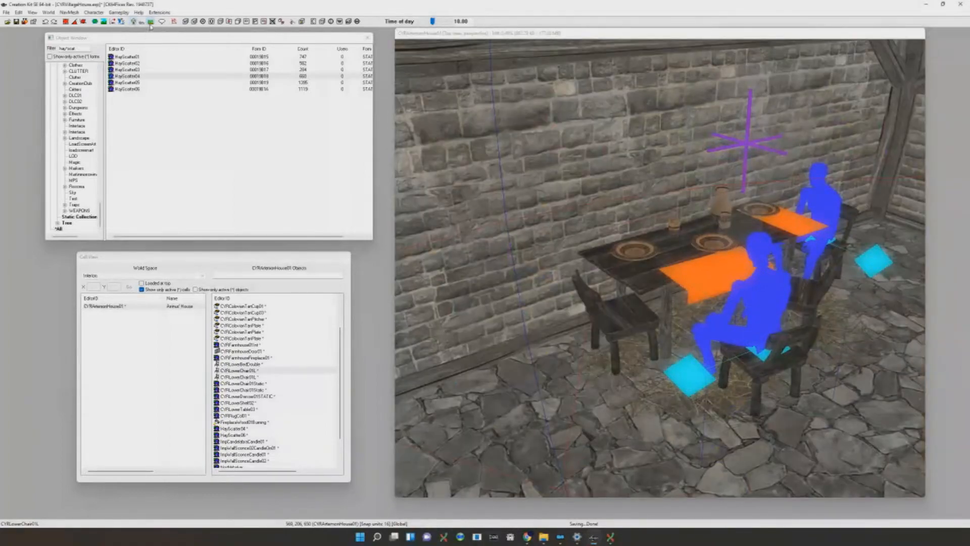
{"action": "scroll", "coordinate": [692, 179], "scroll_direction": "up", "scroll_amount": 10}
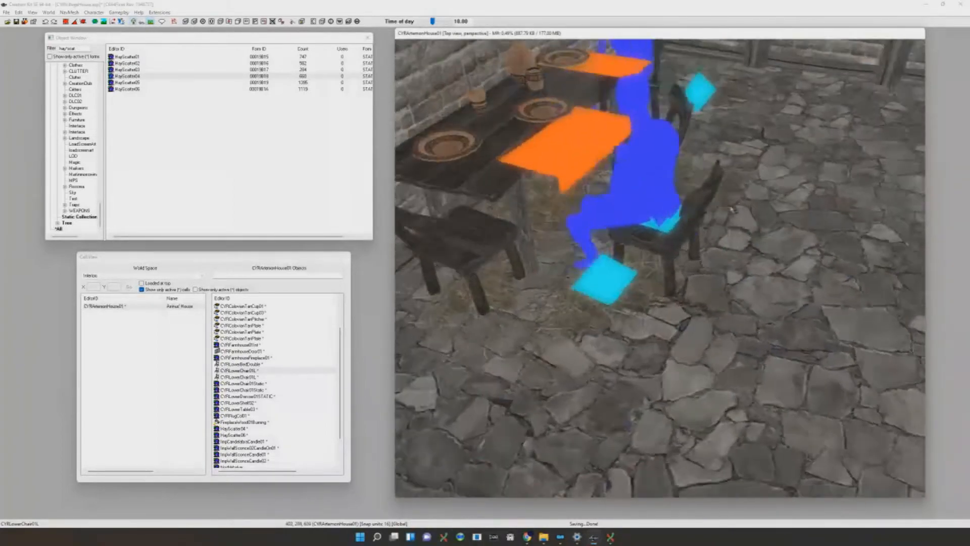
{"action": "scroll", "coordinate": [738, 213], "scroll_direction": "down", "scroll_amount": 4}
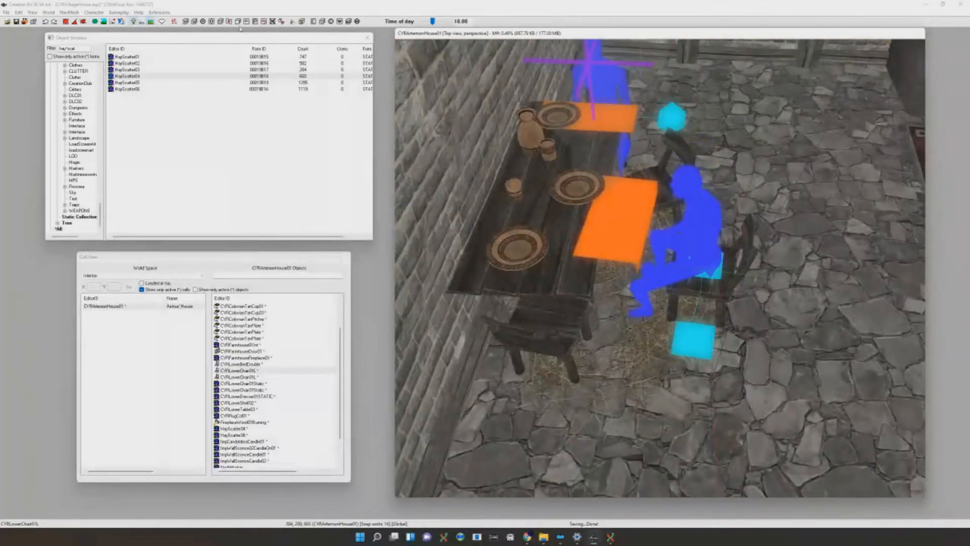
{"action": "middle_click_drag", "start_coordinate": [723, 273], "coordinate": [621, 276], "text": "shift"}
{"action": "scroll", "coordinate": [621, 275], "scroll_direction": "down", "scroll_amount": 4}
Move the usable chair at the table's end closer, and check the static chair at the opposite end
{"action": "left_click", "coordinate": [685, 322]}
{"action": "middle_click_drag", "start_coordinate": [689, 292], "coordinate": [576, 298], "text": "shift"}
{"action": "scroll", "coordinate": [680, 298], "scroll_direction": "up", "scroll_amount": 4}
{"action": "left_click", "coordinate": [697, 318]}
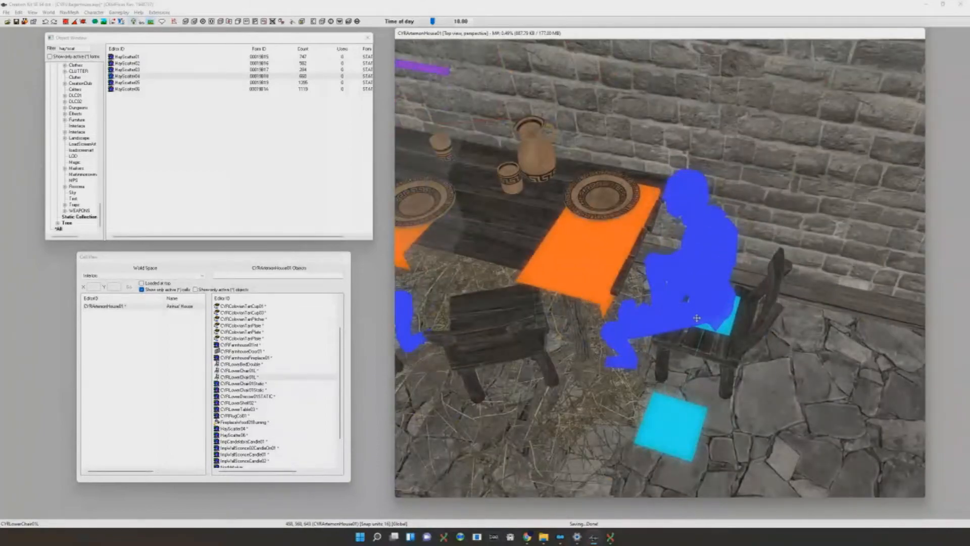
{"action": "scroll", "coordinate": [700, 319], "scroll_direction": "down", "scroll_amount": 3}
{"action": "middle_click_drag", "start_coordinate": [703, 320], "coordinate": [762, 294], "text": "shift"}
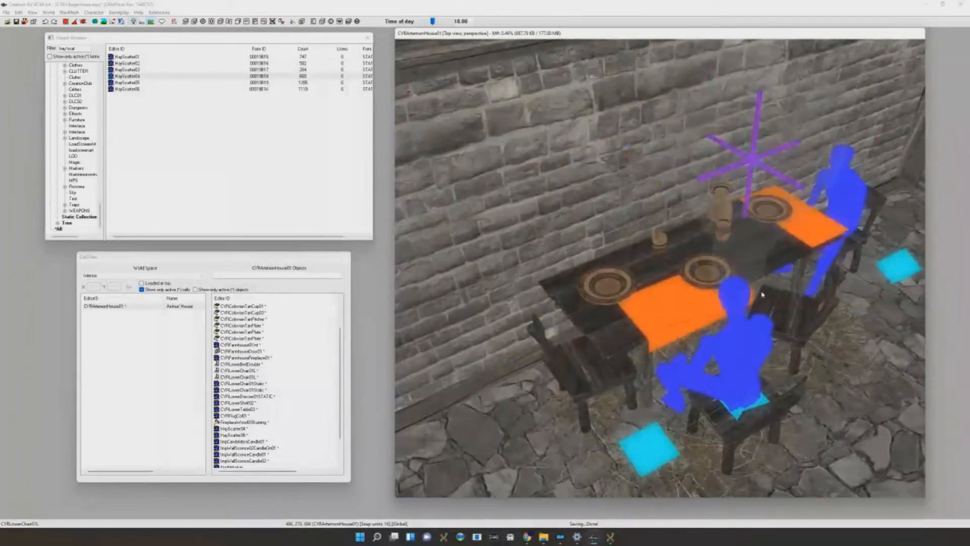
{"action": "scroll", "coordinate": [597, 378], "scroll_direction": "down", "scroll_amount": 10}
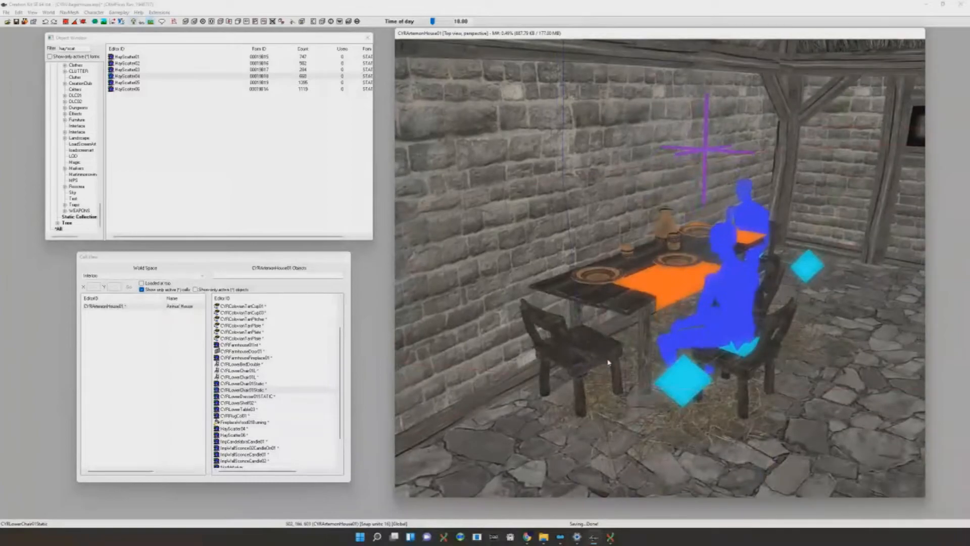
{"action": "scroll", "coordinate": [635, 367], "scroll_direction": "up", "scroll_amount": 10}
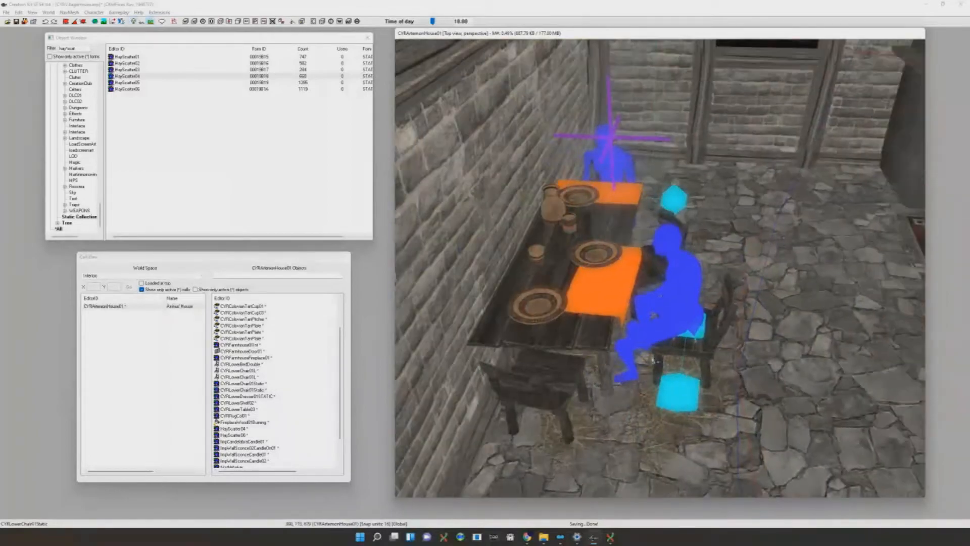
Filter the objects by "cook*sta" and place a CookingStand on the rug in front of the fireplace
{"action": "key", "text": "a"}
{"action": "middle_click_drag", "start_coordinate": [659, 368], "coordinate": [689, 340], "text": "shift"}
{"action": "key", "text": "a"}
{"action": "key", "text": "a"}
{"action": "key", "text": "a"}
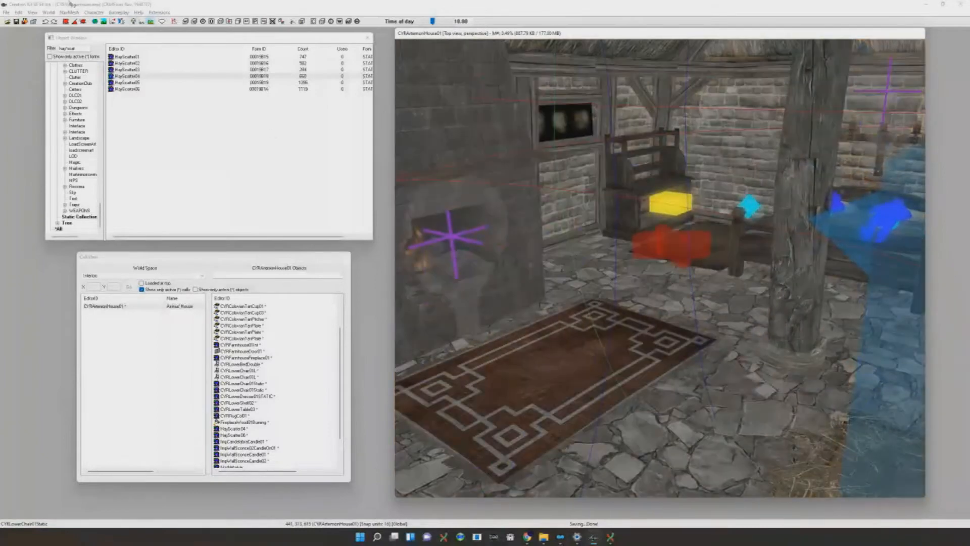
{"action": "left_click", "coordinate": [74, 48]}
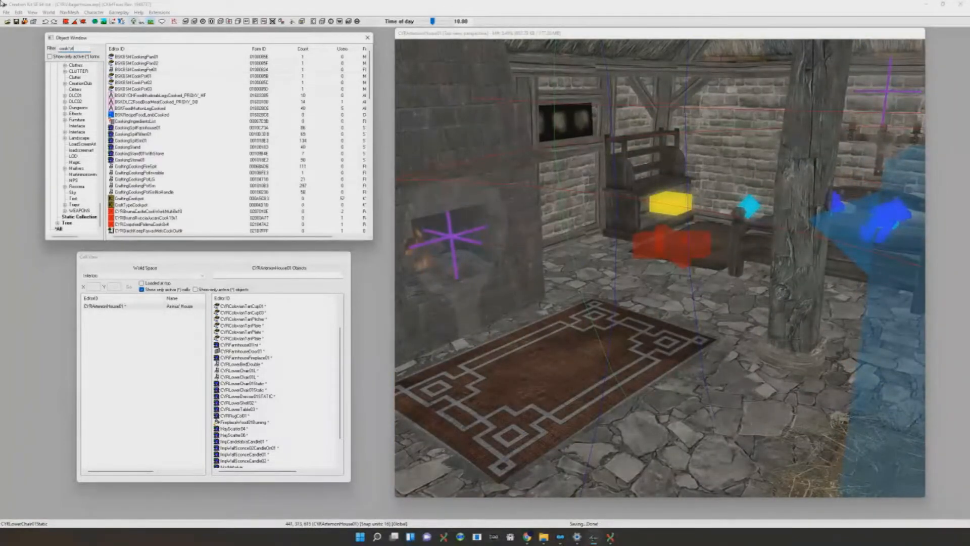
{"action": "scroll", "coordinate": [508, 114], "scroll_direction": "up", "scroll_amount": 3}
{"action": "middle_click_drag", "start_coordinate": [508, 114], "coordinate": [584, 45]}
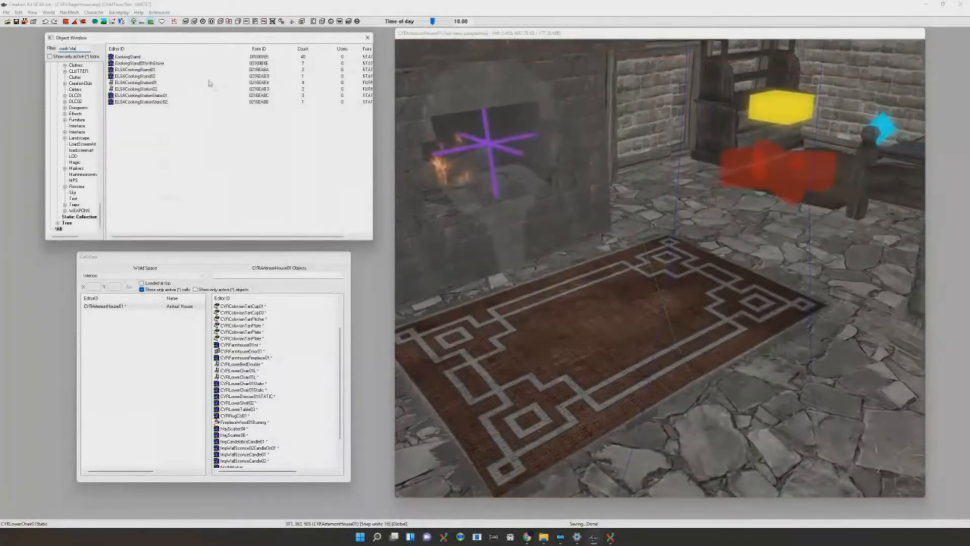
{"action": "left_click_drag", "start_coordinate": [167, 57], "coordinate": [725, 320]}
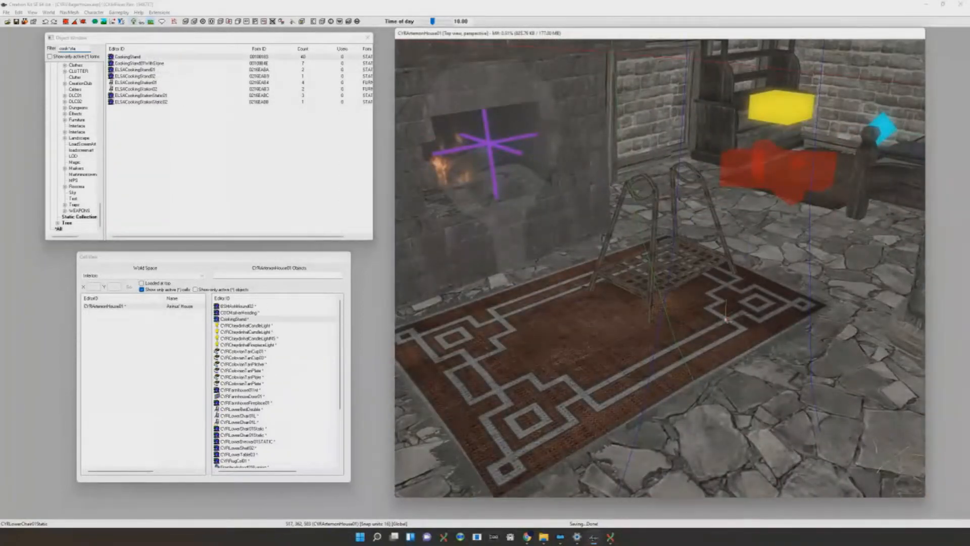
Move the cooking stand up to the front of the fireplace and preview it with the lights and markers shown
{"action": "left_click_drag", "start_coordinate": [710, 259], "coordinate": [704, 267]}
{"action": "middle_click_drag", "start_coordinate": [703, 266], "coordinate": [702, 283], "text": "shift"}
{"action": "left_click_drag", "start_coordinate": [702, 284], "coordinate": [687, 288]}
{"action": "middle_click_drag", "start_coordinate": [687, 288], "coordinate": [693, 196], "text": "shift"}
{"action": "key", "text": "m"}
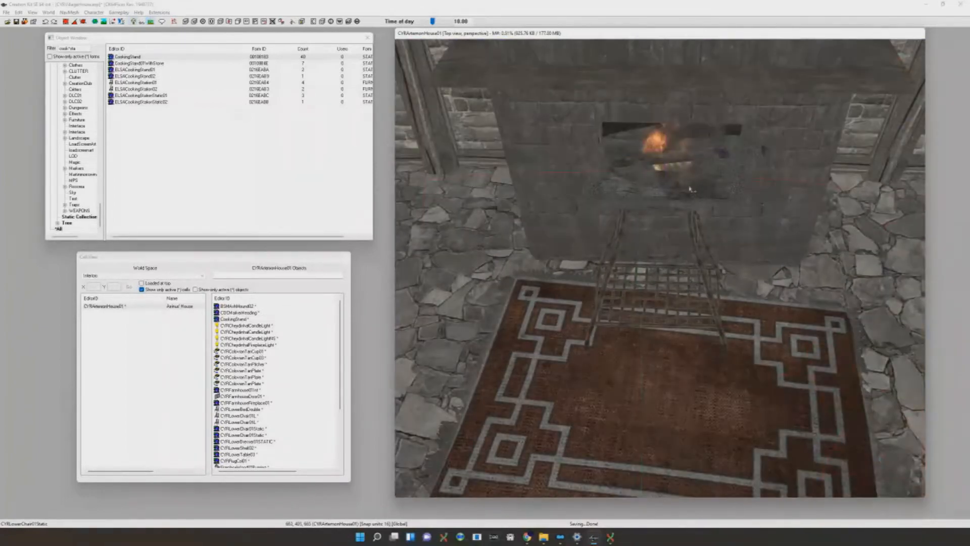
{"action": "key", "text": "m"}
{"action": "key", "text": "a"}
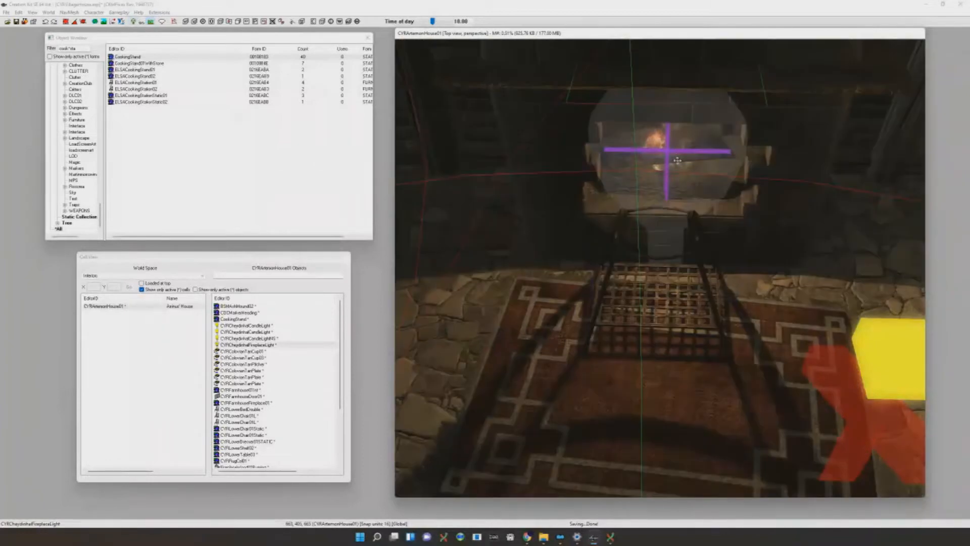
Undo the trial move of the fireplace light and show the cooking stand with the markers hidden
{"action": "left_click_drag", "start_coordinate": [678, 160], "coordinate": [920, 161]}
{"action": "key", "text": "ctrl+z"}
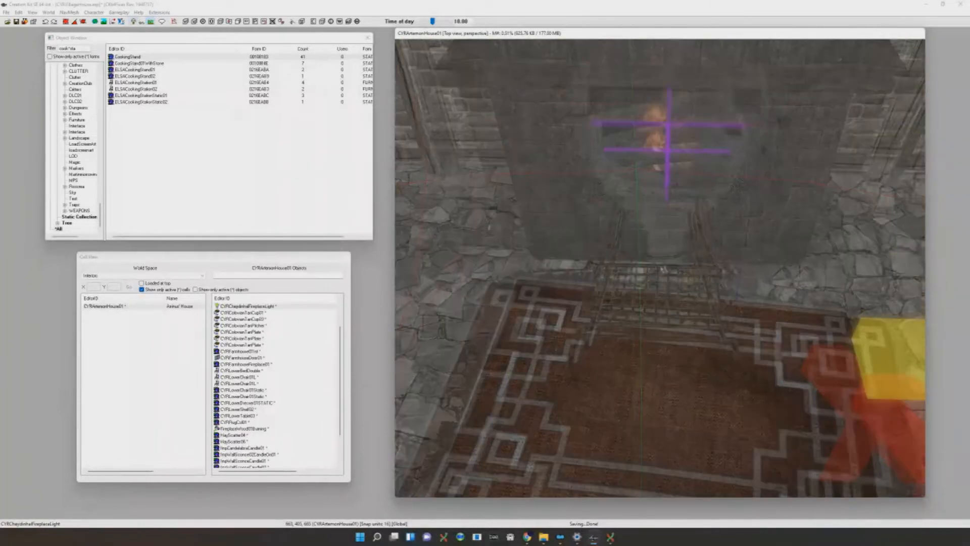
{"action": "middle_click_drag", "start_coordinate": [669, 263], "coordinate": [690, 270], "text": "shift"}
{"action": "key", "text": "m"}
{"action": "scroll", "coordinate": [703, 286], "scroll_direction": "up", "scroll_amount": 2}
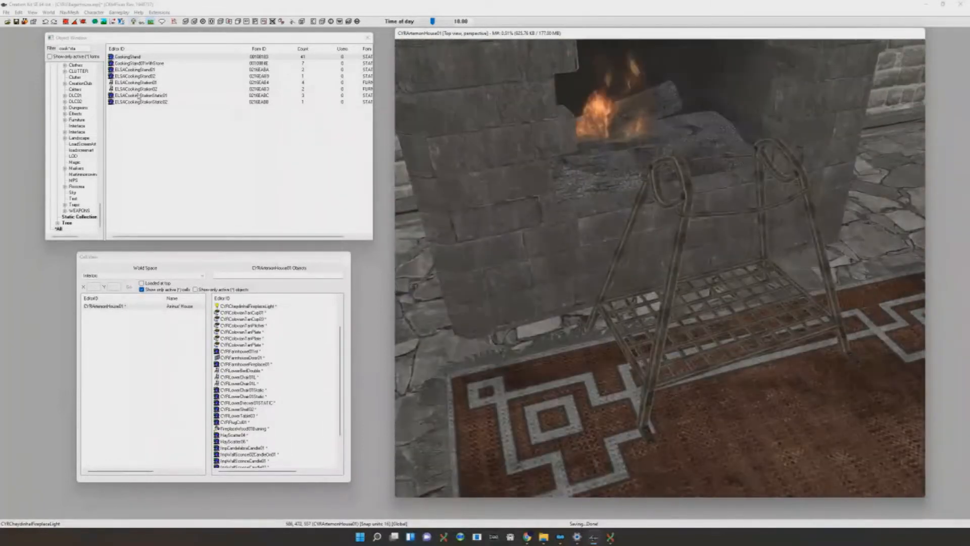
Preview the CookingStand object and compare it with the stand variant that follows it in the results
{"action": "right_click", "coordinate": [152, 60]}
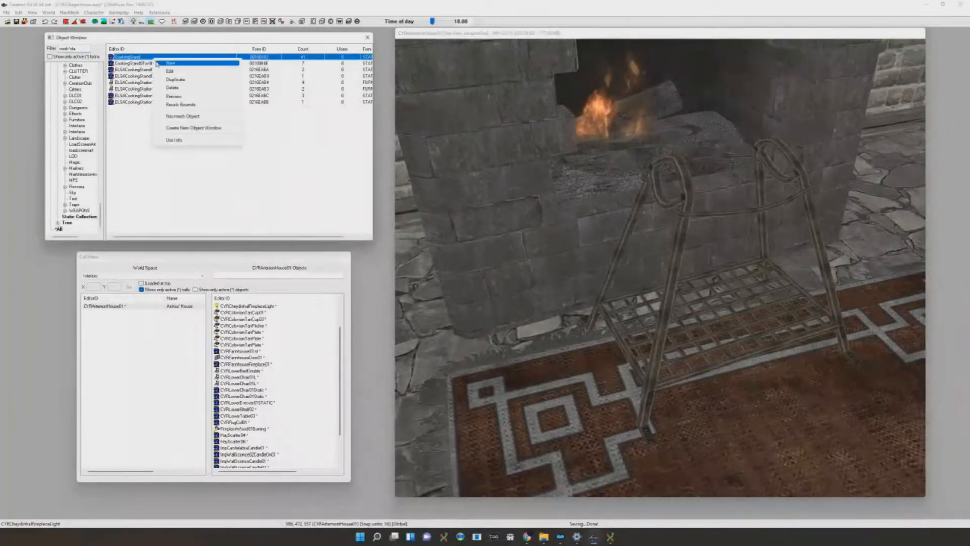
{"action": "left_click", "coordinate": [197, 96]}
{"action": "left_click_drag", "start_coordinate": [635, 162], "coordinate": [584, 214]}
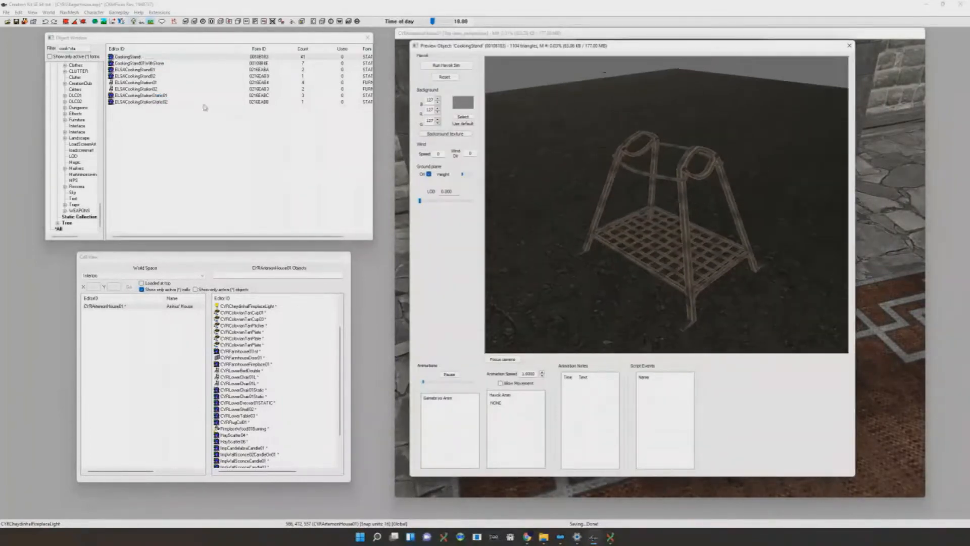
{"action": "left_click", "coordinate": [154, 63]}
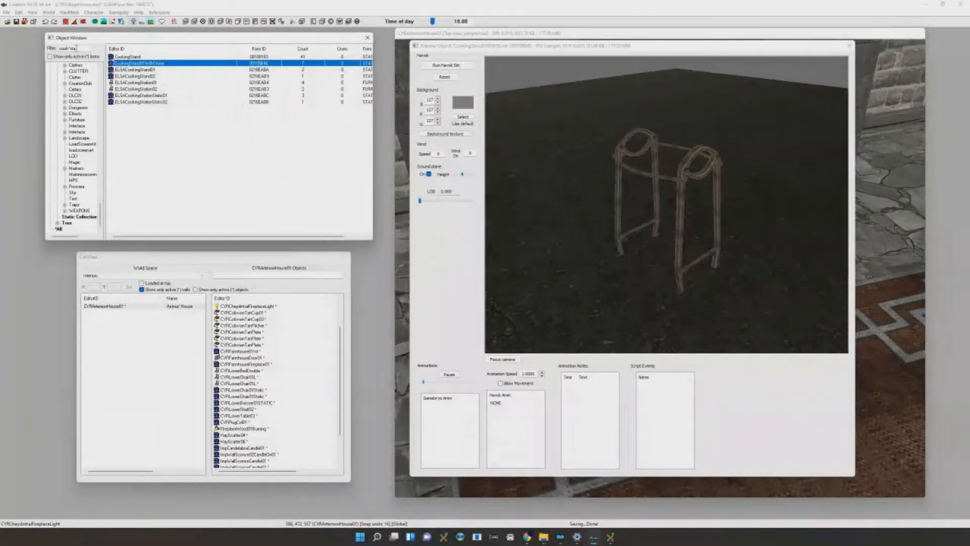
Filter the objects by "cook*pot" and preview the cooking pot variants, including the one without a handle
{"action": "left_click", "coordinate": [80, 49]}
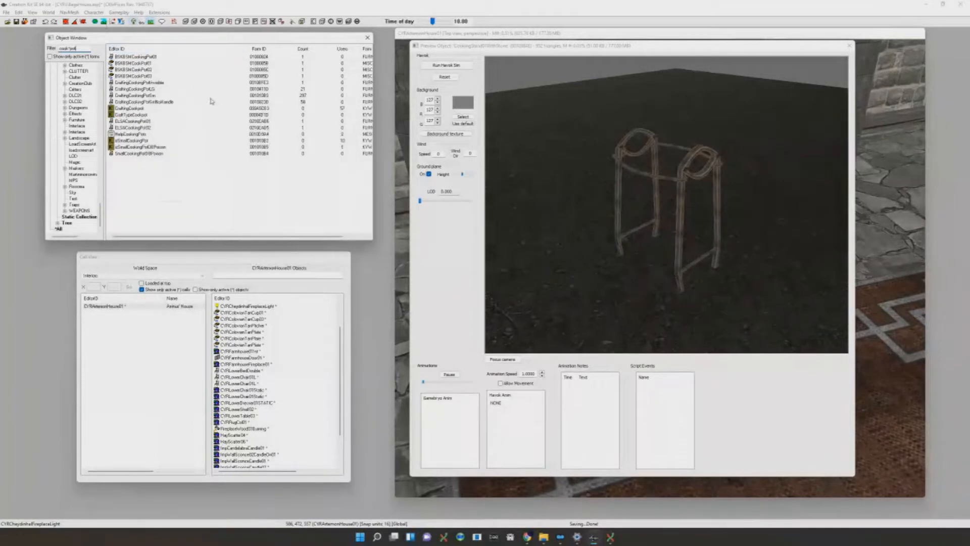
{"action": "left_click", "coordinate": [164, 82]}
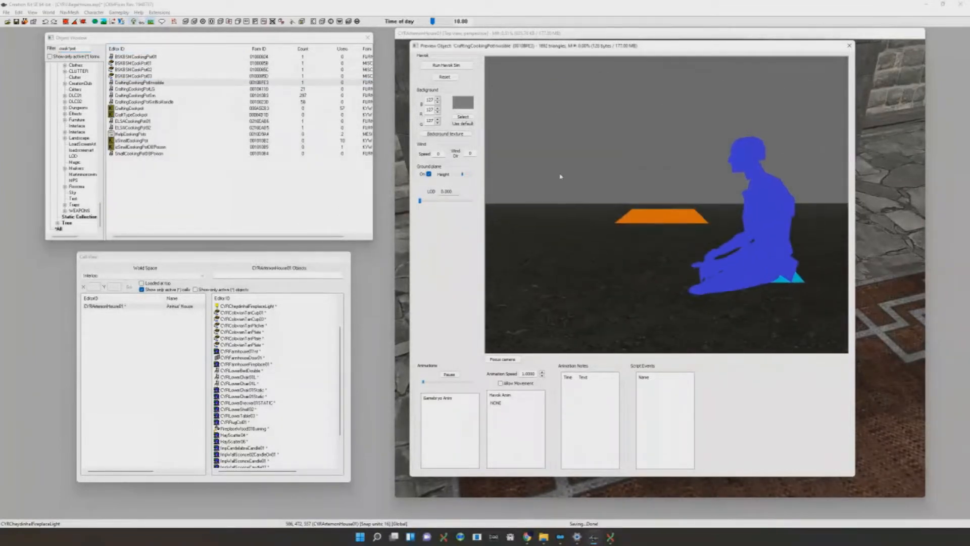
{"action": "left_click", "coordinate": [158, 90]}
{"action": "left_click_drag", "start_coordinate": [693, 157], "coordinate": [657, 229]}
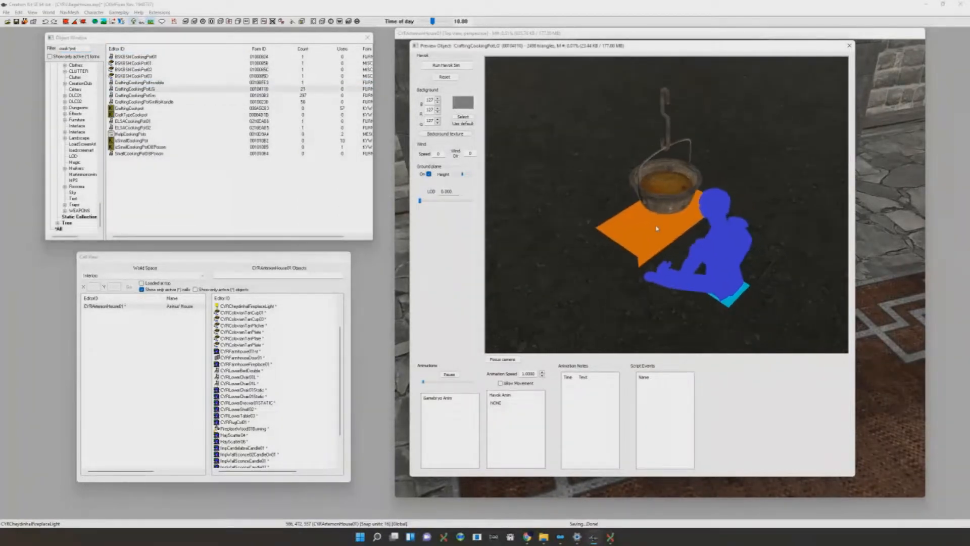
{"action": "left_click", "coordinate": [157, 96]}
{"action": "left_click", "coordinate": [159, 108]}
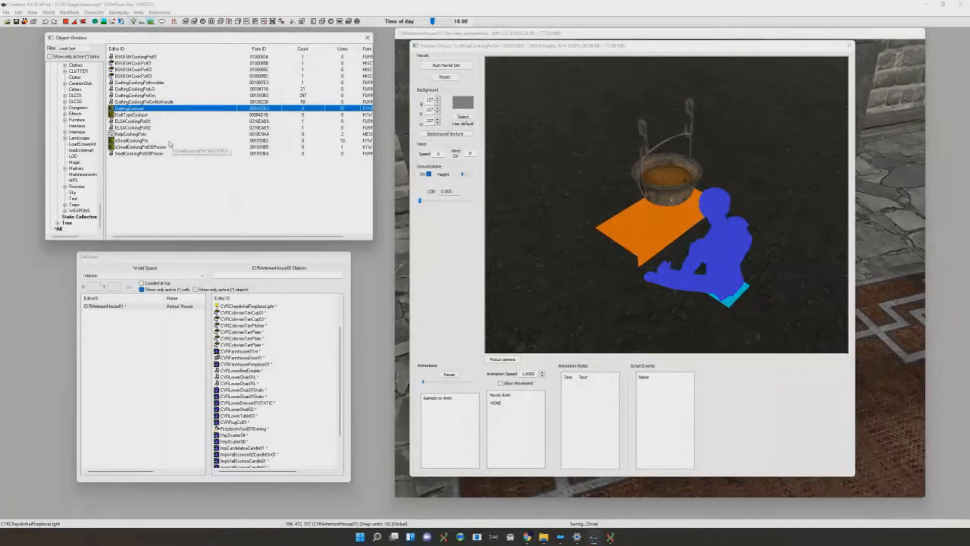
{"action": "left_click", "coordinate": [154, 154]}
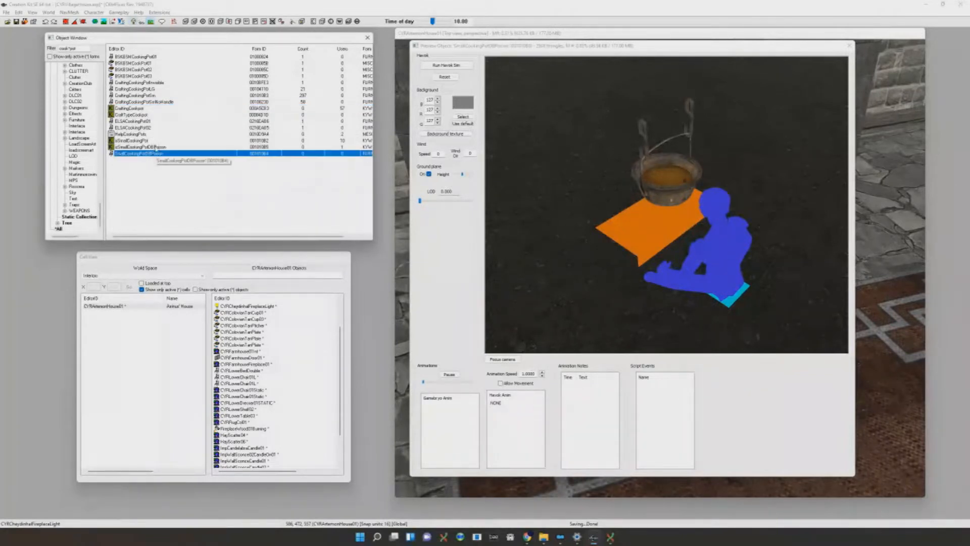
{"action": "left_click", "coordinate": [90, 48]}
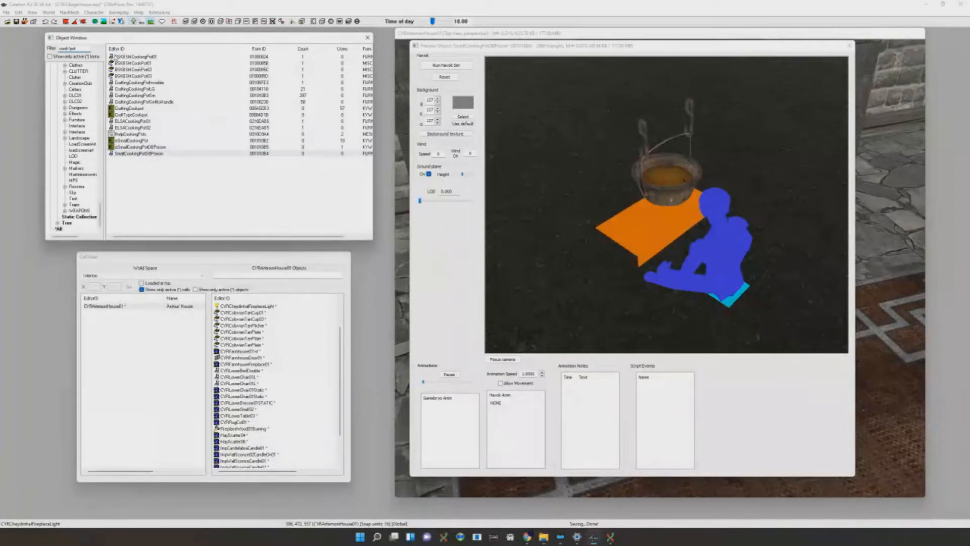
{"action": "left_click", "coordinate": [172, 102]}
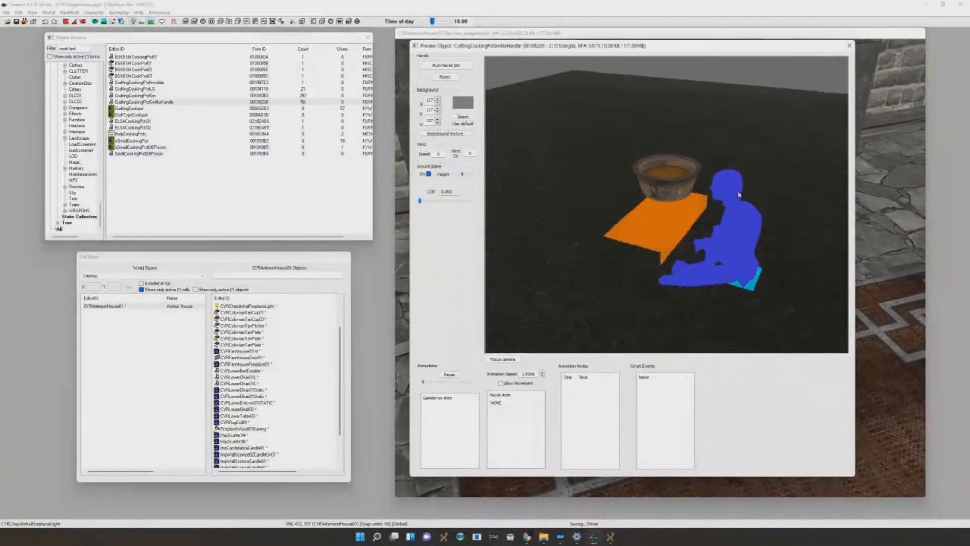
{"action": "left_click", "coordinate": [849, 45]}
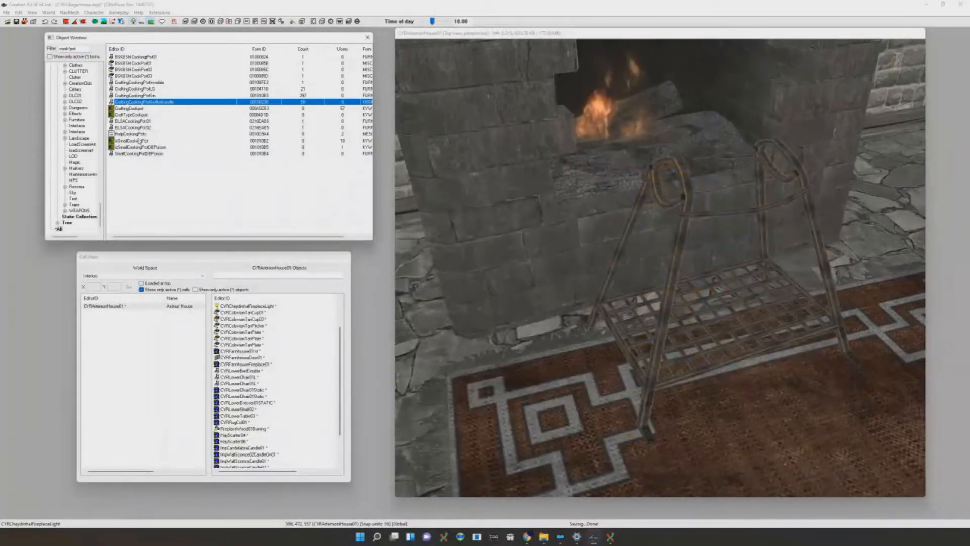
Place a CraftingCookingPotSmNoHandle at the cooking stand and move it over the frame with the markers shown
{"action": "left_click_drag", "start_coordinate": [682, 211], "coordinate": [688, 213]}
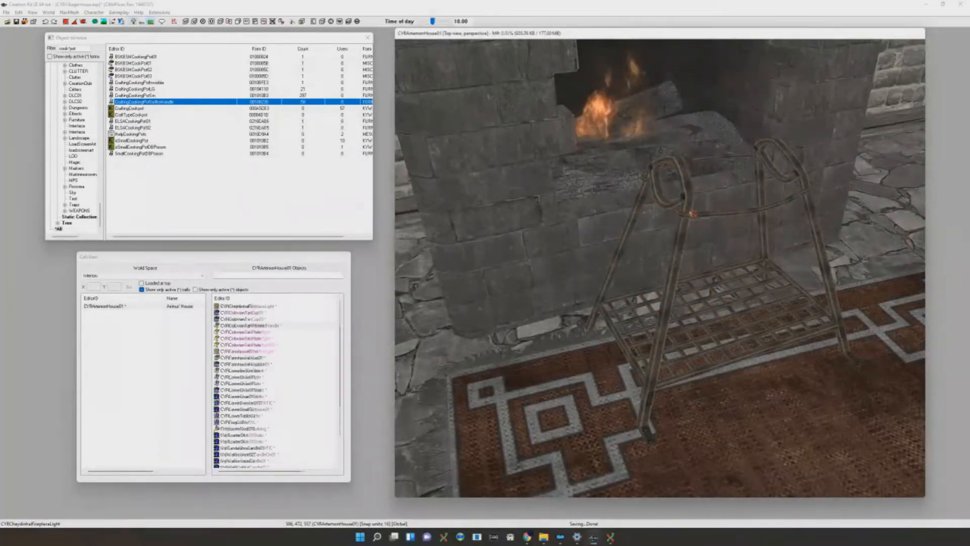
{"action": "scroll", "coordinate": [694, 216], "scroll_direction": "down", "scroll_amount": 5}
{"action": "scroll", "coordinate": [699, 220], "scroll_direction": "up", "scroll_amount": 2}
{"action": "key", "text": "m"}
{"action": "mouse_move", "coordinate": [698, 218]}
{"action": "left_mouse_down"}
{"action": "mouse_move", "coordinate": [696, 243]}
{"action": "mouse_move", "coordinate": [676, 234]}
{"action": "left_mouse_up"}
{"action": "middle_click_drag", "start_coordinate": [676, 234], "coordinate": [679, 323], "text": "shift"}
{"action": "scroll", "coordinate": [679, 331], "scroll_direction": "up", "scroll_amount": 4}
{"action": "left_click_drag", "start_coordinate": [679, 323], "coordinate": [671, 335]}
Fine-tune the cooking pot's position so it sits centred between the stand's upper rings
{"action": "left_click_drag", "start_coordinate": [614, 400], "coordinate": [617, 391]}
{"action": "mouse_move", "coordinate": [618, 391]}
{"action": "middle_mouse_down", "text": "shift"}
{"action": "mouse_move", "coordinate": [621, 365]}
{"action": "mouse_move", "coordinate": [622, 376]}
{"action": "middle_mouse_up", "text": "shift"}
{"action": "scroll", "coordinate": [622, 377], "scroll_direction": "down", "scroll_amount": 4}
{"action": "left_click_drag", "start_coordinate": [622, 377], "coordinate": [624, 373]}
{"action": "scroll", "coordinate": [621, 375], "scroll_direction": "up", "scroll_amount": 2}
{"action": "middle_click_drag", "start_coordinate": [663, 216], "coordinate": [718, 245], "text": "shift"}
{"action": "scroll", "coordinate": [718, 245], "scroll_direction": "up", "scroll_amount": 4}
{"action": "scroll", "coordinate": [718, 245], "scroll_direction": "down", "scroll_amount": 4}
{"action": "scroll", "coordinate": [717, 245], "scroll_direction": "up", "scroll_amount": 1}
{"action": "scroll", "coordinate": [718, 245], "scroll_direction": "up", "scroll_amount": 3}
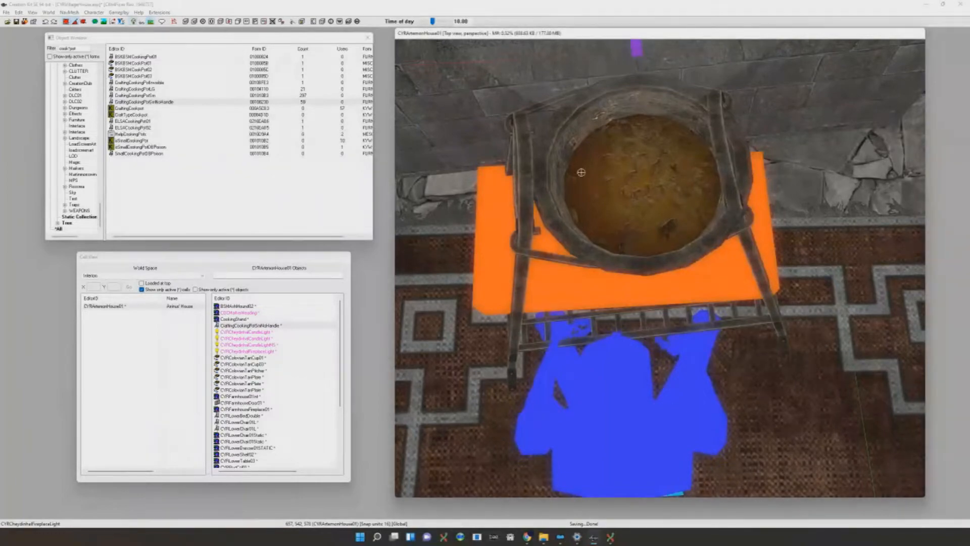
Examine the cooking pot and stand at the fireplace from several angles with the lights on and markers hidden
{"action": "scroll", "coordinate": [634, 208], "scroll_direction": "down", "scroll_amount": 5}
{"action": "middle_click_drag", "start_coordinate": [635, 208], "coordinate": [652, 222], "text": "shift"}
{"action": "scroll", "coordinate": [827, 197], "scroll_direction": "up", "scroll_amount": 4}
{"action": "scroll", "coordinate": [827, 197], "scroll_direction": "down", "scroll_amount": 5}
{"action": "left_click_drag", "start_coordinate": [652, 222], "coordinate": [826, 202]}
{"action": "right_click_drag", "start_coordinate": [826, 202], "coordinate": [682, 201]}
{"action": "scroll", "coordinate": [682, 201], "scroll_direction": "down", "scroll_amount": 3}
{"action": "middle_click_drag", "start_coordinate": [682, 201], "coordinate": [711, 307], "text": "shift"}
{"action": "scroll", "coordinate": [674, 185], "scroll_direction": "down", "scroll_amount": 4}
{"action": "scroll", "coordinate": [666, 177], "scroll_direction": "up", "scroll_amount": 6}
{"action": "scroll", "coordinate": [652, 177], "scroll_direction": "down", "scroll_amount": 4}
{"action": "key", "text": "m"}
{"action": "left_click", "coordinate": [653, 284]}
{"action": "middle_click_drag", "start_coordinate": [653, 284], "coordinate": [737, 279], "text": "shift"}
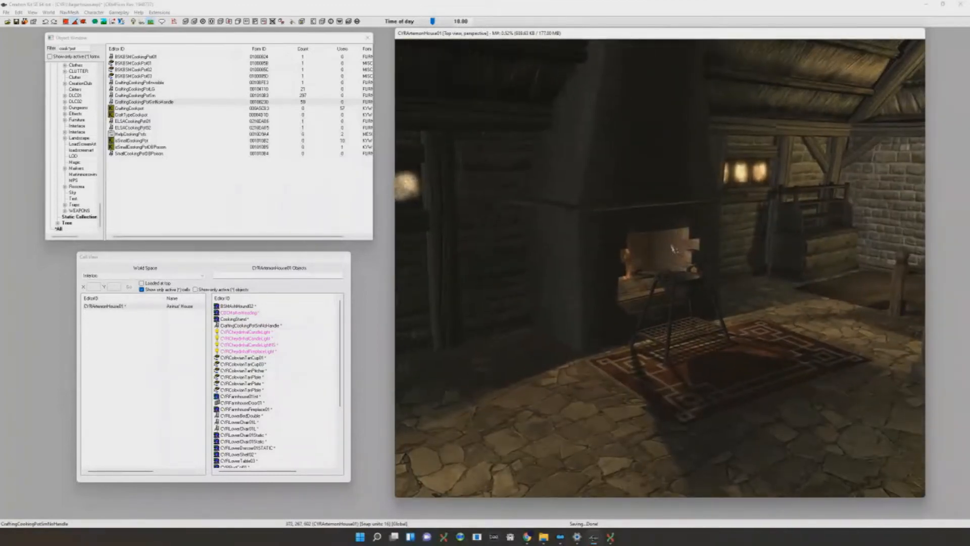
Show the markers, select the fireplace light and examine how it lights the cooking area
{"action": "middle_click_drag", "start_coordinate": [687, 283], "coordinate": [687, 283], "text": "shift"}
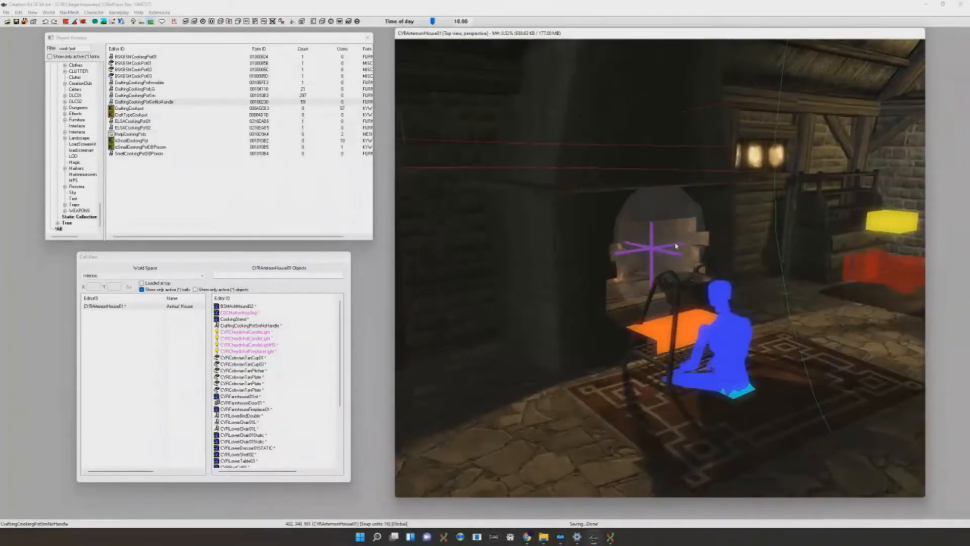
{"action": "left_click", "coordinate": [676, 239]}
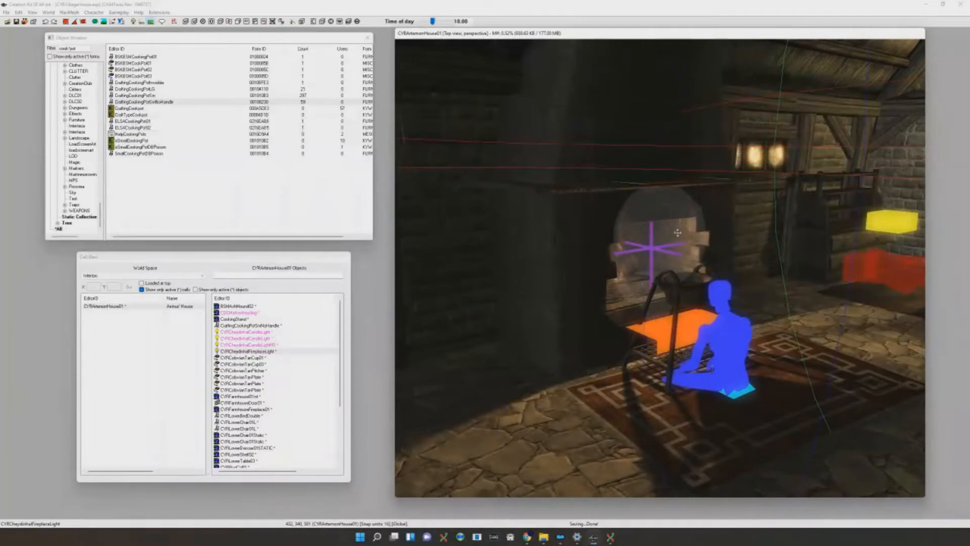
{"action": "scroll", "coordinate": [677, 233], "scroll_direction": "down", "scroll_amount": 8}
{"action": "scroll", "coordinate": [680, 243], "scroll_direction": "up", "scroll_amount": 5}
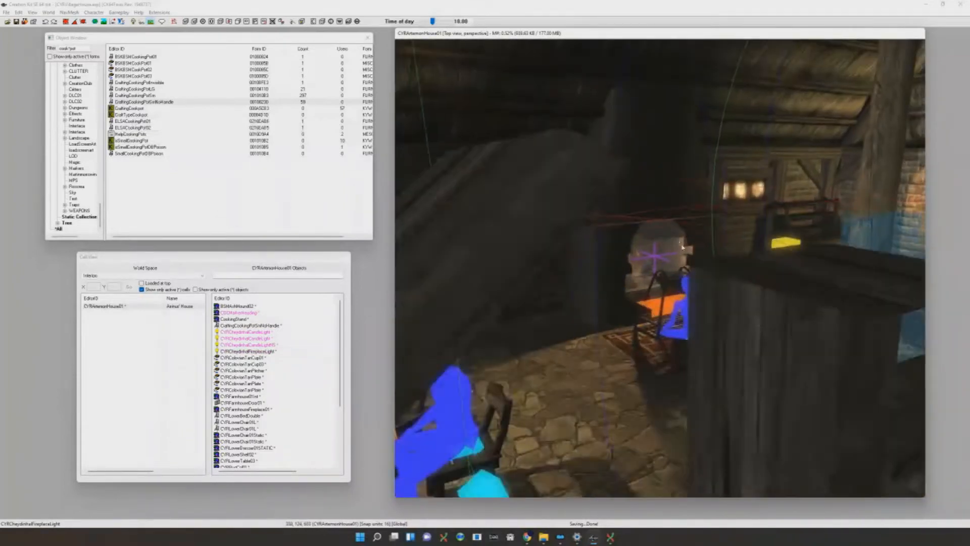
{"action": "scroll", "coordinate": [680, 244], "scroll_direction": "up", "scroll_amount": 3}
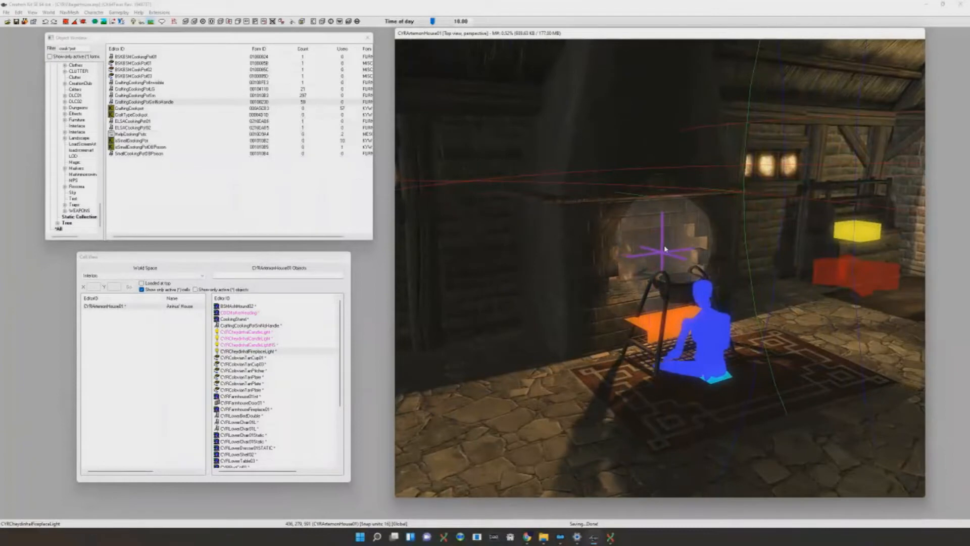
Compare the room with the lights on and off, and select the candle light above the bed to examine it
{"action": "key", "text": "m"}
{"action": "middle_click_drag", "start_coordinate": [700, 267], "coordinate": [718, 245], "text": "shift"}
{"action": "key", "text": "a"}
{"action": "key", "text": "a"}
{"action": "scroll", "coordinate": [747, 403], "scroll_direction": "down", "scroll_amount": 4}
{"action": "mouse_move", "coordinate": [747, 403]}
{"action": "middle_mouse_down", "text": "shift"}
{"action": "mouse_move", "coordinate": [620, 162]}
{"action": "mouse_move", "coordinate": [632, 177]}
{"action": "mouse_move", "coordinate": [619, 248]}
{"action": "middle_mouse_up", "text": "shift"}
{"action": "key", "text": "m"}
{"action": "left_click", "coordinate": [620, 162]}
{"action": "scroll", "coordinate": [631, 177], "scroll_direction": "up", "scroll_amount": 3}
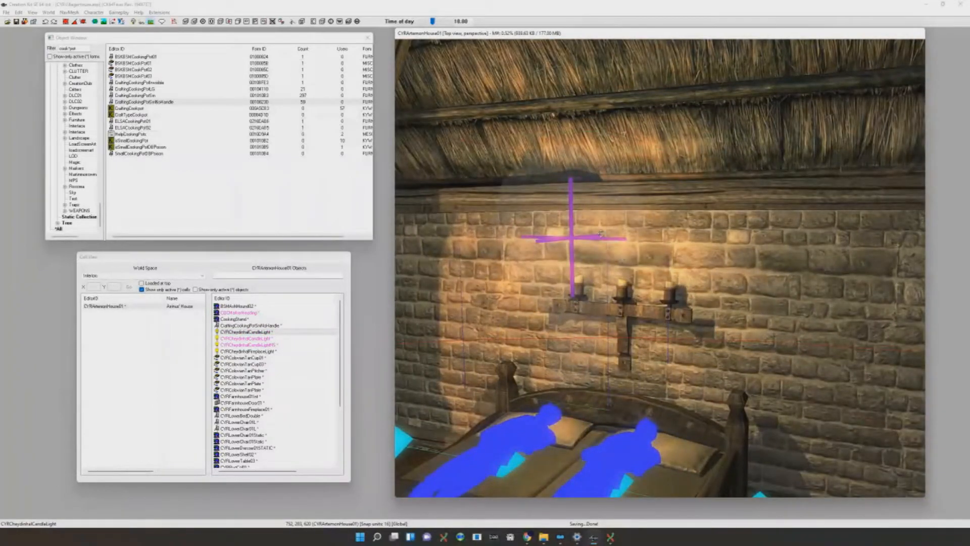
{"action": "scroll", "coordinate": [601, 234], "scroll_direction": "down", "scroll_amount": 6}
{"action": "mouse_move", "coordinate": [600, 234]}
{"action": "middle_mouse_down", "text": "shift"}
{"action": "mouse_move", "coordinate": [617, 257]}
{"action": "mouse_move", "coordinate": [617, 236]}
{"action": "middle_mouse_up", "text": "shift"}
{"action": "scroll", "coordinate": [618, 236], "scroll_direction": "up", "scroll_amount": 3}
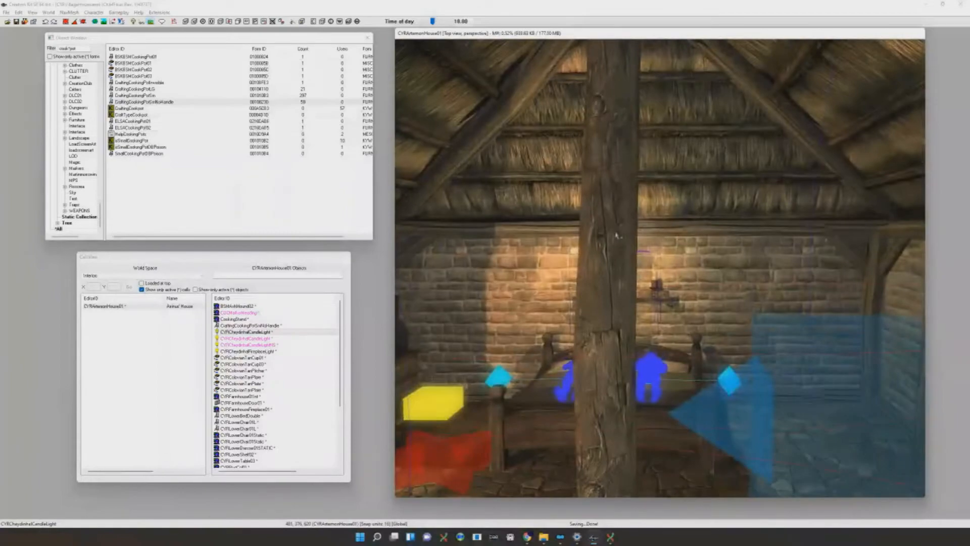
Hide the markers and switch off the light preview for the view across the rugs and bed
{"action": "key", "text": "m"}
{"action": "scroll", "coordinate": [674, 261], "scroll_direction": "down", "scroll_amount": 3}
{"action": "middle_click_drag", "start_coordinate": [673, 261], "coordinate": [672, 276], "text": "shift"}
{"action": "scroll", "coordinate": [679, 261], "scroll_direction": "down", "scroll_amount": 1}
{"action": "scroll", "coordinate": [679, 261], "scroll_direction": "down", "scroll_amount": 4}
{"action": "scroll", "coordinate": [677, 261], "scroll_direction": "up", "scroll_amount": 4}
{"action": "key", "text": "a"}
{"action": "scroll", "coordinate": [671, 276], "scroll_direction": "up", "scroll_amount": 4}
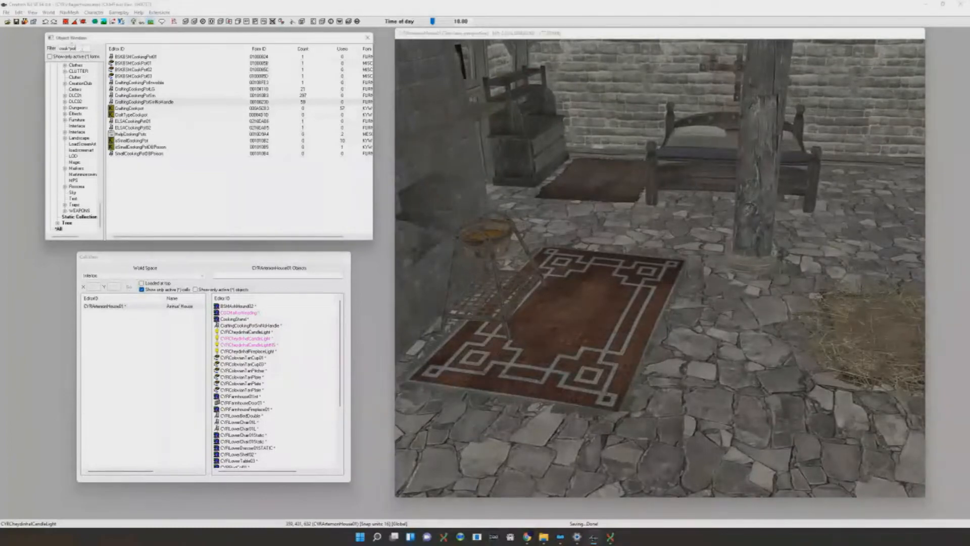
Filter the objects by "treas*chest" and look through the chest variants for one that suits the bed area
{"action": "type", "text": "fnar*ched"}
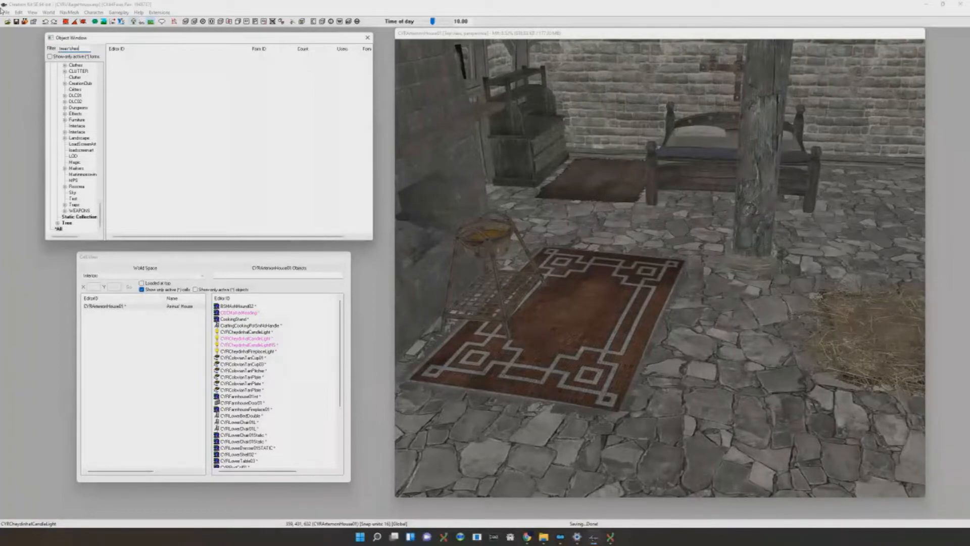
{"action": "scroll", "coordinate": [596, 198], "scroll_direction": "up", "scroll_amount": 4}
{"action": "scroll", "coordinate": [213, 165], "scroll_direction": "down", "scroll_amount": 1}
{"action": "scroll", "coordinate": [213, 166], "scroll_direction": "down", "scroll_amount": 6}
{"action": "scroll", "coordinate": [199, 159], "scroll_direction": "down", "scroll_amount": 10}
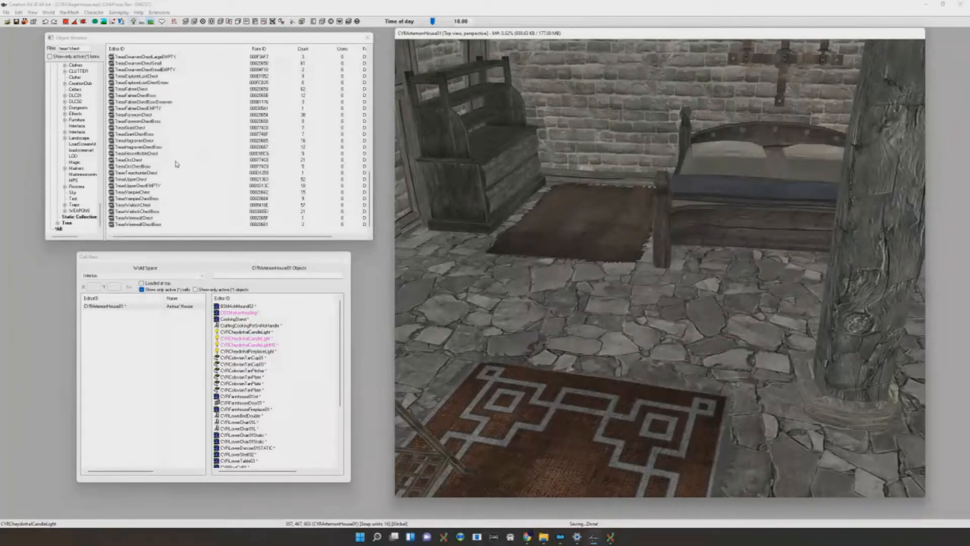
{"action": "scroll", "coordinate": [151, 178], "scroll_direction": "up", "scroll_amount": 9}
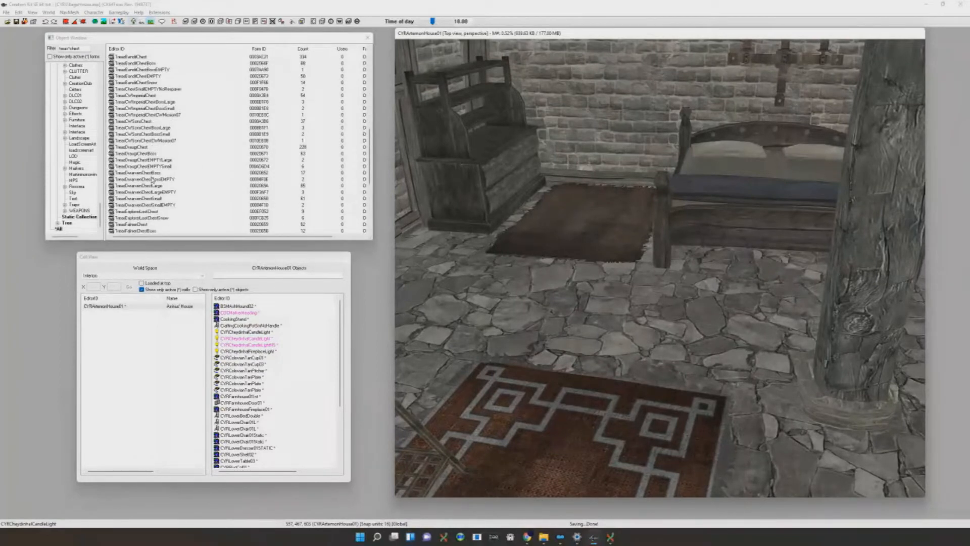
{"action": "scroll", "coordinate": [150, 141], "scroll_direction": "up", "scroll_amount": 9}
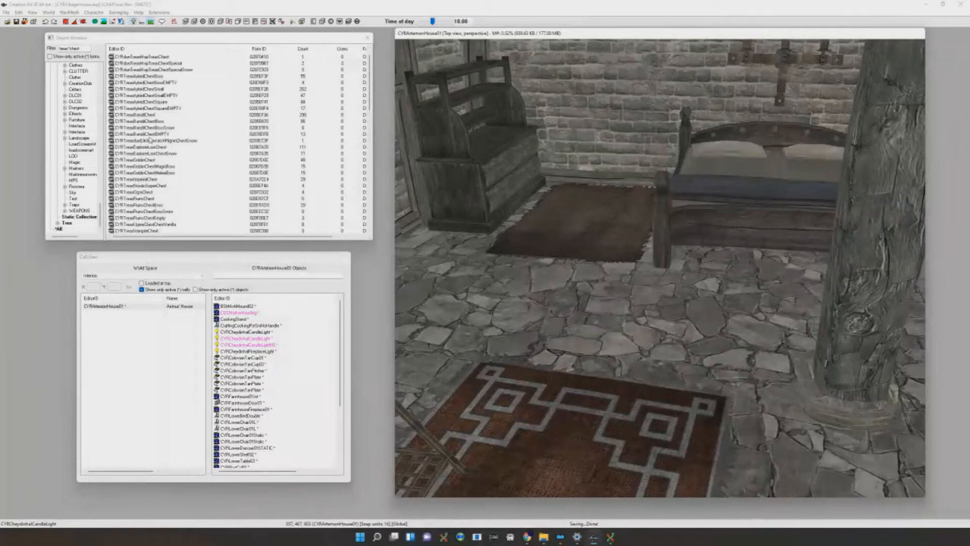
{"action": "middle_click_drag", "start_coordinate": [568, 151], "coordinate": [552, 192]}
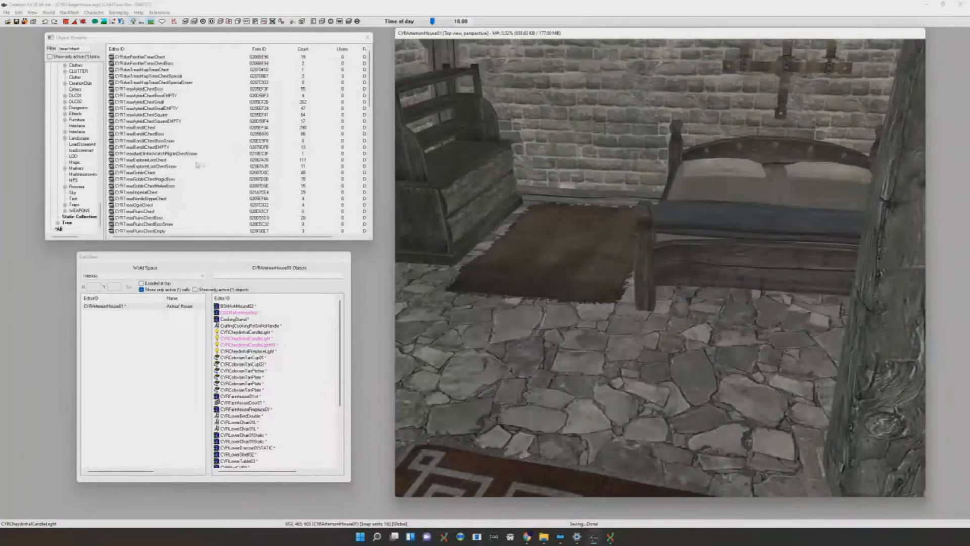
{"action": "scroll", "coordinate": [185, 154], "scroll_direction": "down", "scroll_amount": 4}
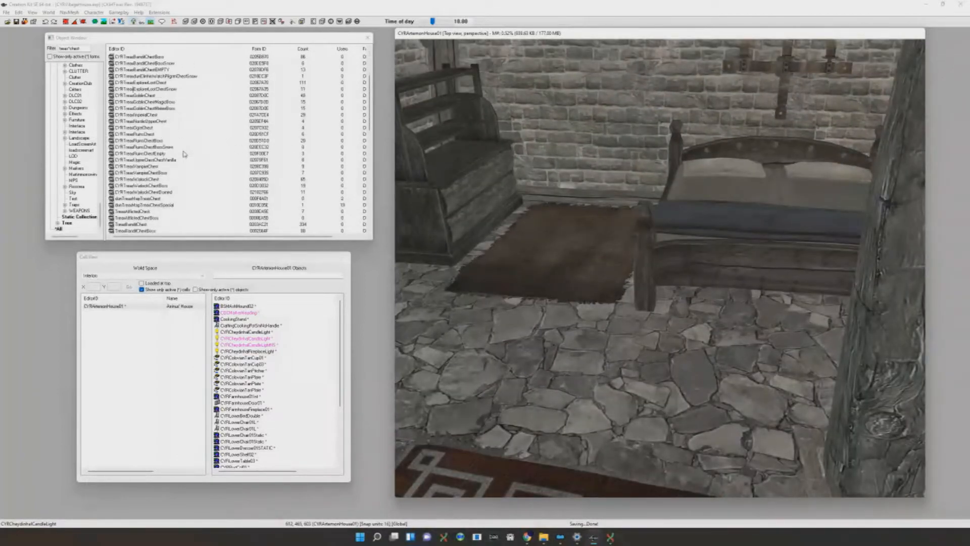
{"action": "scroll", "coordinate": [476, 133], "scroll_direction": "up", "scroll_amount": 2}
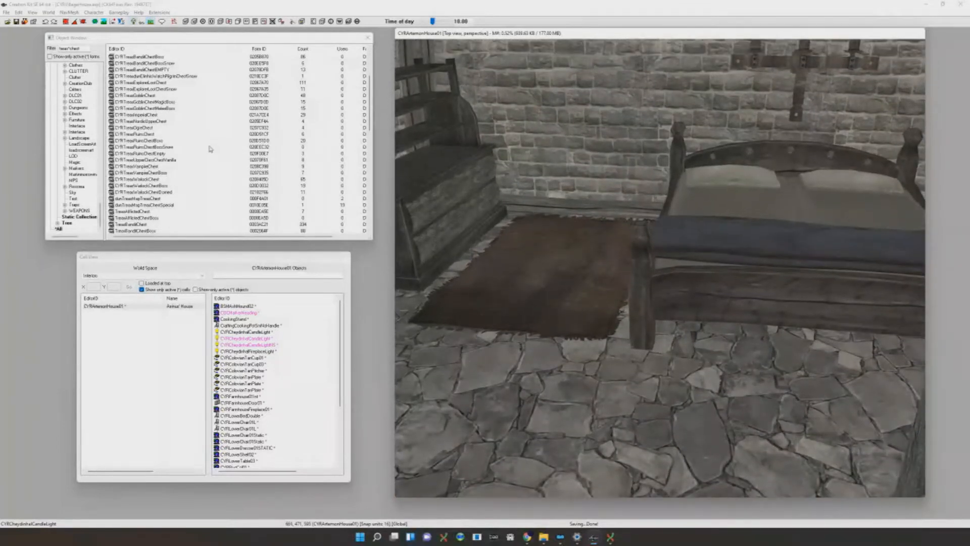
{"action": "scroll", "coordinate": [209, 148], "scroll_direction": "up", "scroll_amount": 4}
{"action": "scroll", "coordinate": [207, 149], "scroll_direction": "down", "scroll_amount": 7}
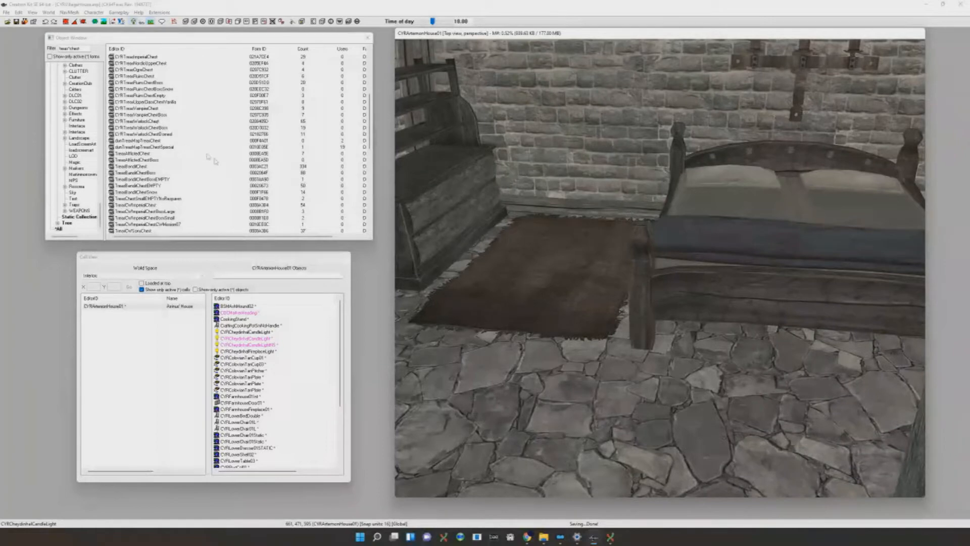
Place a TreasBanditChestEMPTY on the floor near the bed and rotate it to line up with the bed
{"action": "left_click", "coordinate": [141, 166]}
{"action": "left_click_drag", "start_coordinate": [146, 187], "coordinate": [643, 406]}
{"action": "key", "text": "c"}
{"action": "middle_click_drag", "start_coordinate": [643, 406], "coordinate": [637, 303], "text": "shift"}
{"action": "right_click_drag", "start_coordinate": [638, 303], "coordinate": [656, 298]}
{"action": "left_click_drag", "start_coordinate": [642, 300], "coordinate": [682, 291]}
Move the bandit chest up against the foot of the bed
{"action": "scroll", "coordinate": [678, 291], "scroll_direction": "down", "scroll_amount": 3}
{"action": "middle_click_drag", "start_coordinate": [677, 291], "coordinate": [658, 273], "text": "shift"}
{"action": "scroll", "coordinate": [715, 253], "scroll_direction": "up", "scroll_amount": 3}
{"action": "middle_click_drag", "start_coordinate": [714, 253], "coordinate": [680, 267], "text": "shift"}
{"action": "left_click_drag", "start_coordinate": [730, 259], "coordinate": [636, 217]}
{"action": "mouse_move", "coordinate": [636, 216]}
{"action": "middle_mouse_down", "text": "shift"}
{"action": "mouse_move", "coordinate": [626, 235]}
{"action": "mouse_move", "coordinate": [639, 233]}
{"action": "middle_mouse_up", "text": "shift"}
{"action": "left_click", "coordinate": [663, 199]}
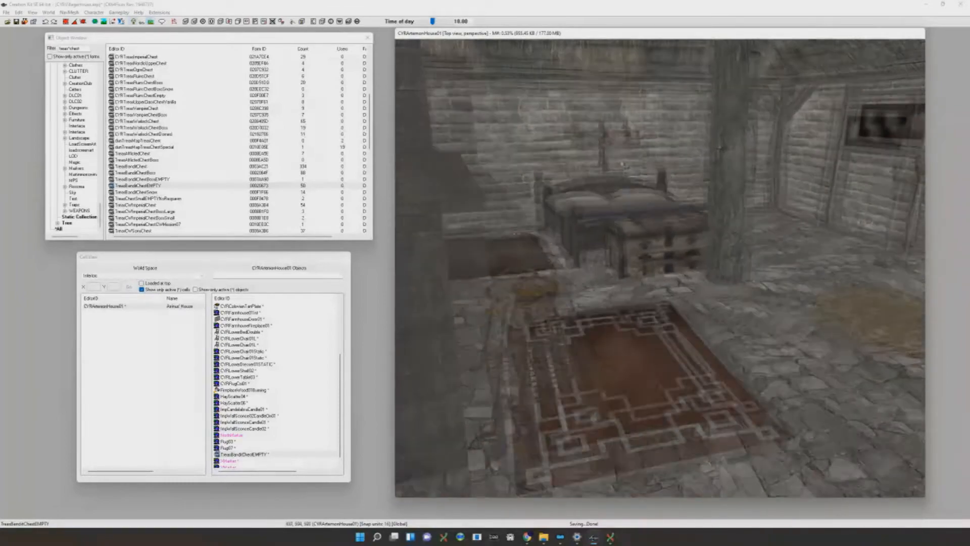
Examine the whole house layout from above and inspect the chest's placement at the foot of the bed
{"action": "key", "text": "a"}
{"action": "scroll", "coordinate": [684, 242], "scroll_direction": "down", "scroll_amount": 3}
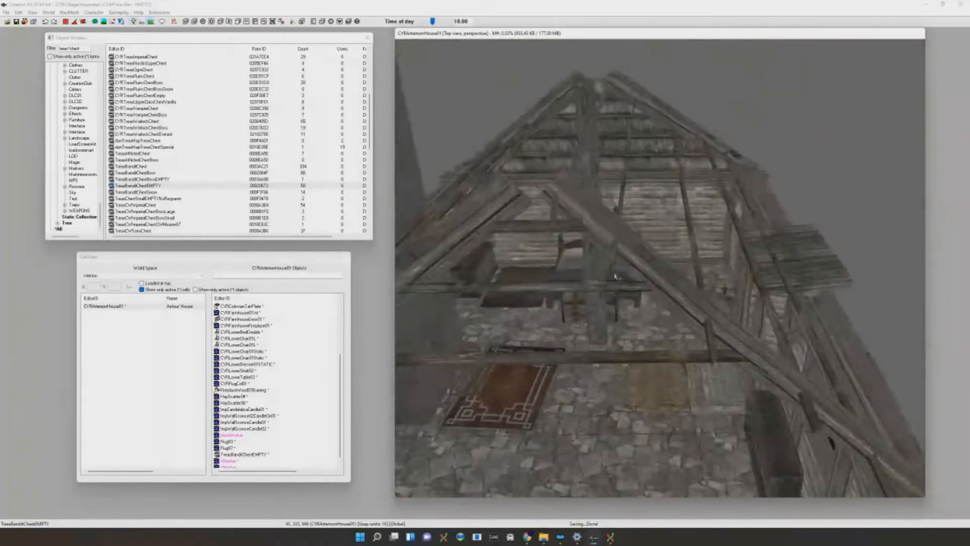
{"action": "left_click", "coordinate": [565, 355]}
{"action": "middle_click_drag", "start_coordinate": [565, 355], "coordinate": [727, 286], "text": "shift"}
{"action": "scroll", "coordinate": [674, 331], "scroll_direction": "up", "scroll_amount": 3}
{"action": "key", "text": "d"}
{"action": "scroll", "coordinate": [682, 303], "scroll_direction": "up", "scroll_amount": 3}
{"action": "key", "text": "a"}
{"action": "left_click", "coordinate": [699, 301]}
{"action": "key", "text": "d"}
{"action": "scroll", "coordinate": [727, 287], "scroll_direction": "up", "scroll_amount": 3}
{"action": "left_click", "coordinate": [779, 188]}
{"action": "scroll", "coordinate": [753, 202], "scroll_direction": "up", "scroll_amount": 3}
{"action": "middle_click_drag", "start_coordinate": [779, 188], "coordinate": [723, 219], "text": "shift"}
{"action": "key", "text": "d"}
Place a CYRTreasRuinsChest on the floor at the foot of the bed, beside the bandit chest
{"action": "left_click", "coordinate": [185, 38]}
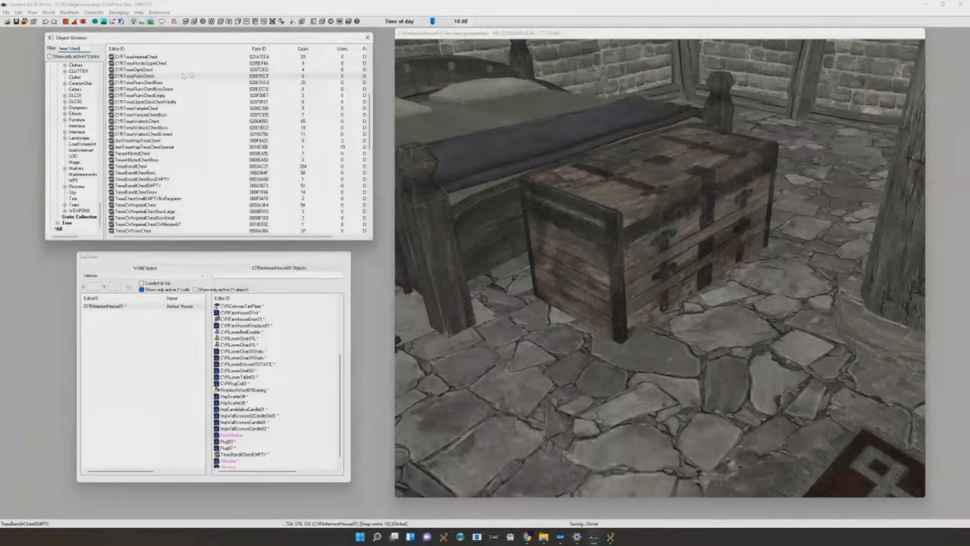
{"action": "left_click_drag", "start_coordinate": [477, 156], "coordinate": [665, 353]}
{"action": "scroll", "coordinate": [665, 353], "scroll_direction": "up", "scroll_amount": 3}
{"action": "middle_click_drag", "start_coordinate": [665, 353], "coordinate": [612, 314], "text": "shift"}
{"action": "scroll", "coordinate": [661, 349], "scroll_direction": "down", "scroll_amount": 5}
{"action": "left_click_drag", "start_coordinate": [612, 315], "coordinate": [568, 309]}
{"action": "middle_click_drag", "start_coordinate": [568, 309], "coordinate": [667, 348], "text": "shift"}
Open the ruins chest's base container and look through its item list
{"action": "double_click", "coordinate": [478, 231]}
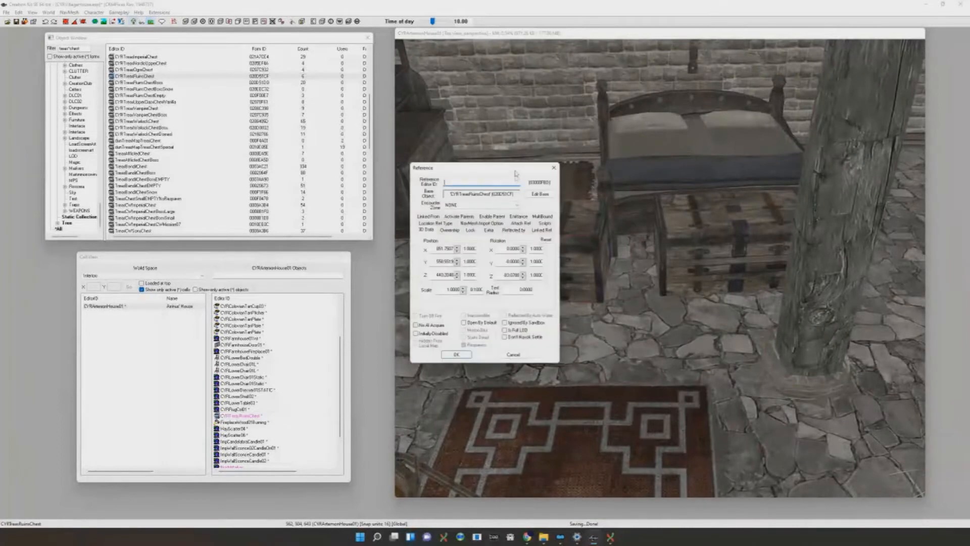
{"action": "left_click_drag", "start_coordinate": [515, 172], "coordinate": [329, 171]}
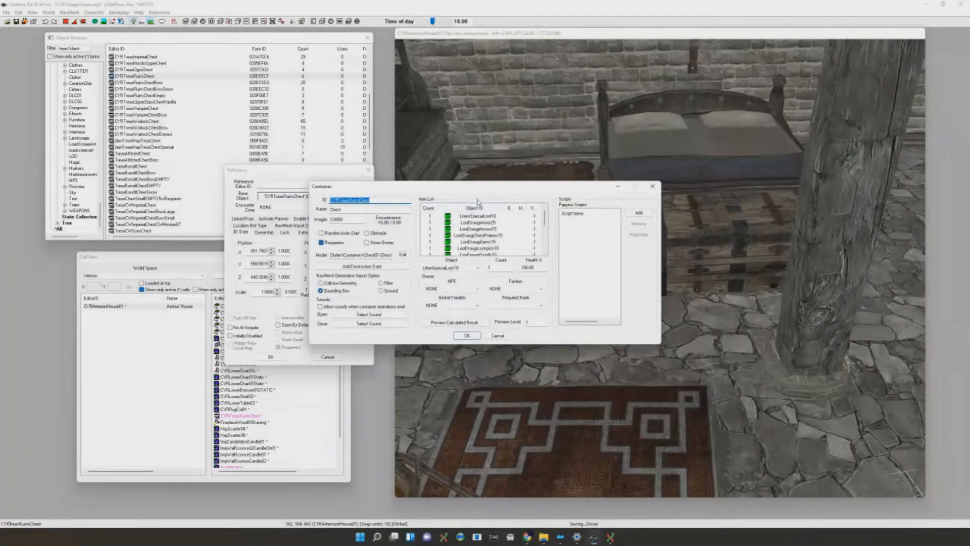
{"action": "scroll", "coordinate": [475, 237], "scroll_direction": "down", "scroll_amount": 2}
{"action": "left_click", "coordinate": [490, 233]}
{"action": "scroll", "coordinate": [489, 236], "scroll_direction": "down", "scroll_amount": 2}
{"action": "scroll", "coordinate": [489, 237], "scroll_direction": "up", "scroll_amount": 2}
{"action": "scroll", "coordinate": [487, 250], "scroll_direction": "down", "scroll_amount": 2}
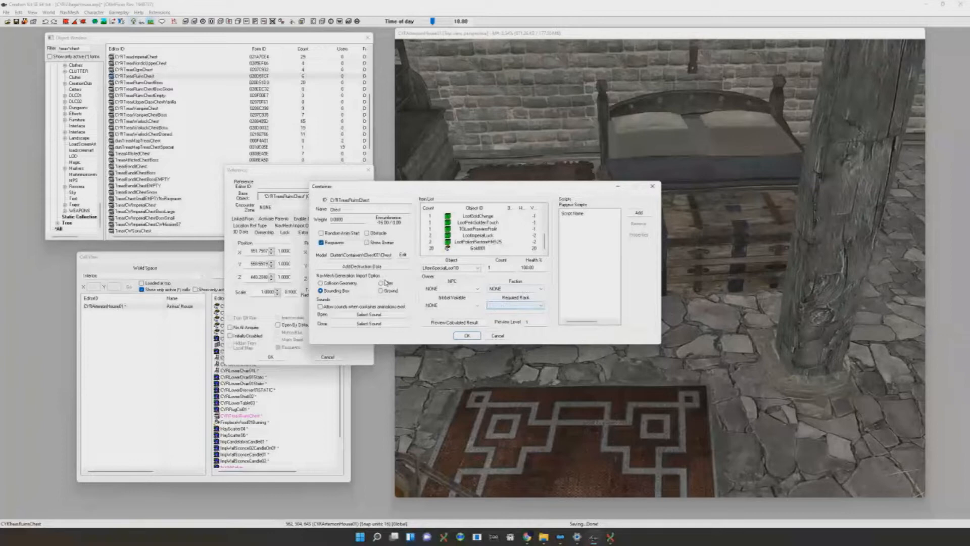
Preview the ruins chest's calculated loot twice at level 1 and check the generated items
{"action": "left_click", "coordinate": [478, 323]}
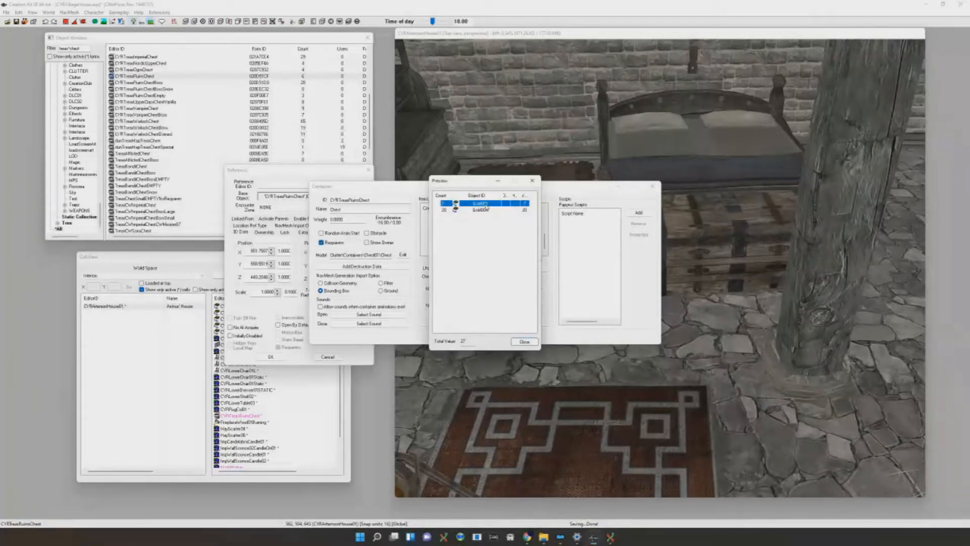
{"action": "left_click_drag", "start_coordinate": [488, 181], "coordinate": [419, 173]}
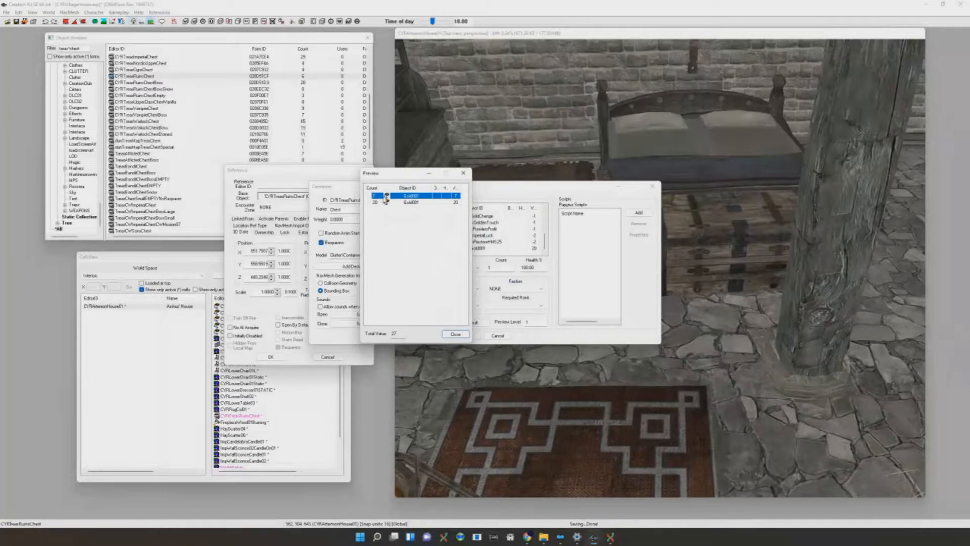
{"action": "left_click", "coordinate": [403, 203]}
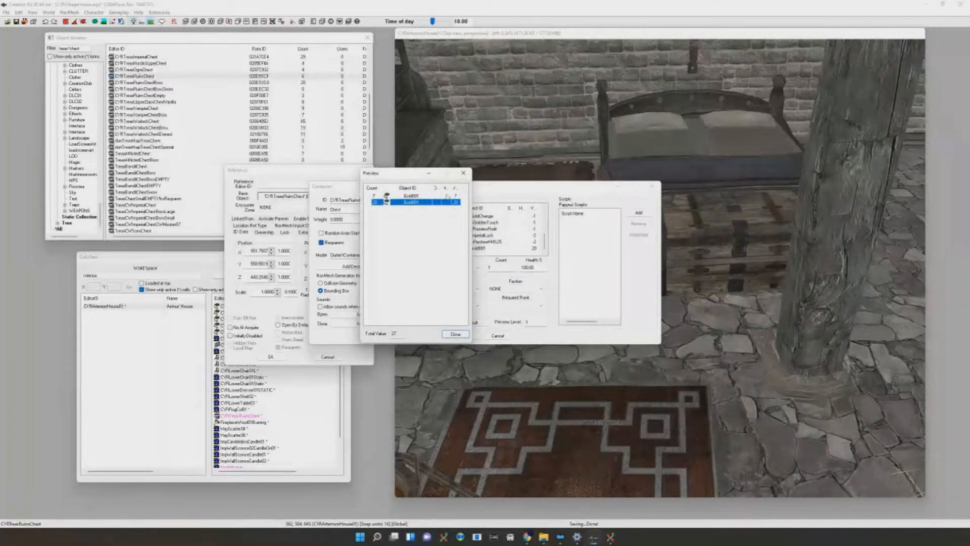
{"action": "left_click", "coordinate": [410, 195]}
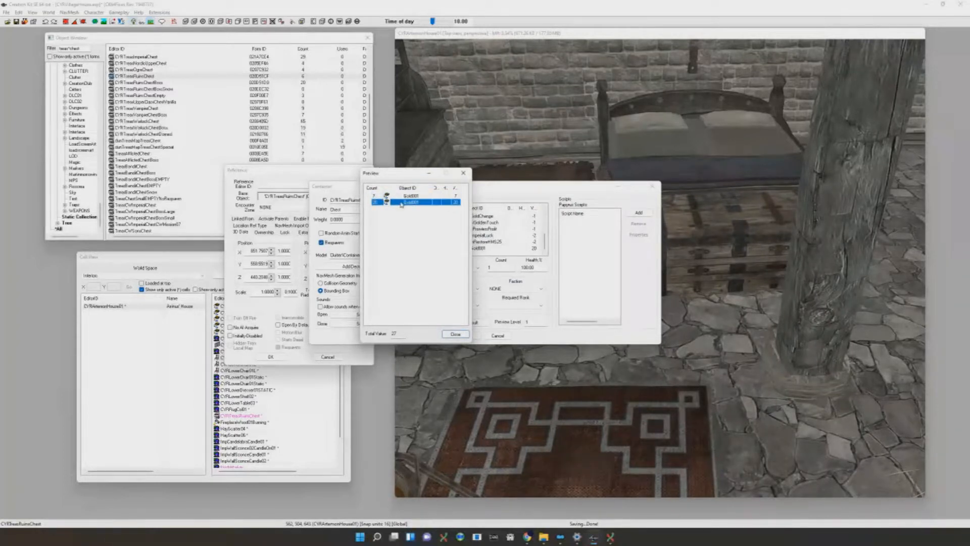
{"action": "left_click", "coordinate": [455, 335]}
{"action": "left_click", "coordinate": [480, 324]}
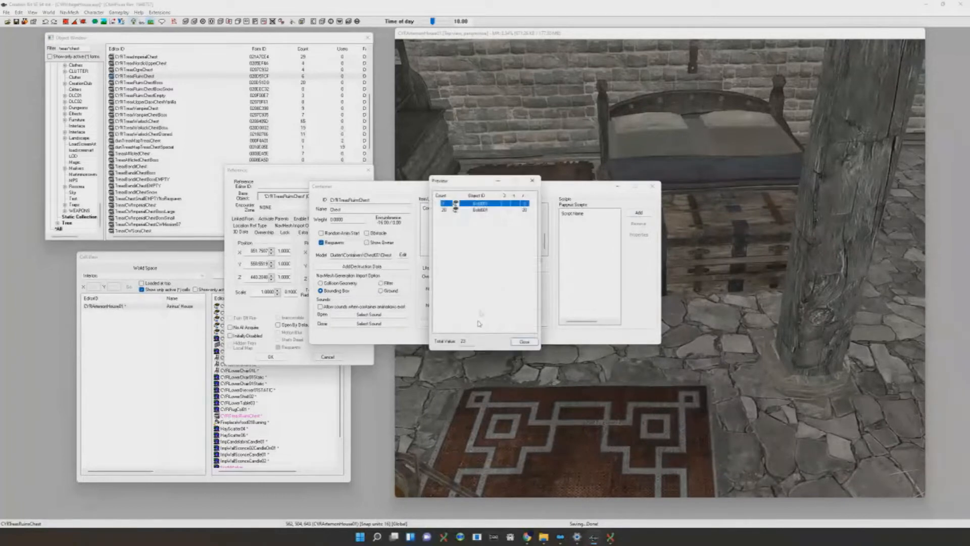
{"action": "left_click", "coordinate": [524, 341]}
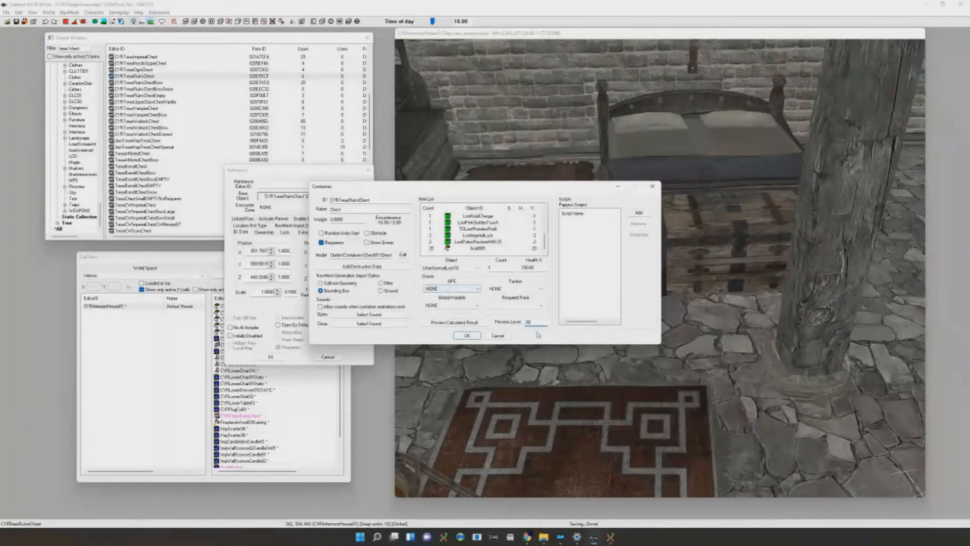
Raise the preview level, check each item of the ruins chest's calculated loot, and leave the container without saving
{"action": "left_click", "coordinate": [470, 323]}
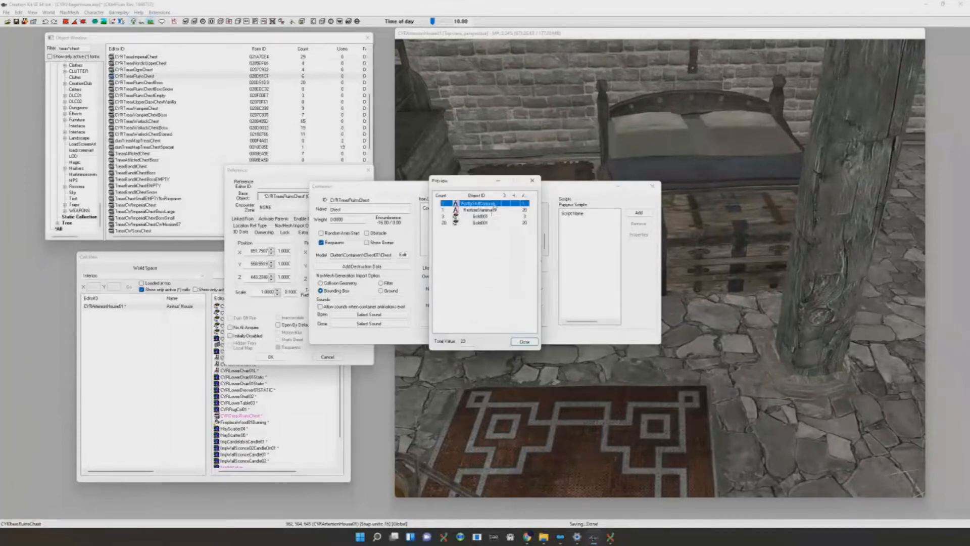
{"action": "left_click_drag", "start_coordinate": [501, 196], "coordinate": [515, 195]}
{"action": "left_click", "coordinate": [509, 210]}
{"action": "left_click", "coordinate": [502, 217]}
{"action": "left_click", "coordinate": [502, 223]}
{"action": "left_click", "coordinate": [533, 181]}
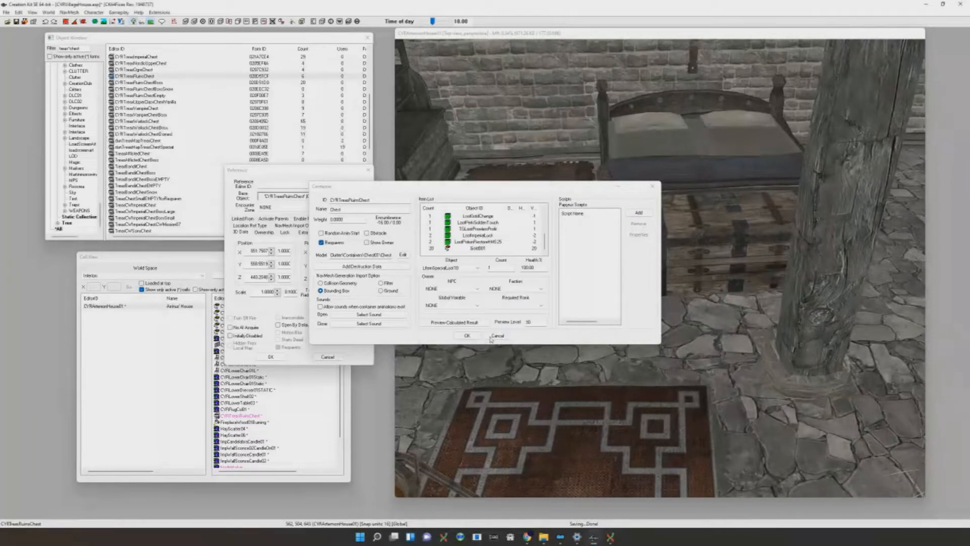
{"action": "left_click", "coordinate": [498, 336]}
{"action": "left_click", "coordinate": [335, 360]}
Delete the ruins chest so only the bandit chest stands at the foot of the bed
{"action": "scroll", "coordinate": [591, 326], "scroll_direction": "down", "scroll_amount": 4}
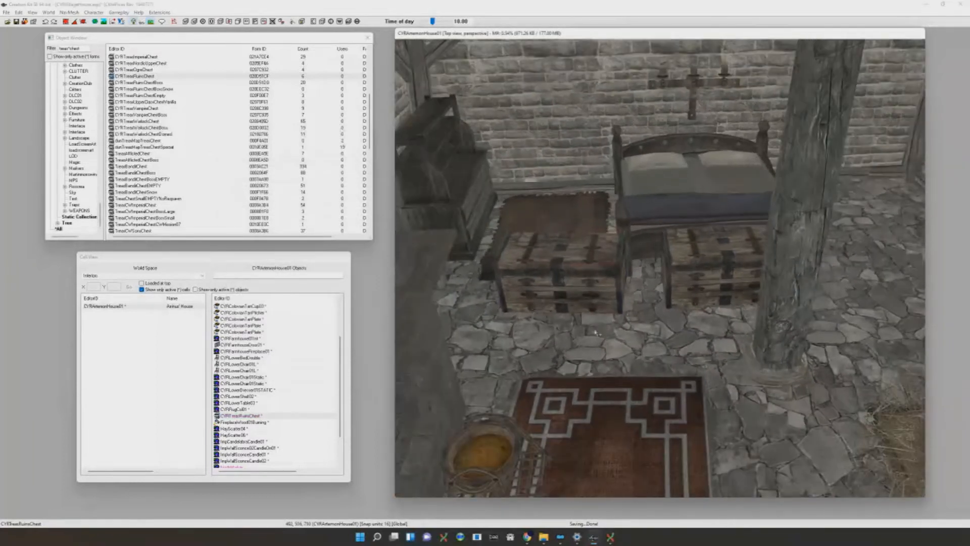
{"action": "middle_click_drag", "start_coordinate": [586, 328], "coordinate": [597, 332]}
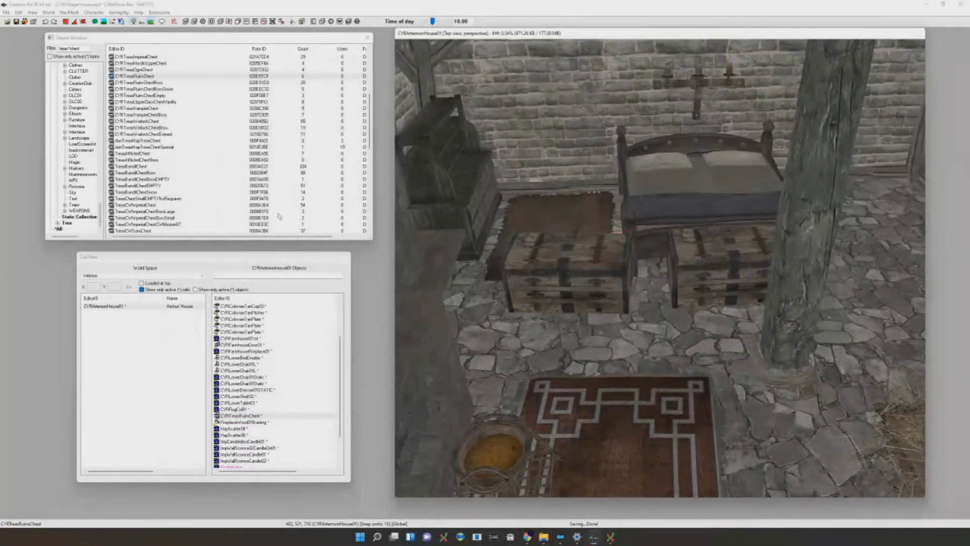
{"action": "left_click_drag", "start_coordinate": [587, 297], "coordinate": [589, 322]}
{"action": "key", "text": "Delete"}
{"action": "scroll", "coordinate": [657, 306], "scroll_direction": "up", "scroll_amount": 4}
{"action": "left_click", "coordinate": [712, 298]}
Filter the objects for hay bales and place a HayBale01 in the empty corner between the bed and the window wall
{"action": "scroll", "coordinate": [711, 298], "scroll_direction": "down", "scroll_amount": 4}
{"action": "middle_click_drag", "start_coordinate": [711, 297], "coordinate": [647, 308], "text": "shift"}
{"action": "key", "text": "d"}
{"action": "key", "text": "a"}
{"action": "key", "text": "a"}
{"action": "double_click", "coordinate": [75, 49]}
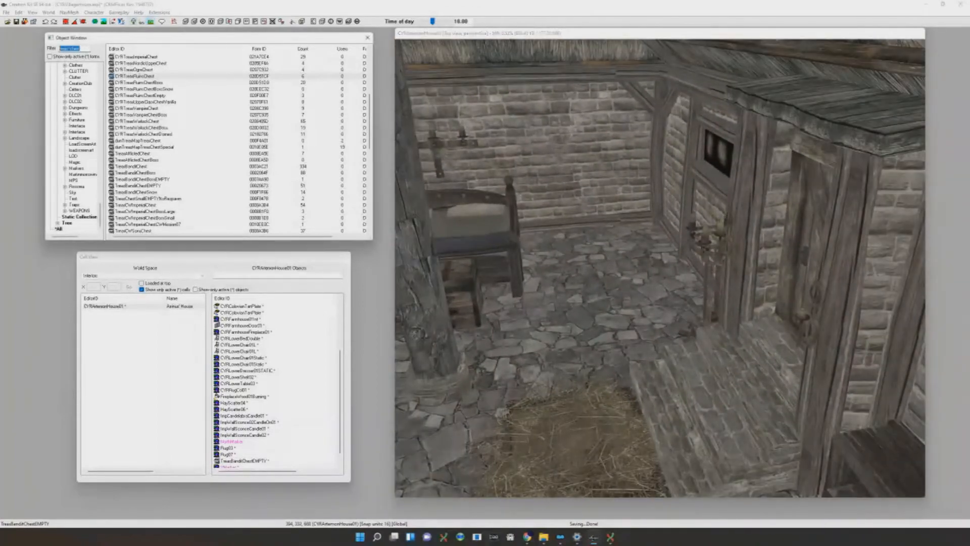
{"action": "key", "text": "BackSpace"}
{"action": "scroll", "coordinate": [660, 268], "scroll_direction": "up", "scroll_amount": 3}
{"action": "left_click_drag", "start_coordinate": [134, 64], "coordinate": [623, 282]}
{"action": "middle_click_drag", "start_coordinate": [622, 282], "coordinate": [628, 317], "text": "shift"}
{"action": "scroll", "coordinate": [629, 319], "scroll_direction": "up", "scroll_amount": 3}
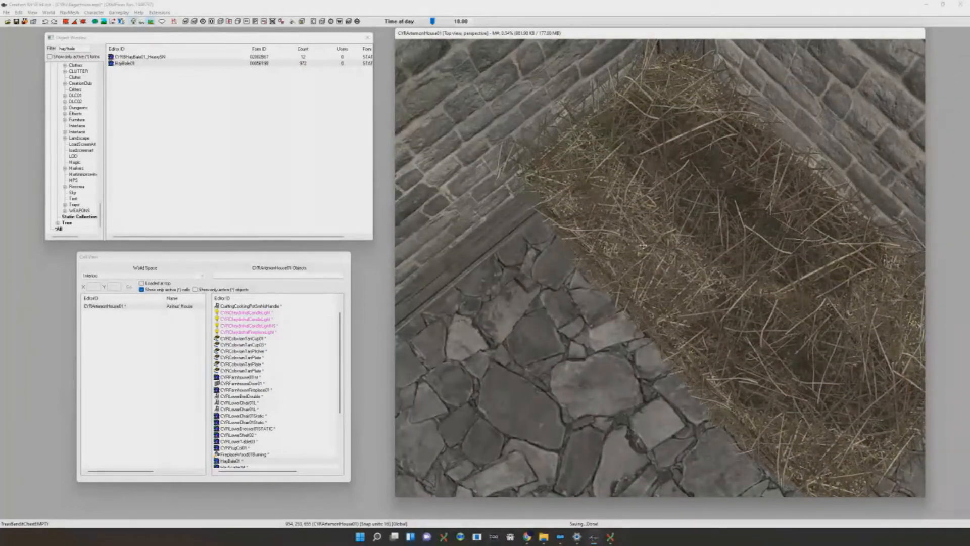
Duplicate the loose hay patch by the entrance steps and move the copy toward the hay bale
{"action": "scroll", "coordinate": [644, 246], "scroll_direction": "down", "scroll_amount": 3}
{"action": "middle_click_drag", "start_coordinate": [643, 246], "coordinate": [692, 263], "text": "shift"}
{"action": "key", "text": "d"}
{"action": "scroll", "coordinate": [631, 207], "scroll_direction": "down", "scroll_amount": 3}
{"action": "key", "text": "a"}
{"action": "key", "text": "a"}
{"action": "left_click", "coordinate": [747, 373]}
{"action": "left_click", "coordinate": [741, 379]}
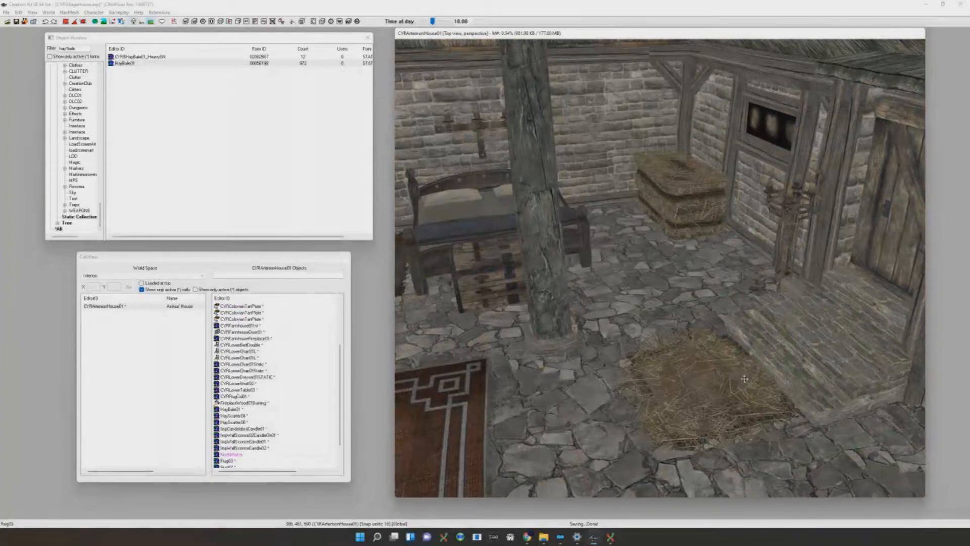
{"action": "left_click", "coordinate": [668, 429]}
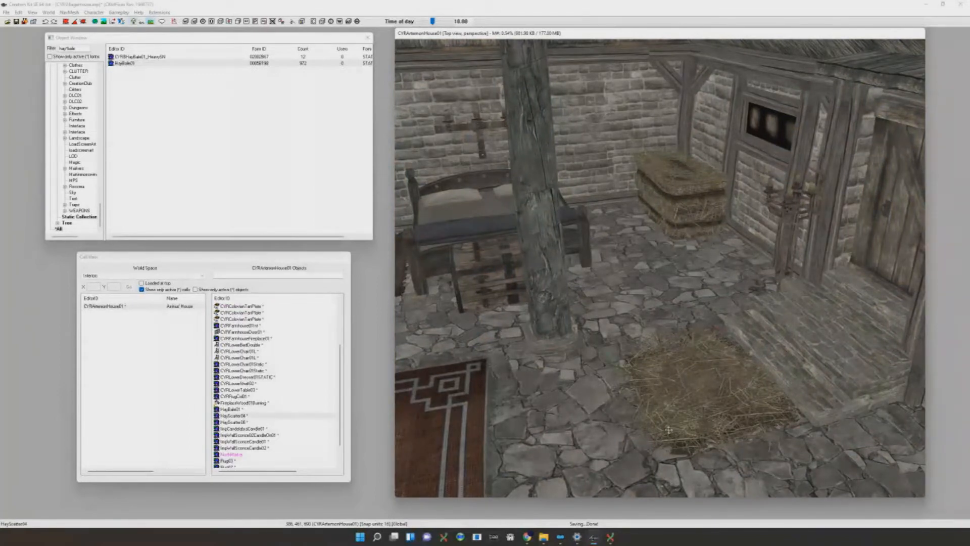
{"action": "key", "text": "ctrl+d"}
{"action": "left_click_drag", "start_coordinate": [670, 431], "coordinate": [661, 353]}
Swap the copied hay for a HayMound02 and tuck it around the base of the hay bale
{"action": "middle_click_drag", "start_coordinate": [660, 354], "coordinate": [788, 313], "text": "shift"}
{"action": "scroll", "coordinate": [637, 324], "scroll_direction": "up", "scroll_amount": 3}
{"action": "scroll", "coordinate": [800, 306], "scroll_direction": "down", "scroll_amount": 3}
{"action": "left_click_drag", "start_coordinate": [789, 313], "coordinate": [516, 390]}
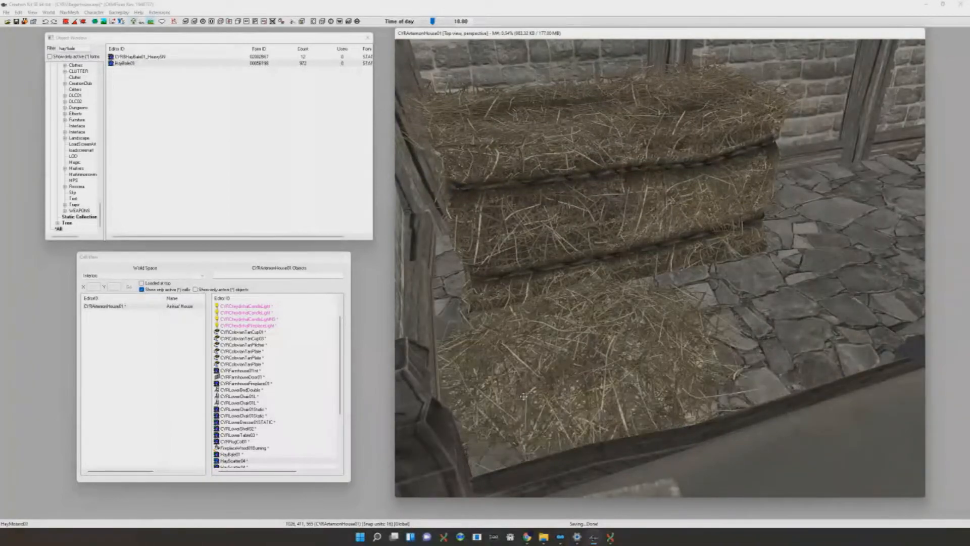
{"action": "middle_click_drag", "start_coordinate": [523, 396], "coordinate": [577, 346], "text": "shift"}
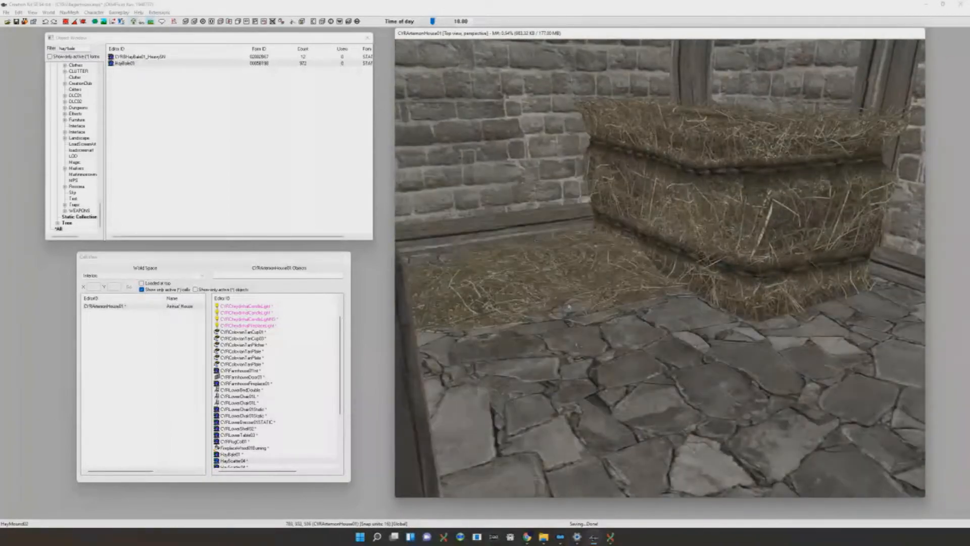
{"action": "middle_click_drag", "start_coordinate": [579, 289], "coordinate": [581, 310], "text": "shift"}
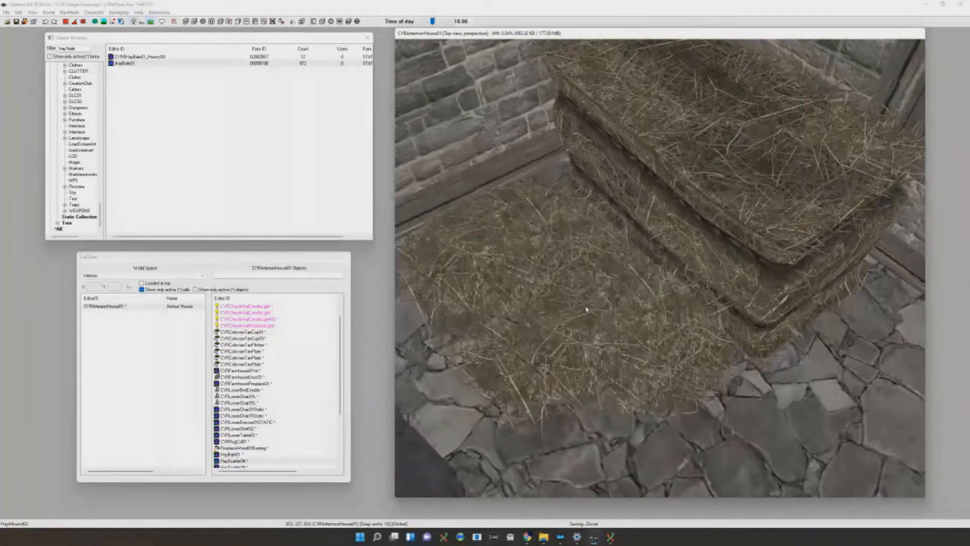
{"action": "scroll", "coordinate": [597, 302], "scroll_direction": "down", "scroll_amount": 2}
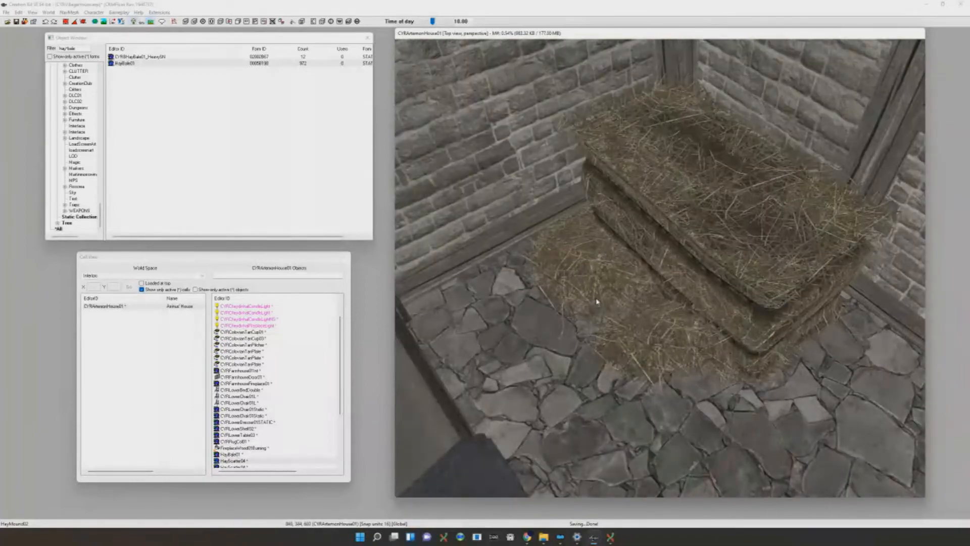
{"action": "middle_click_drag", "start_coordinate": [596, 302], "coordinate": [597, 278], "text": "shift"}
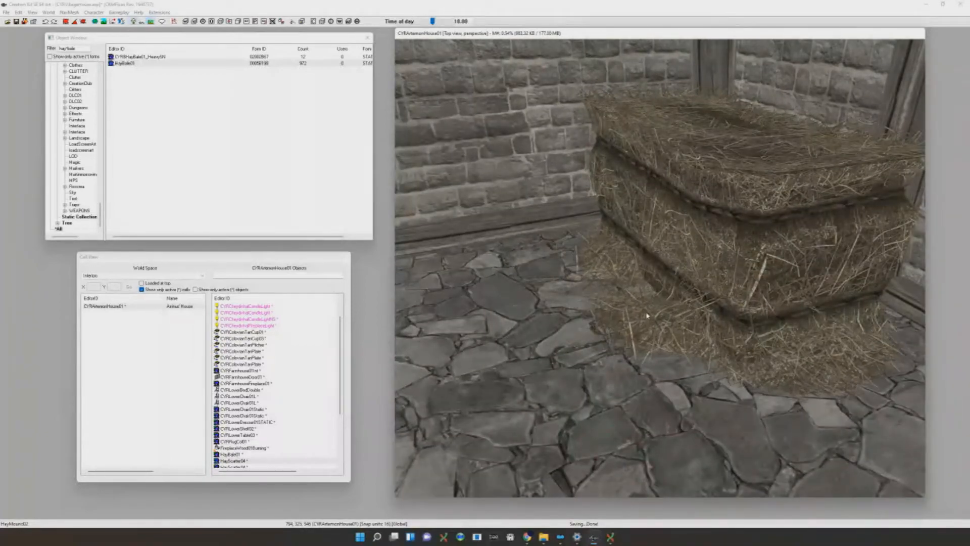
{"action": "scroll", "coordinate": [677, 318], "scroll_direction": "down", "scroll_amount": 4}
{"action": "mouse_move", "coordinate": [677, 318]}
{"action": "middle_mouse_down", "text": "shift"}
{"action": "mouse_move", "coordinate": [742, 309]}
{"action": "mouse_move", "coordinate": [680, 302]}
{"action": "middle_mouse_up", "text": "shift"}
{"action": "scroll", "coordinate": [726, 309], "scroll_direction": "up", "scroll_amount": 6}
{"action": "scroll", "coordinate": [680, 303], "scroll_direction": "down", "scroll_amount": 5}
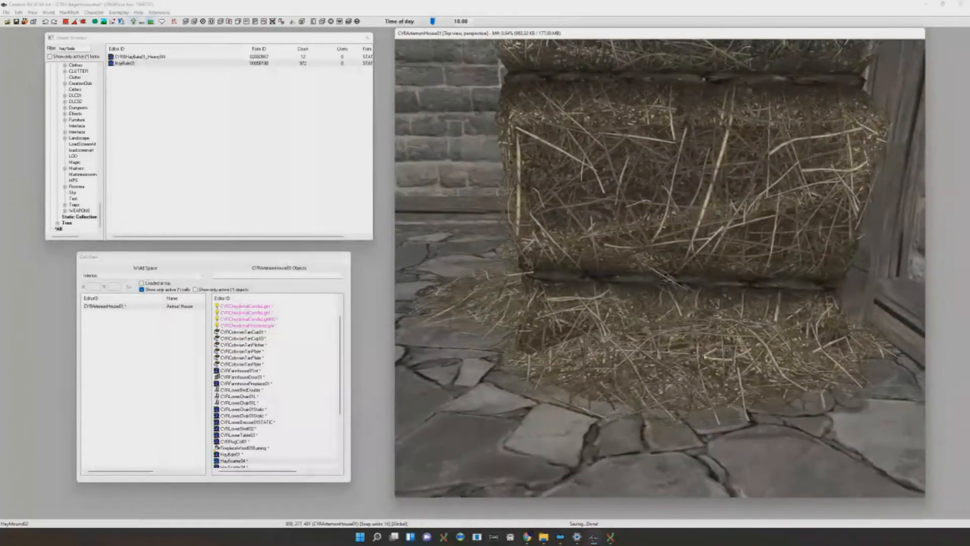
Add a thin HayScatter02 patch of straw on the floor between the bed and the hay bale
{"action": "scroll", "coordinate": [726, 356], "scroll_direction": "down", "scroll_amount": 5}
{"action": "middle_click_drag", "start_coordinate": [725, 356], "coordinate": [691, 259], "text": "shift"}
{"action": "key", "text": "a"}
{"action": "scroll", "coordinate": [657, 303], "scroll_direction": "down", "scroll_amount": 5}
{"action": "scroll", "coordinate": [690, 258], "scroll_direction": "up", "scroll_amount": 2}
{"action": "left_click", "coordinate": [690, 258]}
{"action": "left_click", "coordinate": [690, 258]}
{"action": "key", "text": "Delete"}
{"action": "scroll", "coordinate": [690, 258], "scroll_direction": "up", "scroll_amount": 3}
{"action": "mouse_move", "coordinate": [689, 259]}
{"action": "middle_mouse_down", "text": "shift"}
{"action": "mouse_move", "coordinate": [660, 173]}
{"action": "mouse_move", "coordinate": [687, 254]}
{"action": "middle_mouse_up", "text": "shift"}
{"action": "key", "text": "a"}
{"action": "scroll", "coordinate": [688, 254], "scroll_direction": "up", "scroll_amount": 3}
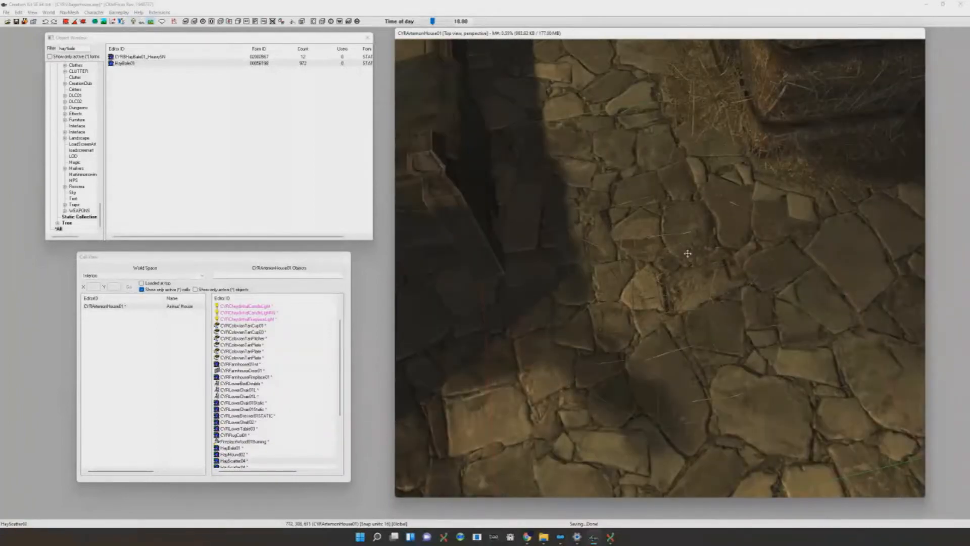
{"action": "scroll", "coordinate": [687, 256], "scroll_direction": "down", "scroll_amount": 3}
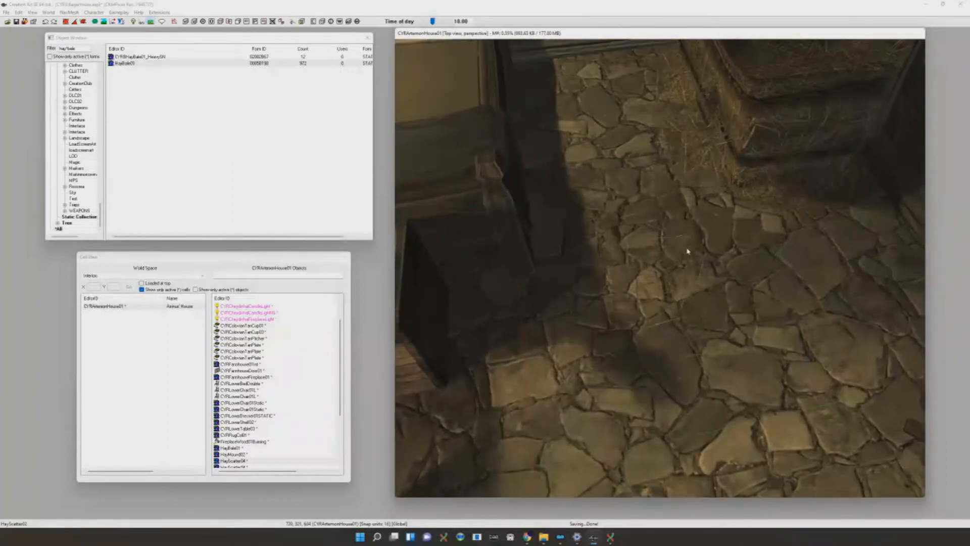
{"action": "key", "text": "a"}
{"action": "middle_click_drag", "start_coordinate": [680, 248], "coordinate": [671, 258], "text": "shift"}
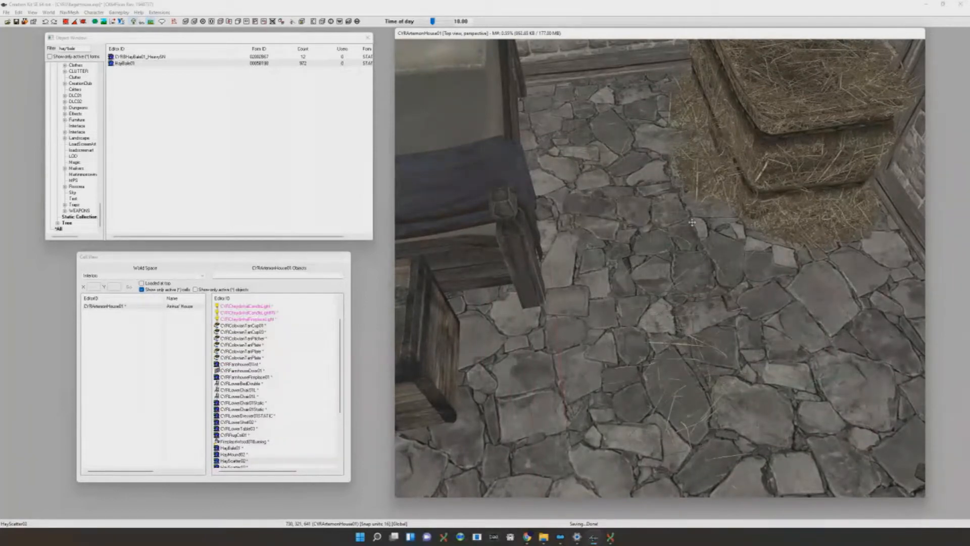
Add two HayScatter01 patches on the stone floor, one in front of the bale and one toward the window wall
{"action": "key", "text": "Delete"}
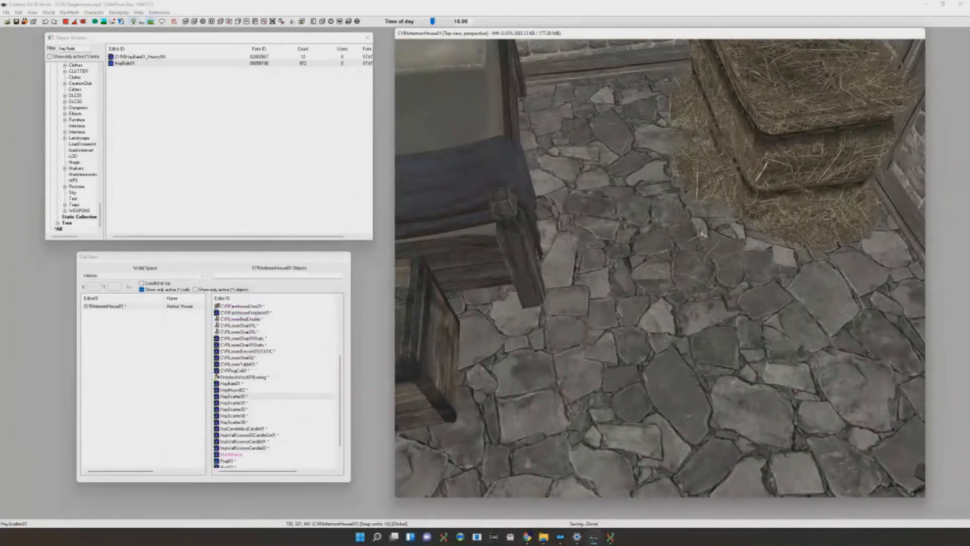
{"action": "key", "text": "minus"}
{"action": "key", "text": "minus"}
{"action": "key", "text": "Delete"}
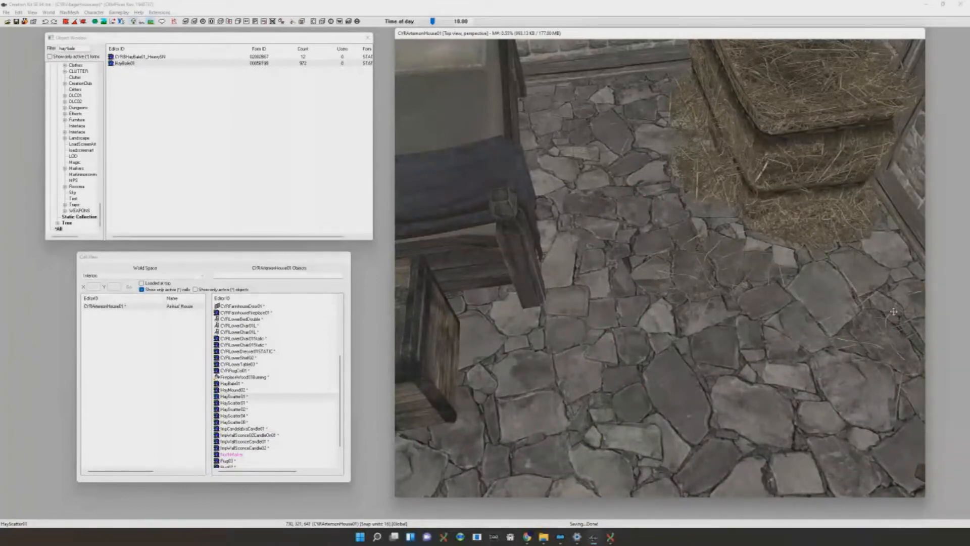
{"action": "middle_click_drag", "start_coordinate": [890, 312], "coordinate": [644, 272]}
{"action": "scroll", "coordinate": [644, 273], "scroll_direction": "up", "scroll_amount": 5}
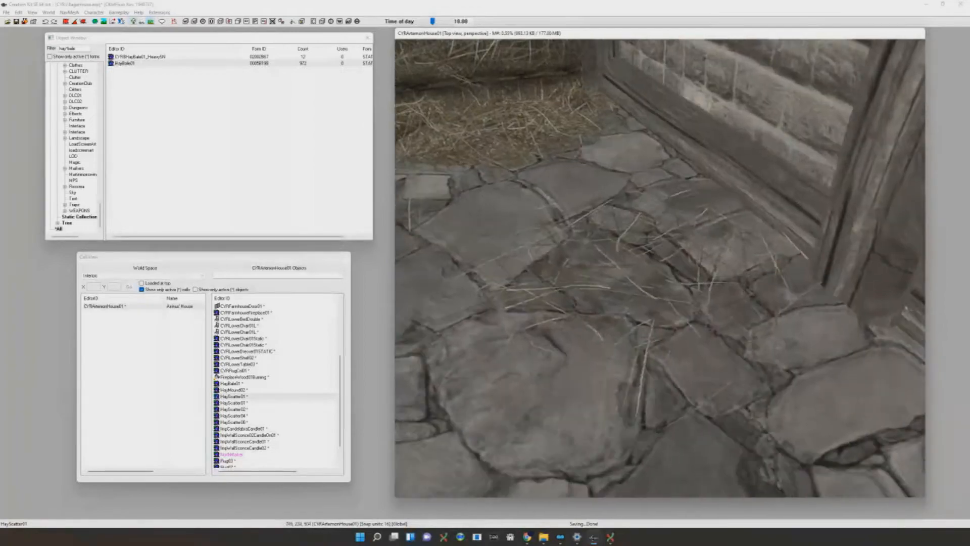
Examine the hay bale corner and scattered straw under the interior lighting from several viewpoints
{"action": "key", "text": "shift"}
{"action": "scroll", "coordinate": [723, 277], "scroll_direction": "down", "scroll_amount": 8}
{"action": "key", "text": "a"}
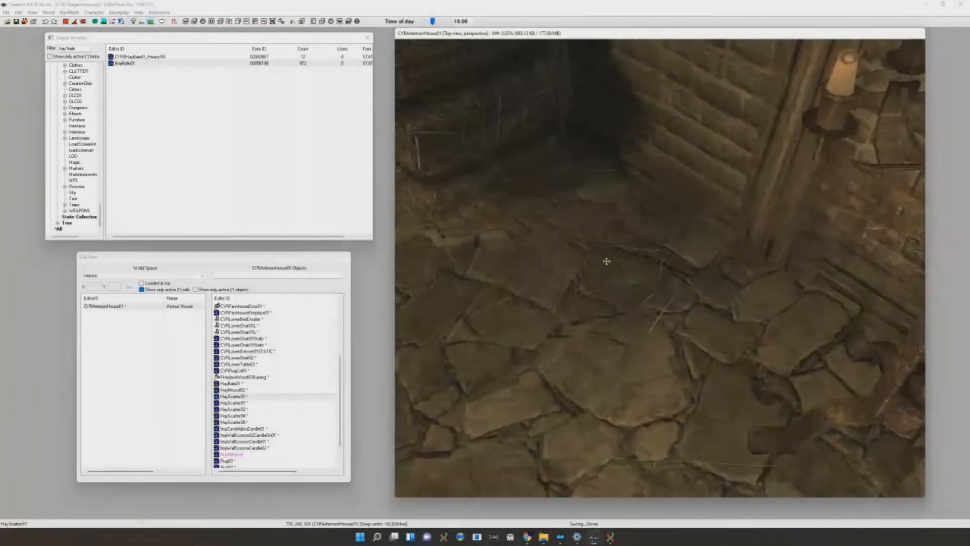
{"action": "key", "text": "shift"}
{"action": "scroll", "coordinate": [592, 246], "scroll_direction": "down", "scroll_amount": 4}
{"action": "key", "text": "a"}
{"action": "key", "text": "a"}
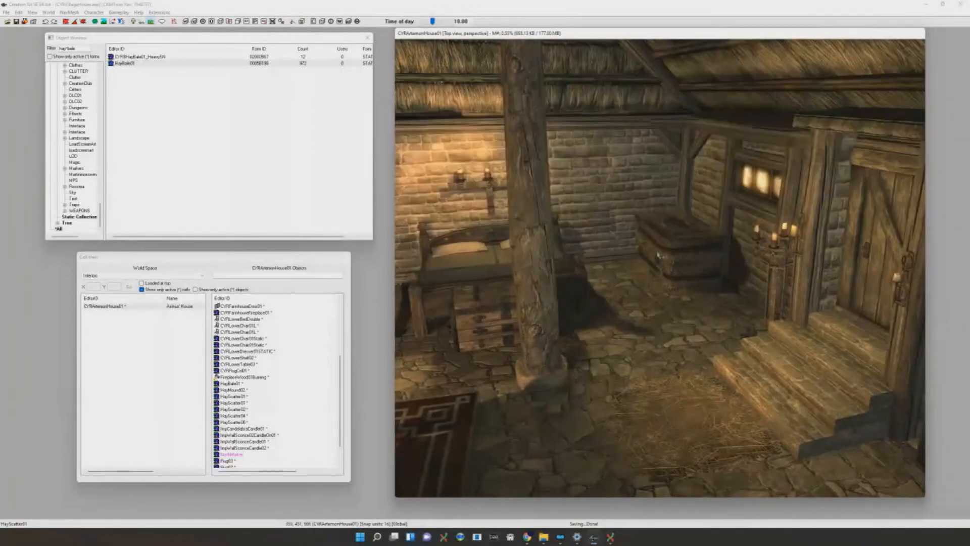
{"action": "scroll", "coordinate": [683, 255], "scroll_direction": "up", "scroll_amount": 7}
{"action": "key", "text": "shift"}
{"action": "scroll", "coordinate": [631, 325], "scroll_direction": "down", "scroll_amount": 5}
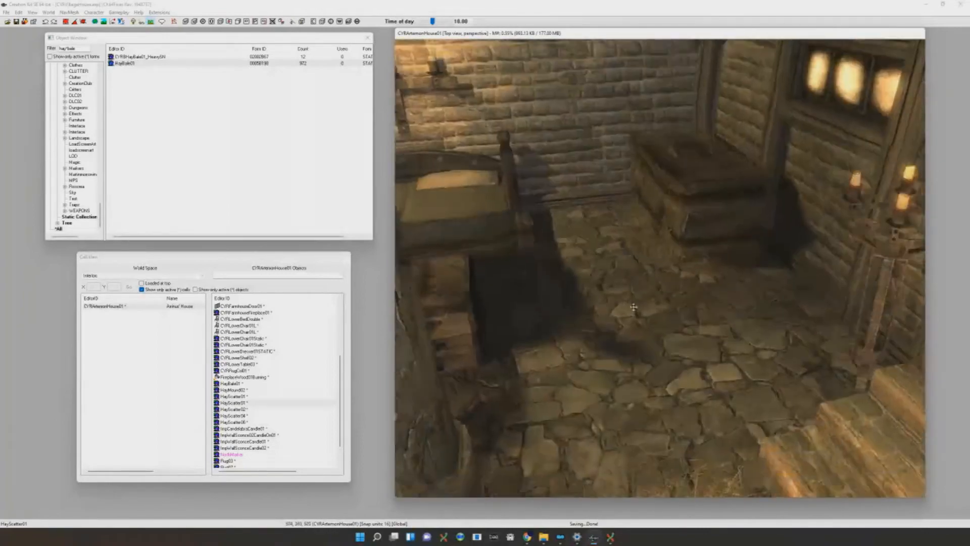
{"action": "key", "text": "shift"}
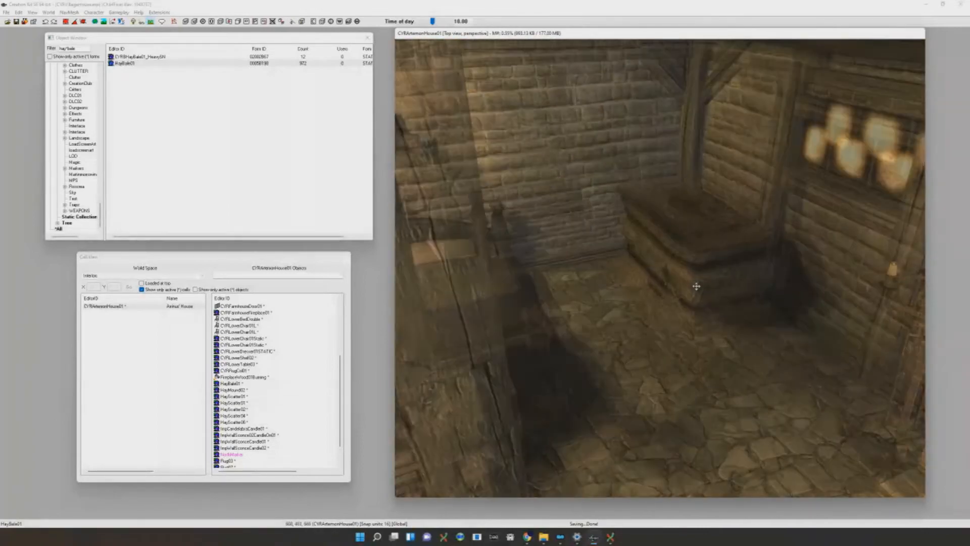
Find the bucket objects and add a Bucket01 to the floor near the back wall between the bed and the hay bale
{"action": "key", "text": "a"}
{"action": "left_click_drag", "start_coordinate": [83, 49], "coordinate": [5, 3]}
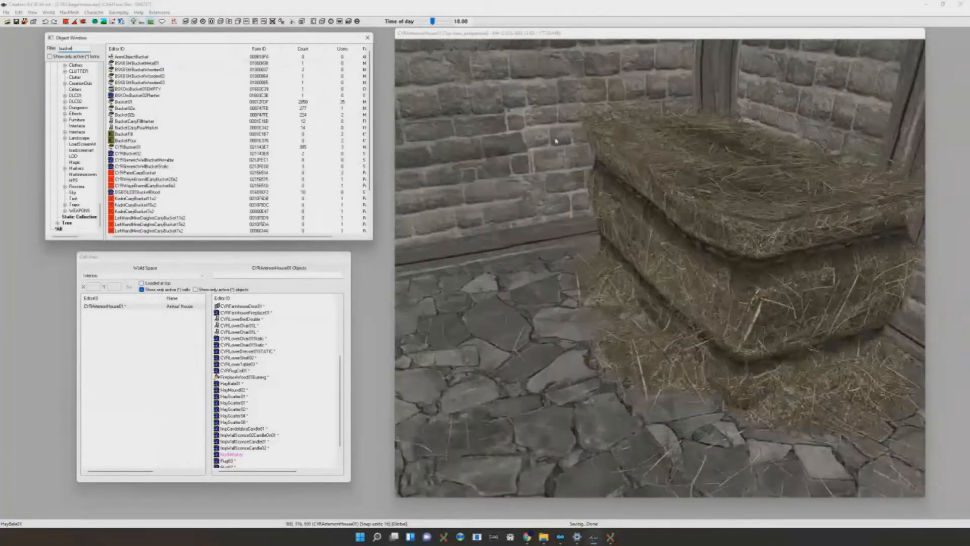
{"action": "scroll", "coordinate": [555, 141], "scroll_direction": "down", "scroll_amount": 3}
{"action": "scroll", "coordinate": [556, 141], "scroll_direction": "up", "scroll_amount": 3}
{"action": "left_click_drag", "start_coordinate": [156, 102], "coordinate": [601, 281]}
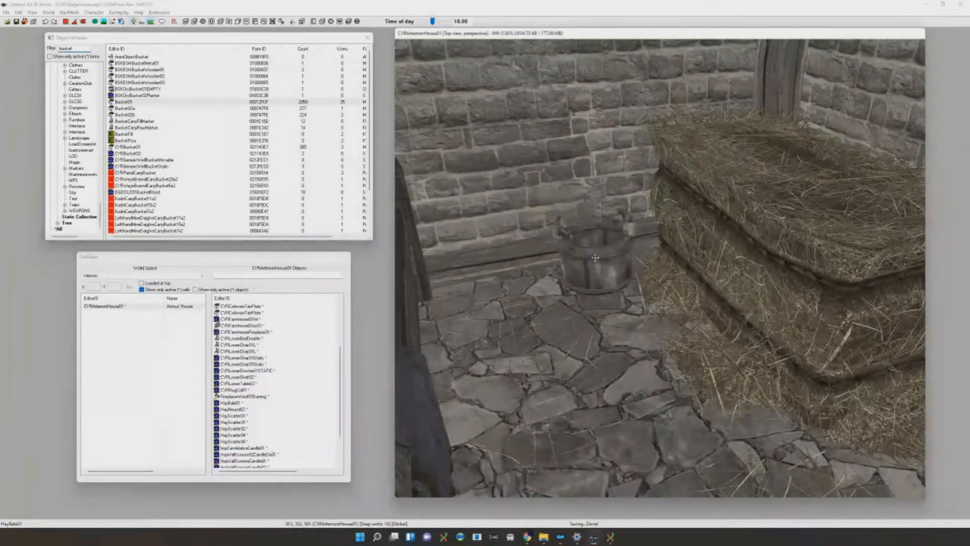
{"action": "scroll", "coordinate": [587, 276], "scroll_direction": "up", "scroll_amount": 5}
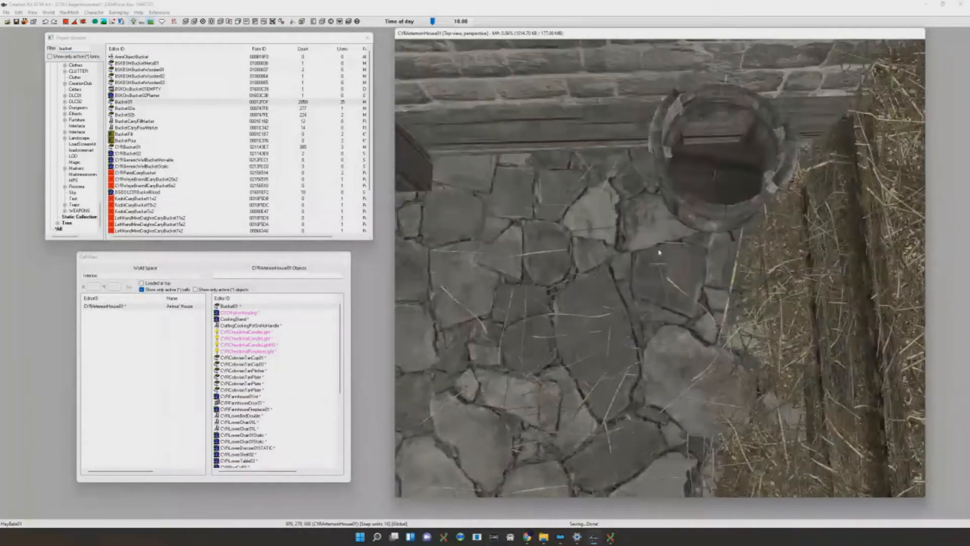
{"action": "scroll", "coordinate": [657, 261], "scroll_direction": "up", "scroll_amount": 10}
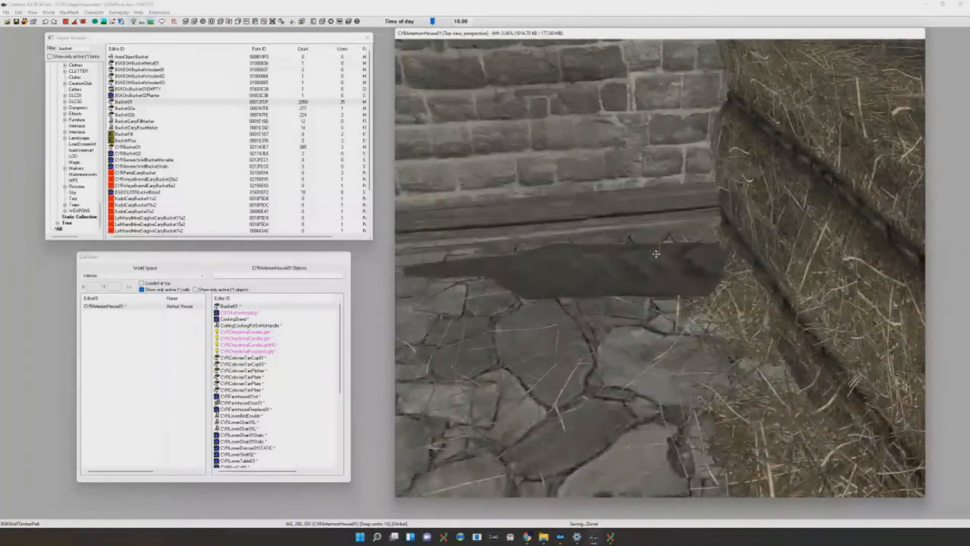
{"action": "scroll", "coordinate": [656, 253], "scroll_direction": "down", "scroll_amount": 5}
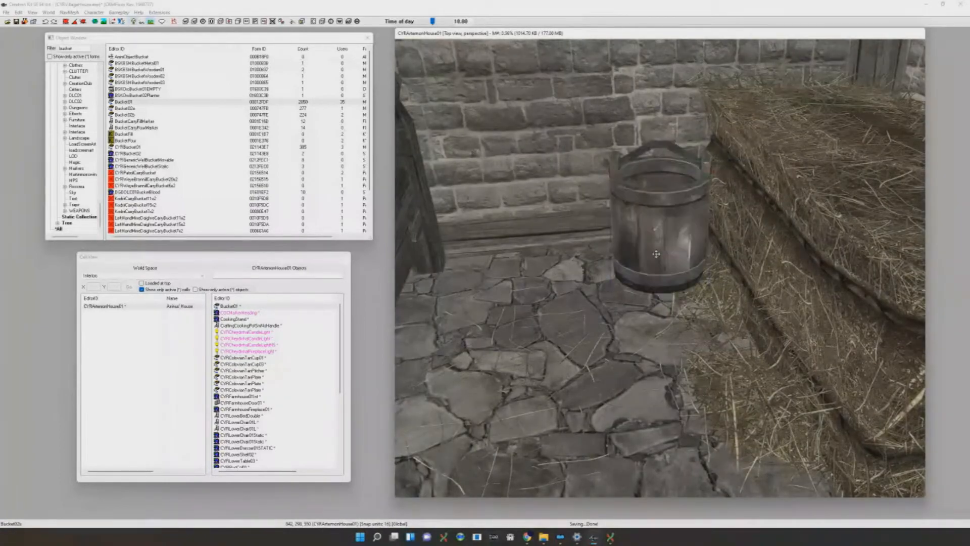
Lower the bucket to the stone floor and tuck it against the back wall beside the hay bale
{"action": "scroll", "coordinate": [659, 257], "scroll_direction": "up", "scroll_amount": 3}
{"action": "mouse_move", "coordinate": [658, 256]}
{"action": "middle_mouse_down", "text": "shift"}
{"action": "mouse_move", "coordinate": [667, 292]}
{"action": "mouse_move", "coordinate": [659, 257]}
{"action": "middle_mouse_up", "text": "shift"}
{"action": "scroll", "coordinate": [667, 290], "scroll_direction": "up", "scroll_amount": 4}
{"action": "scroll", "coordinate": [667, 288], "scroll_direction": "down", "scroll_amount": 4}
{"action": "scroll", "coordinate": [670, 270], "scroll_direction": "down", "scroll_amount": 4}
{"action": "scroll", "coordinate": [669, 283], "scroll_direction": "up", "scroll_amount": 7}
{"action": "scroll", "coordinate": [668, 289], "scroll_direction": "down", "scroll_amount": 5}
{"action": "scroll", "coordinate": [663, 263], "scroll_direction": "down", "scroll_amount": 7}
{"action": "scroll", "coordinate": [657, 257], "scroll_direction": "up", "scroll_amount": 7}
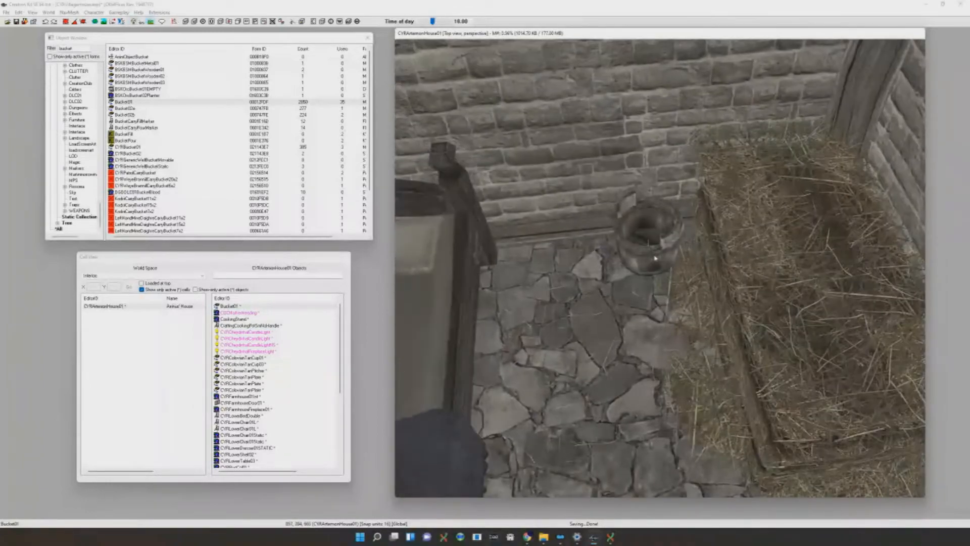
{"action": "scroll", "coordinate": [655, 243], "scroll_direction": "down", "scroll_amount": 6}
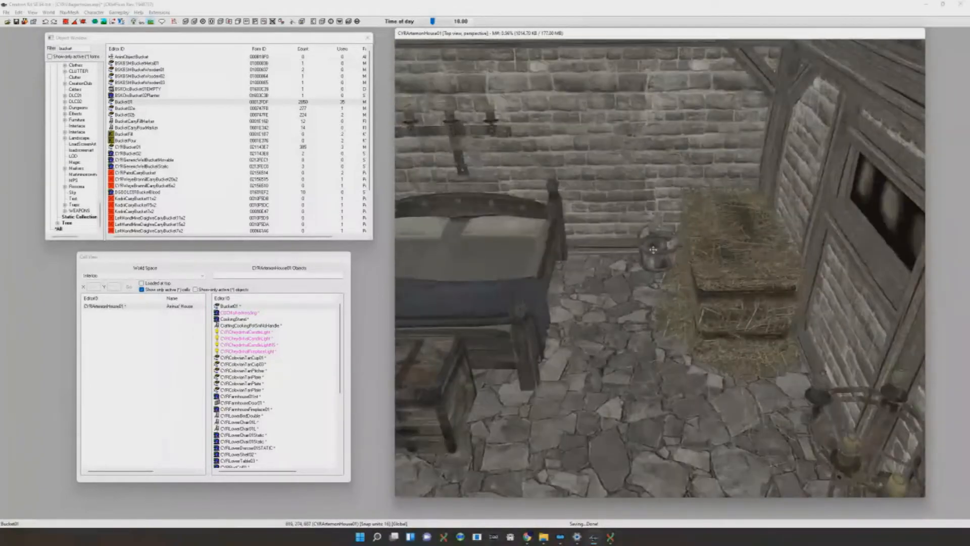
{"action": "middle_click_drag", "start_coordinate": [661, 264], "coordinate": [658, 246], "text": "shift"}
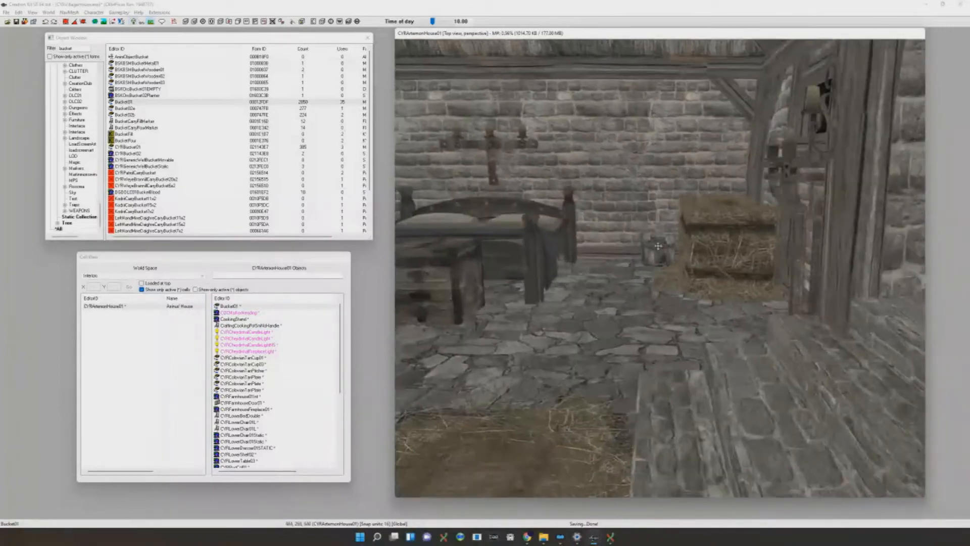
{"action": "scroll", "coordinate": [662, 258], "scroll_direction": "up", "scroll_amount": 5}
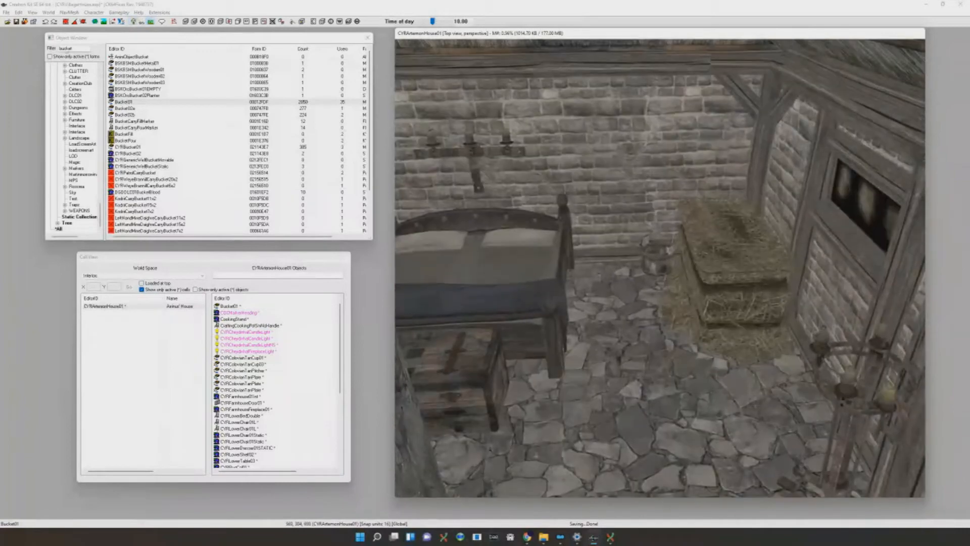
Find the Colovian cauldrons and place a CYRColovianGenericCauldron on the floor between the bed and the bucket
{"action": "left_click", "coordinate": [75, 47]}
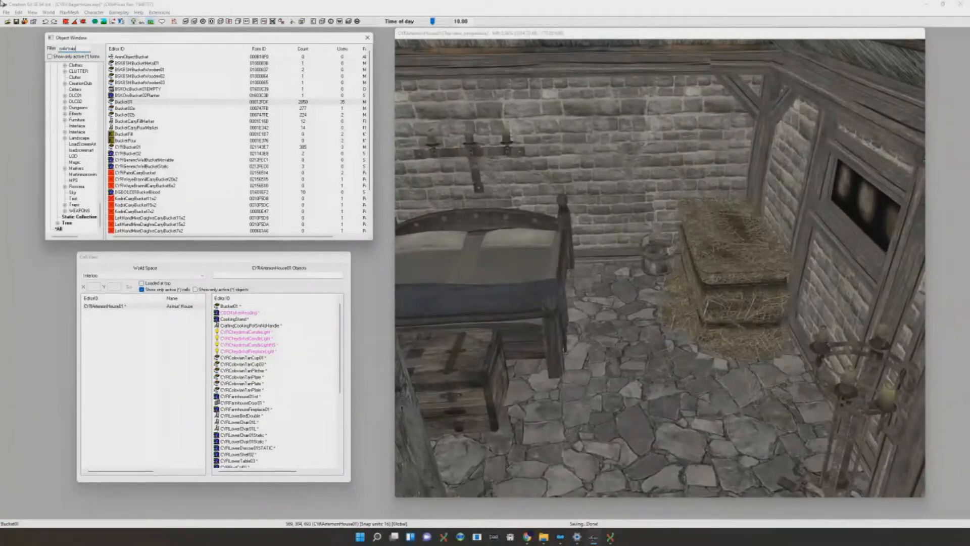
{"action": "left_click_drag", "start_coordinate": [160, 64], "coordinate": [617, 293]}
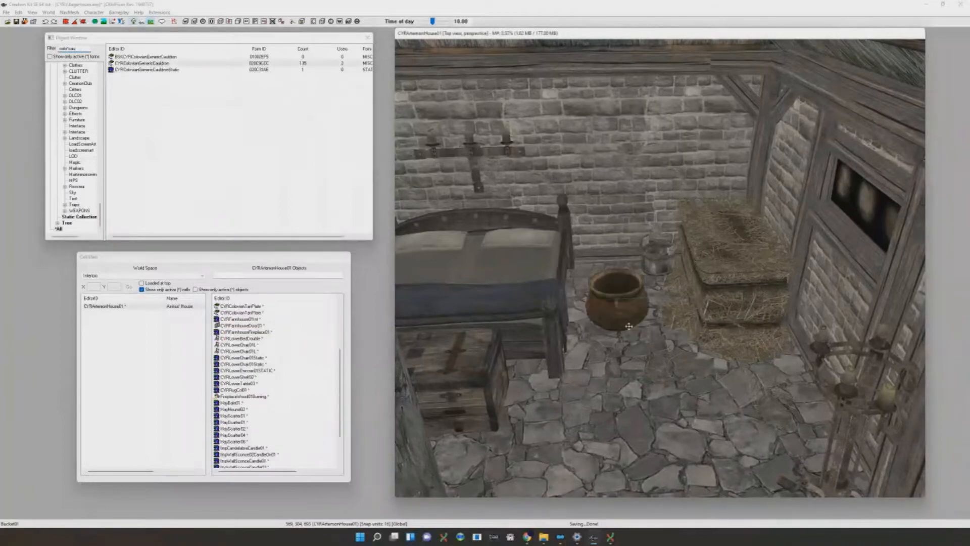
{"action": "scroll", "coordinate": [567, 297], "scroll_direction": "up", "scroll_amount": 5}
{"action": "middle_click_drag", "start_coordinate": [567, 297], "coordinate": [679, 284], "text": "shift"}
{"action": "scroll", "coordinate": [679, 284], "scroll_direction": "up", "scroll_amount": 5}
Move the cauldron to the rug's wall-side corner next to the bed and check it under the interior lighting
{"action": "middle_click_drag", "start_coordinate": [606, 283], "coordinate": [788, 291]}
{"action": "left_click", "coordinate": [848, 262]}
{"action": "left_click_drag", "start_coordinate": [849, 263], "coordinate": [797, 297]}
{"action": "left_click_drag", "start_coordinate": [858, 274], "coordinate": [858, 274]}
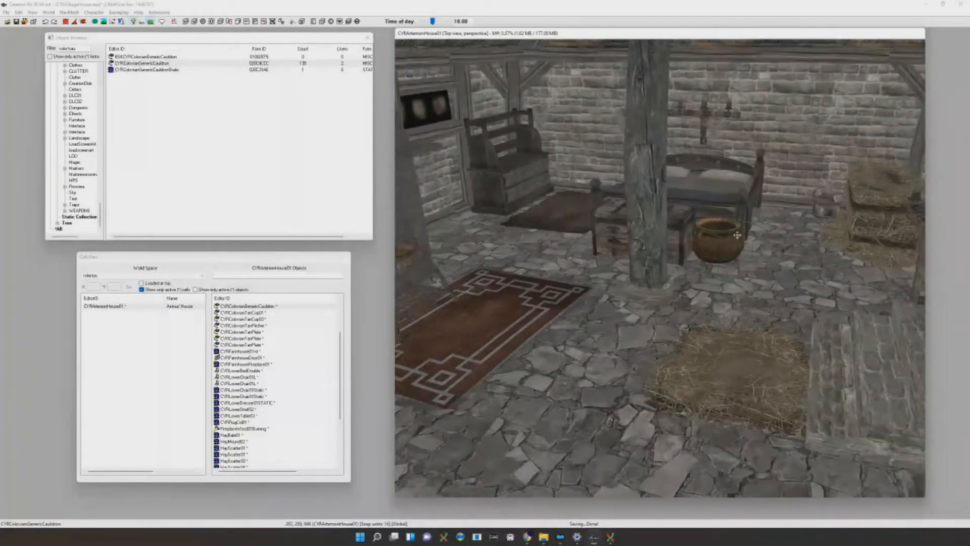
{"action": "scroll", "coordinate": [737, 235], "scroll_direction": "down", "scroll_amount": 3}
{"action": "scroll", "coordinate": [714, 258], "scroll_direction": "up", "scroll_amount": 2}
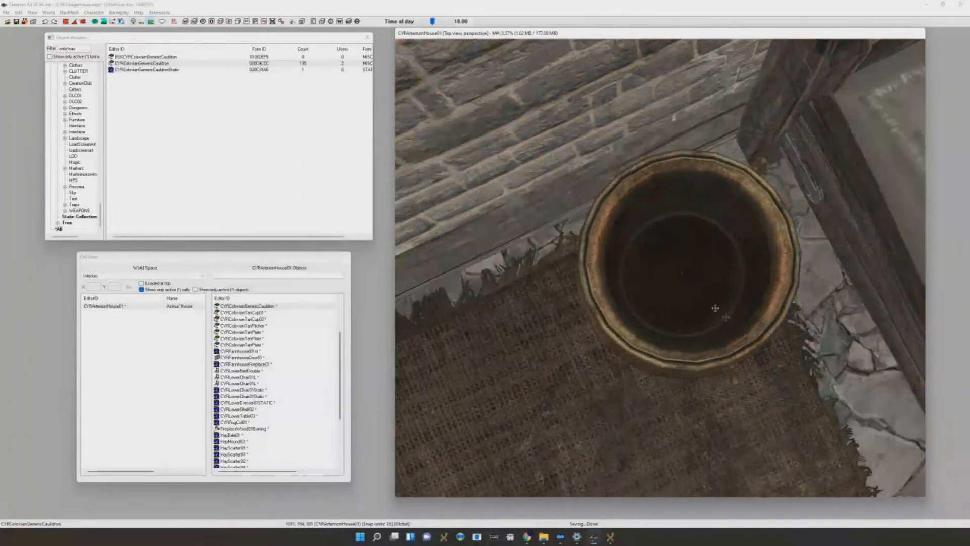
{"action": "scroll", "coordinate": [707, 253], "scroll_direction": "down", "scroll_amount": 5}
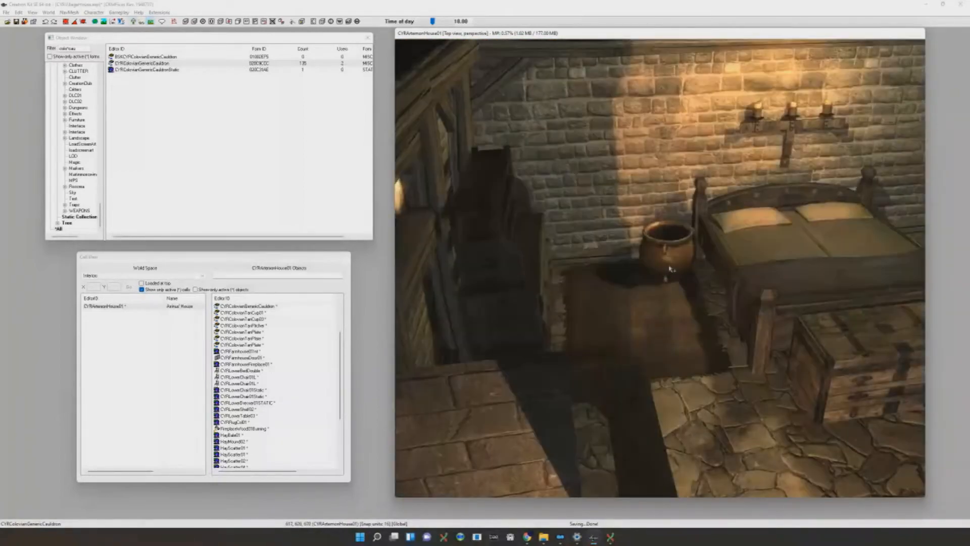
{"action": "scroll", "coordinate": [675, 264], "scroll_direction": "down", "scroll_amount": 1}
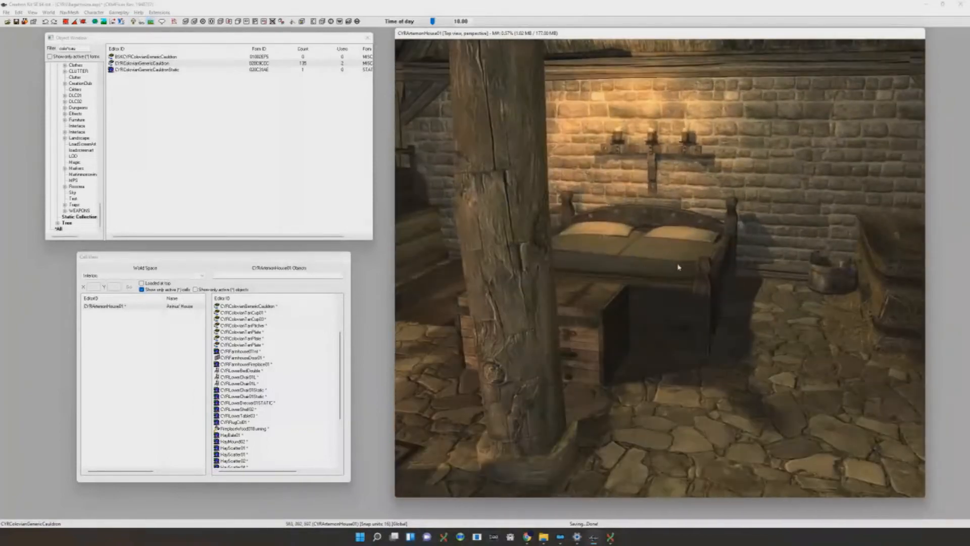
{"action": "scroll", "coordinate": [679, 267], "scroll_direction": "down", "scroll_amount": 2}
{"action": "scroll", "coordinate": [750, 314], "scroll_direction": "up", "scroll_amount": 3}
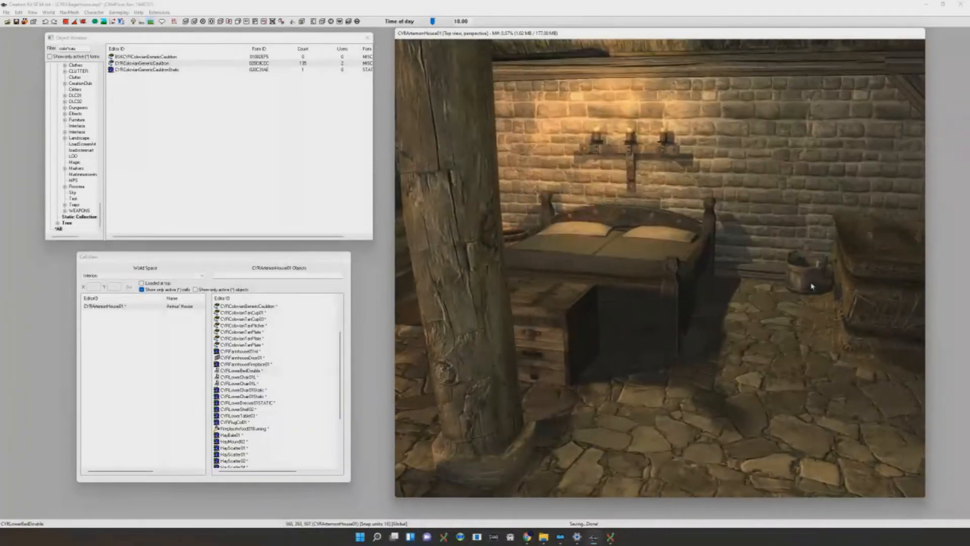
Drop the bucket beside the hay bale onto the floor
{"action": "left_click", "coordinate": [814, 287]}
{"action": "key", "text": "f"}
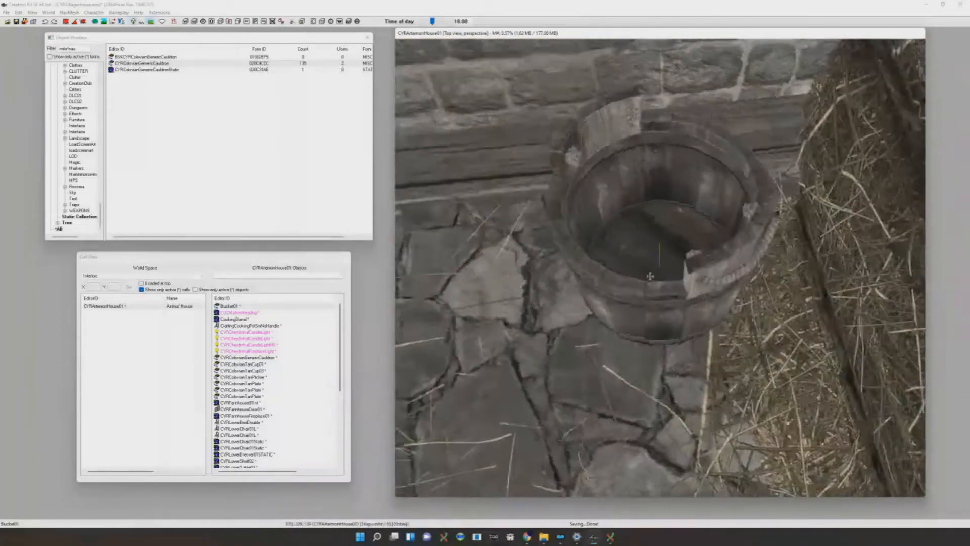
{"action": "middle_click_drag", "start_coordinate": [650, 276], "coordinate": [711, 269], "text": "shift"}
{"action": "scroll", "coordinate": [641, 277], "scroll_direction": "down", "scroll_amount": 5}
Slide the low CYRLowerShelf02 along the wall so it stands beneath the window
{"action": "scroll", "coordinate": [704, 272], "scroll_direction": "up", "scroll_amount": 6}
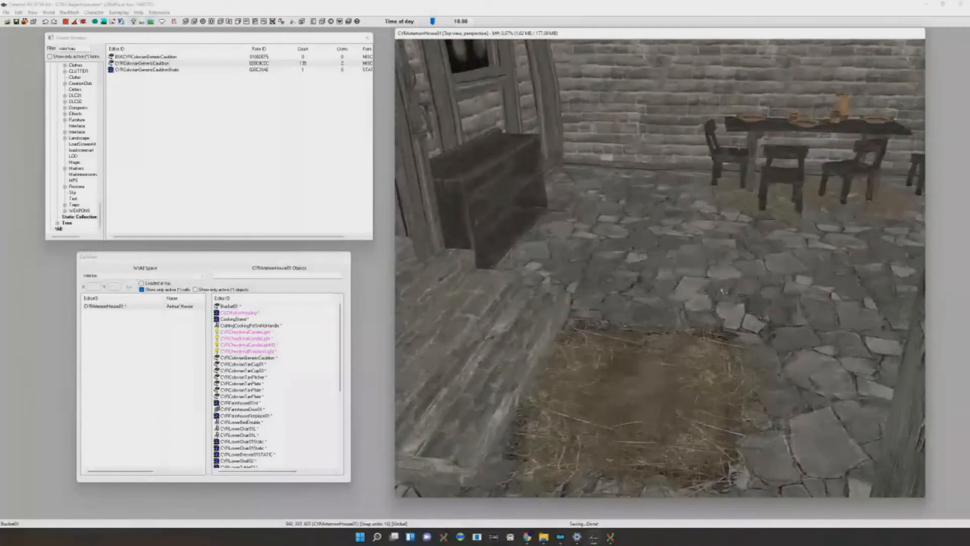
{"action": "middle_click_drag", "start_coordinate": [723, 291], "coordinate": [736, 308], "text": "shift"}
{"action": "middle_click_drag", "start_coordinate": [670, 258], "coordinate": [670, 246], "text": "shift"}
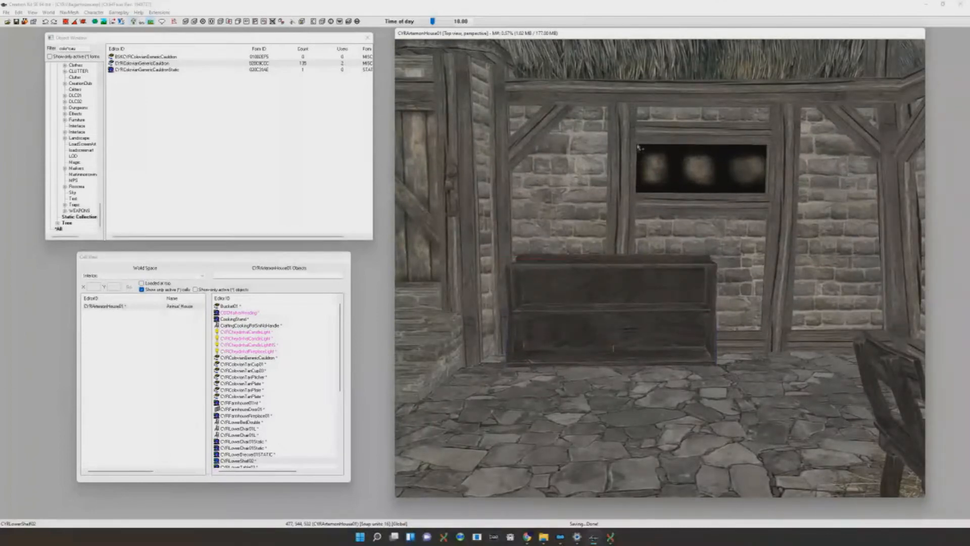
{"action": "left_click_drag", "start_coordinate": [637, 258], "coordinate": [661, 280]}
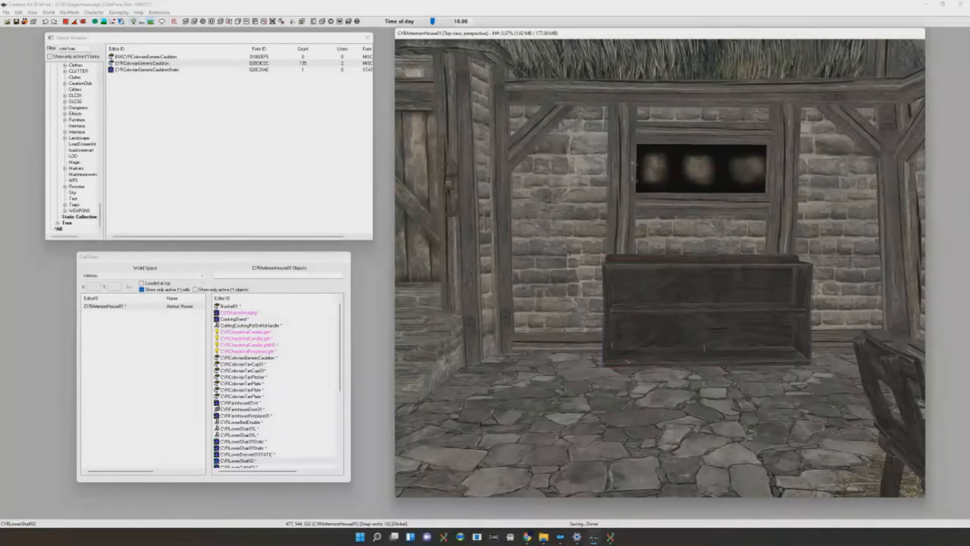
{"action": "middle_click_drag", "start_coordinate": [634, 164], "coordinate": [626, 170]}
{"action": "left_click_drag", "start_coordinate": [634, 370], "coordinate": [614, 371]}
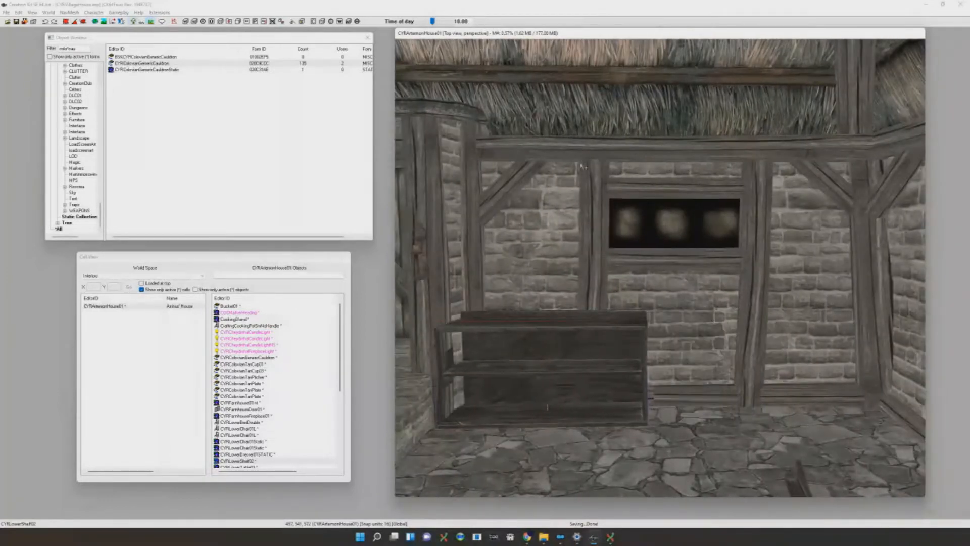
{"action": "left_click_drag", "start_coordinate": [590, 331], "coordinate": [614, 327]}
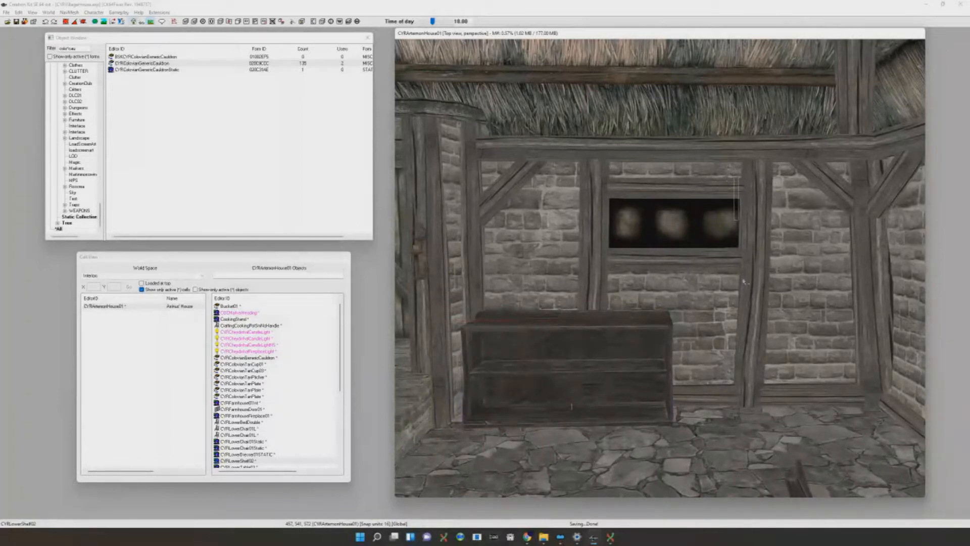
{"action": "left_click_drag", "start_coordinate": [604, 337], "coordinate": [632, 343]}
Duplicate the low shelf into the corner by the dining table and swap the copy for the tall CYRLowerShelf03
{"action": "middle_click_drag", "start_coordinate": [632, 343], "coordinate": [682, 320], "text": "shift"}
{"action": "scroll", "coordinate": [701, 333], "scroll_direction": "down", "scroll_amount": 6}
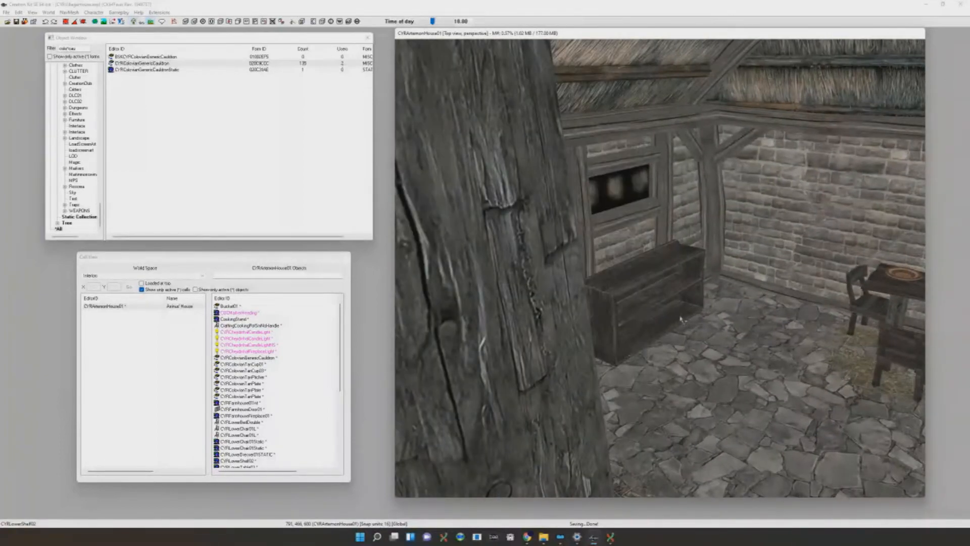
{"action": "scroll", "coordinate": [682, 319], "scroll_direction": "up", "scroll_amount": 3}
{"action": "key", "text": "ctrl+d"}
{"action": "left_click_drag", "start_coordinate": [680, 279], "coordinate": [798, 268]}
{"action": "key", "text": "ctrl+Right"}
{"action": "key", "text": "ctrl+Right"}
{"action": "key", "text": "ctrl+Right"}
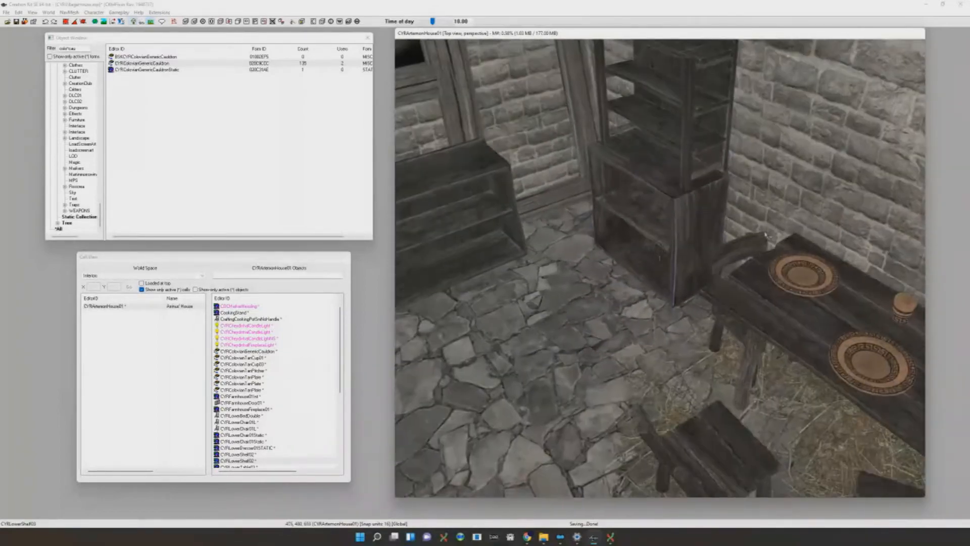
Return to the cauldron on the rug and nudge its position beside the bed
{"action": "middle_click_drag", "start_coordinate": [767, 236], "coordinate": [731, 233], "text": "shift"}
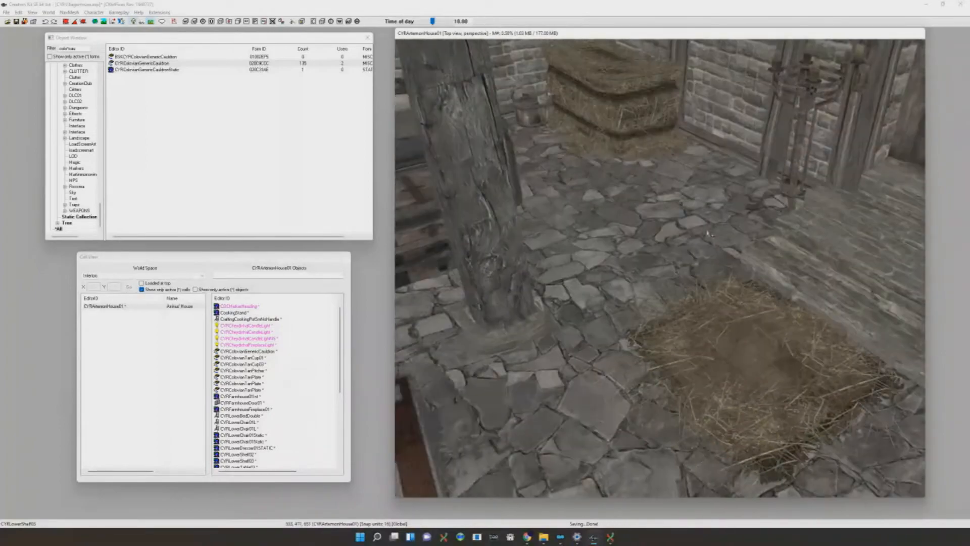
{"action": "middle_click_drag", "start_coordinate": [709, 234], "coordinate": [682, 258], "text": "shift"}
{"action": "scroll", "coordinate": [623, 265], "scroll_direction": "up", "scroll_amount": 3}
{"action": "left_click", "coordinate": [622, 268]}
{"action": "left_click", "coordinate": [684, 261]}
{"action": "key", "text": "t"}
{"action": "scroll", "coordinate": [682, 258], "scroll_direction": "down", "scroll_amount": 3}
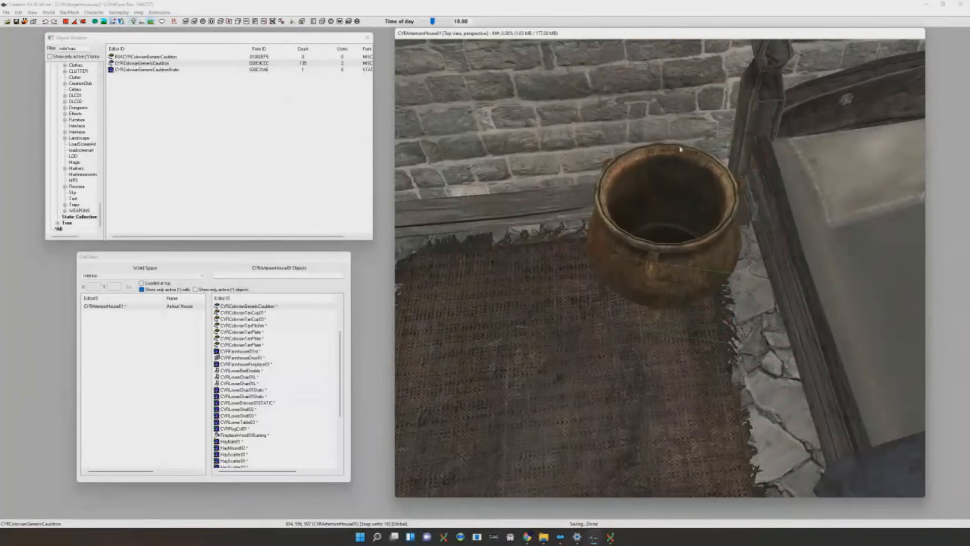
{"action": "scroll", "coordinate": [687, 183], "scroll_direction": "up", "scroll_amount": 2}
{"action": "middle_click_drag", "start_coordinate": [688, 183], "coordinate": [693, 158], "text": "shift"}
{"action": "scroll", "coordinate": [679, 192], "scroll_direction": "down", "scroll_amount": 2}
{"action": "left_click_drag", "start_coordinate": [668, 224], "coordinate": [672, 248]}
Try lifting the cauldron above the rug and dropping it back down with the Havok simulation
{"action": "left_click", "coordinate": [112, 22]}
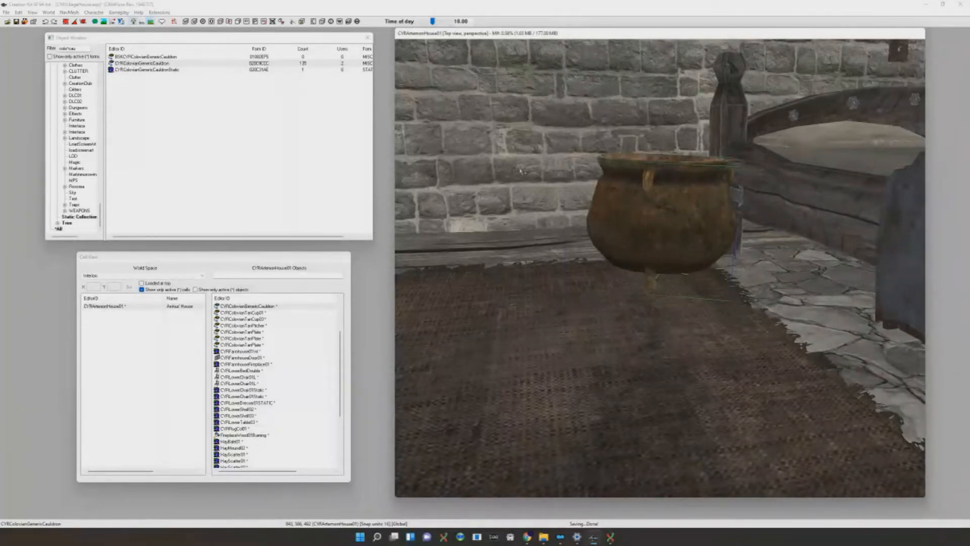
{"action": "left_click", "coordinate": [115, 14]}
{"action": "left_click", "coordinate": [119, 6]}
{"action": "left_click_drag", "start_coordinate": [633, 213], "coordinate": [656, 157]}
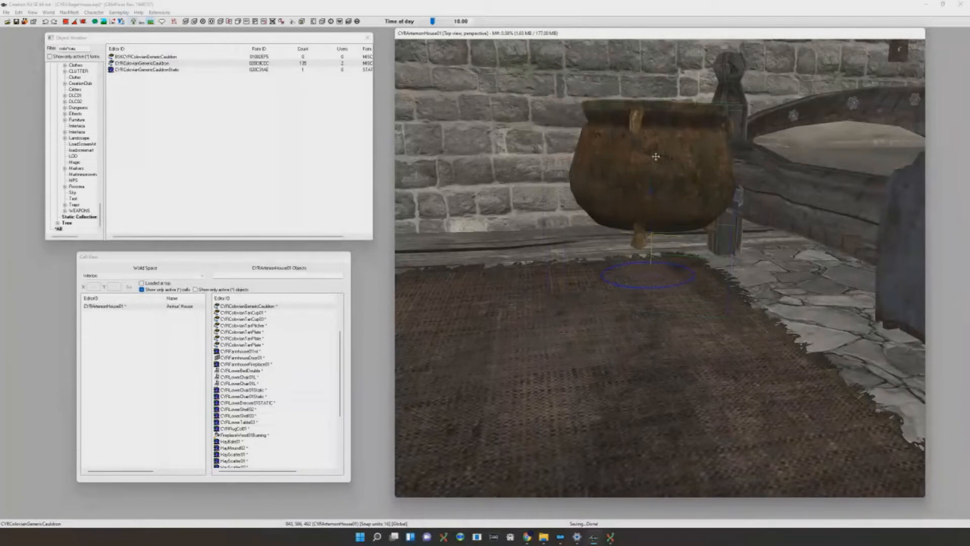
{"action": "key", "text": "f"}
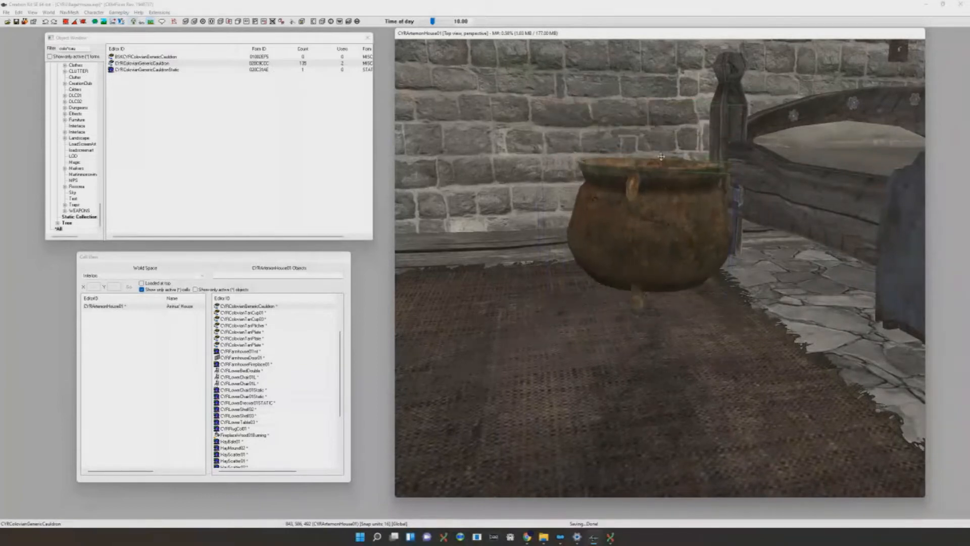
Rerun the Havok simulation and swing the cauldron through the air over the rug to test its physics
{"action": "middle_click_drag", "start_coordinate": [677, 169], "coordinate": [674, 207], "text": "shift"}
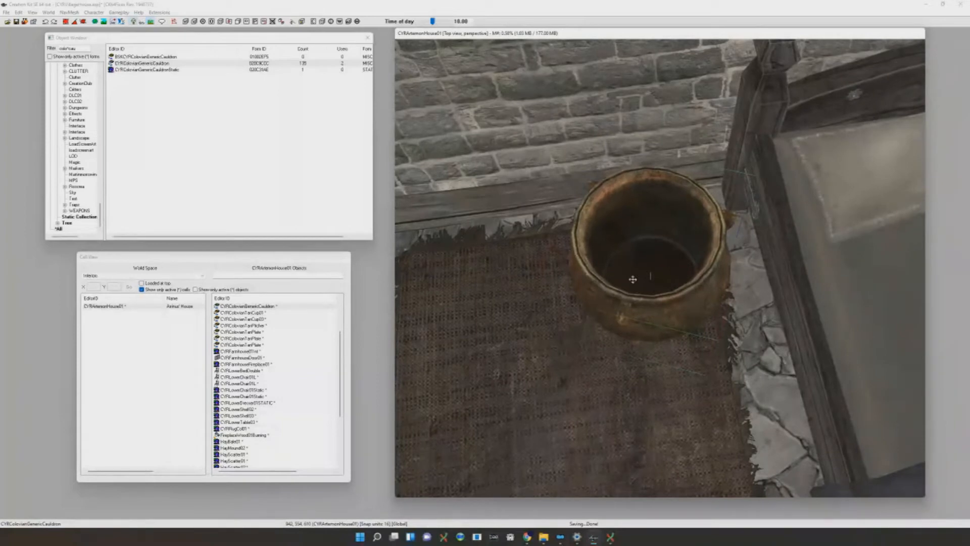
{"action": "left_click_drag", "start_coordinate": [643, 270], "coordinate": [645, 255]}
{"action": "left_click", "coordinate": [111, 23]}
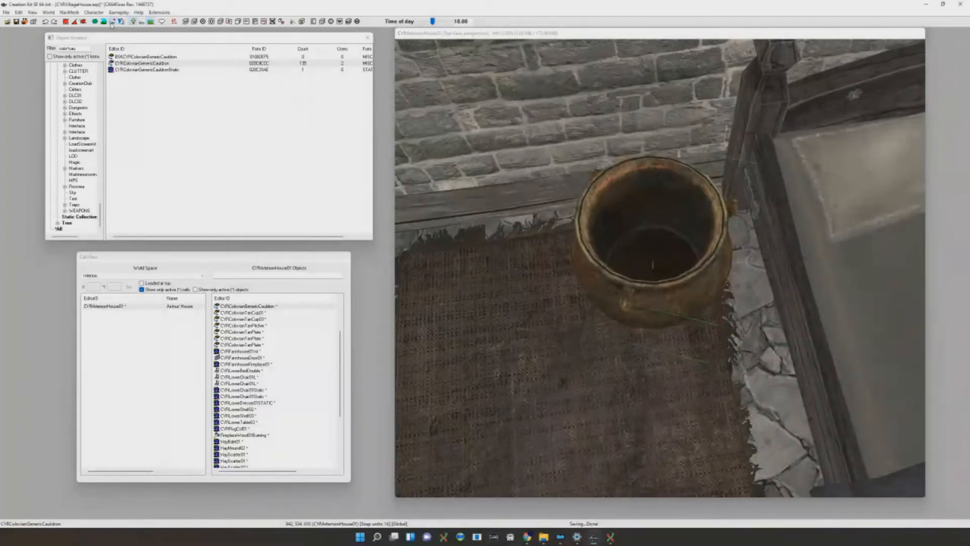
{"action": "left_click", "coordinate": [708, 246]}
{"action": "middle_click_drag", "start_coordinate": [733, 337], "coordinate": [727, 223], "text": "shift"}
{"action": "left_click_drag", "start_coordinate": [700, 227], "coordinate": [717, 177]}
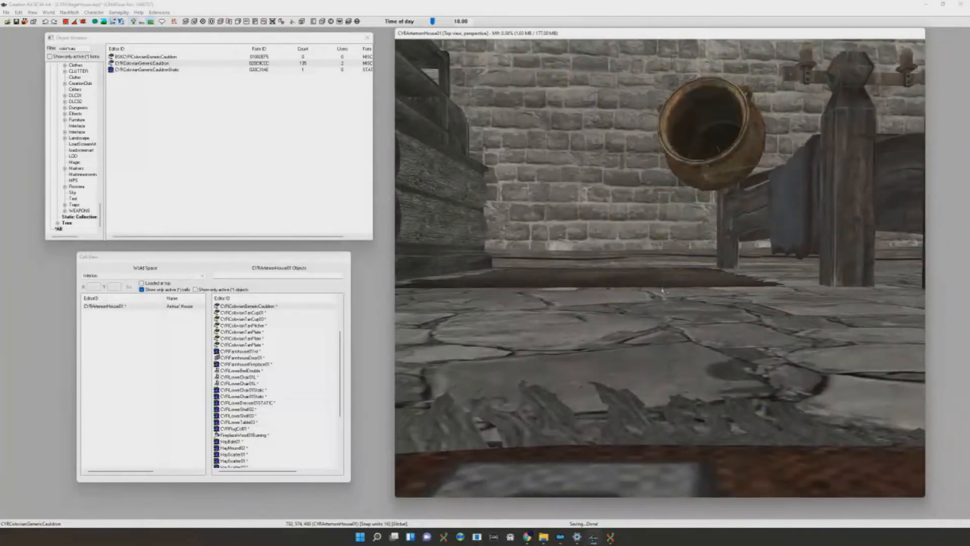
{"action": "scroll", "coordinate": [666, 294], "scroll_direction": "down", "scroll_amount": 3}
{"action": "middle_click_drag", "start_coordinate": [666, 294], "coordinate": [663, 323], "text": "shift"}
{"action": "scroll", "coordinate": [663, 324], "scroll_direction": "up", "scroll_amount": 3}
{"action": "scroll", "coordinate": [663, 324], "scroll_direction": "down", "scroll_amount": 3}
{"action": "left_click_drag", "start_coordinate": [663, 324], "coordinate": [590, 275]}
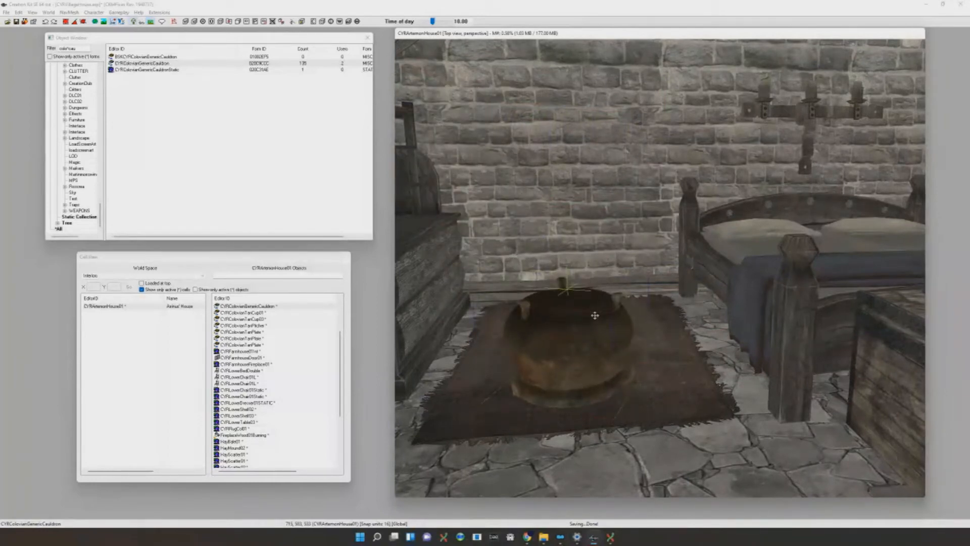
{"action": "left_click", "coordinate": [595, 315]}
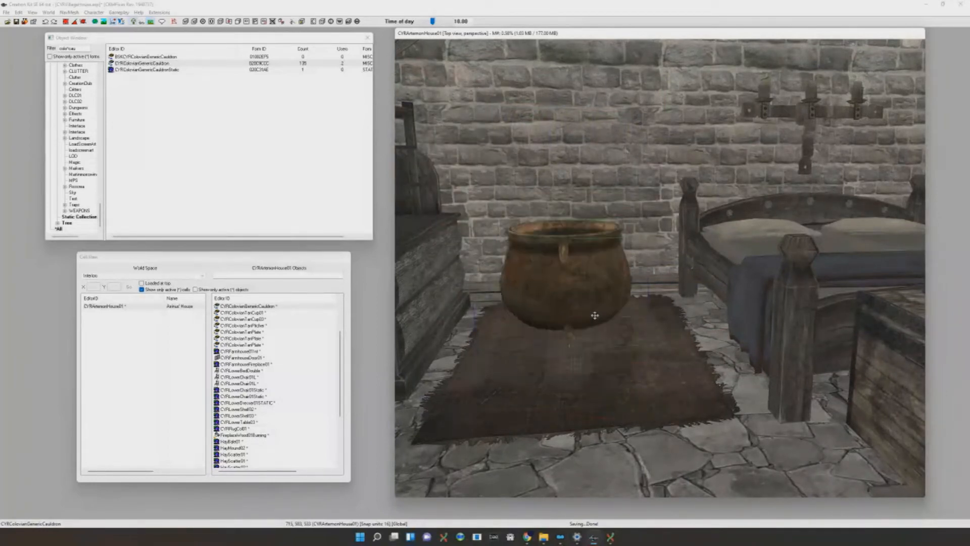
Set the cauldron upright against the back wall at the rug's corner, next to the headboard of the bed
{"action": "left_click_drag", "start_coordinate": [595, 315], "coordinate": [602, 285]}
{"action": "scroll", "coordinate": [601, 284], "scroll_direction": "up", "scroll_amount": 4}
{"action": "middle_click_drag", "start_coordinate": [602, 283], "coordinate": [638, 332], "text": "shift"}
{"action": "scroll", "coordinate": [609, 314], "scroll_direction": "up", "scroll_amount": 2}
{"action": "middle_click_drag", "start_coordinate": [675, 250], "coordinate": [620, 277], "text": "shift"}
{"action": "scroll", "coordinate": [651, 222], "scroll_direction": "down", "scroll_amount": 3}
{"action": "scroll", "coordinate": [666, 217], "scroll_direction": "down", "scroll_amount": 5}
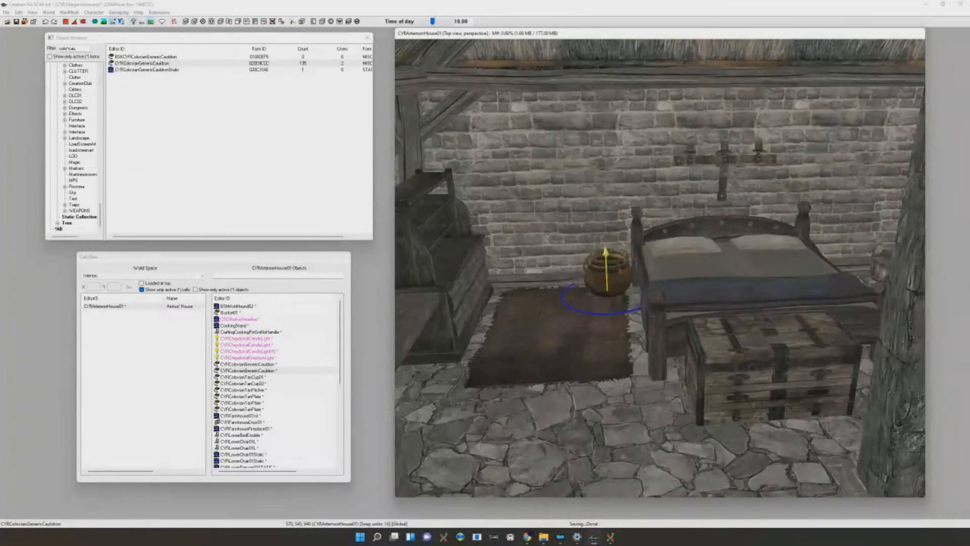
Filter the object list for barrels, using the terms "cyr" and "bar"
{"action": "left_click_drag", "start_coordinate": [599, 248], "coordinate": [597, 228]}
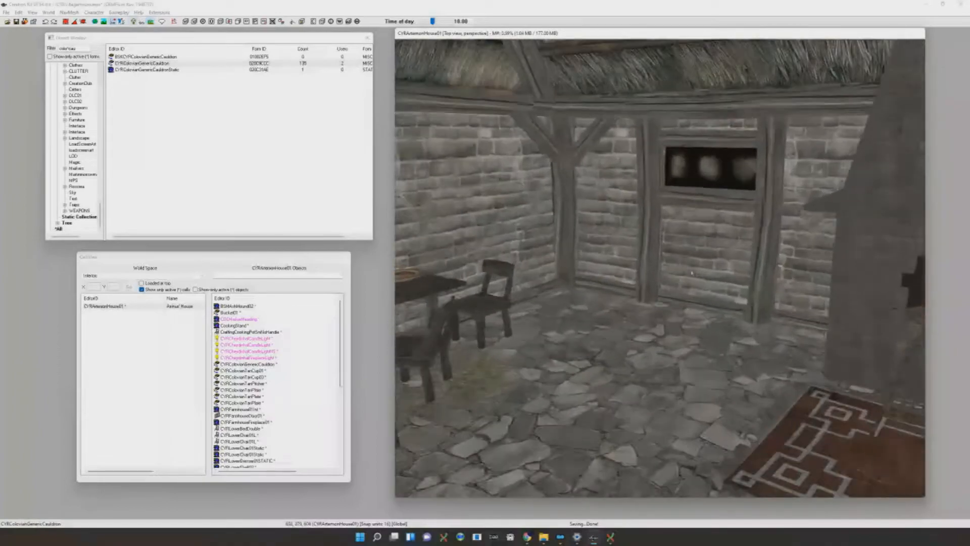
{"action": "left_click", "coordinate": [691, 270]}
{"action": "scroll", "coordinate": [690, 270], "scroll_direction": "down", "scroll_amount": 7}
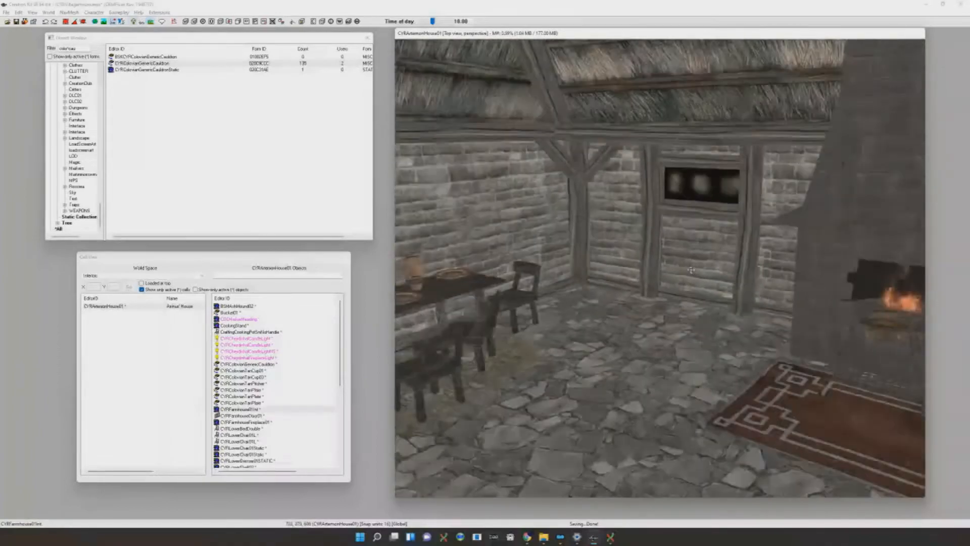
{"action": "scroll", "coordinate": [691, 273], "scroll_direction": "up", "scroll_amount": 10}
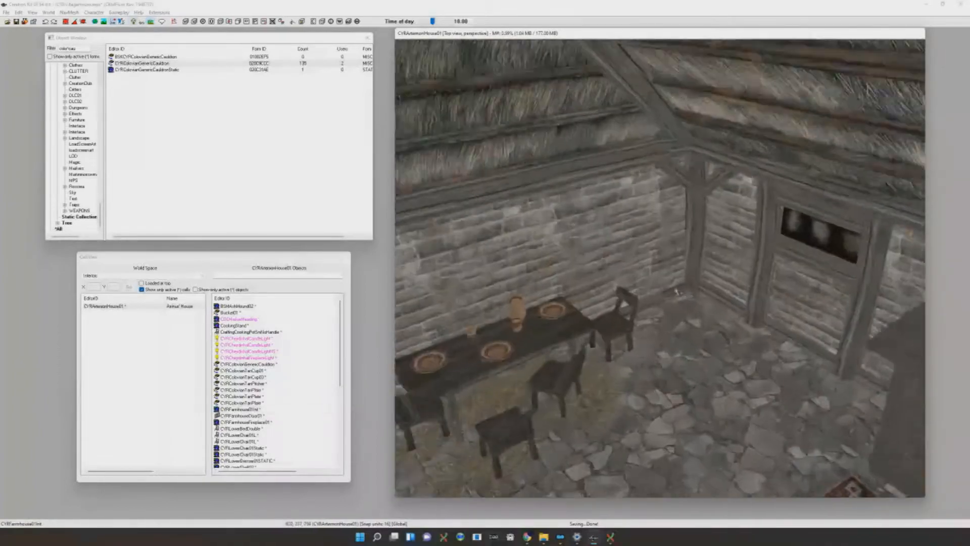
{"action": "scroll", "coordinate": [691, 296], "scroll_direction": "down", "scroll_amount": 4}
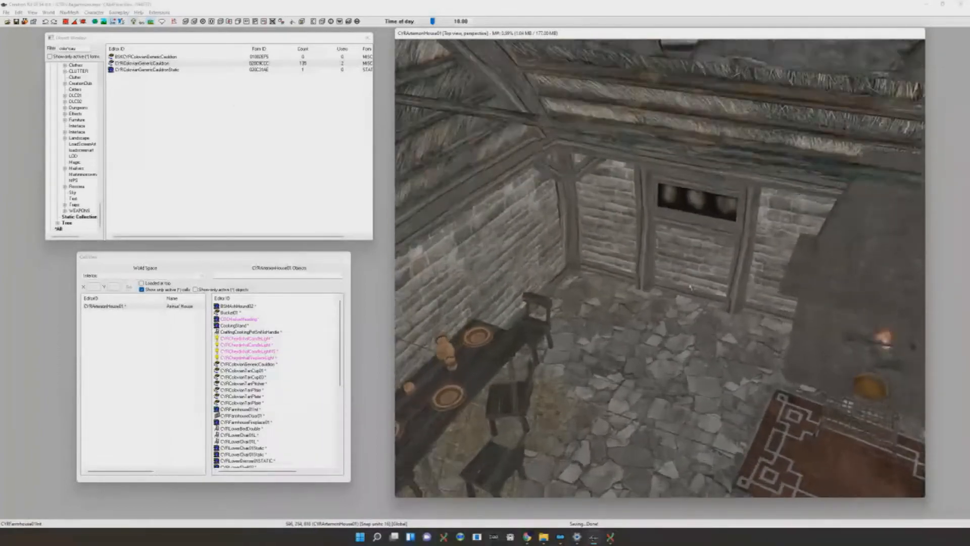
{"action": "left_click_drag", "start_coordinate": [75, 47], "coordinate": [2, 3]}
{"action": "type", "text": "cyr"}
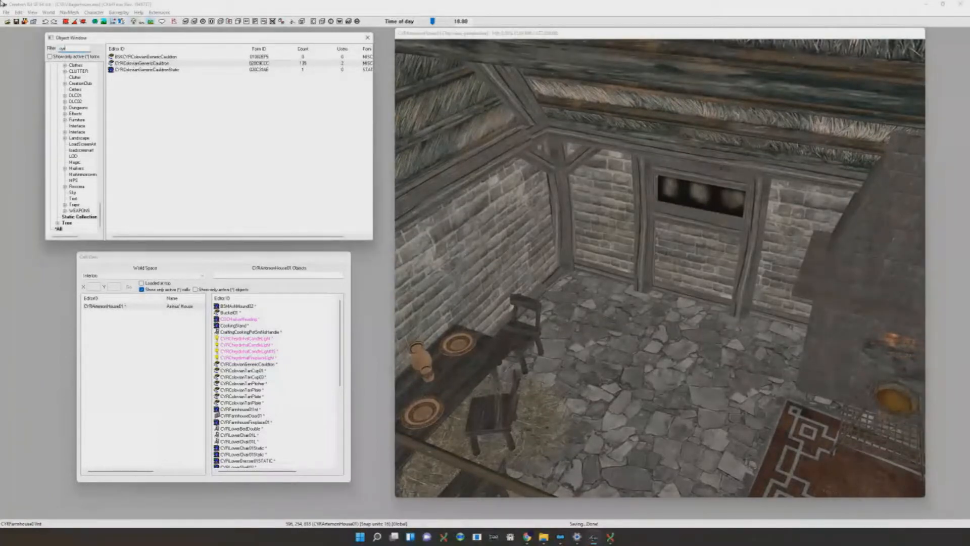
{"action": "type", "text": "bar"}
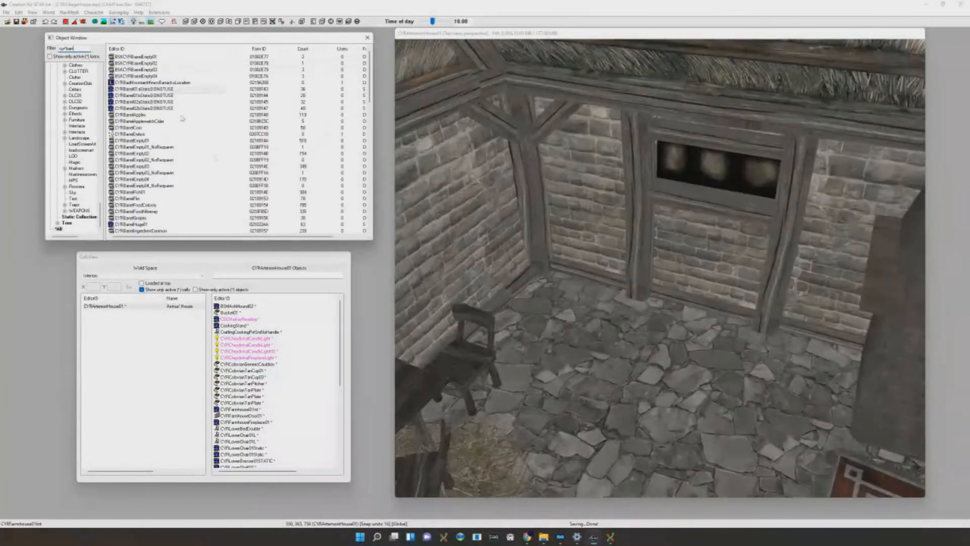
Try placing the empty barrel CYRBarrelEmpty01 in the corner behind the dining chairs, and remove it
{"action": "left_click_drag", "start_coordinate": [151, 144], "coordinate": [520, 253]}
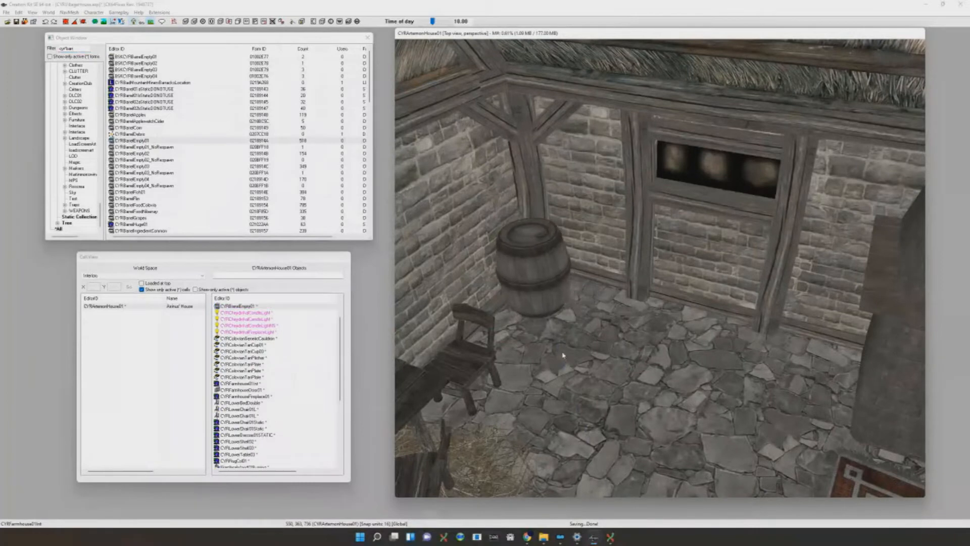
{"action": "scroll", "coordinate": [680, 258], "scroll_direction": "up", "scroll_amount": 5}
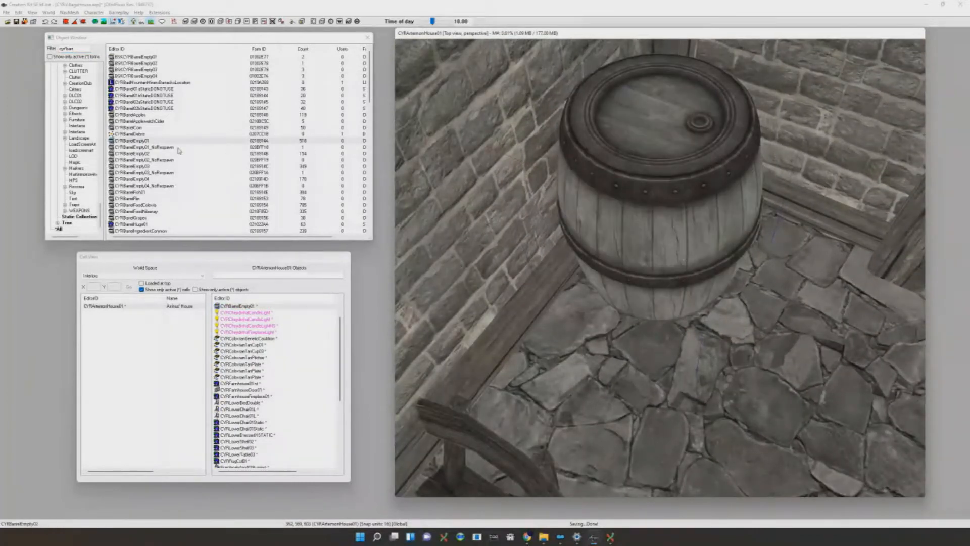
{"action": "key", "text": "Delete"}
Place the wheat barrel CYRBarrelWheat on the floor in the corner beyond the dining table
{"action": "scroll", "coordinate": [195, 167], "scroll_direction": "down", "scroll_amount": 2}
{"action": "left_click_drag", "start_coordinate": [144, 205], "coordinate": [576, 250]}
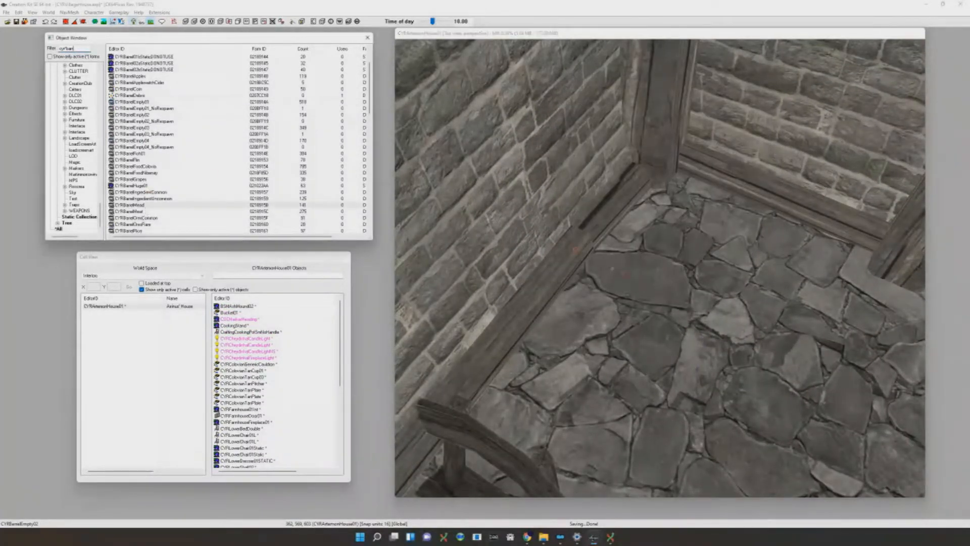
{"action": "scroll", "coordinate": [205, 216], "scroll_direction": "down", "scroll_amount": 2}
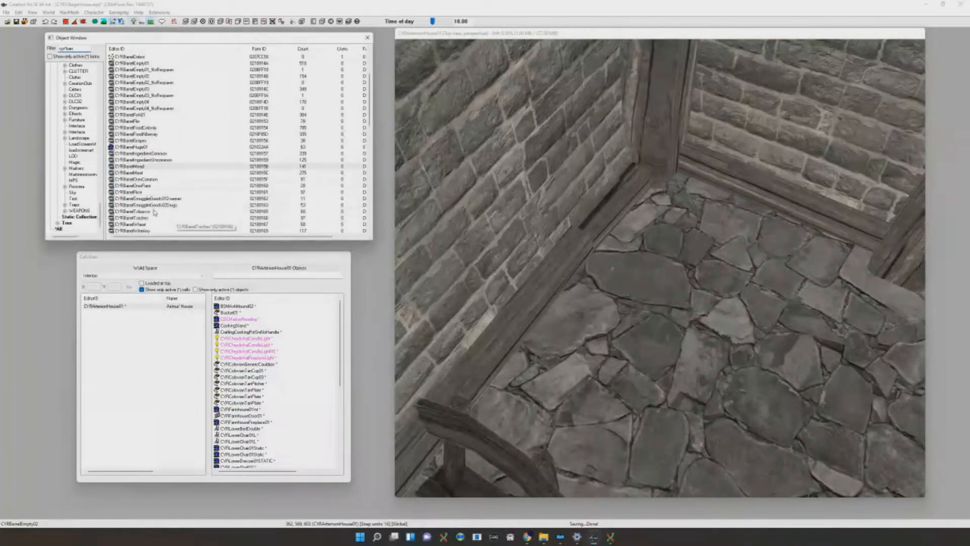
{"action": "scroll", "coordinate": [152, 227], "scroll_direction": "down", "scroll_amount": 1}
{"action": "left_click_drag", "start_coordinate": [151, 206], "coordinate": [728, 261]}
{"action": "middle_click_drag", "start_coordinate": [728, 261], "coordinate": [636, 293], "text": "shift"}
{"action": "scroll", "coordinate": [658, 270], "scroll_direction": "up", "scroll_amount": 2}
{"action": "scroll", "coordinate": [662, 267], "scroll_direction": "down", "scroll_amount": 5}
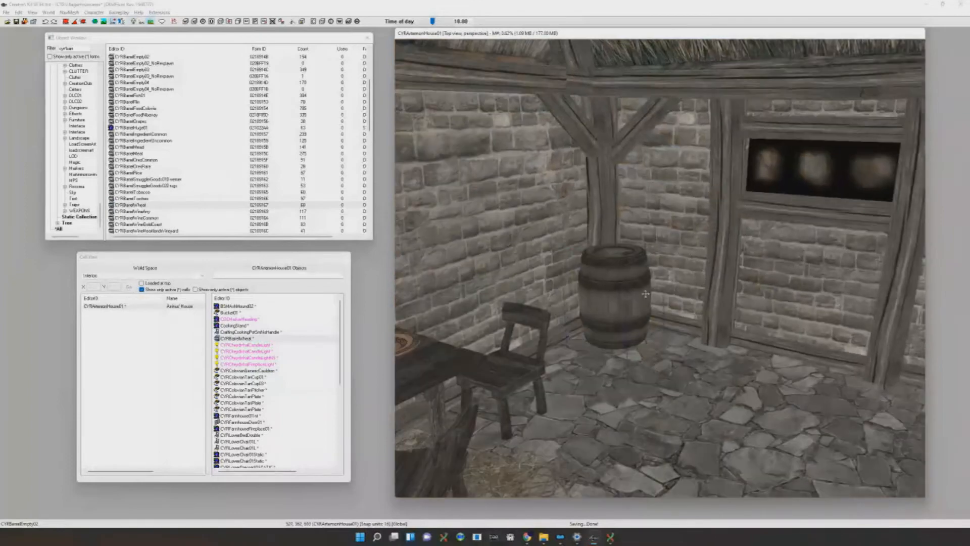
Try a duplicate of the wheat barrel on the floor beside the original, and delete it
{"action": "key", "text": "ctrl+d"}
{"action": "left_click_drag", "start_coordinate": [635, 292], "coordinate": [684, 327]}
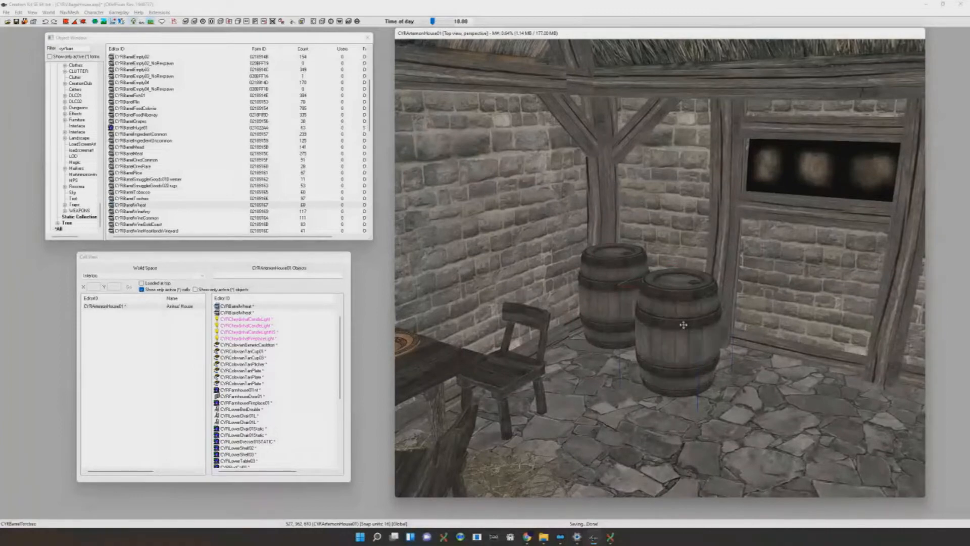
{"action": "key", "text": "c"}
{"action": "scroll", "coordinate": [713, 332], "scroll_direction": "down", "scroll_amount": 4}
{"action": "middle_click_drag", "start_coordinate": [713, 333], "coordinate": [713, 374], "text": "shift"}
{"action": "key", "text": "Delete"}
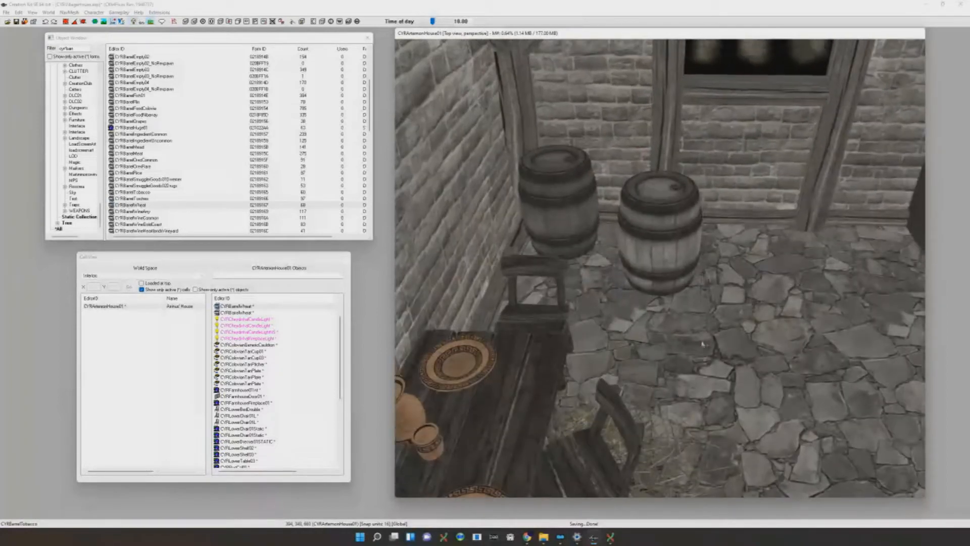
Try another barrel variant from the filtered list on the floor near the wheat barrel, and delete it
{"action": "scroll", "coordinate": [237, 146], "scroll_direction": "down", "scroll_amount": 4}
{"action": "middle_click_drag", "start_coordinate": [515, 229], "coordinate": [507, 228]}
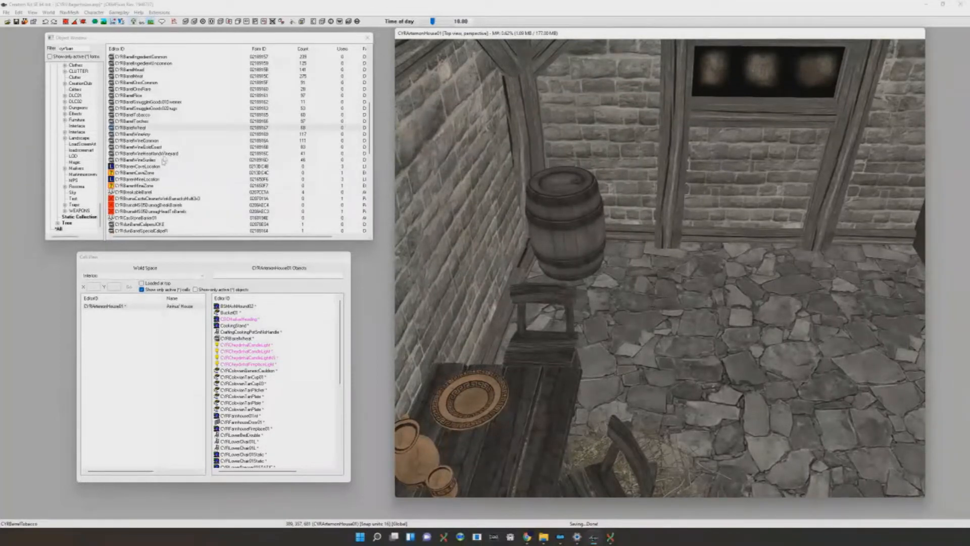
{"action": "scroll", "coordinate": [164, 158], "scroll_direction": "down", "scroll_amount": 4}
{"action": "scroll", "coordinate": [165, 159], "scroll_direction": "up", "scroll_amount": 5}
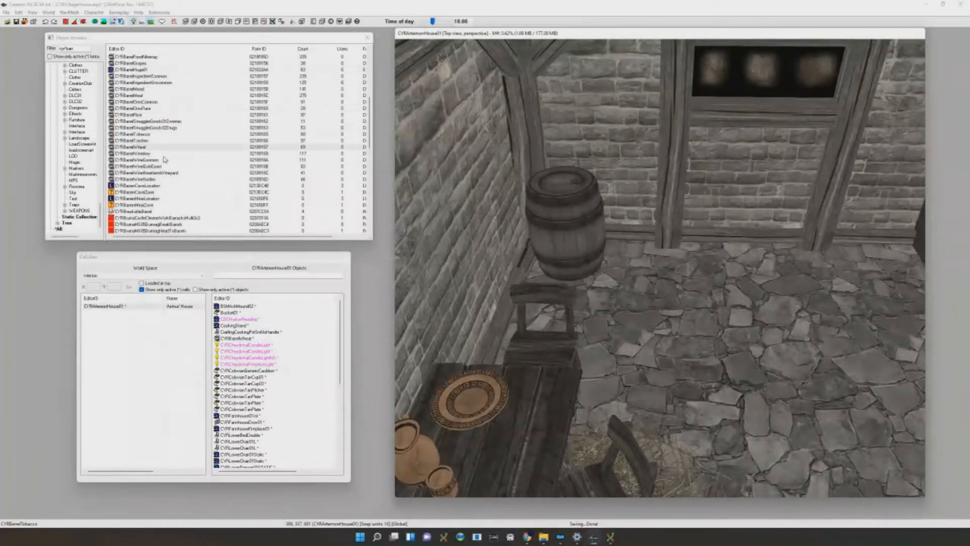
{"action": "scroll", "coordinate": [165, 159], "scroll_direction": "down", "scroll_amount": 3}
{"action": "left_click_drag", "start_coordinate": [164, 187], "coordinate": [689, 314]}
{"action": "key", "text": "Delete"}
Place the corn barrel CYRBarrelCorn on the floor next to the wheat barrel in the corner
{"action": "scroll", "coordinate": [196, 172], "scroll_direction": "up", "scroll_amount": 5}
{"action": "scroll", "coordinate": [196, 172], "scroll_direction": "up", "scroll_amount": 6}
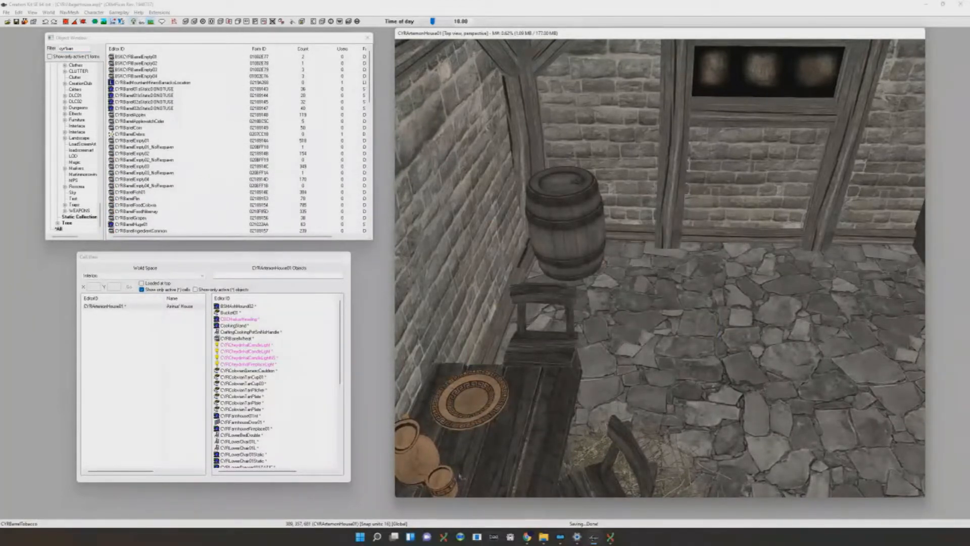
{"action": "scroll", "coordinate": [602, 214], "scroll_direction": "up", "scroll_amount": 3}
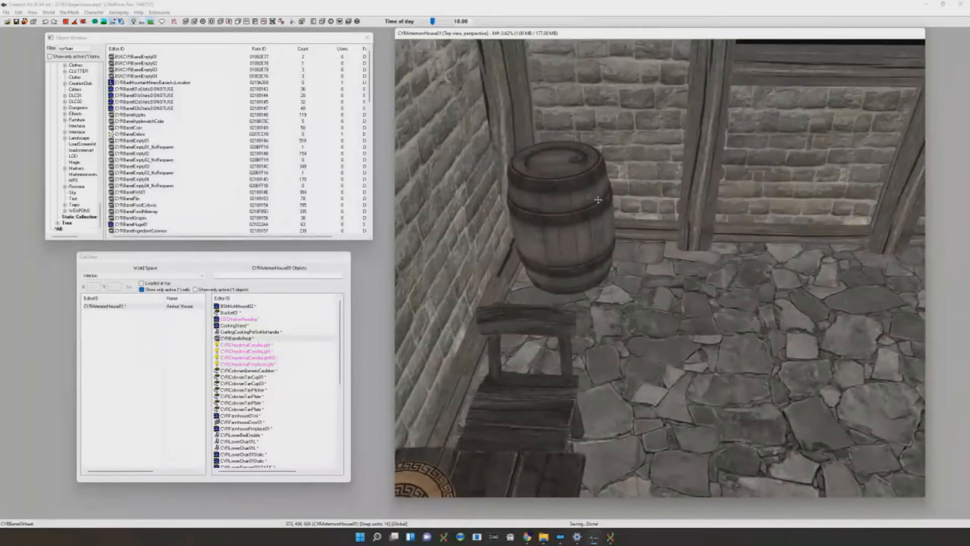
{"action": "scroll", "coordinate": [591, 197], "scroll_direction": "up", "scroll_amount": 3}
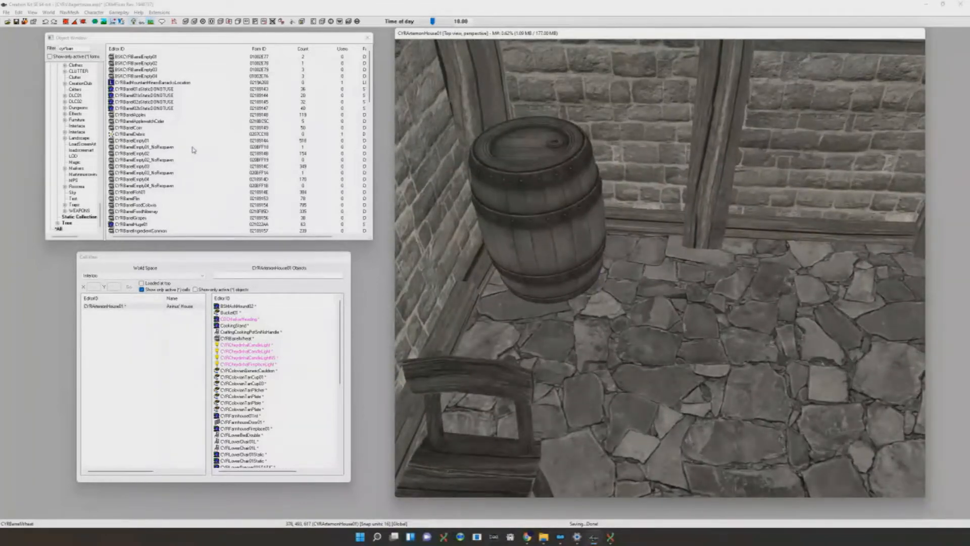
{"action": "scroll", "coordinate": [547, 225], "scroll_direction": "up", "scroll_amount": 3}
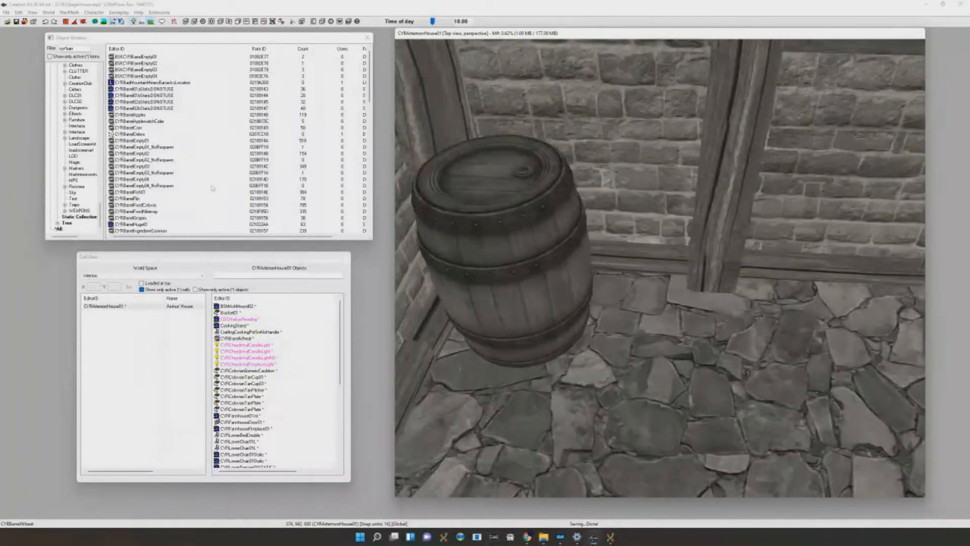
{"action": "left_click_drag", "start_coordinate": [144, 130], "coordinate": [588, 291]}
{"action": "middle_click_drag", "start_coordinate": [620, 279], "coordinate": [651, 228], "text": "shift"}
Nudge the corn and wheat barrels so they stand close together in the corner beside the window
{"action": "left_click_drag", "start_coordinate": [663, 220], "coordinate": [656, 225]}
{"action": "middle_click_drag", "start_coordinate": [656, 225], "coordinate": [688, 226], "text": "shift"}
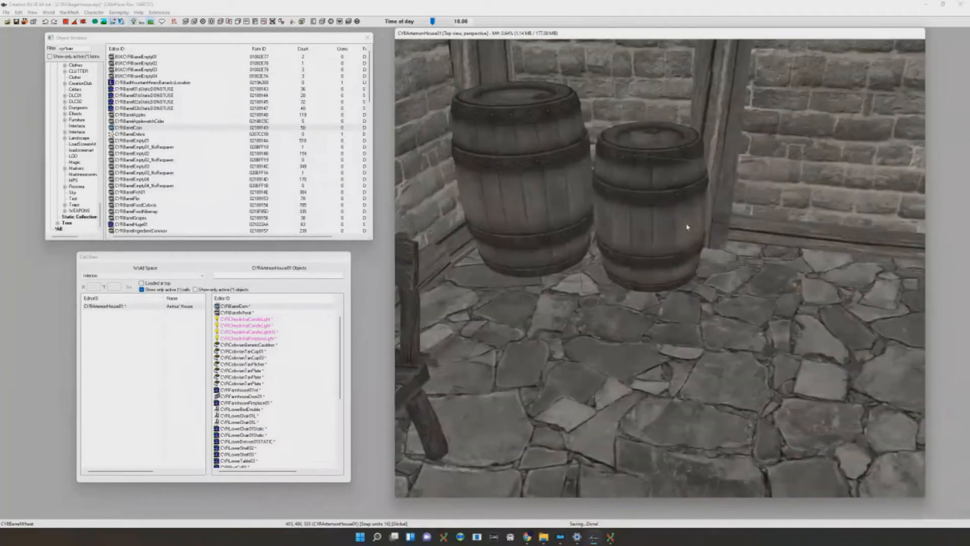
{"action": "left_click_drag", "start_coordinate": [688, 225], "coordinate": [687, 223]}
{"action": "left_click_drag", "start_coordinate": [521, 176], "coordinate": [518, 178]}
{"action": "left_click_drag", "start_coordinate": [665, 222], "coordinate": [659, 210]}
{"action": "scroll", "coordinate": [656, 206], "scroll_direction": "down", "scroll_amount": 4}
{"action": "scroll", "coordinate": [654, 203], "scroll_direction": "down", "scroll_amount": 5}
{"action": "middle_click_drag", "start_coordinate": [655, 203], "coordinate": [657, 250], "text": "shift"}
{"action": "key", "text": "d"}
{"action": "key", "text": "a"}
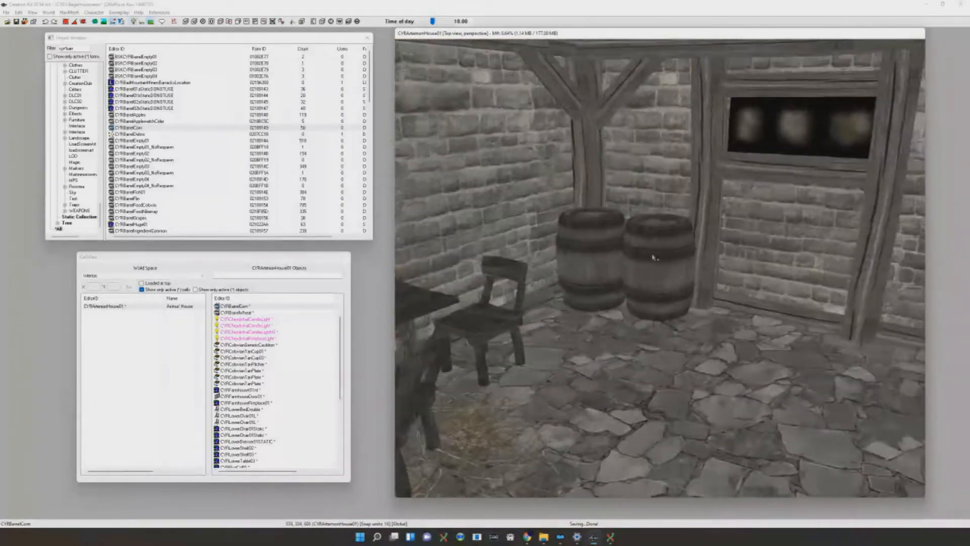
{"action": "key", "text": "a"}
Narrow the object list filter to food barrels by adding "food" to the barrel search
{"action": "scroll", "coordinate": [655, 258], "scroll_direction": "down", "scroll_amount": 5}
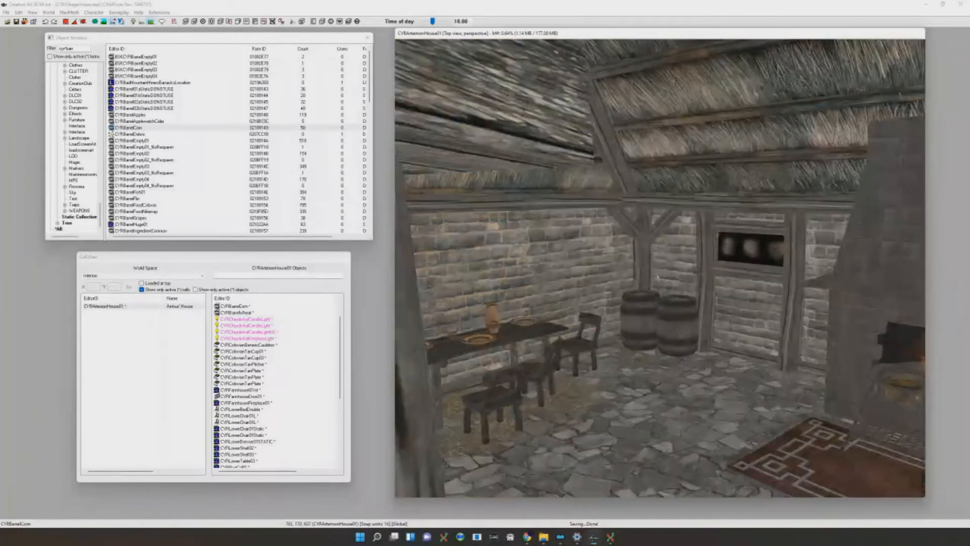
{"action": "middle_click_drag", "start_coordinate": [658, 278], "coordinate": [716, 333], "text": "shift"}
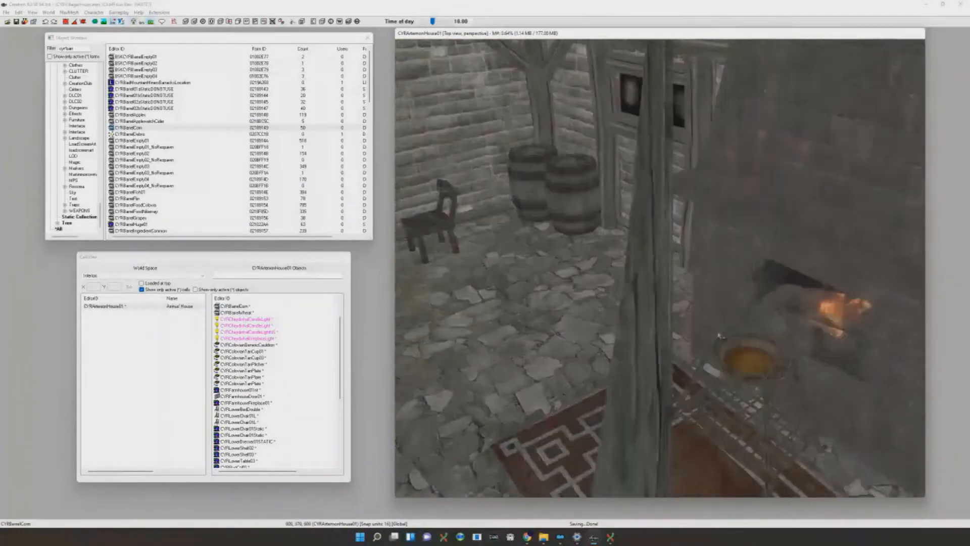
{"action": "scroll", "coordinate": [505, 315], "scroll_direction": "up", "scroll_amount": 2}
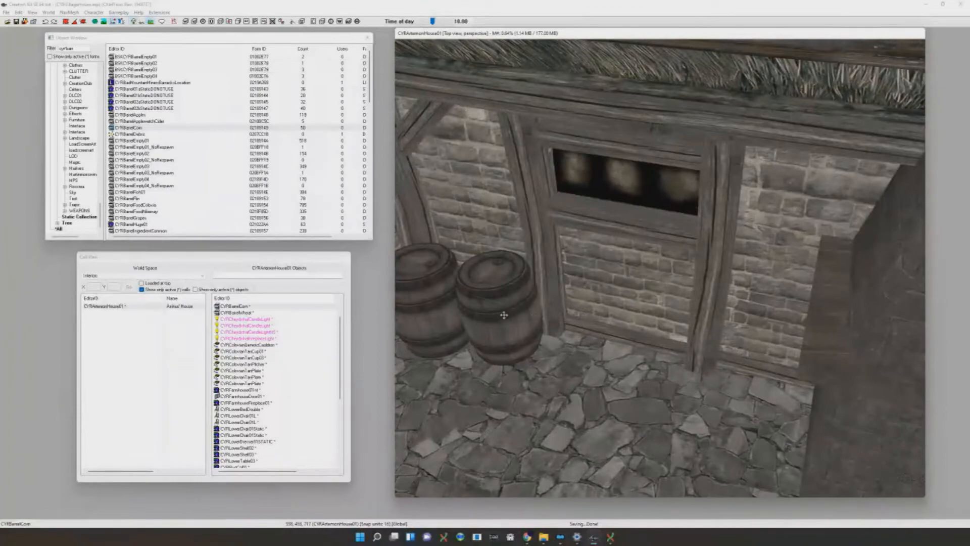
{"action": "left_click", "coordinate": [427, 298]}
{"action": "middle_click_drag", "start_coordinate": [426, 299], "coordinate": [566, 300], "text": "shift"}
{"action": "key", "text": "d"}
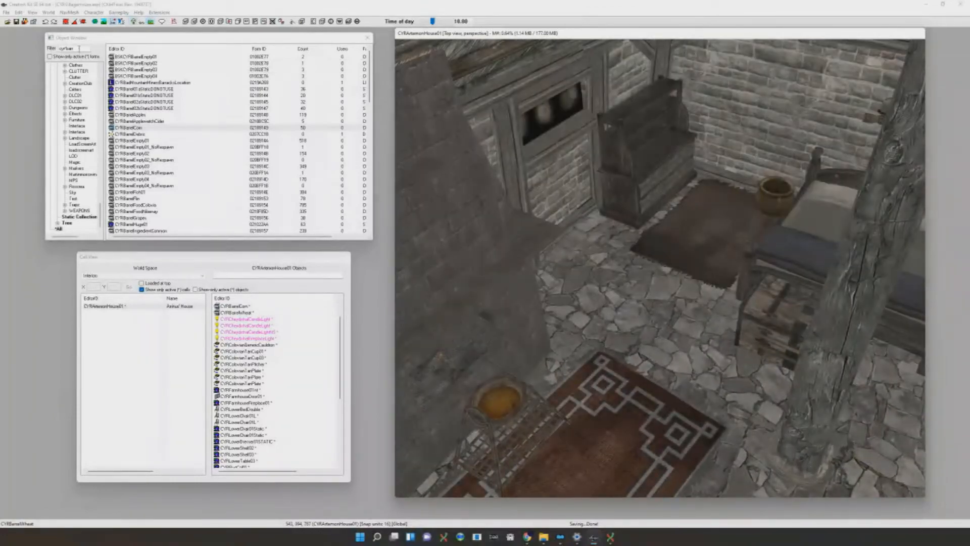
{"action": "left_click", "coordinate": [79, 49]}
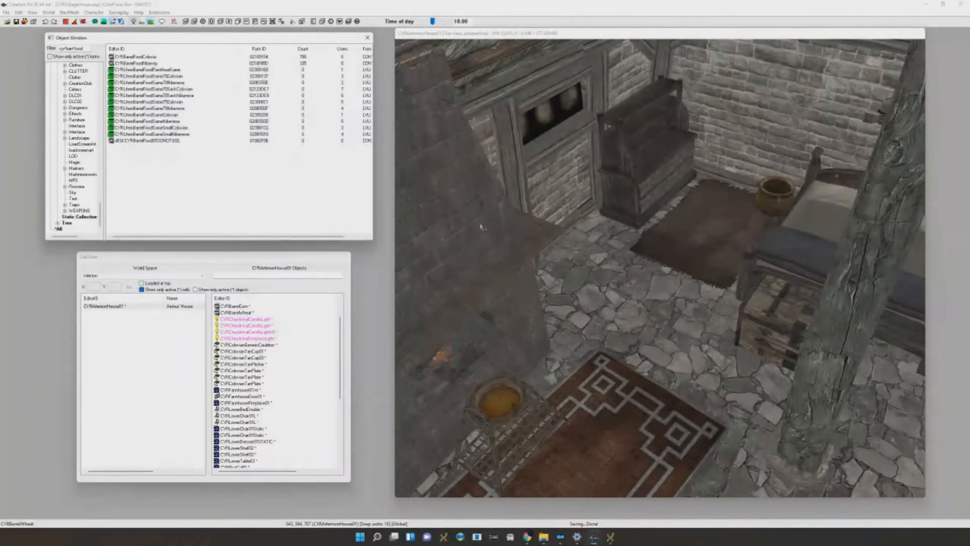
Place the food barrel CYRBarrelFoodColovia against the wall between the barred window and the fireplace
{"action": "middle_click_drag", "start_coordinate": [544, 258], "coordinate": [517, 256], "text": "shift"}
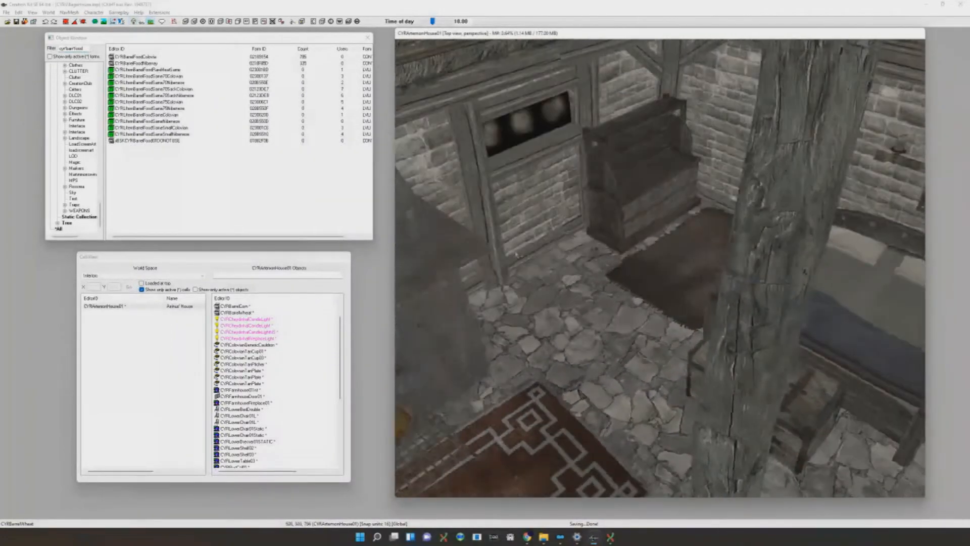
{"action": "left_click_drag", "start_coordinate": [147, 56], "coordinate": [513, 346]}
{"action": "middle_click_drag", "start_coordinate": [514, 356], "coordinate": [497, 399], "text": "shift"}
{"action": "scroll", "coordinate": [682, 296], "scroll_direction": "down", "scroll_amount": 3}
{"action": "scroll", "coordinate": [682, 295], "scroll_direction": "up", "scroll_amount": 3}
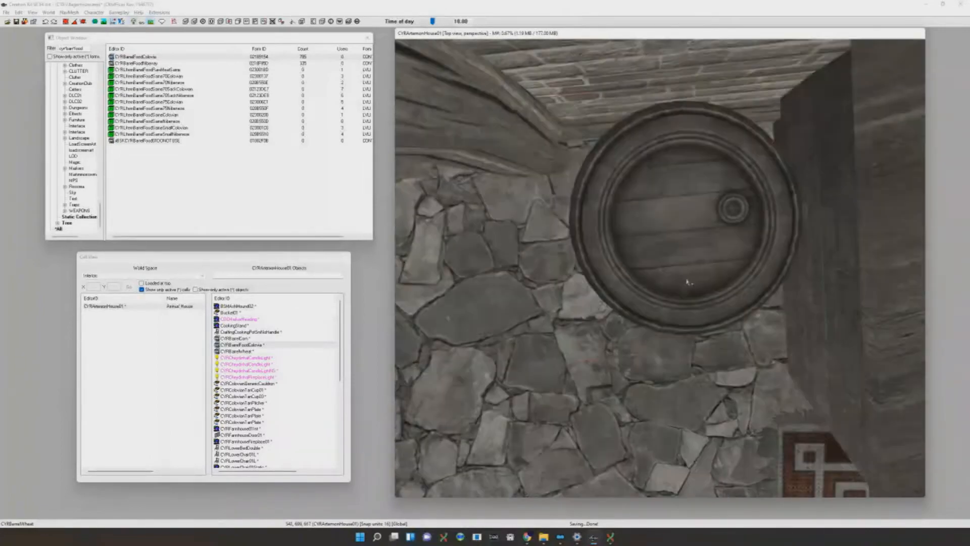
{"action": "middle_click_drag", "start_coordinate": [692, 273], "coordinate": [732, 205], "text": "shift"}
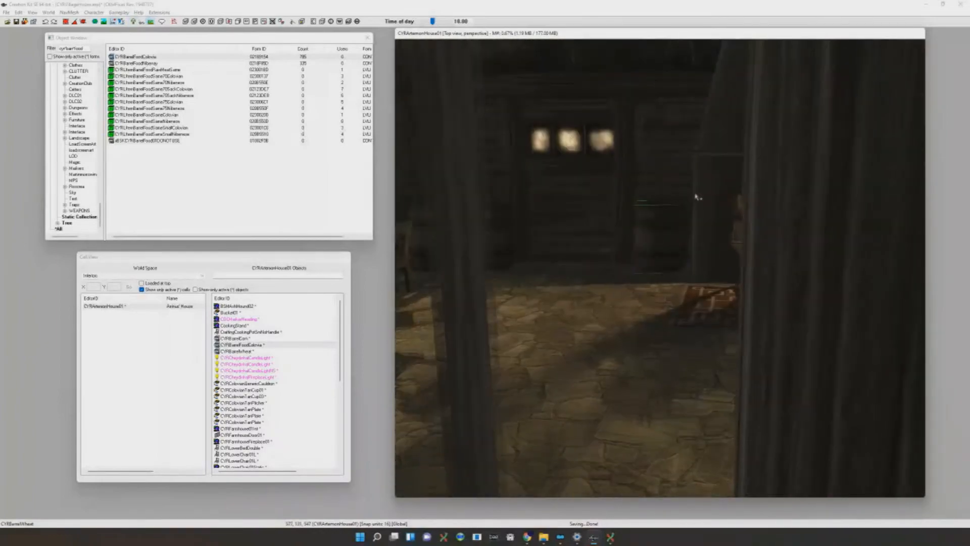
{"action": "key", "text": "d"}
{"action": "middle_click_drag", "start_coordinate": [697, 197], "coordinate": [694, 201], "text": "shift"}
{"action": "left_click", "coordinate": [635, 280]}
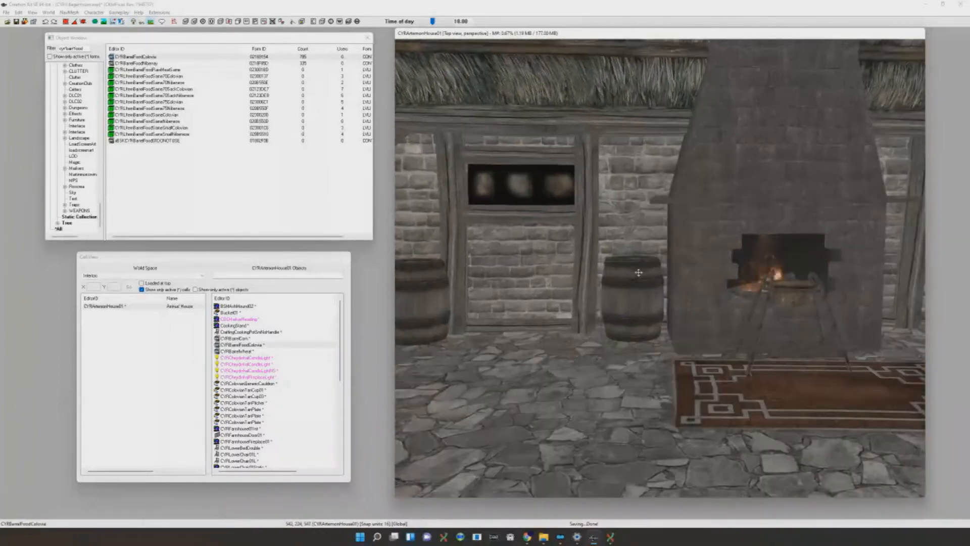
{"action": "key", "text": "d"}
{"action": "scroll", "coordinate": [639, 272], "scroll_direction": "down", "scroll_amount": 2}
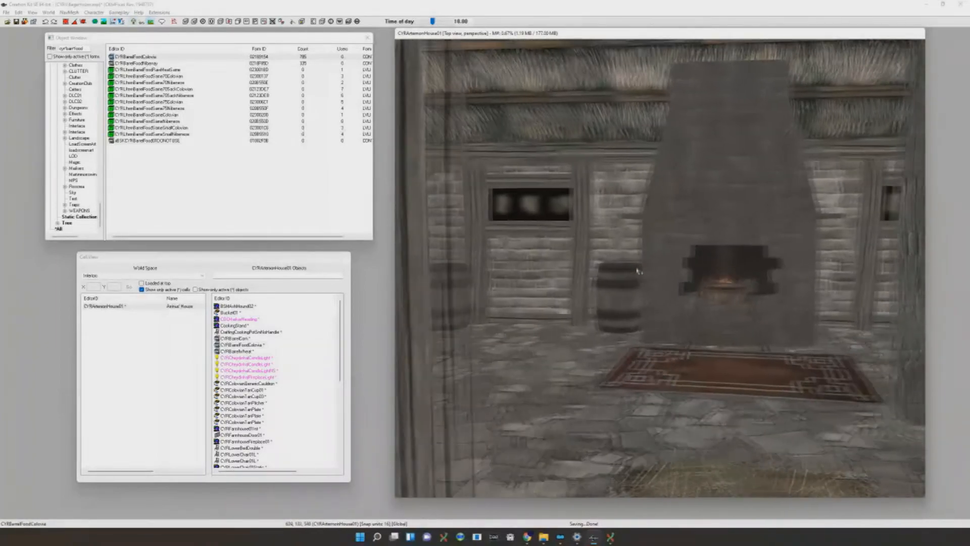
Copy a hay mound from the floor and paste it under the food barrel beside the fireplace
{"action": "middle_click_drag", "start_coordinate": [664, 276], "coordinate": [639, 265], "text": "shift"}
{"action": "left_click", "coordinate": [697, 265]}
{"action": "key", "text": "d"}
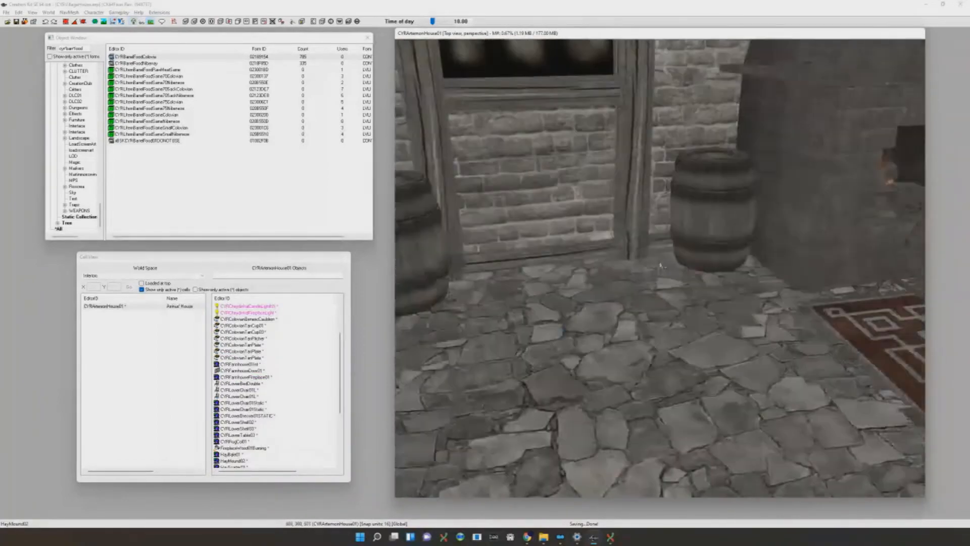
{"action": "key", "text": "ctrl+v"}
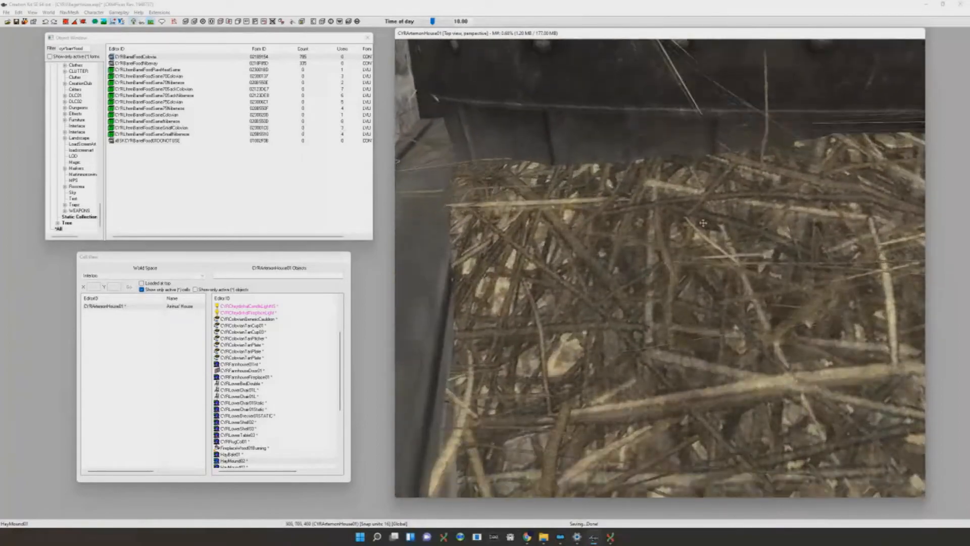
{"action": "scroll", "coordinate": [646, 229], "scroll_direction": "down", "scroll_amount": 5}
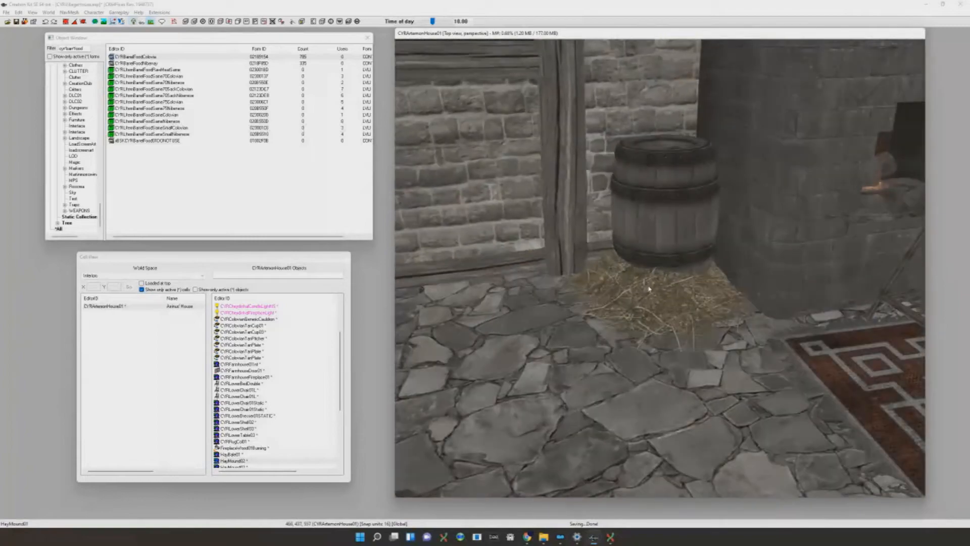
{"action": "scroll", "coordinate": [650, 291], "scroll_direction": "down", "scroll_amount": 6}
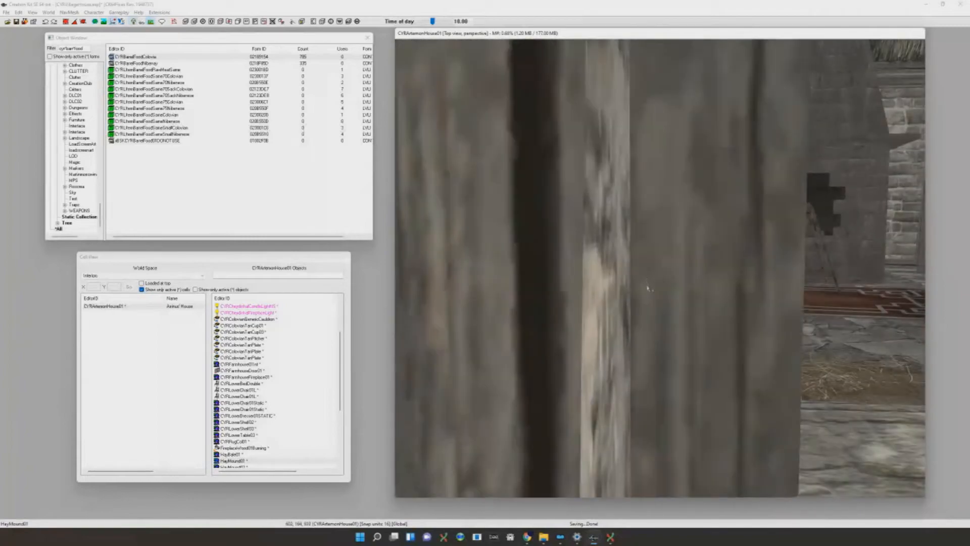
Slide the hay mound out from under the food barrel along the wall beneath the barred window
{"action": "scroll", "coordinate": [650, 283], "scroll_direction": "up", "scroll_amount": 4}
{"action": "key", "text": "d"}
{"action": "left_click", "coordinate": [650, 283]}
{"action": "key", "text": "equal"}
{"action": "left_click_drag", "start_coordinate": [637, 291], "coordinate": [587, 291]}
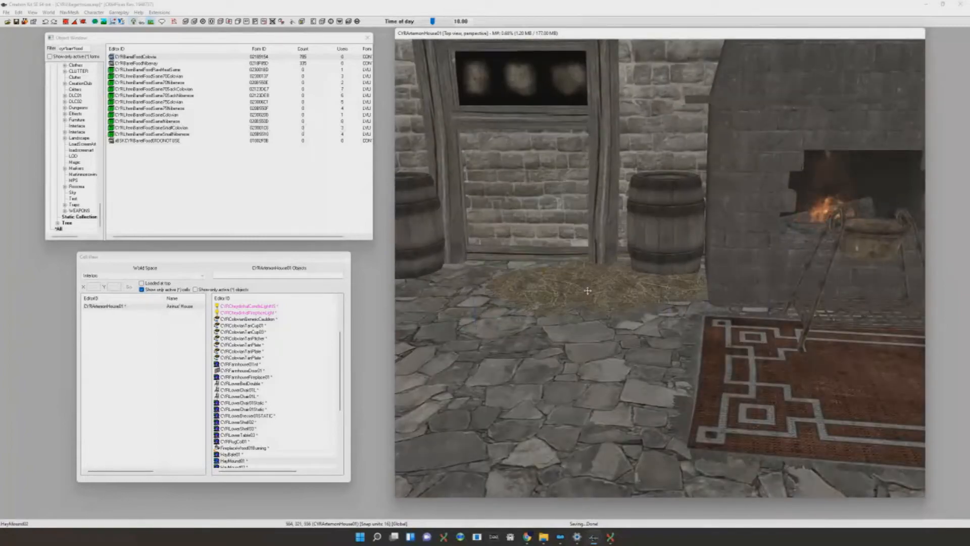
{"action": "middle_click_drag", "start_coordinate": [602, 291], "coordinate": [619, 303], "text": "shift"}
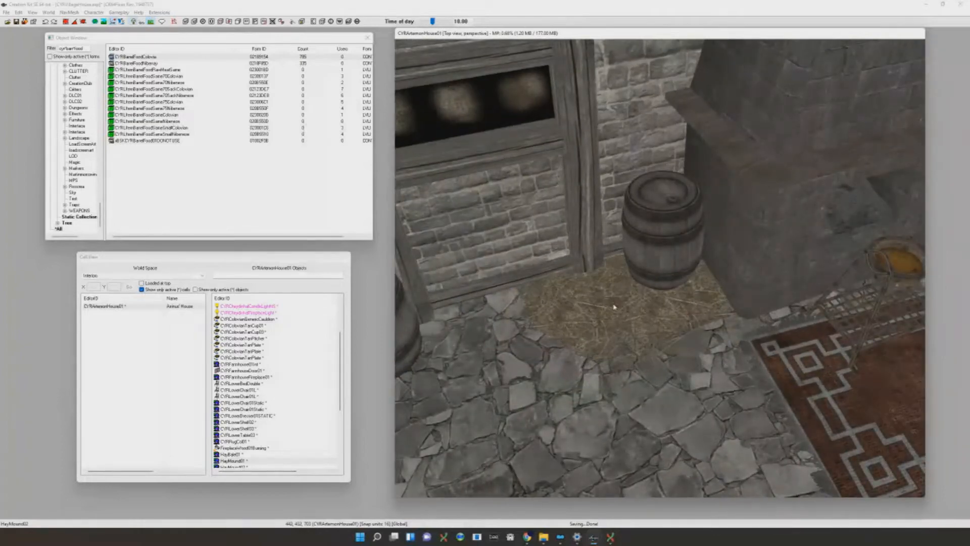
{"action": "middle_click_drag", "start_coordinate": [609, 305], "coordinate": [645, 278], "text": "shift"}
Delete the food barrel standing on the hay beside the fireplace
{"action": "key", "text": "a"}
{"action": "key", "text": "a"}
{"action": "scroll", "coordinate": [645, 278], "scroll_direction": "down", "scroll_amount": 3}
{"action": "key", "text": "a"}
{"action": "key", "text": "a"}
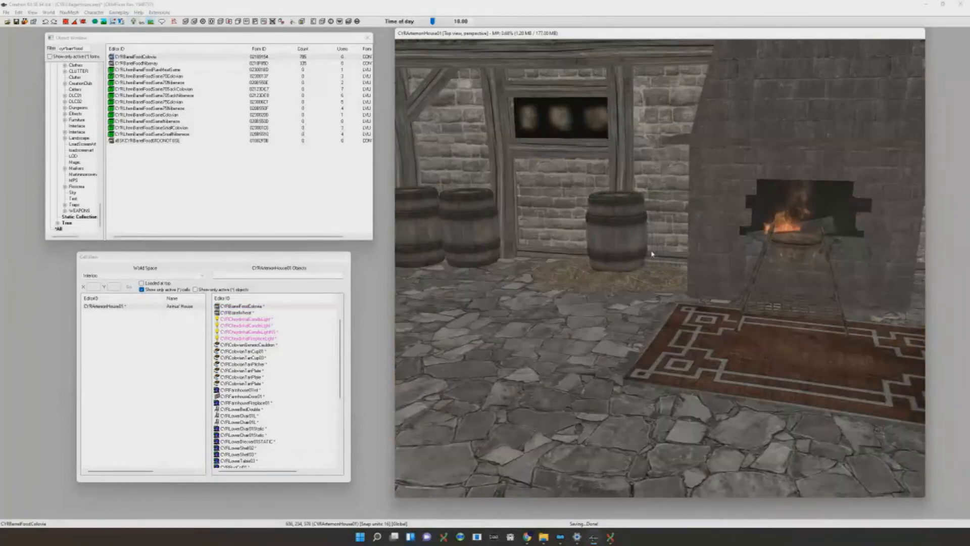
{"action": "scroll", "coordinate": [611, 246], "scroll_direction": "down", "scroll_amount": 4}
{"action": "middle_click_drag", "start_coordinate": [611, 246], "coordinate": [581, 253], "text": "shift"}
{"action": "scroll", "coordinate": [543, 269], "scroll_direction": "up", "scroll_amount": 2}
{"action": "left_click", "coordinate": [544, 268]}
{"action": "key", "text": "Delete"}
{"action": "left_click", "coordinate": [657, 274]}
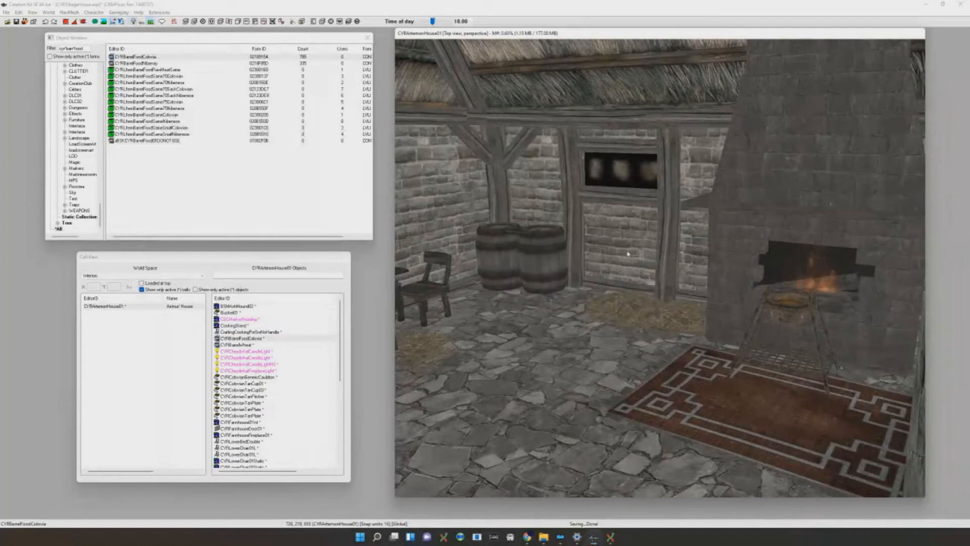
Examine the hay beside the fireplace and the surrounding room, including the shelves, dining table and corner barrels
{"action": "key", "text": "t"}
{"action": "scroll", "coordinate": [617, 345], "scroll_direction": "down", "scroll_amount": 5}
{"action": "middle_click_drag", "start_coordinate": [617, 345], "coordinate": [470, 466], "text": "shift"}
{"action": "left_click", "coordinate": [644, 468]}
{"action": "scroll", "coordinate": [644, 468], "scroll_direction": "down", "scroll_amount": 3}
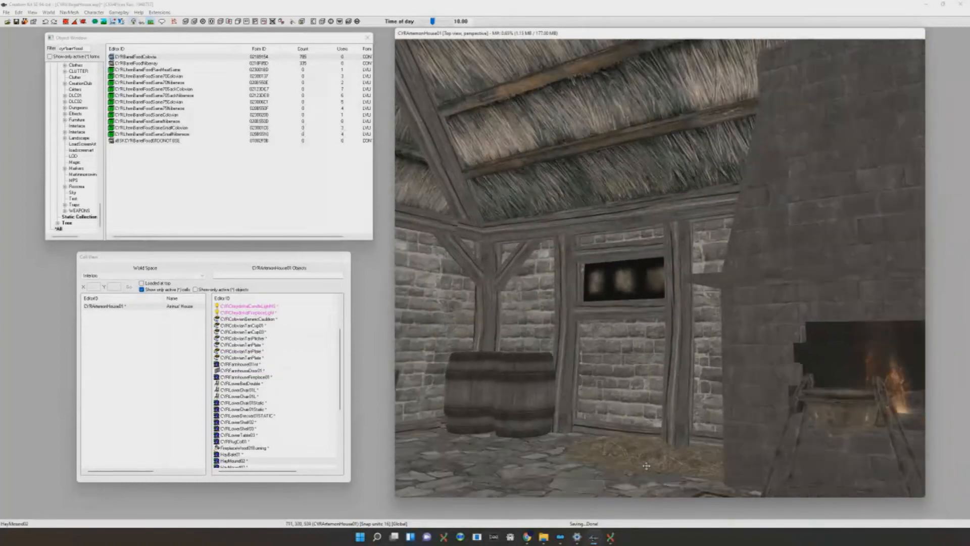
{"action": "middle_click_drag", "start_coordinate": [643, 467], "coordinate": [532, 324]}
{"action": "scroll", "coordinate": [681, 317], "scroll_direction": "down", "scroll_amount": 4}
{"action": "scroll", "coordinate": [694, 329], "scroll_direction": "up", "scroll_amount": 4}
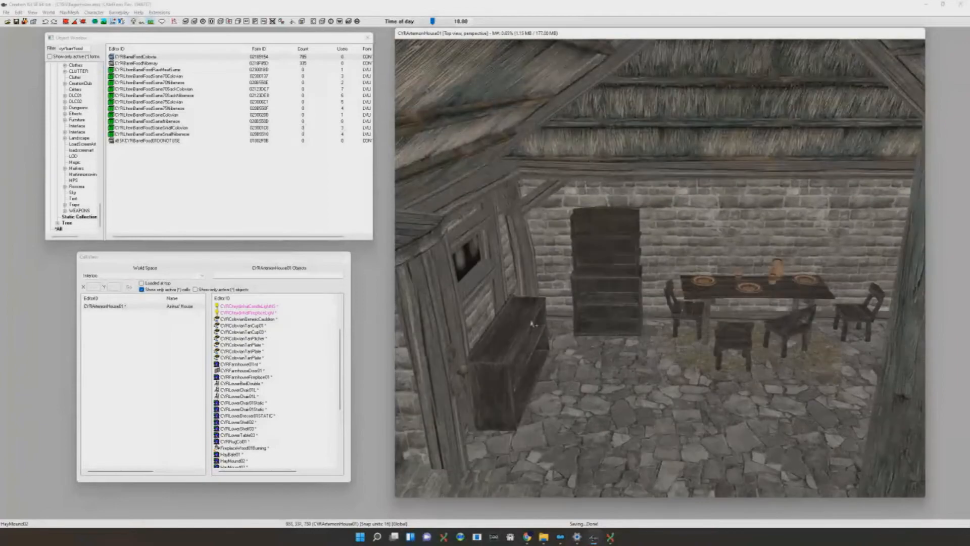
{"action": "middle_click_drag", "start_coordinate": [661, 323], "coordinate": [797, 377]}
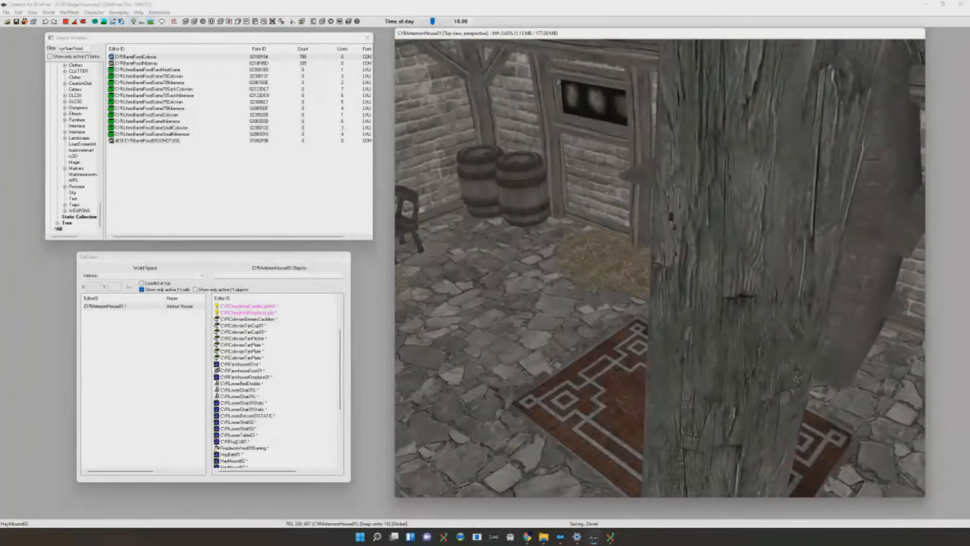
{"action": "scroll", "coordinate": [530, 283], "scroll_direction": "down", "scroll_amount": 4}
{"action": "scroll", "coordinate": [571, 300], "scroll_direction": "up", "scroll_amount": 3}
{"action": "mouse_move", "coordinate": [531, 284]}
{"action": "middle_mouse_down"}
{"action": "mouse_move", "coordinate": [571, 301]}
{"action": "mouse_move", "coordinate": [523, 287]}
{"action": "middle_mouse_up"}
{"action": "scroll", "coordinate": [571, 300], "scroll_direction": "down", "scroll_amount": 2}
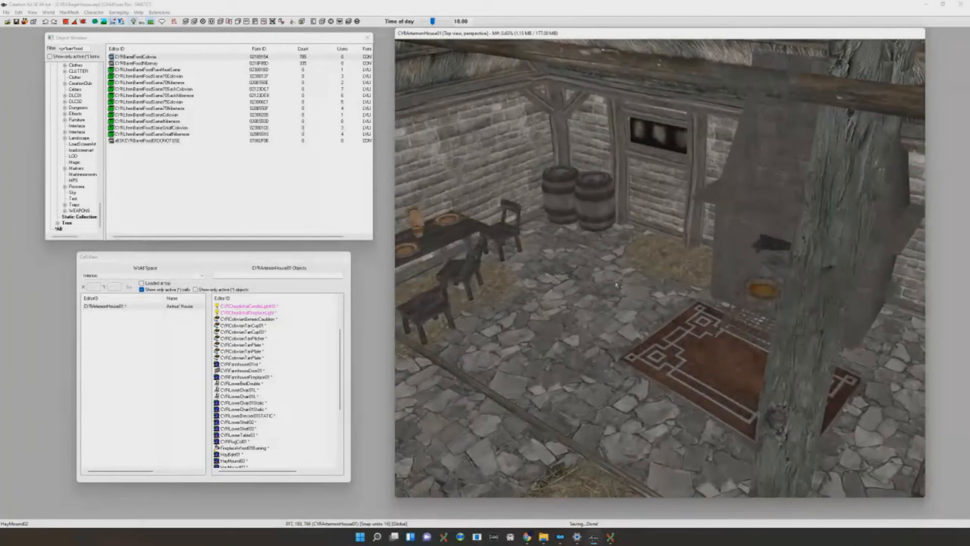
{"action": "scroll", "coordinate": [617, 285], "scroll_direction": "up", "scroll_amount": 2}
Search the object list for "rake", then clear the filter
{"action": "left_click_drag", "start_coordinate": [85, 48], "coordinate": [49, 34]}
{"action": "key", "text": "BackSpace"}
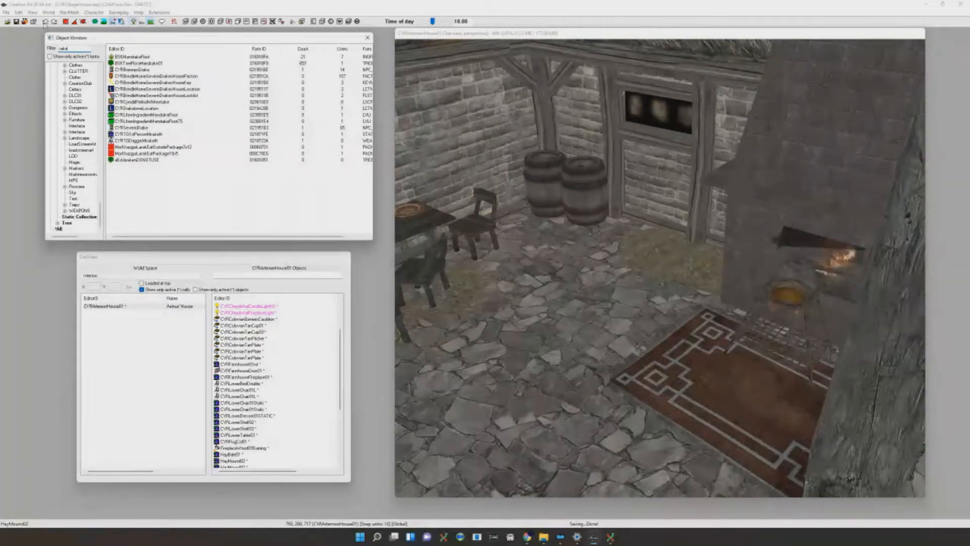
{"action": "scroll", "coordinate": [223, 160], "scroll_direction": "up", "scroll_amount": 3}
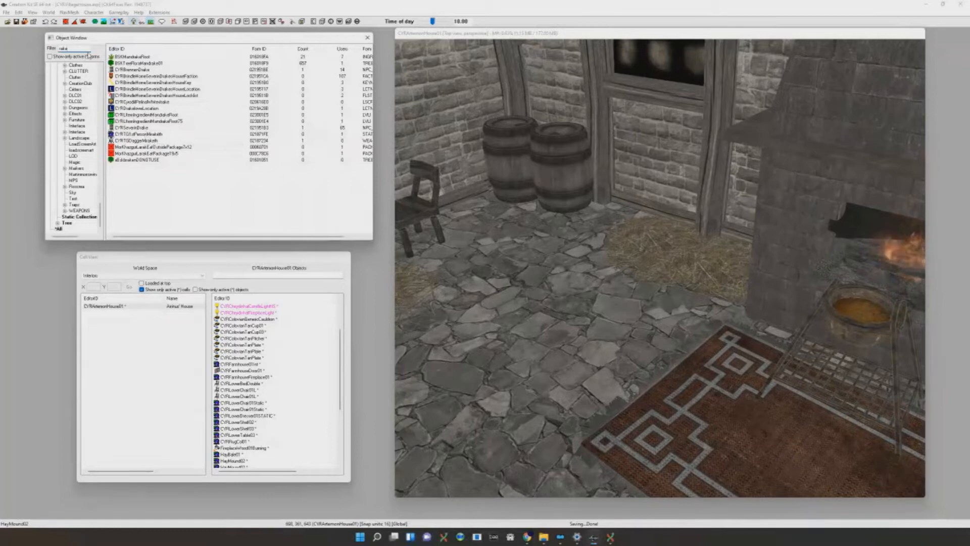
{"action": "left_click_drag", "start_coordinate": [80, 48], "coordinate": [29, 38]}
{"action": "key", "text": "BackSpace"}
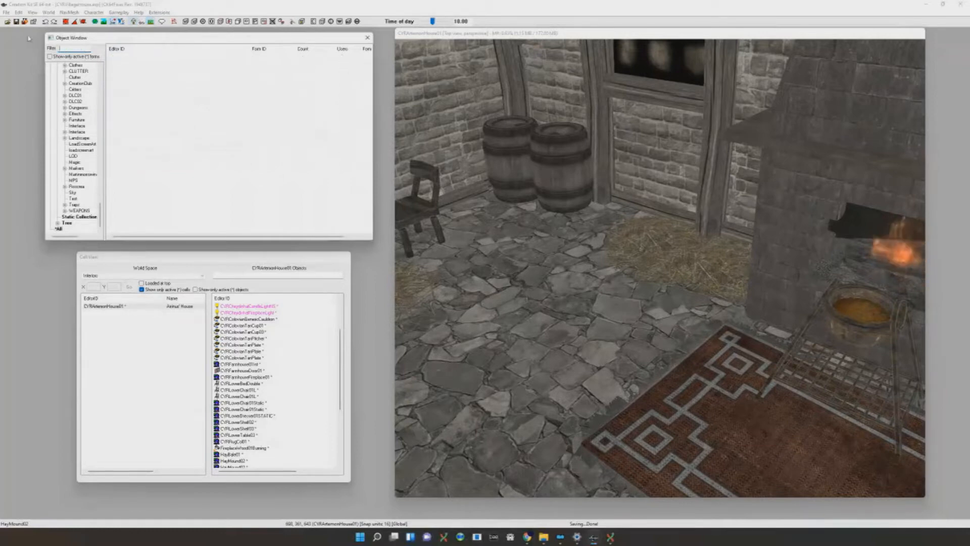
Filter the object list by "pitchf" to find pitchforks for the hay area
{"action": "scroll", "coordinate": [668, 248], "scroll_direction": "up", "scroll_amount": 3}
{"action": "left_click", "coordinate": [669, 248]}
{"action": "scroll", "coordinate": [672, 250], "scroll_direction": "down", "scroll_amount": 4}
{"action": "middle_click_drag", "start_coordinate": [673, 250], "coordinate": [601, 253], "text": "shift"}
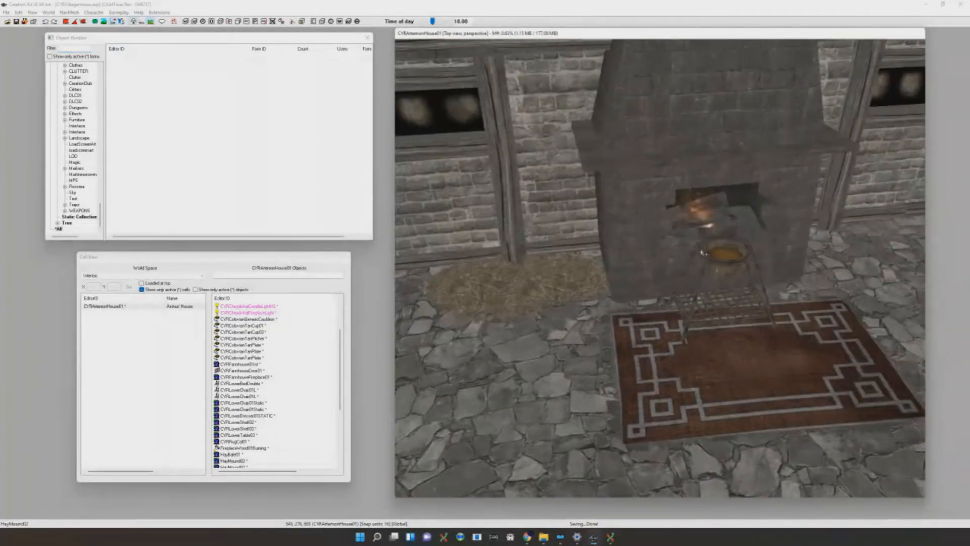
{"action": "left_click", "coordinate": [80, 50]}
{"action": "type", "text": "pitch"}
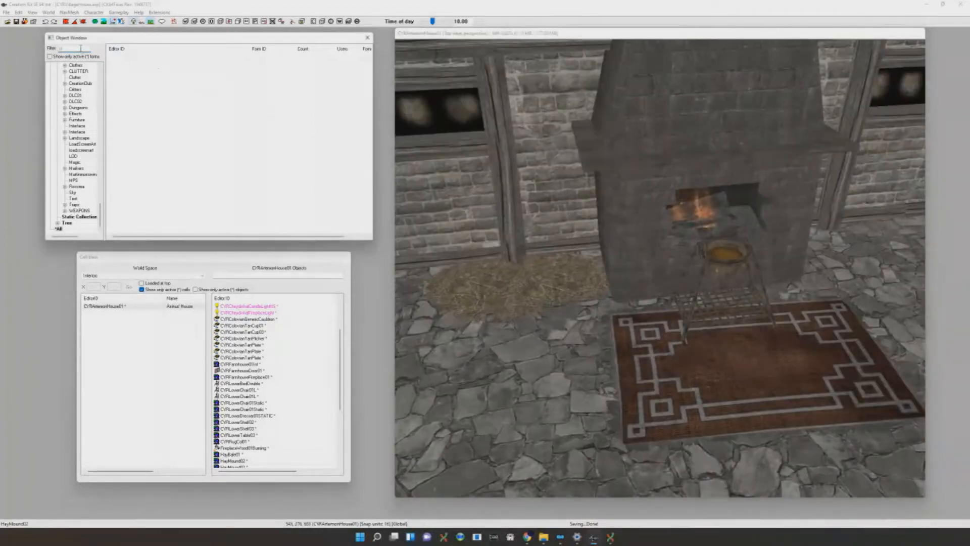
{"action": "type", "text": "f"}
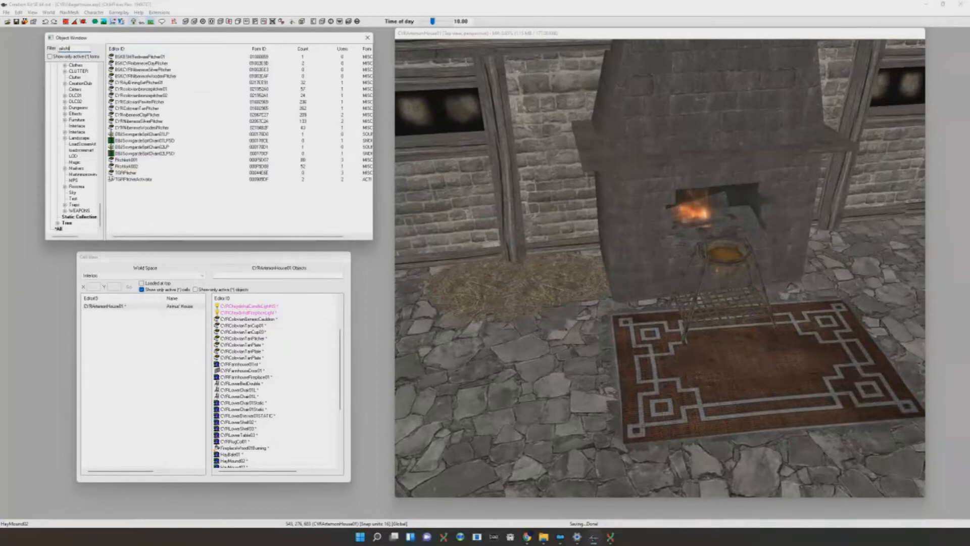
Place Pitchfork001 upright on the hay against the wall beside the fireplace
{"action": "scroll", "coordinate": [657, 252], "scroll_direction": "up", "scroll_amount": 2}
{"action": "middle_click_drag", "start_coordinate": [657, 252], "coordinate": [708, 247]}
{"action": "scroll", "coordinate": [657, 252], "scroll_direction": "up", "scroll_amount": 1}
{"action": "left_click_drag", "start_coordinate": [127, 57], "coordinate": [591, 259]}
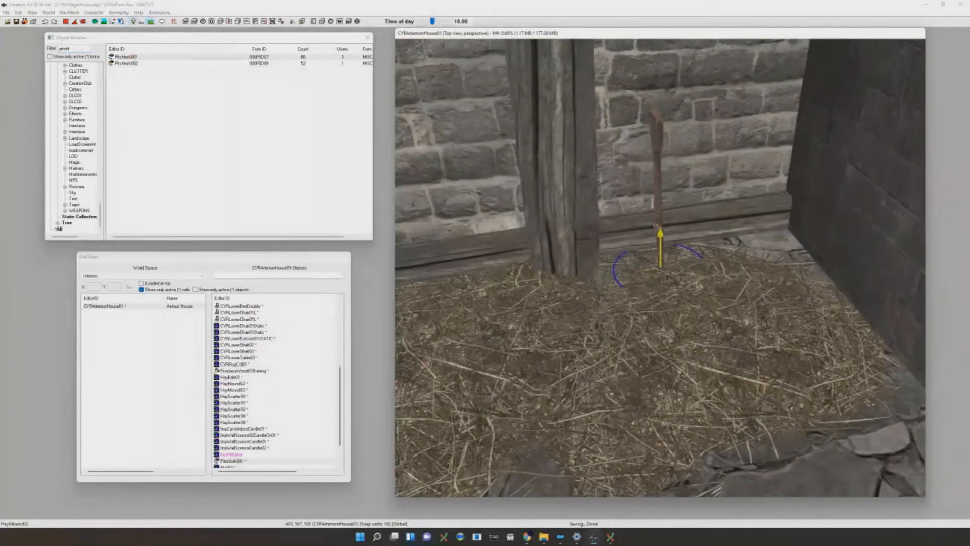
{"action": "left_click_drag", "start_coordinate": [662, 234], "coordinate": [733, 202]}
{"action": "scroll", "coordinate": [733, 202], "scroll_direction": "down", "scroll_amount": 4}
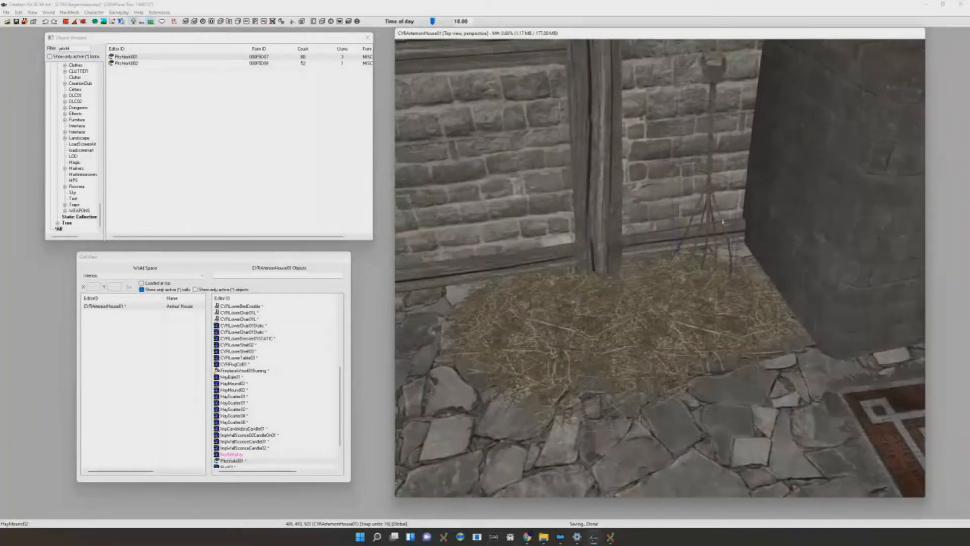
Relocate the pitchfork from the fireplace to the wall beside the hay bales and rotate it
{"action": "key", "text": "Delete"}
{"action": "middle_click_drag", "start_coordinate": [733, 202], "coordinate": [810, 230], "text": "shift"}
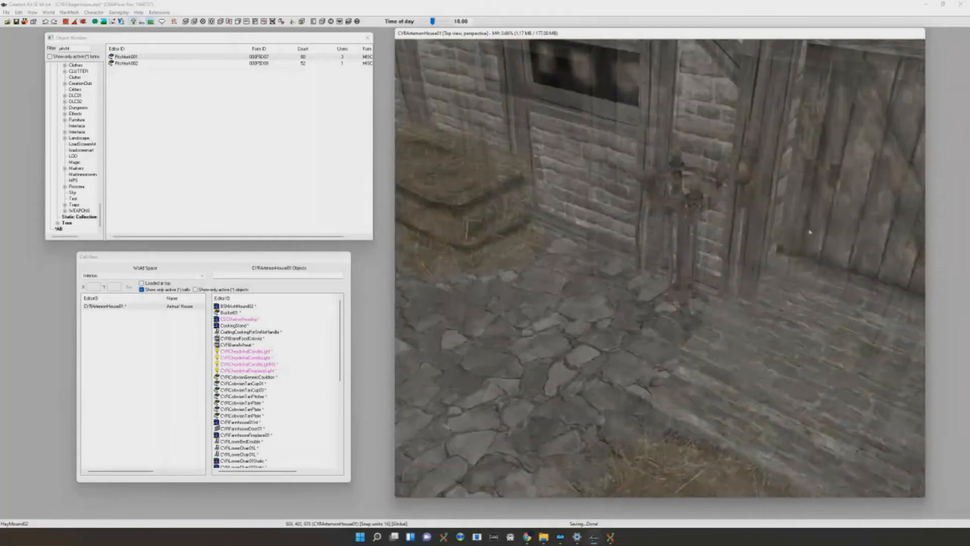
{"action": "scroll", "coordinate": [810, 230], "scroll_direction": "up", "scroll_amount": 3}
{"action": "left_click", "coordinate": [611, 292]}
{"action": "scroll", "coordinate": [612, 292], "scroll_direction": "up", "scroll_amount": 3}
{"action": "middle_click_drag", "start_coordinate": [612, 292], "coordinate": [657, 257], "text": "shift"}
{"action": "left_click_drag", "start_coordinate": [660, 256], "coordinate": [659, 185]}
{"action": "right_click_drag", "start_coordinate": [660, 185], "coordinate": [558, 114]}
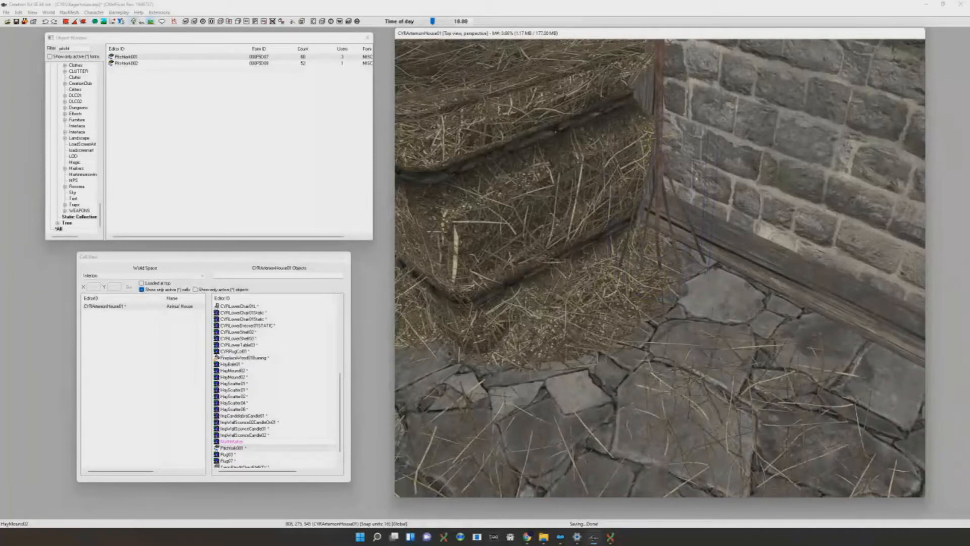
Fine-tune the pitchfork's rotation and position so it stands close between the hay bales and the wall
{"action": "middle_click_drag", "start_coordinate": [558, 114], "coordinate": [693, 199], "text": "shift"}
{"action": "mouse_move", "coordinate": [694, 199]}
{"action": "right_mouse_down"}
{"action": "mouse_move", "coordinate": [713, 191]}
{"action": "mouse_move", "coordinate": [720, 172]}
{"action": "mouse_move", "coordinate": [745, 200]}
{"action": "mouse_move", "coordinate": [713, 154]}
{"action": "mouse_move", "coordinate": [694, 150]}
{"action": "mouse_move", "coordinate": [719, 179]}
{"action": "mouse_move", "coordinate": [699, 192]}
{"action": "mouse_move", "coordinate": [717, 193]}
{"action": "mouse_move", "coordinate": [682, 201]}
{"action": "right_mouse_up"}
{"action": "middle_click_drag", "start_coordinate": [681, 200], "coordinate": [699, 258]}
{"action": "left_click_drag", "start_coordinate": [699, 258], "coordinate": [701, 262]}
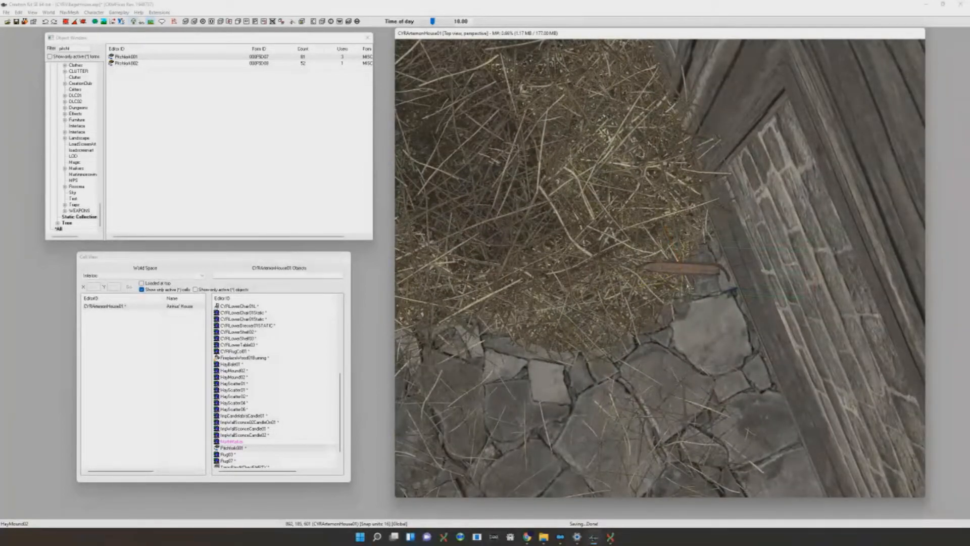
{"action": "mouse_move", "coordinate": [688, 291]}
{"action": "left_mouse_down"}
{"action": "mouse_move", "coordinate": [697, 286]}
{"action": "mouse_move", "coordinate": [680, 283]}
{"action": "mouse_move", "coordinate": [693, 283]}
{"action": "left_mouse_up"}
{"action": "middle_click_drag", "start_coordinate": [693, 282], "coordinate": [663, 264], "text": "shift"}
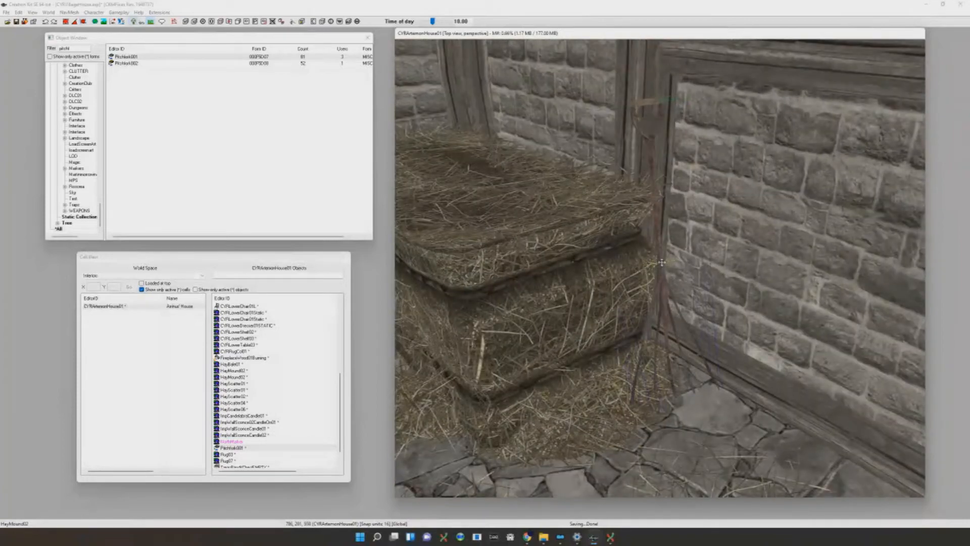
Open the reference properties of the pitchfork beside the hay bales and close them again
{"action": "scroll", "coordinate": [666, 272], "scroll_direction": "up", "scroll_amount": 4}
{"action": "scroll", "coordinate": [667, 274], "scroll_direction": "down", "scroll_amount": 4}
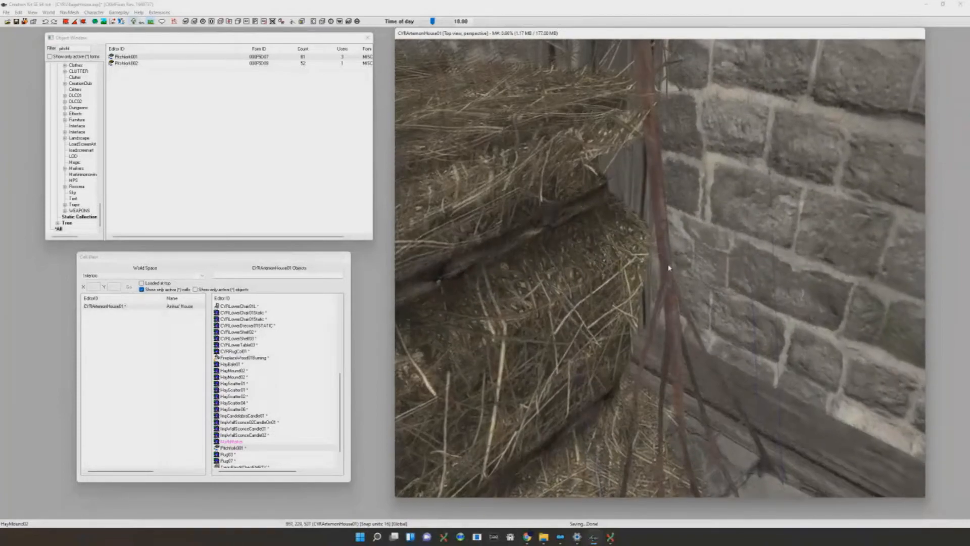
{"action": "scroll", "coordinate": [666, 266], "scroll_direction": "down", "scroll_amount": 6}
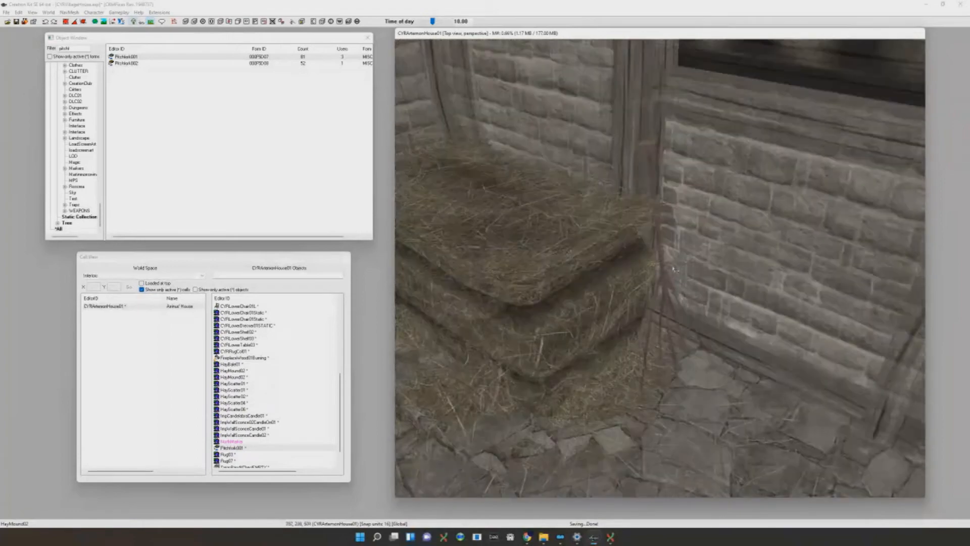
{"action": "double_click", "coordinate": [661, 254]}
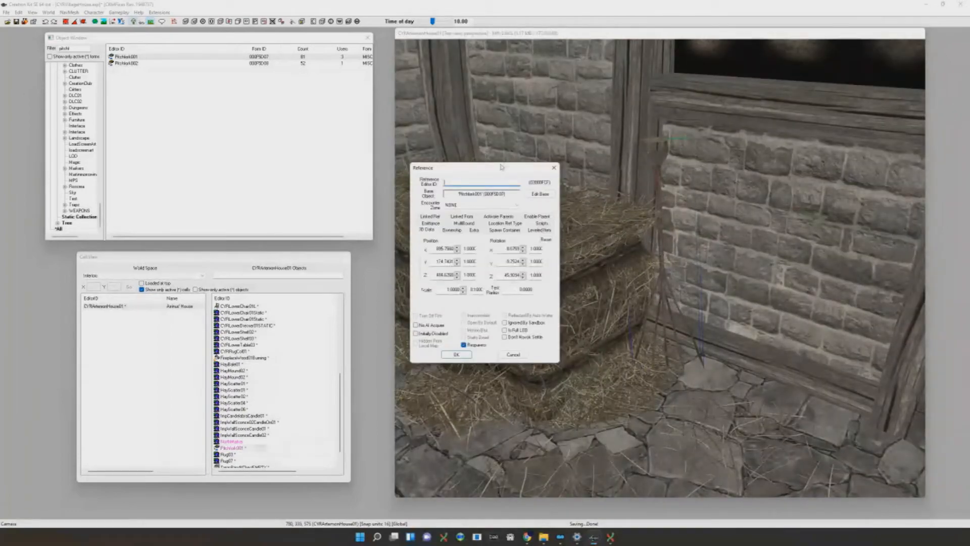
{"action": "left_click_drag", "start_coordinate": [454, 167], "coordinate": [359, 148]}
{"action": "left_click", "coordinate": [339, 334]}
Run the Havok simulation to settle the pitchfork against the wall beside the hay bales
{"action": "scroll", "coordinate": [524, 323], "scroll_direction": "up", "scroll_amount": 2}
{"action": "scroll", "coordinate": [523, 324], "scroll_direction": "up", "scroll_amount": 3}
{"action": "left_click", "coordinate": [113, 23]}
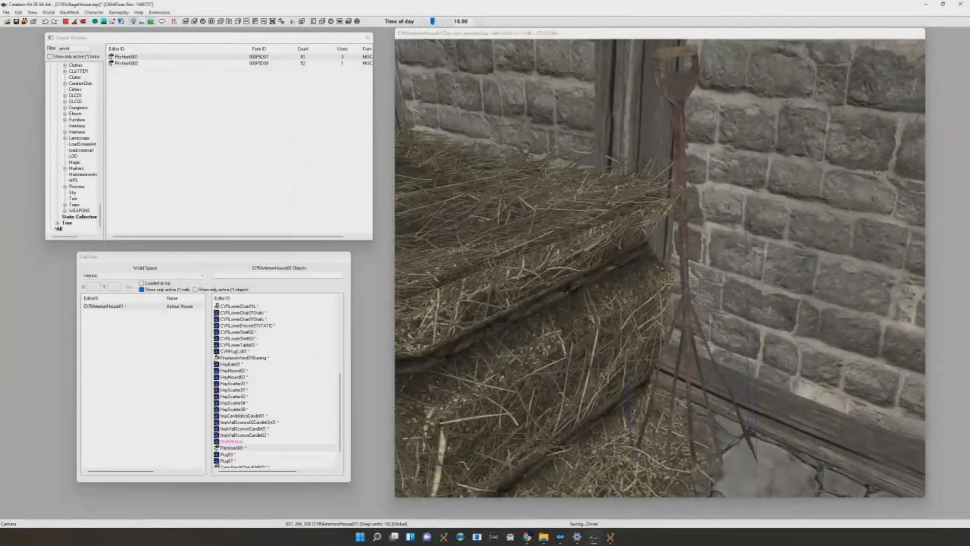
{"action": "scroll", "coordinate": [659, 270], "scroll_direction": "up", "scroll_amount": 5}
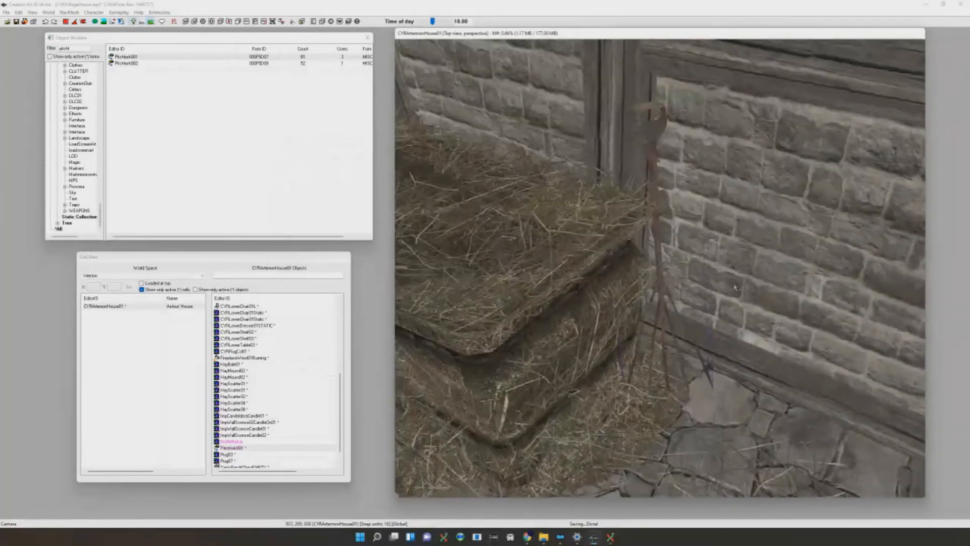
{"action": "scroll", "coordinate": [659, 270], "scroll_direction": "down", "scroll_amount": 6}
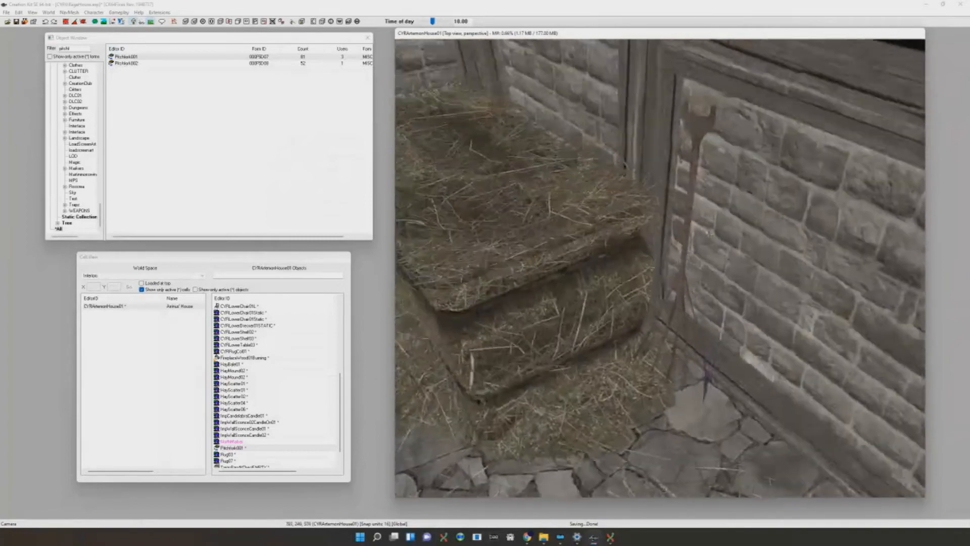
{"action": "middle_click_drag", "start_coordinate": [710, 233], "coordinate": [706, 183], "text": "shift"}
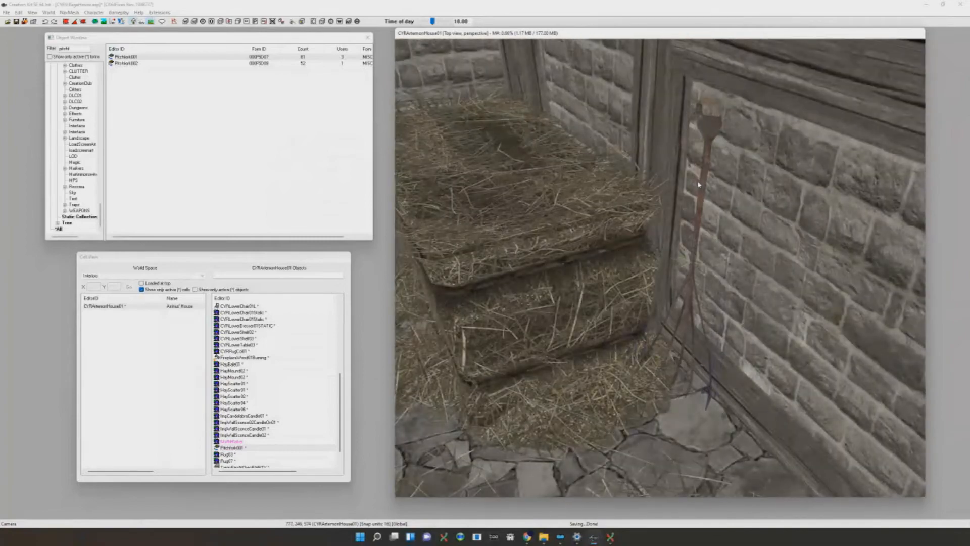
{"action": "scroll", "coordinate": [706, 183], "scroll_direction": "down", "scroll_amount": 3}
{"action": "middle_click_drag", "start_coordinate": [706, 182], "coordinate": [638, 267], "text": "shift"}
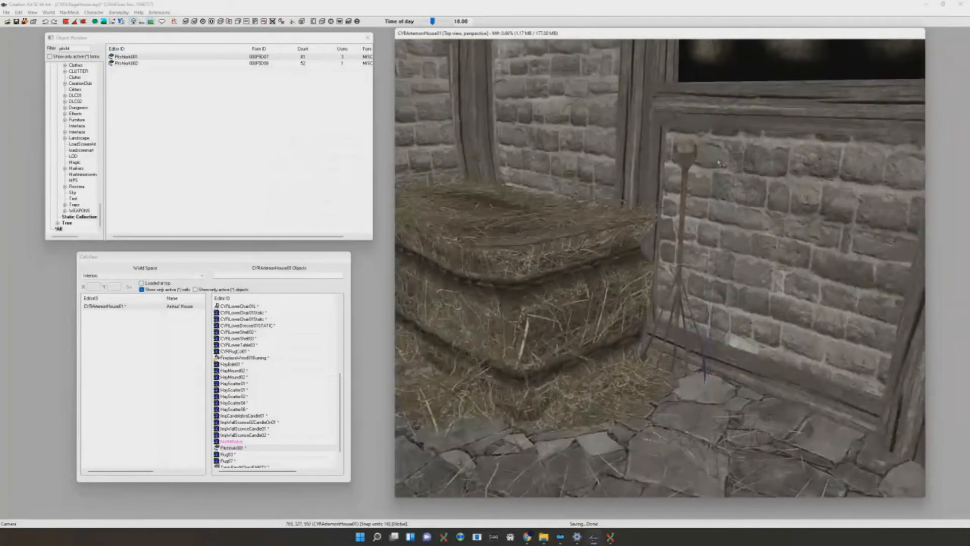
Examine the hay bale corner and the doorway under the room's own lighting
{"action": "scroll", "coordinate": [638, 267], "scroll_direction": "down", "scroll_amount": 5}
{"action": "key", "text": "d"}
{"action": "key", "text": "a"}
{"action": "scroll", "coordinate": [636, 267], "scroll_direction": "up", "scroll_amount": 8}
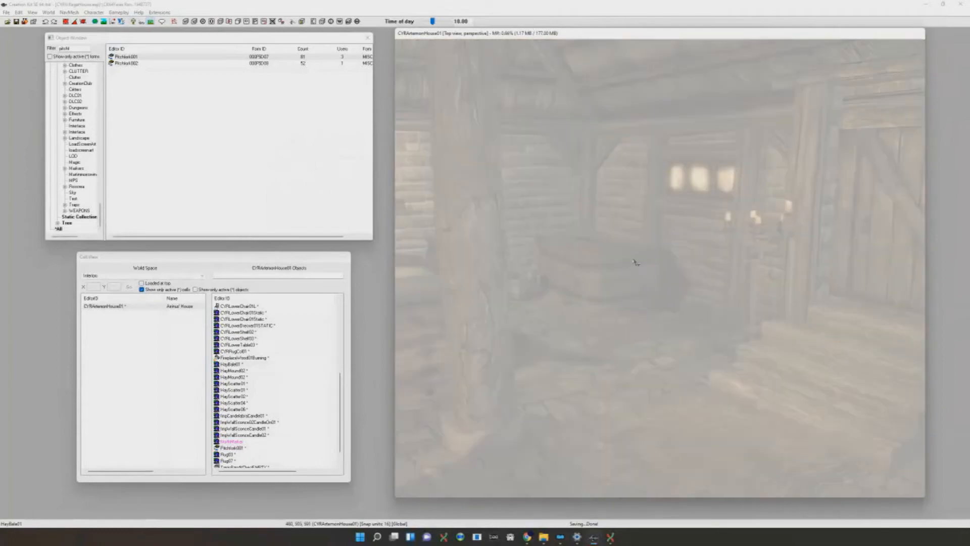
{"action": "scroll", "coordinate": [624, 262], "scroll_direction": "down", "scroll_amount": 6}
{"action": "middle_click_drag", "start_coordinate": [626, 261], "coordinate": [708, 313], "text": "shift"}
{"action": "scroll", "coordinate": [691, 299], "scroll_direction": "down", "scroll_amount": 4}
{"action": "scroll", "coordinate": [689, 296], "scroll_direction": "up", "scroll_amount": 4}
Add another HayScatter04 patch on the floor between the hay bales and the candelabrum, comparing it in both lighting modes
{"action": "key", "text": "a"}
{"action": "scroll", "coordinate": [709, 313], "scroll_direction": "down", "scroll_amount": 5}
{"action": "left_click", "coordinate": [715, 255]}
{"action": "scroll", "coordinate": [719, 234], "scroll_direction": "up", "scroll_amount": 4}
{"action": "key", "text": "a"}
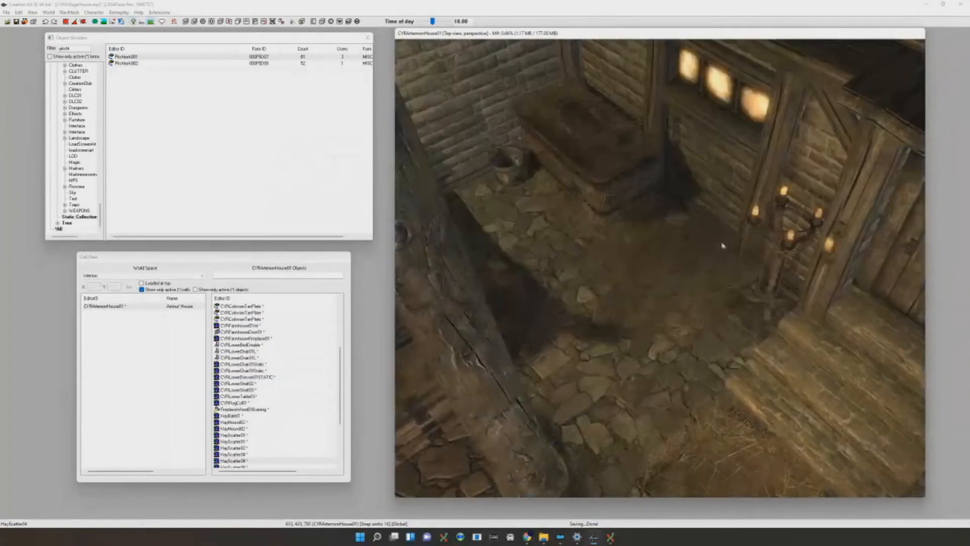
{"action": "key", "text": "a"}
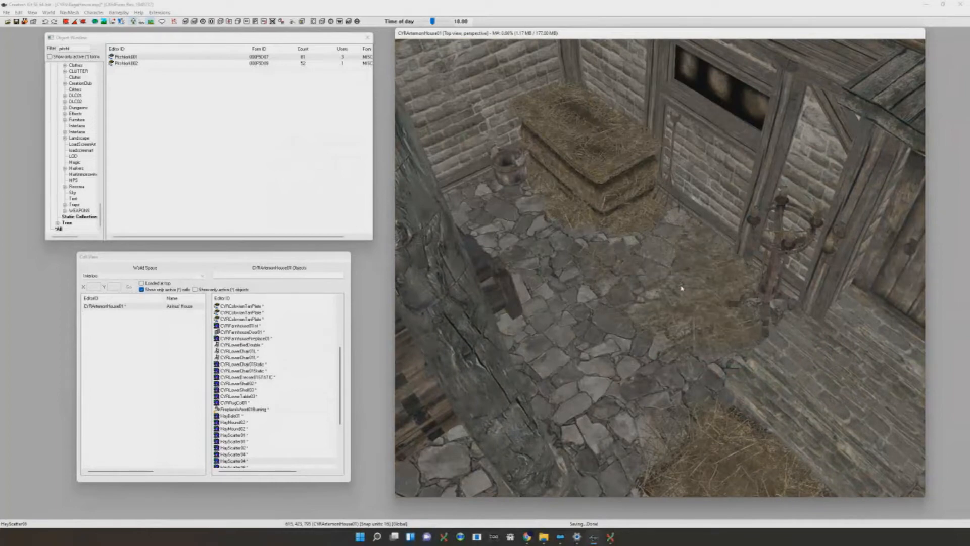
Filter the object list for the hanging animal ring pieces
{"action": "key", "text": "a"}
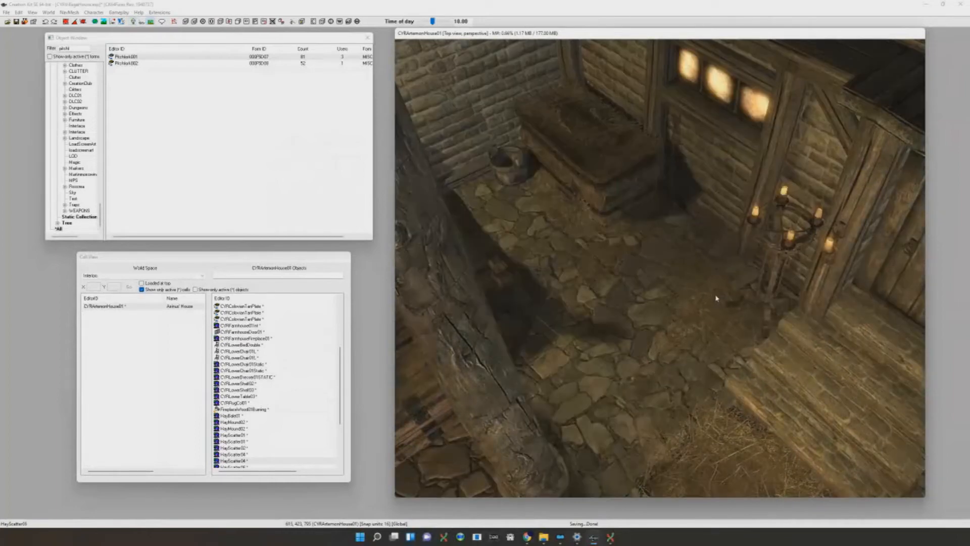
{"action": "middle_click_drag", "start_coordinate": [736, 289], "coordinate": [795, 263], "text": "shift"}
{"action": "middle_click_drag", "start_coordinate": [737, 258], "coordinate": [718, 273], "text": "shift"}
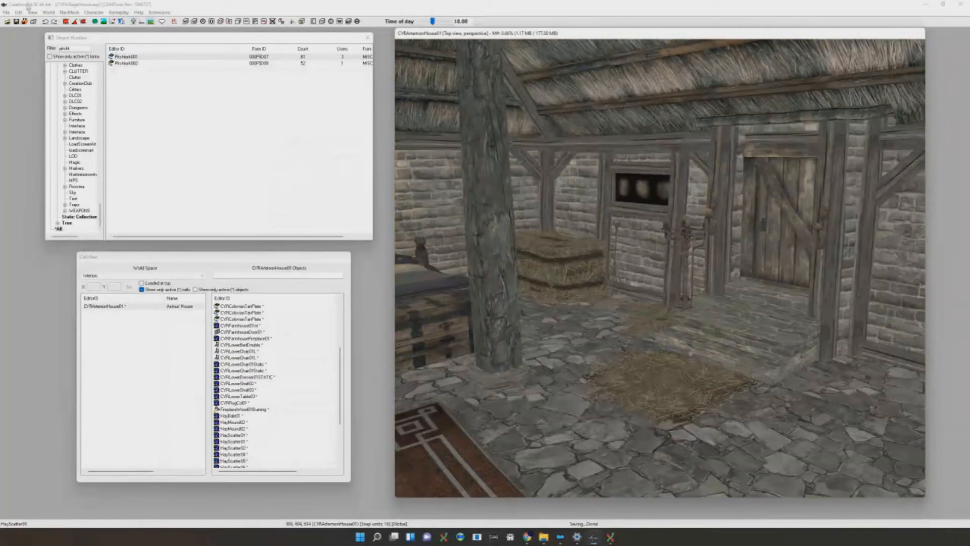
{"action": "key", "text": "BackSpace"}
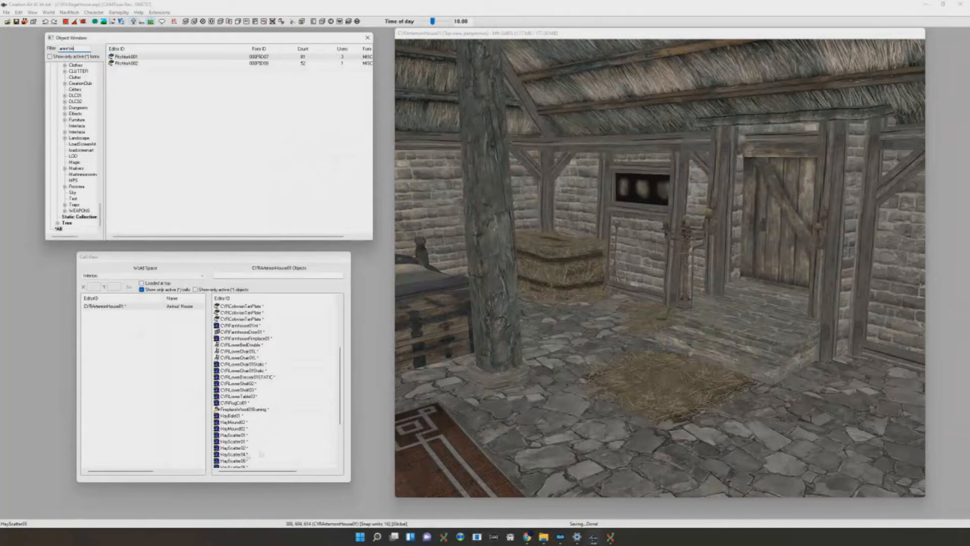
{"action": "scroll", "coordinate": [261, 455], "scroll_direction": "up", "scroll_amount": 1}
{"action": "key", "text": "alt+Tab"}
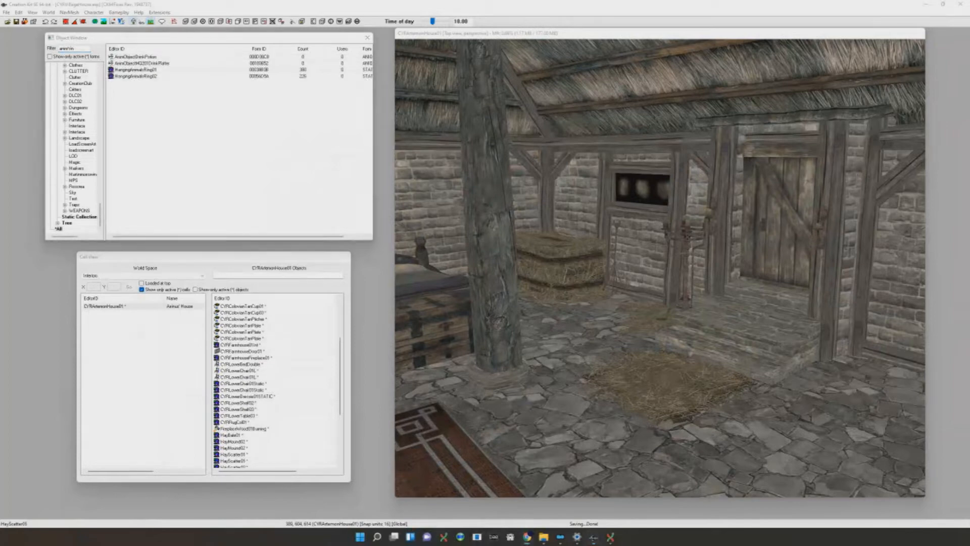
{"action": "scroll", "coordinate": [533, 258], "scroll_direction": "up", "scroll_amount": 3}
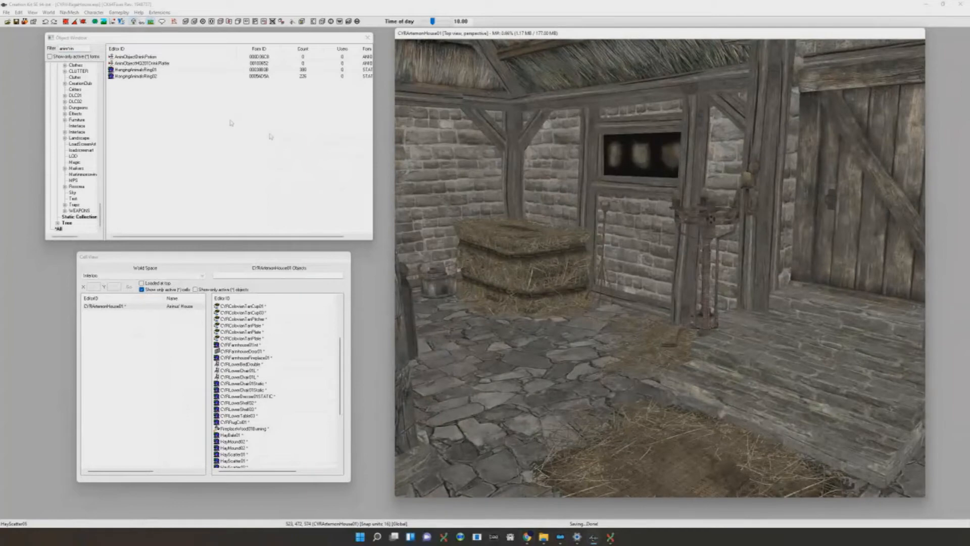
Place a hanging animals ring in the room's corner, near the window and above the hay bale
{"action": "left_click_drag", "start_coordinate": [151, 76], "coordinate": [695, 121]}
{"action": "middle_click_drag", "start_coordinate": [695, 121], "coordinate": [699, 168]}
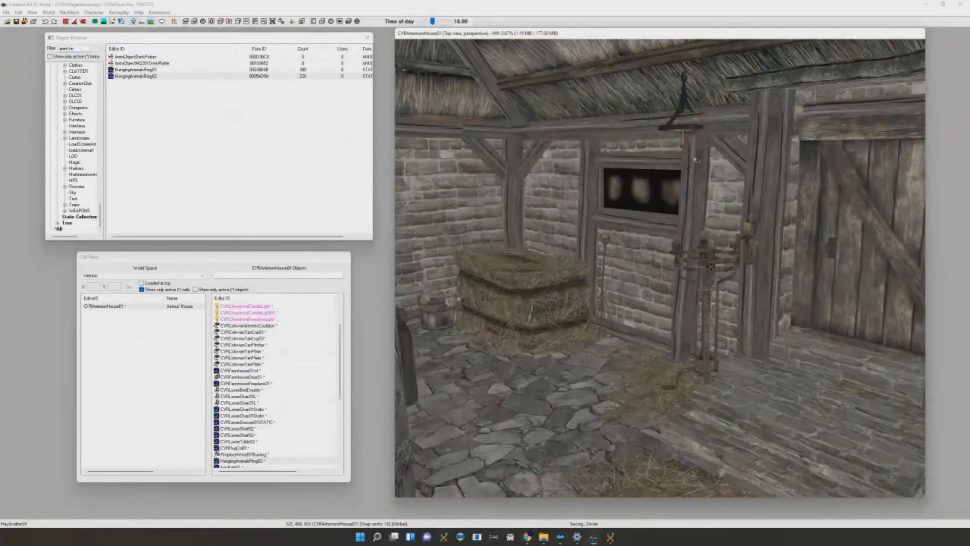
{"action": "left_click_drag", "start_coordinate": [687, 133], "coordinate": [594, 273]}
{"action": "middle_click_drag", "start_coordinate": [595, 272], "coordinate": [682, 265], "text": "shift"}
{"action": "left_click_drag", "start_coordinate": [682, 265], "coordinate": [687, 182]}
{"action": "middle_click_drag", "start_coordinate": [687, 182], "coordinate": [665, 251]}
{"action": "left_click_drag", "start_coordinate": [665, 251], "coordinate": [670, 237]}
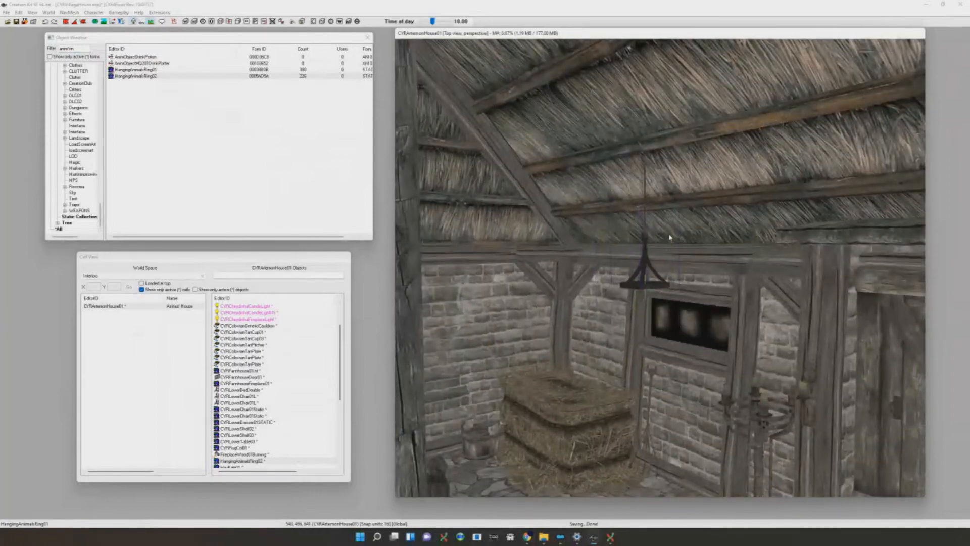
Fine-tune the hanging ring's position so it hangs from the roof just in front of the window
{"action": "scroll", "coordinate": [673, 232], "scroll_direction": "up", "scroll_amount": 3}
{"action": "middle_click_drag", "start_coordinate": [674, 231], "coordinate": [675, 221], "text": "shift"}
{"action": "scroll", "coordinate": [676, 220], "scroll_direction": "up", "scroll_amount": 3}
{"action": "left_click_drag", "start_coordinate": [680, 217], "coordinate": [679, 226]}
{"action": "mouse_move", "coordinate": [680, 227]}
{"action": "middle_mouse_down", "text": "shift"}
{"action": "mouse_move", "coordinate": [680, 217]}
{"action": "mouse_move", "coordinate": [713, 226]}
{"action": "mouse_move", "coordinate": [730, 200]}
{"action": "mouse_move", "coordinate": [729, 230]}
{"action": "mouse_move", "coordinate": [684, 238]}
{"action": "middle_mouse_up", "text": "shift"}
{"action": "scroll", "coordinate": [721, 212], "scroll_direction": "up", "scroll_amount": 4}
{"action": "scroll", "coordinate": [731, 202], "scroll_direction": "down", "scroll_amount": 2}
{"action": "key", "text": "a"}
{"action": "scroll", "coordinate": [727, 230], "scroll_direction": "down", "scroll_amount": 2}
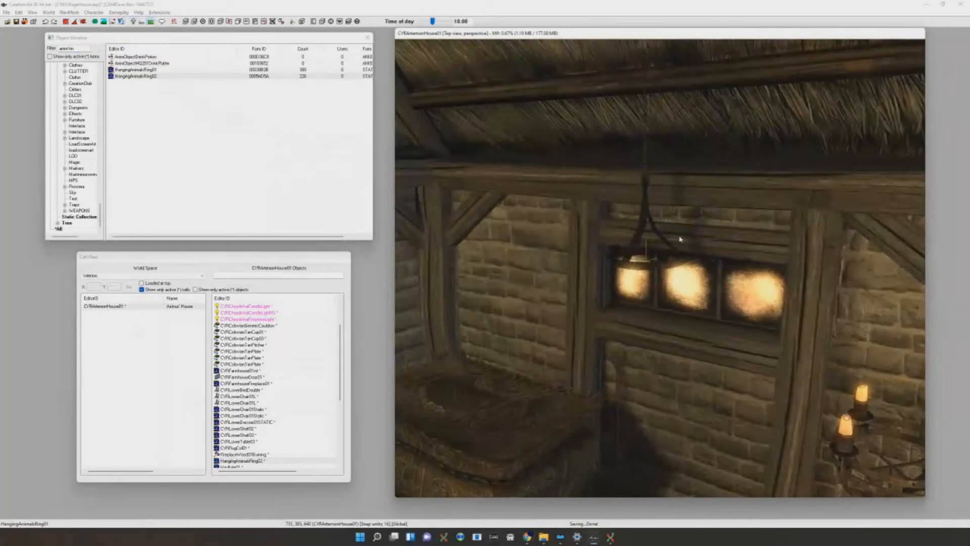
{"action": "left_click_drag", "start_coordinate": [684, 238], "coordinate": [652, 238]}
{"action": "key", "text": "a"}
Duplicate the hanging ring, set the copy beside the first in front of the window, and save the plugin
{"action": "middle_click_drag", "start_coordinate": [652, 238], "coordinate": [682, 235], "text": "shift"}
{"action": "key", "text": "ctrl+d"}
{"action": "left_click_drag", "start_coordinate": [642, 261], "coordinate": [748, 264]}
{"action": "key", "text": "ctrl+s"}
{"action": "left_click", "coordinate": [604, 261]}
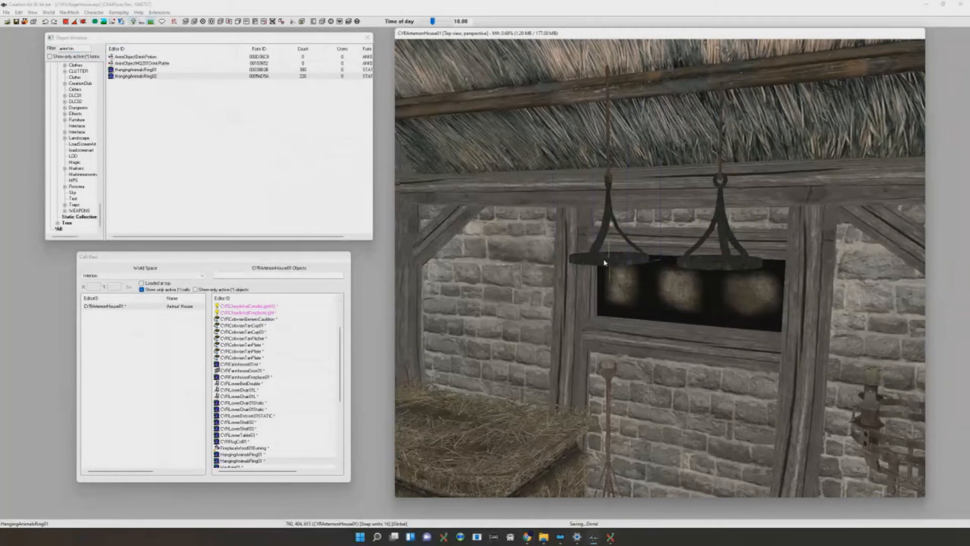
{"action": "key", "text": "d"}
Find BSKHangingOnionBraid in the object list and place it at the edge of the left hanging ring
{"action": "left_click_drag", "start_coordinate": [75, 47], "coordinate": [2, 15]}
{"action": "key", "text": "BackSpace"}
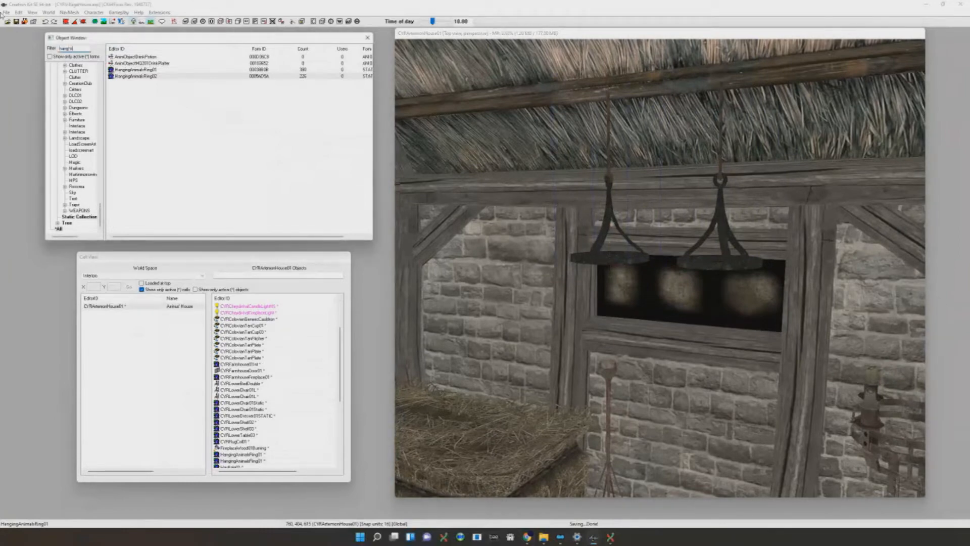
{"action": "scroll", "coordinate": [189, 87], "scroll_direction": "up", "scroll_amount": 1}
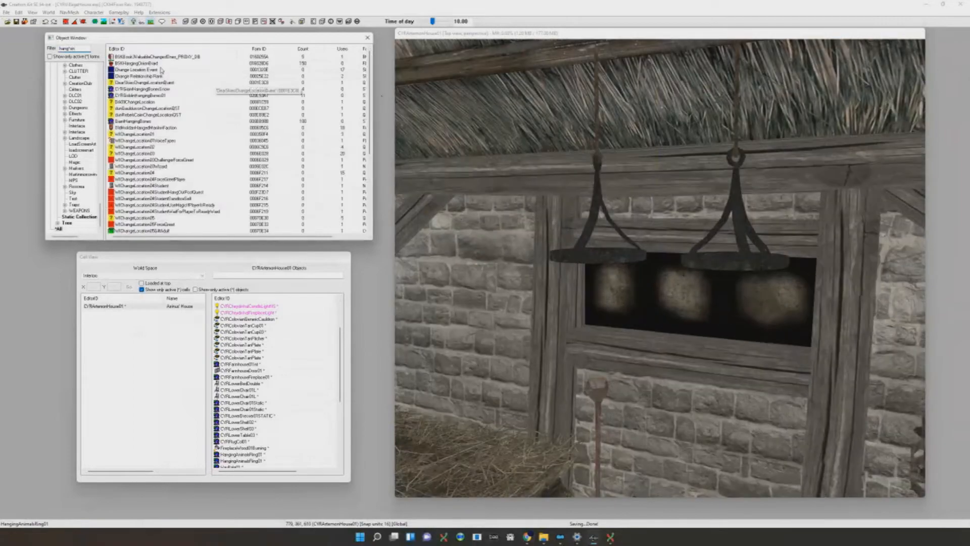
{"action": "left_click_drag", "start_coordinate": [159, 64], "coordinate": [281, 73]}
{"action": "left_click_drag", "start_coordinate": [648, 259], "coordinate": [636, 259]}
{"action": "key", "text": "c"}
{"action": "middle_click_drag", "start_coordinate": [637, 259], "coordinate": [691, 257], "text": "shift"}
{"action": "scroll", "coordinate": [691, 257], "scroll_direction": "down", "scroll_amount": 10}
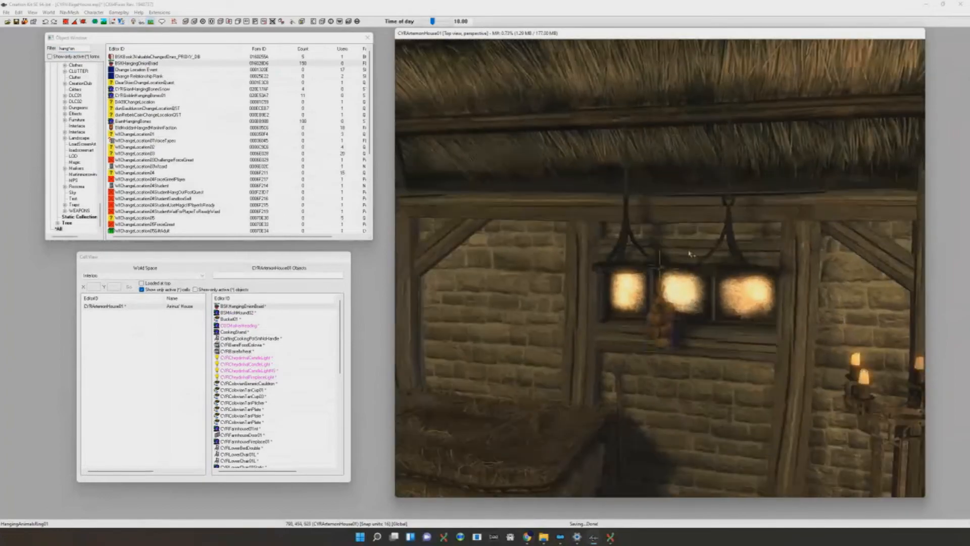
Duplicate the onion braid and swap one of the two for BSKHangingLavender01 on the left ring's far side
{"action": "left_click", "coordinate": [133, 21]}
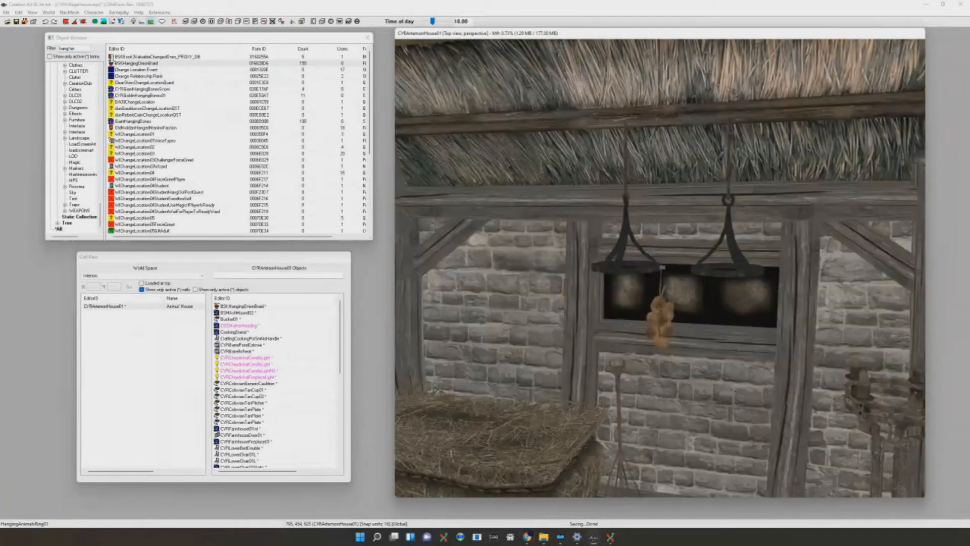
{"action": "scroll", "coordinate": [246, 169], "scroll_direction": "down", "scroll_amount": 6}
{"action": "scroll", "coordinate": [663, 324], "scroll_direction": "up", "scroll_amount": 3}
{"action": "left_click", "coordinate": [664, 331]}
{"action": "key", "text": "ctrl+d"}
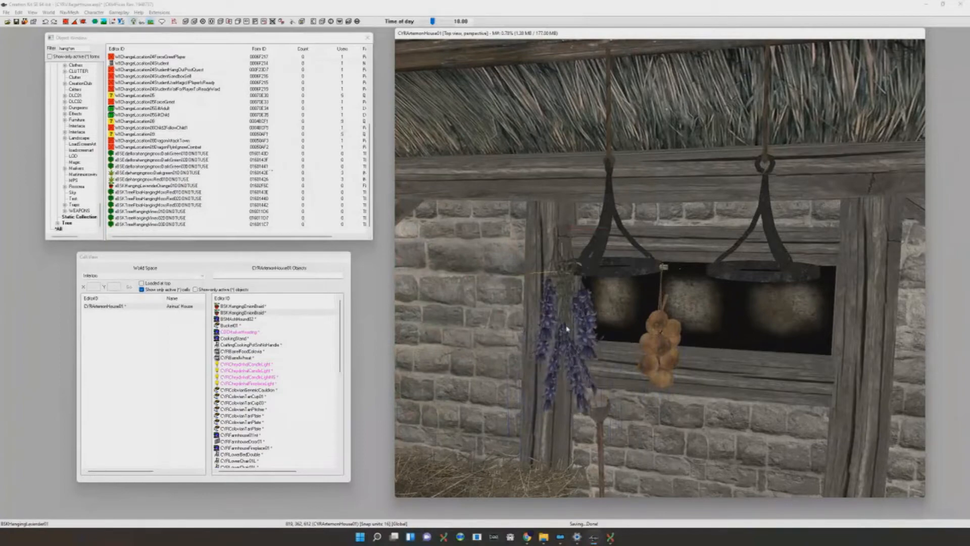
Line up the hanging lavender with the left ring's edge, checking it with and without the scene lighting
{"action": "scroll", "coordinate": [575, 320], "scroll_direction": "up", "scroll_amount": 3}
{"action": "middle_click_drag", "start_coordinate": [576, 320], "coordinate": [652, 305], "text": "shift"}
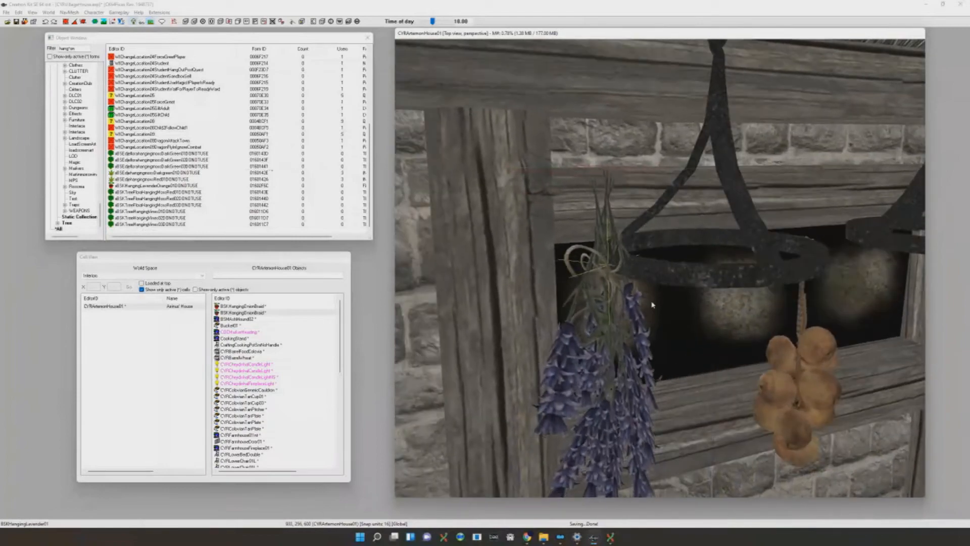
{"action": "key", "text": "a"}
{"action": "scroll", "coordinate": [619, 295], "scroll_direction": "down", "scroll_amount": 5}
{"action": "middle_click_drag", "start_coordinate": [619, 295], "coordinate": [584, 382], "text": "shift"}
{"action": "key", "text": "a"}
{"action": "scroll", "coordinate": [602, 291], "scroll_direction": "up", "scroll_amount": 4}
{"action": "scroll", "coordinate": [499, 419], "scroll_direction": "up", "scroll_amount": 4}
{"action": "scroll", "coordinate": [499, 418], "scroll_direction": "down", "scroll_amount": 8}
{"action": "scroll", "coordinate": [584, 382], "scroll_direction": "up", "scroll_amount": 4}
{"action": "scroll", "coordinate": [584, 382], "scroll_direction": "up", "scroll_amount": 3}
{"action": "scroll", "coordinate": [587, 380], "scroll_direction": "down", "scroll_amount": 4}
{"action": "scroll", "coordinate": [596, 377], "scroll_direction": "up", "scroll_amount": 5}
{"action": "scroll", "coordinate": [615, 368], "scroll_direction": "down", "scroll_amount": 5}
Adjust the onion braid's position against the right edge of the left hanging ring
{"action": "left_click", "coordinate": [581, 355]}
{"action": "scroll", "coordinate": [581, 356], "scroll_direction": "up", "scroll_amount": 4}
{"action": "middle_click_drag", "start_coordinate": [581, 357], "coordinate": [605, 337], "text": "shift"}
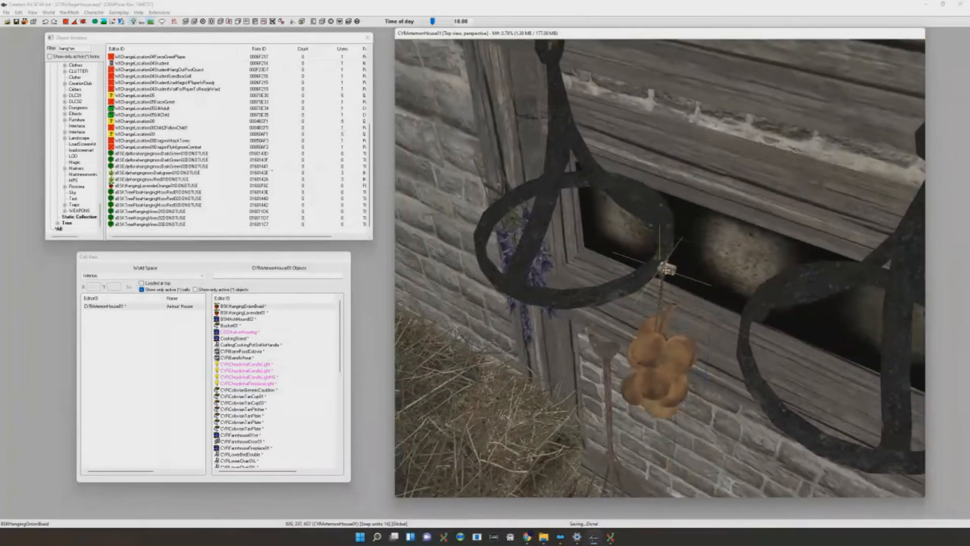
{"action": "middle_click_drag", "start_coordinate": [667, 272], "coordinate": [683, 259], "text": "shift"}
{"action": "scroll", "coordinate": [680, 264], "scroll_direction": "up", "scroll_amount": 5}
{"action": "scroll", "coordinate": [680, 263], "scroll_direction": "down", "scroll_amount": 5}
{"action": "left_click_drag", "start_coordinate": [683, 259], "coordinate": [683, 259]}
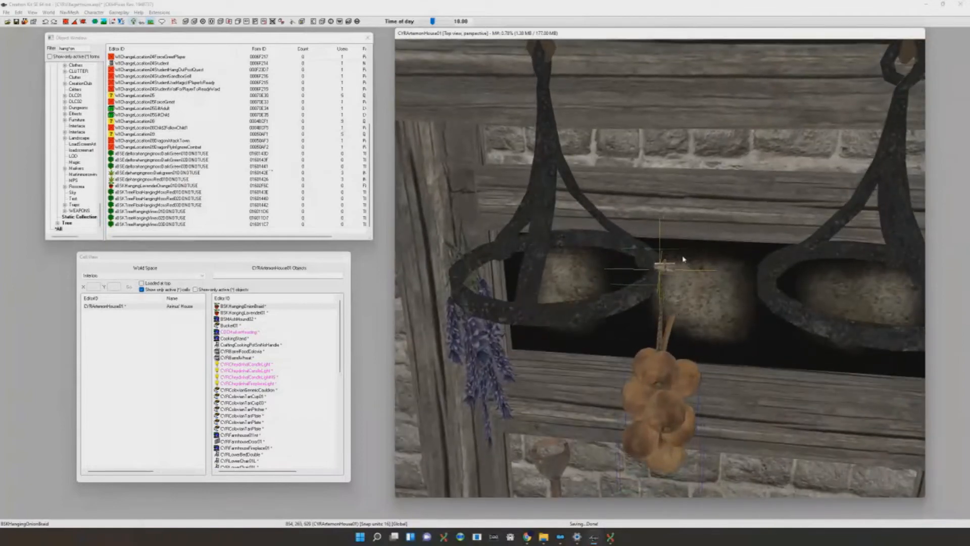
{"action": "scroll", "coordinate": [665, 266], "scroll_direction": "down", "scroll_amount": 5}
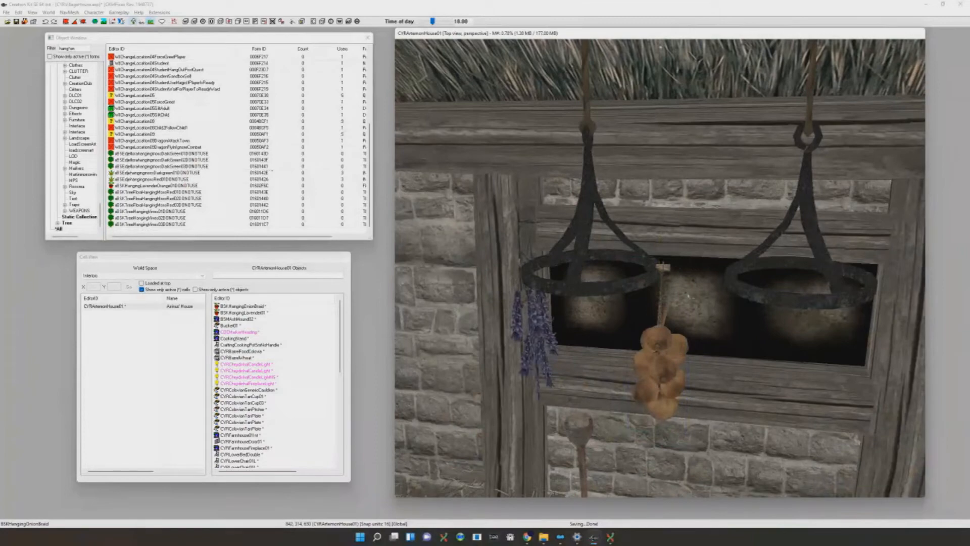
Examine the rings, lavender and onion braid from across the room and up close, with and without scene lighting
{"action": "scroll", "coordinate": [656, 302], "scroll_direction": "down", "scroll_amount": 4}
{"action": "scroll", "coordinate": [656, 302], "scroll_direction": "up", "scroll_amount": 6}
{"action": "scroll", "coordinate": [656, 302], "scroll_direction": "down", "scroll_amount": 8}
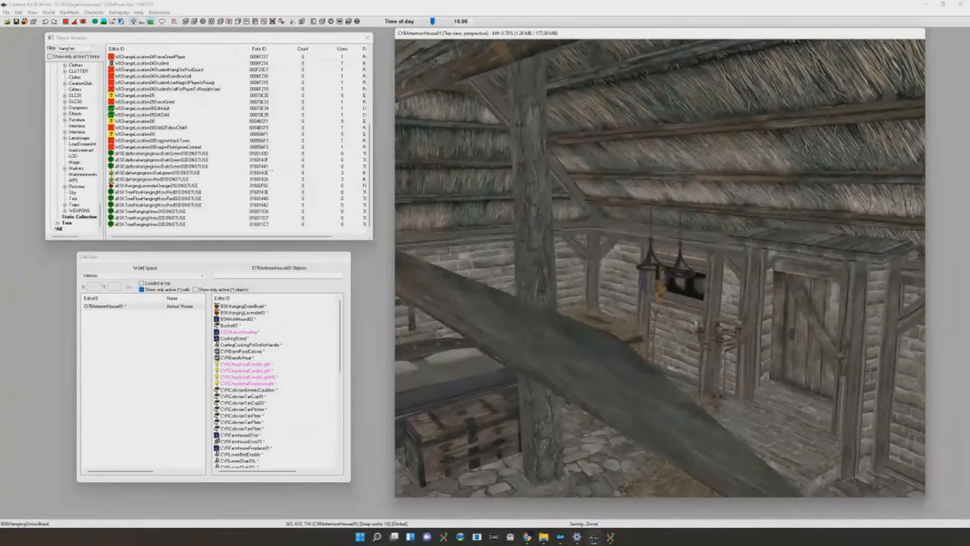
{"action": "key", "text": "a"}
{"action": "scroll", "coordinate": [699, 324], "scroll_direction": "up", "scroll_amount": 6}
{"action": "left_click", "coordinate": [557, 307]}
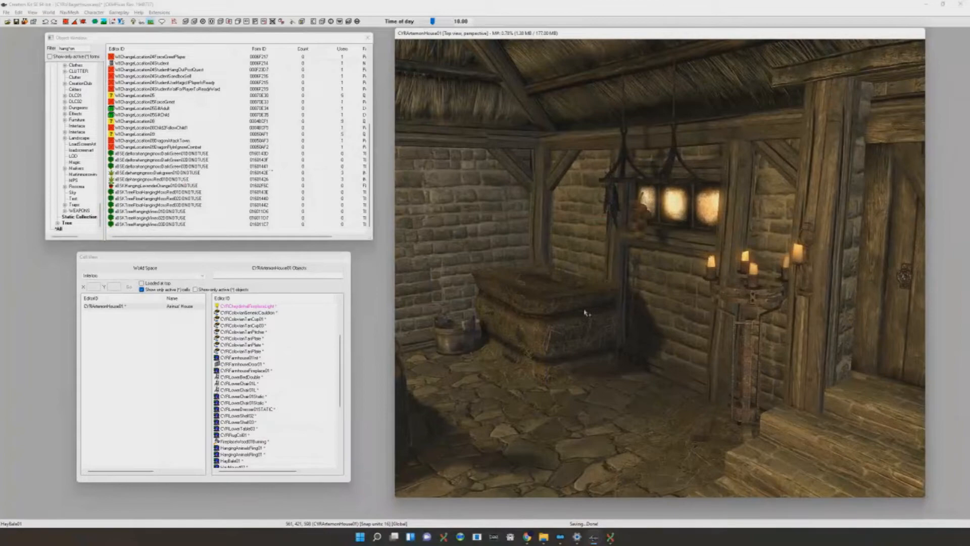
{"action": "scroll", "coordinate": [640, 255], "scroll_direction": "up", "scroll_amount": 5}
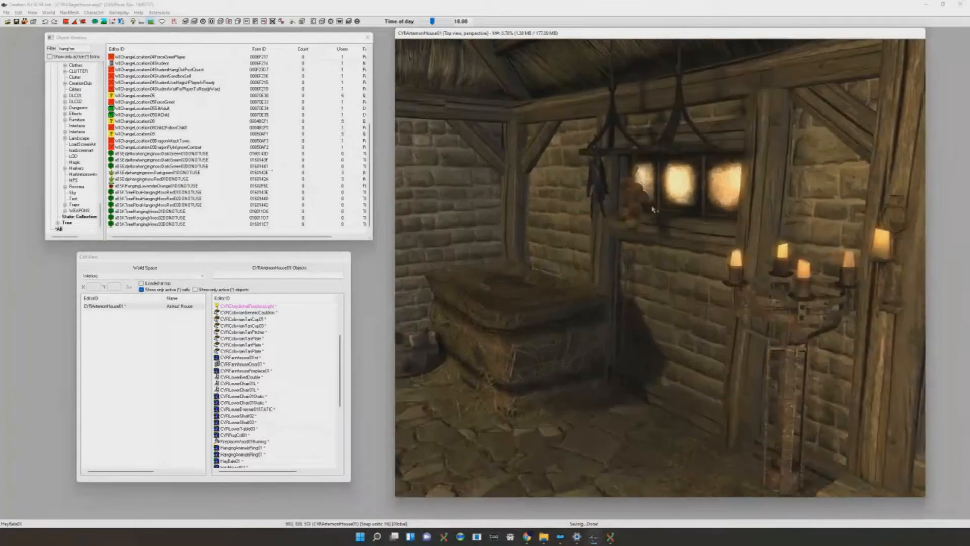
{"action": "left_click", "coordinate": [653, 218]}
{"action": "left_click", "coordinate": [611, 142]}
{"action": "middle_click_drag", "start_coordinate": [611, 142], "coordinate": [641, 125], "text": "shift"}
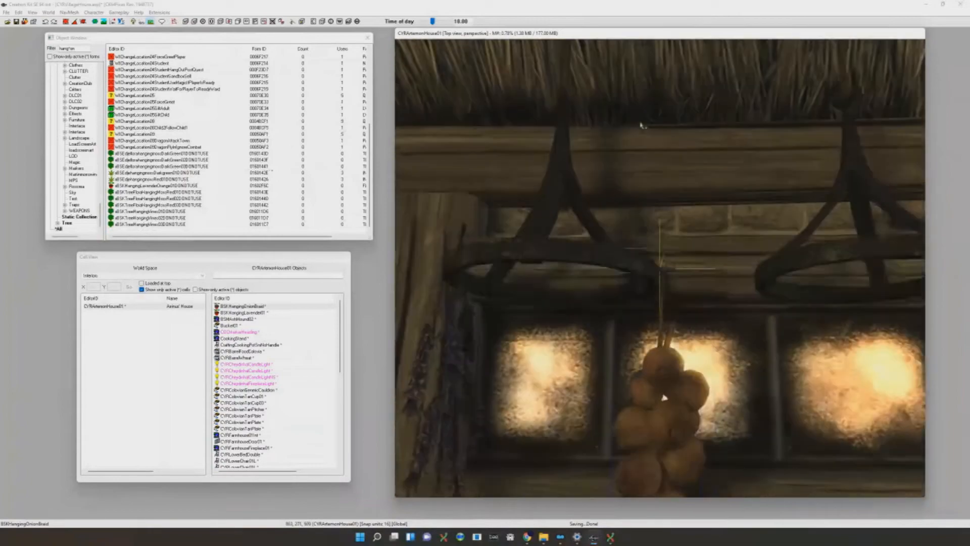
{"action": "scroll", "coordinate": [658, 204], "scroll_direction": "up", "scroll_amount": 5}
{"action": "scroll", "coordinate": [647, 204], "scroll_direction": "down", "scroll_amount": 10}
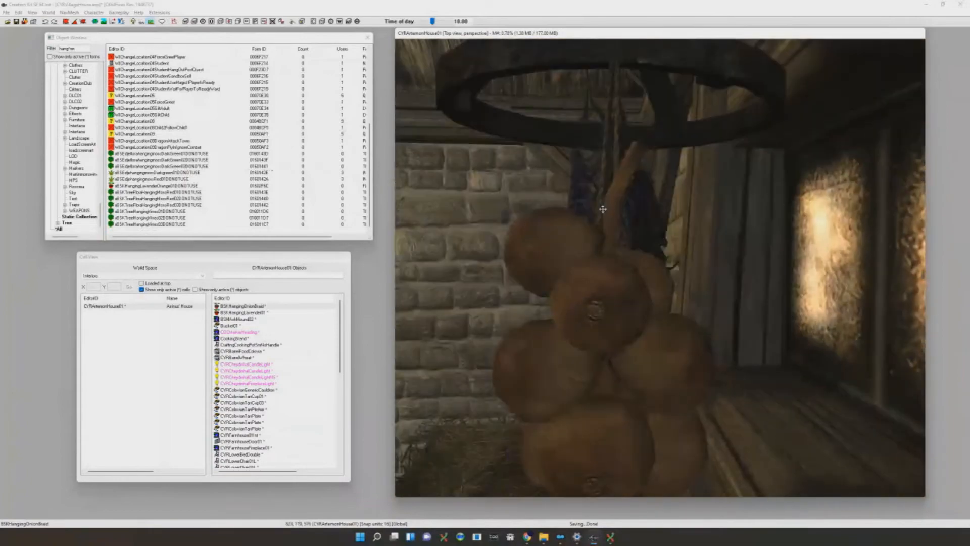
{"action": "scroll", "coordinate": [678, 264], "scroll_direction": "up", "scroll_amount": 10}
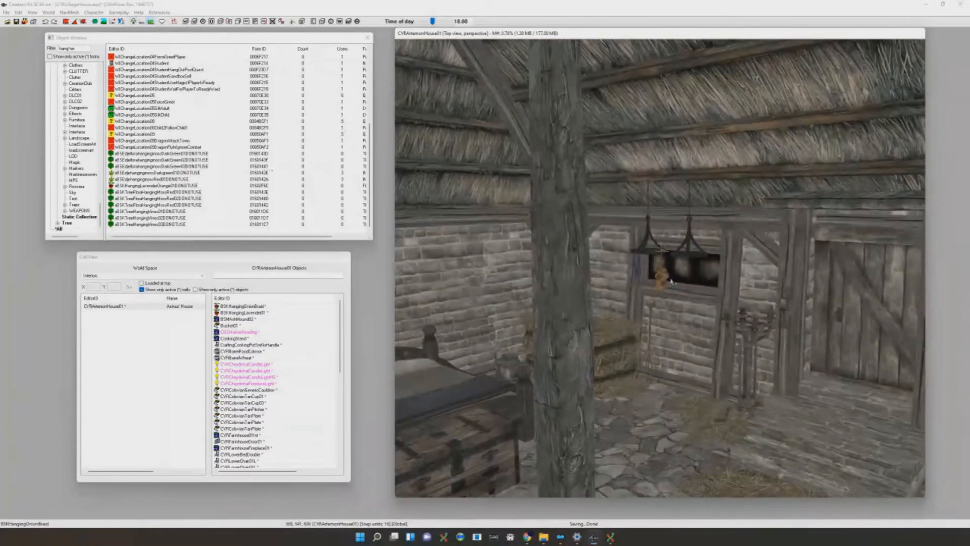
Delete the onion braid hanging from the left ring
{"action": "mouse_move", "coordinate": [678, 264]}
{"action": "middle_mouse_down", "text": "shift"}
{"action": "mouse_move", "coordinate": [668, 296]}
{"action": "mouse_move", "coordinate": [676, 272]}
{"action": "middle_mouse_up", "text": "shift"}
{"action": "key", "text": "a"}
{"action": "key", "text": "a"}
{"action": "scroll", "coordinate": [688, 255], "scroll_direction": "down", "scroll_amount": 5}
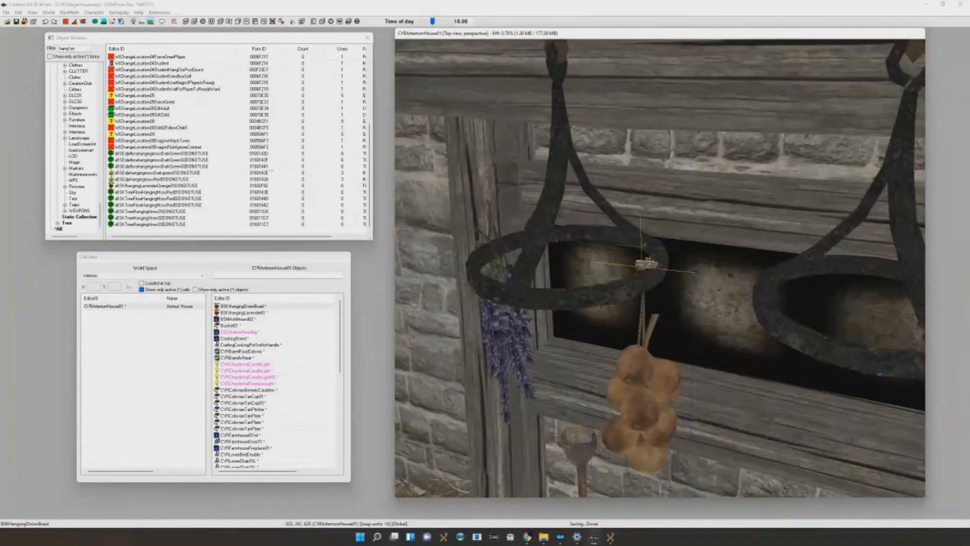
{"action": "scroll", "coordinate": [688, 254], "scroll_direction": "up", "scroll_amount": 3}
{"action": "key", "text": "Delete"}
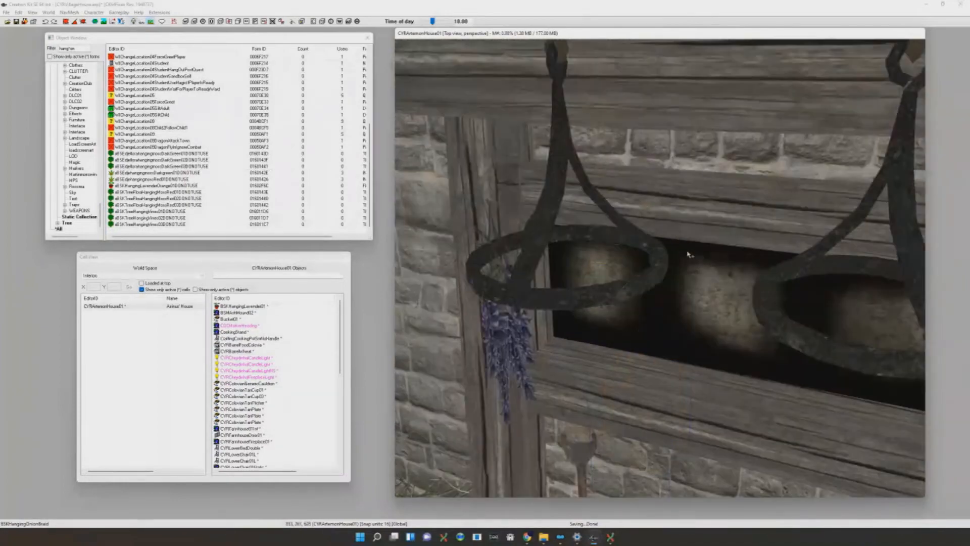
Check the two rings under scene lighting and filter the object list for "hanging"
{"action": "scroll", "coordinate": [213, 174], "scroll_direction": "up", "scroll_amount": 2}
{"action": "scroll", "coordinate": [597, 256], "scroll_direction": "up", "scroll_amount": 2}
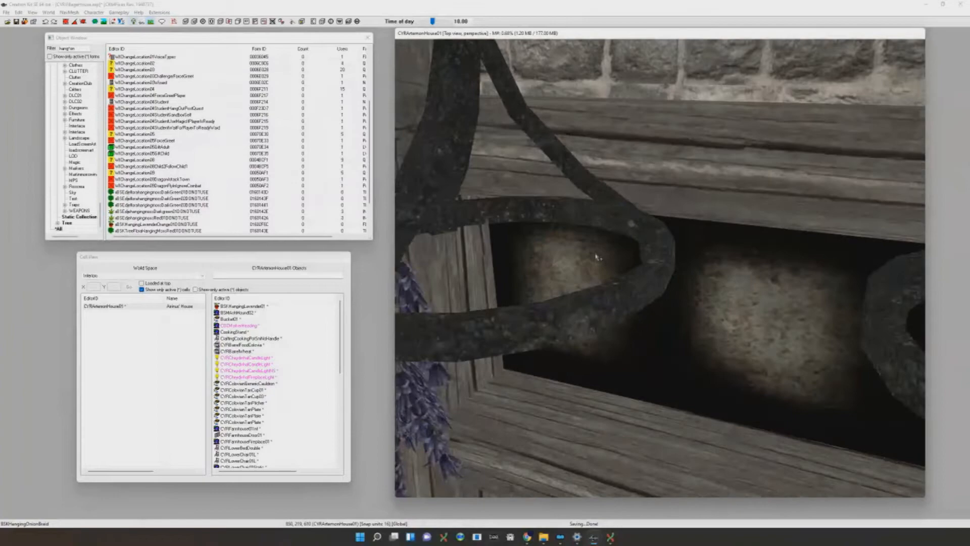
{"action": "scroll", "coordinate": [664, 280], "scroll_direction": "down", "scroll_amount": 7}
{"action": "scroll", "coordinate": [690, 292], "scroll_direction": "up", "scroll_amount": 3}
{"action": "key", "text": "a"}
{"action": "scroll", "coordinate": [690, 292], "scroll_direction": "up", "scroll_amount": 2}
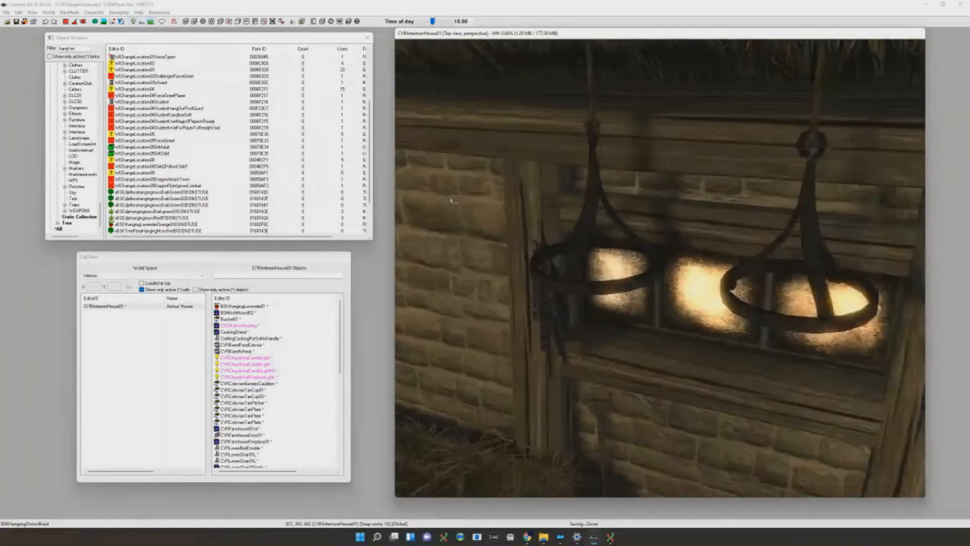
{"action": "key", "text": "a"}
{"action": "scroll", "coordinate": [690, 291], "scroll_direction": "down", "scroll_amount": 4}
{"action": "double_click", "coordinate": [75, 48]}
{"action": "left_click", "coordinate": [75, 48]}
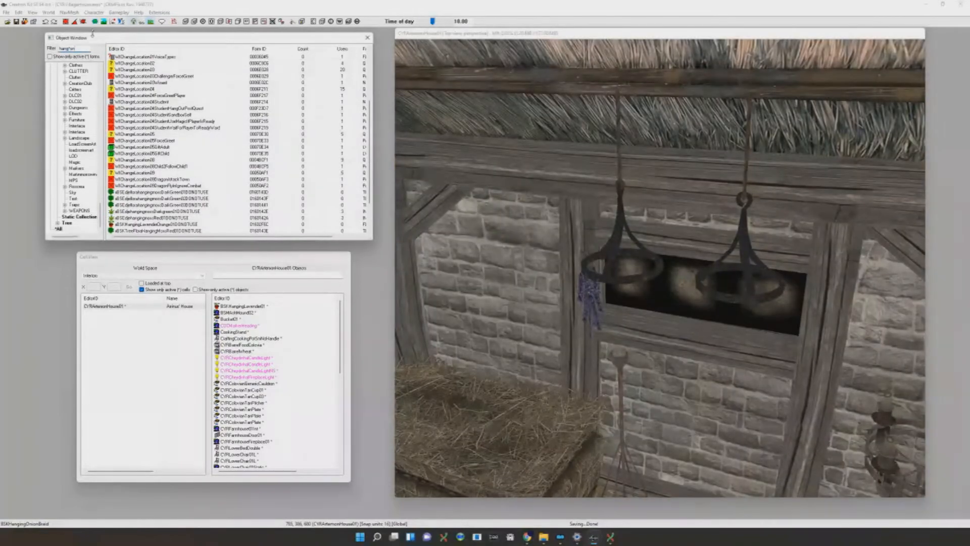
{"action": "key", "text": "BackSpace"}
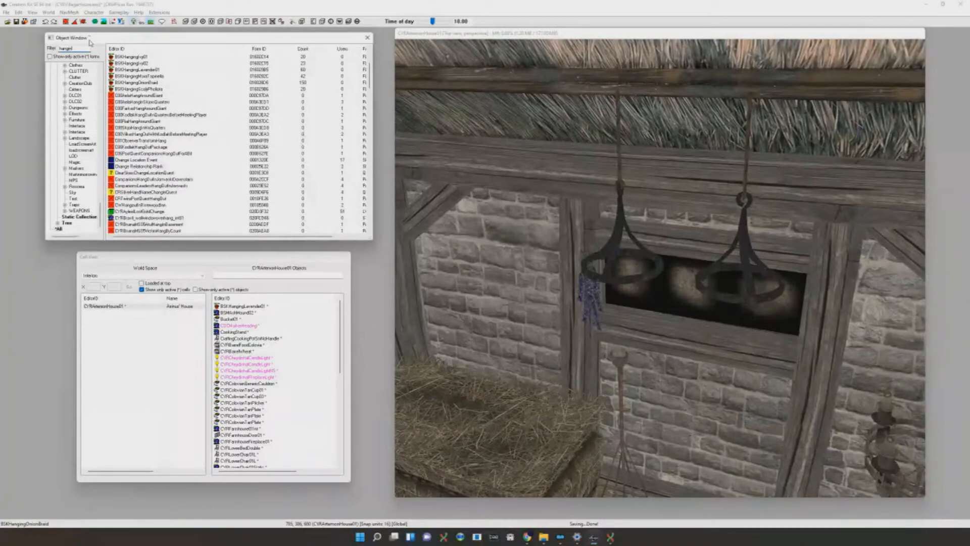
Browse the hanging objects for a piece to replace the deleted onion braid
{"action": "scroll", "coordinate": [110, 186], "scroll_direction": "down", "scroll_amount": 10}
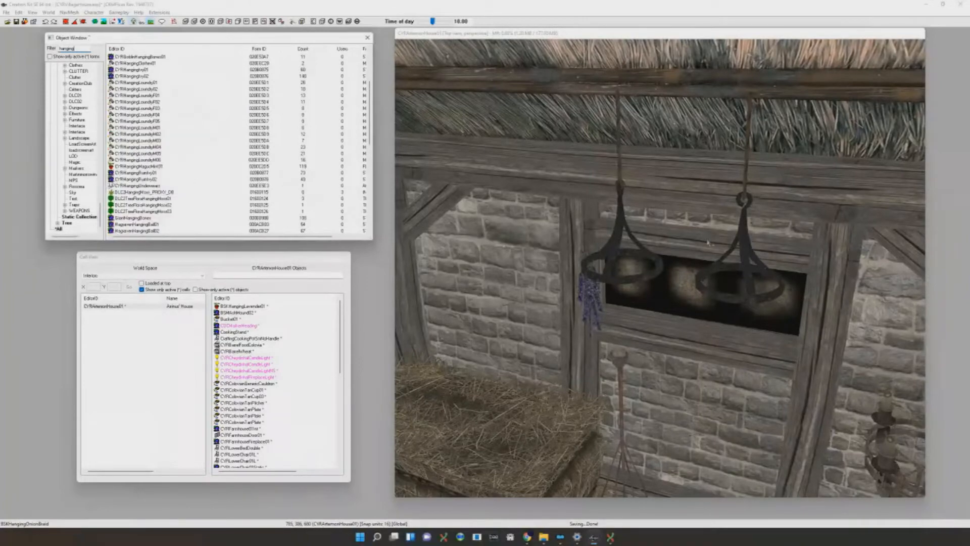
{"action": "scroll", "coordinate": [702, 260], "scroll_direction": "down", "scroll_amount": 6}
{"action": "scroll", "coordinate": [702, 260], "scroll_direction": "up", "scroll_amount": 6}
{"action": "middle_click_drag", "start_coordinate": [702, 259], "coordinate": [707, 204]}
{"action": "scroll", "coordinate": [706, 204], "scroll_direction": "up", "scroll_amount": 2}
{"action": "scroll", "coordinate": [157, 146], "scroll_direction": "down", "scroll_amount": 6}
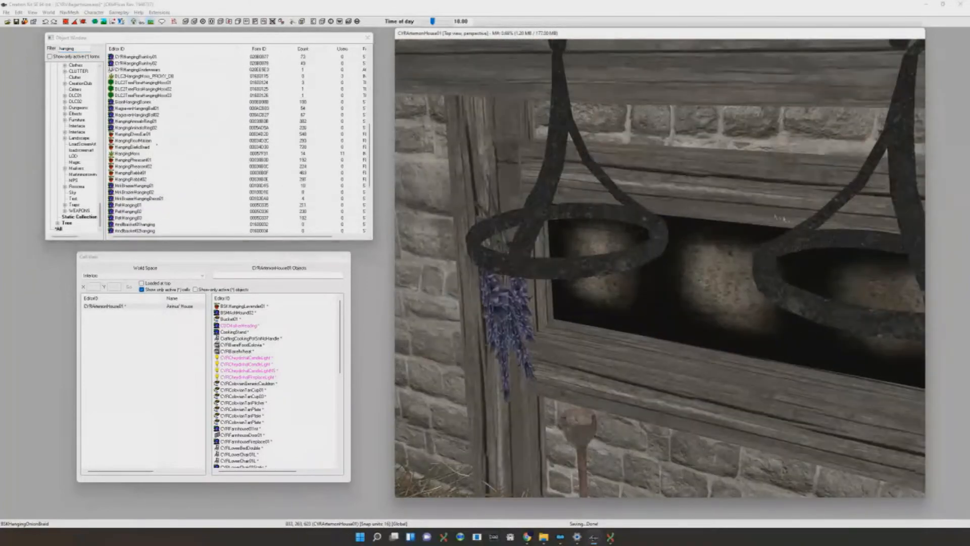
{"action": "scroll", "coordinate": [777, 217], "scroll_direction": "down", "scroll_amount": 4}
{"action": "scroll", "coordinate": [232, 172], "scroll_direction": "down", "scroll_amount": 5}
{"action": "scroll", "coordinate": [660, 269], "scroll_direction": "up", "scroll_amount": 6}
{"action": "scroll", "coordinate": [198, 144], "scroll_direction": "up", "scroll_amount": 1}
{"action": "scroll", "coordinate": [198, 143], "scroll_direction": "up", "scroll_amount": 3}
{"action": "scroll", "coordinate": [669, 169], "scroll_direction": "down", "scroll_amount": 3}
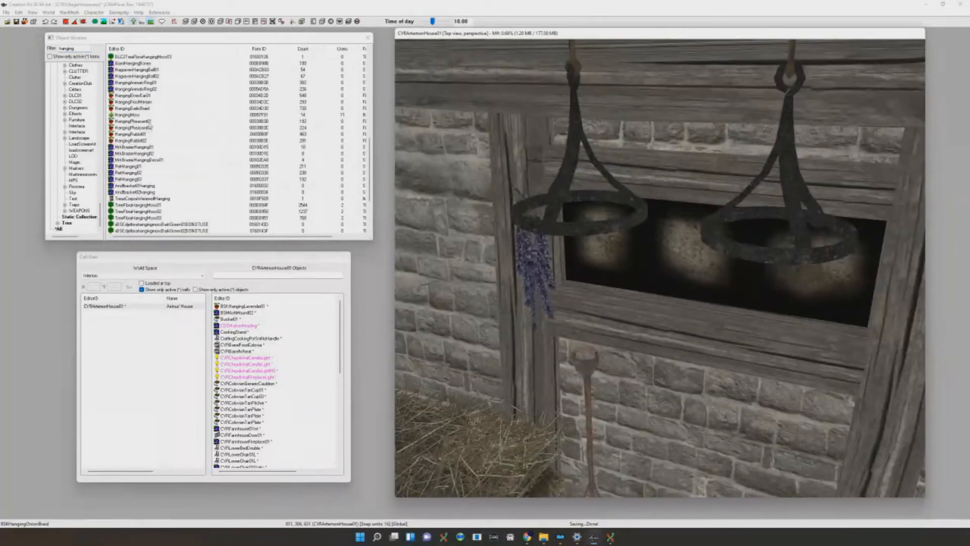
Place HangingGarlicBraid in the cell and align its tip with the left ring's right edge
{"action": "left_click_drag", "start_coordinate": [152, 108], "coordinate": [609, 233]}
{"action": "scroll", "coordinate": [662, 226], "scroll_direction": "up", "scroll_amount": 2}
{"action": "scroll", "coordinate": [661, 226], "scroll_direction": "up", "scroll_amount": 2}
{"action": "middle_click_drag", "start_coordinate": [661, 226], "coordinate": [636, 208], "text": "shift"}
{"action": "scroll", "coordinate": [635, 206], "scroll_direction": "down", "scroll_amount": 4}
{"action": "scroll", "coordinate": [635, 208], "scroll_direction": "up", "scroll_amount": 6}
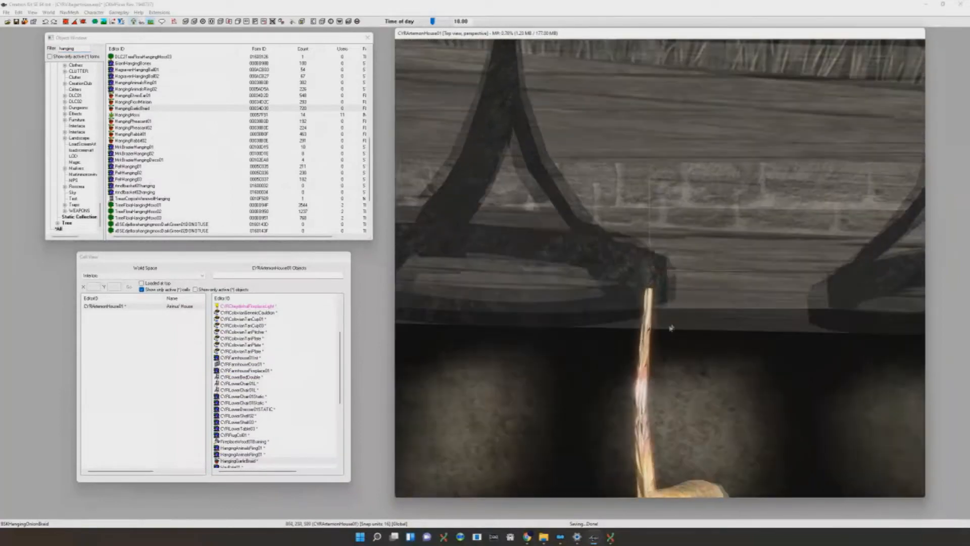
{"action": "middle_click_drag", "start_coordinate": [671, 329], "coordinate": [677, 322], "text": "shift"}
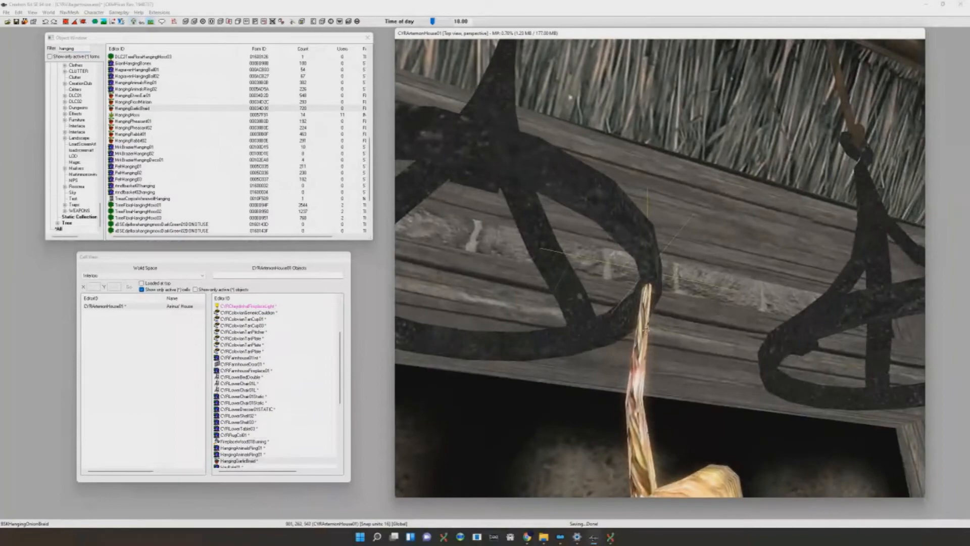
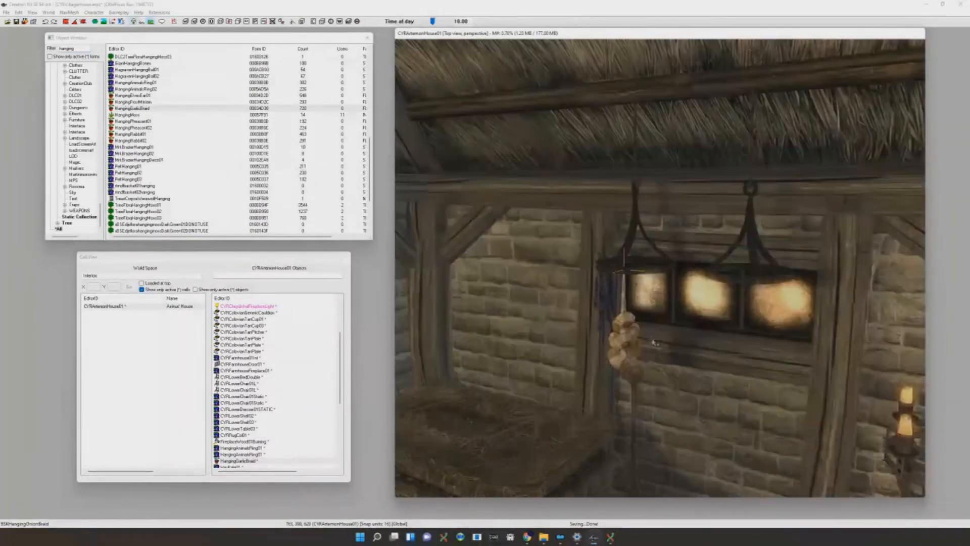
Examine the garlic braid's fit on the left ring from several angles and under scene lighting
{"action": "scroll", "coordinate": [636, 337], "scroll_direction": "down", "scroll_amount": 3}
{"action": "left_click", "coordinate": [627, 303]}
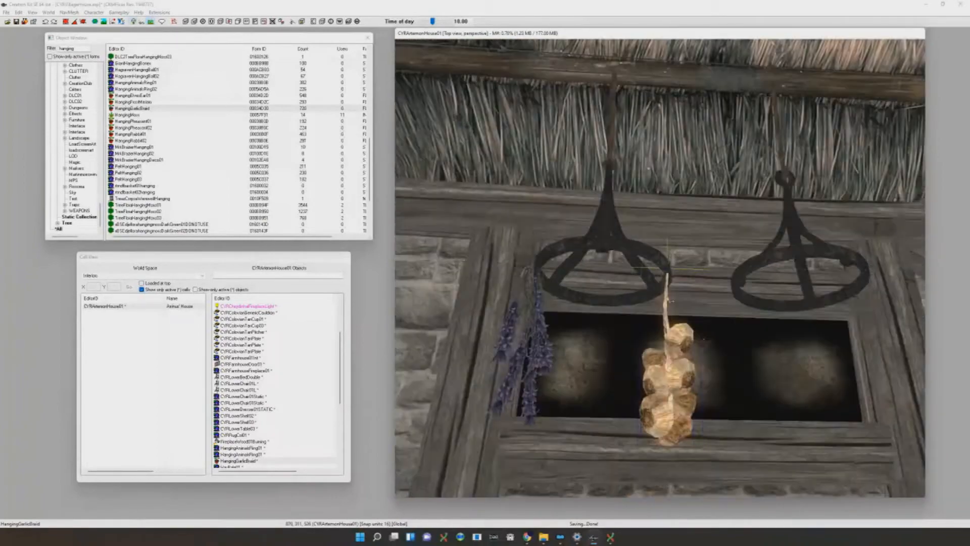
{"action": "scroll", "coordinate": [690, 323], "scroll_direction": "down", "scroll_amount": 3}
{"action": "left_click", "coordinate": [690, 322]}
{"action": "middle_click_drag", "start_coordinate": [685, 324], "coordinate": [658, 334], "text": "shift"}
{"action": "key", "text": "d"}
{"action": "scroll", "coordinate": [658, 333], "scroll_direction": "up", "scroll_amount": 3}
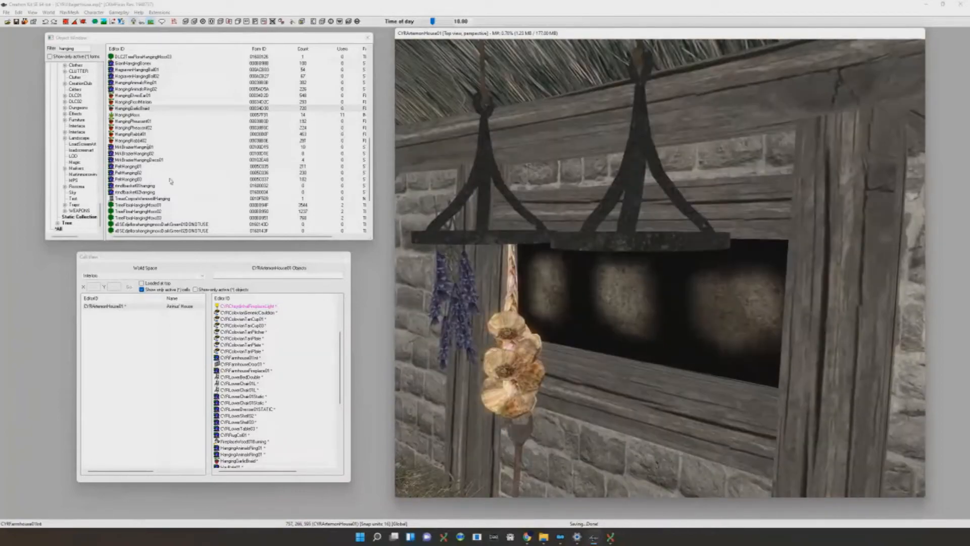
Place HangingRabbit01 on the right ring's outer edge and check it under scene lighting
{"action": "left_click", "coordinate": [150, 135]}
{"action": "left_click_drag", "start_coordinate": [642, 252], "coordinate": [651, 247]}
{"action": "middle_click_drag", "start_coordinate": [651, 246], "coordinate": [668, 261], "text": "shift"}
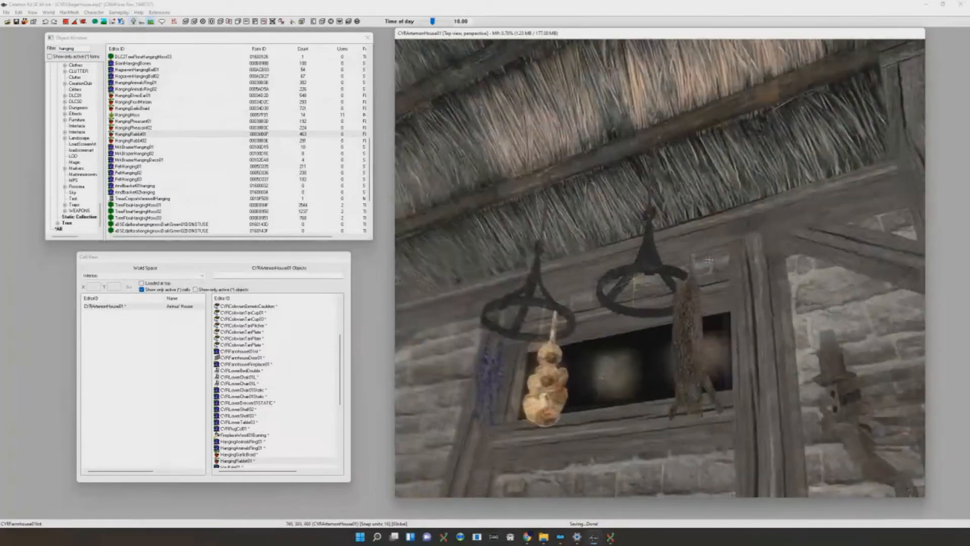
{"action": "key", "text": "d"}
{"action": "key", "text": "a"}
{"action": "scroll", "coordinate": [659, 314], "scroll_direction": "down", "scroll_amount": 4}
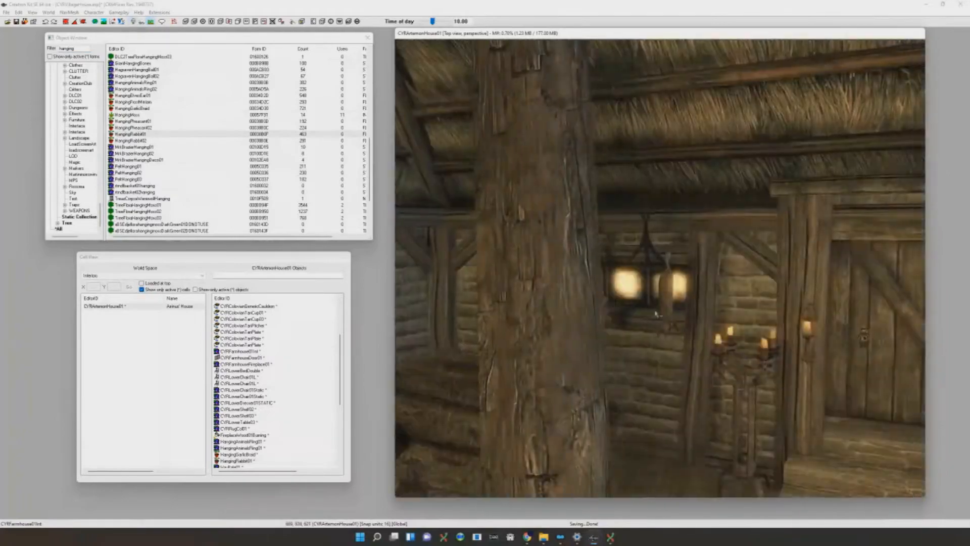
Duplicate the hanging rabbit and try the copy as HangingRabbit02 near the left ring
{"action": "left_click", "coordinate": [624, 309]}
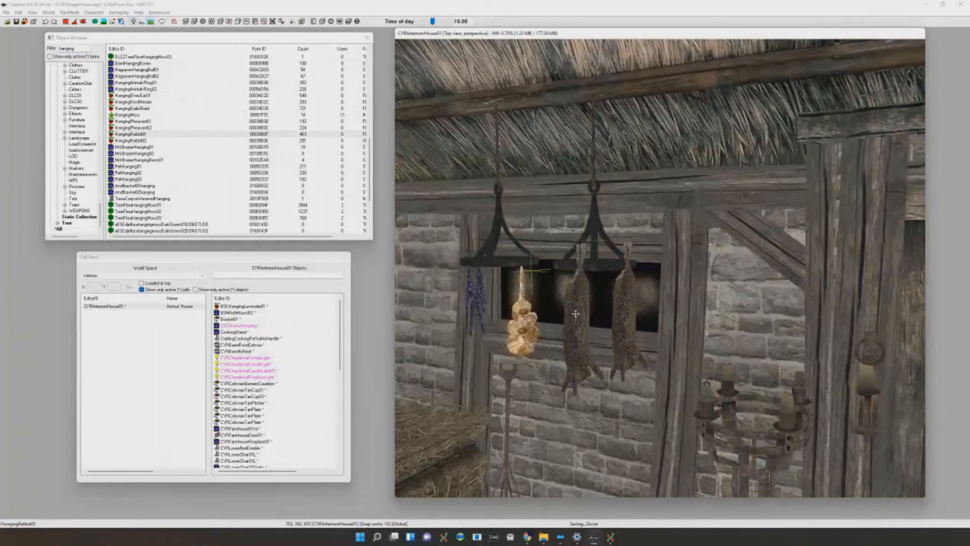
{"action": "left_click", "coordinate": [576, 314]}
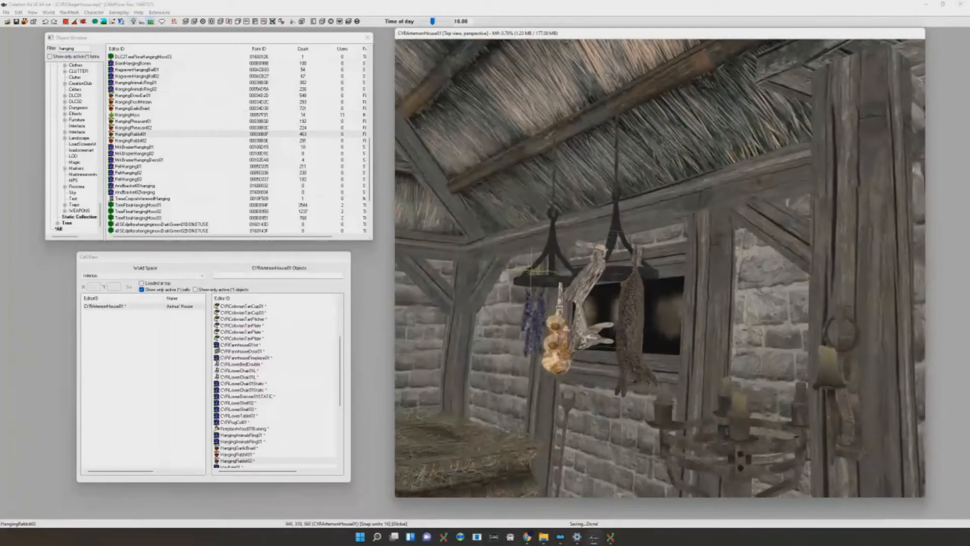
{"action": "scroll", "coordinate": [579, 313], "scroll_direction": "up", "scroll_amount": 3}
{"action": "middle_click_drag", "start_coordinate": [579, 313], "coordinate": [553, 291], "text": "shift"}
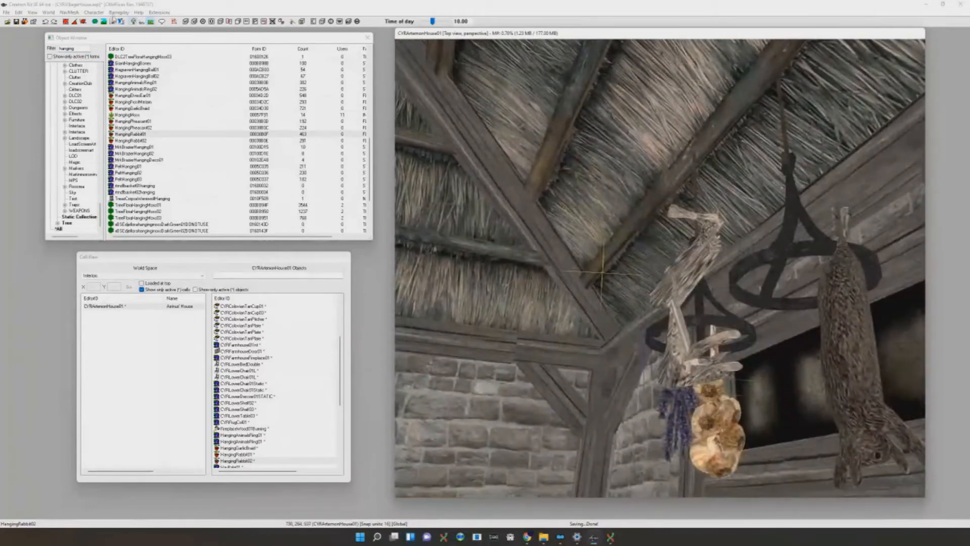
Cycle the duplicated hanging piece through other base objects, including MammothCheese01 and GlowingMushroomSingle
{"action": "left_click", "coordinate": [114, 21]}
{"action": "middle_click_drag", "start_coordinate": [666, 228], "coordinate": [681, 284], "text": "shift"}
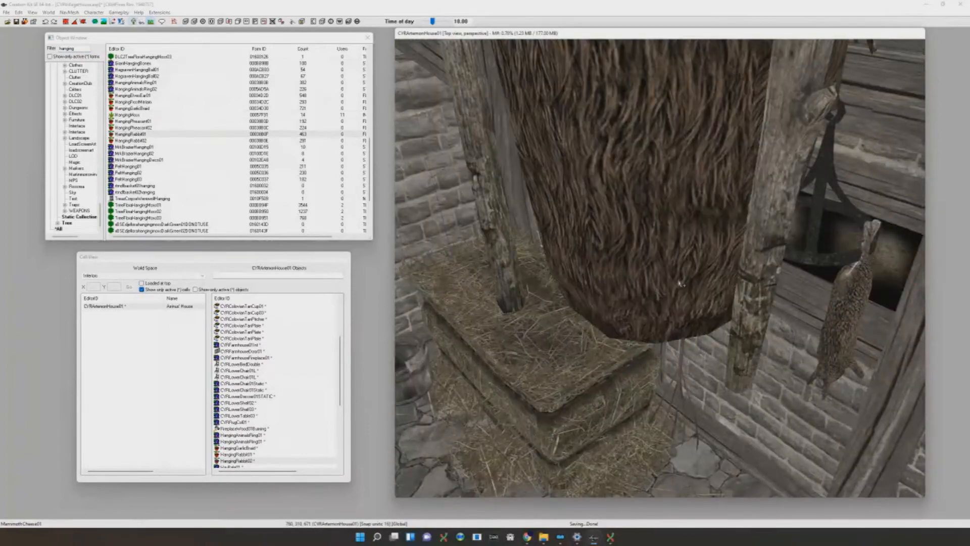
{"action": "scroll", "coordinate": [676, 278], "scroll_direction": "down", "scroll_amount": 5}
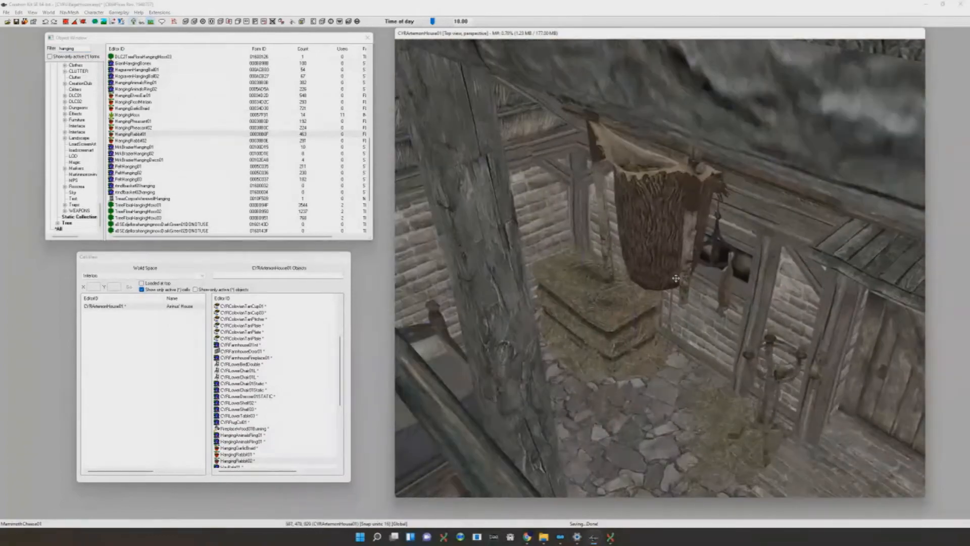
{"action": "key", "text": "ctrl+Left"}
{"action": "scroll", "coordinate": [677, 278], "scroll_direction": "up", "scroll_amount": 1}
{"action": "scroll", "coordinate": [677, 278], "scroll_direction": "up", "scroll_amount": 3}
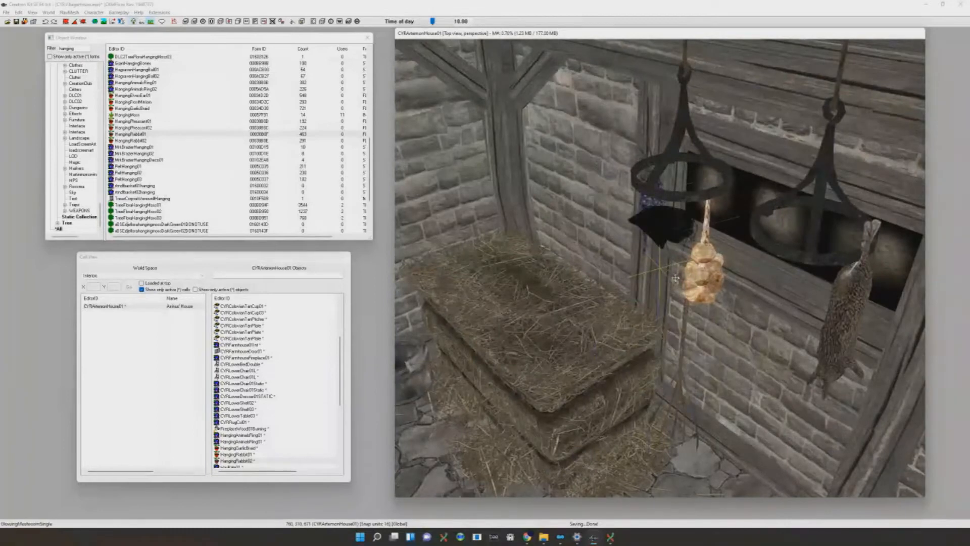
{"action": "key", "text": "ctrl+Right"}
{"action": "key", "text": "ctrl+Left"}
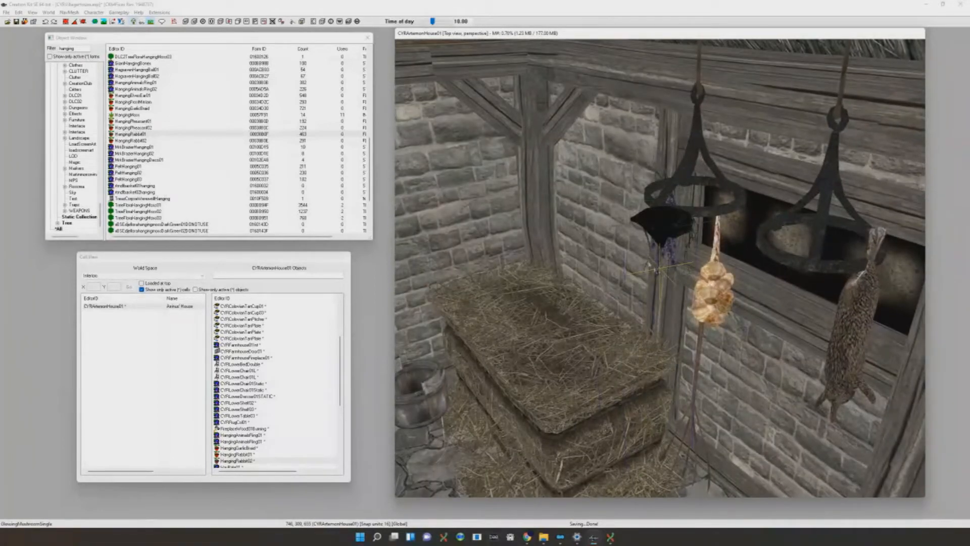
{"action": "key", "text": "a"}
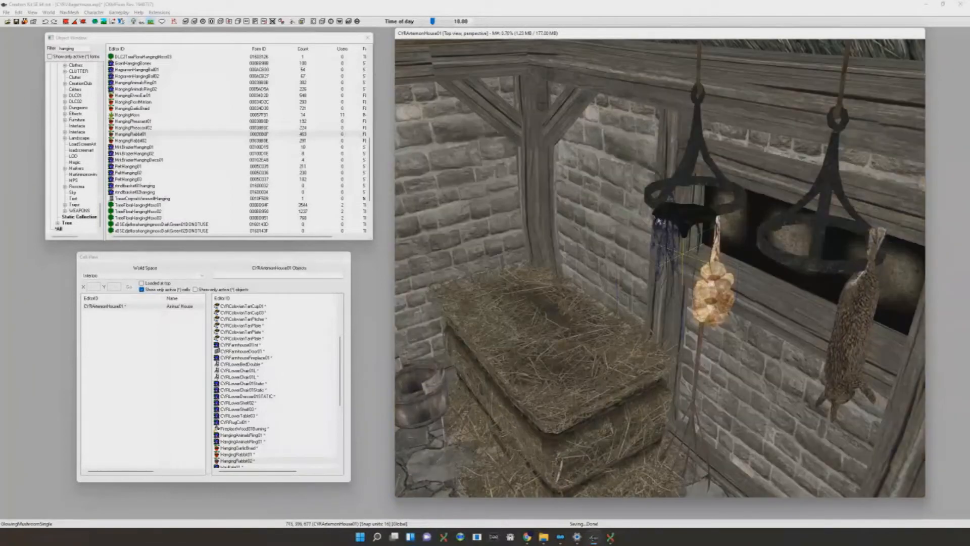
{"action": "key", "text": "ctrl+Right"}
Try HangingPheasant02 as the duplicate's base object, view it near the left ring, and delete the piece
{"action": "scroll", "coordinate": [655, 223], "scroll_direction": "up", "scroll_amount": 3}
{"action": "key", "text": "ctrl+Right"}
{"action": "key", "text": "ctrl+Right"}
{"action": "key", "text": "ctrl+Right"}
{"action": "key", "text": "ctrl+Left"}
{"action": "scroll", "coordinate": [661, 223], "scroll_direction": "down", "scroll_amount": 3}
{"action": "middle_click_drag", "start_coordinate": [661, 222], "coordinate": [661, 269], "text": "shift"}
{"action": "scroll", "coordinate": [670, 228], "scroll_direction": "up", "scroll_amount": 2}
{"action": "scroll", "coordinate": [709, 213], "scroll_direction": "up", "scroll_amount": 2}
{"action": "scroll", "coordinate": [662, 205], "scroll_direction": "up", "scroll_amount": 3}
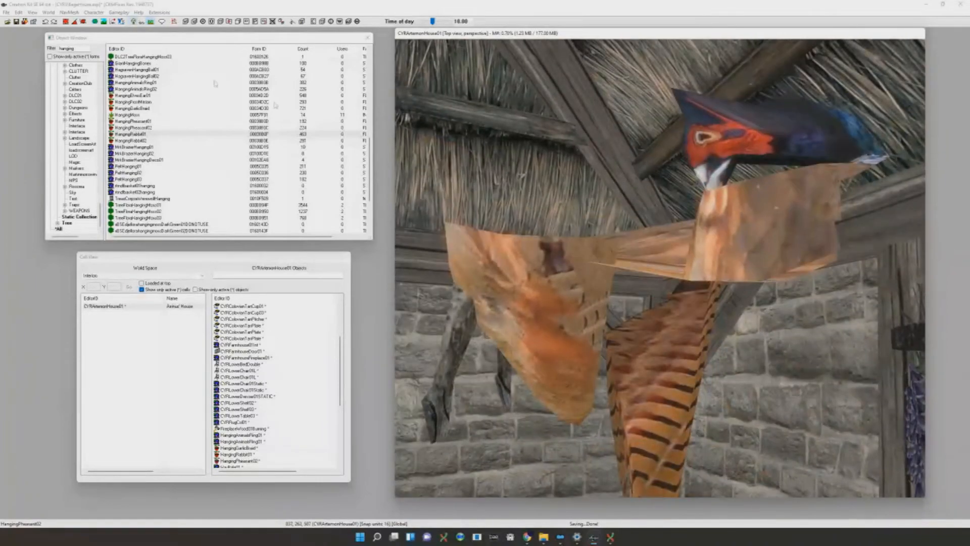
{"action": "left_click", "coordinate": [115, 24]}
{"action": "scroll", "coordinate": [688, 187], "scroll_direction": "down", "scroll_amount": 5}
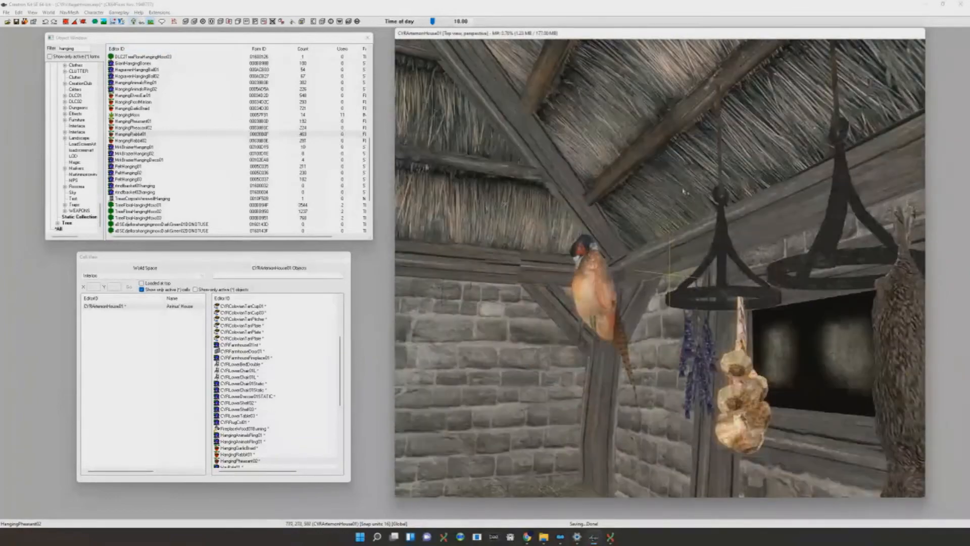
{"action": "key", "text": "Delete"}
{"action": "left_click", "coordinate": [119, 22]}
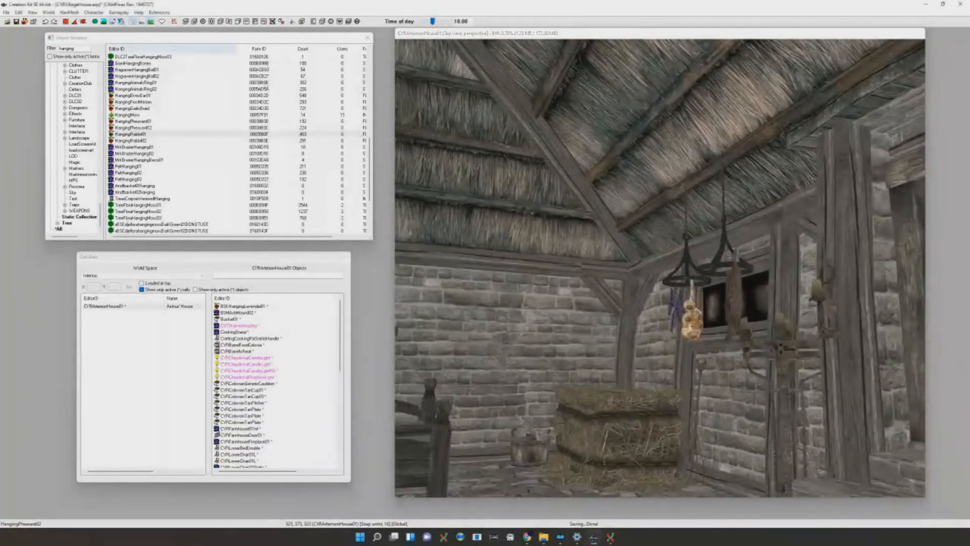
Review the hanging rings and the entrance area of the house under scene lighting
{"action": "scroll", "coordinate": [697, 308], "scroll_direction": "up", "scroll_amount": 3}
{"action": "left_click", "coordinate": [686, 323]}
{"action": "scroll", "coordinate": [726, 342], "scroll_direction": "down", "scroll_amount": 6}
{"action": "middle_click_drag", "start_coordinate": [725, 343], "coordinate": [741, 353], "text": "shift"}
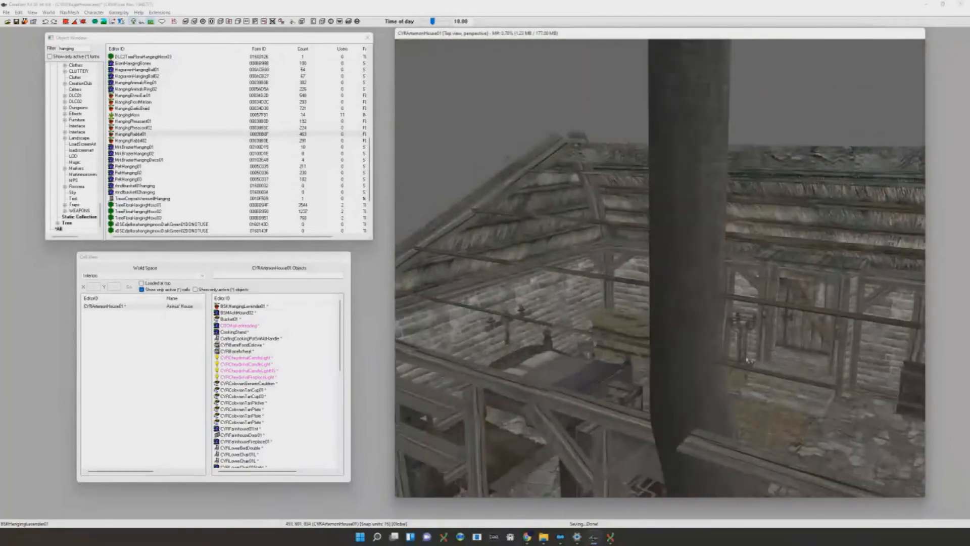
{"action": "key", "text": "a"}
{"action": "scroll", "coordinate": [742, 353], "scroll_direction": "up", "scroll_amount": 5}
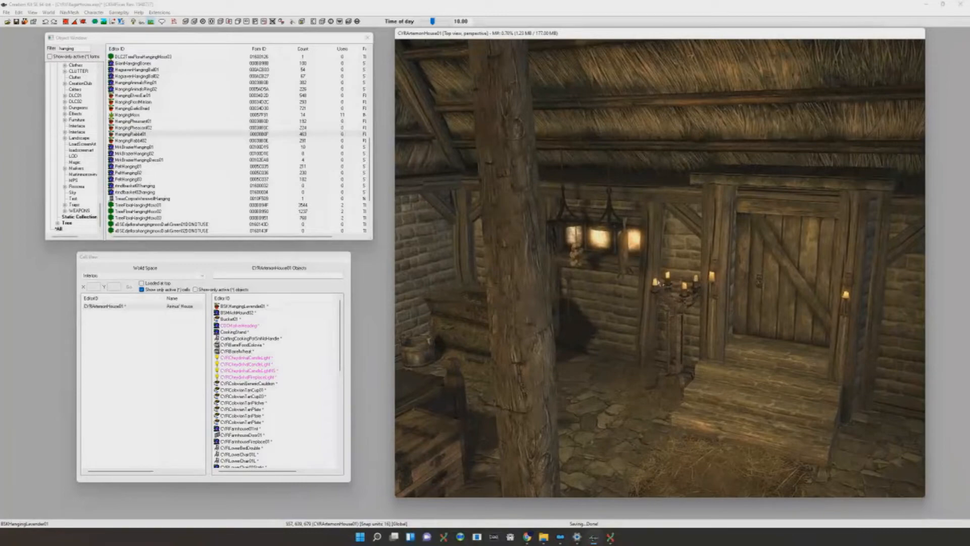
{"action": "middle_click_drag", "start_coordinate": [672, 268], "coordinate": [649, 245]}
{"action": "key", "text": "a"}
{"action": "middle_click_drag", "start_coordinate": [748, 344], "coordinate": [704, 297]}
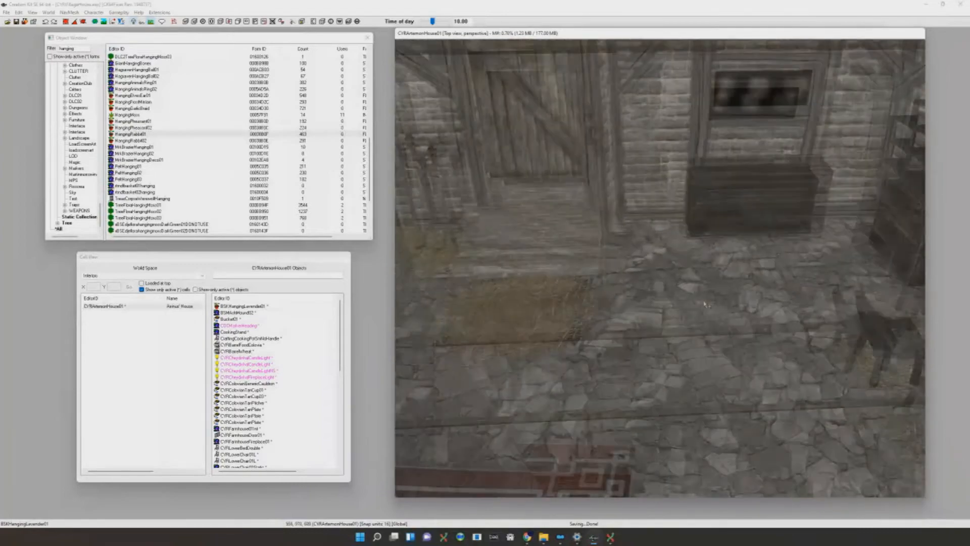
Duplicate the HayScatter04 patch in front of the door steps and move the copy over beside the low shelf
{"action": "key", "text": "a"}
{"action": "scroll", "coordinate": [703, 297], "scroll_direction": "down", "scroll_amount": 5}
{"action": "key", "text": "a"}
{"action": "scroll", "coordinate": [704, 297], "scroll_direction": "up", "scroll_amount": 6}
{"action": "left_click", "coordinate": [545, 312]}
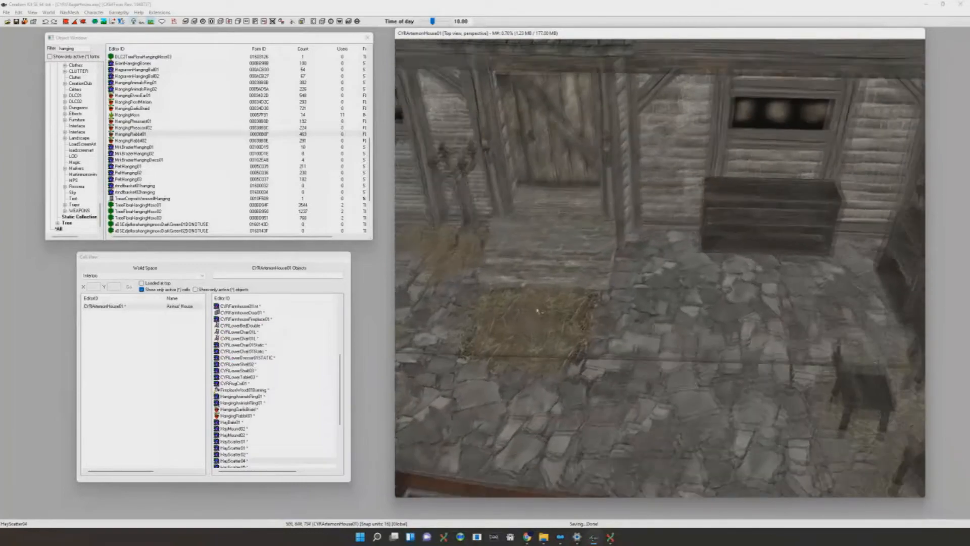
{"action": "scroll", "coordinate": [545, 312], "scroll_direction": "up", "scroll_amount": 1}
{"action": "key", "text": "ctrl+d"}
{"action": "left_click_drag", "start_coordinate": [558, 303], "coordinate": [653, 276]}
{"action": "middle_click_drag", "start_coordinate": [653, 275], "coordinate": [620, 284], "text": "shift"}
{"action": "scroll", "coordinate": [622, 284], "scroll_direction": "up", "scroll_amount": 3}
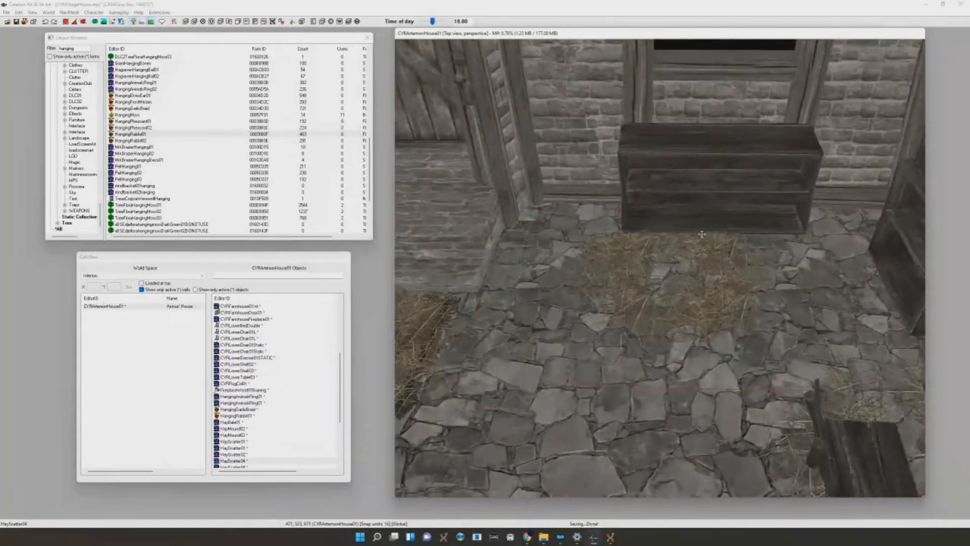
{"action": "mouse_move", "coordinate": [701, 235]}
{"action": "left_mouse_down"}
{"action": "mouse_move", "coordinate": [690, 248]}
{"action": "mouse_move", "coordinate": [676, 229]}
{"action": "mouse_move", "coordinate": [662, 251]}
{"action": "mouse_move", "coordinate": [711, 234]}
{"action": "left_mouse_up"}
Place a copy of the ImpCandelabraCandle01 candelabra in the corner between the low shelf and the tall shelf
{"action": "middle_click_drag", "start_coordinate": [712, 234], "coordinate": [644, 324], "text": "shift"}
{"action": "key", "text": "a"}
{"action": "left_click", "coordinate": [743, 266]}
{"action": "key", "text": "a"}
{"action": "key", "text": "ctrl+v"}
{"action": "scroll", "coordinate": [634, 363], "scroll_direction": "down", "scroll_amount": 3}
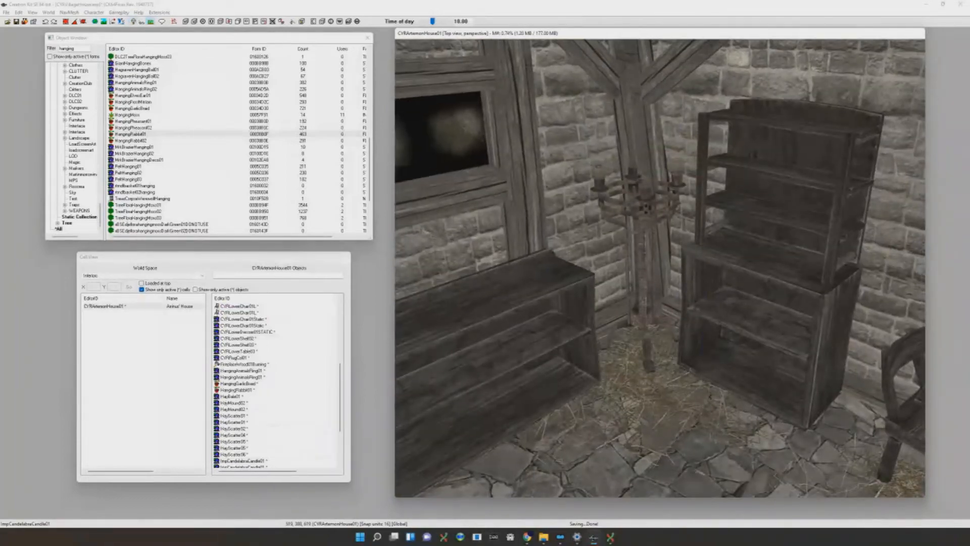
Inspect the low shelf and the candelabra corner from several angles, comparing the room under scene lighting
{"action": "scroll", "coordinate": [512, 328], "scroll_direction": "down", "scroll_amount": 3}
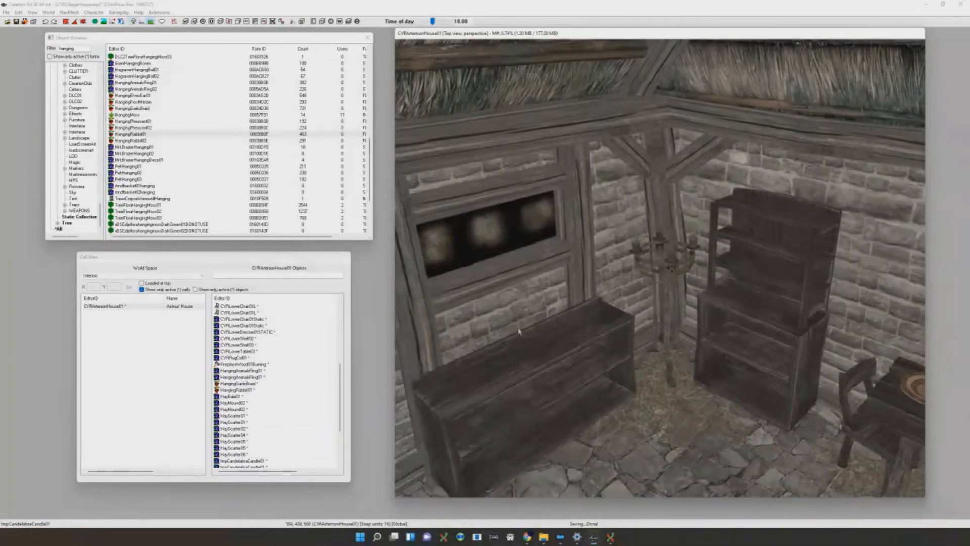
{"action": "middle_click_drag", "start_coordinate": [523, 334], "coordinate": [567, 327], "text": "shift"}
{"action": "left_click", "coordinate": [663, 315]}
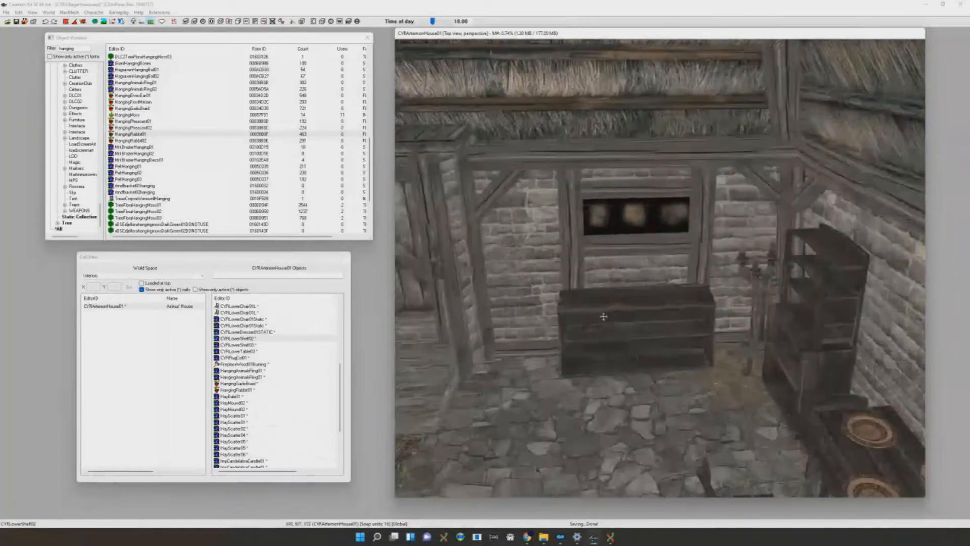
{"action": "middle_click_drag", "start_coordinate": [604, 317], "coordinate": [499, 310], "text": "shift"}
{"action": "left_click", "coordinate": [604, 278]}
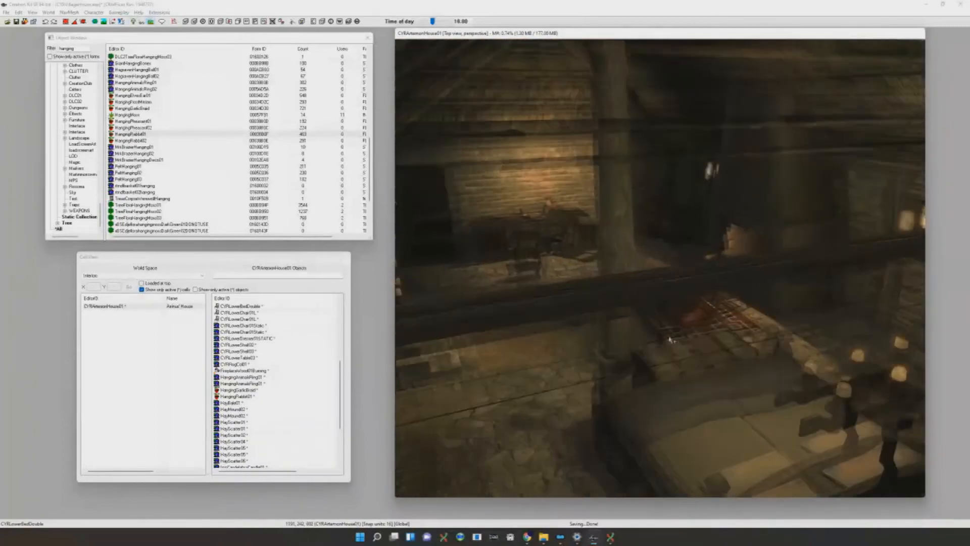
{"action": "middle_click_drag", "start_coordinate": [671, 340], "coordinate": [642, 329], "text": "shift"}
{"action": "key", "text": "d"}
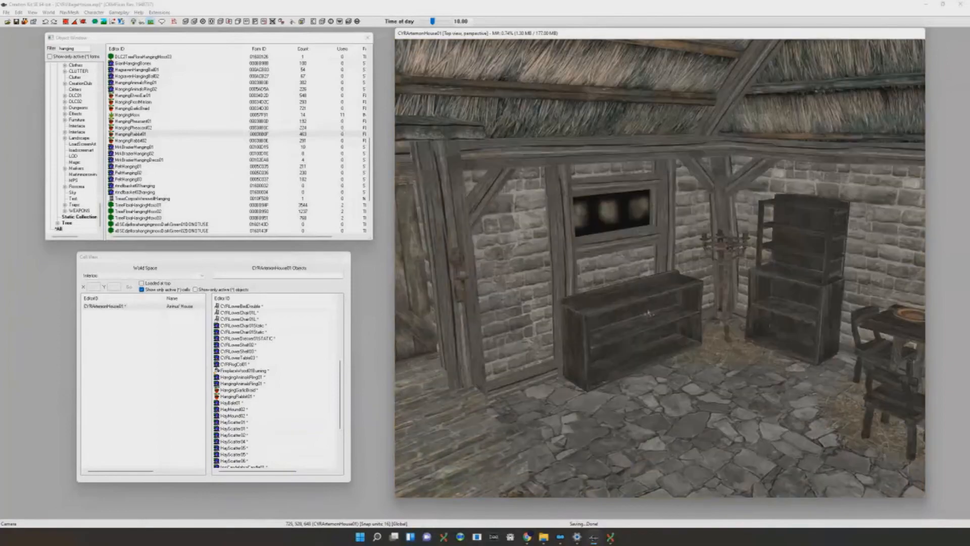
{"action": "left_click", "coordinate": [649, 311]}
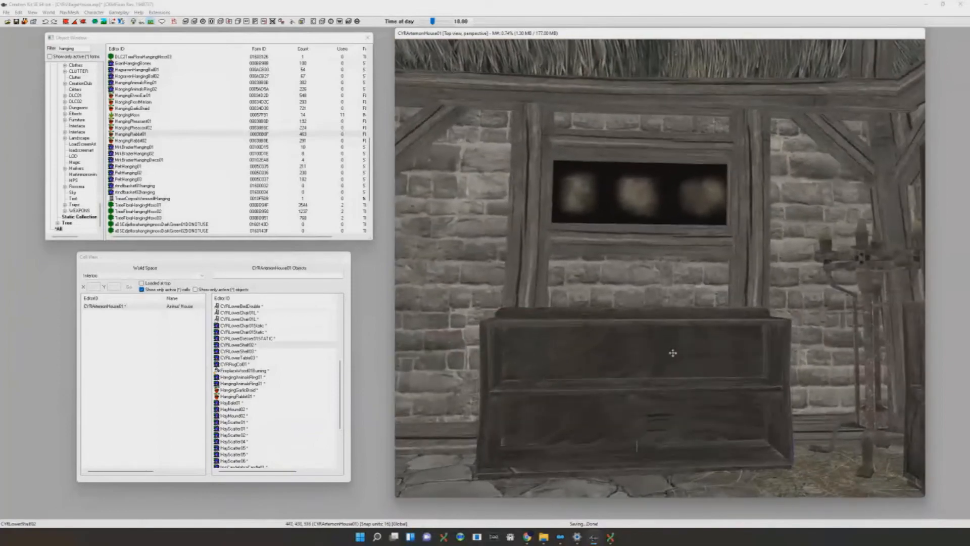
{"action": "middle_click_drag", "start_coordinate": [690, 363], "coordinate": [648, 371], "text": "shift"}
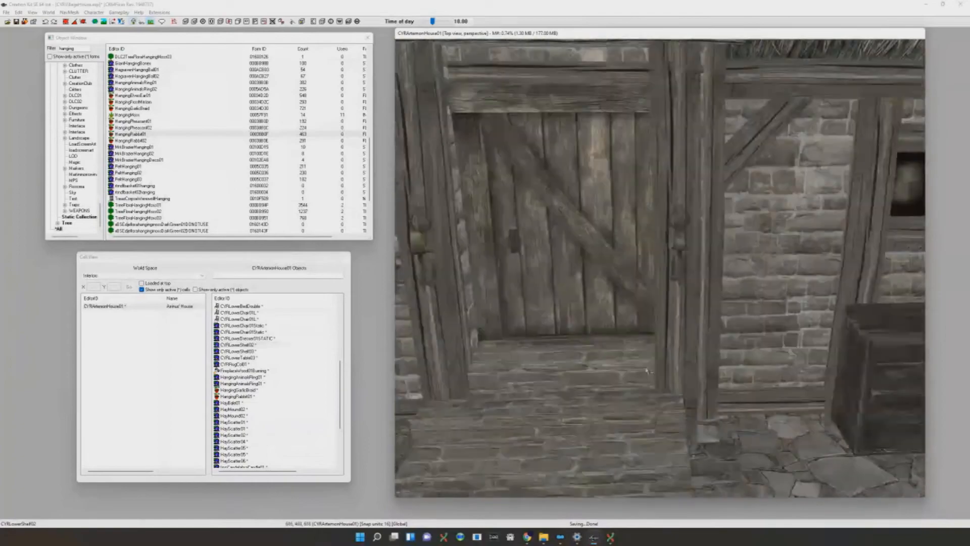
Survey the doorway, fireplace rug, barrels and dresser for spots that need more clutter
{"action": "left_click", "coordinate": [664, 263]}
{"action": "scroll", "coordinate": [664, 262], "scroll_direction": "down", "scroll_amount": 3}
{"action": "mouse_move", "coordinate": [642, 277]}
{"action": "middle_mouse_down", "text": "shift"}
{"action": "mouse_move", "coordinate": [628, 308]}
{"action": "mouse_move", "coordinate": [647, 285]}
{"action": "middle_mouse_up", "text": "shift"}
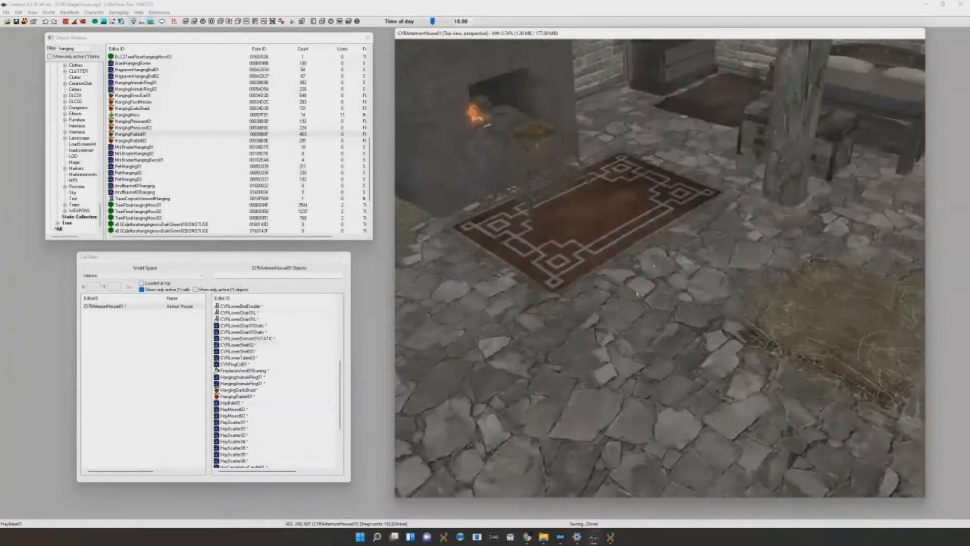
{"action": "left_click", "coordinate": [633, 217]}
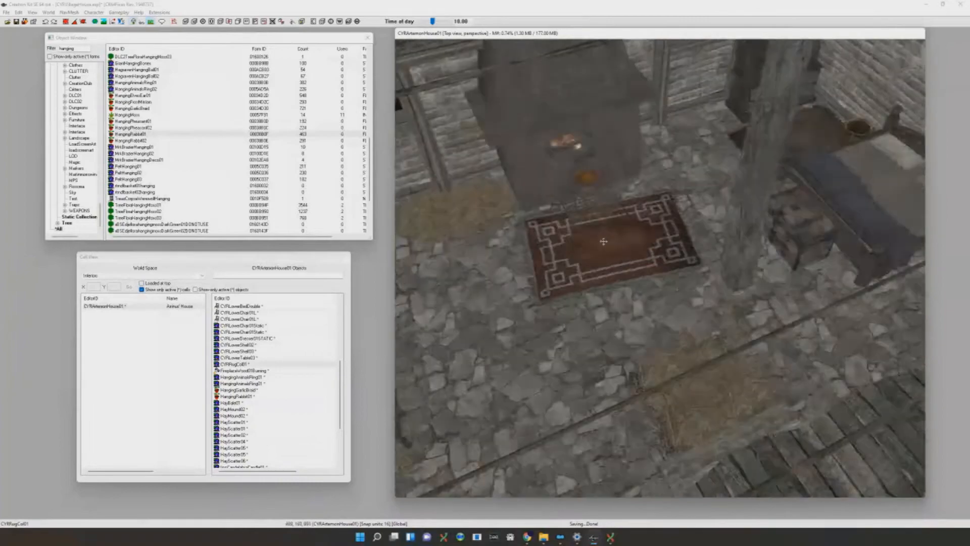
{"action": "middle_click_drag", "start_coordinate": [578, 233], "coordinate": [580, 238], "text": "shift"}
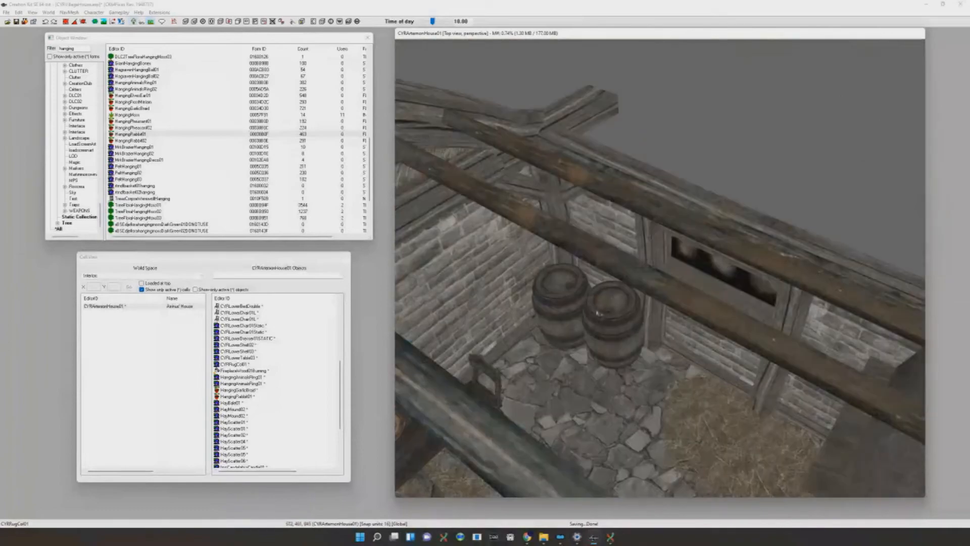
{"action": "left_click", "coordinate": [597, 318]}
{"action": "middle_click_drag", "start_coordinate": [617, 295], "coordinate": [708, 329], "text": "shift"}
{"action": "left_click", "coordinate": [648, 297]}
{"action": "scroll", "coordinate": [675, 294], "scroll_direction": "up", "scroll_amount": 4}
{"action": "key", "text": "d"}
{"action": "left_click", "coordinate": [701, 306]}
{"action": "scroll", "coordinate": [727, 313], "scroll_direction": "down", "scroll_amount": 2}
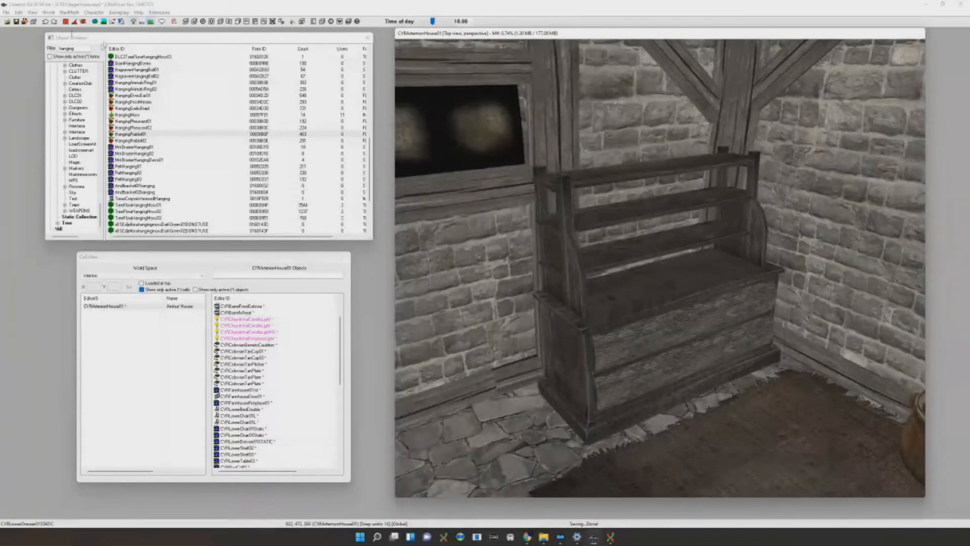
Filter the object list for "colo*clo" to look for Colovian clothes for the dresser
{"action": "double_click", "coordinate": [69, 48]}
{"action": "type", "text": "colo*clo"}
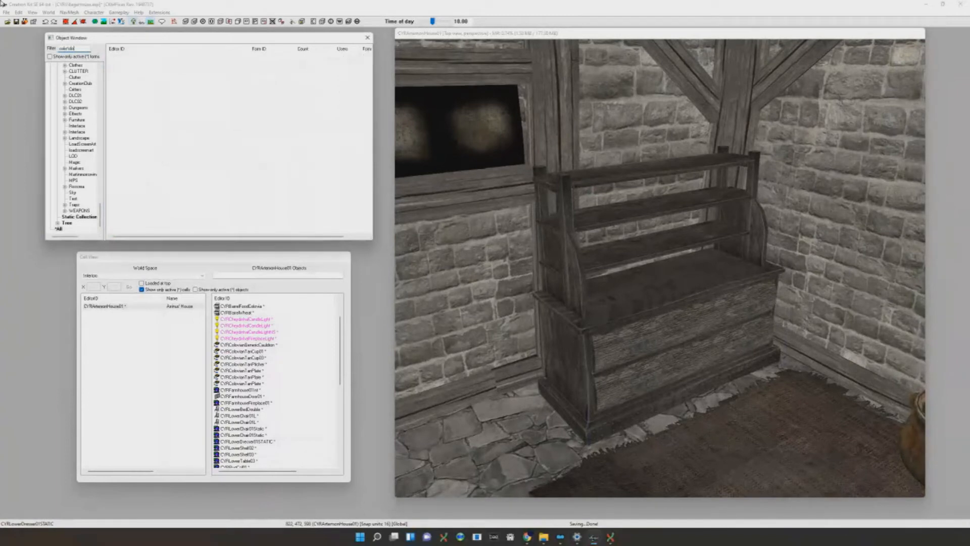
{"action": "scroll", "coordinate": [424, 94], "scroll_direction": "up", "scroll_amount": 1}
{"action": "scroll", "coordinate": [556, 183], "scroll_direction": "up", "scroll_amount": 1}
{"action": "scroll", "coordinate": [229, 173], "scroll_direction": "down", "scroll_amount": 1}
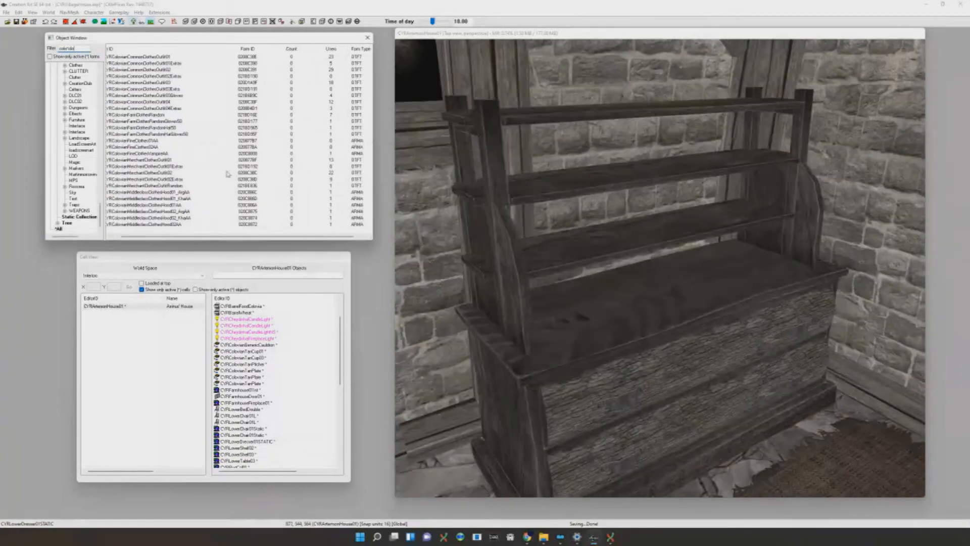
{"action": "scroll", "coordinate": [612, 175], "scroll_direction": "down", "scroll_amount": 3}
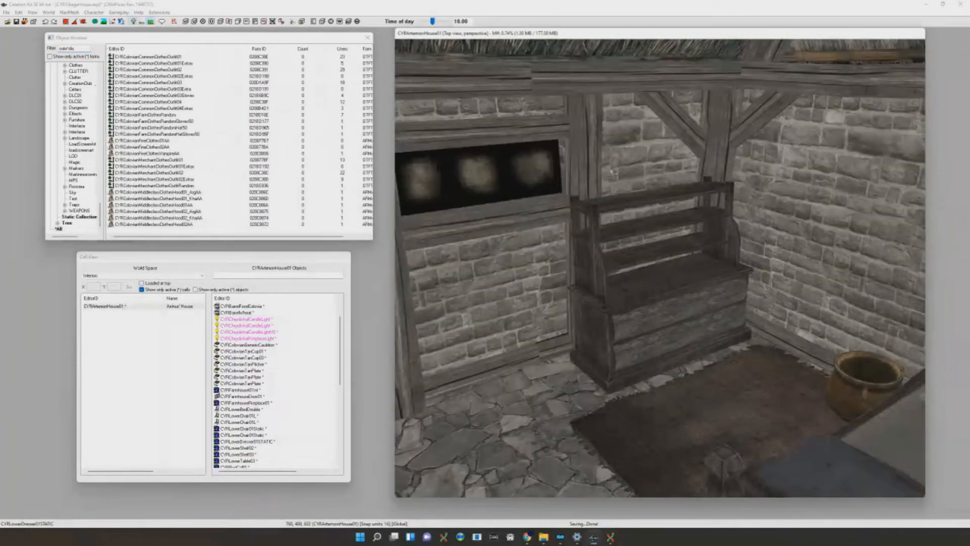
Examine the empty dresser in the corner from several distances and angles for places to put clutter
{"action": "scroll", "coordinate": [613, 173], "scroll_direction": "up", "scroll_amount": 3}
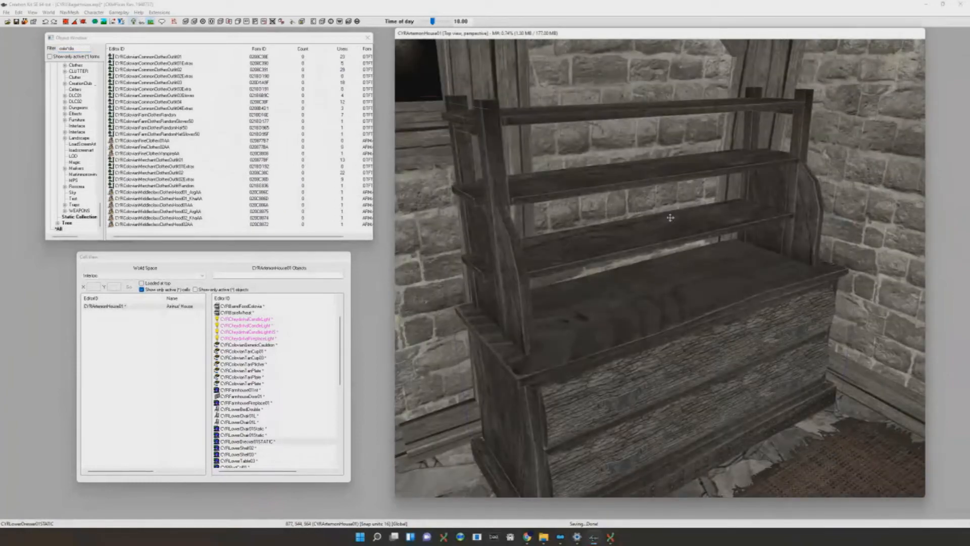
{"action": "scroll", "coordinate": [668, 224], "scroll_direction": "down", "scroll_amount": 3}
{"action": "middle_click_drag", "start_coordinate": [667, 224], "coordinate": [766, 227], "text": "shift"}
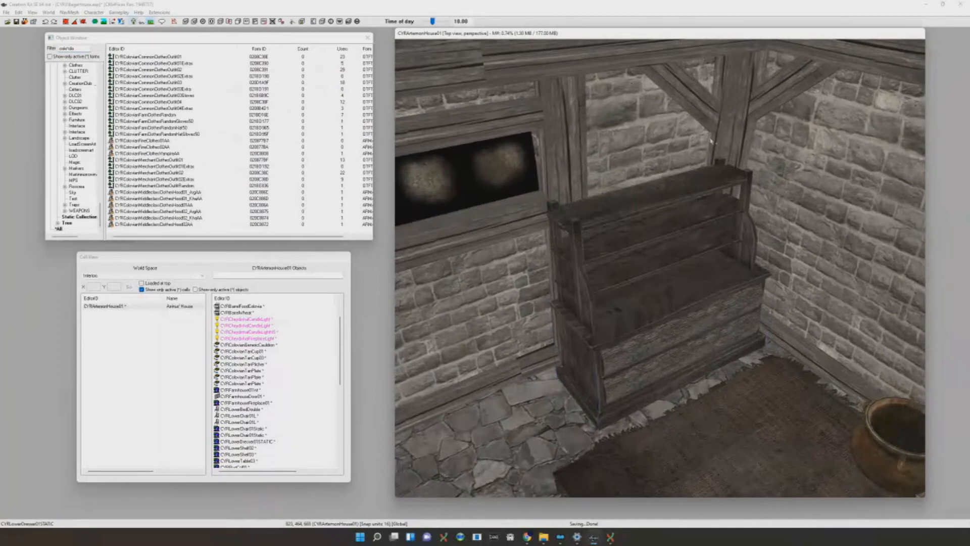
{"action": "middle_click_drag", "start_coordinate": [712, 138], "coordinate": [713, 142]}
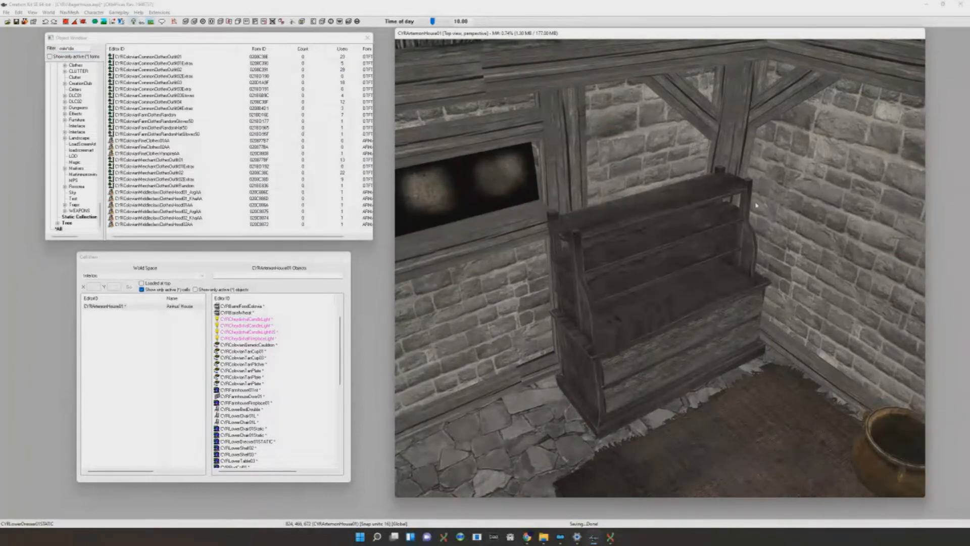
{"action": "scroll", "coordinate": [768, 243], "scroll_direction": "up", "scroll_amount": 3}
{"action": "scroll", "coordinate": [769, 243], "scroll_direction": "down", "scroll_amount": 6}
{"action": "scroll", "coordinate": [769, 242], "scroll_direction": "up", "scroll_amount": 3}
{"action": "scroll", "coordinate": [769, 242], "scroll_direction": "up", "scroll_amount": 2}
{"action": "scroll", "coordinate": [769, 243], "scroll_direction": "down", "scroll_amount": 2}
{"action": "scroll", "coordinate": [768, 242], "scroll_direction": "up", "scroll_amount": 4}
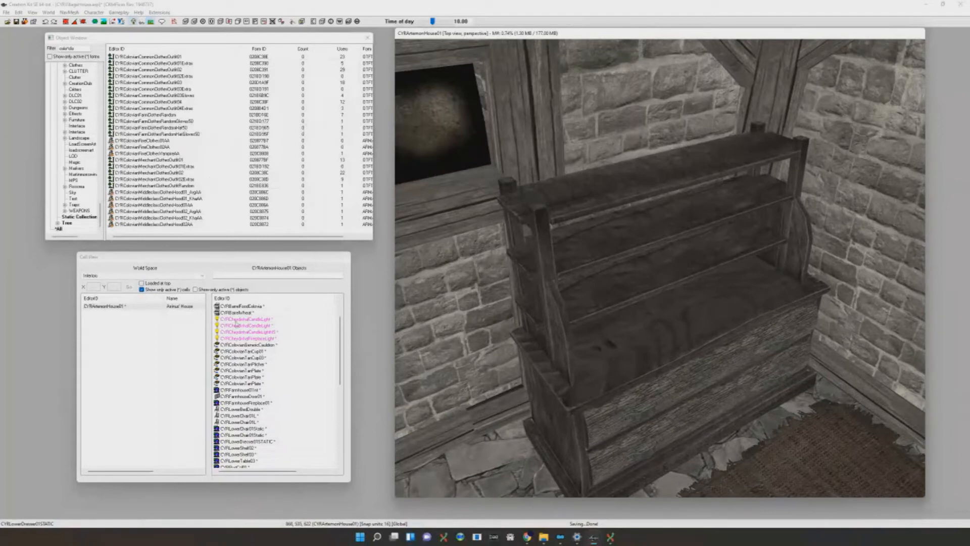
Filter the object list for "clo*colo" and place CYRClothesColovianMerchant02 on the dresser's worktop
{"action": "left_click", "coordinate": [83, 48]}
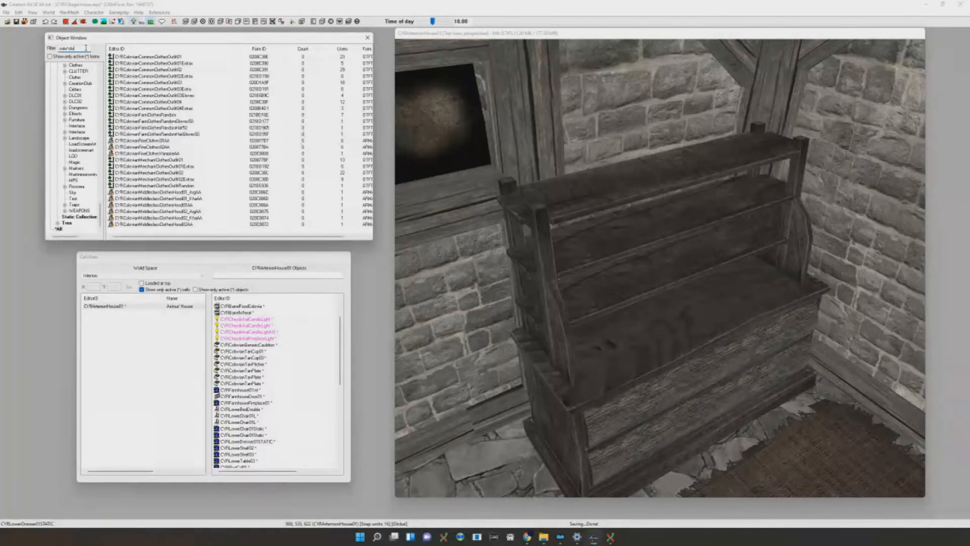
{"action": "left_click", "coordinate": [687, 334]}
{"action": "middle_click_drag", "start_coordinate": [687, 334], "coordinate": [656, 349], "text": "shift"}
{"action": "scroll", "coordinate": [659, 346], "scroll_direction": "up", "scroll_amount": 2}
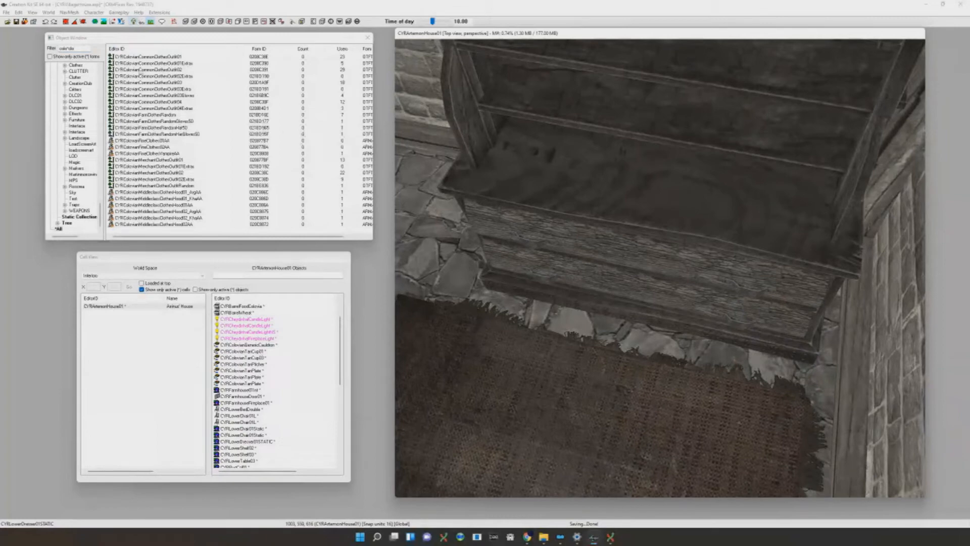
{"action": "left_click_drag", "start_coordinate": [80, 49], "coordinate": [53, 33]}
{"action": "key", "text": "BackSpace"}
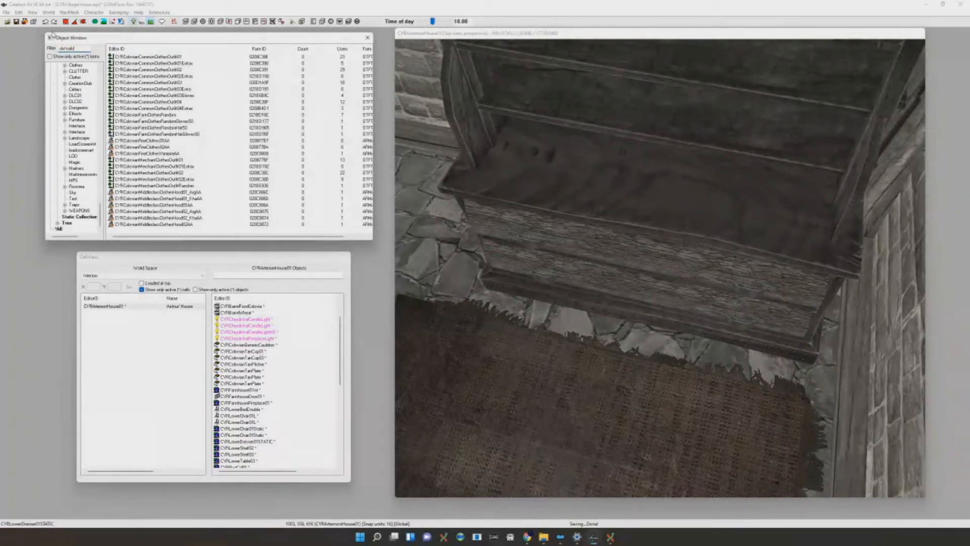
{"action": "scroll", "coordinate": [210, 105], "scroll_direction": "down", "scroll_amount": 3}
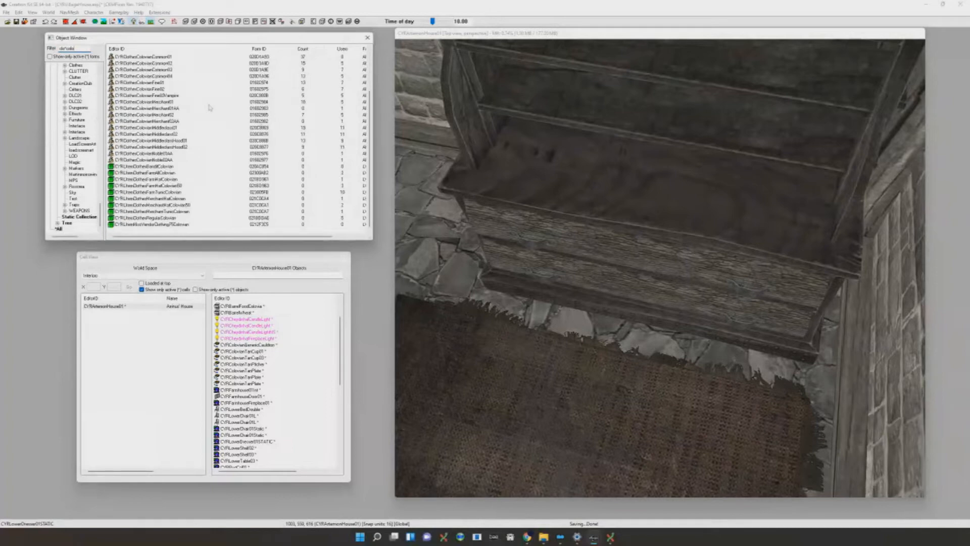
{"action": "scroll", "coordinate": [187, 155], "scroll_direction": "up", "scroll_amount": 3}
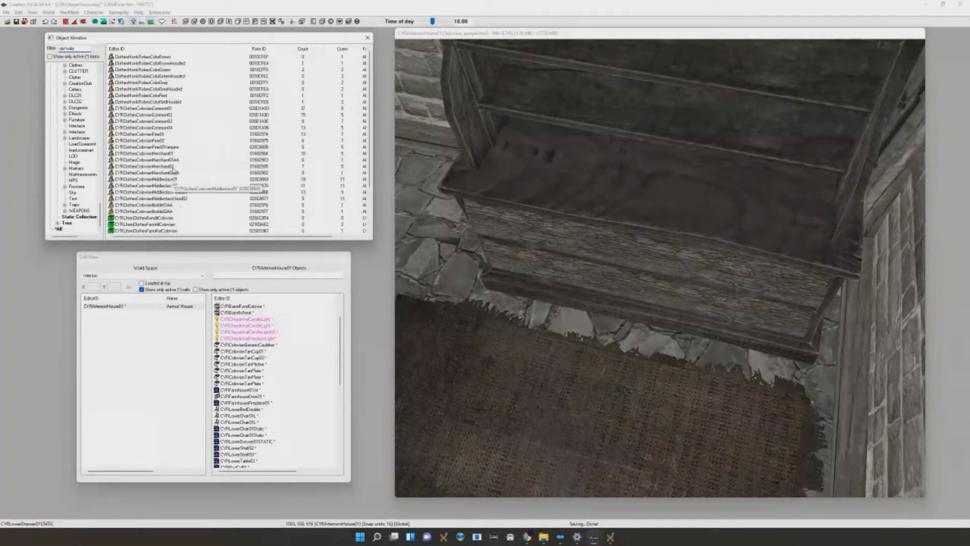
{"action": "left_click_drag", "start_coordinate": [172, 167], "coordinate": [628, 174]}
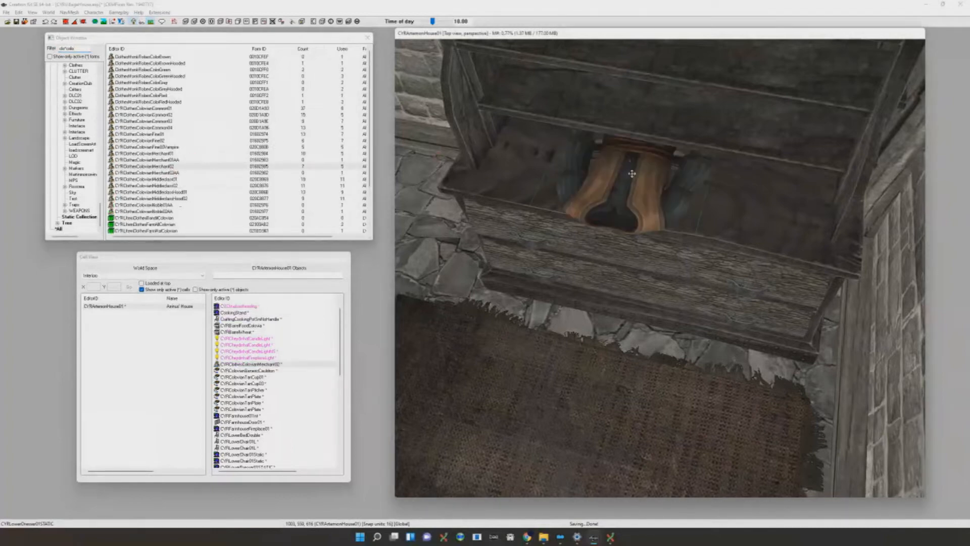
Drop the merchant clothes onto the dresser's worktop, rotate them and adjust their height and position
{"action": "key", "text": "f"}
{"action": "scroll", "coordinate": [659, 155], "scroll_direction": "down", "scroll_amount": 3}
{"action": "right_click_drag", "start_coordinate": [606, 295], "coordinate": [646, 288]}
{"action": "key", "text": "z"}
{"action": "left_click_drag", "start_coordinate": [657, 283], "coordinate": [656, 271]}
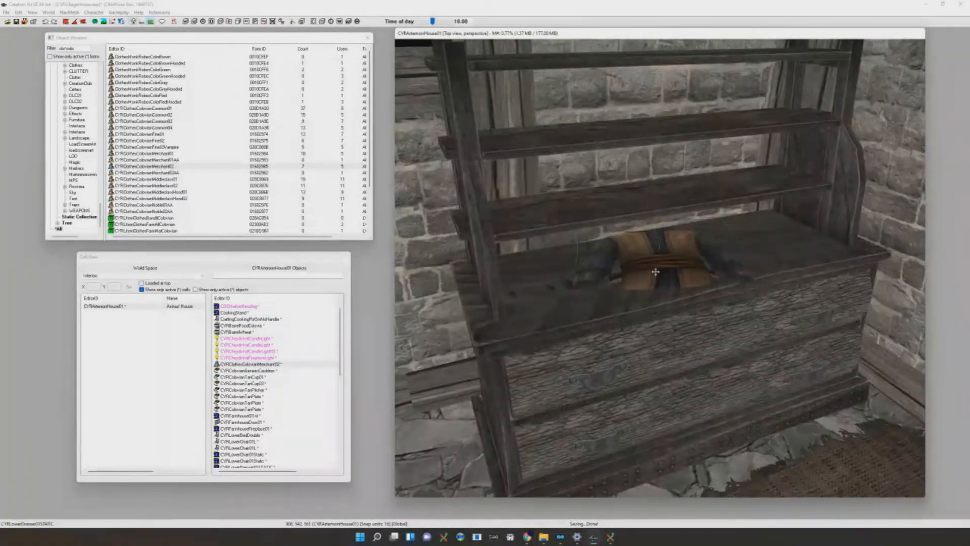
{"action": "scroll", "coordinate": [655, 273], "scroll_direction": "up", "scroll_amount": 4}
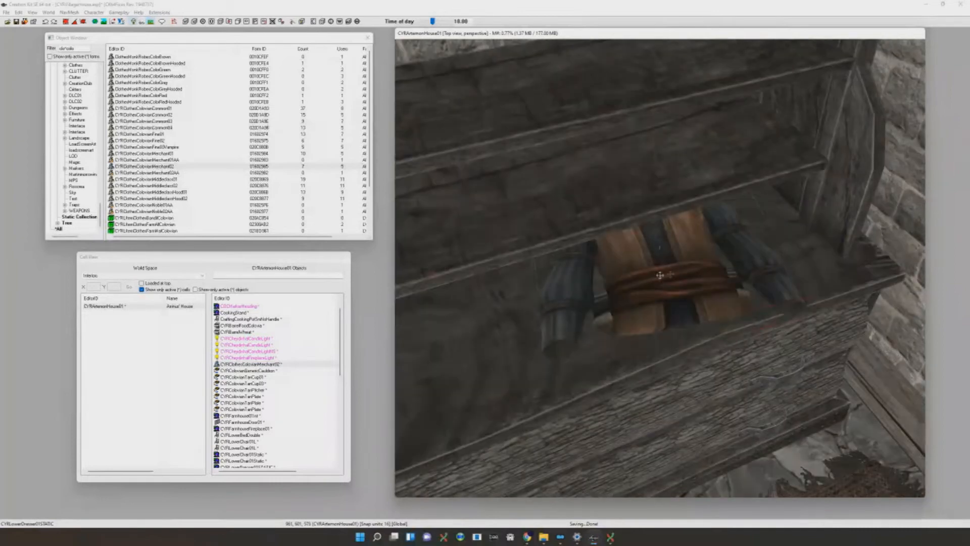
{"action": "left_click_drag", "start_coordinate": [678, 273], "coordinate": [684, 262]}
{"action": "middle_click_drag", "start_coordinate": [684, 262], "coordinate": [661, 260], "text": "shift"}
Cycle the placed clothes through the available clothing variants and settle on CYRClothesColovianCommon01
{"action": "key", "text": "ctrl+Left"}
{"action": "key", "text": "ctrl+Left"}
{"action": "key", "text": "ctrl+Right"}
{"action": "key", "text": "ctrl+Right"}
{"action": "key", "text": "ctrl+Right"}
{"action": "key", "text": "ctrl+Right"}
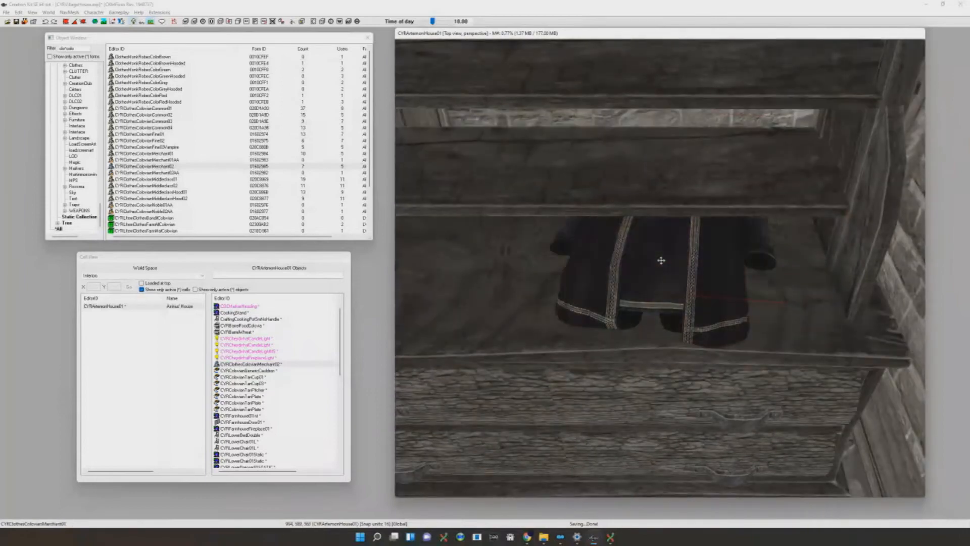
{"action": "key", "text": "ctrl+Left"}
{"action": "key", "text": "ctrl+Left"}
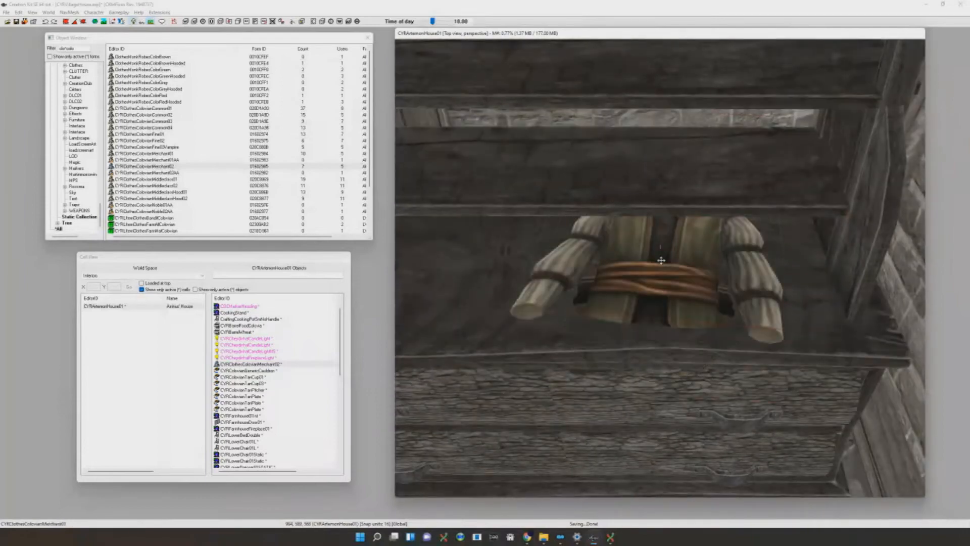
{"action": "key", "text": "ctrl+Left"}
{"action": "key", "text": "ctrl+Left"}
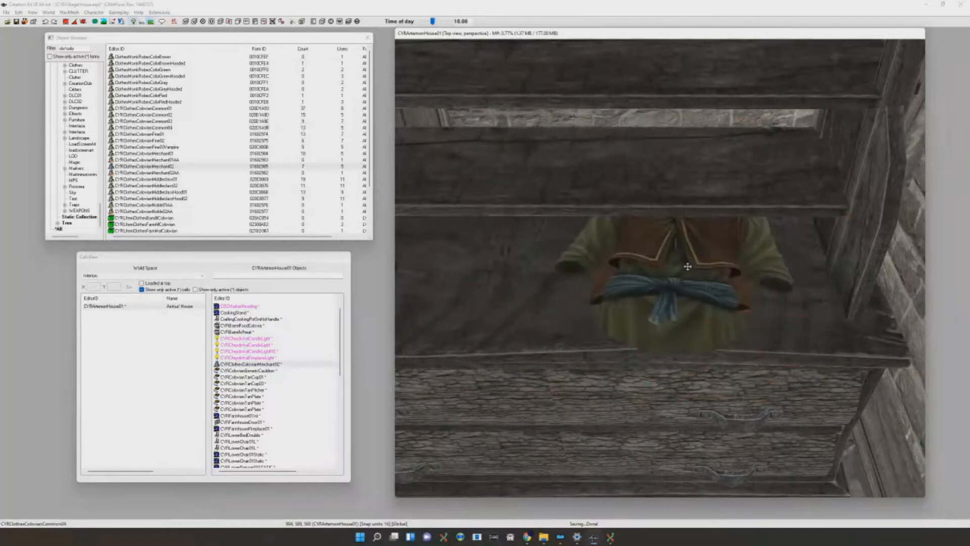
{"action": "key", "text": "ctrl+Left"}
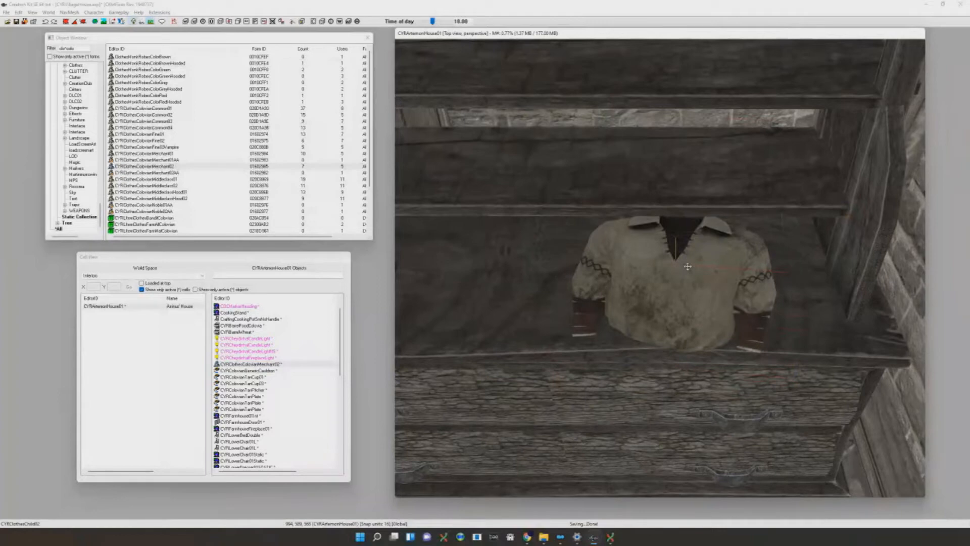
{"action": "key", "text": "ctrl+Left"}
{"action": "key", "text": "ctrl+Left"}
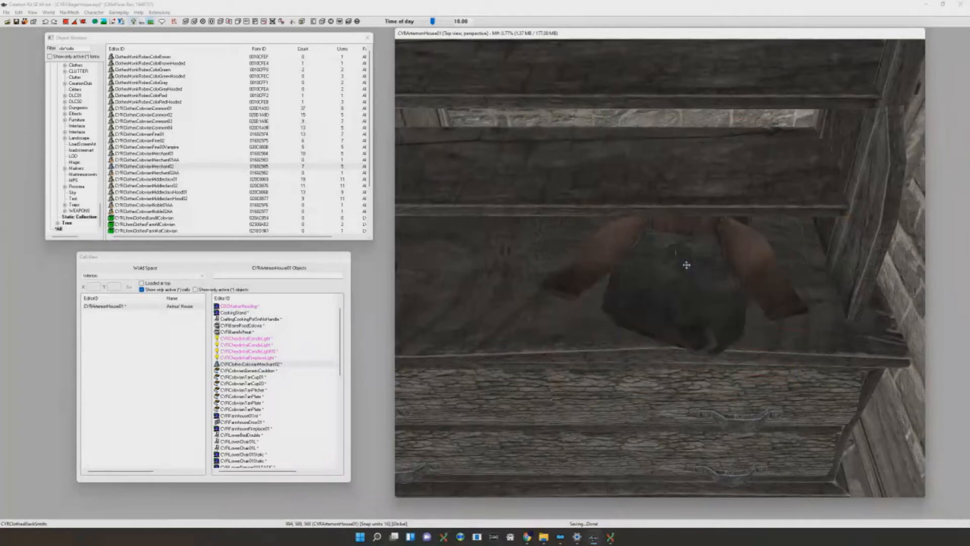
{"action": "key", "text": "ctrl+Right"}
{"action": "mouse_move", "coordinate": [687, 264]}
{"action": "middle_mouse_down", "text": "shift"}
{"action": "mouse_move", "coordinate": [675, 256]}
{"action": "mouse_move", "coordinate": [729, 256]}
{"action": "mouse_move", "coordinate": [689, 268]}
{"action": "middle_mouse_up", "text": "shift"}
{"action": "key", "text": "ctrl+Right"}
{"action": "key", "text": "ctrl+Right"}
{"action": "key", "text": "ctrl+Right"}
{"action": "key", "text": "ctrl+Right"}
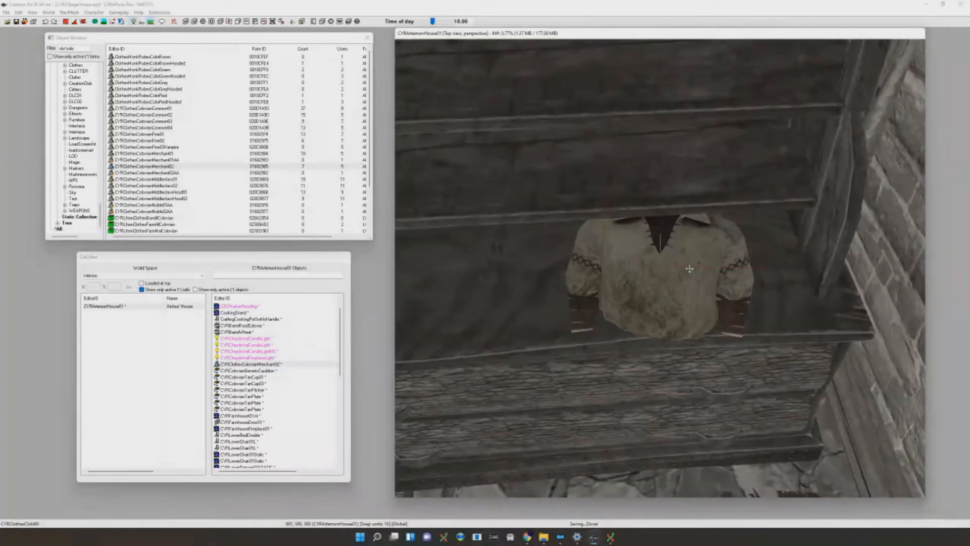
{"action": "key", "text": "ctrl+Left"}
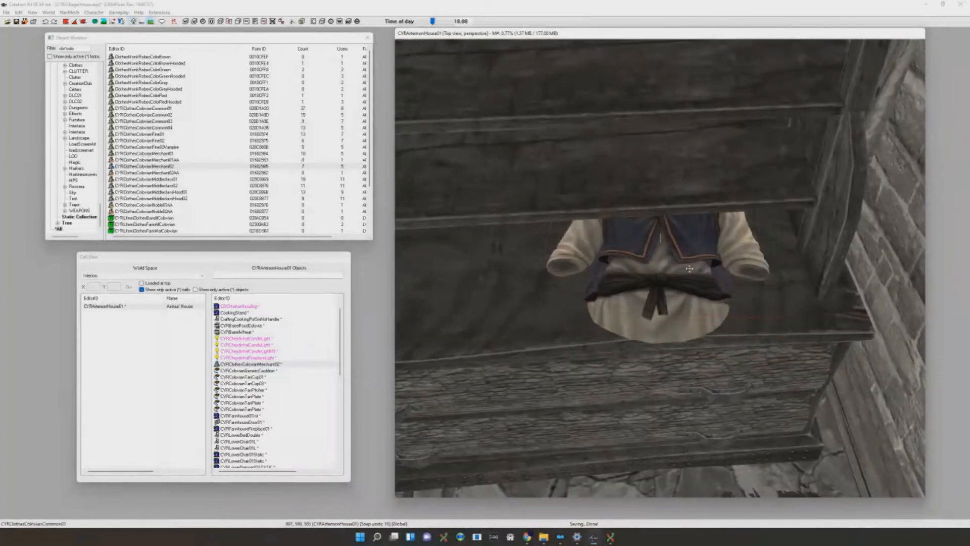
Turn the common clothes to a slight angle, reposition them on the dresser's worktop and deselect them
{"action": "mouse_move", "coordinate": [689, 268]}
{"action": "right_mouse_down"}
{"action": "mouse_move", "coordinate": [726, 267]}
{"action": "mouse_move", "coordinate": [703, 260]}
{"action": "right_mouse_up"}
{"action": "left_click_drag", "start_coordinate": [704, 261], "coordinate": [681, 246]}
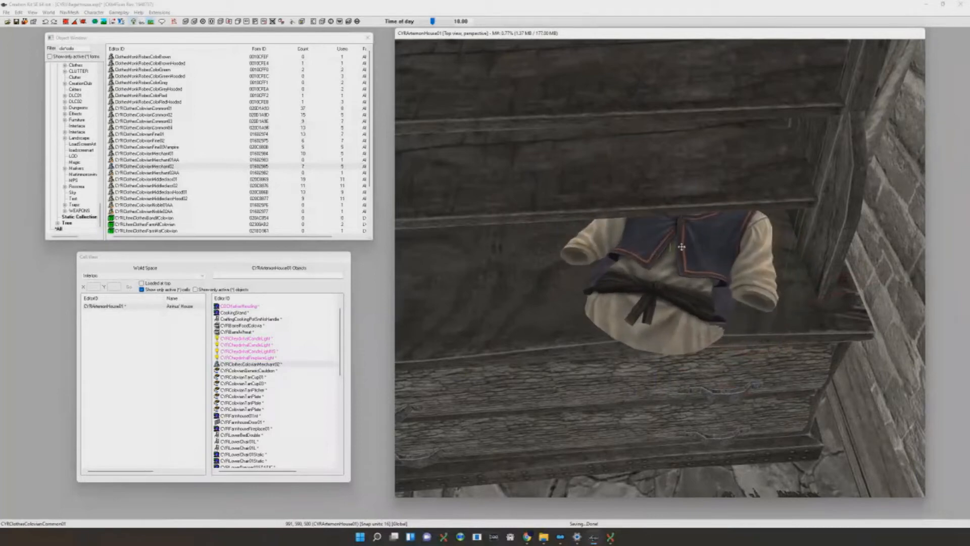
{"action": "scroll", "coordinate": [680, 245], "scroll_direction": "down", "scroll_amount": 5}
{"action": "middle_click_drag", "start_coordinate": [679, 245], "coordinate": [563, 200], "text": "shift"}
{"action": "key", "text": "d"}
Filter the object list for hourglasses, place CYRHourglass on the dresser beside the clothes, and clear the filter
{"action": "left_click_drag", "start_coordinate": [78, 49], "coordinate": [34, 40]}
{"action": "key", "text": "BackSpace"}
{"action": "type", "text": "hou*ld"}
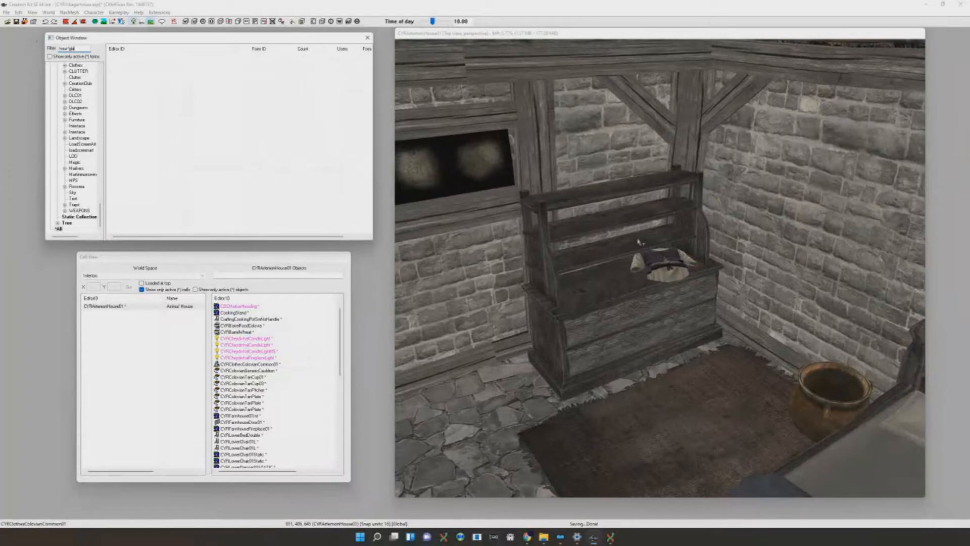
{"action": "scroll", "coordinate": [639, 240], "scroll_direction": "up", "scroll_amount": 5}
{"action": "left_click_drag", "start_coordinate": [124, 57], "coordinate": [545, 305]}
{"action": "left_click_drag", "start_coordinate": [87, 48], "coordinate": [2, 3]}
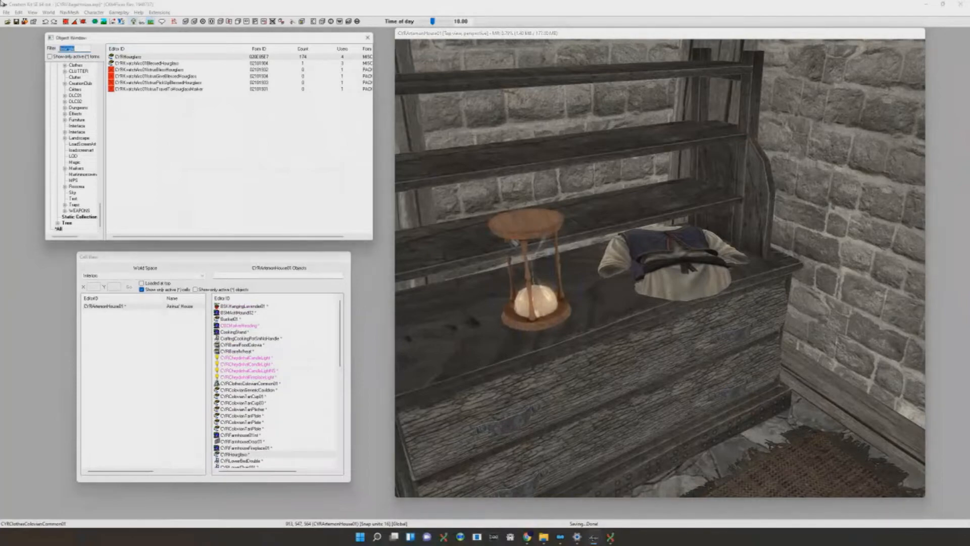
{"action": "key", "text": "BackSpace"}
Move the hourglass from the dresser to the stone ledge of the fireplace
{"action": "scroll", "coordinate": [589, 260], "scroll_direction": "down", "scroll_amount": 5}
{"action": "left_click", "coordinate": [589, 259]}
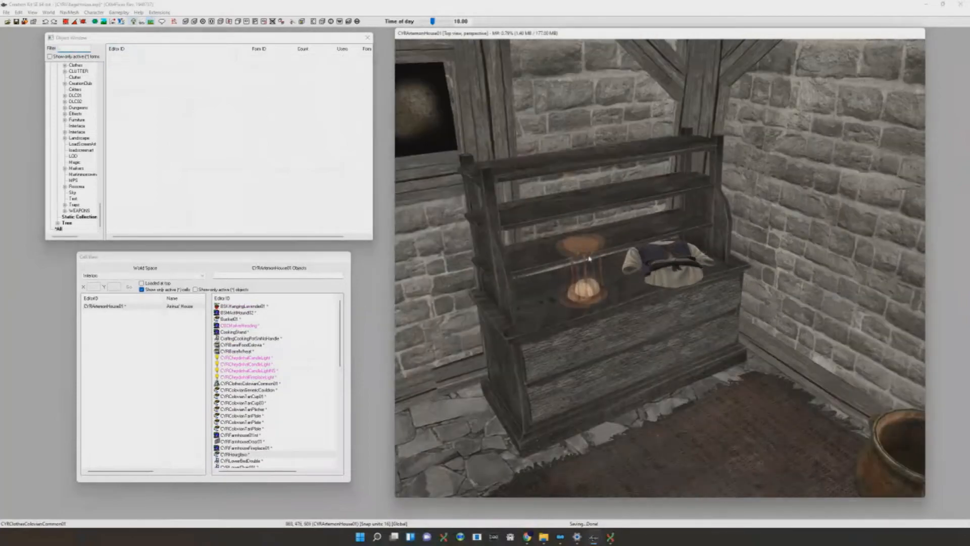
{"action": "key", "text": "c"}
{"action": "scroll", "coordinate": [589, 259], "scroll_direction": "down", "scroll_amount": 6}
{"action": "left_click_drag", "start_coordinate": [567, 264], "coordinate": [569, 228]}
{"action": "scroll", "coordinate": [569, 228], "scroll_direction": "down", "scroll_amount": 3}
{"action": "middle_click_drag", "start_coordinate": [569, 228], "coordinate": [571, 229], "text": "shift"}
{"action": "left_click_drag", "start_coordinate": [571, 229], "coordinate": [571, 226]}
{"action": "key", "text": "f"}
{"action": "middle_click_drag", "start_coordinate": [571, 227], "coordinate": [720, 212], "text": "shift"}
{"action": "key", "text": "Delete"}
{"action": "key", "text": "a"}
{"action": "scroll", "coordinate": [736, 288], "scroll_direction": "up", "scroll_amount": 5}
{"action": "key", "text": "ctrl+v"}
{"action": "middle_click_drag", "start_coordinate": [737, 289], "coordinate": [668, 286], "text": "shift"}
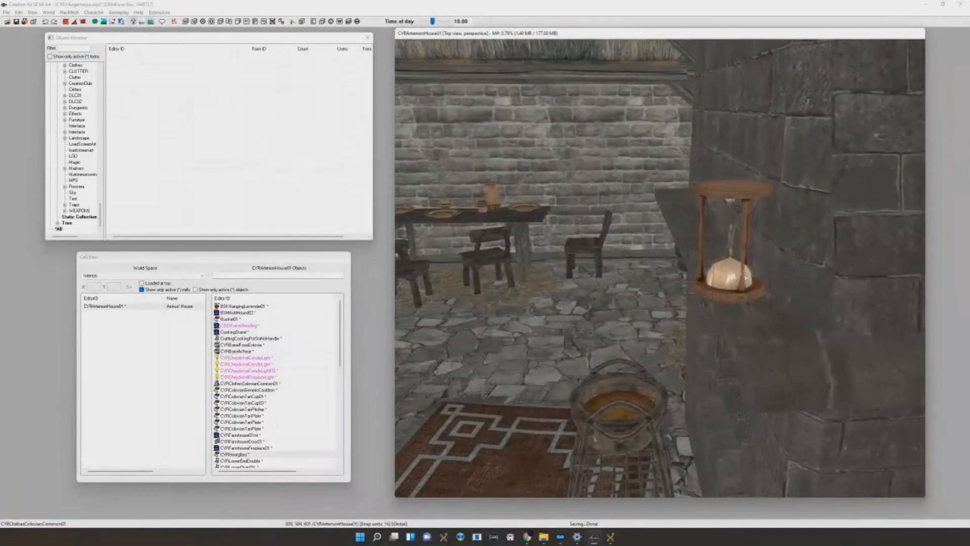
{"action": "middle_click_drag", "start_coordinate": [744, 274], "coordinate": [815, 262], "text": "shift"}
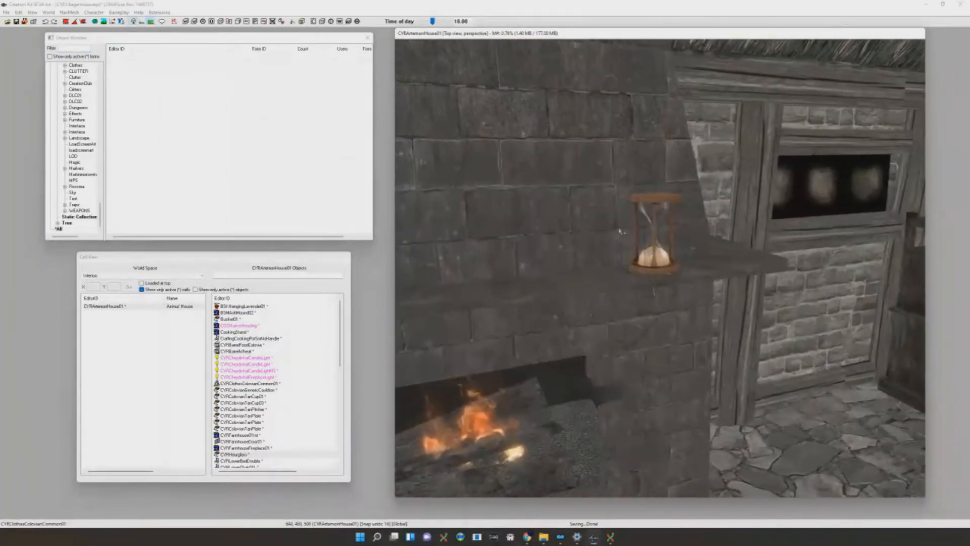
Survey the fireplace, the dresser and the dining table for further spots that need clutter
{"action": "scroll", "coordinate": [658, 311], "scroll_direction": "down", "scroll_amount": 5}
{"action": "key", "text": "a"}
{"action": "scroll", "coordinate": [658, 312], "scroll_direction": "up", "scroll_amount": 5}
{"action": "key", "text": "a"}
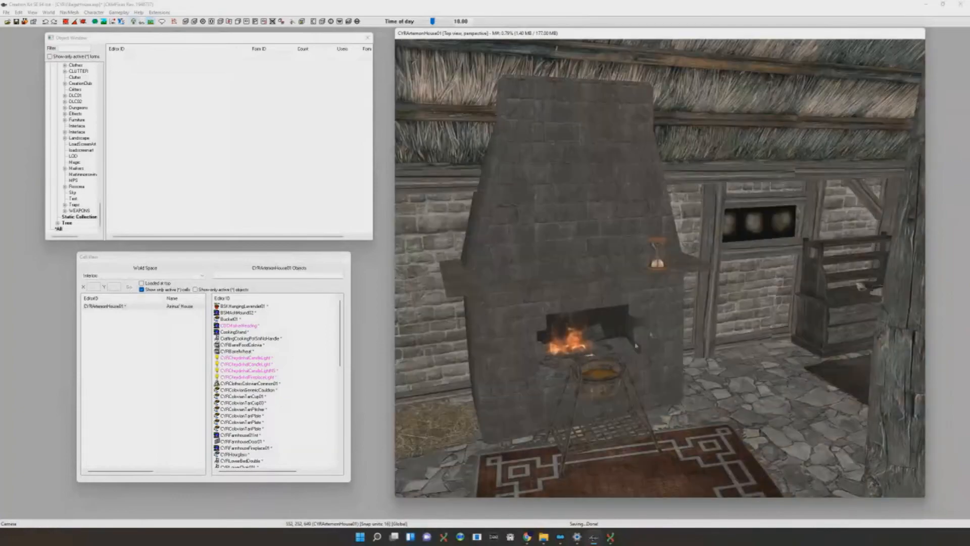
{"action": "scroll", "coordinate": [657, 311], "scroll_direction": "up", "scroll_amount": 2}
{"action": "scroll", "coordinate": [658, 312], "scroll_direction": "down", "scroll_amount": 3}
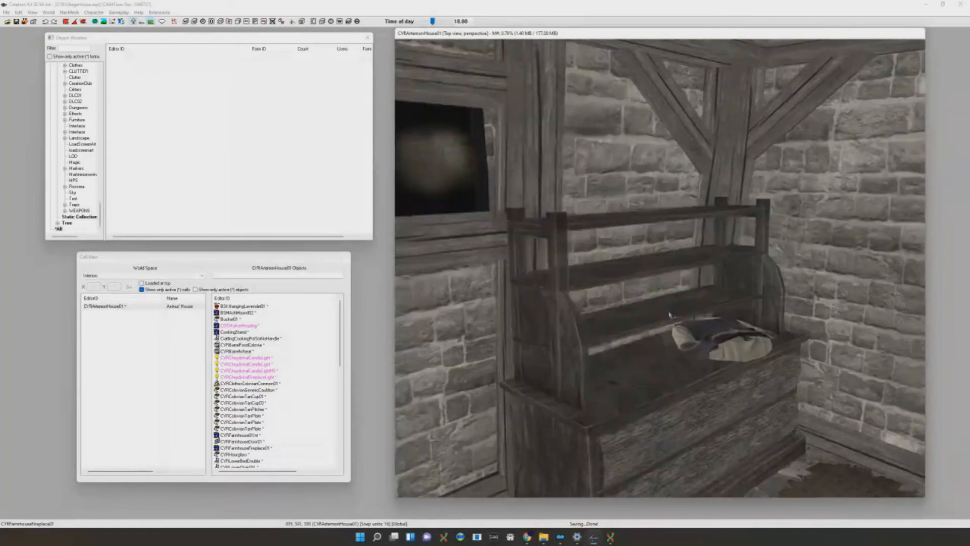
{"action": "scroll", "coordinate": [670, 315], "scroll_direction": "up", "scroll_amount": 3}
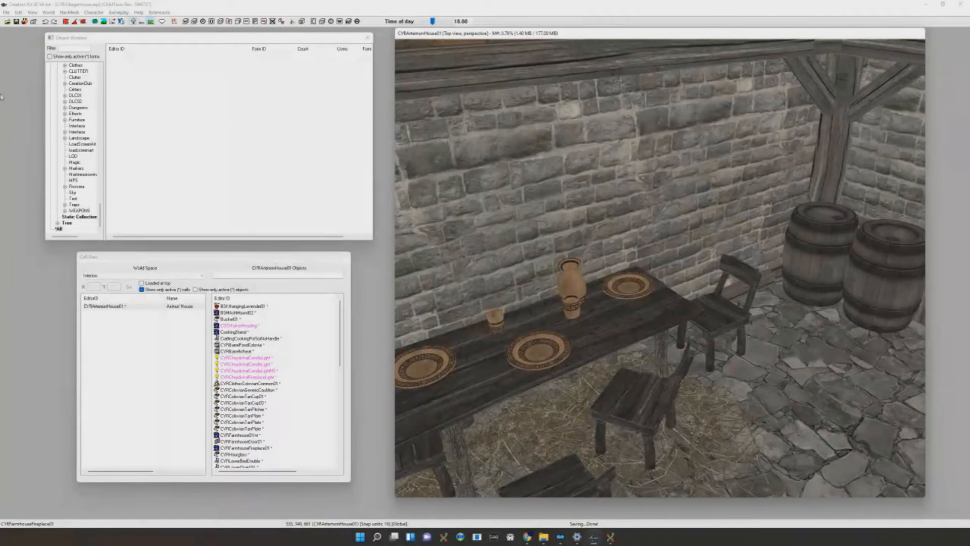
Filter the object list for "cheese", place a CYRFoodCheeseCheddarWheel01A on the dining table, swap it to CYRFoodCheeseCheddarWheel01B and move it between the cups
{"action": "left_click", "coordinate": [85, 47]}
{"action": "type", "text": "cheese"}
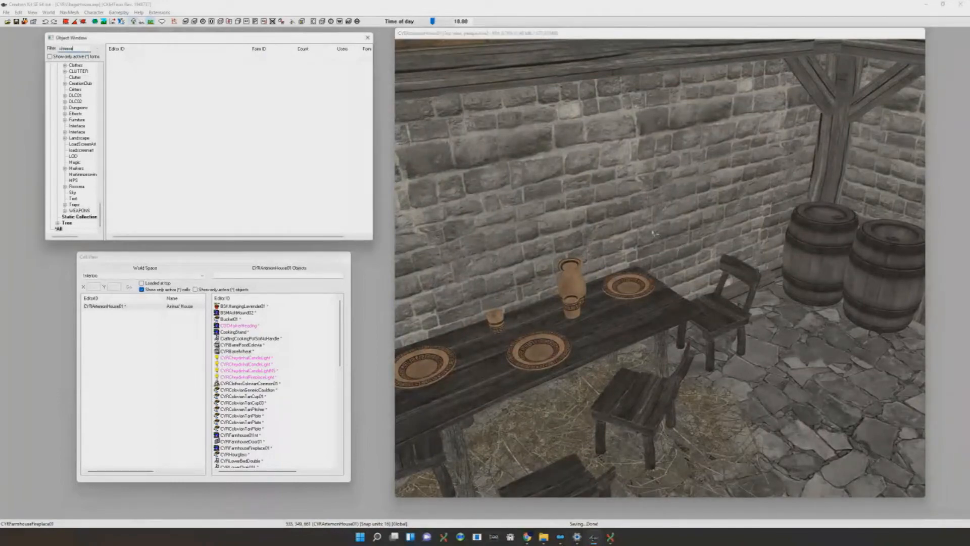
{"action": "scroll", "coordinate": [655, 233], "scroll_direction": "up", "scroll_amount": 3}
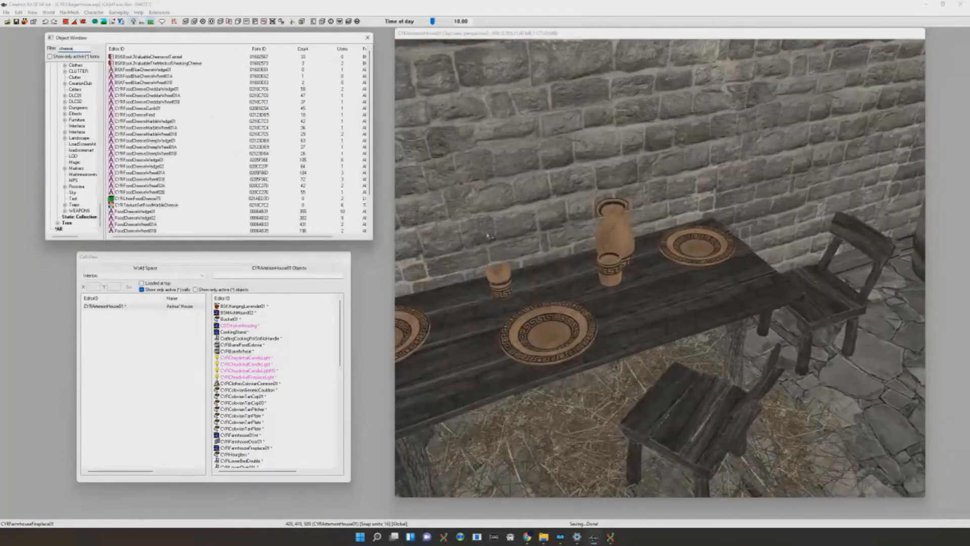
{"action": "scroll", "coordinate": [493, 239], "scroll_direction": "up", "scroll_amount": 2}
{"action": "left_click_drag", "start_coordinate": [551, 171], "coordinate": [667, 305]}
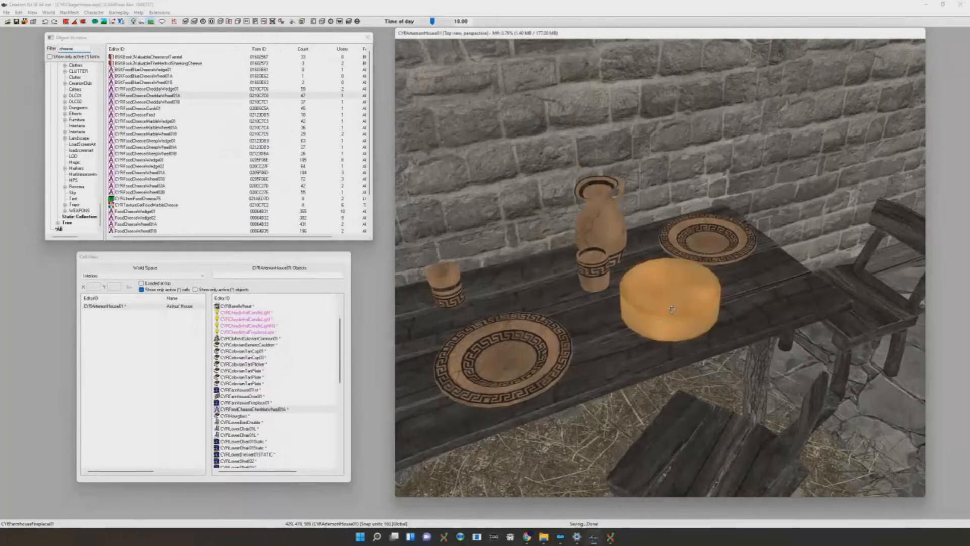
{"action": "right_click_drag", "start_coordinate": [667, 305], "coordinate": [682, 306]}
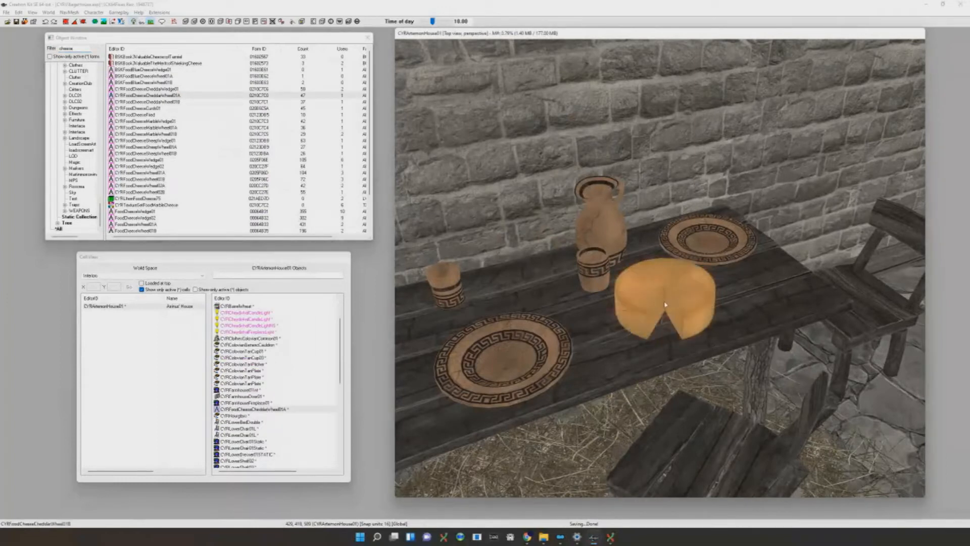
{"action": "left_click_drag", "start_coordinate": [672, 305], "coordinate": [531, 282]}
Open the cheddar wheel's reference settings and accept them, and shift the neighbouring cup away from the cheese
{"action": "key", "text": "t"}
{"action": "double_click", "coordinate": [601, 258]}
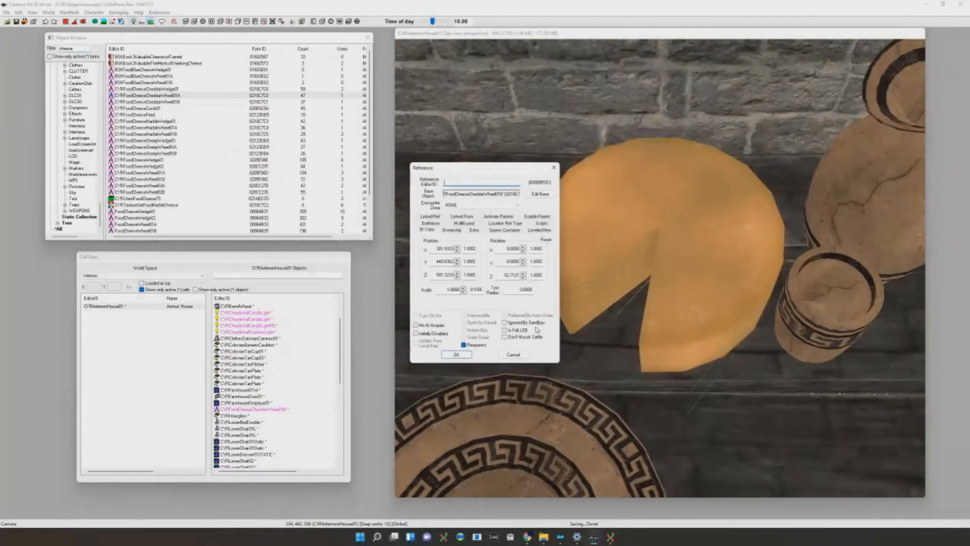
{"action": "left_click", "coordinate": [457, 354]}
{"action": "left_click", "coordinate": [680, 311]}
{"action": "middle_click_drag", "start_coordinate": [680, 311], "coordinate": [494, 306], "text": "shift"}
{"action": "left_click_drag", "start_coordinate": [481, 314], "coordinate": [446, 377]}
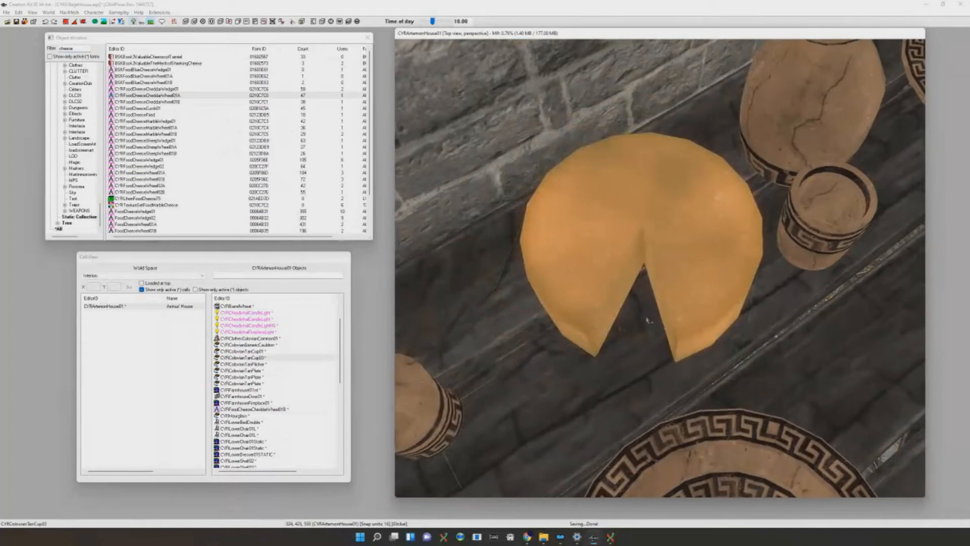
Duplicate the cheddar wheel, move the copy on top of the original and swap it to CYRFoodCheeseCheddarWedge01
{"action": "key", "text": "ctrl+d"}
{"action": "left_click_drag", "start_coordinate": [705, 298], "coordinate": [689, 232]}
{"action": "key", "text": "KP_Add"}
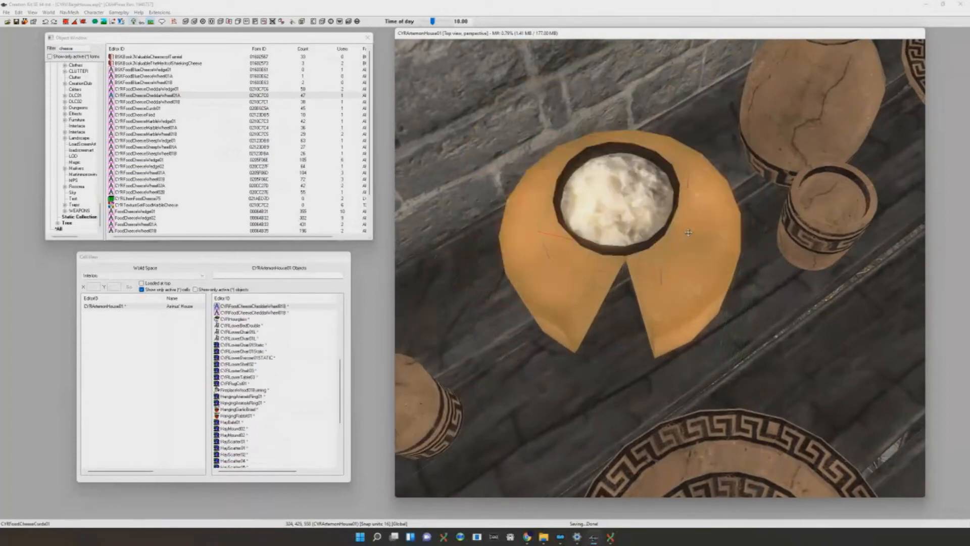
{"action": "key", "text": "KP_Add"}
{"action": "key", "text": "KP_Add"}
{"action": "key", "text": "KP_Subtract"}
{"action": "key", "text": "KP_Subtract"}
{"action": "key", "text": "KP_Subtract"}
{"action": "key", "text": "KP_Subtract"}
{"action": "key", "text": "KP_Subtract"}
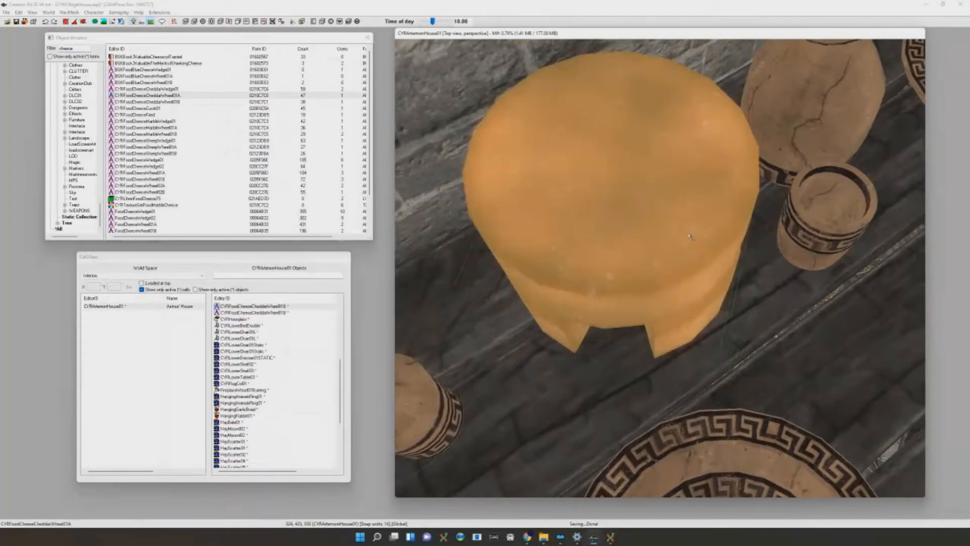
Turn the cheddar wedge slightly on top of the wheel and enable Don't Havok Settle in its reference settings
{"action": "right_click_drag", "start_coordinate": [632, 221], "coordinate": [624, 220]}
{"action": "scroll", "coordinate": [624, 221], "scroll_direction": "down", "scroll_amount": 3}
{"action": "middle_click_drag", "start_coordinate": [625, 221], "coordinate": [651, 247], "text": "shift"}
{"action": "scroll", "coordinate": [617, 181], "scroll_direction": "up", "scroll_amount": 4}
{"action": "double_click", "coordinate": [652, 247]}
{"action": "left_click", "coordinate": [504, 336]}
{"action": "left_click", "coordinate": [469, 356]}
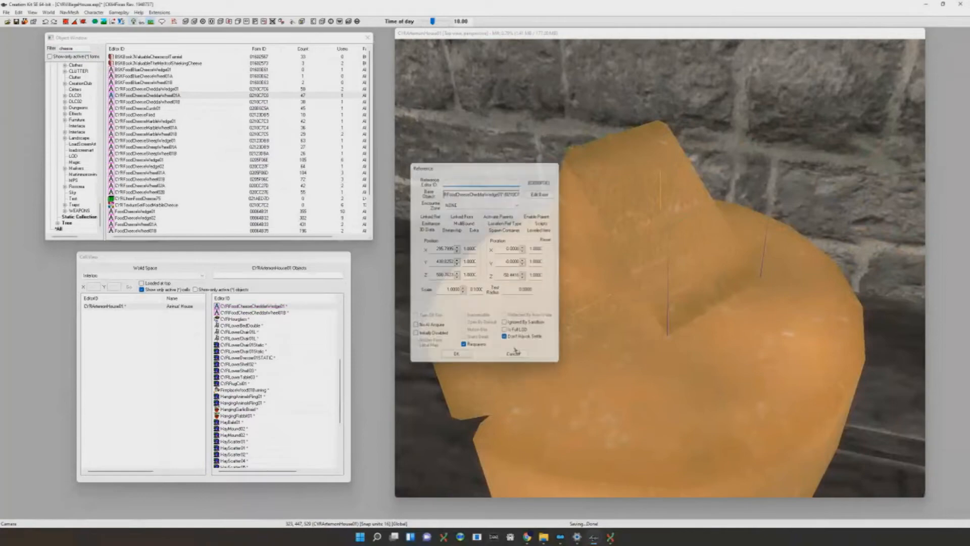
Check the cheddar wheel's reference settings and inspect how the wedge sits on top of the wheel
{"action": "scroll", "coordinate": [692, 304], "scroll_direction": "down", "scroll_amount": 5}
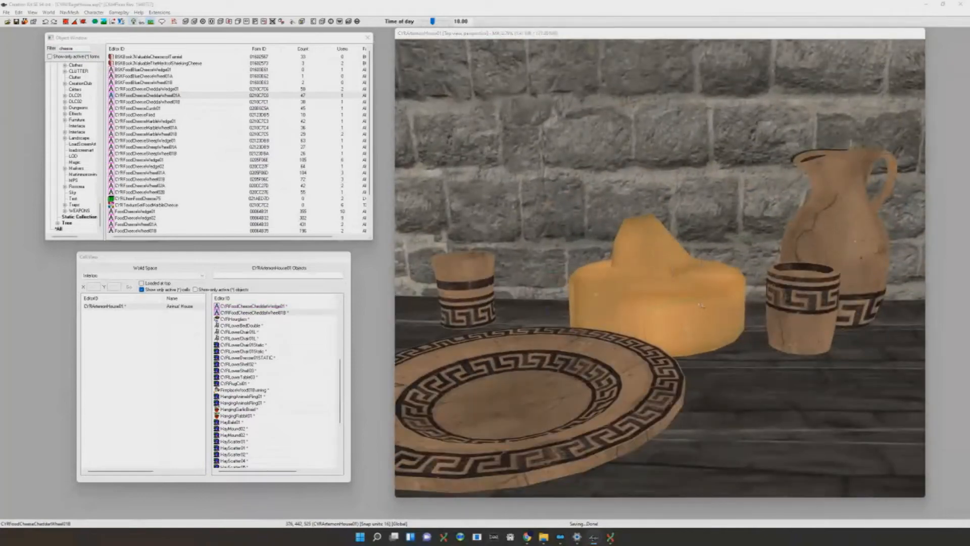
{"action": "double_click", "coordinate": [700, 302]}
{"action": "left_click", "coordinate": [514, 354]}
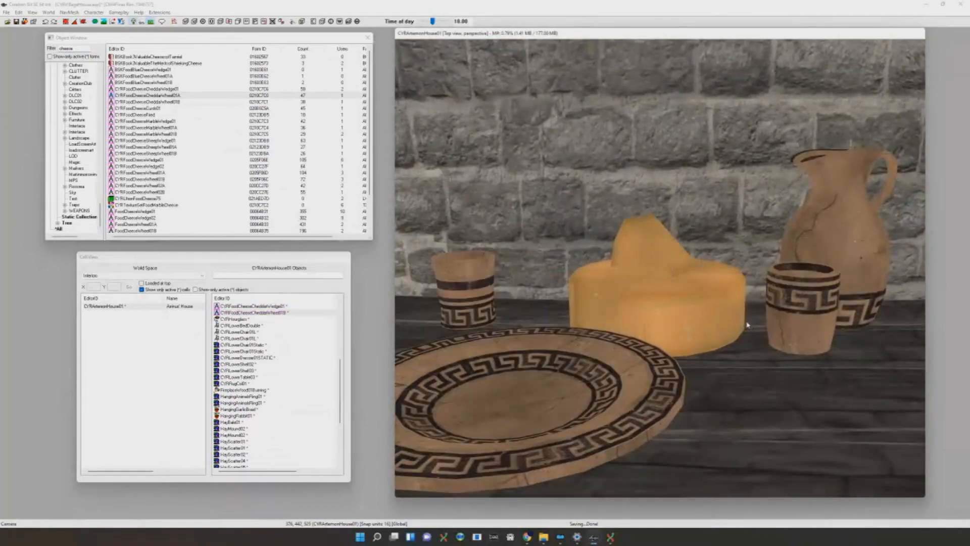
{"action": "scroll", "coordinate": [769, 341], "scroll_direction": "up", "scroll_amount": 8}
{"action": "scroll", "coordinate": [769, 342], "scroll_direction": "down", "scroll_amount": 5}
{"action": "middle_click_drag", "start_coordinate": [758, 335], "coordinate": [719, 267], "text": "shift"}
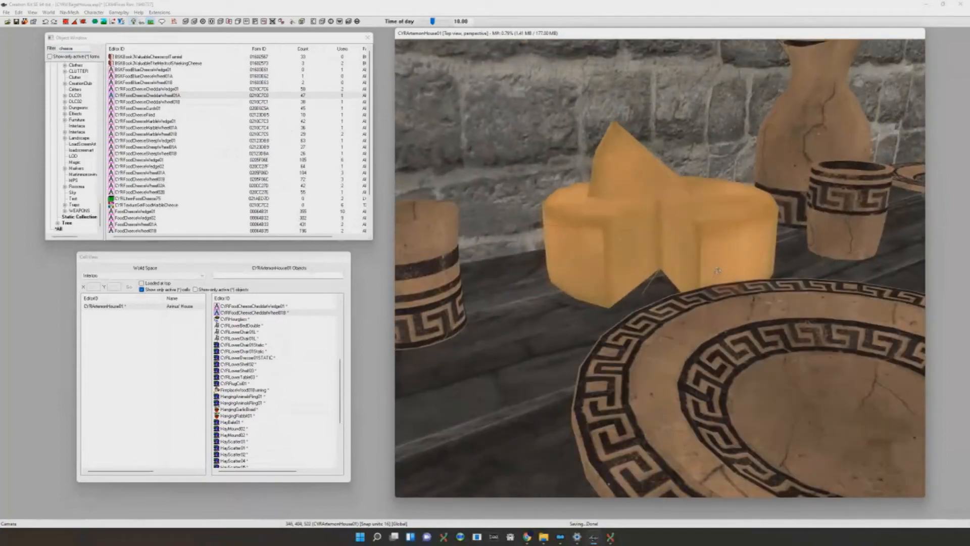
{"action": "left_click_drag", "start_coordinate": [719, 267], "coordinate": [720, 266]}
{"action": "middle_click_drag", "start_coordinate": [720, 266], "coordinate": [715, 323], "text": "shift"}
{"action": "key", "text": "f"}
{"action": "left_click", "coordinate": [623, 180]}
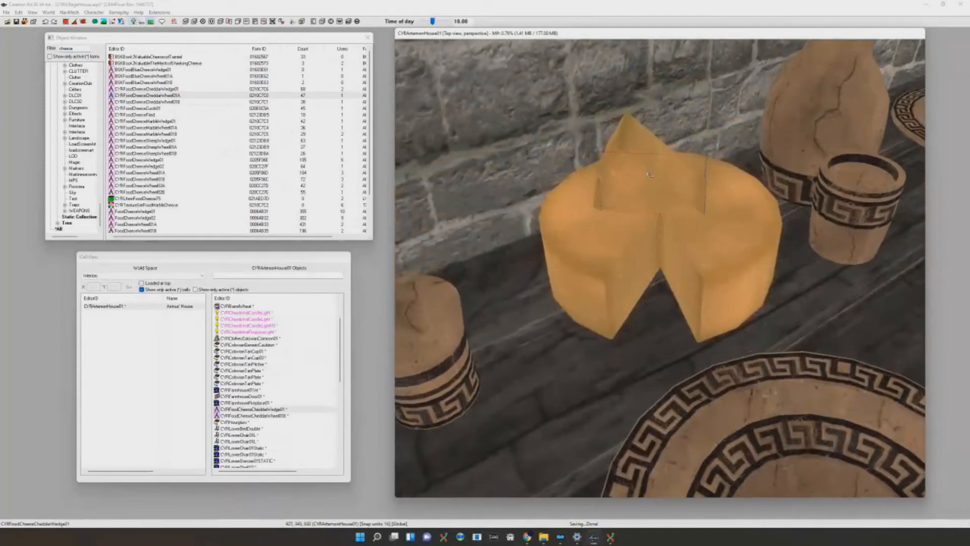
Try a copy of the ImpWallSconce02CandleOn01 on the wall above the dining table and delete it
{"action": "scroll", "coordinate": [646, 187], "scroll_direction": "down", "scroll_amount": 10}
{"action": "left_click", "coordinate": [676, 254]}
{"action": "middle_click_drag", "start_coordinate": [676, 254], "coordinate": [788, 247], "text": "shift"}
{"action": "key", "text": "a"}
{"action": "left_click", "coordinate": [712, 207]}
{"action": "middle_click_drag", "start_coordinate": [712, 207], "coordinate": [635, 234], "text": "shift"}
{"action": "scroll", "coordinate": [622, 225], "scroll_direction": "up", "scroll_amount": 6}
{"action": "key", "text": "ctrl+v"}
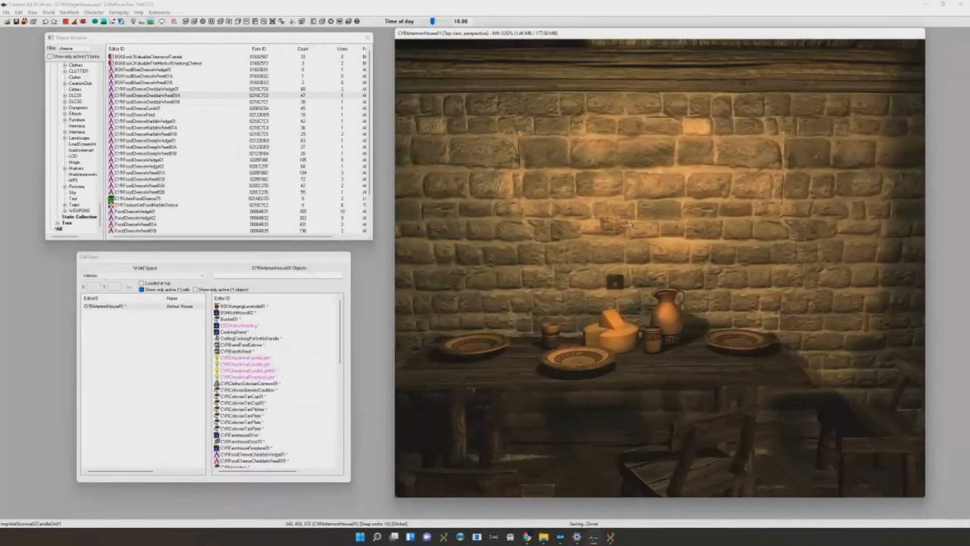
{"action": "scroll", "coordinate": [593, 214], "scroll_direction": "down", "scroll_amount": 6}
{"action": "middle_click_drag", "start_coordinate": [594, 214], "coordinate": [640, 229], "text": "shift"}
{"action": "scroll", "coordinate": [640, 229], "scroll_direction": "up", "scroll_amount": 3}
{"action": "mouse_move", "coordinate": [639, 229]}
{"action": "left_mouse_down"}
{"action": "mouse_move", "coordinate": [642, 240]}
{"action": "mouse_move", "coordinate": [643, 226]}
{"action": "left_mouse_up"}
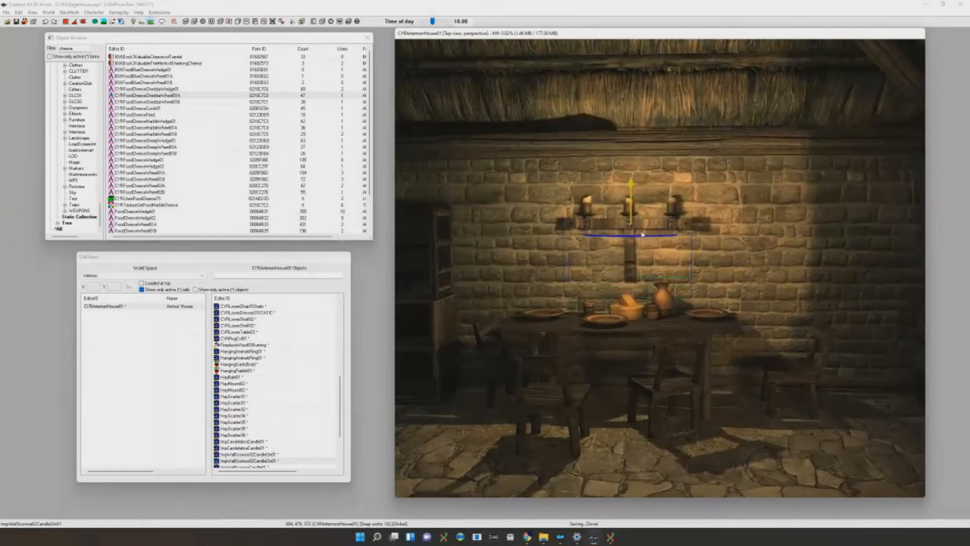
{"action": "middle_click_drag", "start_coordinate": [643, 226], "coordinate": [657, 235], "text": "shift"}
{"action": "key", "text": "Delete"}
Filter the object list for Imperial candles and place an ImpCandle01 on the dining table behind the cup and cheese
{"action": "double_click", "coordinate": [86, 49]}
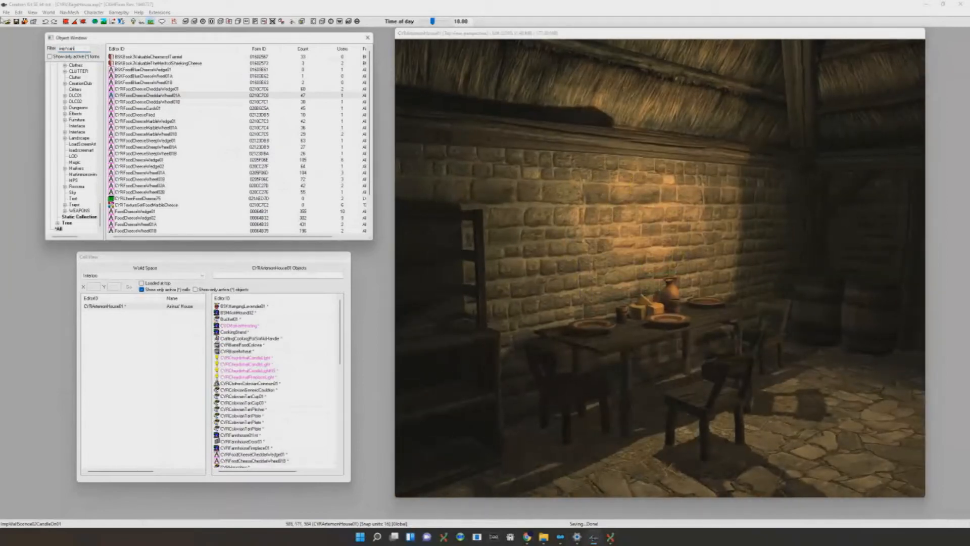
{"action": "scroll", "coordinate": [667, 283], "scroll_direction": "up", "scroll_amount": 5}
{"action": "scroll", "coordinate": [667, 283], "scroll_direction": "down", "scroll_amount": 2}
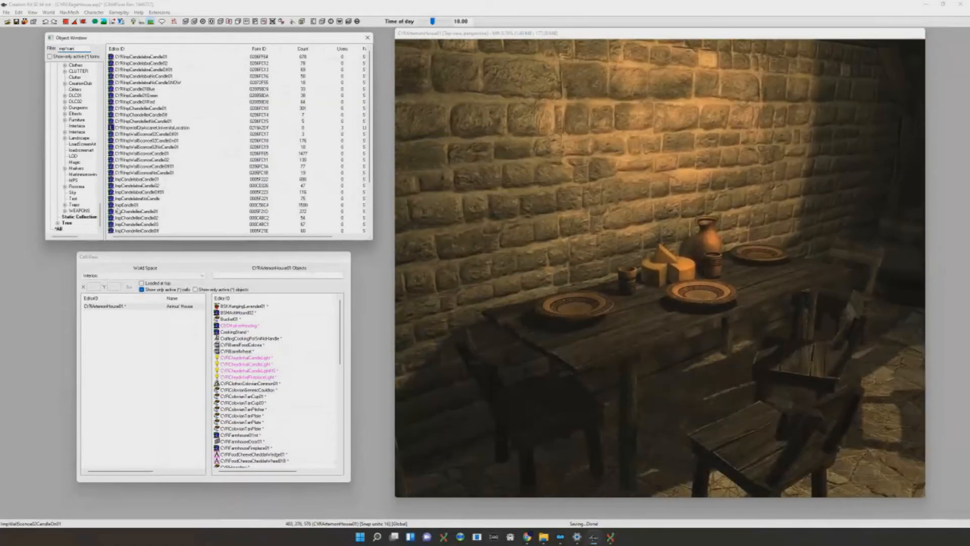
{"action": "left_click_drag", "start_coordinate": [126, 205], "coordinate": [626, 319]}
{"action": "middle_click_drag", "start_coordinate": [624, 310], "coordinate": [600, 332], "text": "shift"}
{"action": "key", "text": "a"}
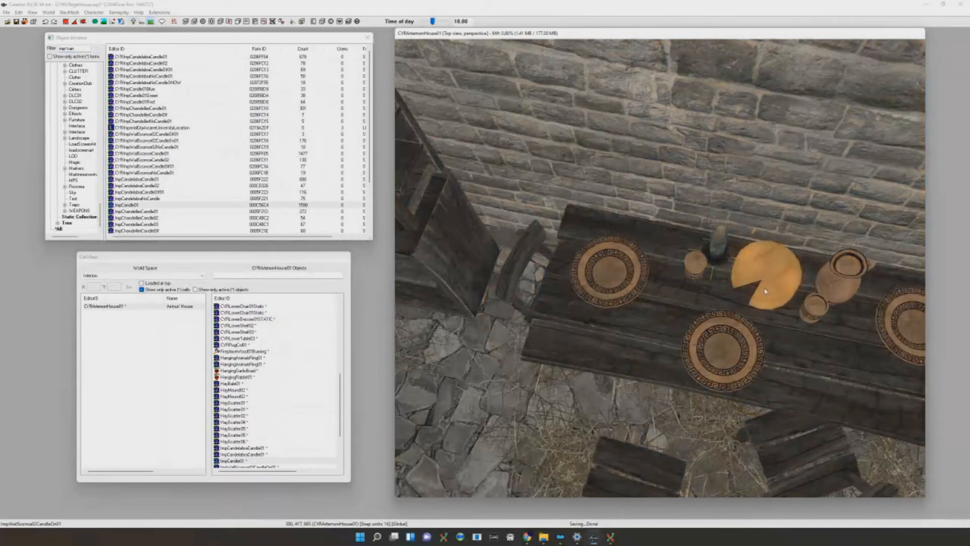
Spread out the front plate, the cheese, the pitcher and the cup on the dining table, and adjust the candle's position
{"action": "left_click", "coordinate": [733, 343]}
{"action": "left_click_drag", "start_coordinate": [733, 343], "coordinate": [694, 350]}
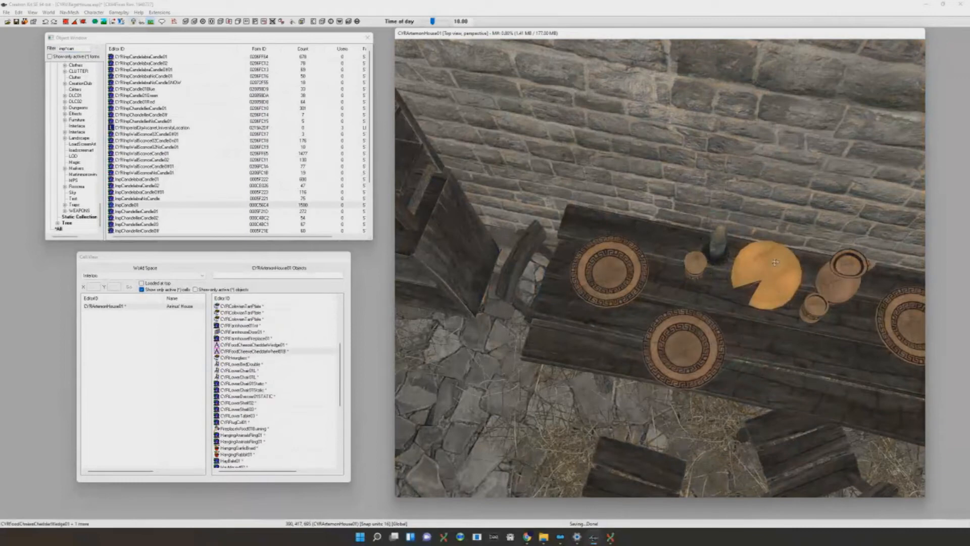
{"action": "left_click_drag", "start_coordinate": [773, 269], "coordinate": [793, 303]}
{"action": "left_click", "coordinate": [819, 316]}
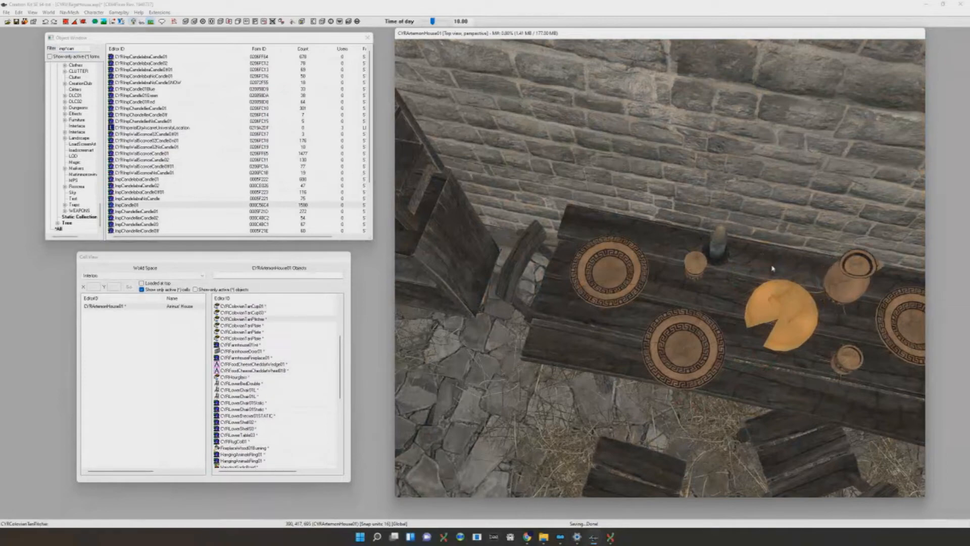
{"action": "left_click", "coordinate": [722, 252]}
{"action": "left_click_drag", "start_coordinate": [728, 261], "coordinate": [725, 261]}
Delete the pitcher from the dining table
{"action": "key", "text": "a"}
{"action": "scroll", "coordinate": [726, 261], "scroll_direction": "down", "scroll_amount": 3}
{"action": "middle_click_drag", "start_coordinate": [726, 261], "coordinate": [737, 251], "text": "shift"}
{"action": "scroll", "coordinate": [732, 253], "scroll_direction": "down", "scroll_amount": 2}
{"action": "scroll", "coordinate": [708, 277], "scroll_direction": "up", "scroll_amount": 5}
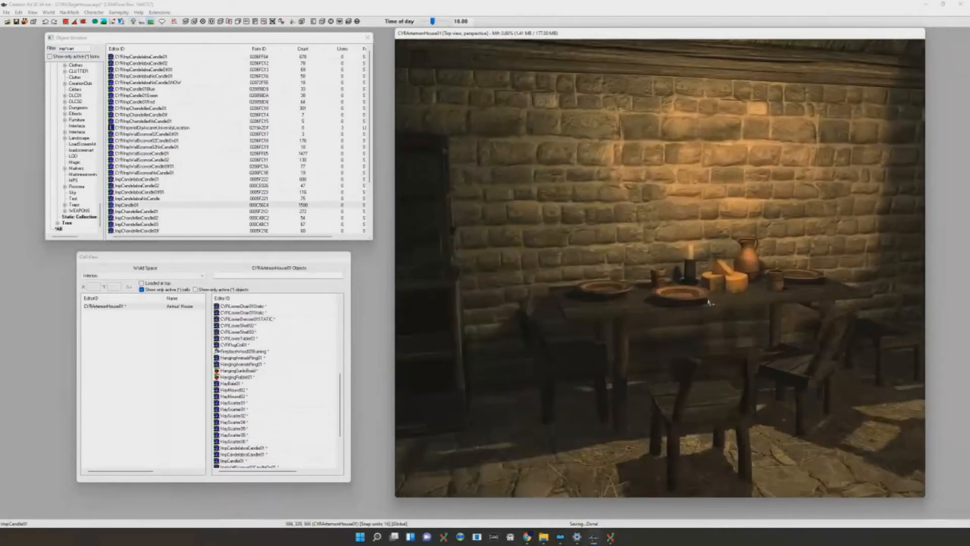
{"action": "left_click", "coordinate": [687, 297]}
{"action": "scroll", "coordinate": [688, 299], "scroll_direction": "down", "scroll_amount": 2}
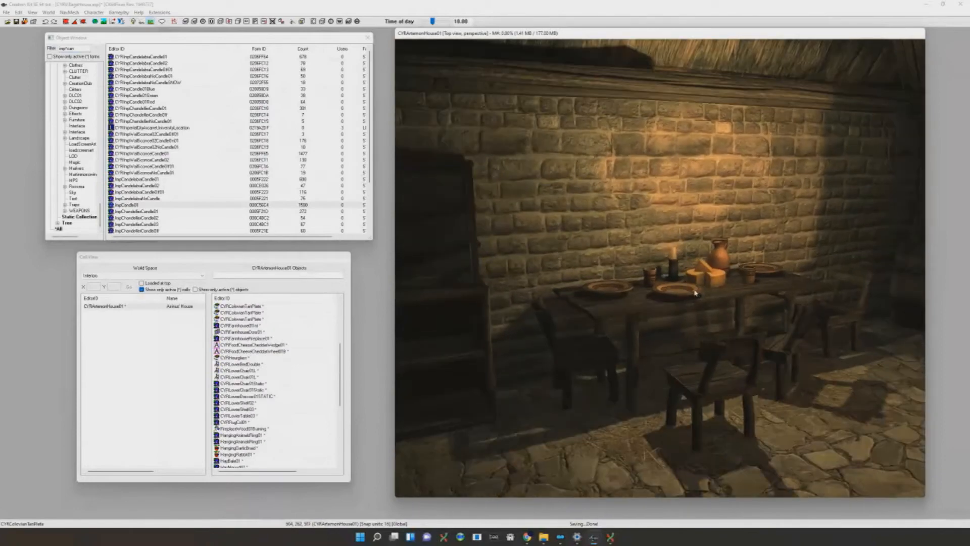
{"action": "middle_click_drag", "start_coordinate": [695, 293], "coordinate": [711, 315], "text": "shift"}
{"action": "scroll", "coordinate": [789, 304], "scroll_direction": "down", "scroll_amount": 2}
{"action": "scroll", "coordinate": [786, 301], "scroll_direction": "down", "scroll_amount": 2}
{"action": "scroll", "coordinate": [698, 298], "scroll_direction": "up", "scroll_amount": 3}
{"action": "left_click", "coordinate": [710, 298]}
{"action": "key", "text": "Delete"}
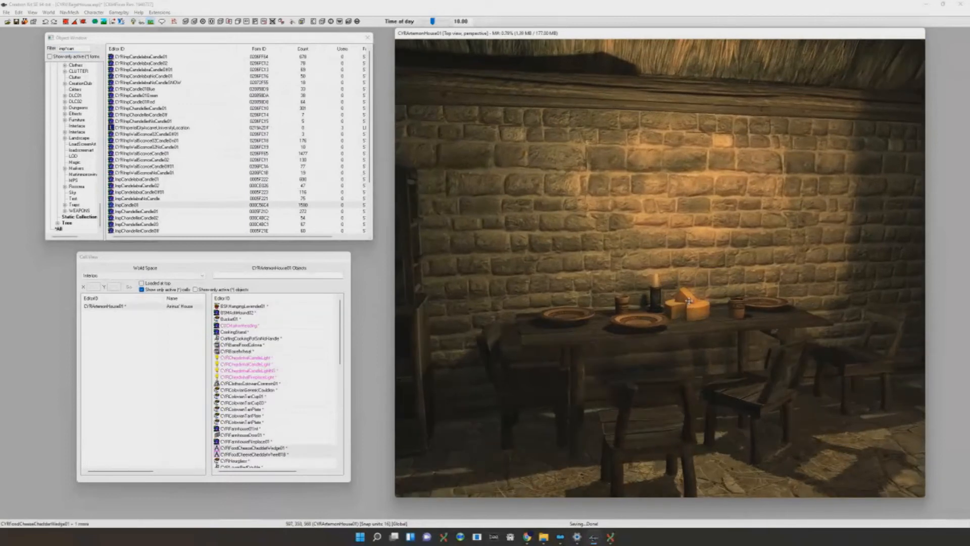
Show the markers, check the CYRCheydinhalCandleLight above the dining table, and hide the markers again
{"action": "scroll", "coordinate": [747, 308], "scroll_direction": "down", "scroll_amount": 2}
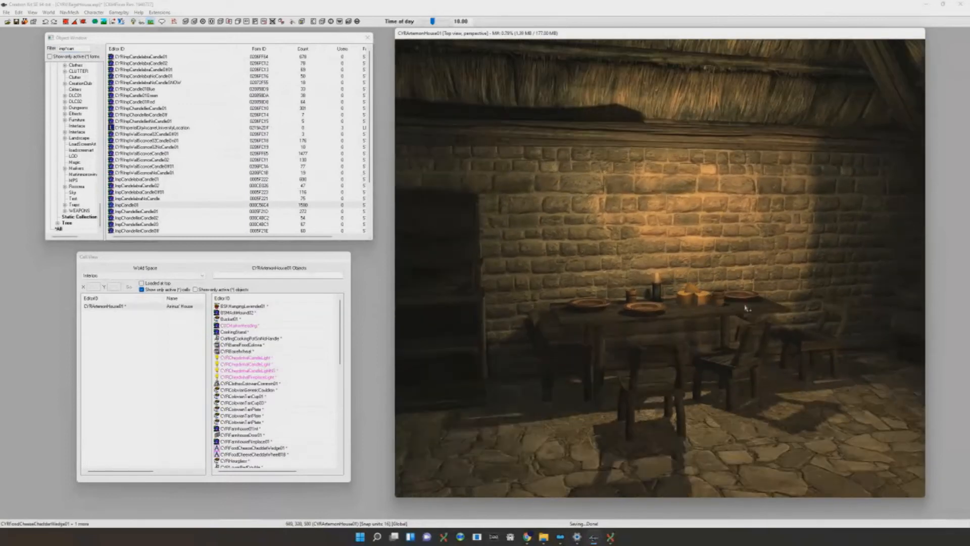
{"action": "scroll", "coordinate": [735, 310], "scroll_direction": "up", "scroll_amount": 2}
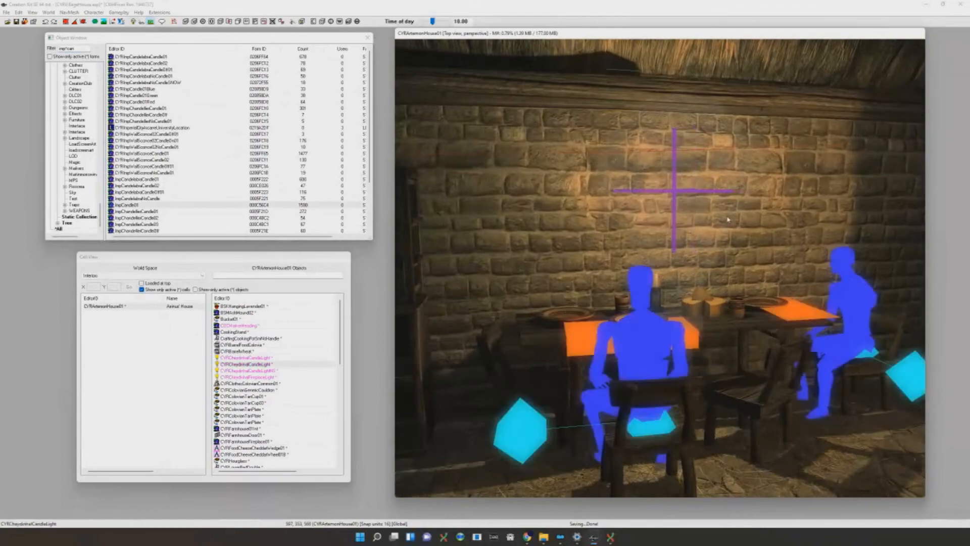
{"action": "scroll", "coordinate": [699, 210], "scroll_direction": "down", "scroll_amount": 2}
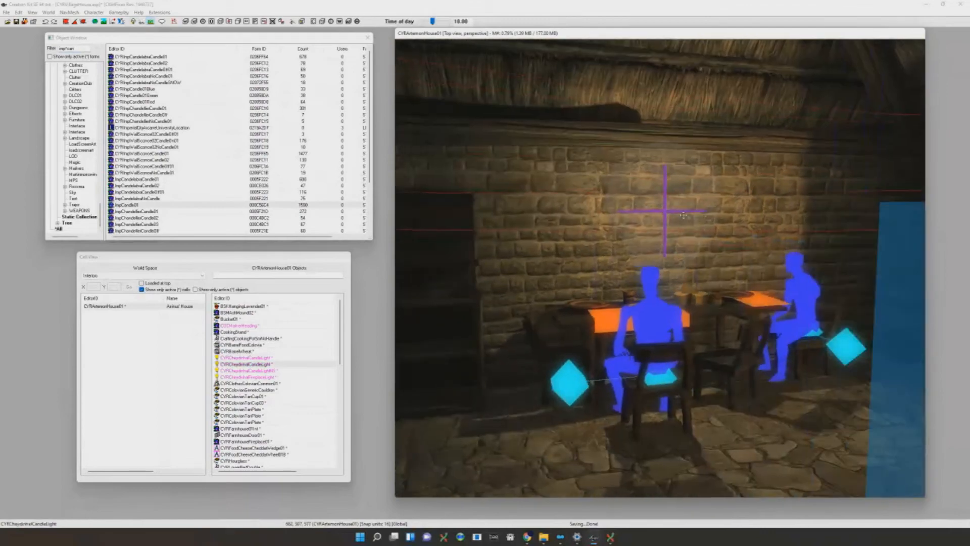
{"action": "key", "text": "m"}
Survey the dining area and the corner with the two barrels for empty spots that need clutter
{"action": "left_click", "coordinate": [707, 314]}
{"action": "mouse_move", "coordinate": [707, 314]}
{"action": "middle_mouse_down", "text": "shift"}
{"action": "mouse_move", "coordinate": [720, 349]}
{"action": "mouse_move", "coordinate": [729, 315]}
{"action": "mouse_move", "coordinate": [667, 332]}
{"action": "mouse_move", "coordinate": [706, 322]}
{"action": "middle_mouse_up", "text": "shift"}
{"action": "scroll", "coordinate": [718, 311], "scroll_direction": "down", "scroll_amount": 2}
{"action": "key", "text": "c"}
{"action": "scroll", "coordinate": [682, 330], "scroll_direction": "down", "scroll_amount": 3}
{"action": "scroll", "coordinate": [709, 324], "scroll_direction": "down", "scroll_amount": 3}
{"action": "scroll", "coordinate": [708, 319], "scroll_direction": "down", "scroll_amount": 2}
{"action": "scroll", "coordinate": [707, 318], "scroll_direction": "up", "scroll_amount": 2}
{"action": "left_click", "coordinate": [637, 289]}
{"action": "scroll", "coordinate": [637, 289], "scroll_direction": "down", "scroll_amount": 4}
{"action": "middle_click_drag", "start_coordinate": [657, 289], "coordinate": [689, 297], "text": "shift"}
{"action": "scroll", "coordinate": [685, 298], "scroll_direction": "up", "scroll_amount": 3}
{"action": "scroll", "coordinate": [728, 306], "scroll_direction": "down", "scroll_amount": 3}
{"action": "key", "text": "a"}
{"action": "key", "text": "a"}
{"action": "left_click", "coordinate": [742, 305]}
{"action": "scroll", "coordinate": [678, 305], "scroll_direction": "up", "scroll_amount": 3}
{"action": "scroll", "coordinate": [699, 312], "scroll_direction": "up", "scroll_amount": 2}
{"action": "key", "text": "a"}
{"action": "left_click", "coordinate": [684, 294]}
{"action": "key", "text": "a"}
{"action": "scroll", "coordinate": [688, 297], "scroll_direction": "up", "scroll_amount": 3}
{"action": "key", "text": "a"}
Filter the object list for "basket", place a CYRBasket02 beside the barrels and drop it to the floor
{"action": "double_click", "coordinate": [85, 48]}
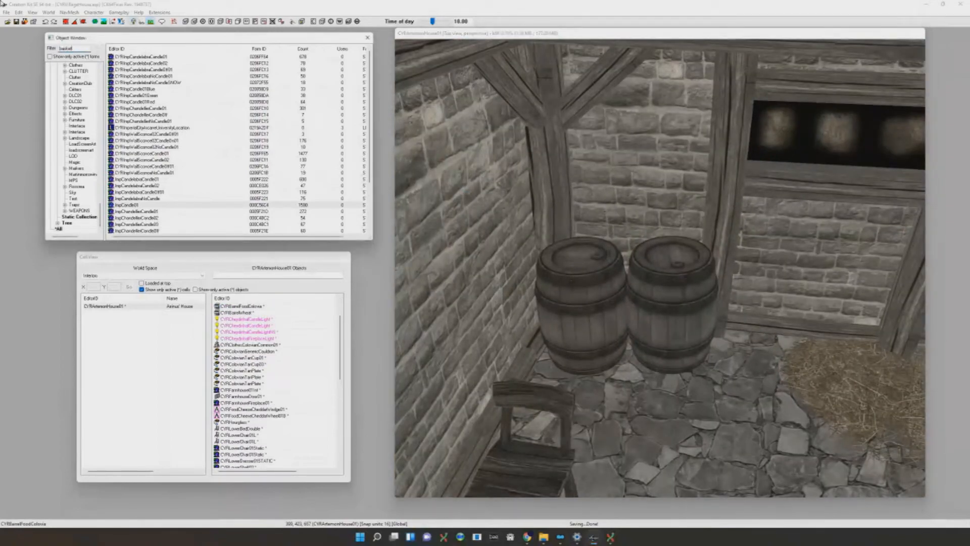
{"action": "scroll", "coordinate": [181, 173], "scroll_direction": "down", "scroll_amount": 4}
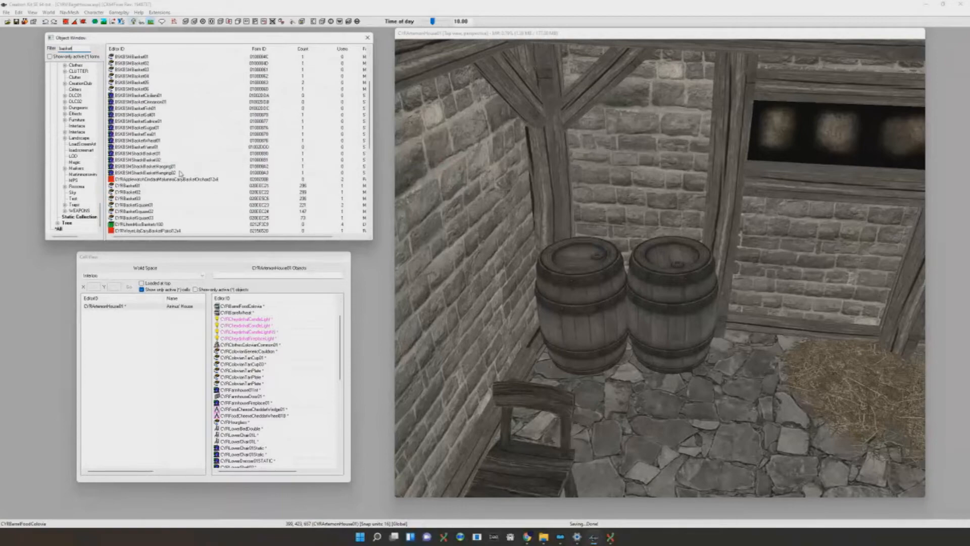
{"action": "left_click_drag", "start_coordinate": [188, 180], "coordinate": [753, 397]}
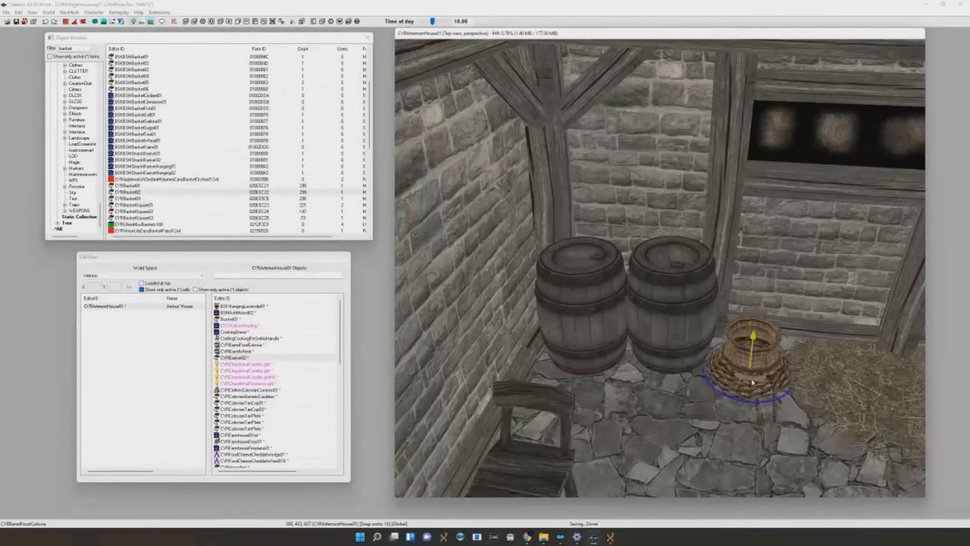
{"action": "key", "text": "f"}
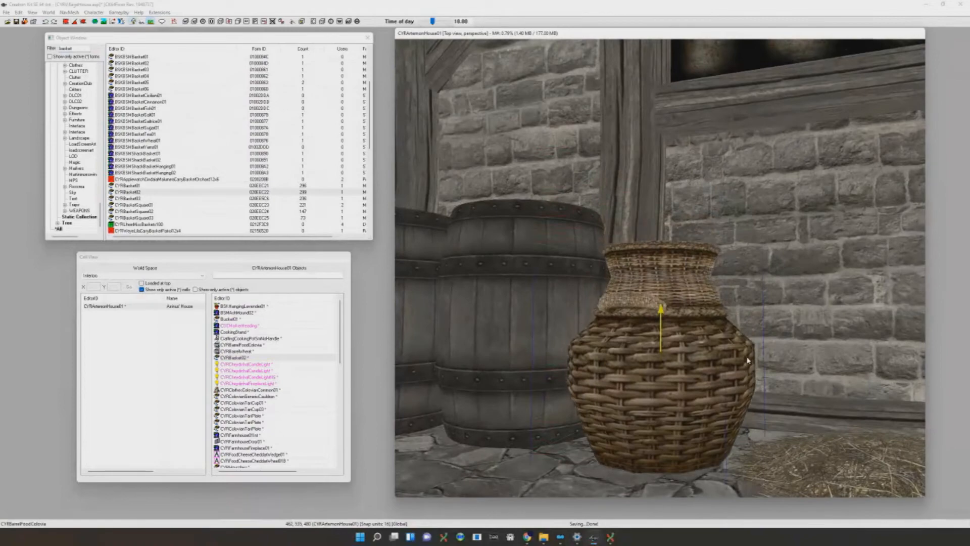
{"action": "mouse_move", "coordinate": [679, 286]}
{"action": "middle_mouse_down", "text": "shift"}
{"action": "mouse_move", "coordinate": [671, 326]}
{"action": "mouse_move", "coordinate": [662, 292]}
{"action": "middle_mouse_up", "text": "shift"}
{"action": "scroll", "coordinate": [674, 343], "scroll_direction": "down", "scroll_amount": 6}
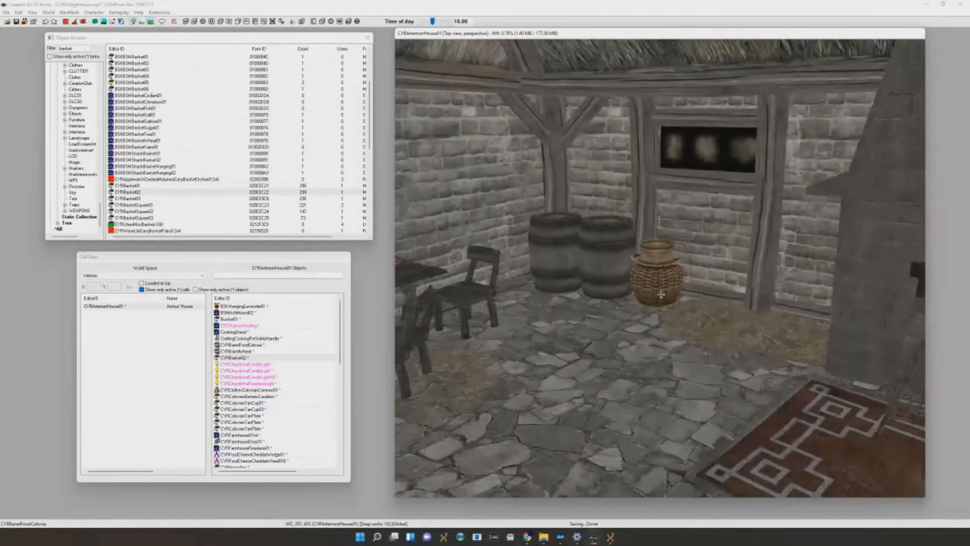
Swap the basket to CYRBasket01 and move it against the wall between the chair and the rear barrel
{"action": "key", "text": "a"}
{"action": "key", "text": "a"}
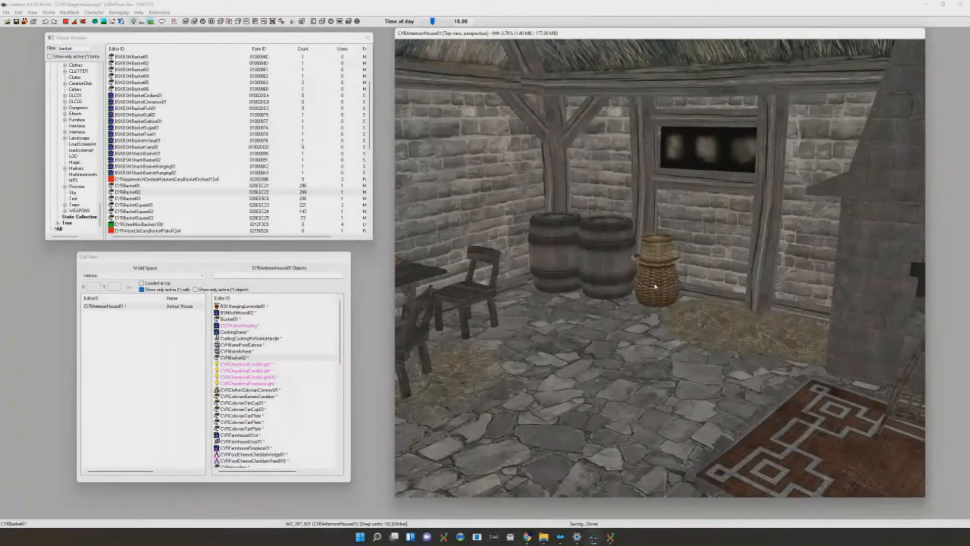
{"action": "left_click_drag", "start_coordinate": [658, 286], "coordinate": [630, 288]}
{"action": "key", "text": "c"}
{"action": "middle_click_drag", "start_coordinate": [506, 281], "coordinate": [700, 244], "text": "shift"}
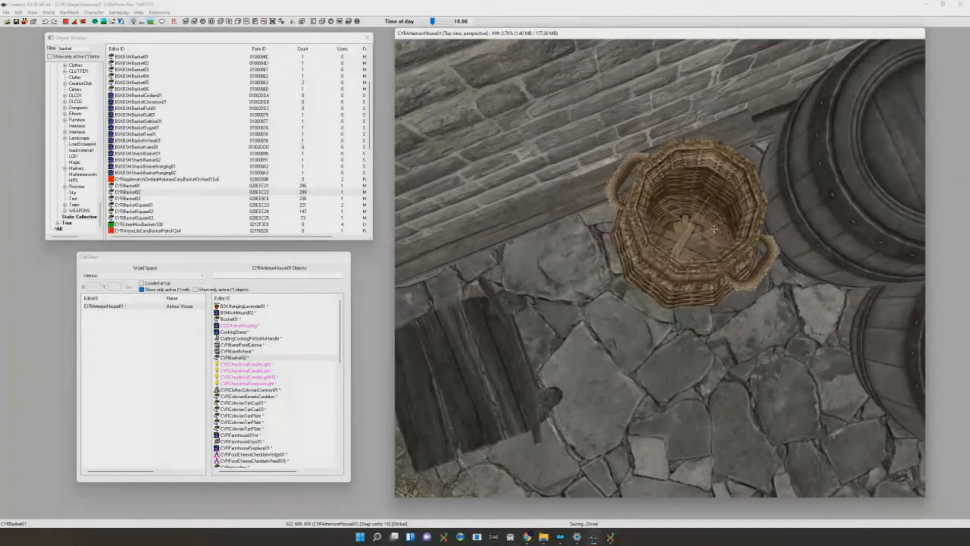
{"action": "scroll", "coordinate": [714, 222], "scroll_direction": "down", "scroll_amount": 2}
{"action": "key", "text": "t"}
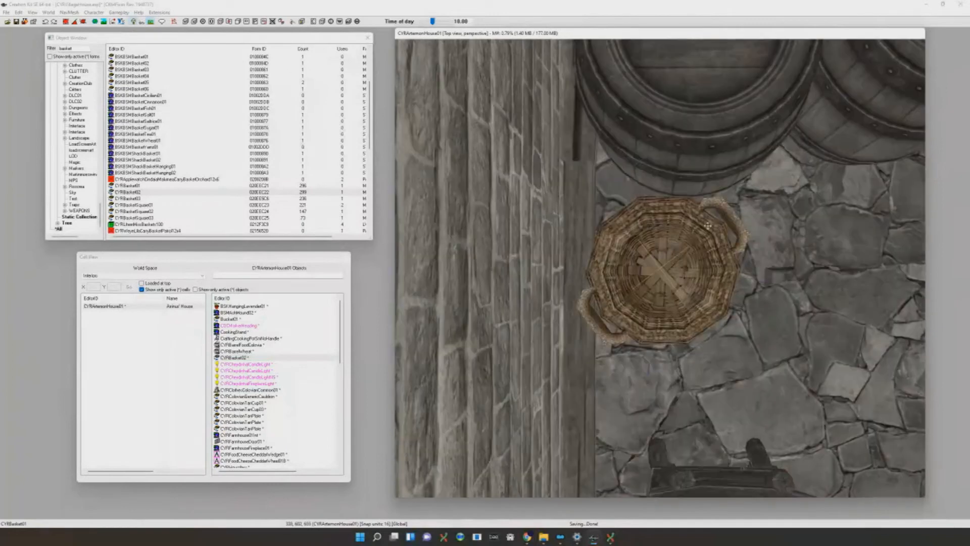
{"action": "middle_click_drag", "start_coordinate": [706, 225], "coordinate": [727, 233]}
{"action": "scroll", "coordinate": [717, 233], "scroll_direction": "up", "scroll_amount": 3}
{"action": "mouse_move", "coordinate": [699, 242]}
{"action": "left_mouse_down"}
{"action": "mouse_move", "coordinate": [712, 243]}
{"action": "mouse_move", "coordinate": [697, 242]}
{"action": "left_mouse_up"}
{"action": "middle_click_drag", "start_coordinate": [696, 242], "coordinate": [723, 261], "text": "shift"}
Place a Basket05 from the filtered object list on top of the front barrel
{"action": "scroll", "coordinate": [661, 203], "scroll_direction": "down", "scroll_amount": 5}
{"action": "key", "text": "c"}
{"action": "scroll", "coordinate": [758, 263], "scroll_direction": "down", "scroll_amount": 5}
{"action": "scroll", "coordinate": [761, 261], "scroll_direction": "down", "scroll_amount": 5}
{"action": "scroll", "coordinate": [174, 226], "scroll_direction": "down", "scroll_amount": 6}
{"action": "scroll", "coordinate": [175, 226], "scroll_direction": "up", "scroll_amount": 10}
{"action": "scroll", "coordinate": [660, 263], "scroll_direction": "up", "scroll_amount": 5}
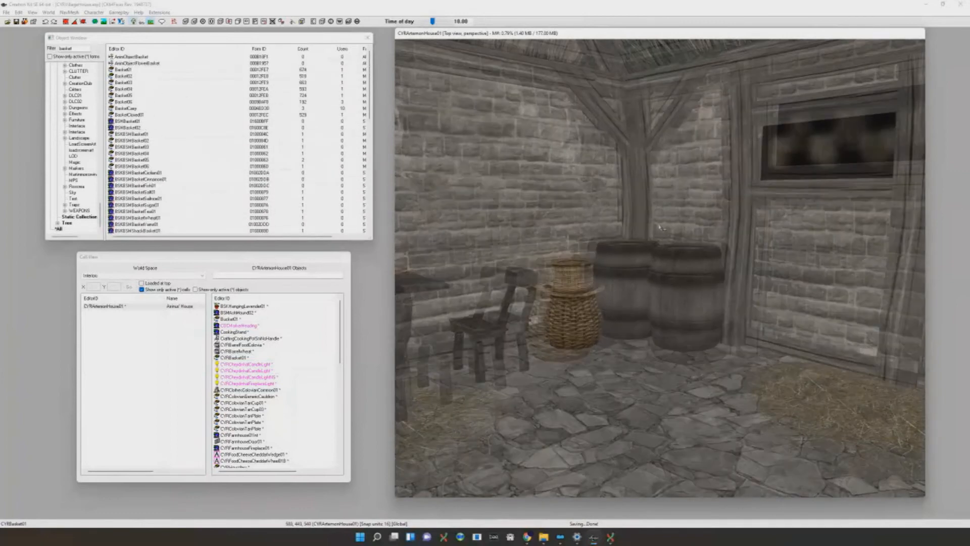
{"action": "left_click_drag", "start_coordinate": [166, 96], "coordinate": [213, 86]}
{"action": "left_click_drag", "start_coordinate": [715, 236], "coordinate": [724, 193]}
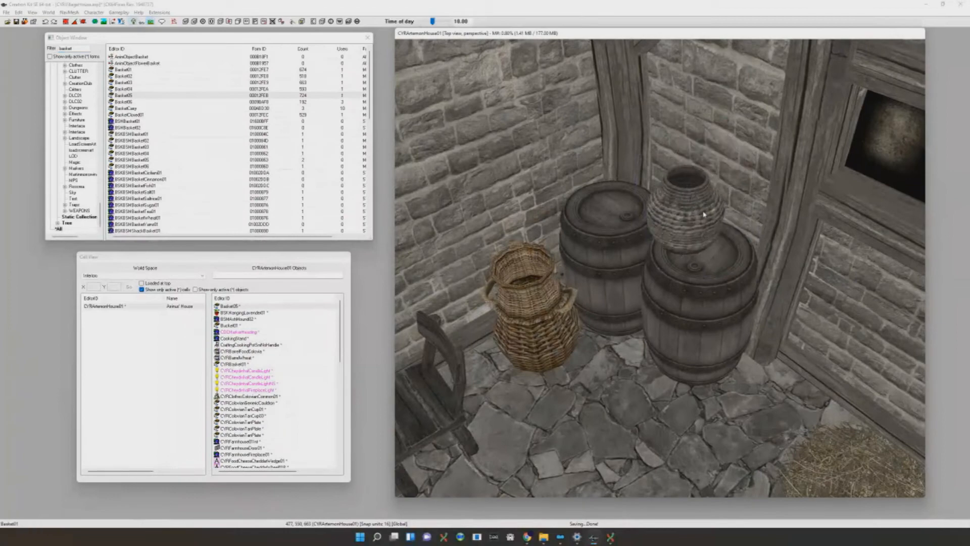
Move the Basket05 onto the rear barrel and delete it
{"action": "middle_click_drag", "start_coordinate": [694, 206], "coordinate": [622, 167], "text": "shift"}
{"action": "scroll", "coordinate": [684, 182], "scroll_direction": "down", "scroll_amount": 5}
{"action": "scroll", "coordinate": [620, 167], "scroll_direction": "up", "scroll_amount": 8}
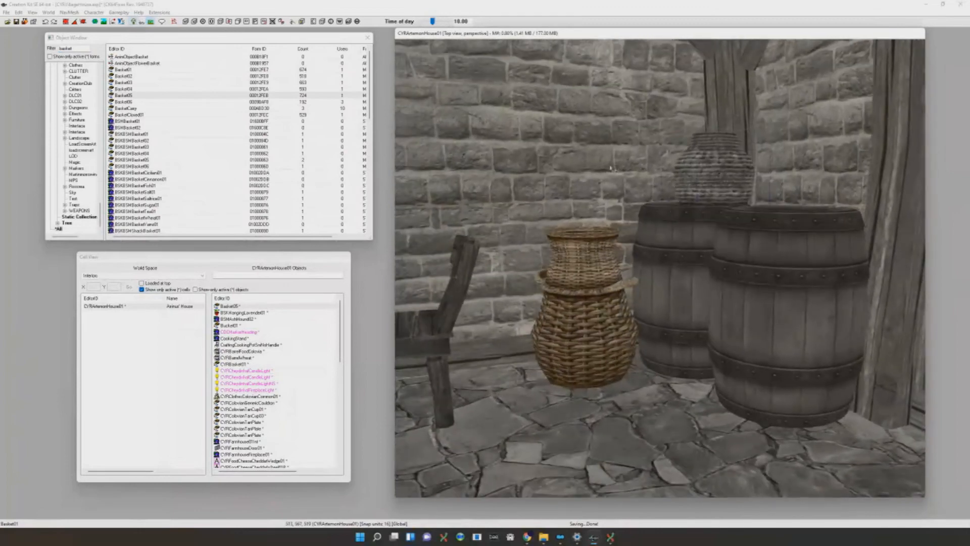
{"action": "scroll", "coordinate": [612, 168], "scroll_direction": "down", "scroll_amount": 3}
{"action": "key", "text": "a"}
{"action": "middle_click_drag", "start_coordinate": [612, 167], "coordinate": [626, 174], "text": "shift"}
{"action": "key", "text": "a"}
{"action": "scroll", "coordinate": [626, 175], "scroll_direction": "up", "scroll_amount": 3}
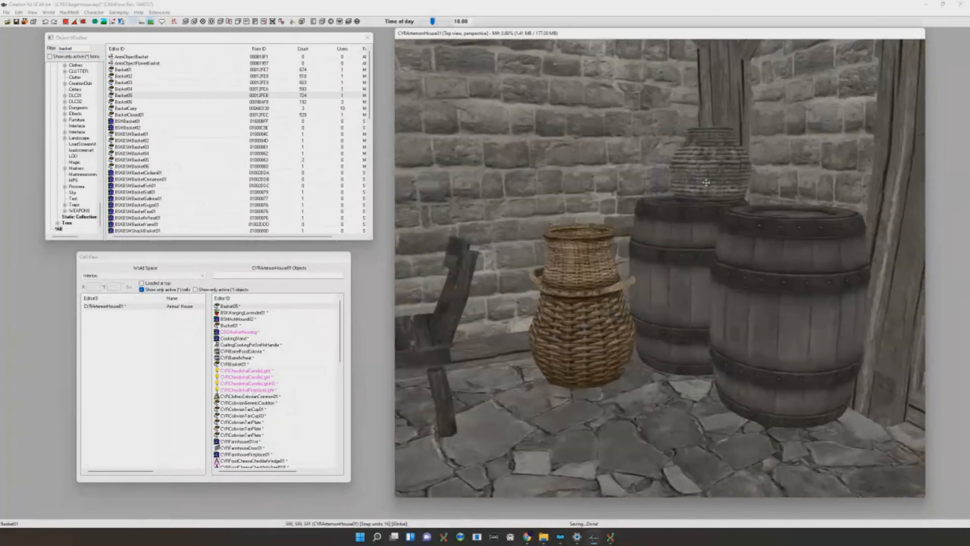
{"action": "left_click_drag", "start_coordinate": [736, 157], "coordinate": [703, 152]}
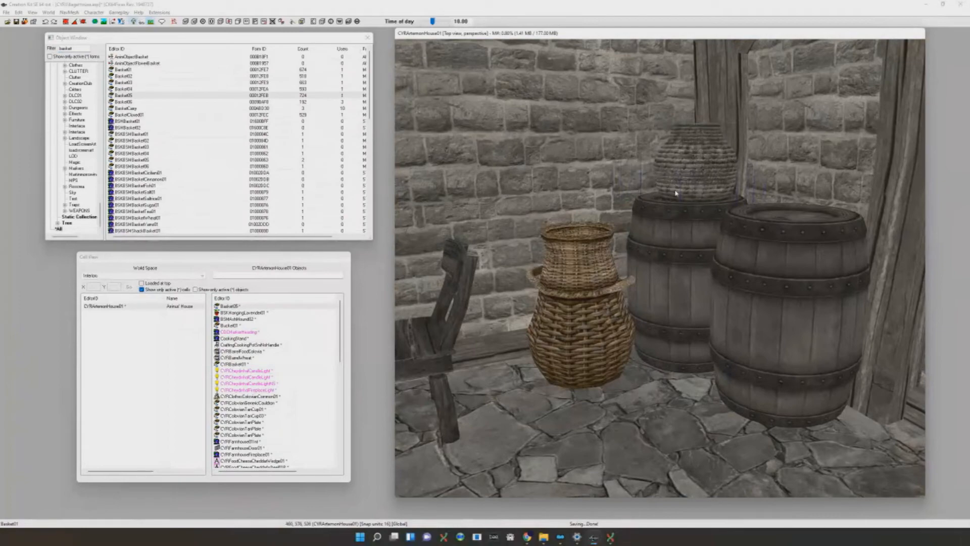
{"action": "scroll", "coordinate": [674, 190], "scroll_direction": "up", "scroll_amount": 3}
{"action": "scroll", "coordinate": [674, 202], "scroll_direction": "down", "scroll_amount": 5}
{"action": "key", "text": "Delete"}
Swap the duplicated basket above the CYRBasket01 through the basket variants to CYRBasketSquare01
{"action": "middle_click_drag", "start_coordinate": [673, 272], "coordinate": [640, 297], "text": "shift"}
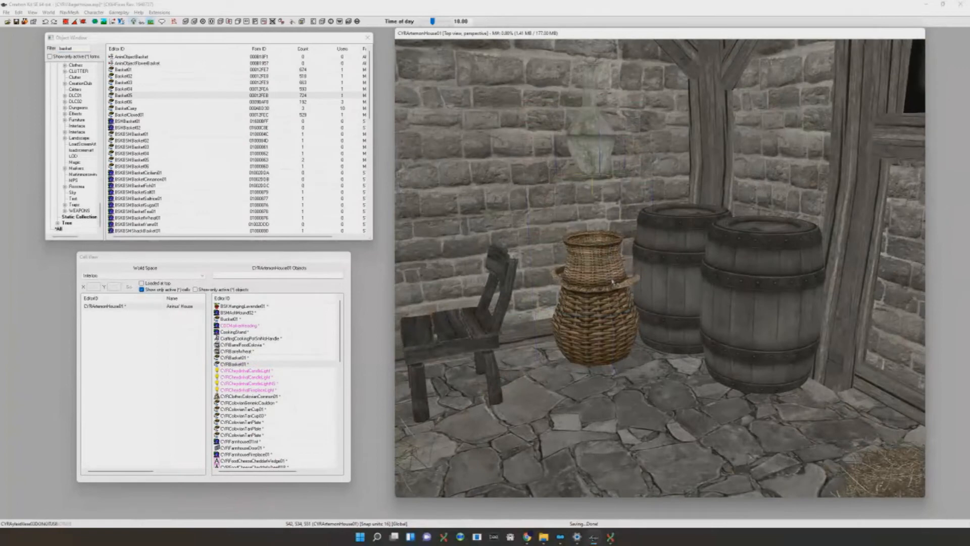
{"action": "key", "text": "ctrl+Right"}
{"action": "key", "text": "ctrl+Right"}
{"action": "key", "text": "ctrl+Right"}
{"action": "key", "text": "ctrl+Right"}
{"action": "key", "text": "ctrl+Right"}
{"action": "key", "text": "ctrl+Right"}
{"action": "key", "text": "ctrl+Right"}
{"action": "key", "text": "ctrl+Right"}
{"action": "key", "text": "ctrl+Right"}
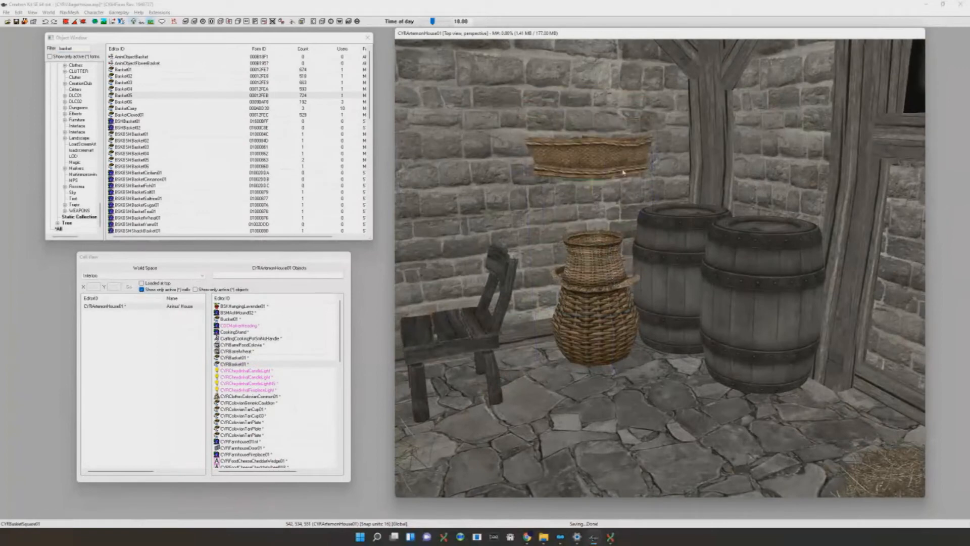
Move the square basket over to the rear barrel and drop it onto the barrel's lid
{"action": "left_click_drag", "start_coordinate": [623, 173], "coordinate": [635, 170]}
{"action": "key", "text": "f"}
{"action": "scroll", "coordinate": [635, 171], "scroll_direction": "up", "scroll_amount": 5}
{"action": "middle_click_drag", "start_coordinate": [634, 171], "coordinate": [732, 343], "text": "shift"}
{"action": "left_click_drag", "start_coordinate": [732, 343], "coordinate": [705, 290]}
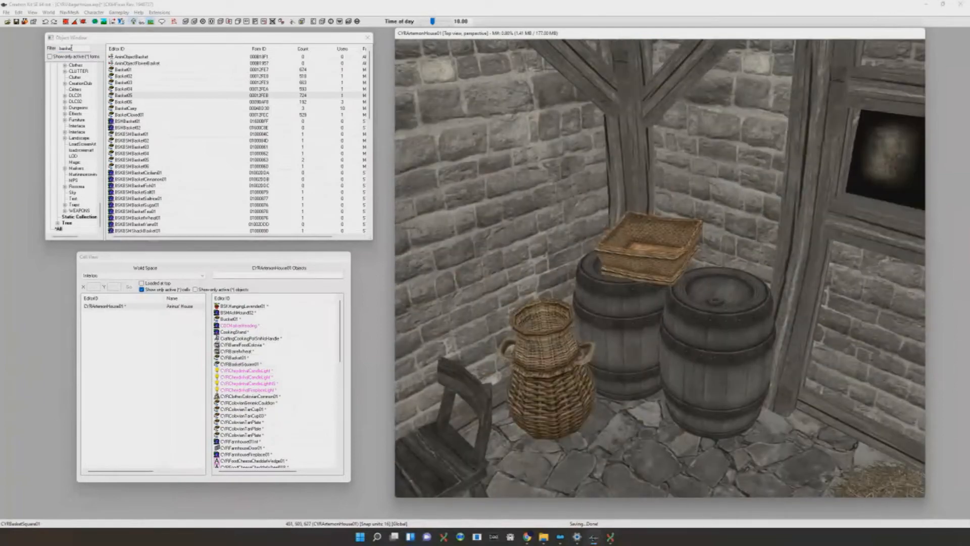
Filter the object list for potatoes and place a rotated FoodPotato inside the square basket, near its corner
{"action": "double_click", "coordinate": [71, 48]}
{"action": "key", "text": "BackSpace"}
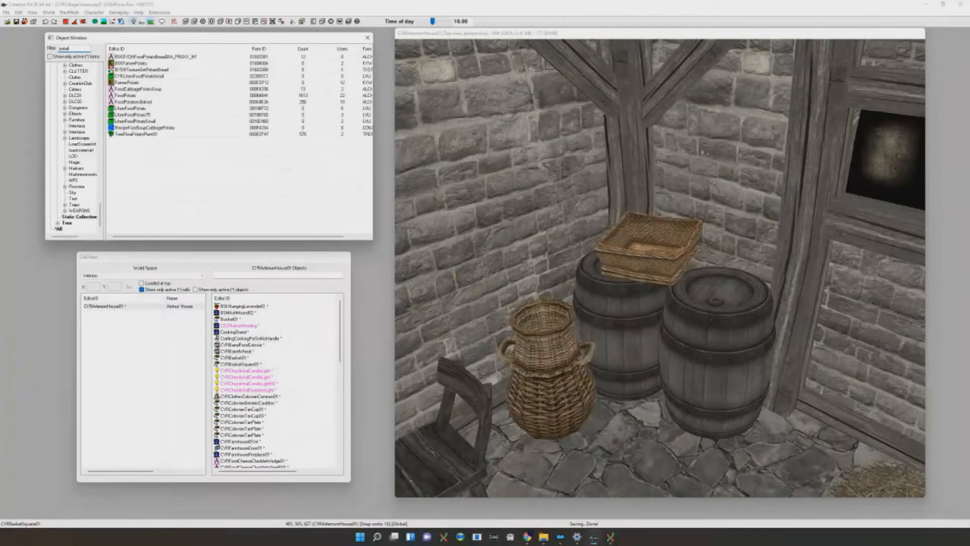
{"action": "scroll", "coordinate": [660, 268], "scroll_direction": "up", "scroll_amount": 4}
{"action": "middle_click_drag", "start_coordinate": [660, 237], "coordinate": [679, 293]}
{"action": "scroll", "coordinate": [660, 268], "scroll_direction": "up", "scroll_amount": 3}
{"action": "left_click_drag", "start_coordinate": [125, 95], "coordinate": [643, 284]}
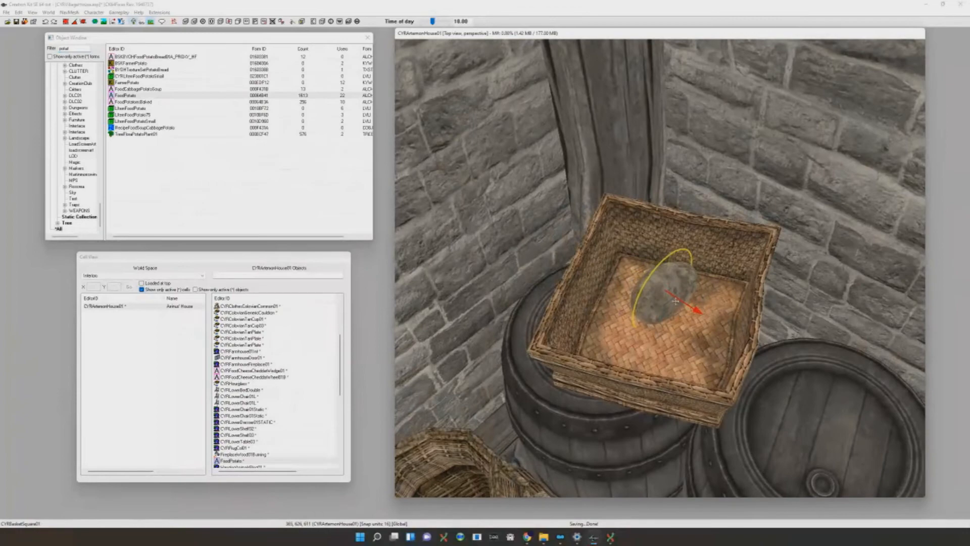
{"action": "scroll", "coordinate": [675, 301], "scroll_direction": "up", "scroll_amount": 5}
{"action": "right_click_drag", "start_coordinate": [675, 301], "coordinate": [662, 301]}
{"action": "left_click_drag", "start_coordinate": [662, 301], "coordinate": [589, 257]}
Duplicate the potato twice and spread the copies around the basket floor, rotating each to a different angle
{"action": "key", "text": "ctrl+d"}
{"action": "left_click_drag", "start_coordinate": [588, 257], "coordinate": [674, 313]}
{"action": "right_click_drag", "start_coordinate": [673, 314], "coordinate": [789, 404]}
{"action": "scroll", "coordinate": [788, 404], "scroll_direction": "down", "scroll_amount": 5}
{"action": "key", "text": "ctrl+d"}
{"action": "left_click_drag", "start_coordinate": [720, 309], "coordinate": [640, 343]}
{"action": "right_click_drag", "start_coordinate": [639, 344], "coordinate": [620, 367]}
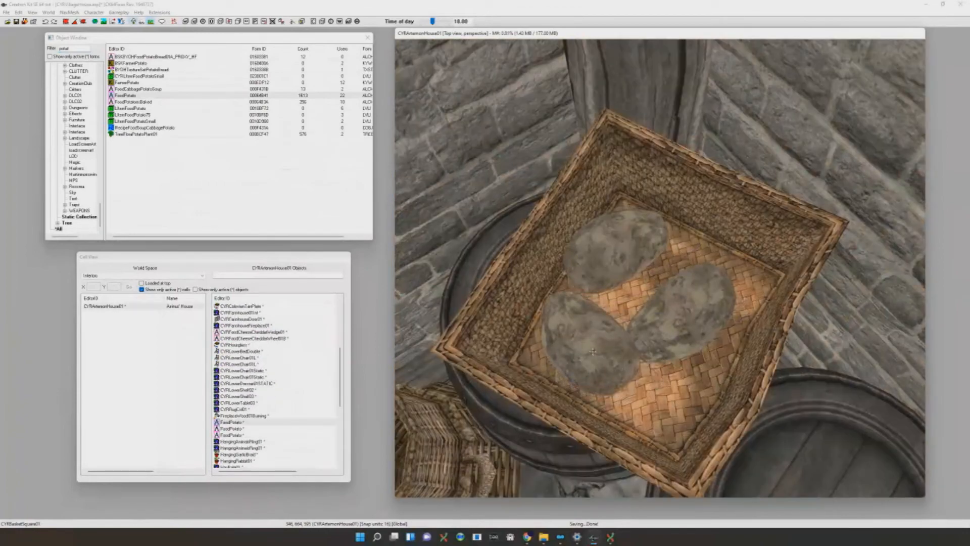
{"action": "left_click", "coordinate": [671, 324]}
{"action": "right_click_drag", "start_coordinate": [671, 324], "coordinate": [668, 302]}
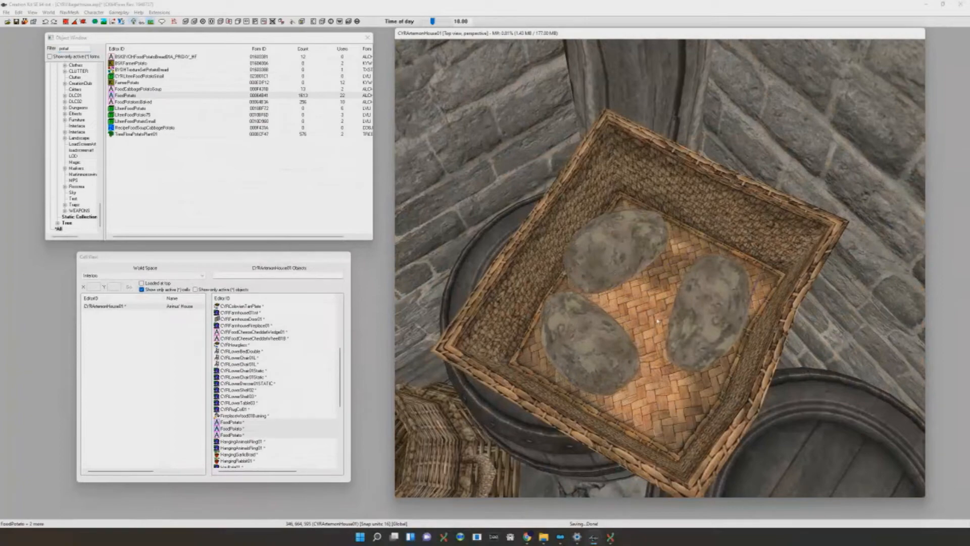
Select the square basket with its three potatoes and run the Havok simulation to settle them
{"action": "left_click", "coordinate": [658, 320], "text": "ctrl"}
{"action": "left_click", "coordinate": [114, 23]}
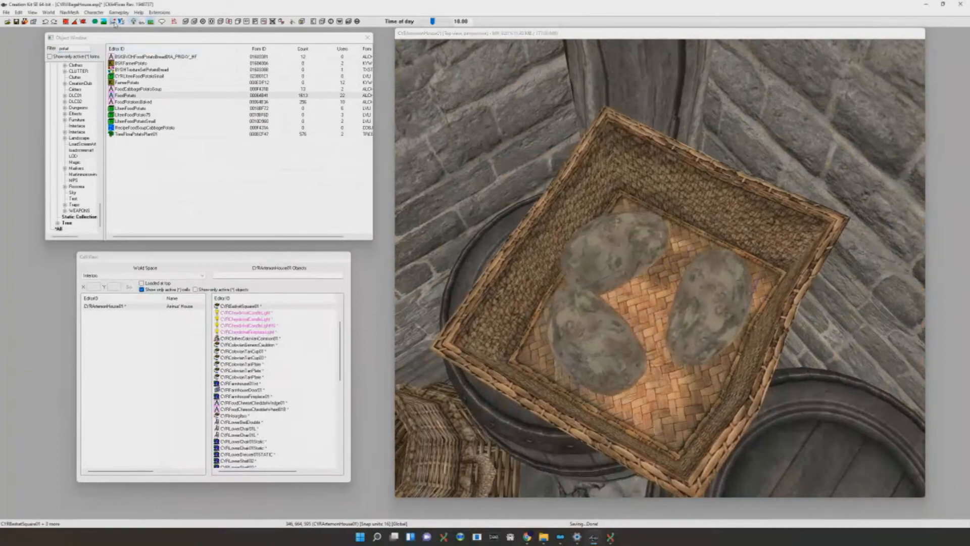
{"action": "scroll", "coordinate": [613, 201], "scroll_direction": "down", "scroll_amount": 4}
{"action": "middle_click_drag", "start_coordinate": [642, 283], "coordinate": [620, 224], "text": "shift"}
{"action": "scroll", "coordinate": [620, 224], "scroll_direction": "up", "scroll_amount": 4}
{"action": "left_click", "coordinate": [115, 22]}
Filter the object list for CYR urns and add the small ruins urn ending in UrnSmall03 to the house
{"action": "scroll", "coordinate": [588, 253], "scroll_direction": "down", "scroll_amount": 5}
{"action": "middle_click_drag", "start_coordinate": [589, 460], "coordinate": [662, 202]}
{"action": "left_click_drag", "start_coordinate": [76, 48], "coordinate": [3, 5]}
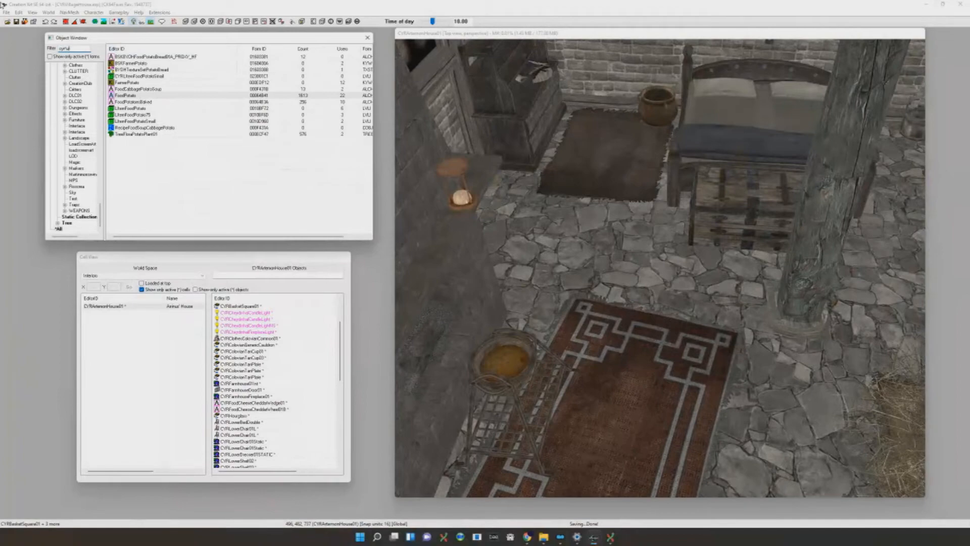
{"action": "scroll", "coordinate": [457, 102], "scroll_direction": "up", "scroll_amount": 3}
{"action": "middle_click_drag", "start_coordinate": [456, 101], "coordinate": [447, 161]}
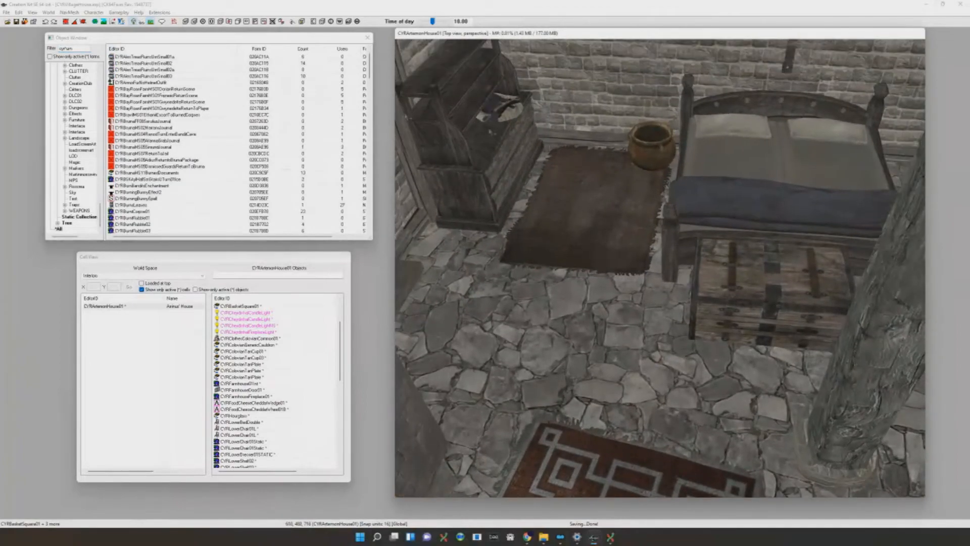
{"action": "scroll", "coordinate": [176, 90], "scroll_direction": "up", "scroll_amount": 1}
{"action": "left_click_drag", "start_coordinate": [172, 98], "coordinate": [596, 222]}
{"action": "middle_click_drag", "start_coordinate": [596, 223], "coordinate": [638, 215], "text": "shift"}
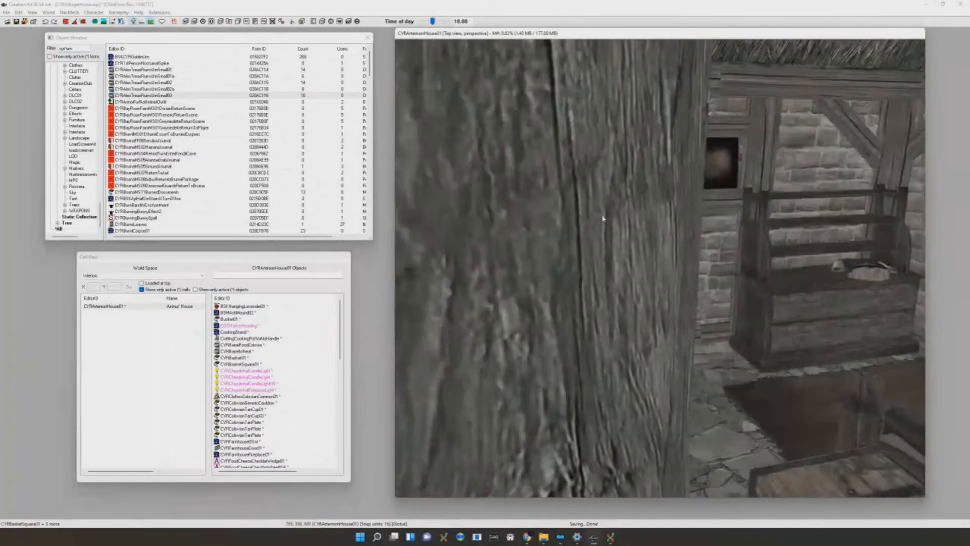
Paste the urn at the low shelf below the window and set it on the shelf's top board
{"action": "key", "text": "ctrl+v"}
{"action": "middle_click_drag", "start_coordinate": [619, 269], "coordinate": [646, 306], "text": "shift"}
{"action": "key", "text": "Delete"}
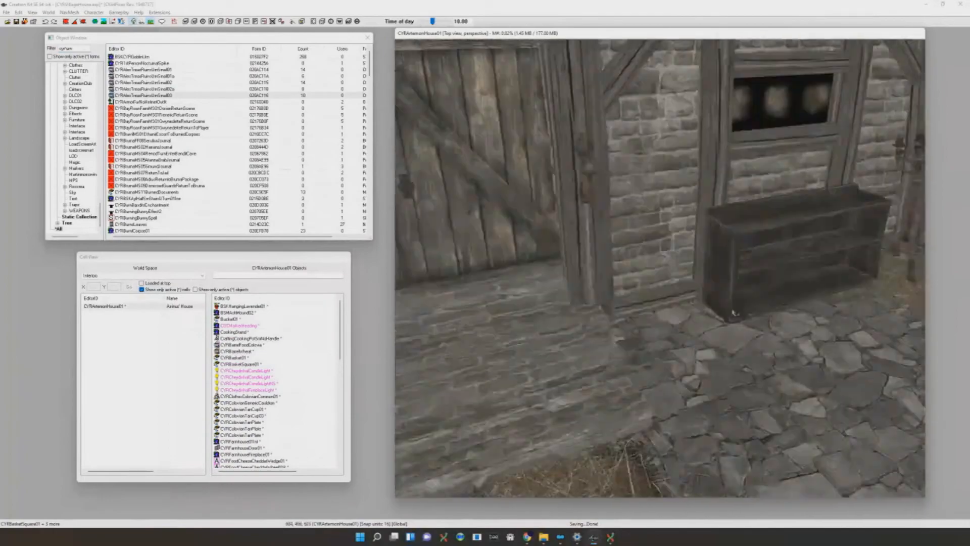
{"action": "middle_click_drag", "start_coordinate": [735, 313], "coordinate": [686, 292], "text": "shift"}
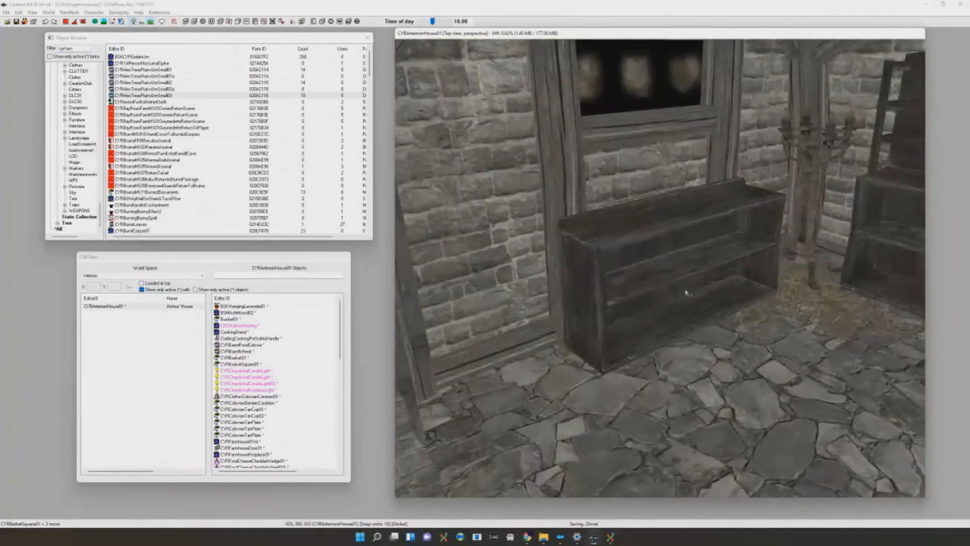
{"action": "key", "text": "ctrl+v"}
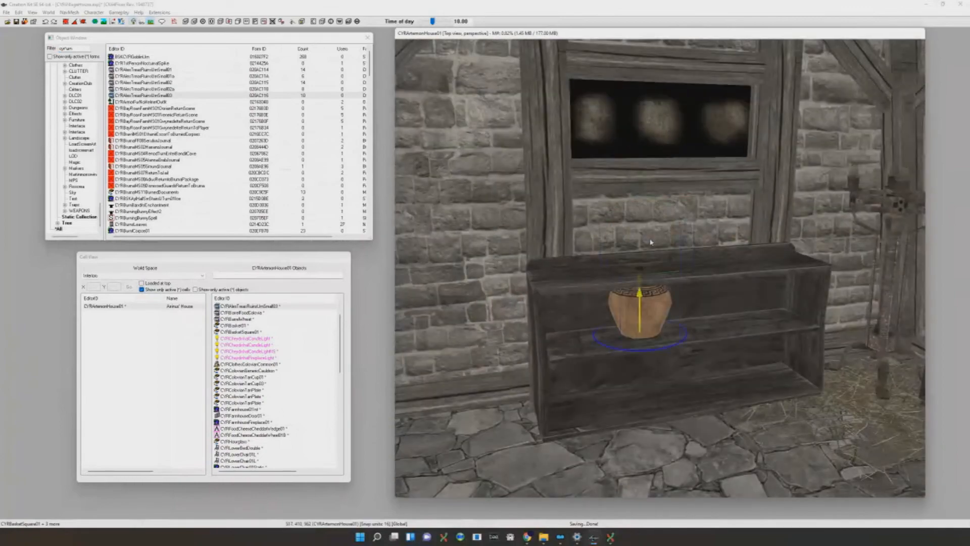
{"action": "scroll", "coordinate": [649, 223], "scroll_direction": "up", "scroll_amount": 5}
{"action": "scroll", "coordinate": [622, 217], "scroll_direction": "down", "scroll_amount": 5}
{"action": "middle_click_drag", "start_coordinate": [622, 216], "coordinate": [658, 258], "text": "shift"}
{"action": "scroll", "coordinate": [647, 219], "scroll_direction": "down", "scroll_amount": 6}
{"action": "left_click_drag", "start_coordinate": [655, 278], "coordinate": [653, 256]}
{"action": "middle_click_drag", "start_coordinate": [657, 253], "coordinate": [677, 275], "text": "shift"}
{"action": "scroll", "coordinate": [678, 275], "scroll_direction": "up", "scroll_amount": 2}
Look over the low shelf, the candle stand, the tall shelf and the table area for spots needing clutter
{"action": "key", "text": "a"}
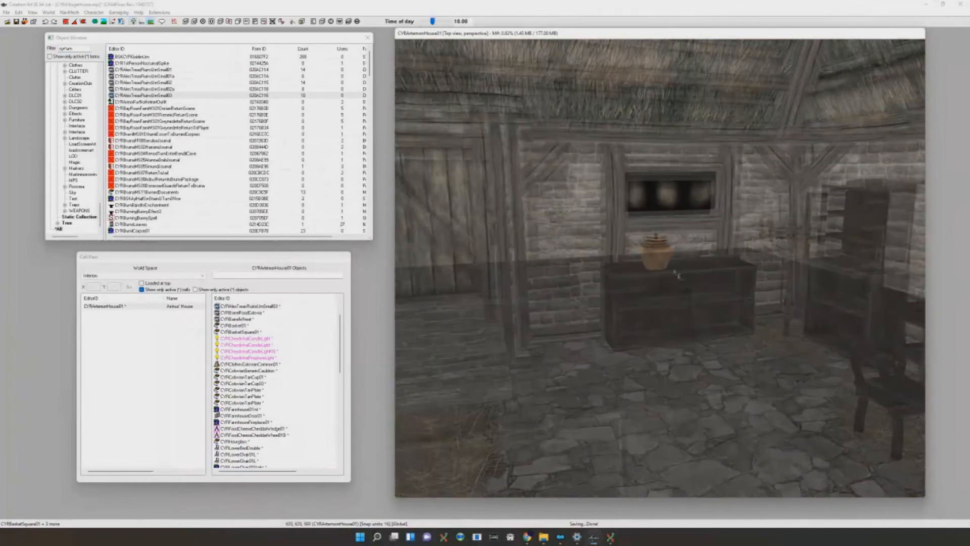
{"action": "left_click", "coordinate": [678, 275]}
{"action": "left_click", "coordinate": [689, 275]}
{"action": "key", "text": "d"}
{"action": "key", "text": "a"}
{"action": "left_click_drag", "start_coordinate": [689, 274], "coordinate": [707, 277], "text": "shift"}
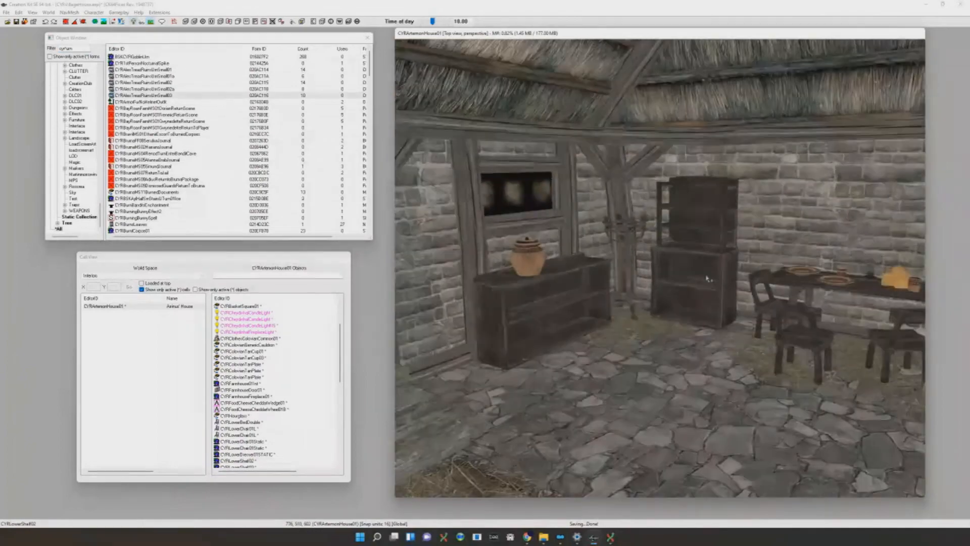
{"action": "scroll", "coordinate": [708, 278], "scroll_direction": "down", "scroll_amount": 1}
{"action": "scroll", "coordinate": [708, 277], "scroll_direction": "up", "scroll_amount": 3}
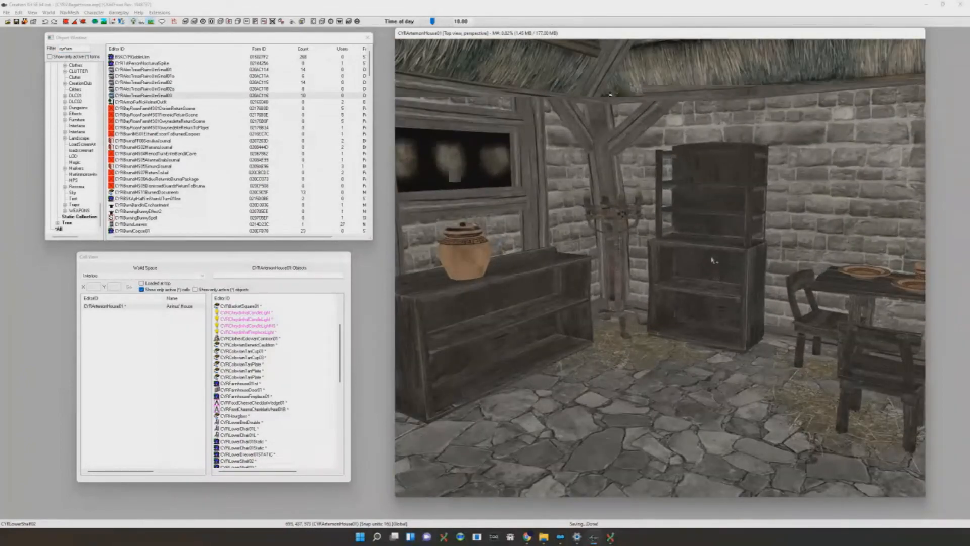
{"action": "scroll", "coordinate": [714, 262], "scroll_direction": "down", "scroll_amount": 1}
{"action": "scroll", "coordinate": [712, 264], "scroll_direction": "up", "scroll_amount": 1}
{"action": "middle_click_drag", "start_coordinate": [713, 263], "coordinate": [776, 295], "text": "shift"}
{"action": "scroll", "coordinate": [778, 292], "scroll_direction": "up", "scroll_amount": 2}
{"action": "left_click", "coordinate": [795, 291]}
{"action": "key", "text": "d"}
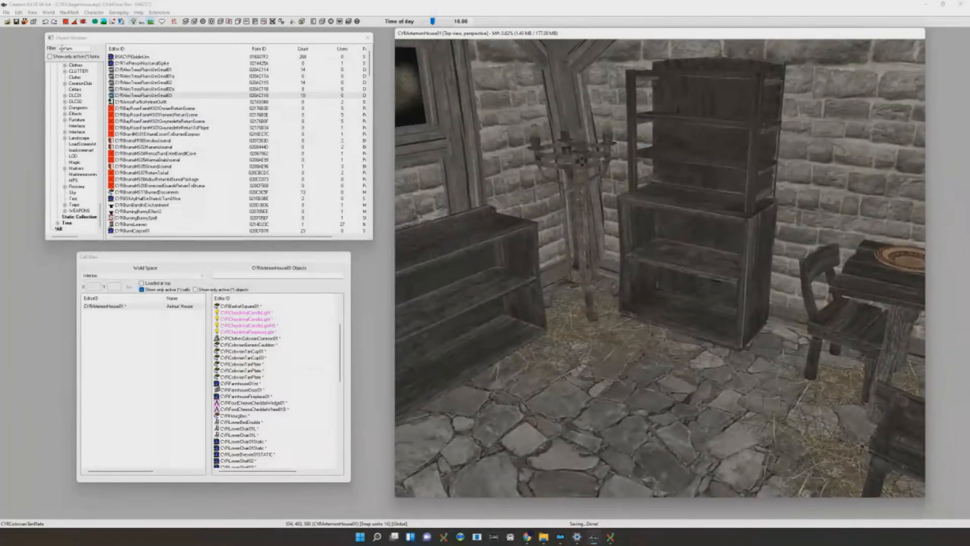
Filter the object list for "axe01" and place an Axe01 at the low shelf under the urn
{"action": "double_click", "coordinate": [70, 48]}
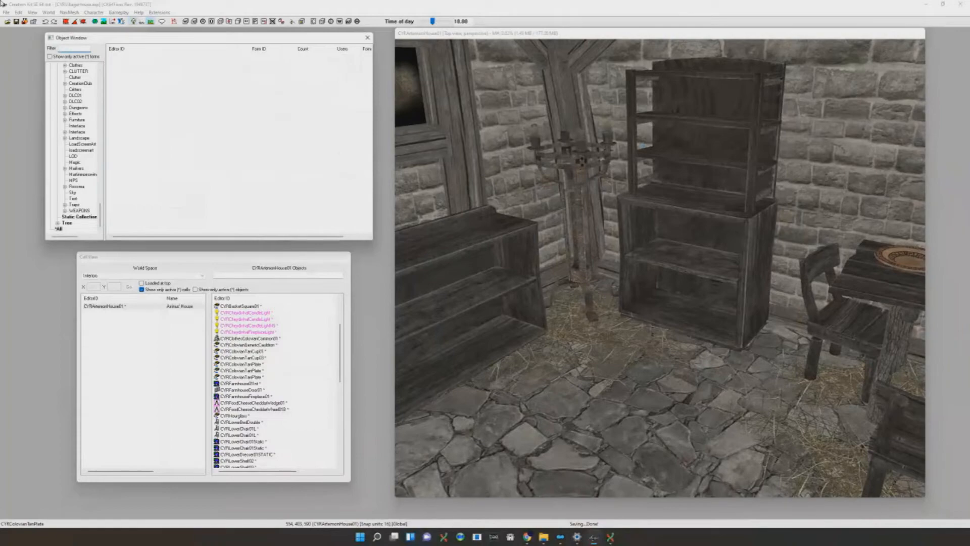
{"action": "scroll", "coordinate": [657, 187], "scroll_direction": "up", "scroll_amount": 2}
{"action": "middle_click_drag", "start_coordinate": [657, 187], "coordinate": [561, 170], "text": "shift"}
{"action": "left_click_drag", "start_coordinate": [678, 270], "coordinate": [562, 258]}
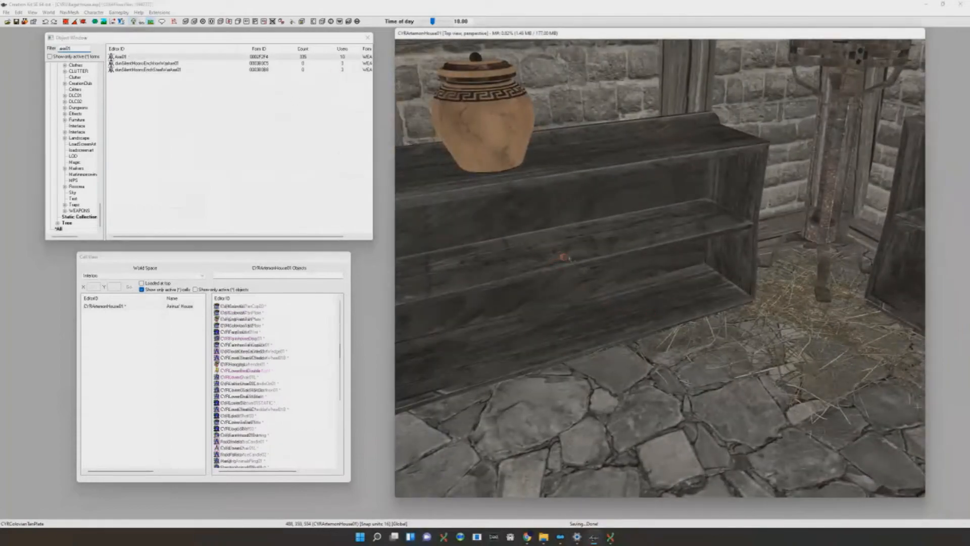
Rotate the axe lengthwise and lay it on the middle board of the low shelf
{"action": "key", "text": "c"}
{"action": "right_click_drag", "start_coordinate": [584, 271], "coordinate": [650, 278]}
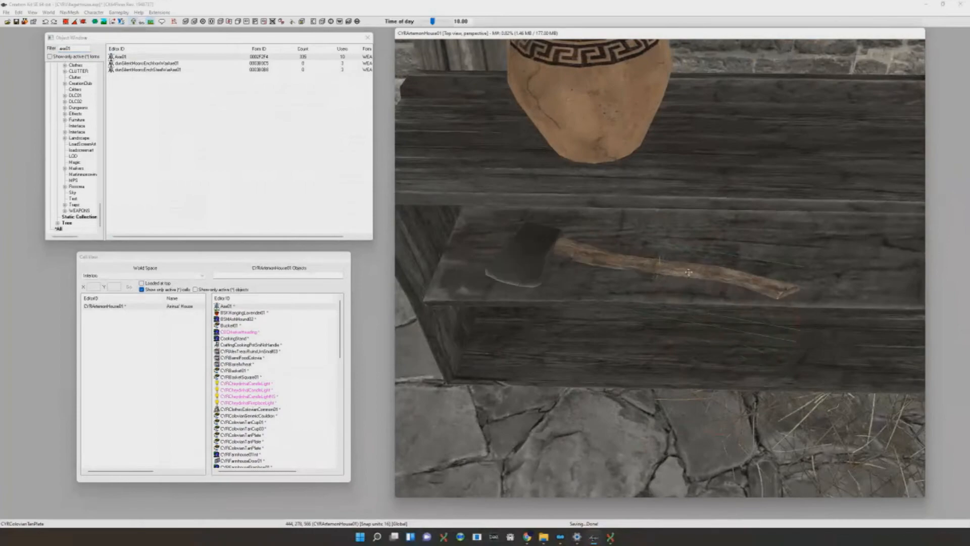
{"action": "left_click_drag", "start_coordinate": [674, 277], "coordinate": [695, 271]}
{"action": "middle_click_drag", "start_coordinate": [695, 271], "coordinate": [712, 252], "text": "shift"}
{"action": "key", "text": "z"}
{"action": "left_click_drag", "start_coordinate": [713, 250], "coordinate": [719, 245]}
Filter the object list for "firewood" and place a FirewoodPileLarge01 between the entrance platform and the low shelf
{"action": "scroll", "coordinate": [720, 245], "scroll_direction": "down", "scroll_amount": 5}
{"action": "middle_click_drag", "start_coordinate": [720, 246], "coordinate": [752, 242], "text": "shift"}
{"action": "scroll", "coordinate": [752, 243], "scroll_direction": "down", "scroll_amount": 2}
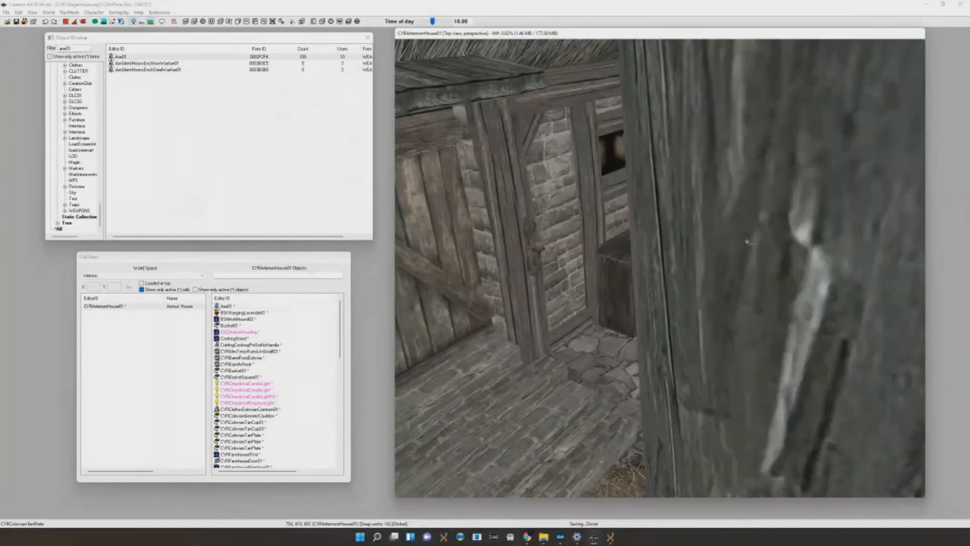
{"action": "scroll", "coordinate": [751, 243], "scroll_direction": "up", "scroll_amount": 3}
{"action": "left_click_drag", "start_coordinate": [80, 49], "coordinate": [57, 47]}
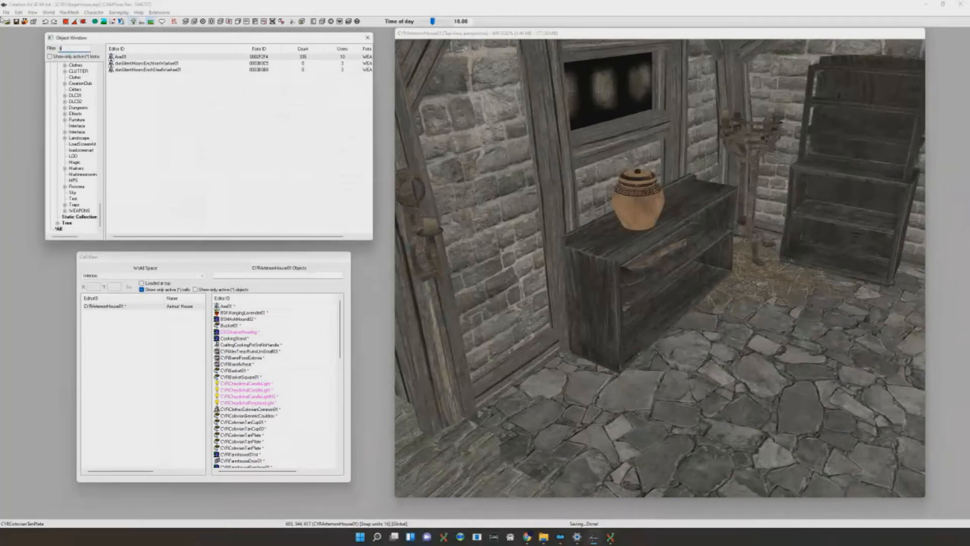
{"action": "type", "text": "firewood"}
{"action": "scroll", "coordinate": [677, 190], "scroll_direction": "up", "scroll_amount": 4}
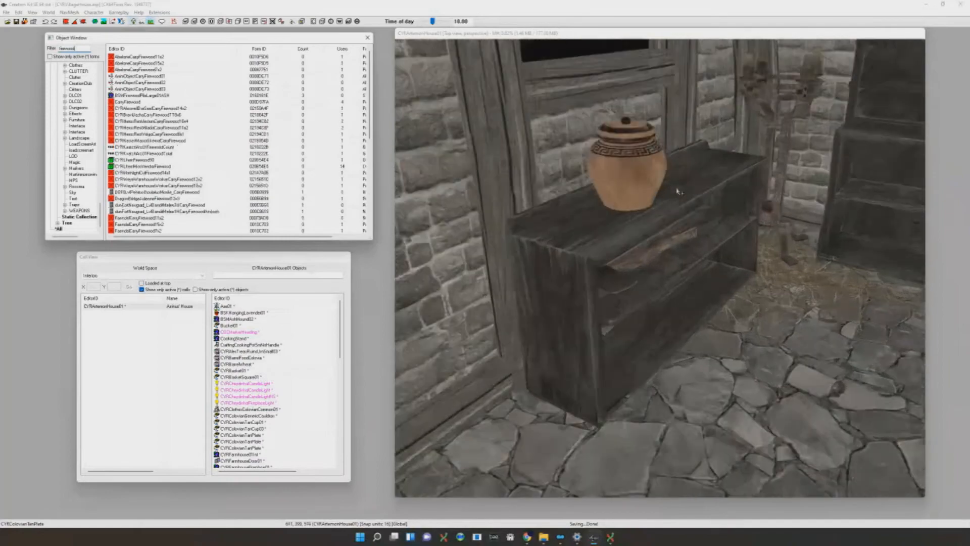
{"action": "middle_click_drag", "start_coordinate": [677, 190], "coordinate": [753, 96]}
{"action": "scroll", "coordinate": [212, 132], "scroll_direction": "down", "scroll_amount": 7}
{"action": "left_click_drag", "start_coordinate": [159, 109], "coordinate": [629, 288]}
{"action": "scroll", "coordinate": [638, 286], "scroll_direction": "down", "scroll_amount": 5}
{"action": "key", "text": "shift"}
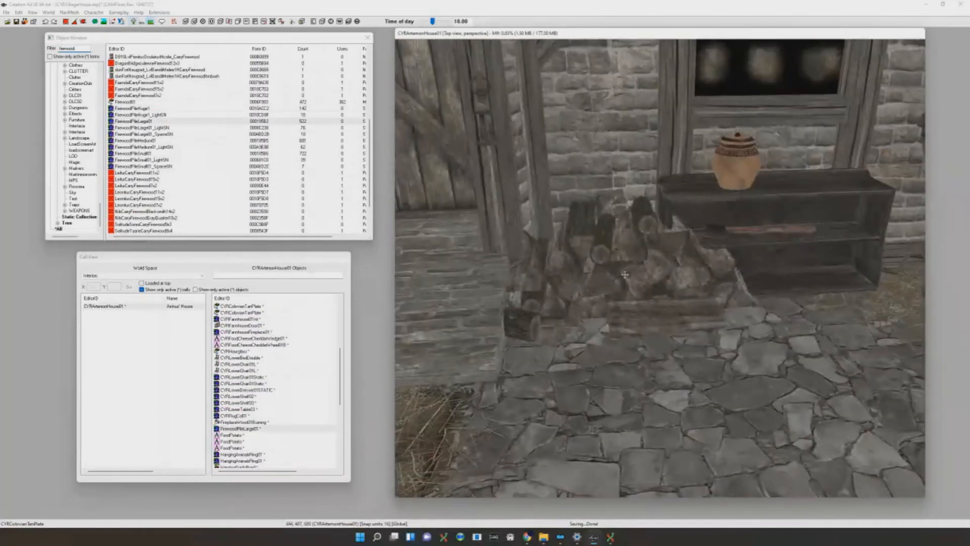
Swap the firewood pile through the smaller variants to FirewoodPileSmall01_SparseSN
{"action": "key", "text": "ctrl+Right"}
{"action": "key", "text": "ctrl+Right"}
{"action": "key", "text": "ctrl+Right"}
{"action": "key", "text": "ctrl+Right"}
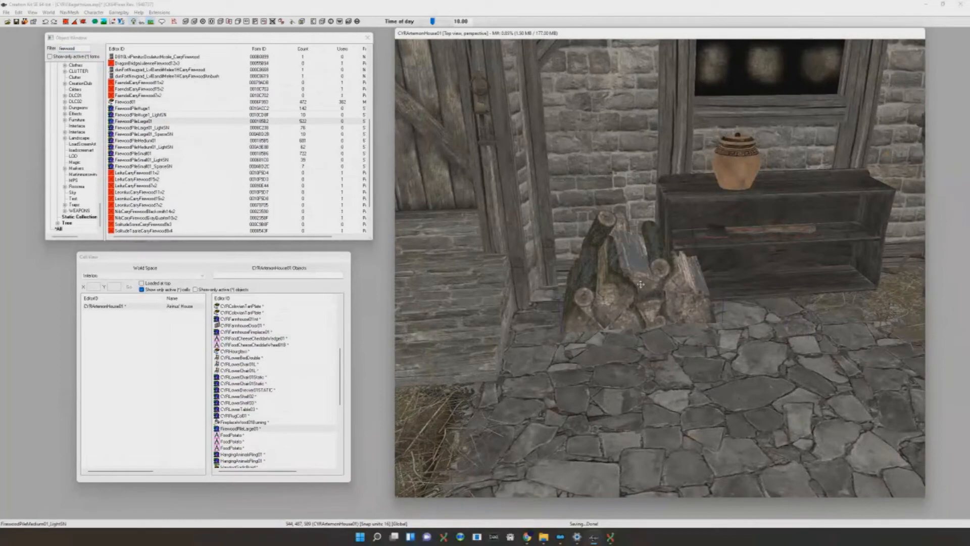
{"action": "key", "text": "ctrl+Right"}
{"action": "key", "text": "ctrl+Right"}
{"action": "key", "text": "ctrl+Right"}
{"action": "key", "text": "ctrl+Right"}
{"action": "key", "text": "ctrl+Right"}
{"action": "key", "text": "ctrl+Right"}
{"action": "key", "text": "ctrl+Right"}
{"action": "key", "text": "ctrl+Right"}
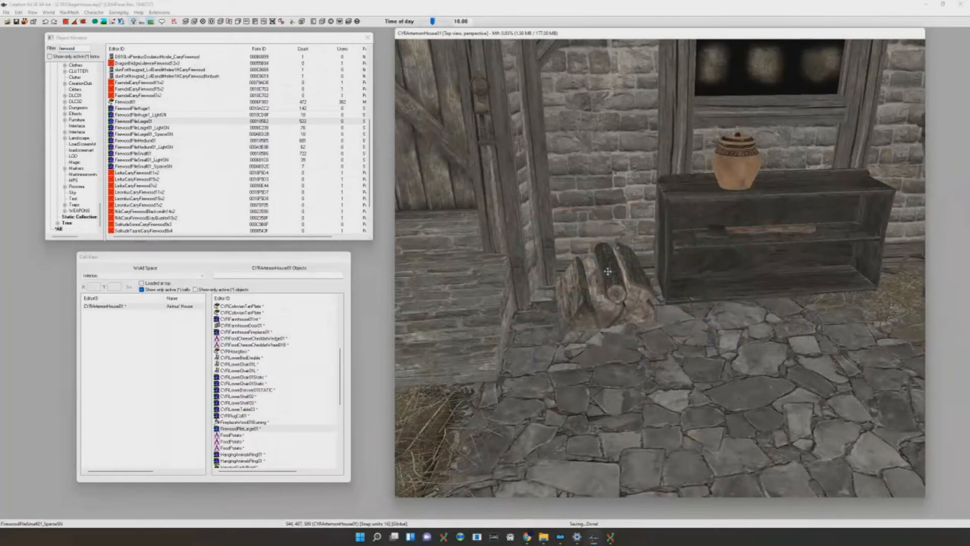
Rotate the firewood pile parallel to the wall and fit it between the wall post and the low shelf
{"action": "scroll", "coordinate": [607, 271], "scroll_direction": "up", "scroll_amount": 5}
{"action": "key", "text": "shift"}
{"action": "right_click_drag", "start_coordinate": [638, 281], "coordinate": [617, 290]}
{"action": "left_click_drag", "start_coordinate": [633, 279], "coordinate": [630, 261]}
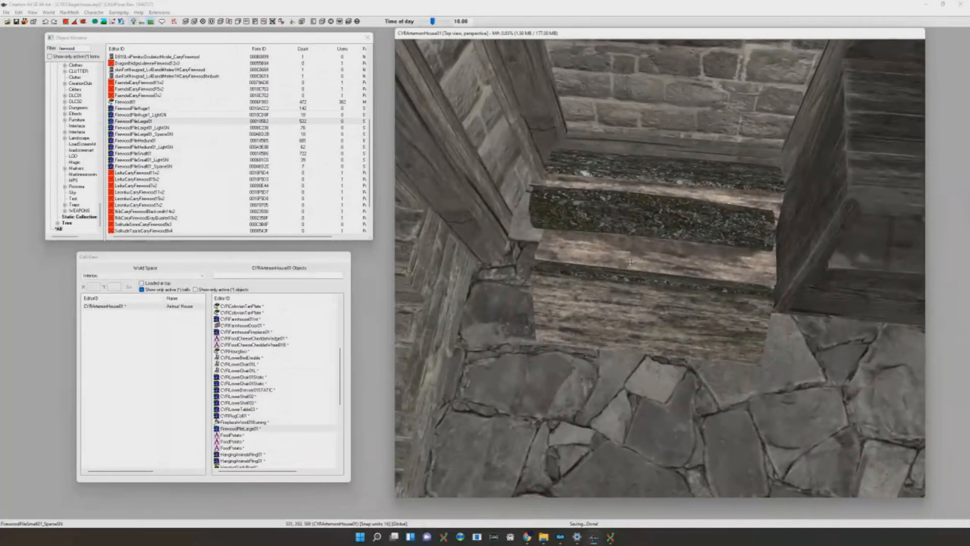
{"action": "scroll", "coordinate": [630, 261], "scroll_direction": "up", "scroll_amount": 5}
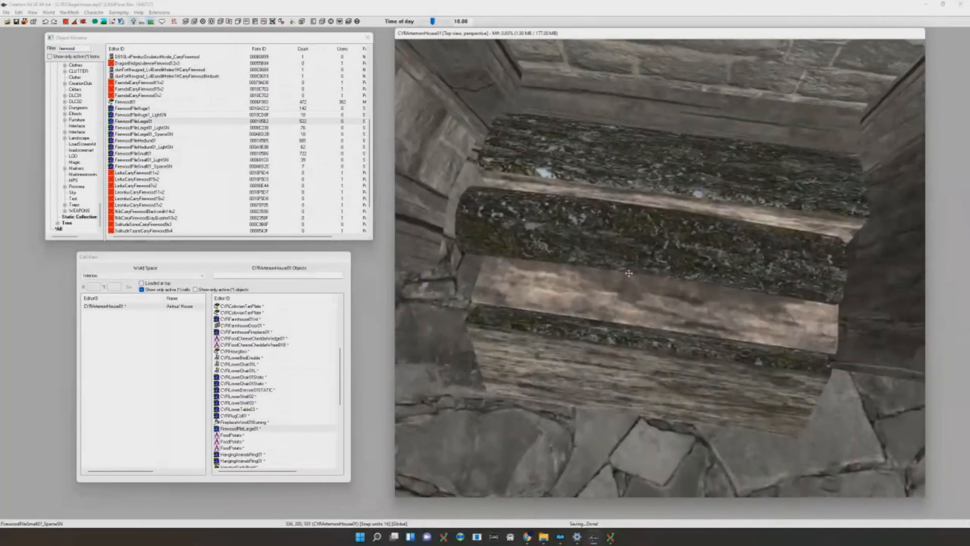
Swap the firewood pile to FirewoodPileSmall01 and check it from farther across the room
{"action": "scroll", "coordinate": [628, 273], "scroll_direction": "down", "scroll_amount": 8}
{"action": "key", "text": "minus"}
{"action": "key", "text": "minus"}
{"action": "key", "text": "minus"}
{"action": "scroll", "coordinate": [629, 253], "scroll_direction": "down", "scroll_amount": 6}
{"action": "key", "text": "shift"}
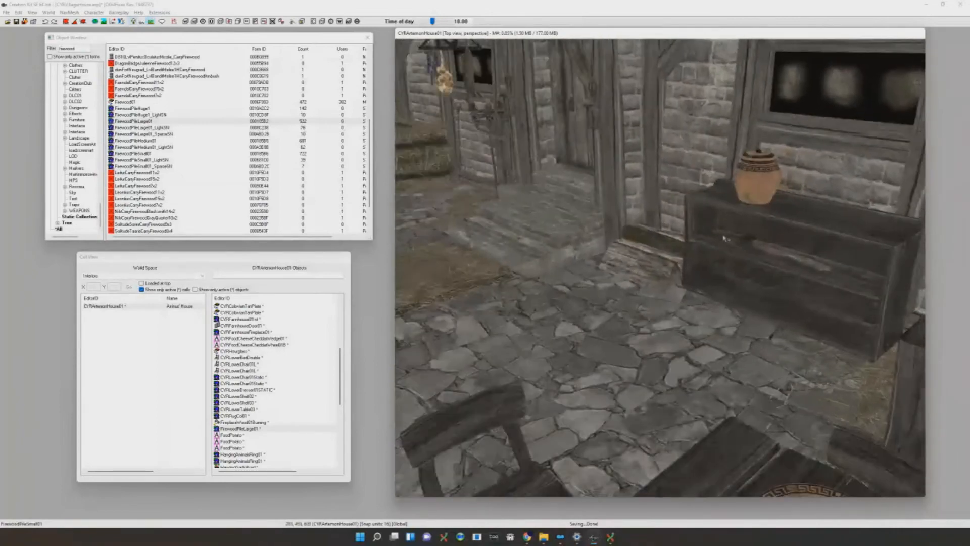
{"action": "key", "text": "shift"}
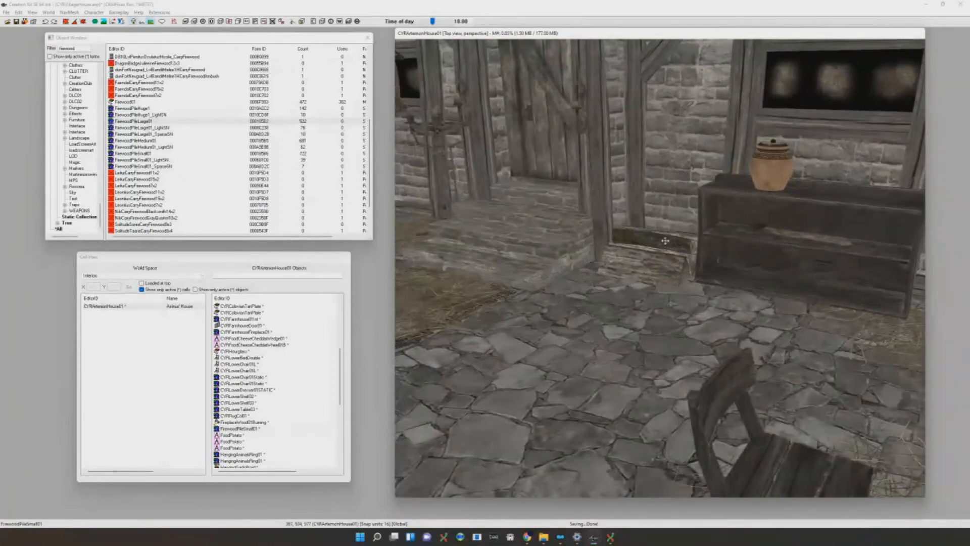
Filter the object list for "beer", place a CYRBeer bottle beside the axe handle and drop it onto the shelf
{"action": "double_click", "coordinate": [81, 48]}
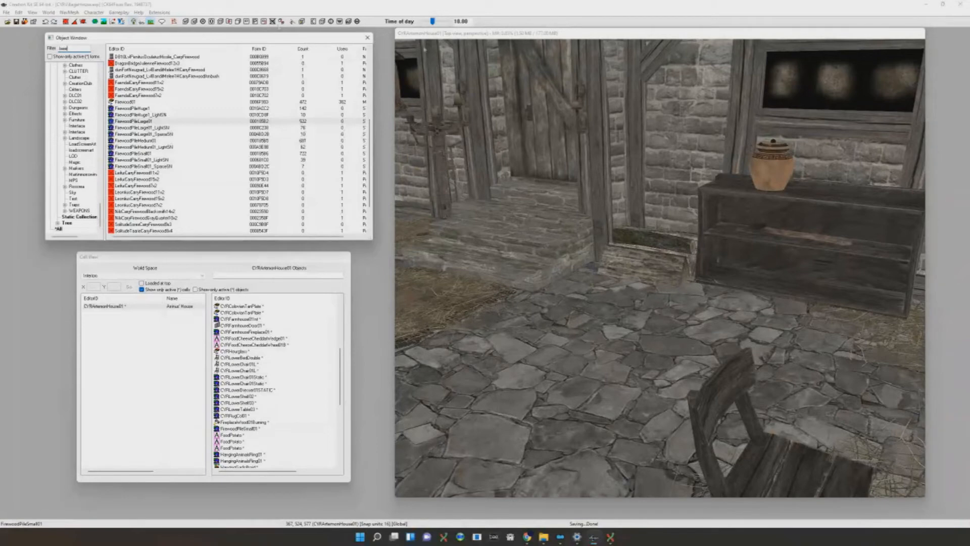
{"action": "scroll", "coordinate": [657, 252], "scroll_direction": "up", "scroll_amount": 3}
{"action": "middle_click_drag", "start_coordinate": [677, 242], "coordinate": [496, 308]}
{"action": "left_click", "coordinate": [121, 57]}
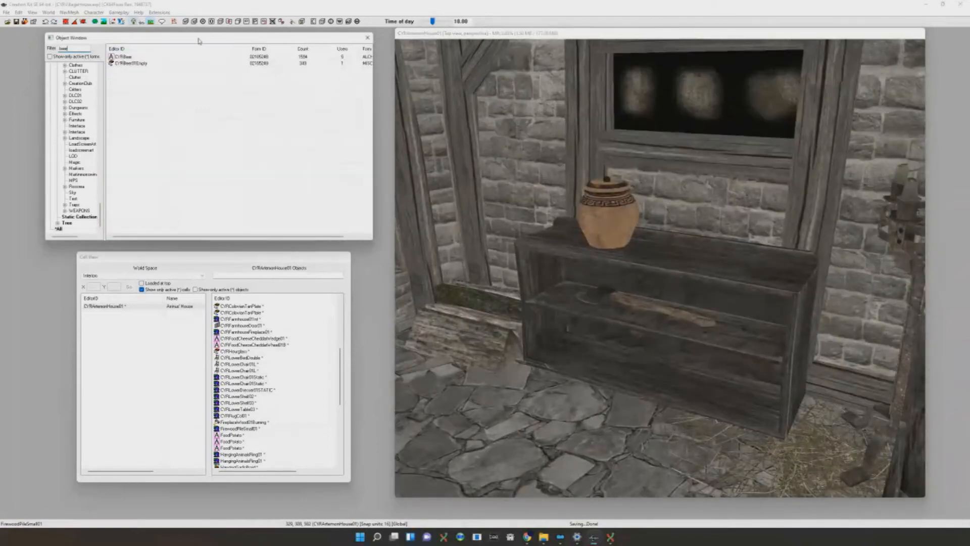
{"action": "left_click_drag", "start_coordinate": [121, 56], "coordinate": [728, 341]}
{"action": "key", "text": "shift+f"}
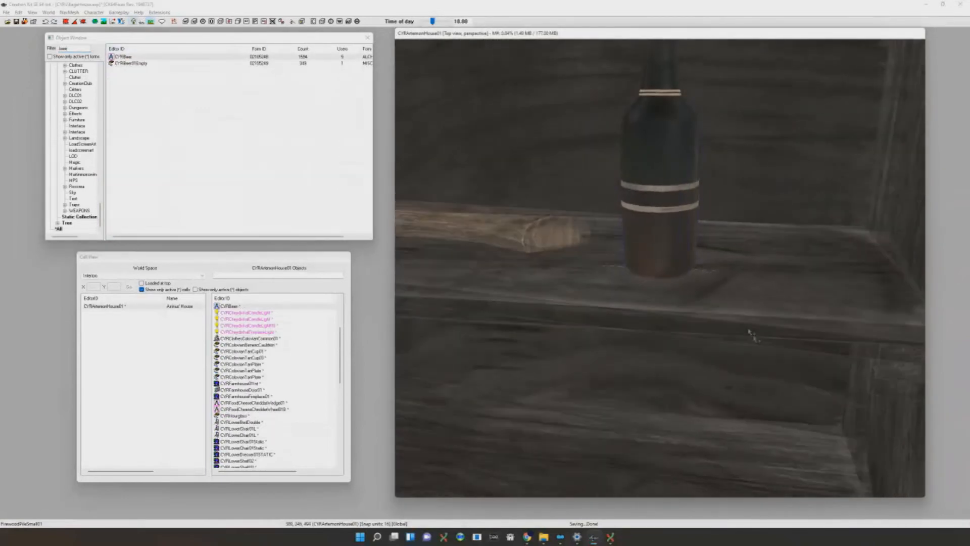
Duplicate the beer bottle, move the copy next to the original on the shelf and rotate it
{"action": "scroll", "coordinate": [675, 214], "scroll_direction": "down", "scroll_amount": 5}
{"action": "key", "text": "ctrl+d"}
{"action": "left_click_drag", "start_coordinate": [702, 208], "coordinate": [657, 207]}
{"action": "right_click_drag", "start_coordinate": [657, 232], "coordinate": [673, 237]}
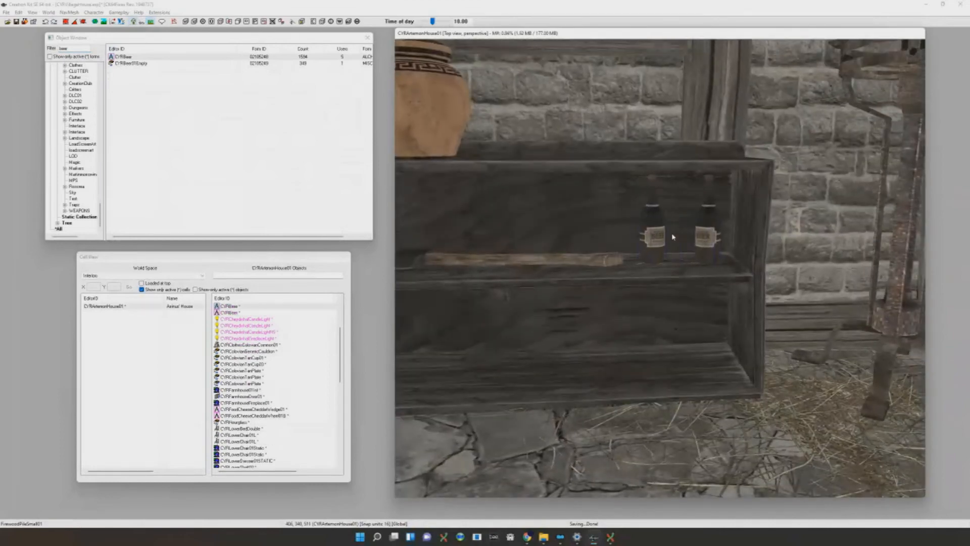
Filter the object list for "cyr*mead" to find the mead objects
{"action": "scroll", "coordinate": [673, 237], "scroll_direction": "down", "scroll_amount": 5}
{"action": "left_click", "coordinate": [74, 51]}
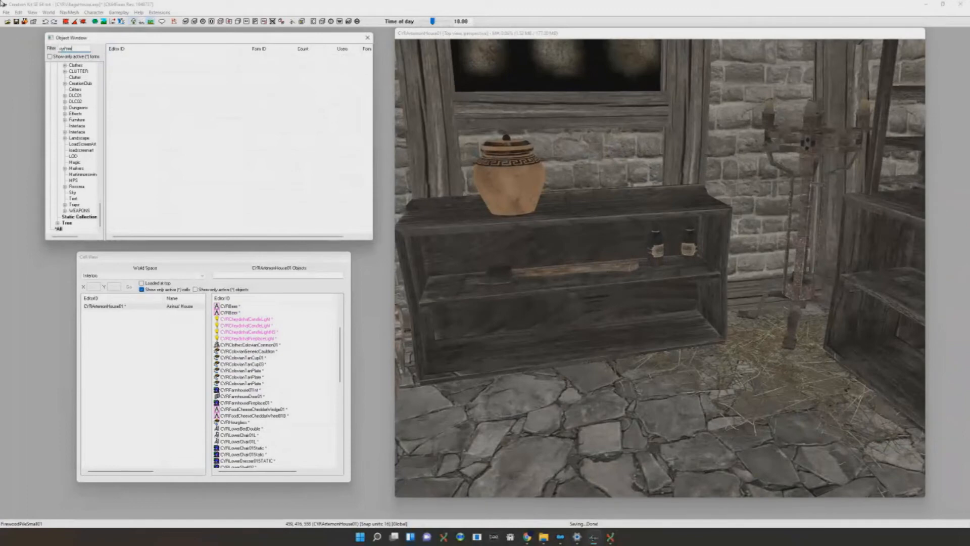
{"action": "scroll", "coordinate": [514, 150], "scroll_direction": "up", "scroll_amount": 5}
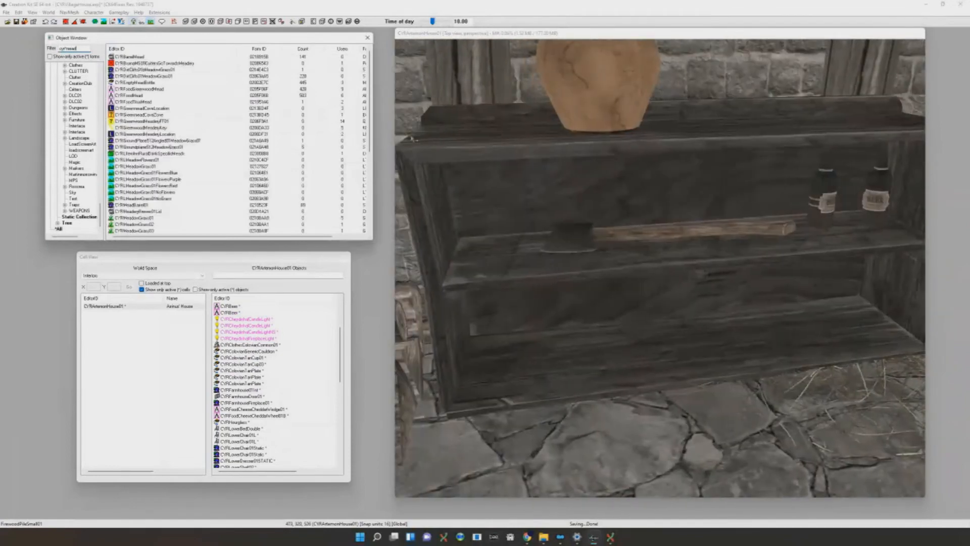
Examine the two beer bottles beside the axe handle up close and from across the room
{"action": "middle_click_drag", "start_coordinate": [550, 158], "coordinate": [550, 158]}
{"action": "scroll", "coordinate": [630, 249], "scroll_direction": "up", "scroll_amount": 5}
{"action": "left_click", "coordinate": [568, 191]}
{"action": "key", "text": "shift"}
{"action": "scroll", "coordinate": [567, 191], "scroll_direction": "up", "scroll_amount": 3}
{"action": "scroll", "coordinate": [571, 190], "scroll_direction": "down", "scroll_amount": 3}
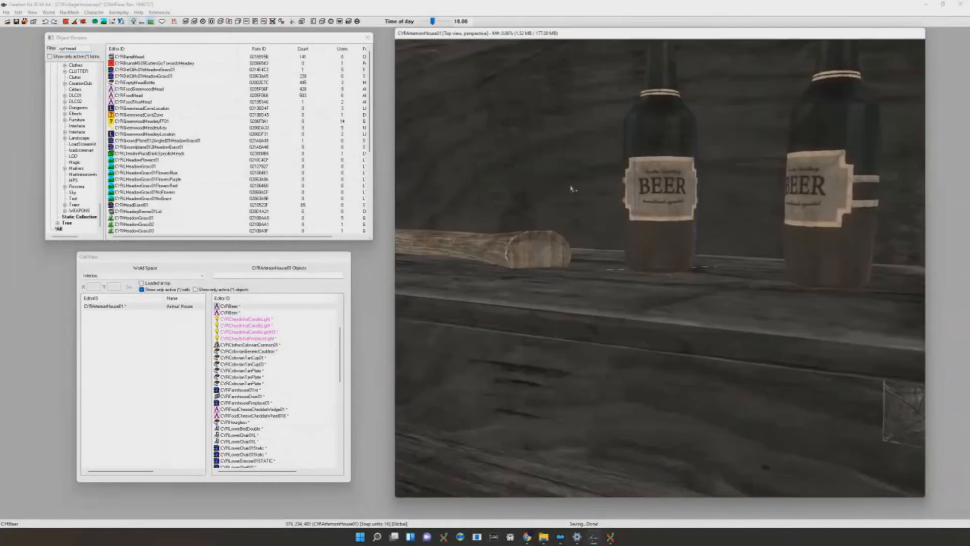
{"action": "key", "text": "shift"}
{"action": "middle_click_drag", "start_coordinate": [571, 197], "coordinate": [598, 195]}
{"action": "key", "text": "shift"}
{"action": "scroll", "coordinate": [579, 193], "scroll_direction": "down", "scroll_amount": 3}
{"action": "scroll", "coordinate": [581, 194], "scroll_direction": "up", "scroll_amount": 3}
{"action": "scroll", "coordinate": [581, 194], "scroll_direction": "down", "scroll_amount": 4}
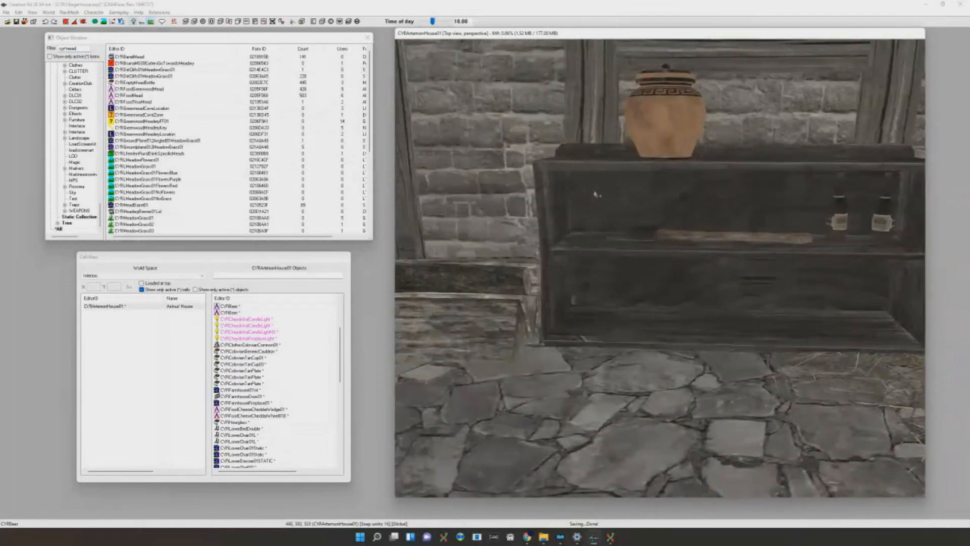
{"action": "key", "text": "shift"}
Place a CYRFoodMead bottle on the lower level of the low shelf and set a duplicate next to it
{"action": "left_click", "coordinate": [146, 98]}
{"action": "left_click_drag", "start_coordinate": [639, 327], "coordinate": [606, 316]}
{"action": "key", "text": "ctrl+d"}
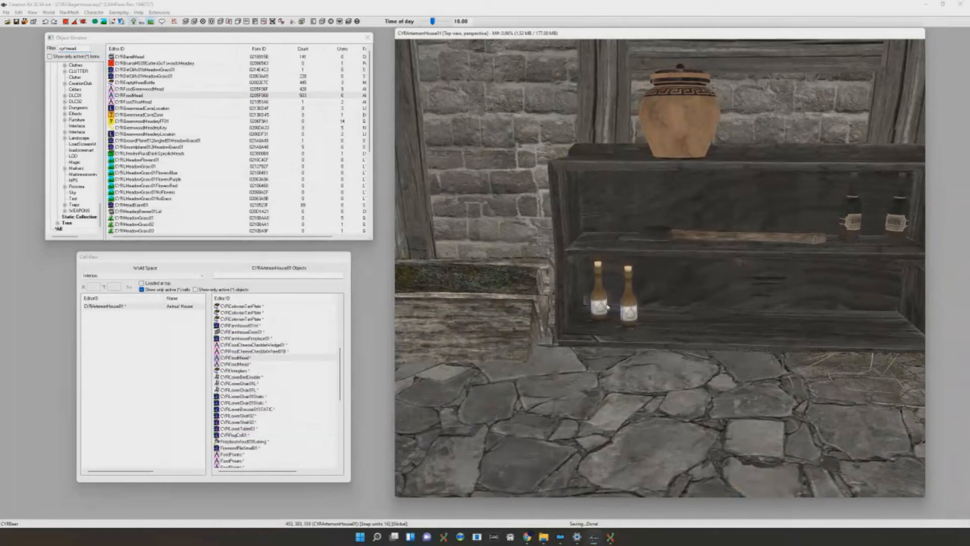
{"action": "scroll", "coordinate": [621, 301], "scroll_direction": "up", "scroll_amount": 5}
{"action": "middle_click_drag", "start_coordinate": [621, 300], "coordinate": [690, 269], "text": "shift"}
{"action": "scroll", "coordinate": [600, 310], "scroll_direction": "down", "scroll_amount": 3}
{"action": "left_click_drag", "start_coordinate": [690, 269], "coordinate": [685, 248]}
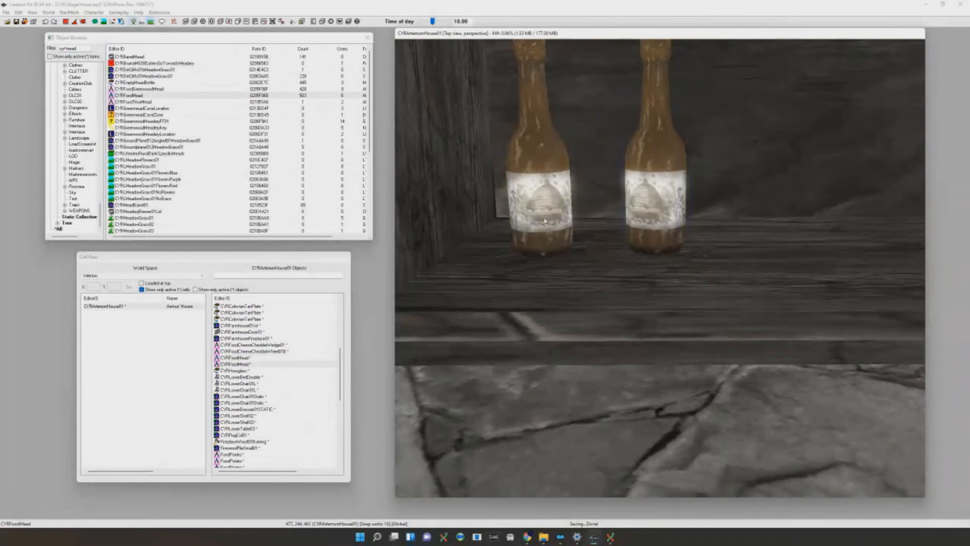
Add more duplicates of the mead bottle and spread four bottles out along the low shelf's bottom board
{"action": "scroll", "coordinate": [691, 200], "scroll_direction": "down", "scroll_amount": 5}
{"action": "scroll", "coordinate": [690, 200], "scroll_direction": "down", "scroll_amount": 4}
{"action": "scroll", "coordinate": [690, 202], "scroll_direction": "up", "scroll_amount": 4}
{"action": "middle_click_drag", "start_coordinate": [690, 200], "coordinate": [687, 234], "text": "shift"}
{"action": "scroll", "coordinate": [687, 234], "scroll_direction": "down", "scroll_amount": 3}
{"action": "scroll", "coordinate": [687, 234], "scroll_direction": "up", "scroll_amount": 4}
{"action": "scroll", "coordinate": [654, 266], "scroll_direction": "down", "scroll_amount": 4}
{"action": "scroll", "coordinate": [643, 281], "scroll_direction": "up", "scroll_amount": 4}
{"action": "left_click", "coordinate": [598, 242]}
{"action": "key", "text": "ctrl+d"}
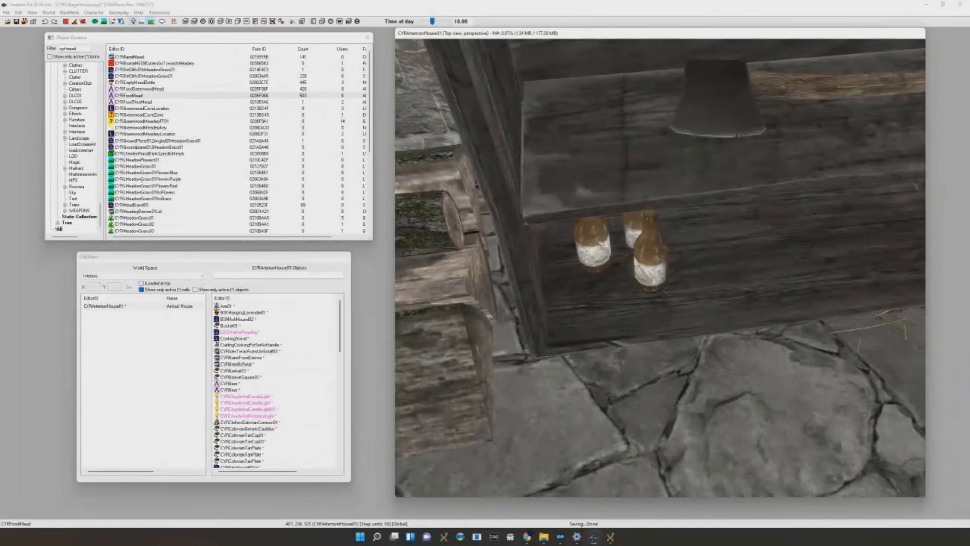
{"action": "left_click_drag", "start_coordinate": [598, 243], "coordinate": [728, 221]}
{"action": "left_click", "coordinate": [666, 265]}
{"action": "left_click_drag", "start_coordinate": [666, 265], "coordinate": [836, 222]}
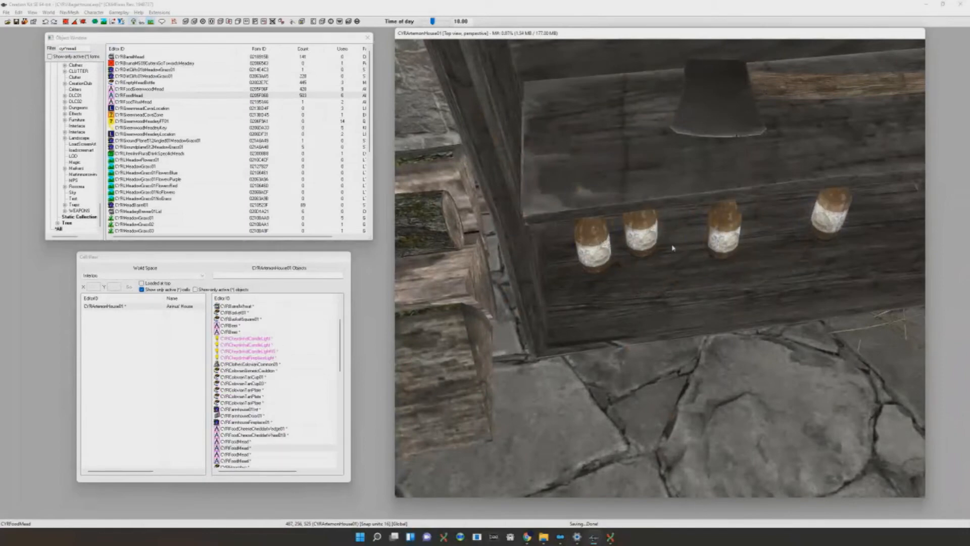
Rotate the mead bottles individually and shift them into an irregular group on the low shelf
{"action": "key", "text": "c"}
{"action": "scroll", "coordinate": [614, 272], "scroll_direction": "down", "scroll_amount": 4}
{"action": "mouse_move", "coordinate": [615, 271]}
{"action": "middle_mouse_down", "text": "shift"}
{"action": "mouse_move", "coordinate": [608, 251]}
{"action": "mouse_move", "coordinate": [611, 271]}
{"action": "middle_mouse_up", "text": "shift"}
{"action": "left_click", "coordinate": [610, 270]}
{"action": "right_click_drag", "start_coordinate": [610, 270], "coordinate": [688, 268]}
{"action": "left_click", "coordinate": [735, 269]}
{"action": "left_click", "coordinate": [771, 270]}
{"action": "right_click_drag", "start_coordinate": [772, 271], "coordinate": [803, 270]}
{"action": "left_click_drag", "start_coordinate": [803, 270], "coordinate": [780, 258]}
{"action": "scroll", "coordinate": [780, 258], "scroll_direction": "down", "scroll_amount": 5}
{"action": "middle_click_drag", "start_coordinate": [779, 258], "coordinate": [722, 253], "text": "shift"}
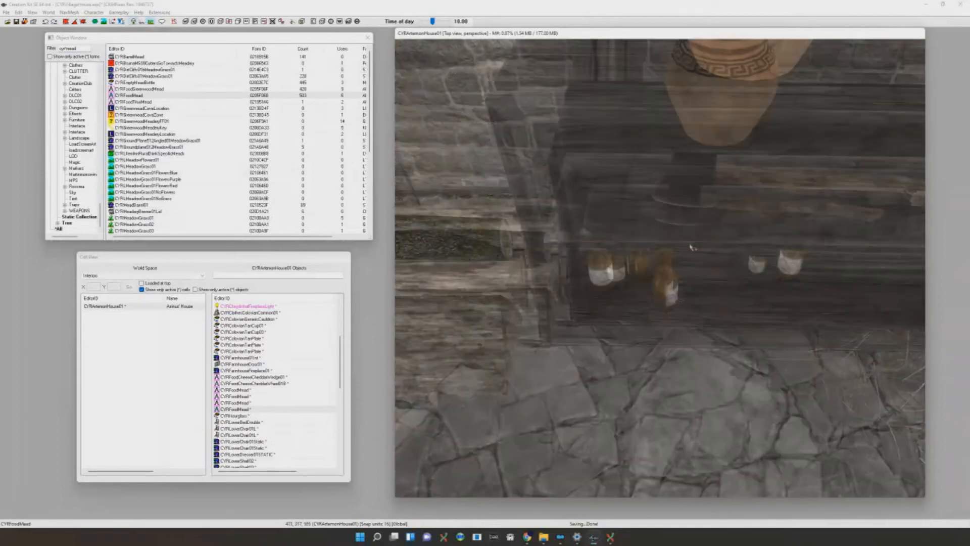
{"action": "mouse_move", "coordinate": [758, 260]}
{"action": "left_mouse_down"}
{"action": "mouse_move", "coordinate": [734, 269]}
{"action": "mouse_move", "coordinate": [745, 269]}
{"action": "left_mouse_up"}
{"action": "scroll", "coordinate": [708, 258], "scroll_direction": "down", "scroll_amount": 5}
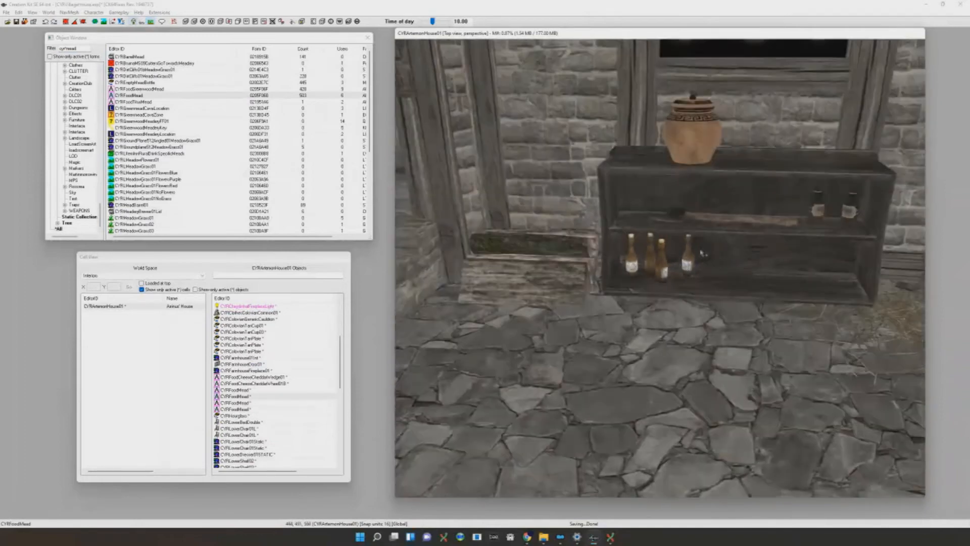
Delete the mead bottle farthest from the firewood and nudge the front bottle of the remaining group
{"action": "key", "text": "d"}
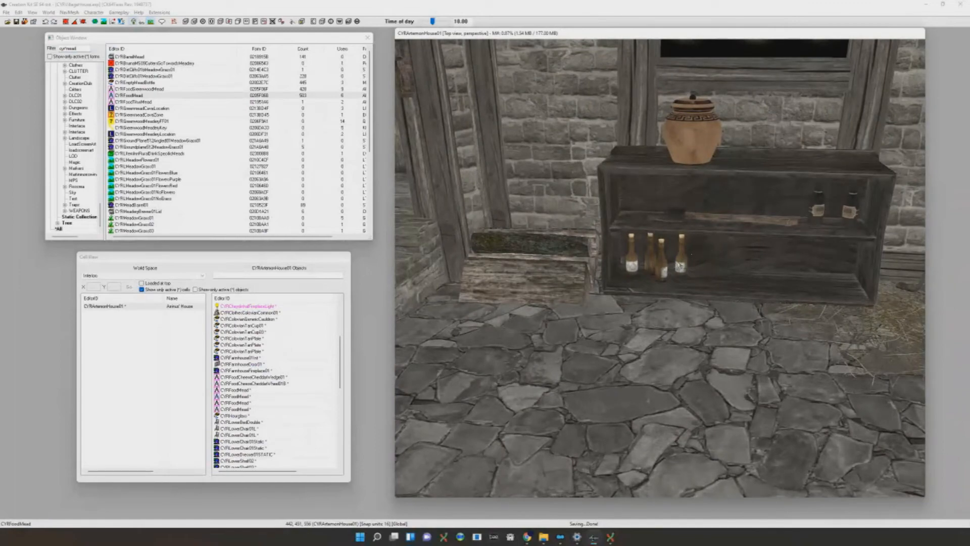
{"action": "left_click", "coordinate": [681, 263]}
{"action": "key", "text": "Delete"}
{"action": "left_click", "coordinate": [661, 270]}
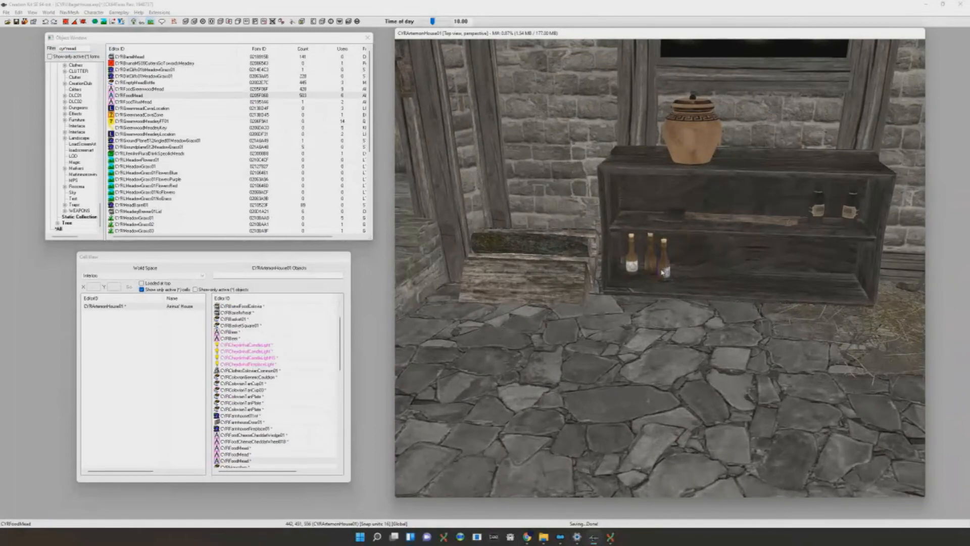
{"action": "key", "text": "d"}
{"action": "middle_click_drag", "start_coordinate": [670, 269], "coordinate": [609, 294], "text": "shift"}
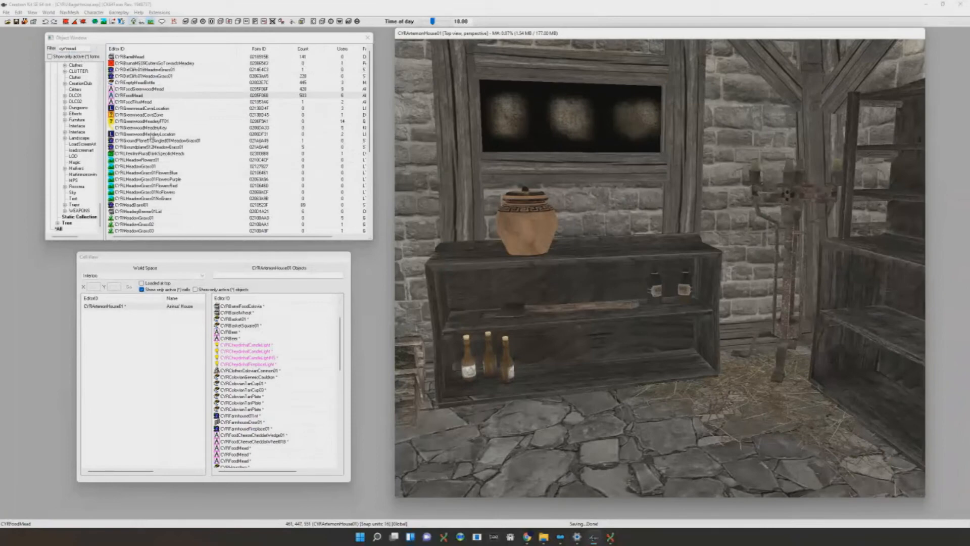
Try placing CYRMeadBarrel01 in front of the low shelf and delete it
{"action": "left_click_drag", "start_coordinate": [140, 206], "coordinate": [689, 180]}
{"action": "scroll", "coordinate": [695, 344], "scroll_direction": "down", "scroll_amount": 3}
{"action": "key", "text": "z"}
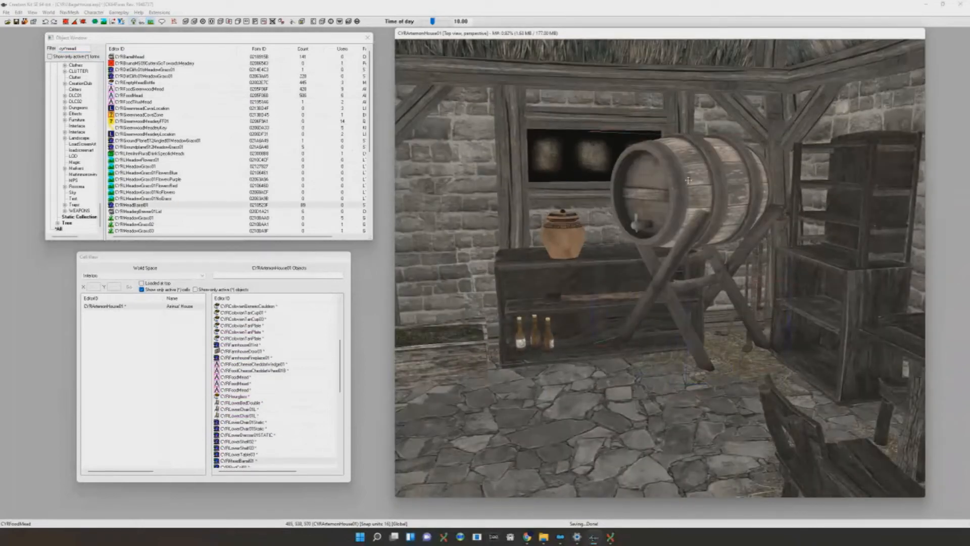
{"action": "key", "text": "Delete"}
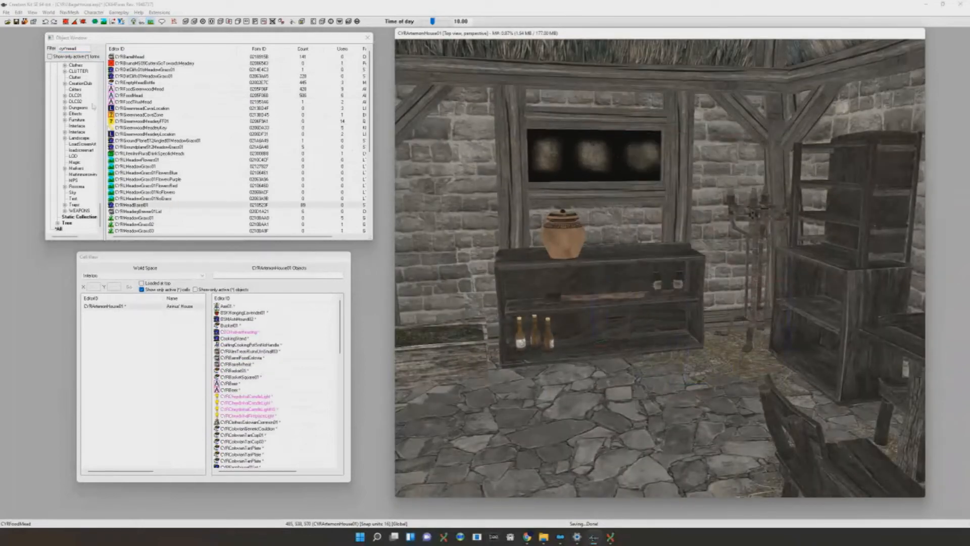
Try placing the object listed directly below CYRMeadBarrel01 near the low shelf and delete it
{"action": "mouse_move", "coordinate": [152, 211]}
{"action": "left_mouse_down"}
{"action": "mouse_move", "coordinate": [685, 408]}
{"action": "mouse_move", "coordinate": [682, 238]}
{"action": "left_mouse_up"}
{"action": "key", "text": "c"}
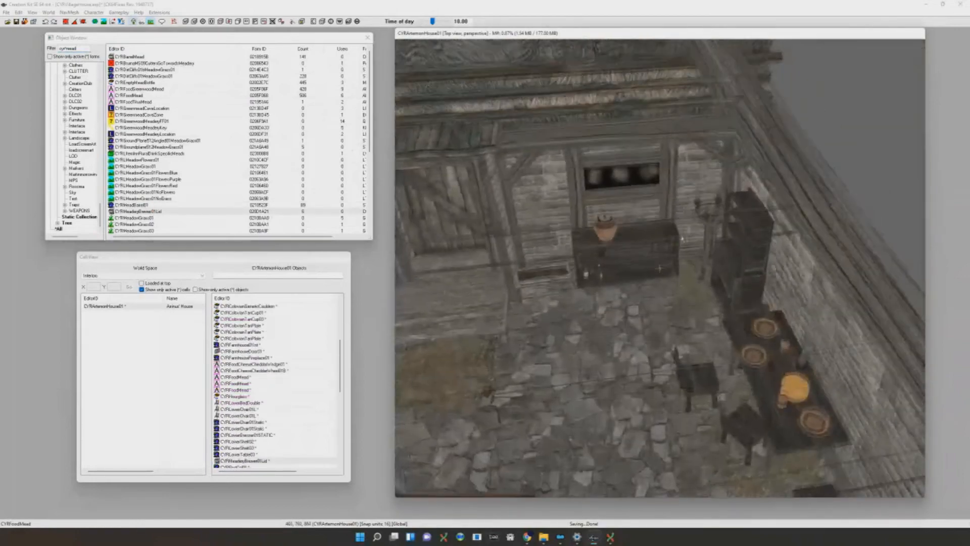
{"action": "scroll", "coordinate": [682, 238], "scroll_direction": "down", "scroll_amount": 5}
{"action": "scroll", "coordinate": [677, 245], "scroll_direction": "up", "scroll_amount": 2}
{"action": "key", "text": "Delete"}
{"action": "scroll", "coordinate": [672, 251], "scroll_direction": "up", "scroll_amount": 4}
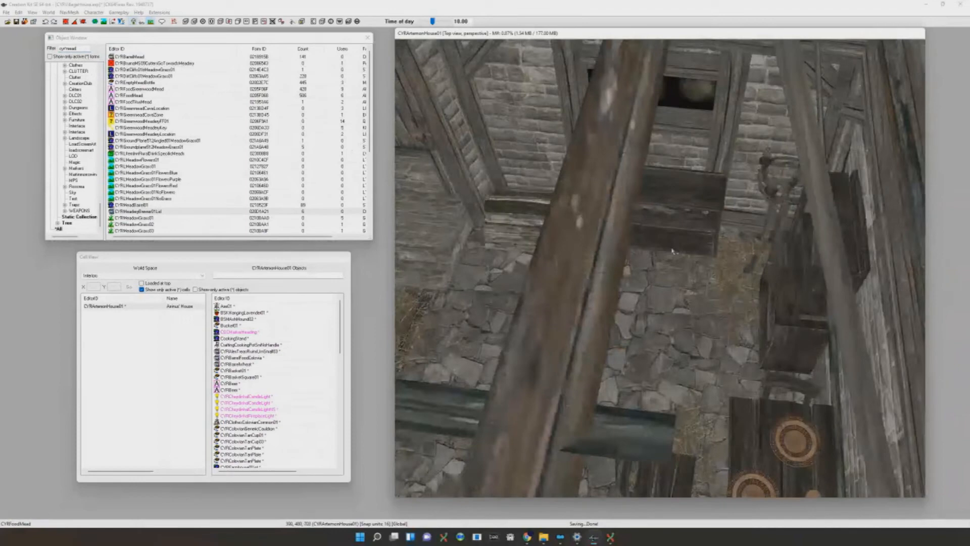
{"action": "scroll", "coordinate": [672, 251], "scroll_direction": "up", "scroll_amount": 2}
Filter the object list for "mead*bar" and place a MeadBarrel01 at the end of the low shelf below the beer
{"action": "double_click", "coordinate": [74, 49]}
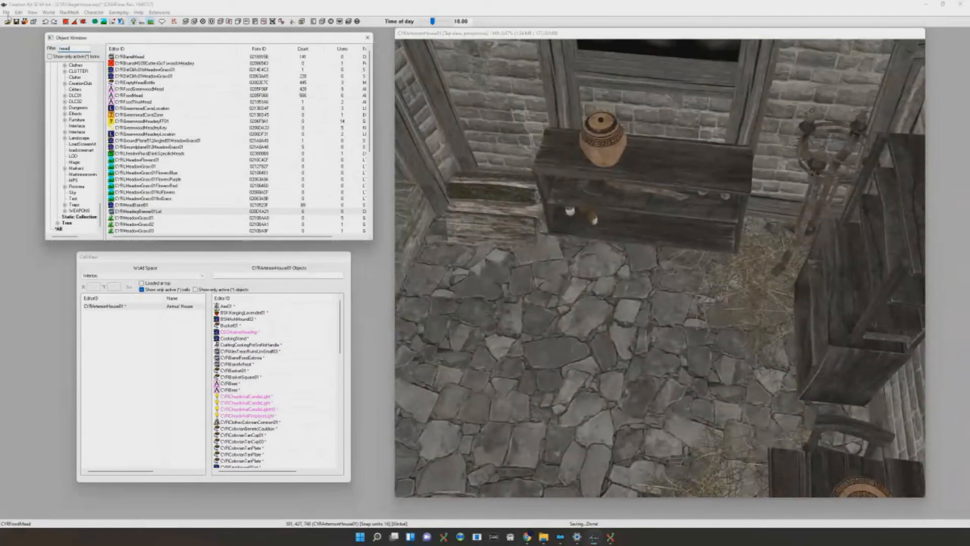
{"action": "key", "text": "BackSpace"}
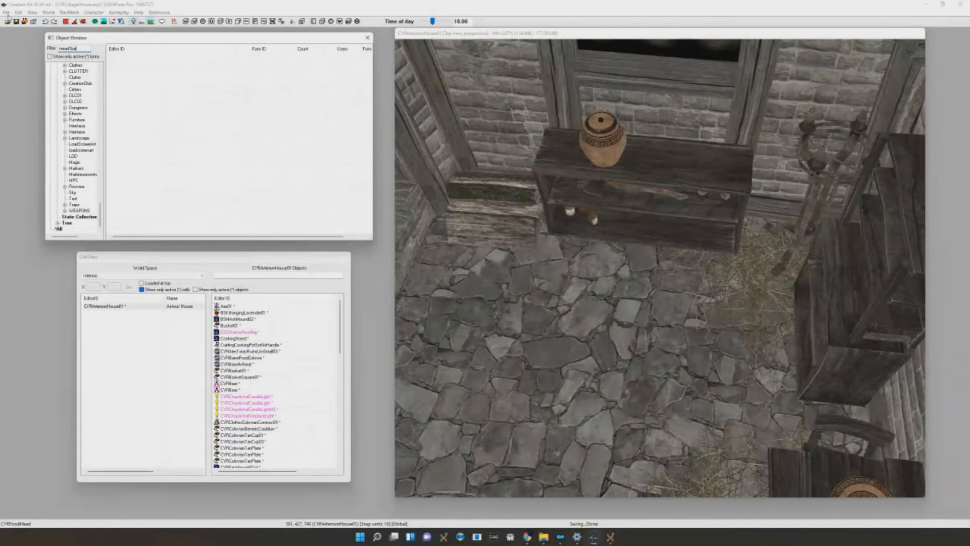
{"action": "scroll", "coordinate": [236, 108], "scroll_direction": "up", "scroll_amount": 2}
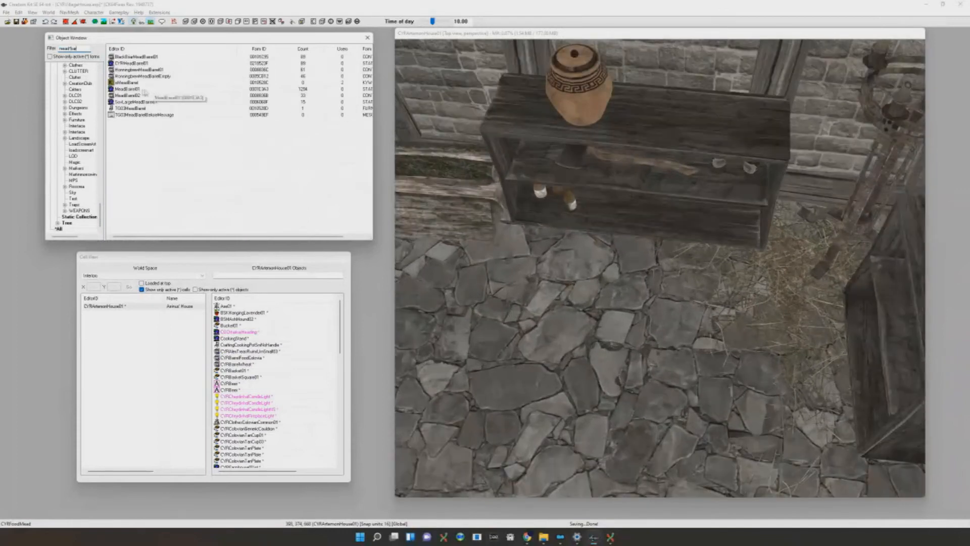
{"action": "left_click_drag", "start_coordinate": [135, 90], "coordinate": [702, 197]}
{"action": "scroll", "coordinate": [680, 215], "scroll_direction": "up", "scroll_amount": 3}
{"action": "scroll", "coordinate": [679, 215], "scroll_direction": "down", "scroll_amount": 6}
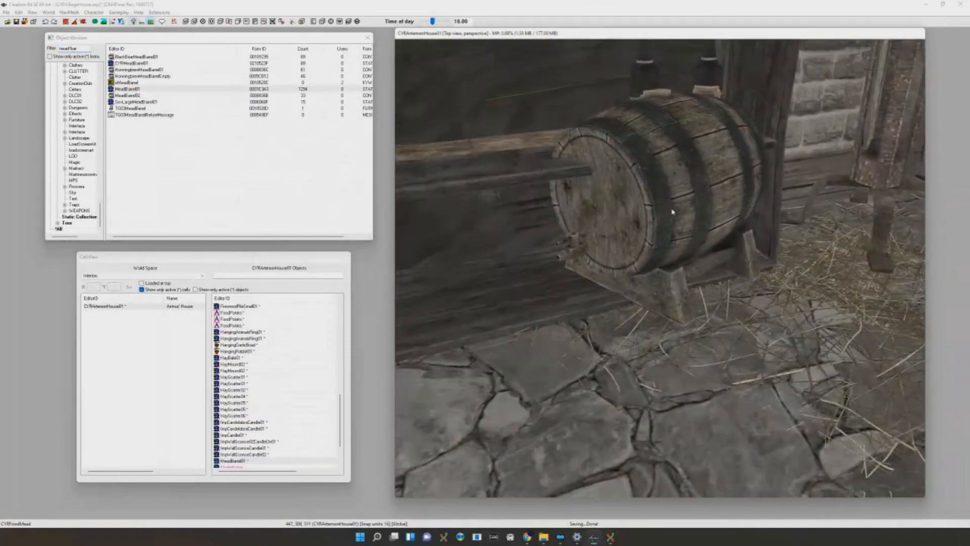
{"action": "scroll", "coordinate": [679, 206], "scroll_direction": "up", "scroll_amount": 6}
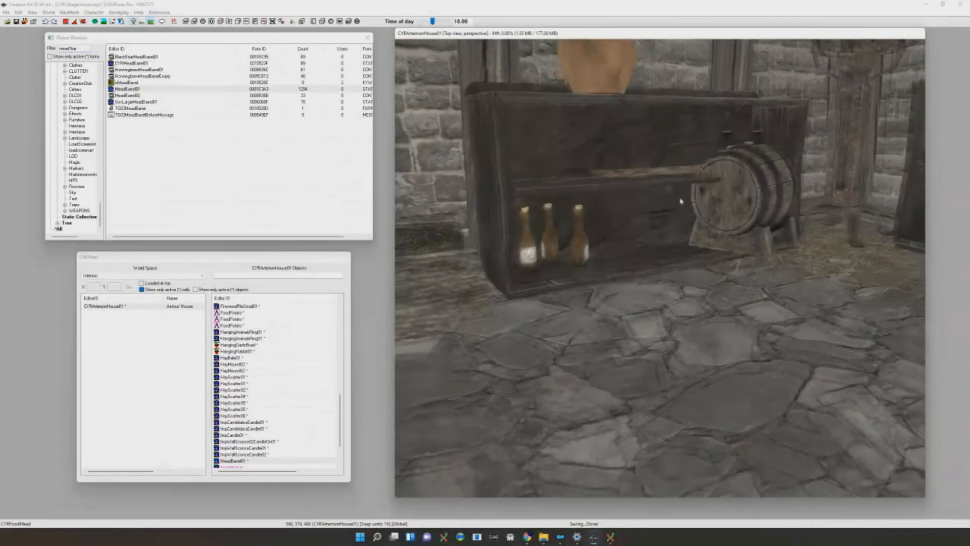
Rotate the mead barrel to face the room and lower it onto the low shelf's bottom board
{"action": "right_click_drag", "start_coordinate": [718, 178], "coordinate": [682, 176]}
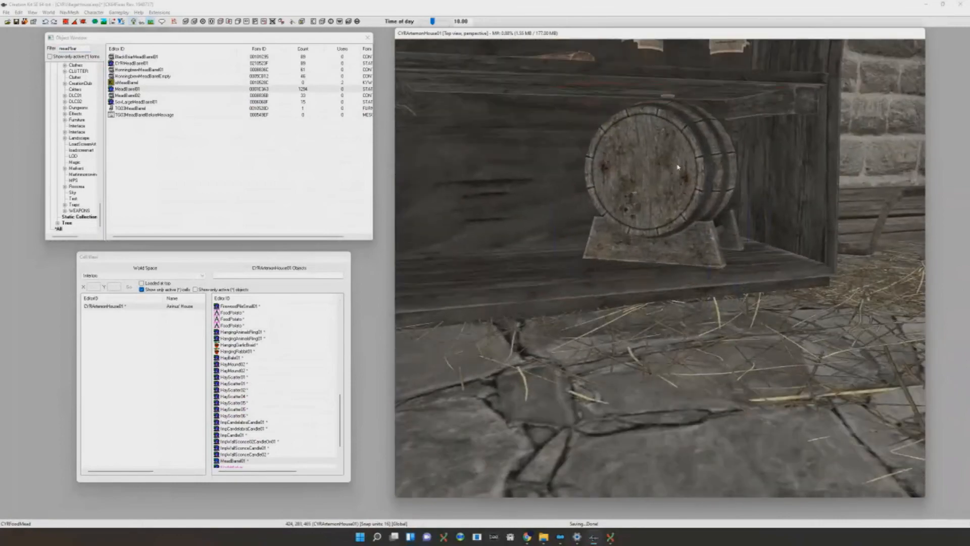
{"action": "left_click_drag", "start_coordinate": [678, 167], "coordinate": [682, 185]}
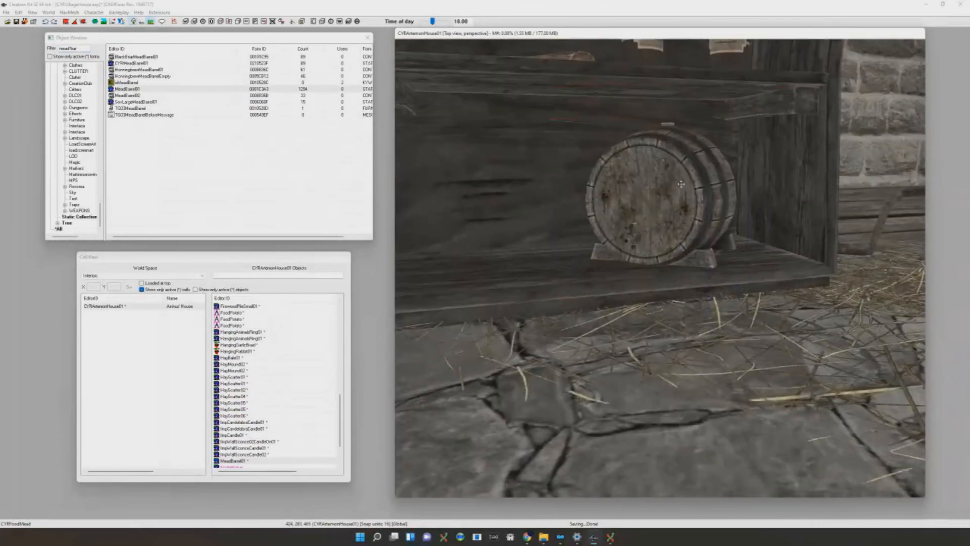
{"action": "middle_click_drag", "start_coordinate": [696, 151], "coordinate": [678, 238], "text": "shift"}
{"action": "scroll", "coordinate": [692, 145], "scroll_direction": "down", "scroll_amount": 5}
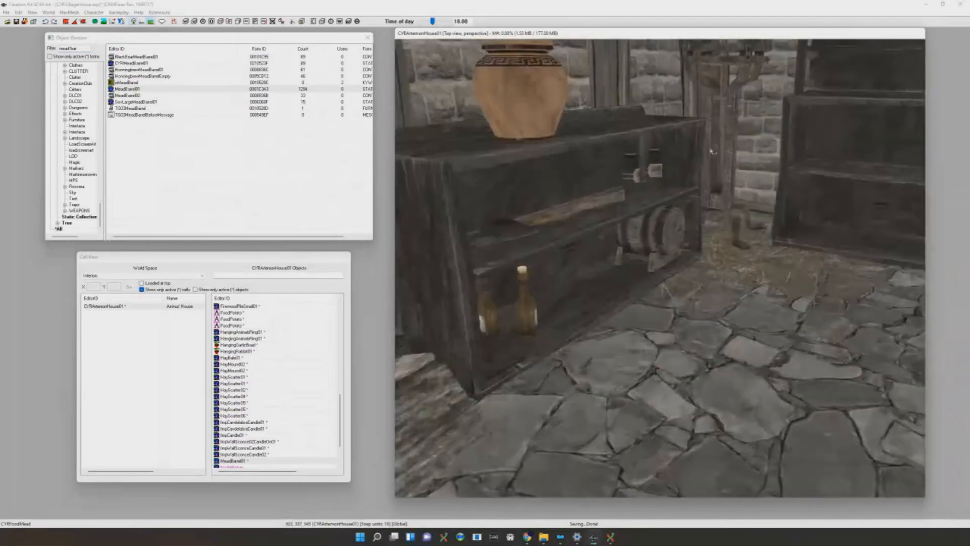
Move the mead barrel onto the middle board of the tall cupboard's base and position it facing outward
{"action": "scroll", "coordinate": [679, 237], "scroll_direction": "down", "scroll_amount": 4}
{"action": "key", "text": "a"}
{"action": "key", "text": "a"}
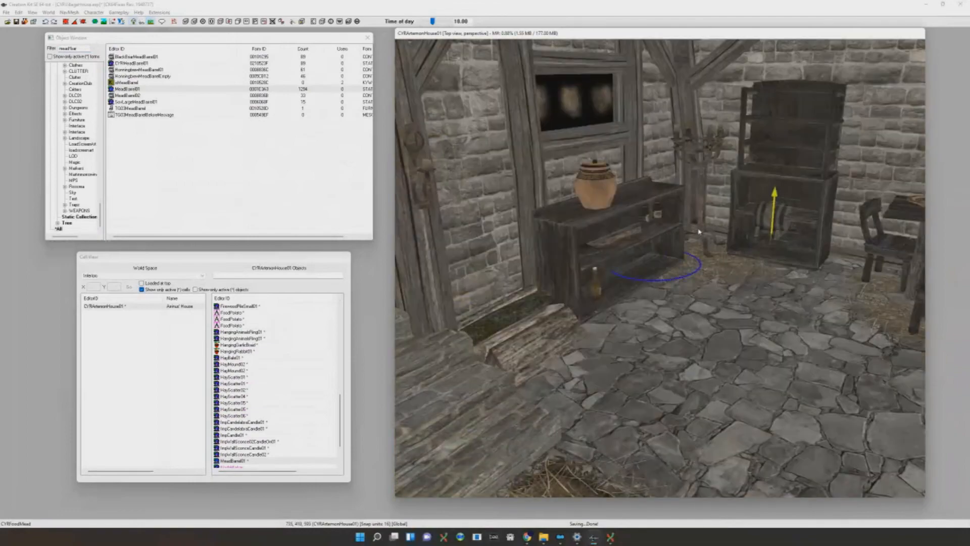
{"action": "key", "text": "shift+f"}
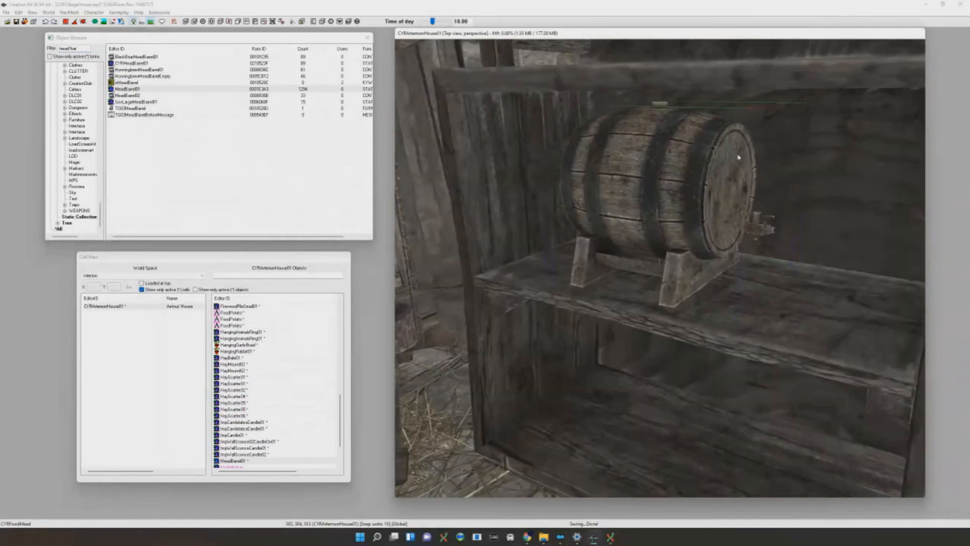
{"action": "left_click_drag", "start_coordinate": [666, 182], "coordinate": [601, 169]}
{"action": "mouse_move", "coordinate": [601, 170]}
{"action": "middle_mouse_down", "text": "shift"}
{"action": "mouse_move", "coordinate": [597, 157]}
{"action": "mouse_move", "coordinate": [611, 153]}
{"action": "middle_mouse_up", "text": "shift"}
{"action": "scroll", "coordinate": [609, 161], "scroll_direction": "up", "scroll_amount": 5}
{"action": "scroll", "coordinate": [611, 153], "scroll_direction": "down", "scroll_amount": 6}
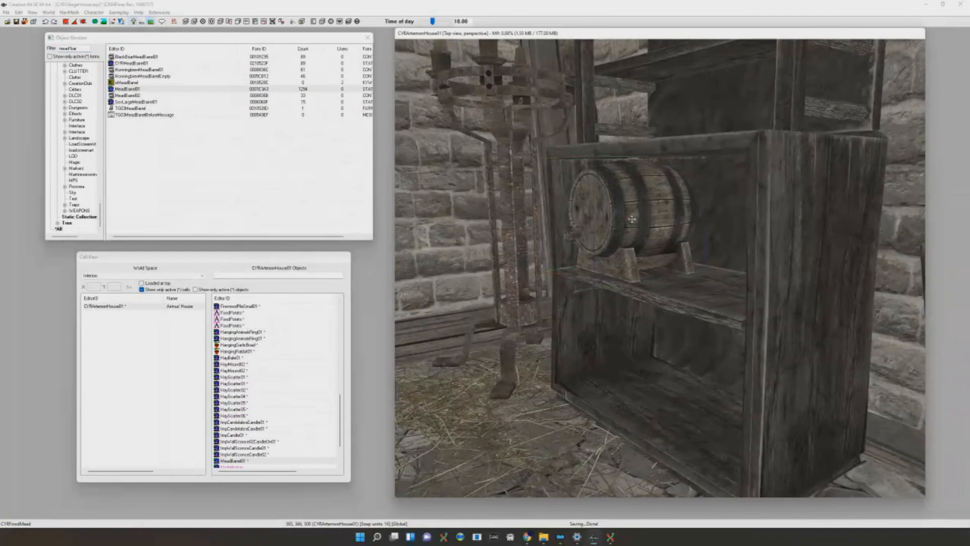
{"action": "scroll", "coordinate": [632, 214], "scroll_direction": "down", "scroll_amount": 10}
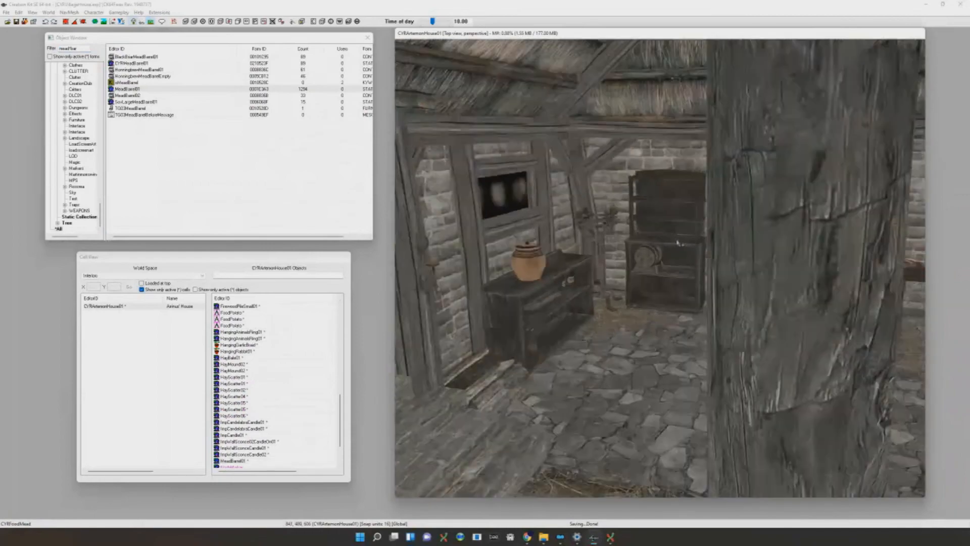
Copy a CYRColovianTanPlate from the dining table onto the cupboard shelf beside the mead barrel
{"action": "scroll", "coordinate": [679, 241], "scroll_direction": "up", "scroll_amount": 4}
{"action": "left_click", "coordinate": [678, 238]}
{"action": "key", "text": "d"}
{"action": "scroll", "coordinate": [678, 237], "scroll_direction": "down", "scroll_amount": 5}
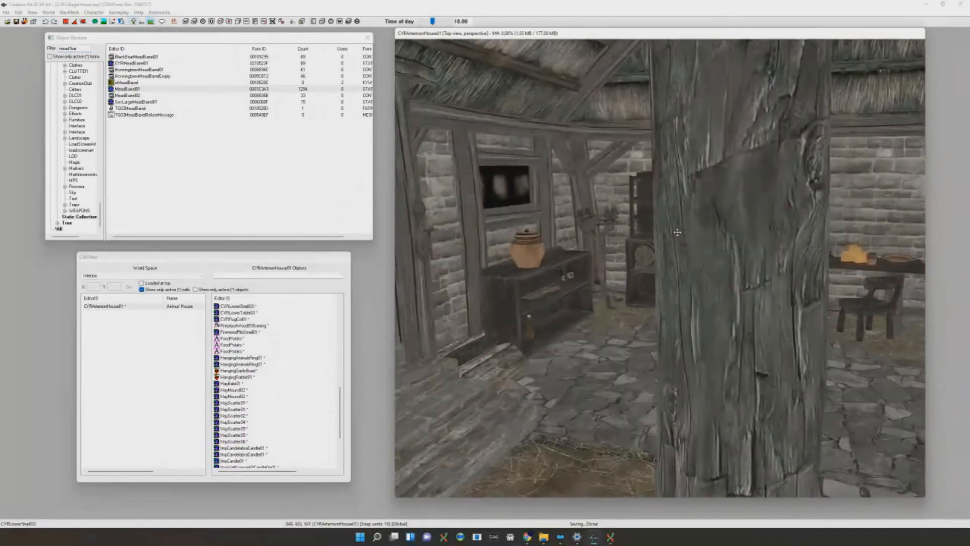
{"action": "scroll", "coordinate": [676, 237], "scroll_direction": "up", "scroll_amount": 4}
{"action": "scroll", "coordinate": [676, 237], "scroll_direction": "up", "scroll_amount": 3}
{"action": "left_click", "coordinate": [793, 268]}
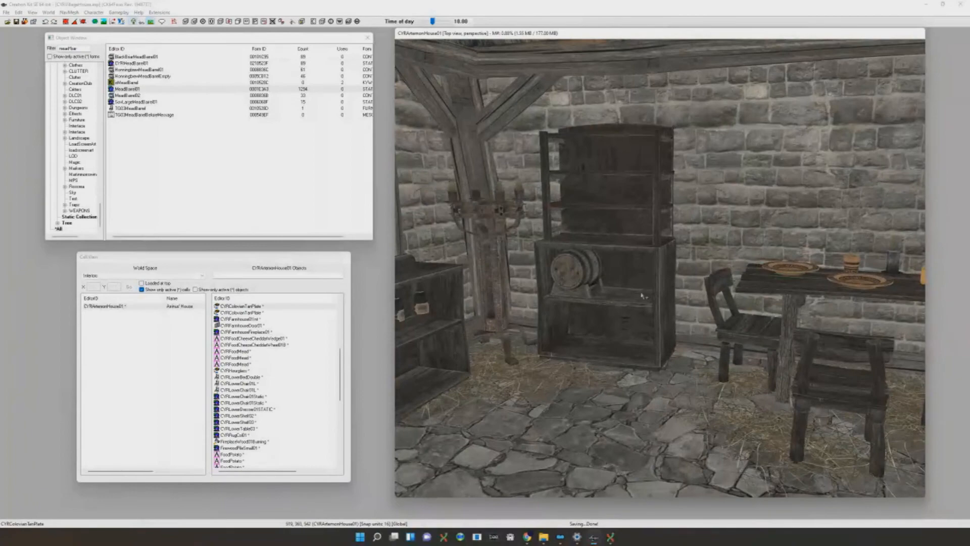
{"action": "key", "text": "ctrl+v"}
{"action": "scroll", "coordinate": [642, 295], "scroll_direction": "up", "scroll_amount": 3}
{"action": "key", "text": "shift+f"}
{"action": "middle_click_drag", "start_coordinate": [642, 296], "coordinate": [647, 267], "text": "shift"}
Duplicate the tan plate repeatedly and stack the copies on top of it
{"action": "key", "text": "ctrl+d"}
{"action": "left_click_drag", "start_coordinate": [630, 274], "coordinate": [634, 257]}
{"action": "key", "text": "ctrl+d"}
{"action": "key", "text": "ctrl+d"}
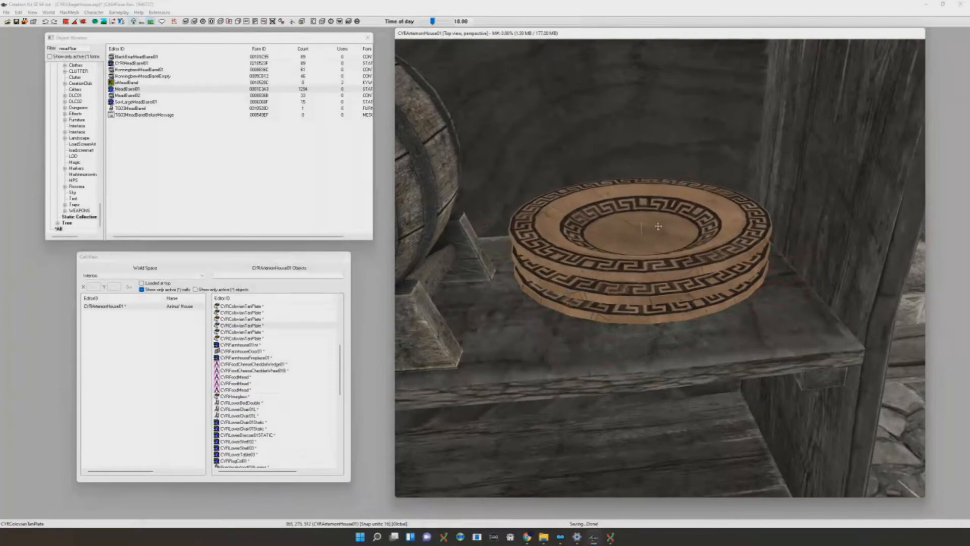
Separate and tilt the stacked plates, select them together and run the physics simulation to settle the stack
{"action": "scroll", "coordinate": [657, 225], "scroll_direction": "down", "scroll_amount": 3}
{"action": "middle_click_drag", "start_coordinate": [650, 217], "coordinate": [648, 222], "text": "shift"}
{"action": "scroll", "coordinate": [652, 228], "scroll_direction": "up", "scroll_amount": 5}
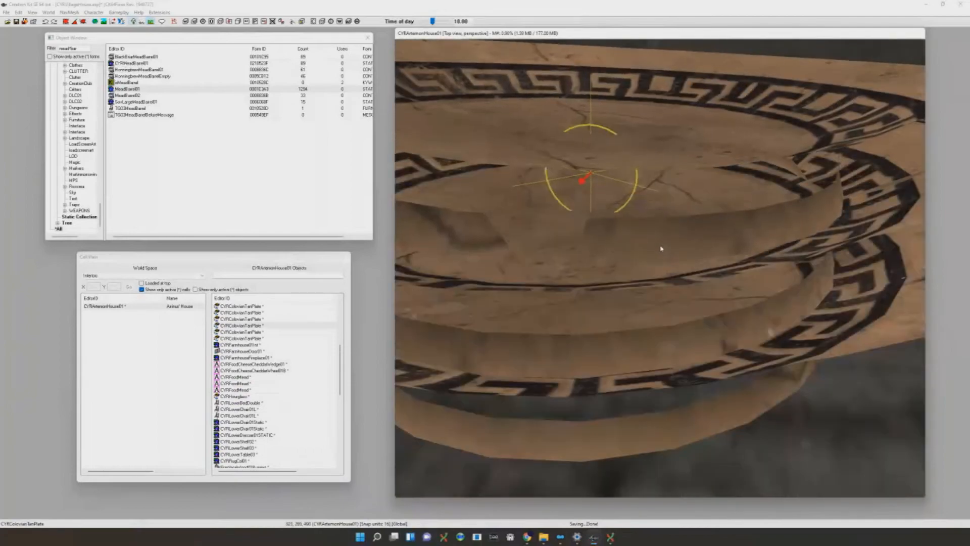
{"action": "scroll", "coordinate": [661, 248], "scroll_direction": "down", "scroll_amount": 5}
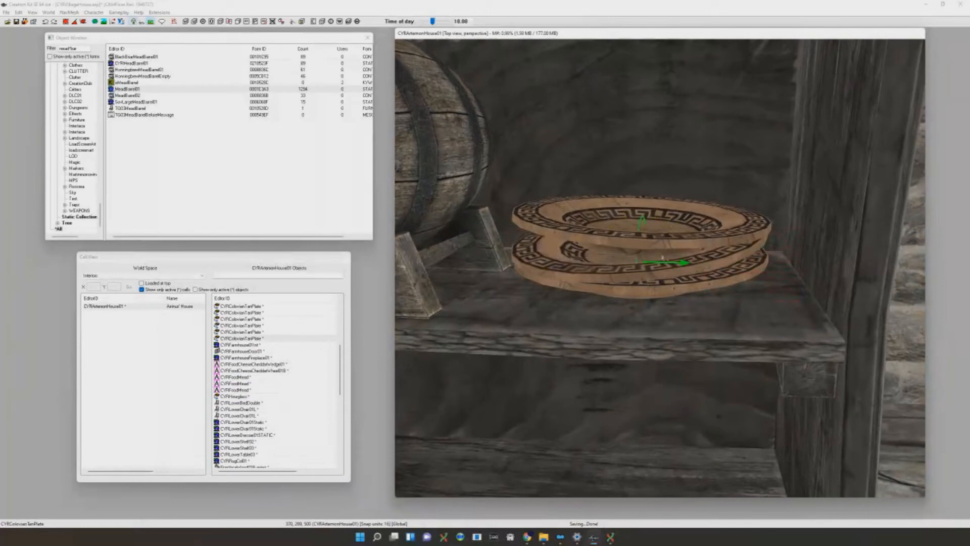
{"action": "left_click", "coordinate": [674, 251], "text": "ctrl"}
{"action": "left_click", "coordinate": [115, 22]}
{"action": "left_click", "coordinate": [116, 22]}
{"action": "scroll", "coordinate": [746, 282], "scroll_direction": "down", "scroll_amount": 3}
{"action": "scroll", "coordinate": [746, 282], "scroll_direction": "down", "scroll_amount": 6}
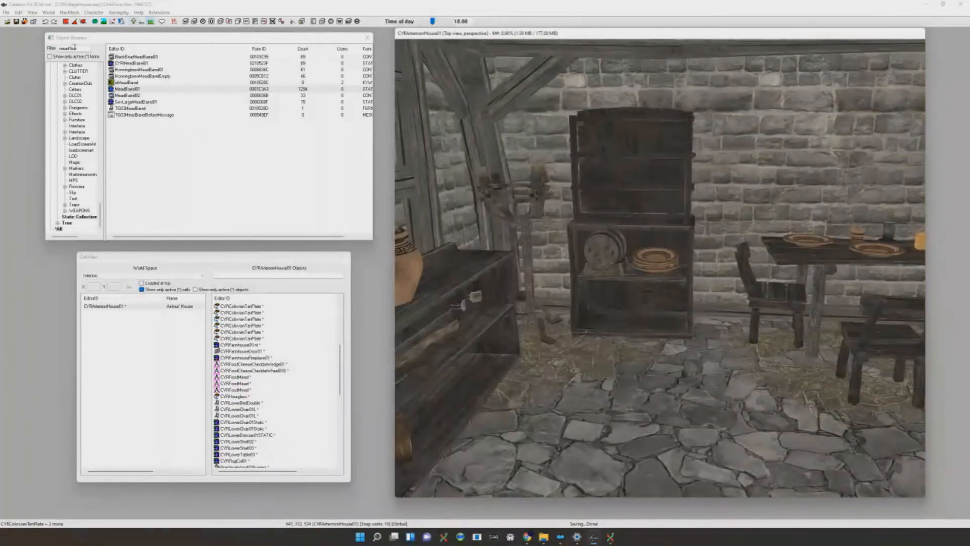
Filter the object list for cyr*sack*col and place a CYRSackFoodSmall01ColoviaFlat in the tall cupboard's lowest compartment
{"action": "left_click_drag", "start_coordinate": [79, 48], "coordinate": [8, 43]}
{"action": "type", "text": "cyr*sack*col"}
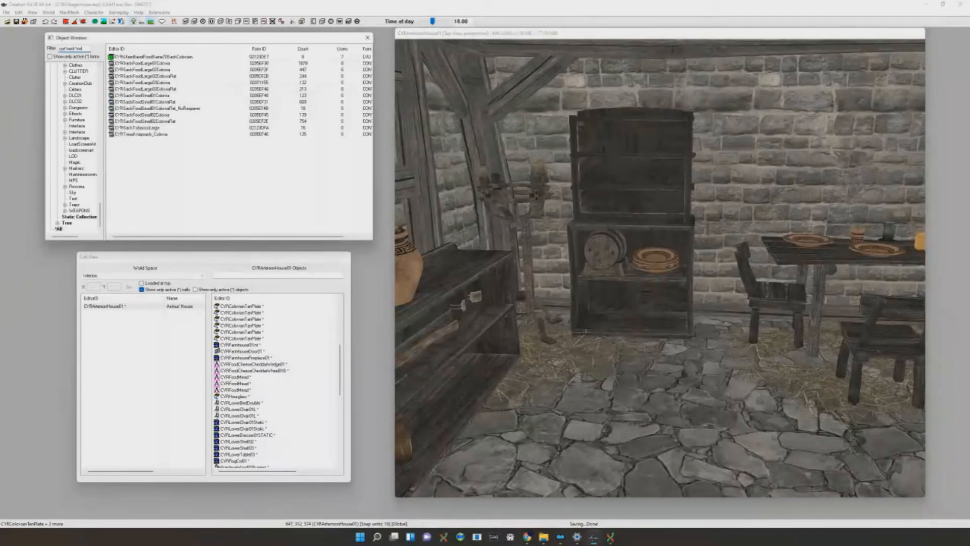
{"action": "scroll", "coordinate": [566, 225], "scroll_direction": "up", "scroll_amount": 4}
{"action": "middle_click_drag", "start_coordinate": [566, 223], "coordinate": [592, 182]}
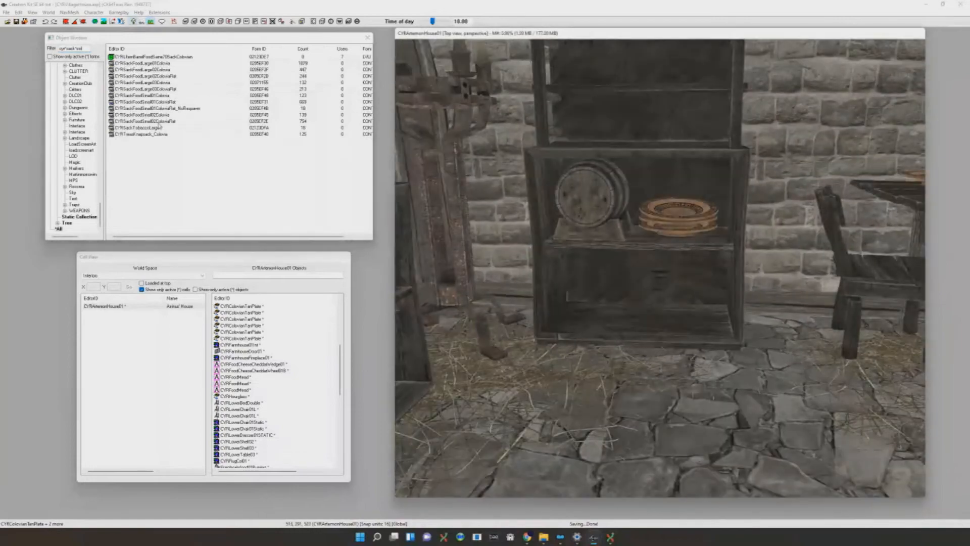
{"action": "left_click_drag", "start_coordinate": [151, 98], "coordinate": [665, 251]}
{"action": "scroll", "coordinate": [647, 331], "scroll_direction": "up", "scroll_amount": 4}
{"action": "middle_click_drag", "start_coordinate": [665, 251], "coordinate": [696, 217], "text": "shift"}
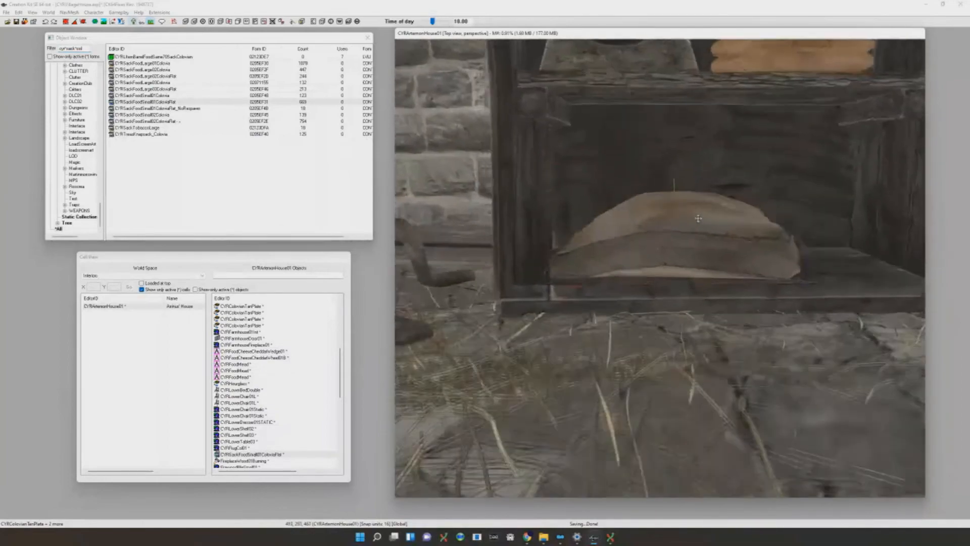
{"action": "scroll", "coordinate": [705, 222], "scroll_direction": "down", "scroll_amount": 5}
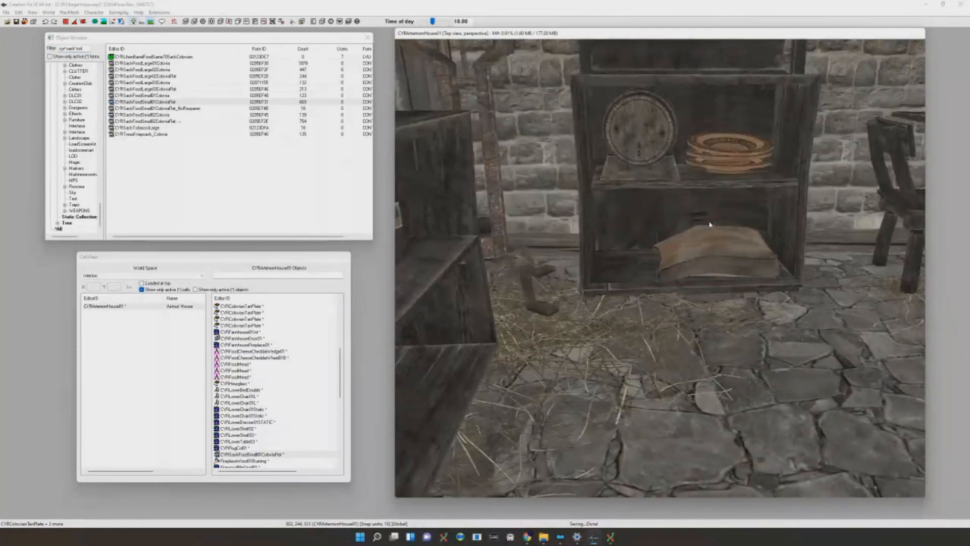
Adjust the flat food sack's position on the bottom board inside the cupboard
{"action": "left_click", "coordinate": [710, 237]}
{"action": "mouse_move", "coordinate": [711, 237]}
{"action": "middle_mouse_down", "text": "shift"}
{"action": "mouse_move", "coordinate": [699, 263]}
{"action": "mouse_move", "coordinate": [715, 247]}
{"action": "middle_mouse_up", "text": "shift"}
{"action": "scroll", "coordinate": [700, 262], "scroll_direction": "up", "scroll_amount": 5}
{"action": "left_click_drag", "start_coordinate": [714, 247], "coordinate": [720, 249]}
{"action": "middle_click_drag", "start_coordinate": [721, 250], "coordinate": [678, 263], "text": "shift"}
{"action": "scroll", "coordinate": [678, 263], "scroll_direction": "down", "scroll_amount": 3}
{"action": "left_click_drag", "start_coordinate": [678, 263], "coordinate": [556, 296]}
Duplicate the food sack, rotate the copy and rest it partly on top of the first sack
{"action": "key", "text": "ctrl+d"}
{"action": "right_click_drag", "start_coordinate": [557, 296], "coordinate": [594, 296]}
{"action": "left_click_drag", "start_coordinate": [593, 296], "coordinate": [599, 294]}
{"action": "middle_click_drag", "start_coordinate": [600, 294], "coordinate": [660, 246], "text": "shift"}
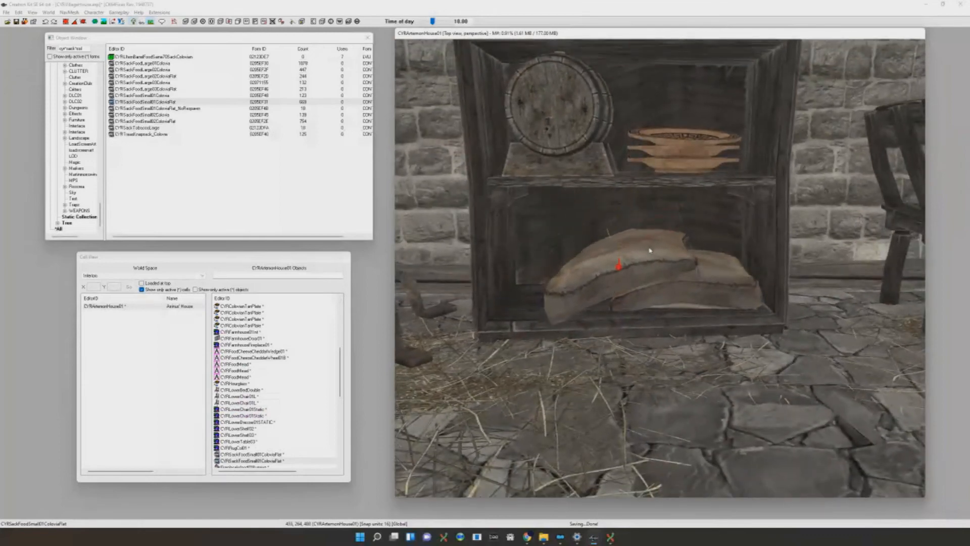
{"action": "left_click_drag", "start_coordinate": [641, 251], "coordinate": [641, 252]}
Shift and tilt the CYRSackFoodSmall02ColoviaFlat so it leans over the edge of the larger sack
{"action": "scroll", "coordinate": [642, 250], "scroll_direction": "down", "scroll_amount": 6}
{"action": "key", "text": "a"}
{"action": "key", "text": "a"}
{"action": "scroll", "coordinate": [659, 237], "scroll_direction": "down", "scroll_amount": 2}
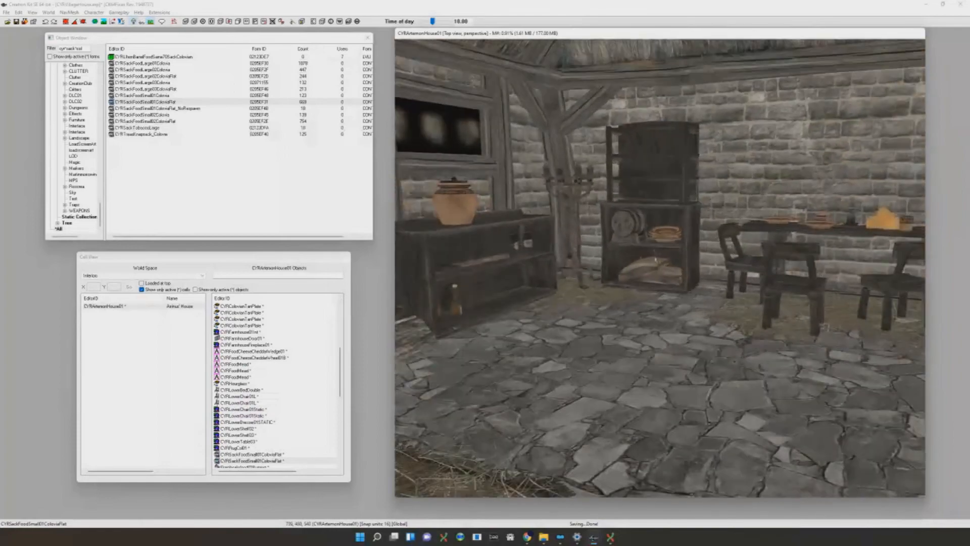
{"action": "scroll", "coordinate": [664, 250], "scroll_direction": "up", "scroll_amount": 8}
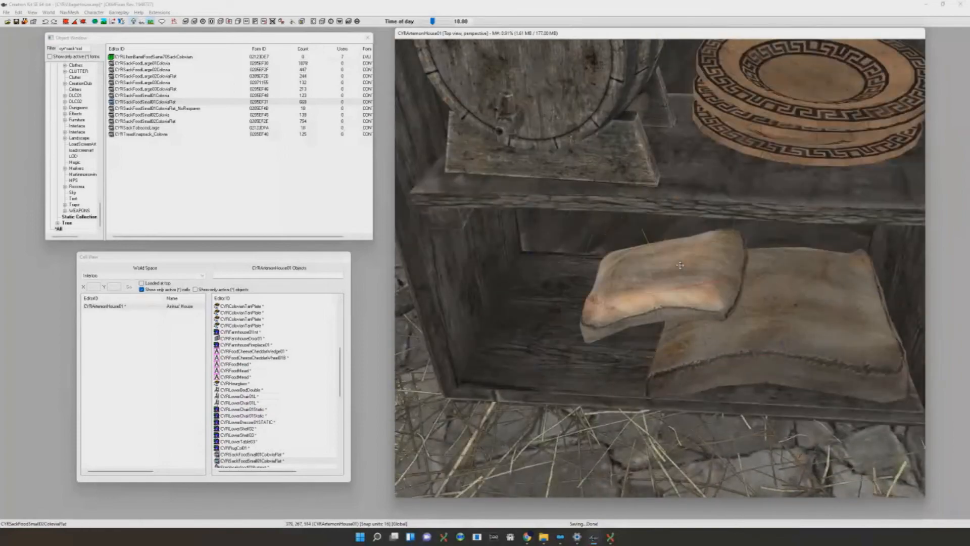
{"action": "key", "text": "shift"}
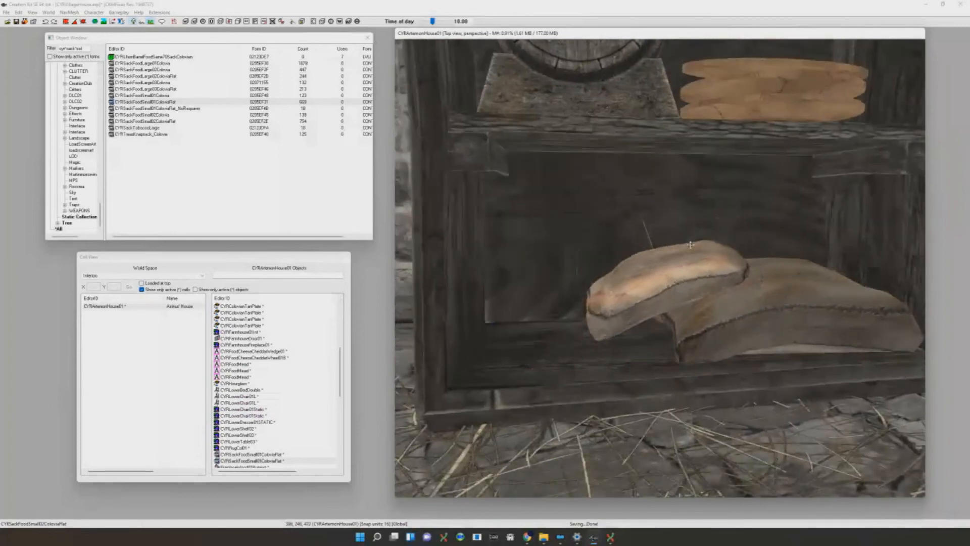
{"action": "left_click_drag", "start_coordinate": [692, 264], "coordinate": [661, 277]}
{"action": "key", "text": "z"}
{"action": "key", "text": "x"}
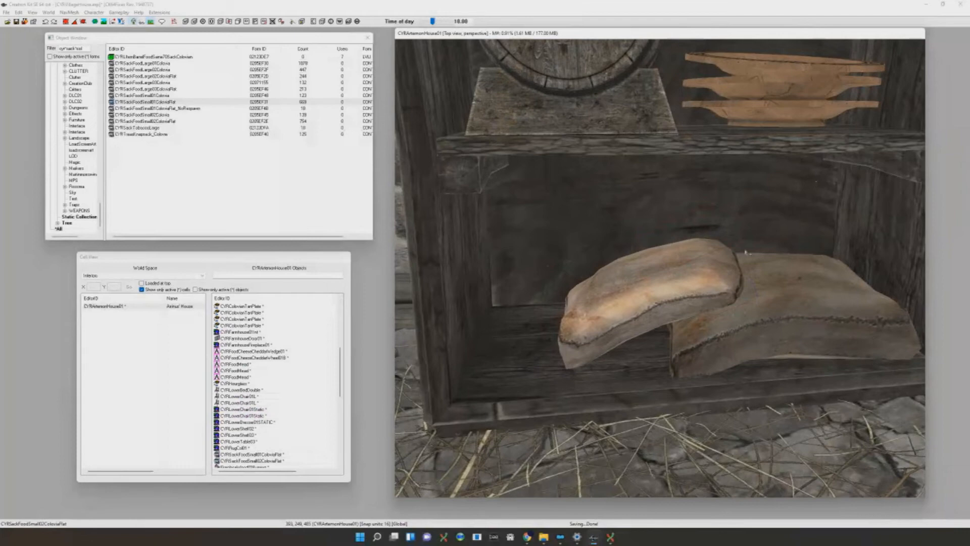
Select the stacked tan plates on the middle board together and run the physics simulation on them again
{"action": "middle_click_drag", "start_coordinate": [696, 184], "coordinate": [635, 295]}
{"action": "left_click", "coordinate": [715, 188]}
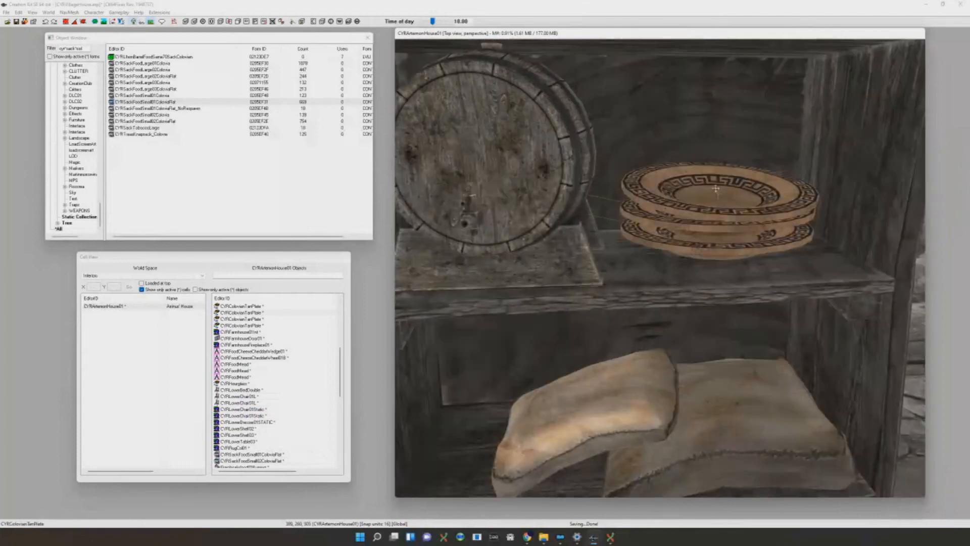
{"action": "left_click", "coordinate": [707, 228], "text": "ctrl"}
{"action": "left_click", "coordinate": [703, 240], "text": "ctrl"}
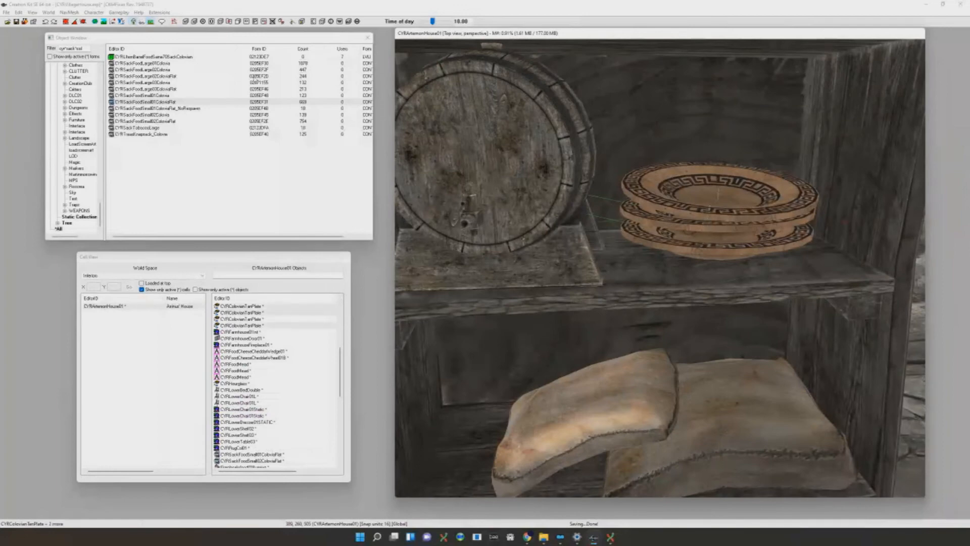
{"action": "left_click", "coordinate": [113, 22]}
{"action": "middle_click_drag", "start_coordinate": [720, 199], "coordinate": [716, 223], "text": "shift"}
{"action": "scroll", "coordinate": [684, 201], "scroll_direction": "up", "scroll_amount": 5}
{"action": "scroll", "coordinate": [691, 204], "scroll_direction": "down", "scroll_amount": 5}
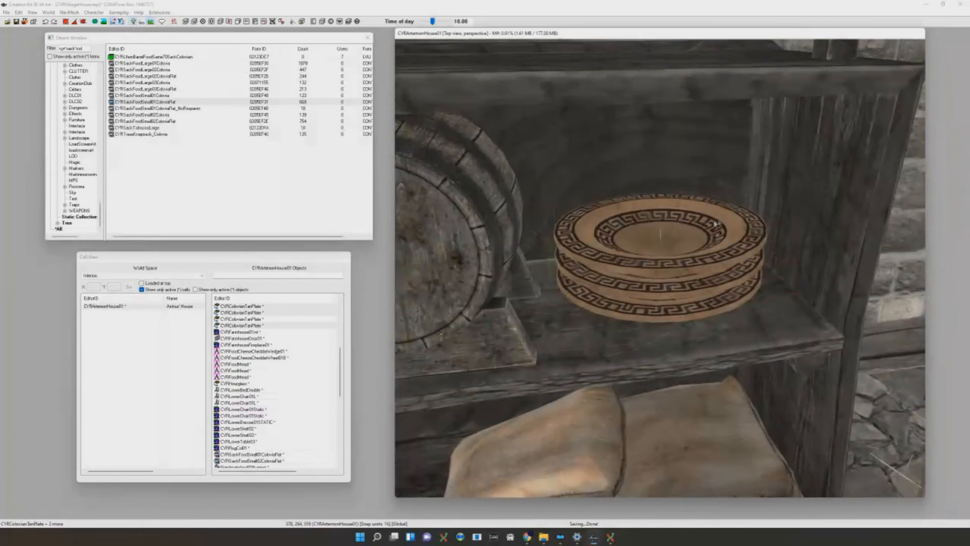
{"action": "scroll", "coordinate": [707, 208], "scroll_direction": "down", "scroll_amount": 5}
{"action": "scroll", "coordinate": [706, 206], "scroll_direction": "up", "scroll_amount": 2}
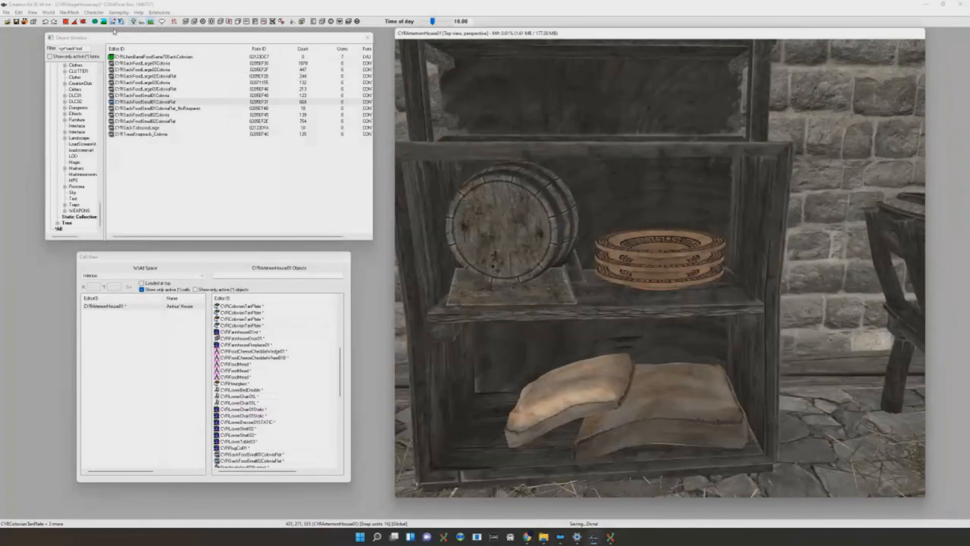
Examine the filled cupboard and the surrounding room corner from several distances and angles
{"action": "scroll", "coordinate": [697, 164], "scroll_direction": "down", "scroll_amount": 5}
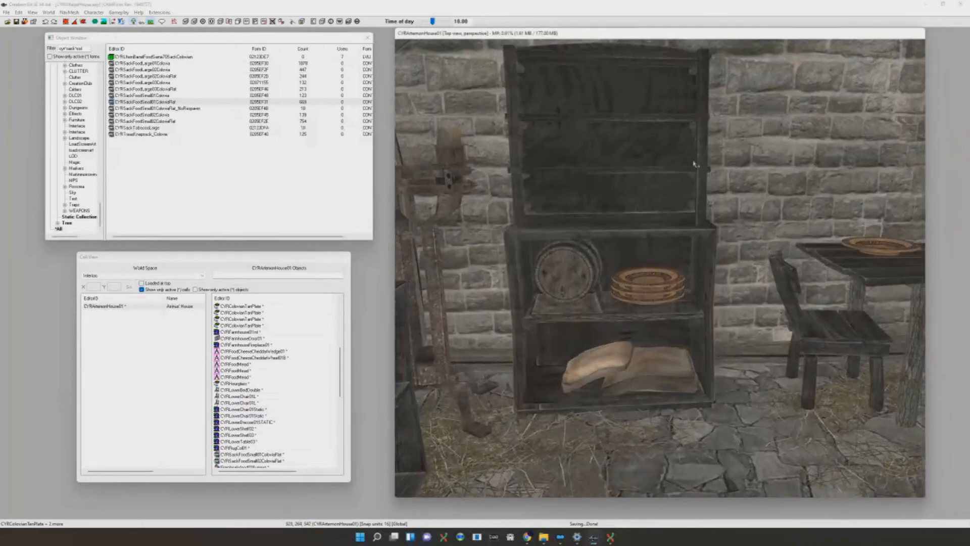
{"action": "scroll", "coordinate": [696, 164], "scroll_direction": "up", "scroll_amount": 2}
{"action": "scroll", "coordinate": [693, 220], "scroll_direction": "down", "scroll_amount": 5}
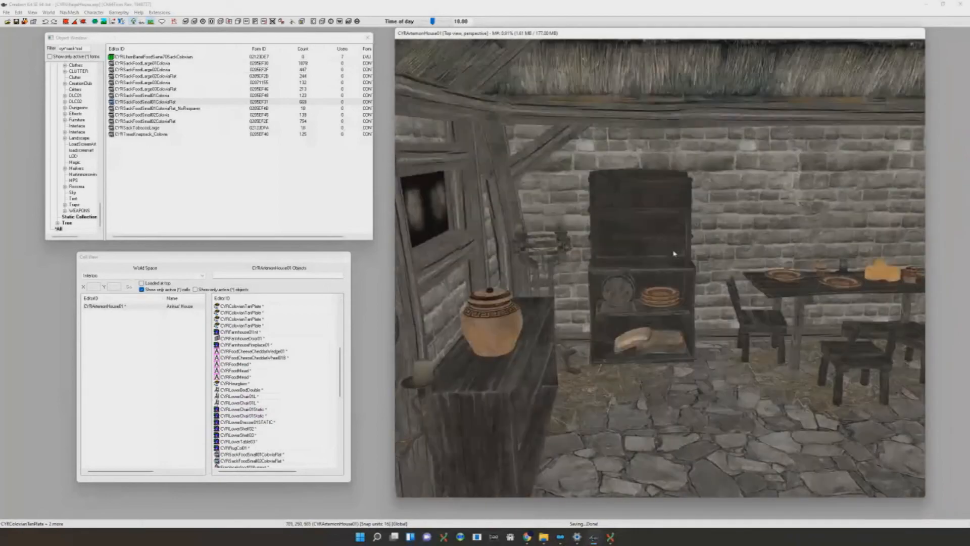
{"action": "left_click", "coordinate": [655, 246]}
{"action": "middle_click_drag", "start_coordinate": [655, 246], "coordinate": [655, 245], "text": "shift"}
{"action": "key", "text": "d"}
{"action": "scroll", "coordinate": [626, 283], "scroll_direction": "up", "scroll_amount": 2}
{"action": "left_click", "coordinate": [622, 289]}
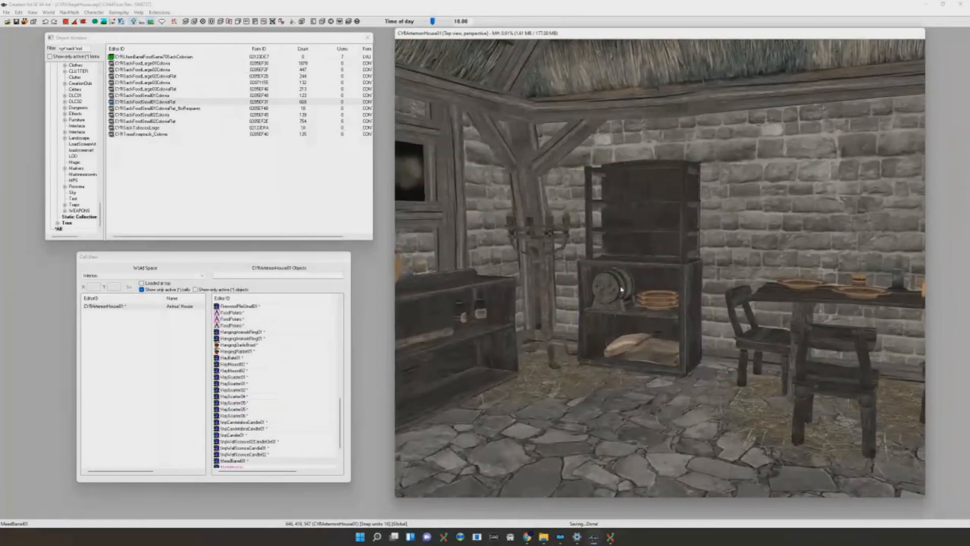
{"action": "scroll", "coordinate": [655, 276], "scroll_direction": "down", "scroll_amount": 5}
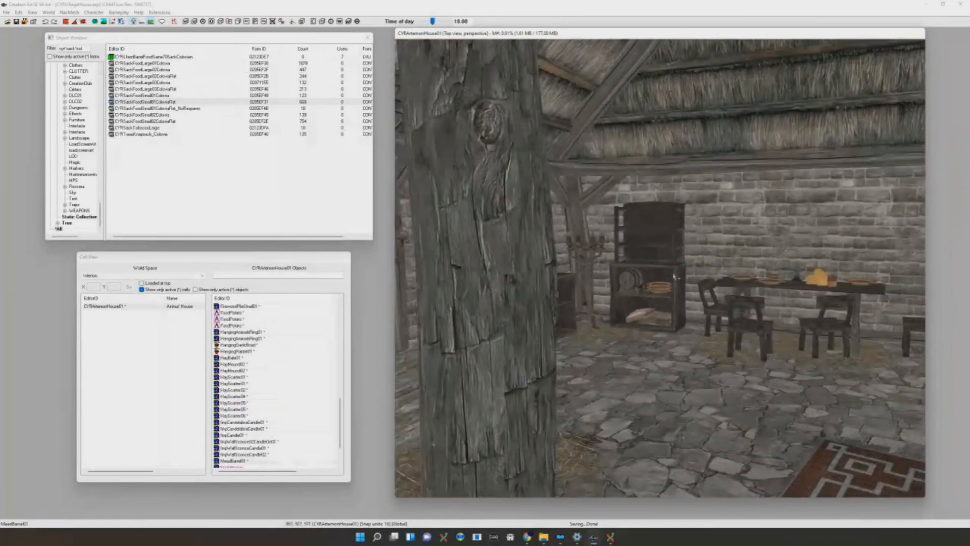
{"action": "scroll", "coordinate": [654, 276], "scroll_direction": "up", "scroll_amount": 2}
{"action": "mouse_move", "coordinate": [655, 276]}
{"action": "middle_mouse_down"}
{"action": "mouse_move", "coordinate": [682, 270]}
{"action": "mouse_move", "coordinate": [658, 287]}
{"action": "middle_mouse_up"}
{"action": "scroll", "coordinate": [668, 275], "scroll_direction": "up", "scroll_amount": 2}
{"action": "scroll", "coordinate": [682, 270], "scroll_direction": "up", "scroll_amount": 3}
Search the object list for cyr*food and look over the shelf, cupboard and dining area for empty spots
{"action": "left_click_drag", "start_coordinate": [87, 50], "coordinate": [11, 3]}
{"action": "key", "text": "BackSpace"}
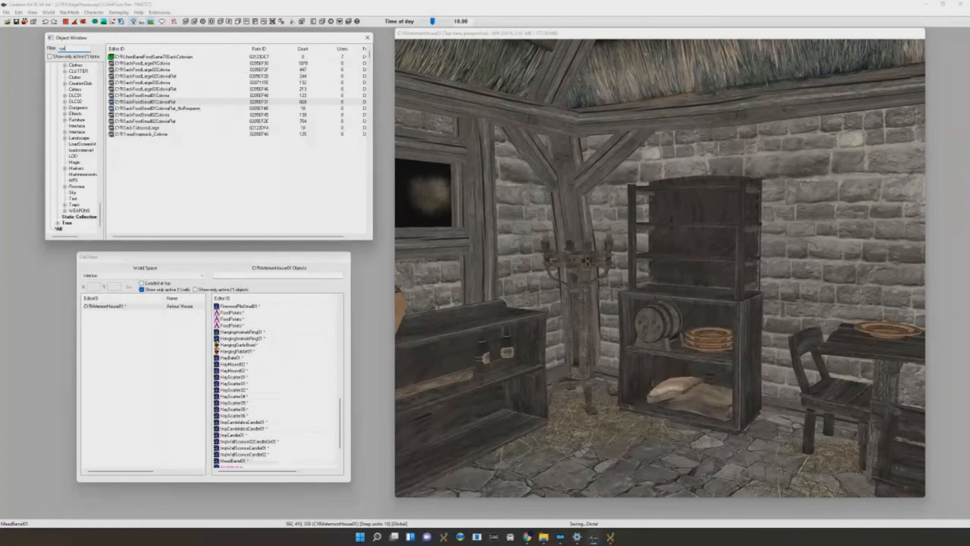
{"action": "type", "text": "food"}
{"action": "left_click", "coordinate": [675, 326]}
{"action": "scroll", "coordinate": [675, 326], "scroll_direction": "up", "scroll_amount": 2}
{"action": "scroll", "coordinate": [674, 326], "scroll_direction": "down", "scroll_amount": 6}
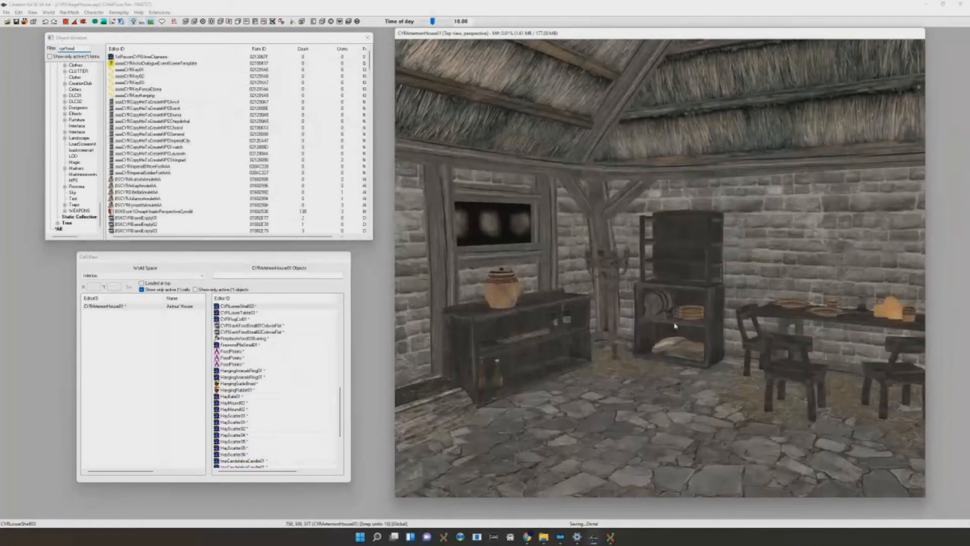
{"action": "mouse_move", "coordinate": [676, 329]}
{"action": "middle_mouse_down", "text": "shift"}
{"action": "mouse_move", "coordinate": [680, 354]}
{"action": "mouse_move", "coordinate": [702, 346]}
{"action": "mouse_move", "coordinate": [657, 351]}
{"action": "mouse_move", "coordinate": [661, 332]}
{"action": "middle_mouse_up", "text": "shift"}
{"action": "scroll", "coordinate": [647, 352], "scroll_direction": "up", "scroll_amount": 4}
{"action": "scroll", "coordinate": [647, 352], "scroll_direction": "down", "scroll_amount": 6}
{"action": "scroll", "coordinate": [661, 331], "scroll_direction": "up", "scroll_amount": 1}
{"action": "middle_click_drag", "start_coordinate": [748, 324], "coordinate": [637, 250]}
{"action": "scroll", "coordinate": [641, 314], "scroll_direction": "up", "scroll_amount": 2}
{"action": "key", "text": "a"}
{"action": "key", "text": "a"}
{"action": "scroll", "coordinate": [567, 213], "scroll_direction": "up", "scroll_amount": 1}
{"action": "middle_click_drag", "start_coordinate": [567, 213], "coordinate": [604, 179]}
Filter the object list for FX beam effects and browse the FXAmbBeam variants
{"action": "left_click_drag", "start_coordinate": [85, 50], "coordinate": [7, 24]}
{"action": "key", "text": "BackSpace"}
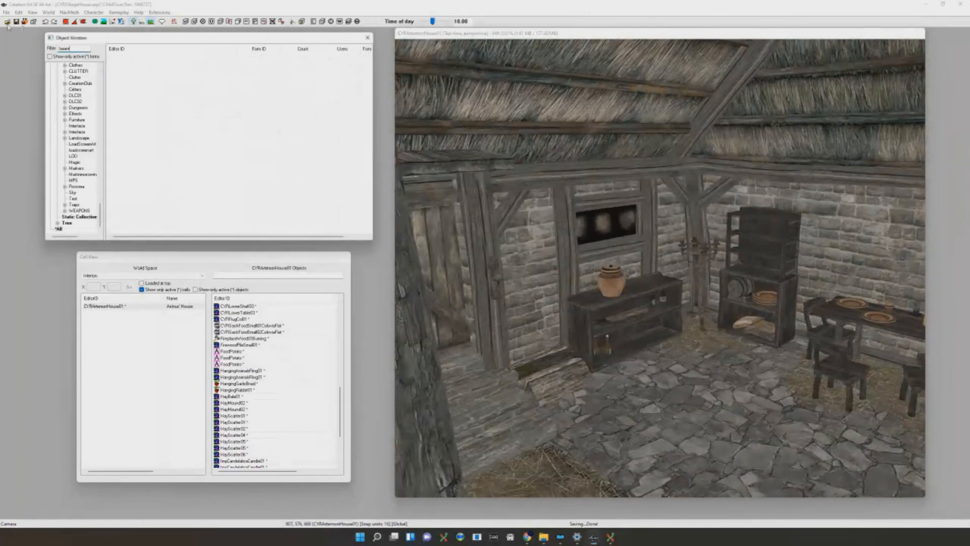
{"action": "scroll", "coordinate": [190, 153], "scroll_direction": "down", "scroll_amount": 10}
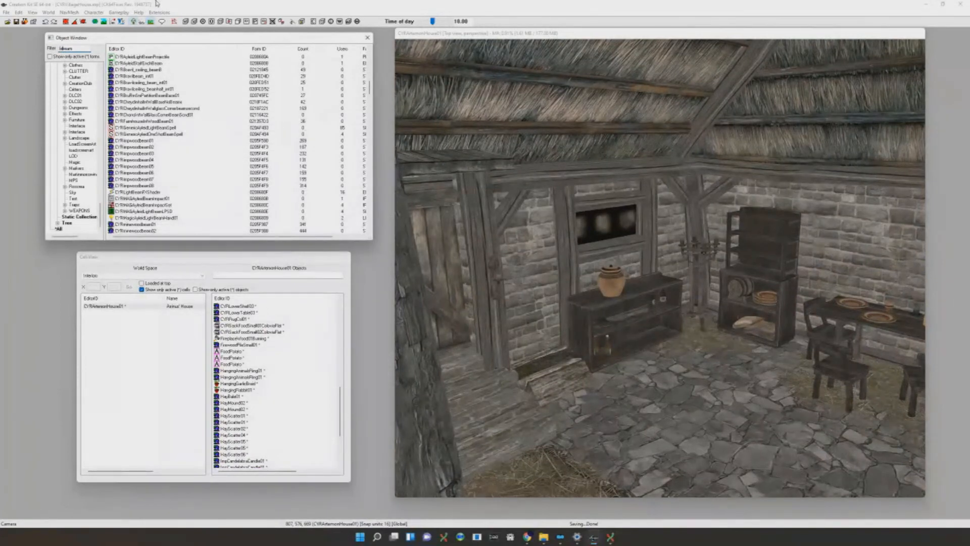
{"action": "scroll", "coordinate": [302, 108], "scroll_direction": "down", "scroll_amount": 10}
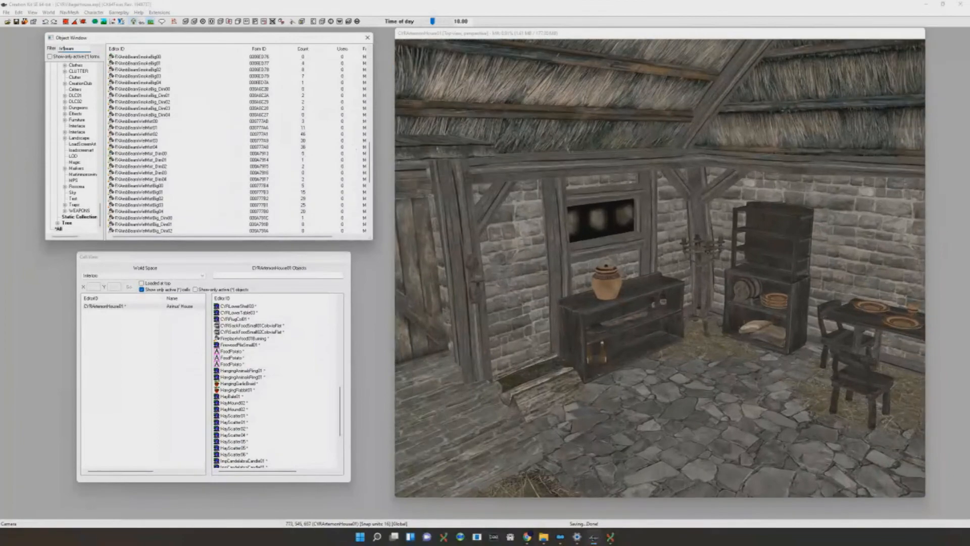
{"action": "scroll", "coordinate": [254, 141], "scroll_direction": "up", "scroll_amount": 3}
{"action": "scroll", "coordinate": [254, 142], "scroll_direction": "up", "scroll_amount": 6}
{"action": "scroll", "coordinate": [181, 86], "scroll_direction": "up", "scroll_amount": 4}
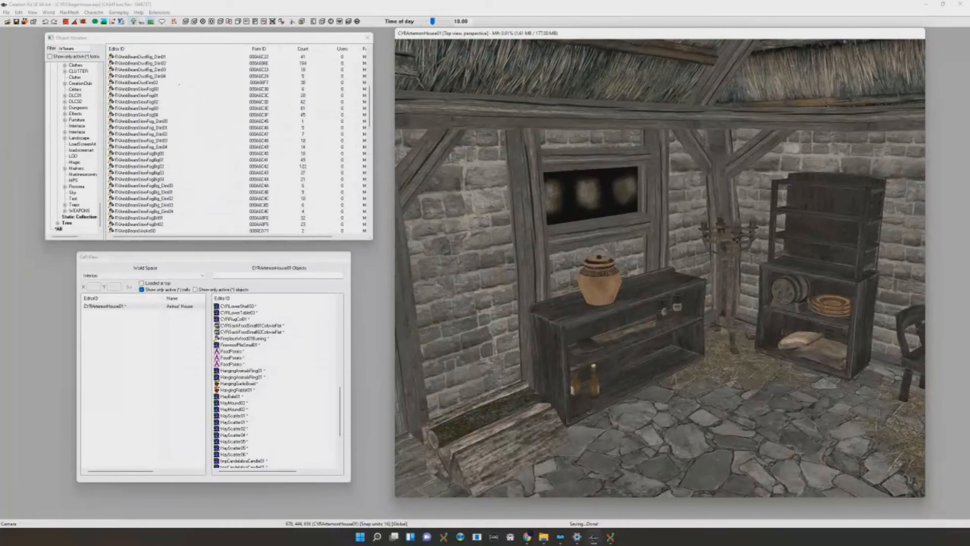
Place an FXAmbBeamDustBig02 light beam at the window above the low shelf
{"action": "left_click", "coordinate": [356, 295]}
{"action": "middle_click_drag", "start_coordinate": [672, 299], "coordinate": [679, 292]}
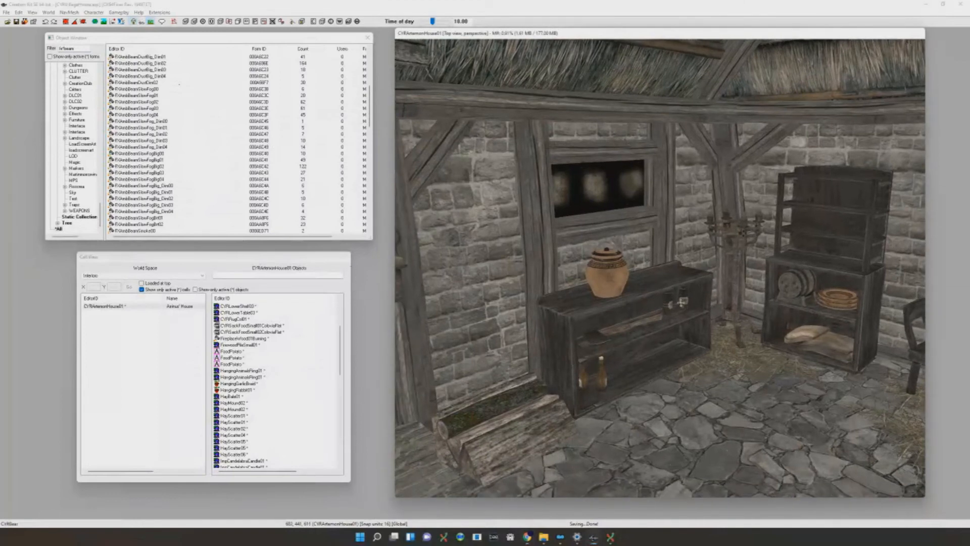
{"action": "left_click", "coordinate": [682, 304]}
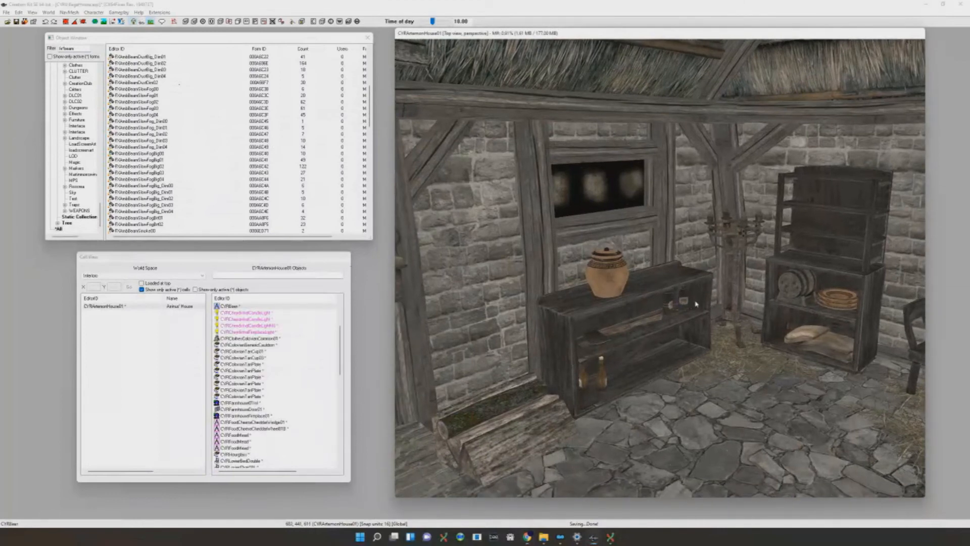
{"action": "scroll", "coordinate": [696, 303], "scroll_direction": "down", "scroll_amount": 5}
{"action": "scroll", "coordinate": [682, 302], "scroll_direction": "up", "scroll_amount": 4}
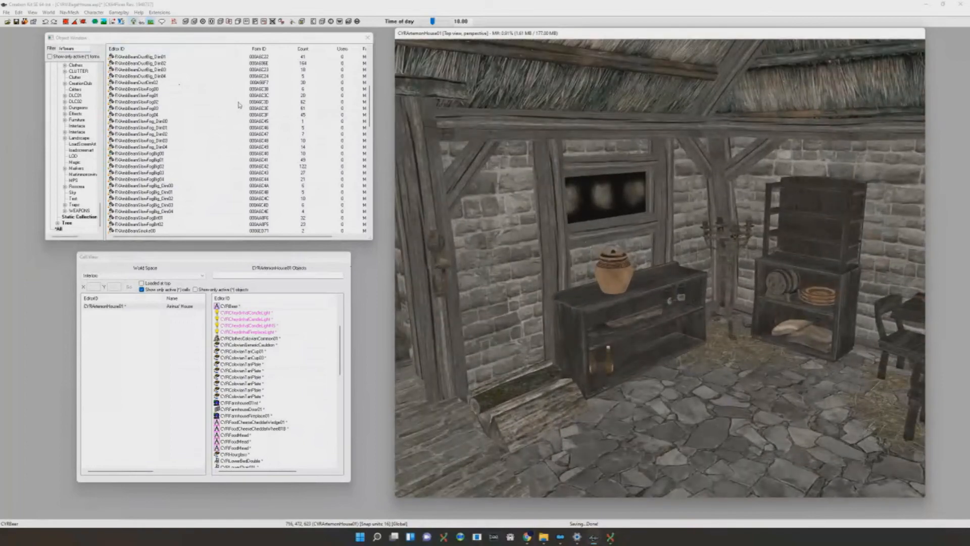
{"action": "scroll", "coordinate": [189, 95], "scroll_direction": "up", "scroll_amount": 2}
{"action": "left_click_drag", "start_coordinate": [155, 70], "coordinate": [618, 208]}
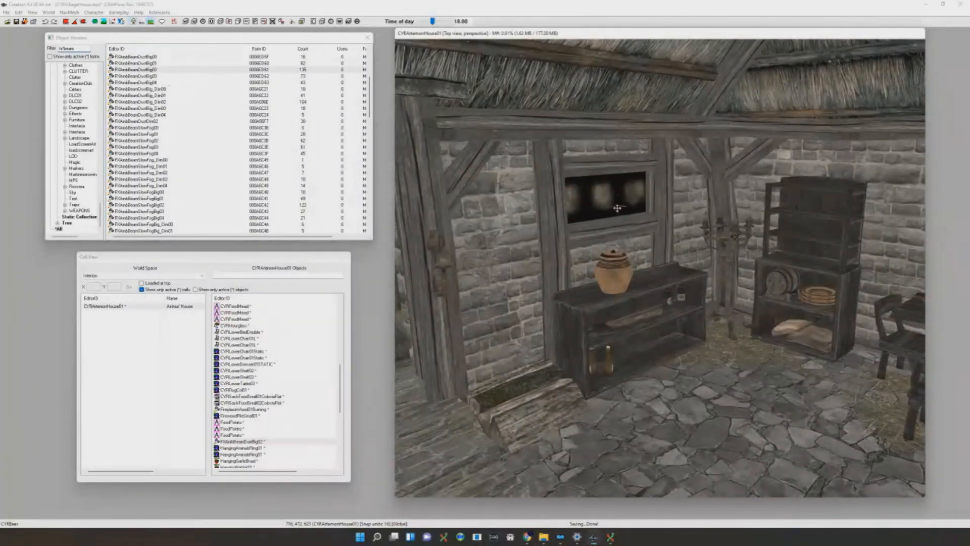
Show the markers and tilt the dust beam so it slants from the window down to the floor
{"action": "scroll", "coordinate": [627, 207], "scroll_direction": "down", "scroll_amount": 1}
{"action": "key", "text": "m"}
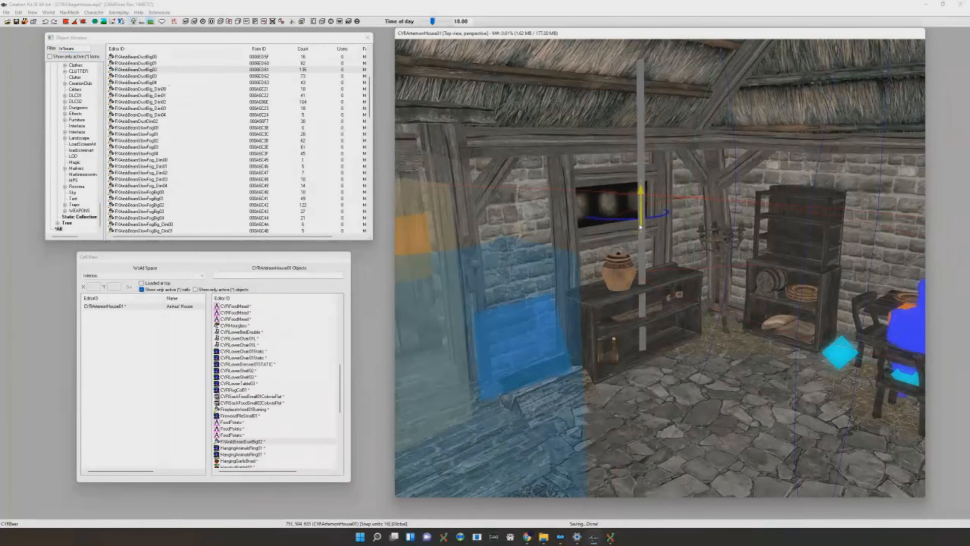
{"action": "scroll", "coordinate": [634, 212], "scroll_direction": "down", "scroll_amount": 2}
{"action": "right_click_drag", "start_coordinate": [666, 242], "coordinate": [656, 245]}
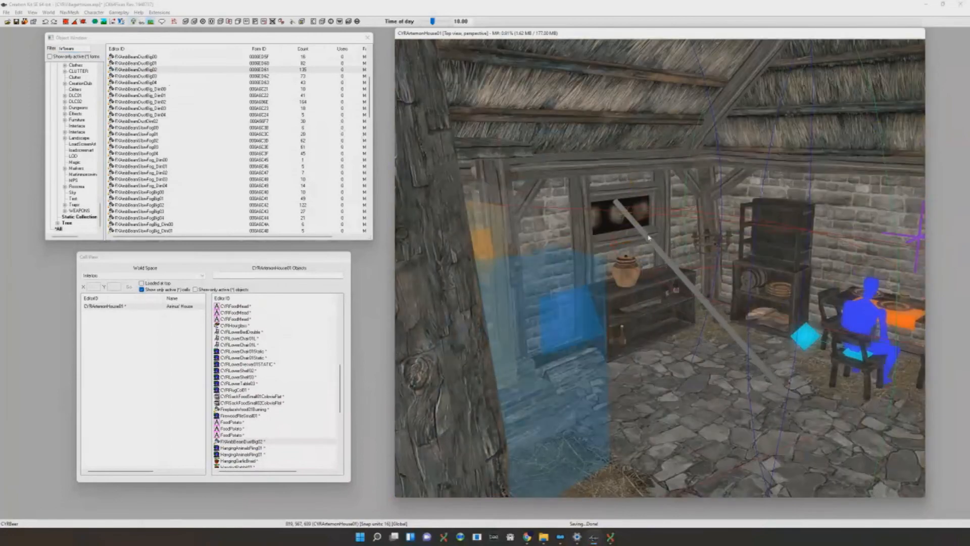
Turn on scene lighting and effect animation, align the dust beam with the window and duplicate it alongside
{"action": "key", "text": "a"}
{"action": "left_click", "coordinate": [120, 23]}
{"action": "middle_click_drag", "start_coordinate": [485, 217], "coordinate": [581, 232], "text": "shift"}
{"action": "mouse_move", "coordinate": [581, 233]}
{"action": "left_mouse_down"}
{"action": "mouse_move", "coordinate": [554, 227]}
{"action": "mouse_move", "coordinate": [567, 225]}
{"action": "left_mouse_up"}
{"action": "key", "text": "ctrl+d"}
Hide the markers and inspect the two window dust beams under the scene lighting
{"action": "scroll", "coordinate": [568, 226], "scroll_direction": "down", "scroll_amount": 3}
{"action": "left_click", "coordinate": [805, 311]}
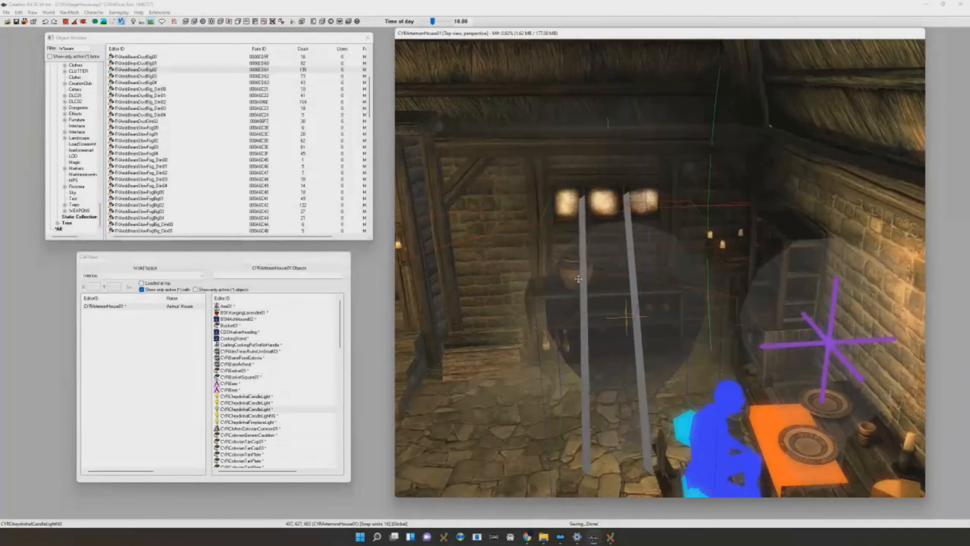
{"action": "left_click", "coordinate": [616, 264]}
{"action": "middle_click_drag", "start_coordinate": [616, 264], "coordinate": [799, 203], "text": "shift"}
{"action": "key", "text": "m"}
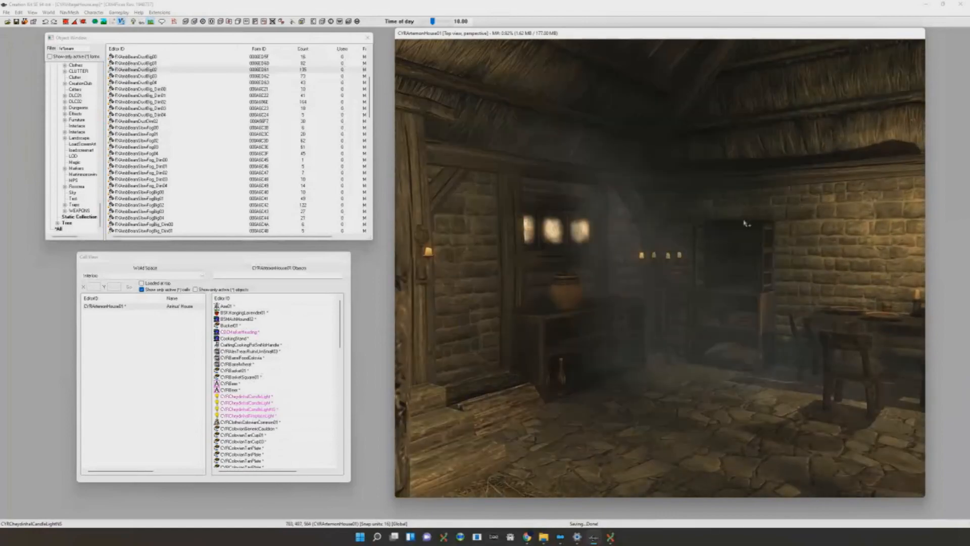
Return the view to unlit display and look over the whole farmhouse room from farther back
{"action": "scroll", "coordinate": [748, 223], "scroll_direction": "down", "scroll_amount": 2}
{"action": "key", "text": "a"}
{"action": "scroll", "coordinate": [722, 233], "scroll_direction": "down", "scroll_amount": 1}
{"action": "scroll", "coordinate": [722, 233], "scroll_direction": "down", "scroll_amount": 1}
{"action": "left_click", "coordinate": [705, 256]}
{"action": "scroll", "coordinate": [708, 251], "scroll_direction": "up", "scroll_amount": 2}
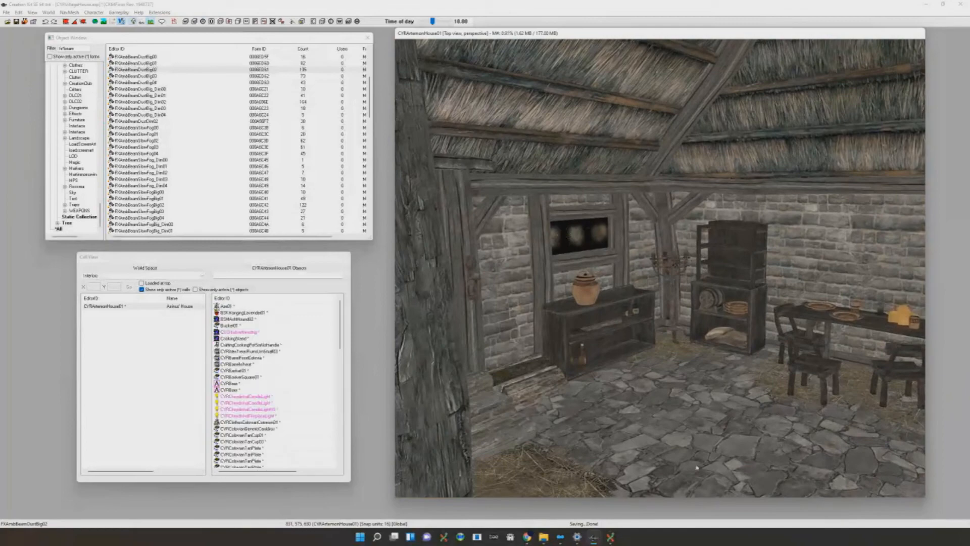
{"action": "scroll", "coordinate": [708, 251], "scroll_direction": "down", "scroll_amount": 2}
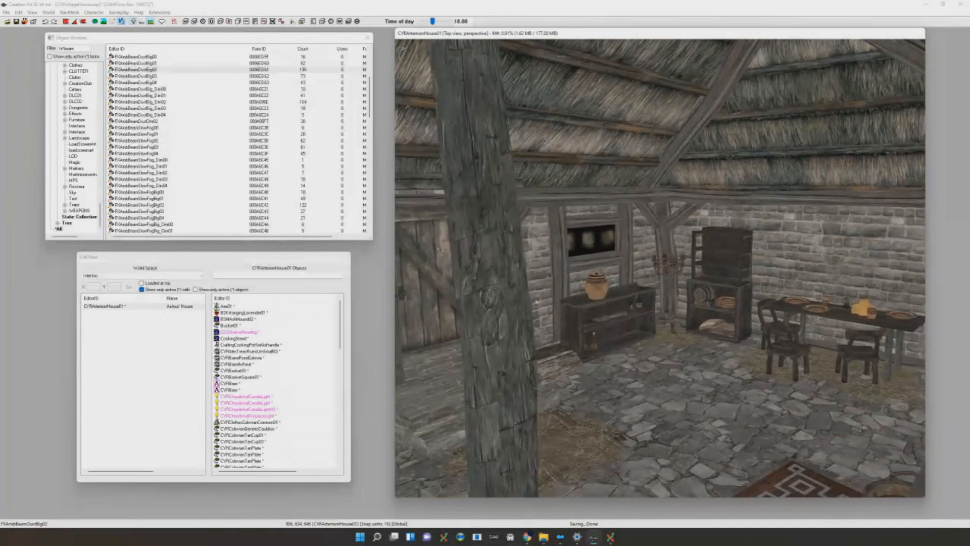
{"action": "scroll", "coordinate": [591, 248], "scroll_direction": "down", "scroll_amount": 2}
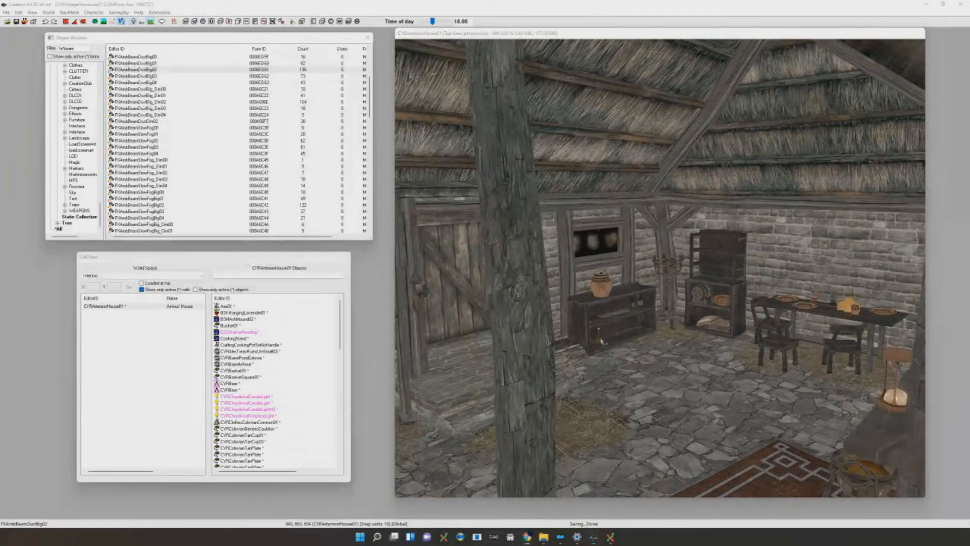
{"action": "scroll", "coordinate": [630, 305], "scroll_direction": "up", "scroll_amount": 3}
{"action": "left_click", "coordinate": [597, 301]}
{"action": "middle_click_drag", "start_coordinate": [597, 301], "coordinate": [720, 320], "text": "shift"}
{"action": "scroll", "coordinate": [722, 316], "scroll_direction": "down", "scroll_amount": 5}
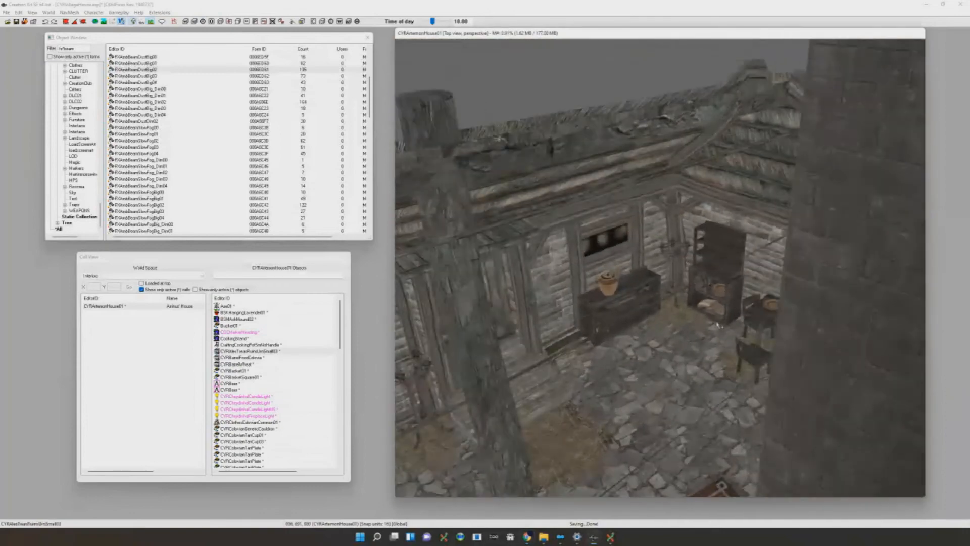
{"action": "scroll", "coordinate": [720, 320], "scroll_direction": "up", "scroll_amount": 5}
{"action": "scroll", "coordinate": [720, 320], "scroll_direction": "up", "scroll_amount": 3}
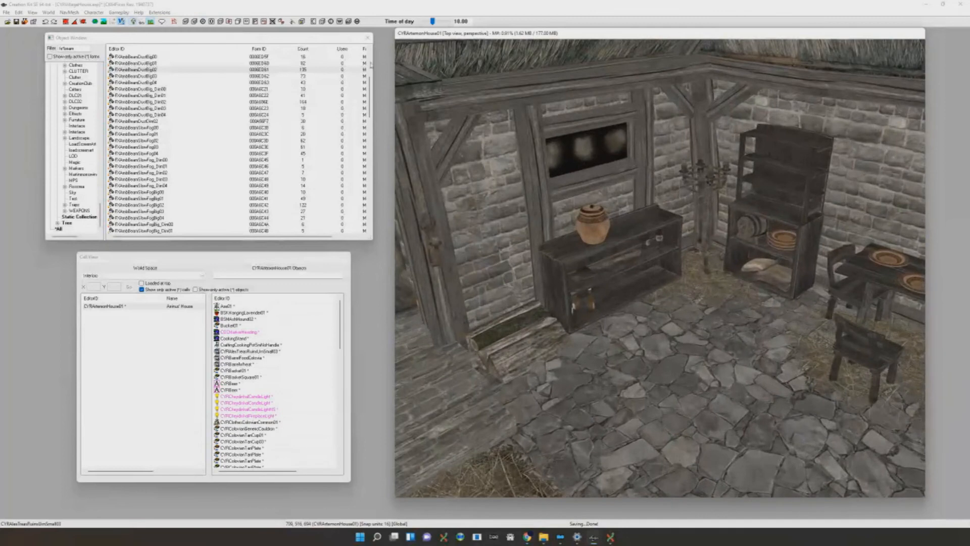
{"action": "left_click_drag", "start_coordinate": [146, 71], "coordinate": [196, 113]}
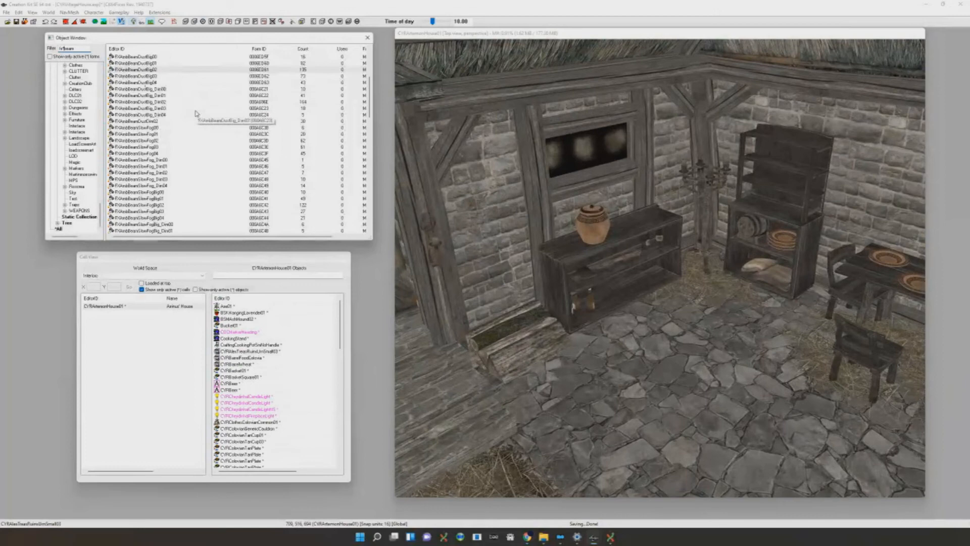
{"action": "left_click_drag", "start_coordinate": [197, 113], "coordinate": [196, 114]}
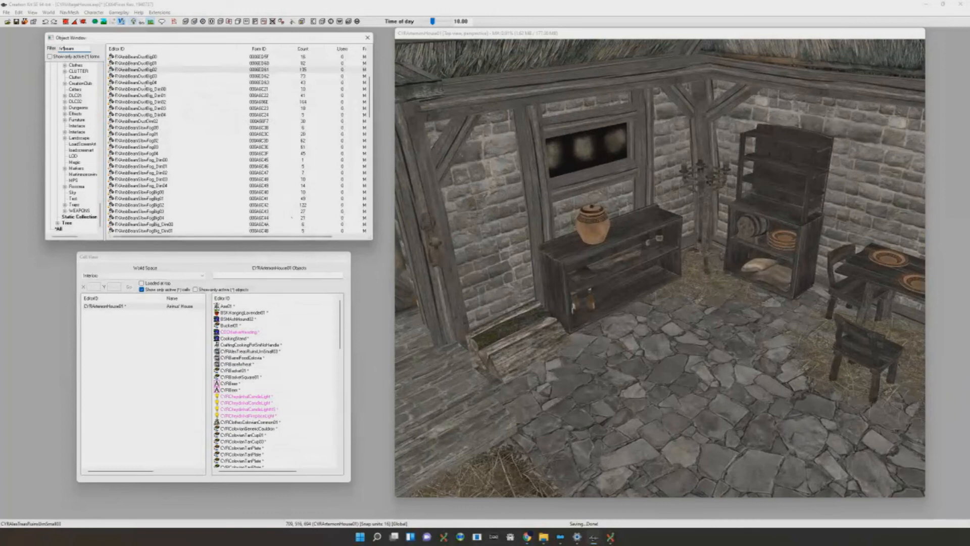
{"action": "left_click", "coordinate": [528, 537]}
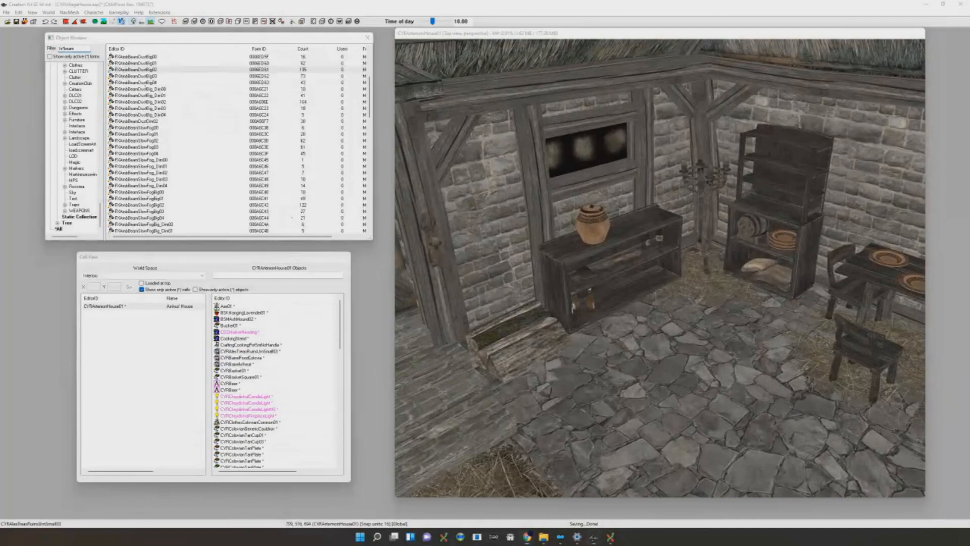
{"action": "scroll", "coordinate": [585, 281], "scroll_direction": "down", "scroll_amount": 2}
{"action": "middle_click_drag", "start_coordinate": [593, 278], "coordinate": [660, 356]}
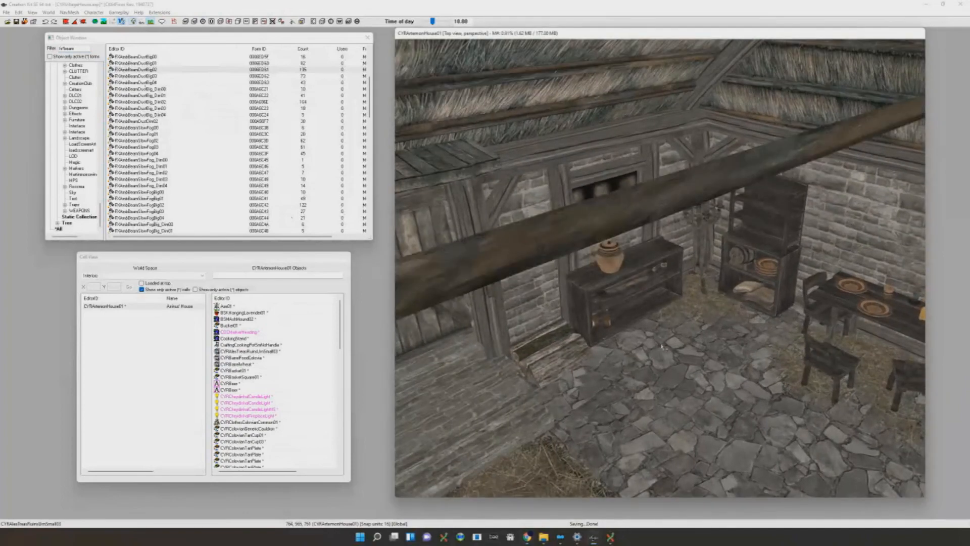
{"action": "scroll", "coordinate": [640, 255], "scroll_direction": "up", "scroll_amount": 2}
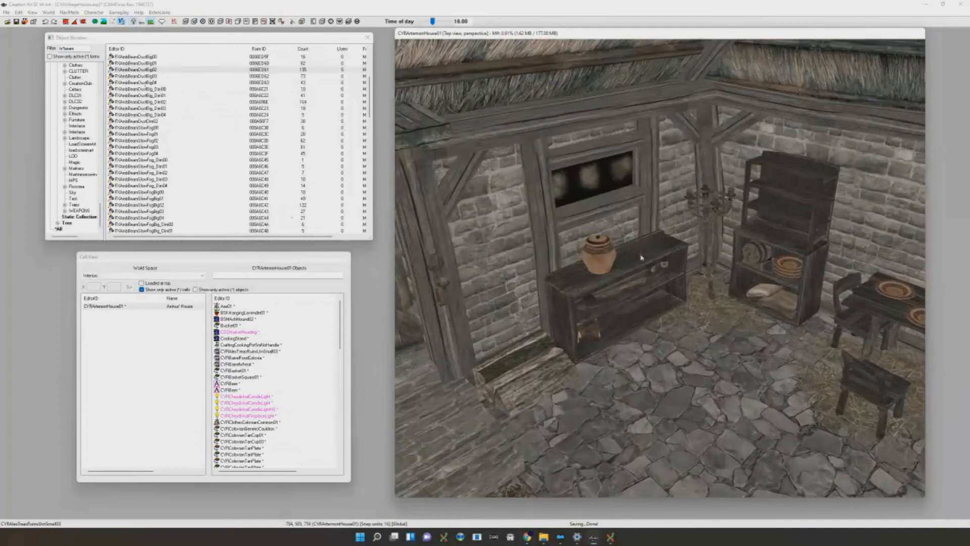
Turn on scene lighting, show the markers and inspect the dust beam slanting from the window to the floor
{"action": "left_click", "coordinate": [641, 258]}
{"action": "middle_click_drag", "start_coordinate": [641, 256], "coordinate": [722, 268], "text": "shift"}
{"action": "key", "text": "a"}
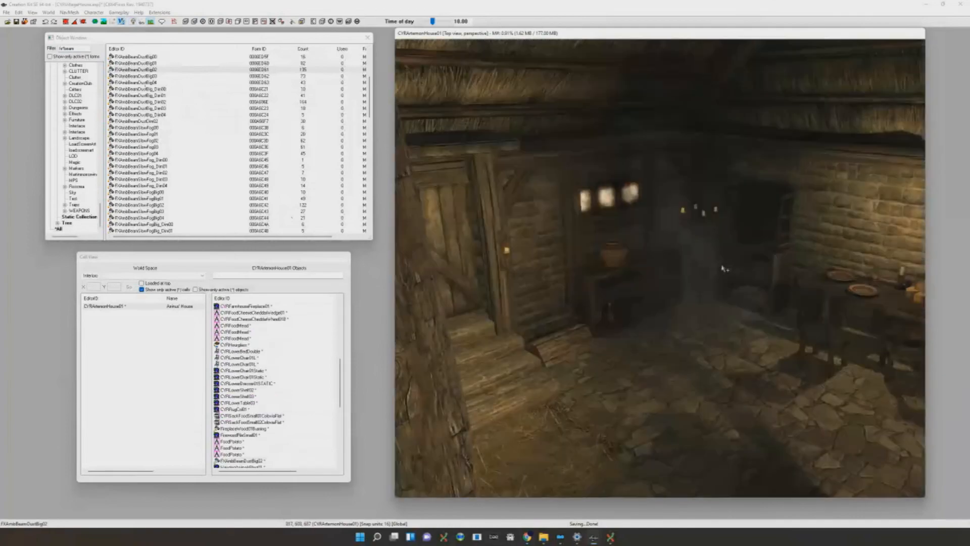
{"action": "scroll", "coordinate": [722, 268], "scroll_direction": "down", "scroll_amount": 3}
{"action": "scroll", "coordinate": [722, 269], "scroll_direction": "down", "scroll_amount": 5}
{"action": "key", "text": "m"}
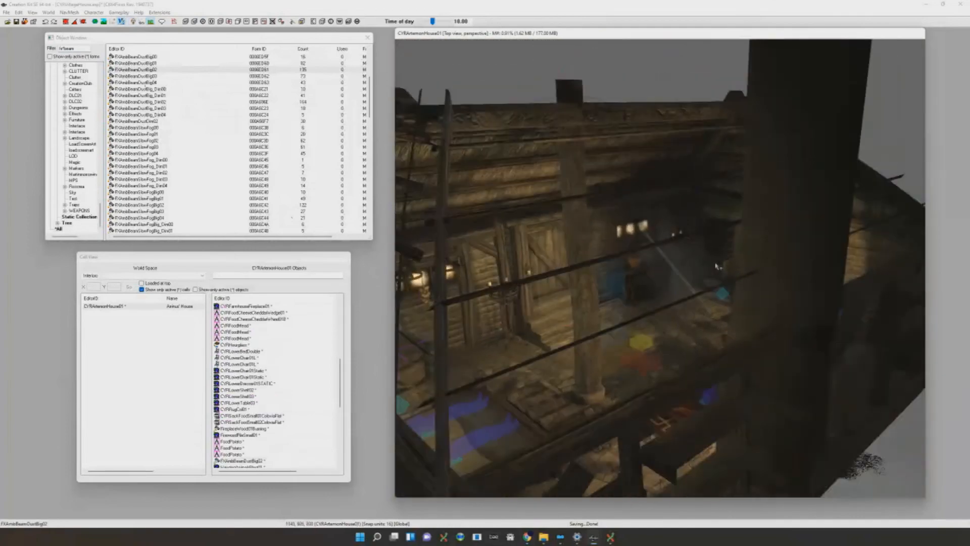
{"action": "left_click", "coordinate": [710, 266]}
{"action": "middle_click_drag", "start_coordinate": [710, 266], "coordinate": [793, 273], "text": "shift"}
{"action": "scroll", "coordinate": [793, 274], "scroll_direction": "up", "scroll_amount": 3}
Try adding a plane marker over the farmhouse room, and delete it again
{"action": "left_click", "coordinate": [779, 310]}
{"action": "middle_click_drag", "start_coordinate": [780, 310], "coordinate": [738, 312], "text": "shift"}
{"action": "middle_click_drag", "start_coordinate": [414, 66], "coordinate": [477, 162], "text": "shift"}
{"action": "left_click", "coordinate": [210, 21]}
{"action": "left_click", "coordinate": [672, 276]}
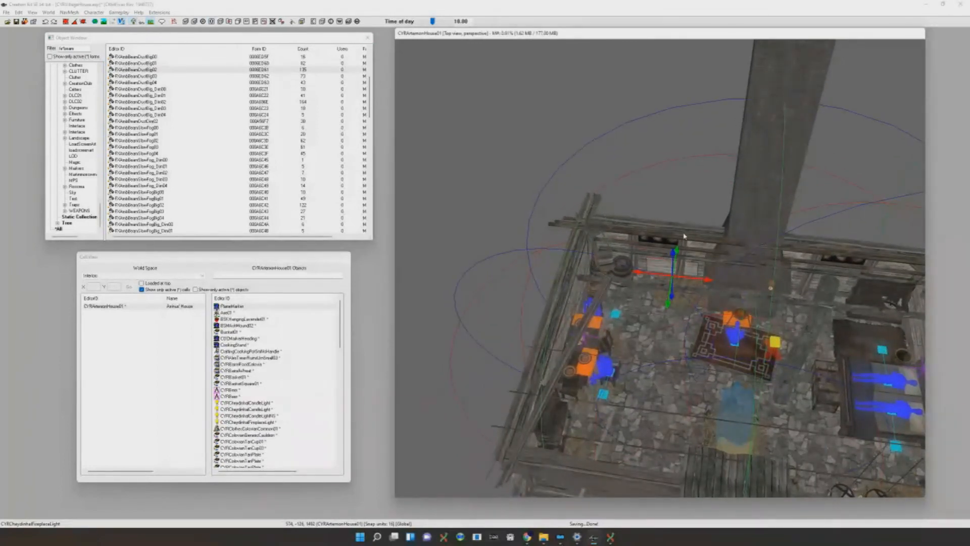
{"action": "key", "text": "Delete"}
Select the CYRCheydinhalCandleLight on the brick wall above the dining table and examine its placement in unlit display
{"action": "left_click", "coordinate": [739, 280]}
{"action": "middle_click_drag", "start_coordinate": [739, 281], "coordinate": [650, 316], "text": "shift"}
{"action": "scroll", "coordinate": [647, 318], "scroll_direction": "up", "scroll_amount": 3}
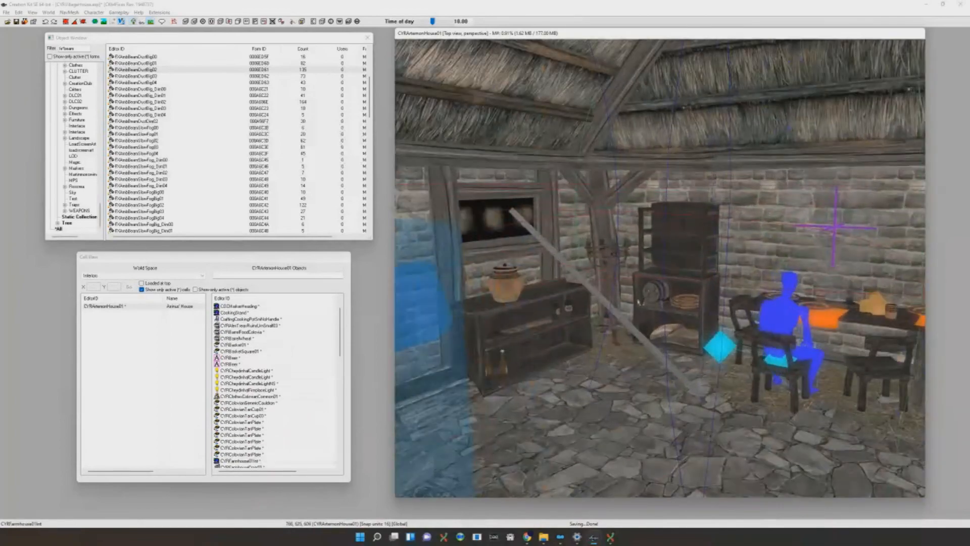
{"action": "left_click", "coordinate": [634, 323]}
{"action": "scroll", "coordinate": [634, 322], "scroll_direction": "down", "scroll_amount": 2}
{"action": "left_click", "coordinate": [804, 235]}
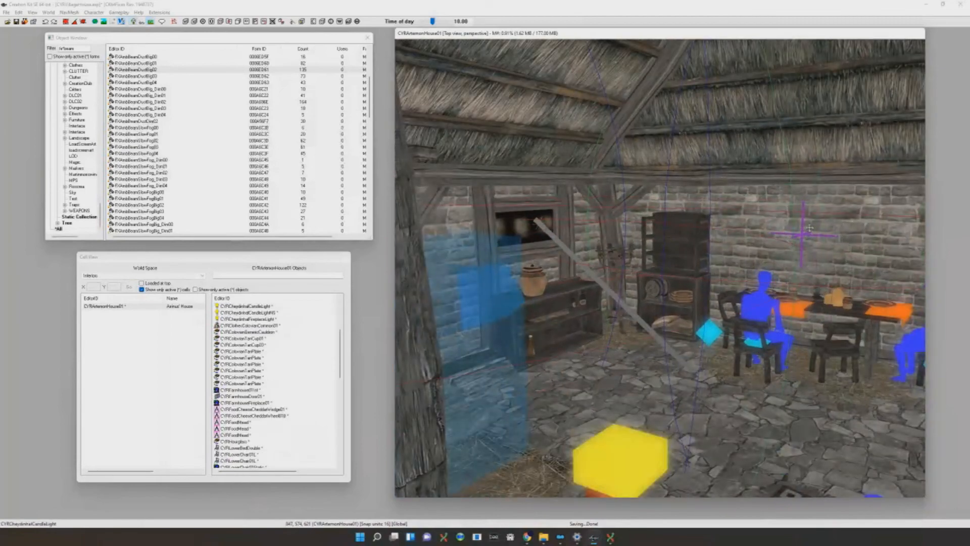
{"action": "scroll", "coordinate": [806, 236], "scroll_direction": "down", "scroll_amount": 5}
{"action": "middle_click_drag", "start_coordinate": [806, 235], "coordinate": [816, 239], "text": "shift"}
{"action": "mouse_move", "coordinate": [852, 458]}
{"action": "middle_mouse_down", "text": "shift"}
{"action": "mouse_move", "coordinate": [733, 239]}
{"action": "mouse_move", "coordinate": [738, 258]}
{"action": "mouse_move", "coordinate": [726, 264]}
{"action": "mouse_move", "coordinate": [664, 209]}
{"action": "mouse_move", "coordinate": [699, 224]}
{"action": "mouse_move", "coordinate": [712, 281]}
{"action": "mouse_move", "coordinate": [659, 269]}
{"action": "middle_mouse_up", "text": "shift"}
Check the light cast on the wall and dining table under scene lighting, and return to unlit display
{"action": "scroll", "coordinate": [740, 260], "scroll_direction": "up", "scroll_amount": 3}
{"action": "key", "text": "a"}
{"action": "left_click", "coordinate": [687, 235]}
{"action": "scroll", "coordinate": [698, 225], "scroll_direction": "down", "scroll_amount": 4}
{"action": "key", "text": "m"}
{"action": "left_click", "coordinate": [682, 247]}
{"action": "key", "text": "d"}
{"action": "left_click", "coordinate": [659, 269]}
{"action": "key", "text": "m"}
{"action": "left_click", "coordinate": [652, 249]}
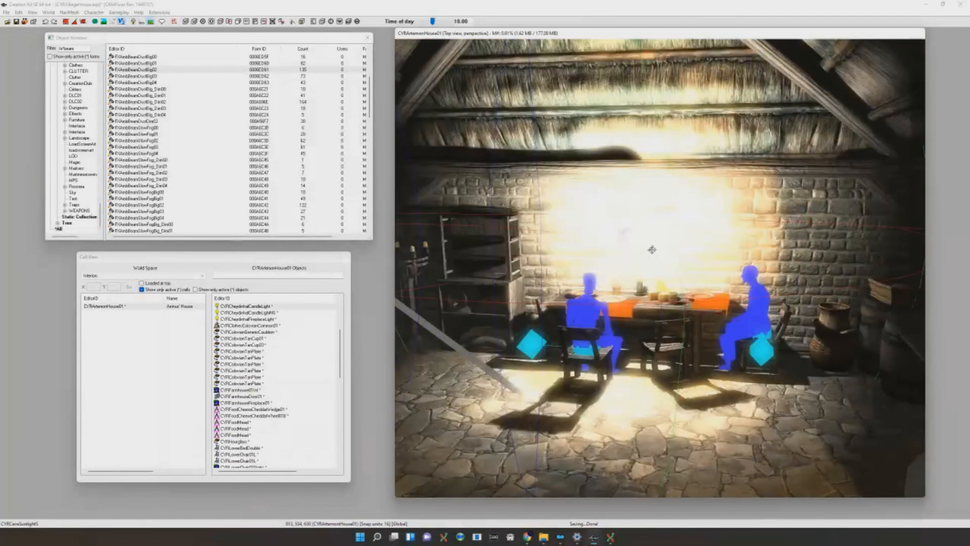
{"action": "left_click", "coordinate": [653, 250]}
{"action": "key", "text": "a"}
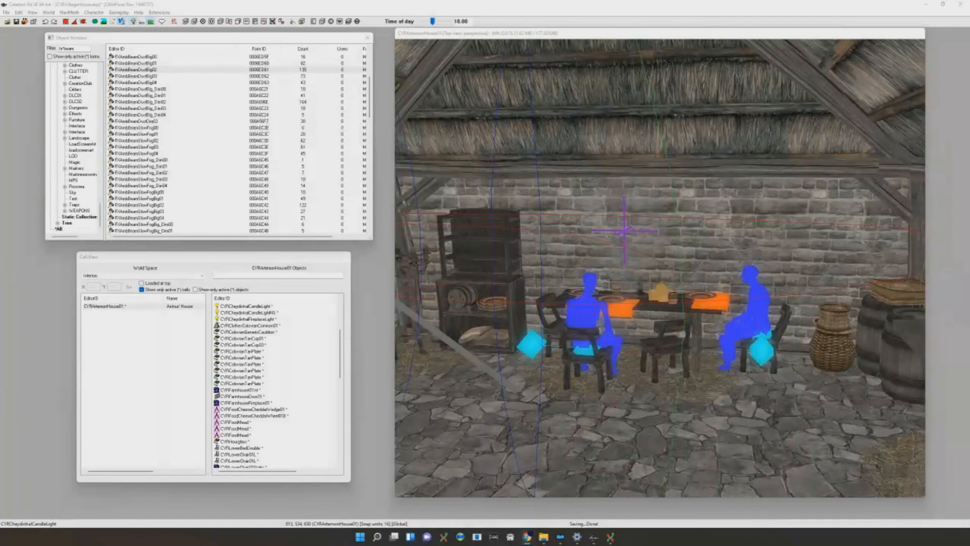
Examine the sitting markers on the dining chairs from several angles, and hide the markers
{"action": "scroll", "coordinate": [586, 226], "scroll_direction": "down", "scroll_amount": 5}
{"action": "scroll", "coordinate": [586, 226], "scroll_direction": "down", "scroll_amount": 2}
{"action": "middle_click_drag", "start_coordinate": [586, 226], "coordinate": [594, 223]}
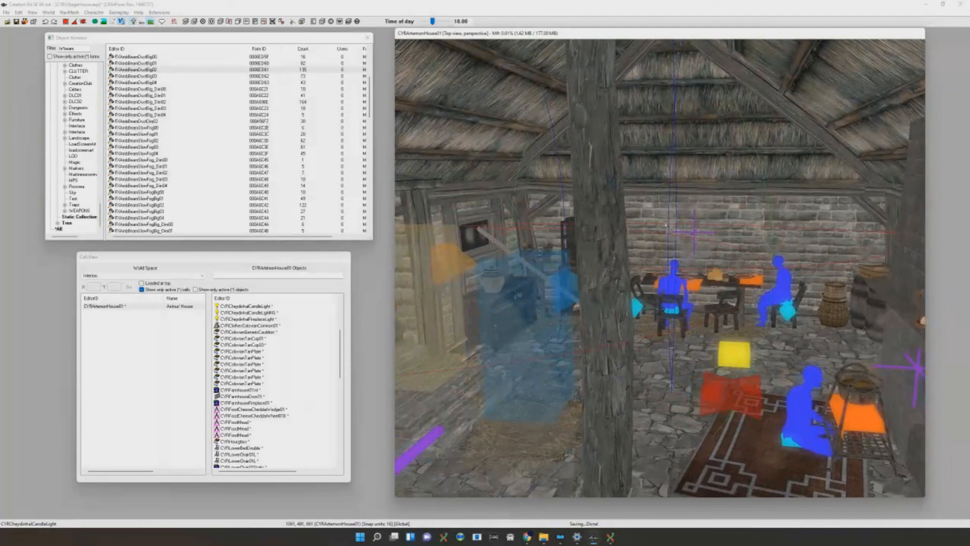
{"action": "scroll", "coordinate": [667, 227], "scroll_direction": "up", "scroll_amount": 6}
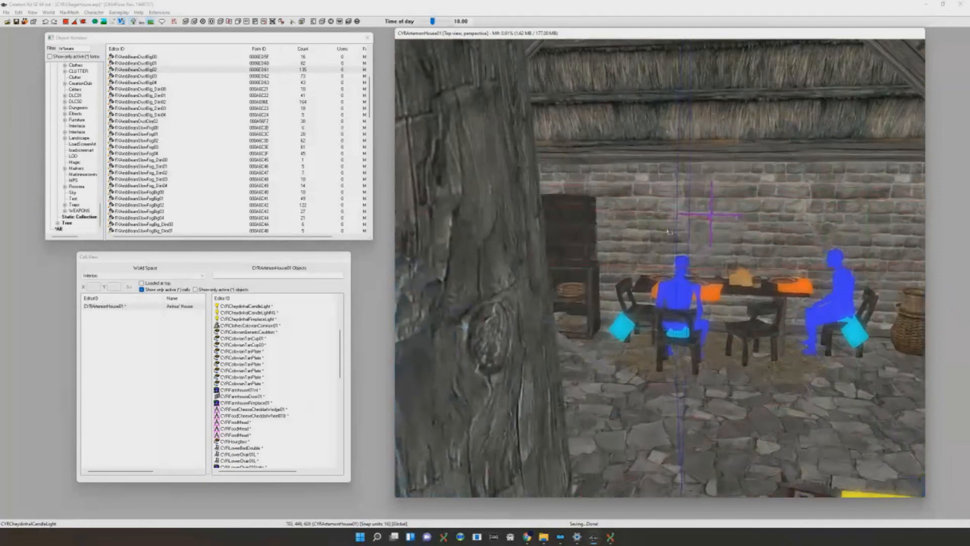
{"action": "scroll", "coordinate": [698, 320], "scroll_direction": "up", "scroll_amount": 2}
{"action": "left_click", "coordinate": [671, 330]}
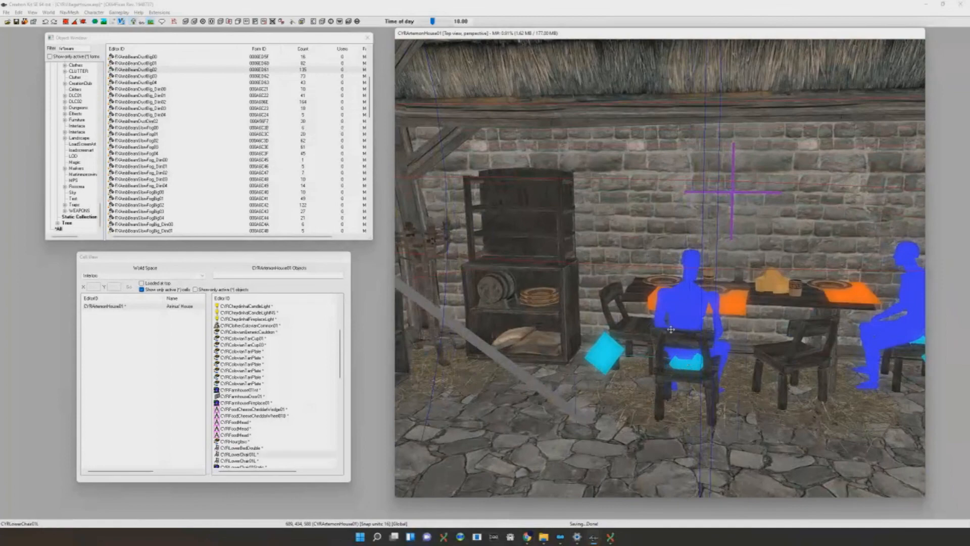
{"action": "middle_click_drag", "start_coordinate": [670, 329], "coordinate": [709, 340], "text": "shift"}
{"action": "key", "text": "d"}
{"action": "scroll", "coordinate": [702, 338], "scroll_direction": "down", "scroll_amount": 4}
{"action": "scroll", "coordinate": [660, 355], "scroll_direction": "up", "scroll_amount": 4}
{"action": "middle_click_drag", "start_coordinate": [660, 354], "coordinate": [626, 333], "text": "shift"}
{"action": "key", "text": "m"}
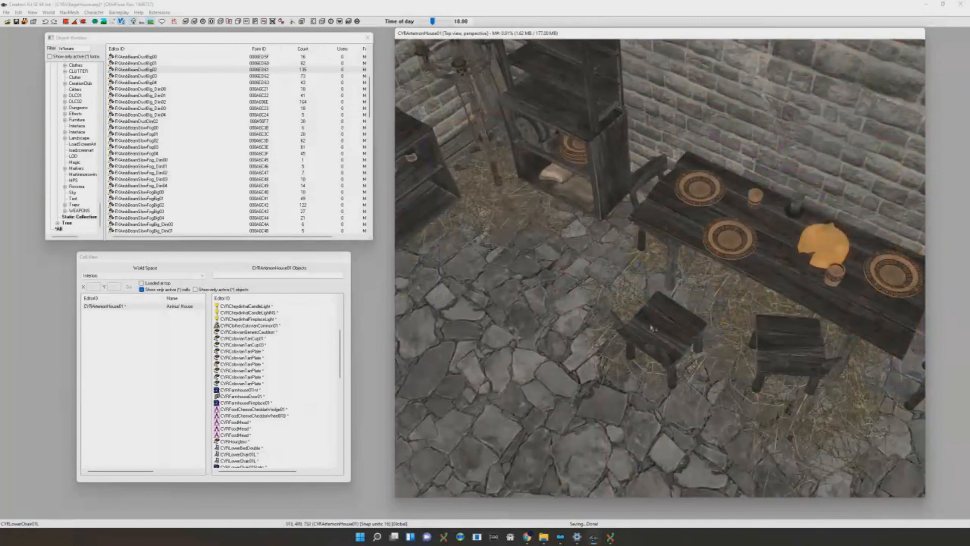
Toggle scene lighting and look over the dining table, shelf and window corner from farther back
{"action": "scroll", "coordinate": [656, 328], "scroll_direction": "down", "scroll_amount": 3}
{"action": "scroll", "coordinate": [666, 329], "scroll_direction": "up", "scroll_amount": 2}
{"action": "key", "text": "a"}
{"action": "key", "text": "a"}
{"action": "scroll", "coordinate": [671, 329], "scroll_direction": "down", "scroll_amount": 4}
{"action": "middle_click_drag", "start_coordinate": [671, 328], "coordinate": [693, 323], "text": "shift"}
{"action": "scroll", "coordinate": [687, 321], "scroll_direction": "up", "scroll_amount": 2}
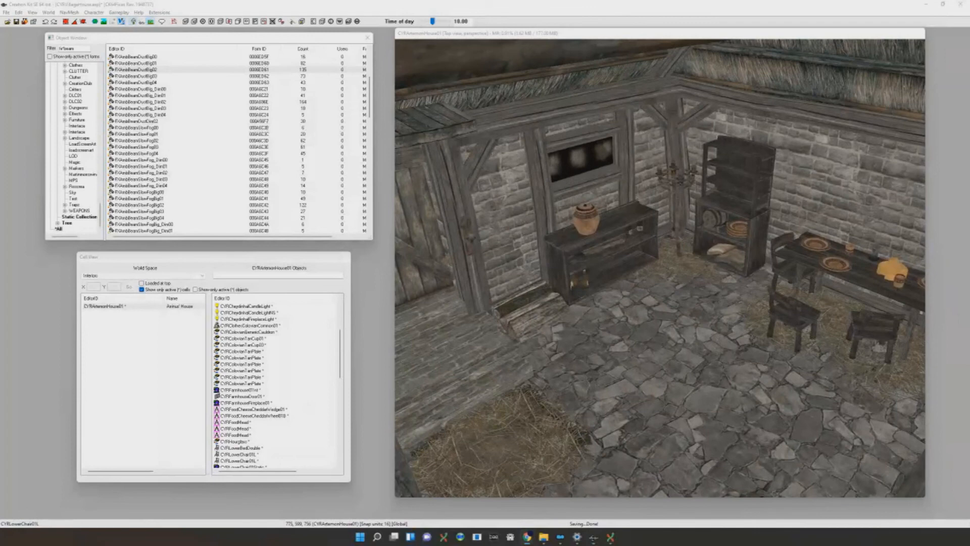
{"action": "scroll", "coordinate": [601, 302], "scroll_direction": "down", "scroll_amount": 2}
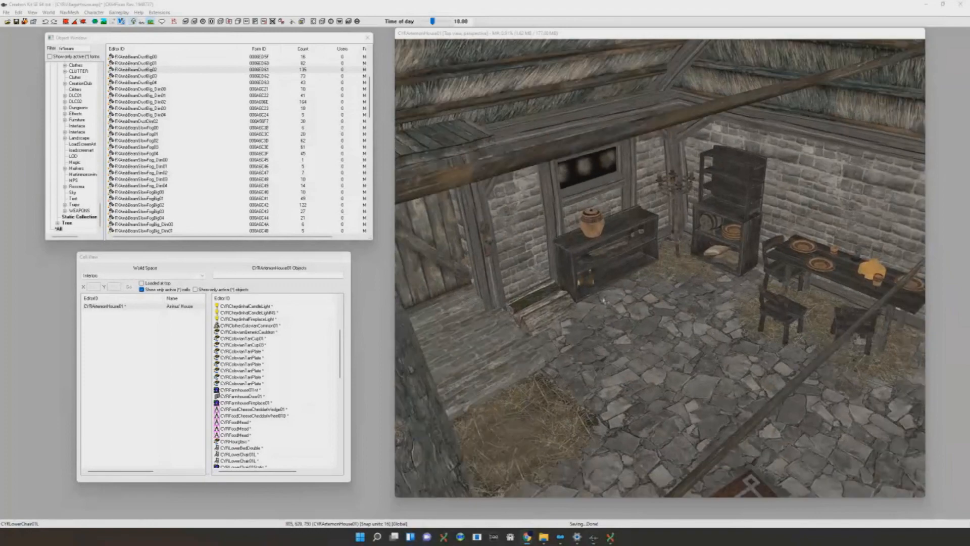
{"action": "middle_click_drag", "start_coordinate": [601, 302], "coordinate": [604, 292]}
{"action": "scroll", "coordinate": [604, 292], "scroll_direction": "up", "scroll_amount": 4}
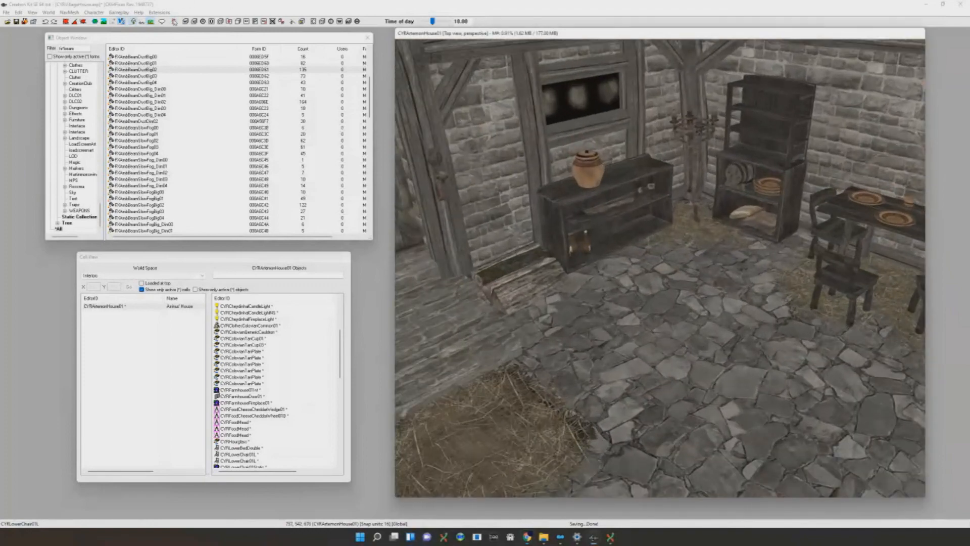
Enter navmesh editing, place three vertices forming a triangle on the stone floor beside the straw patch, and leave navmesh editing
{"action": "left_click", "coordinate": [174, 21]}
{"action": "middle_click_drag", "start_coordinate": [601, 397], "coordinate": [684, 330]}
{"action": "scroll", "coordinate": [685, 330], "scroll_direction": "up", "scroll_amount": 3}
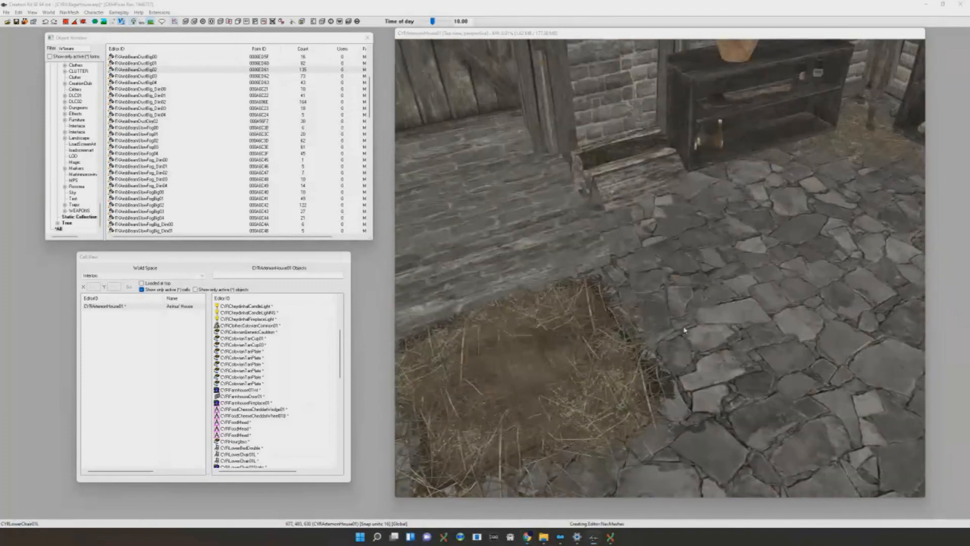
{"action": "right_click", "coordinate": [709, 244], "text": "ctrl"}
{"action": "right_click", "coordinate": [820, 244], "text": "ctrl"}
{"action": "right_click", "coordinate": [798, 395], "text": "ctrl"}
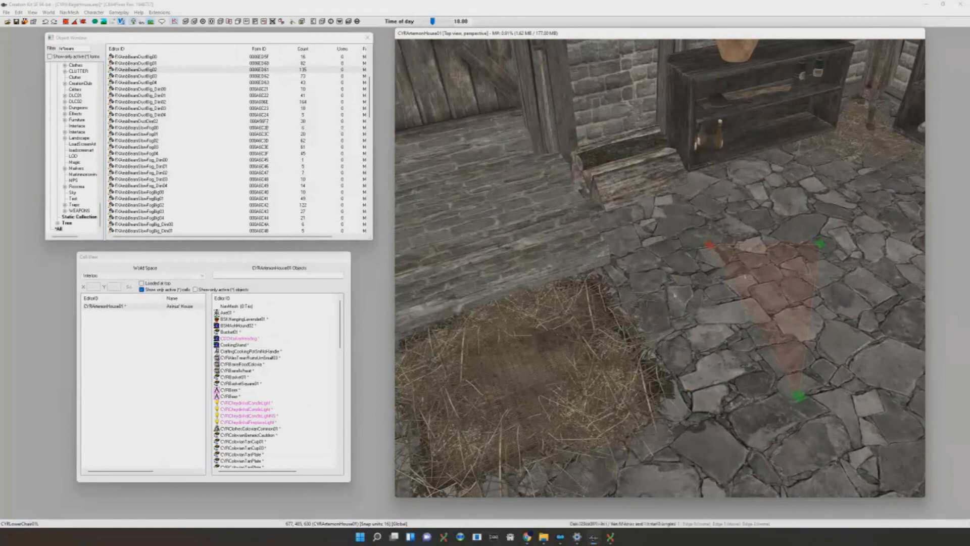
{"action": "left_click", "coordinate": [175, 21]}
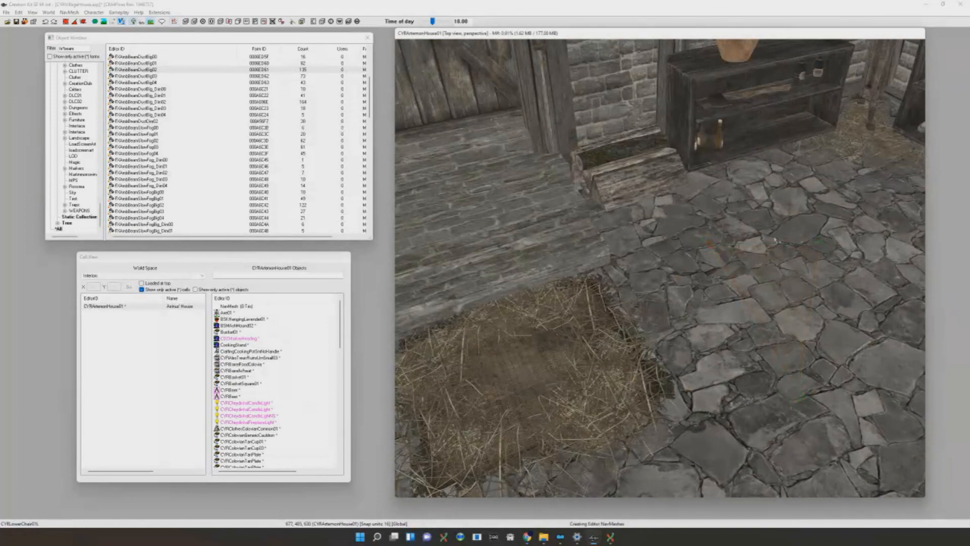
Look over the dining corner with its cupboard, shelf, table and chairs without the navmesh display
{"action": "scroll", "coordinate": [745, 273], "scroll_direction": "down", "scroll_amount": 3}
{"action": "left_click", "coordinate": [745, 272]}
{"action": "scroll", "coordinate": [746, 272], "scroll_direction": "down", "scroll_amount": 2}
{"action": "middle_click_drag", "start_coordinate": [746, 272], "coordinate": [735, 338], "text": "shift"}
{"action": "left_click", "coordinate": [783, 267]}
{"action": "scroll", "coordinate": [787, 263], "scroll_direction": "down", "scroll_amount": 2}
{"action": "scroll", "coordinate": [803, 273], "scroll_direction": "up", "scroll_amount": 2}
{"action": "scroll", "coordinate": [665, 232], "scroll_direction": "up", "scroll_amount": 2}
{"action": "scroll", "coordinate": [665, 232], "scroll_direction": "down", "scroll_amount": 5}
{"action": "scroll", "coordinate": [696, 342], "scroll_direction": "up", "scroll_amount": 3}
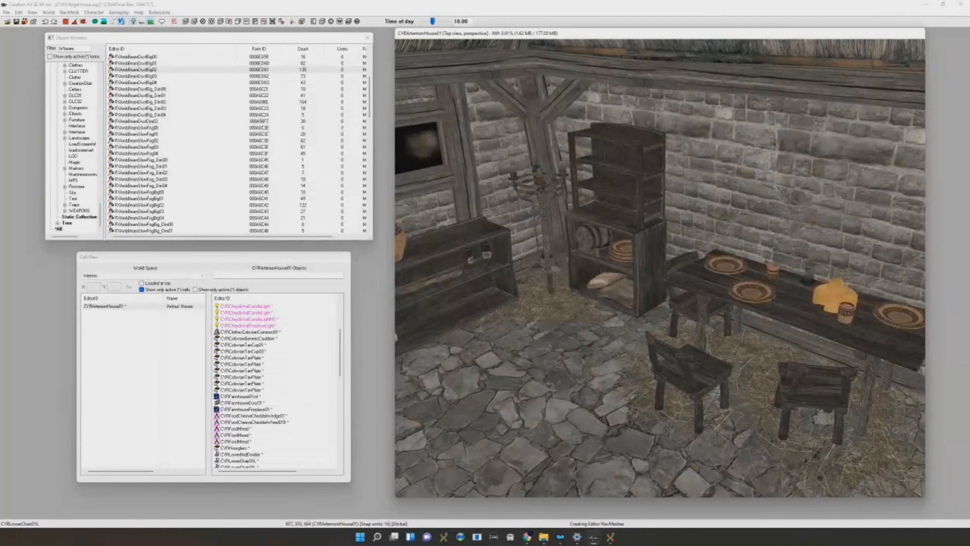
Examine the whole farmhouse layout from above, including the furniture along the walls and the open floor
{"action": "scroll", "coordinate": [560, 231], "scroll_direction": "down", "scroll_amount": 10}
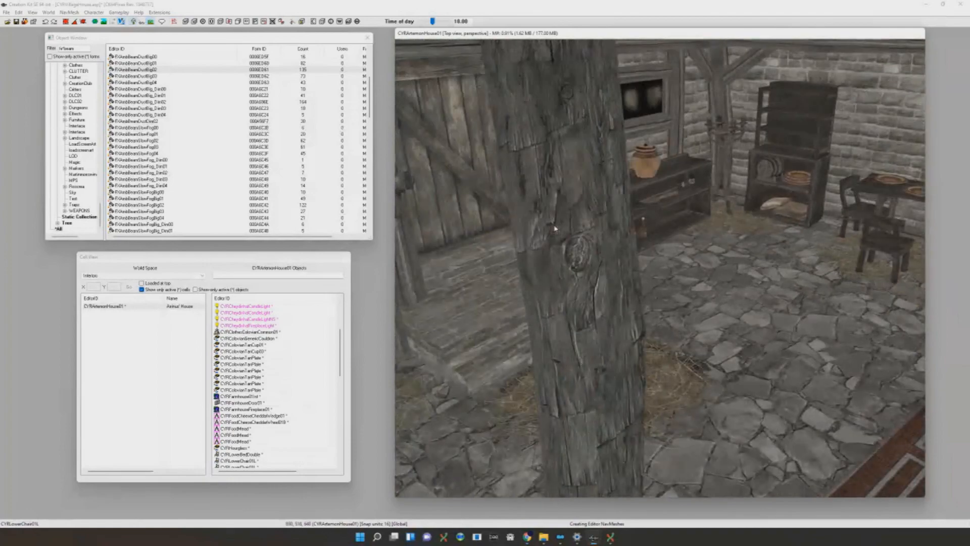
{"action": "scroll", "coordinate": [560, 230], "scroll_direction": "down", "scroll_amount": 15}
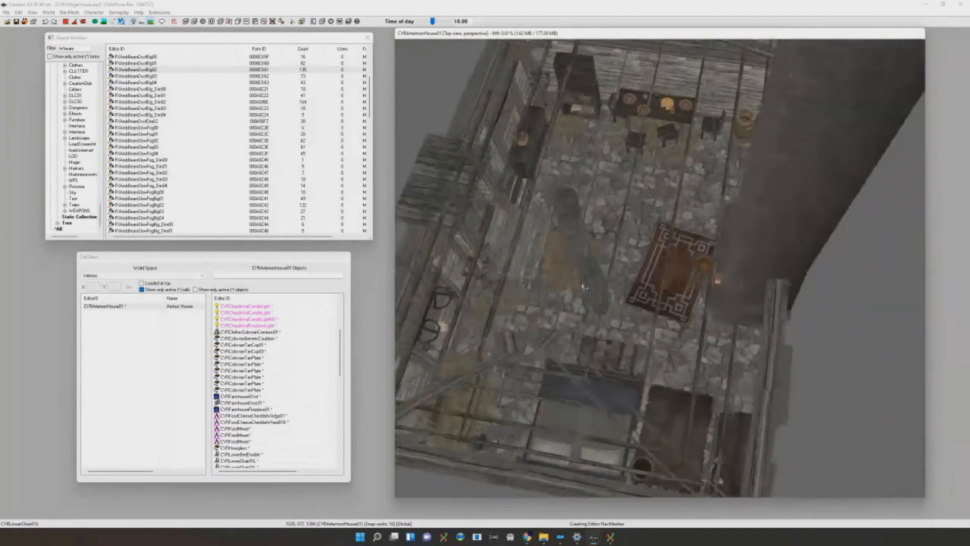
{"action": "middle_click_drag", "start_coordinate": [584, 272], "coordinate": [589, 282]}
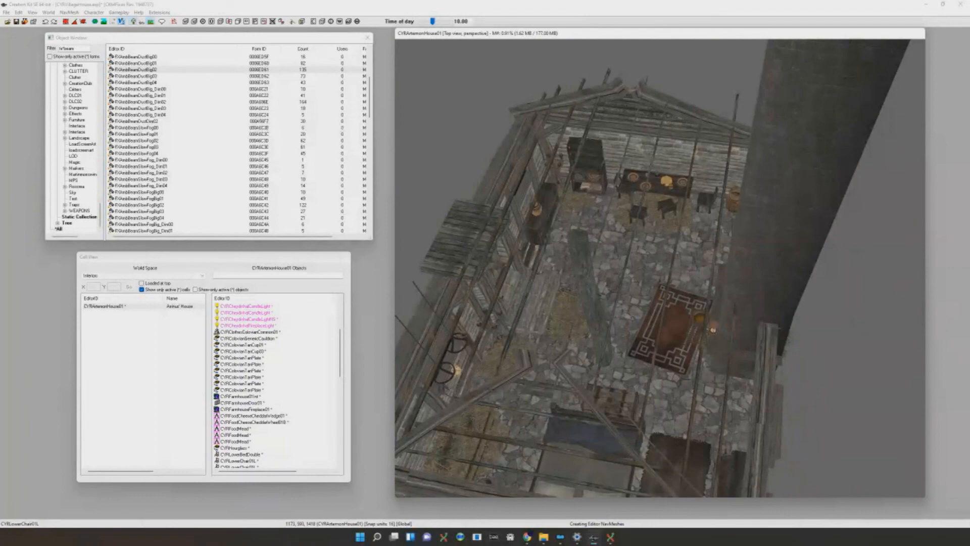
{"action": "scroll", "coordinate": [660, 267], "scroll_direction": "up", "scroll_amount": 3}
{"action": "middle_click_drag", "start_coordinate": [659, 354], "coordinate": [662, 285], "text": "shift"}
{"action": "left_click", "coordinate": [688, 266]}
{"action": "left_click", "coordinate": [692, 254]}
{"action": "left_click", "coordinate": [735, 269]}
{"action": "scroll", "coordinate": [660, 287], "scroll_direction": "up", "scroll_amount": 2}
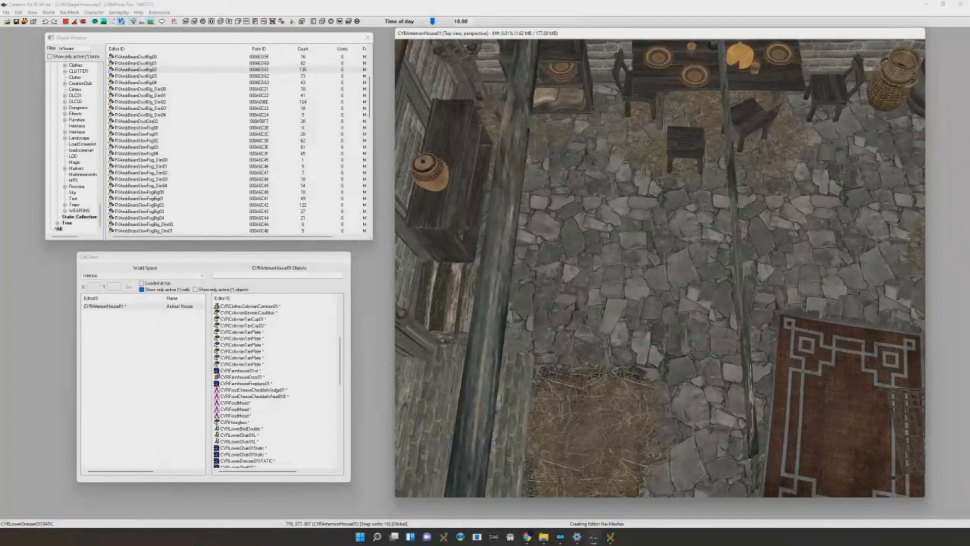
{"action": "scroll", "coordinate": [672, 212], "scroll_direction": "down", "scroll_amount": 10}
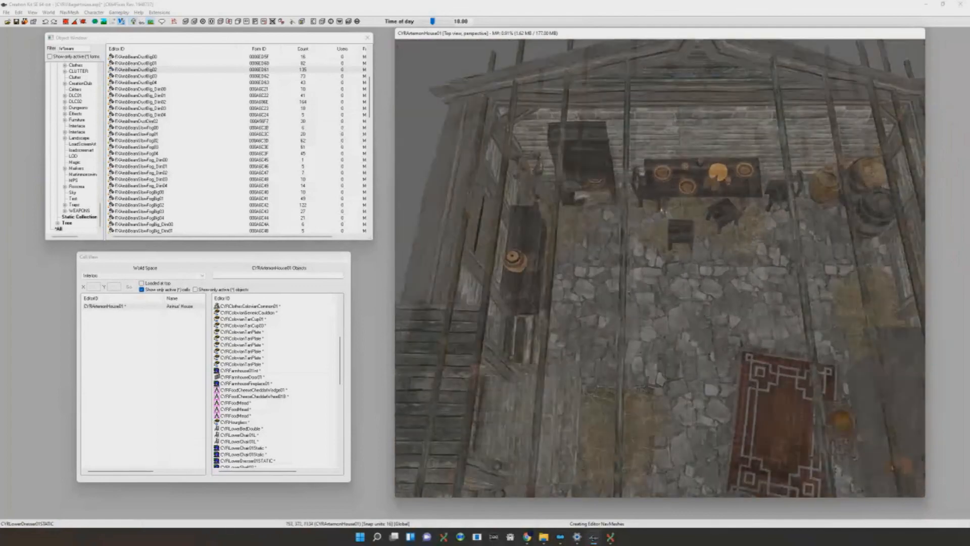
{"action": "scroll", "coordinate": [672, 211], "scroll_direction": "down", "scroll_amount": 2}
Show the markers, select the fireplace light, center the view on it and examine the hearth area
{"action": "key", "text": "m"}
{"action": "middle_click_drag", "start_coordinate": [694, 348], "coordinate": [778, 318], "text": "shift"}
{"action": "scroll", "coordinate": [779, 318], "scroll_direction": "up", "scroll_amount": 3}
{"action": "left_click", "coordinate": [826, 321]}
{"action": "key", "text": "c"}
{"action": "middle_click_drag", "start_coordinate": [839, 326], "coordinate": [699, 340], "text": "shift"}
{"action": "scroll", "coordinate": [789, 308], "scroll_direction": "up", "scroll_amount": 8}
{"action": "scroll", "coordinate": [700, 339], "scroll_direction": "down", "scroll_amount": 5}
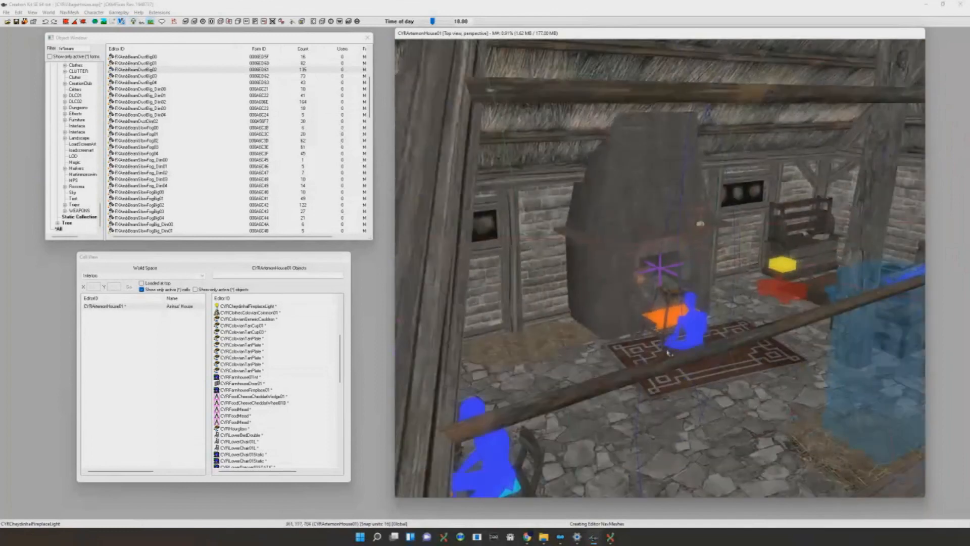